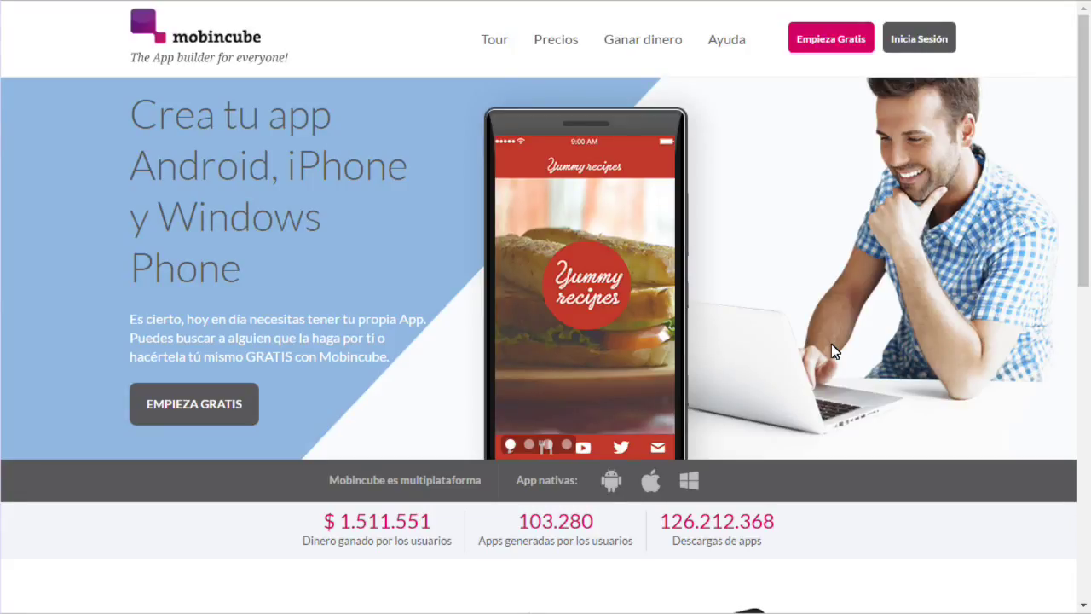
Step: Sign in with the saved account credentials and create a new app from scratch named MéridaAGE
left_click(919, 32)
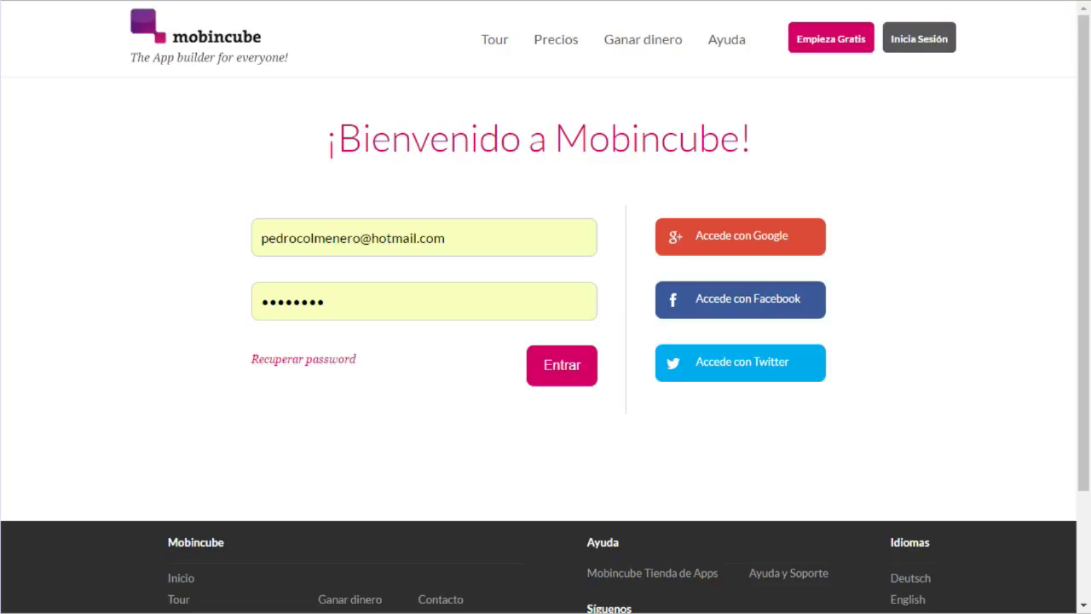
left_click(570, 379)
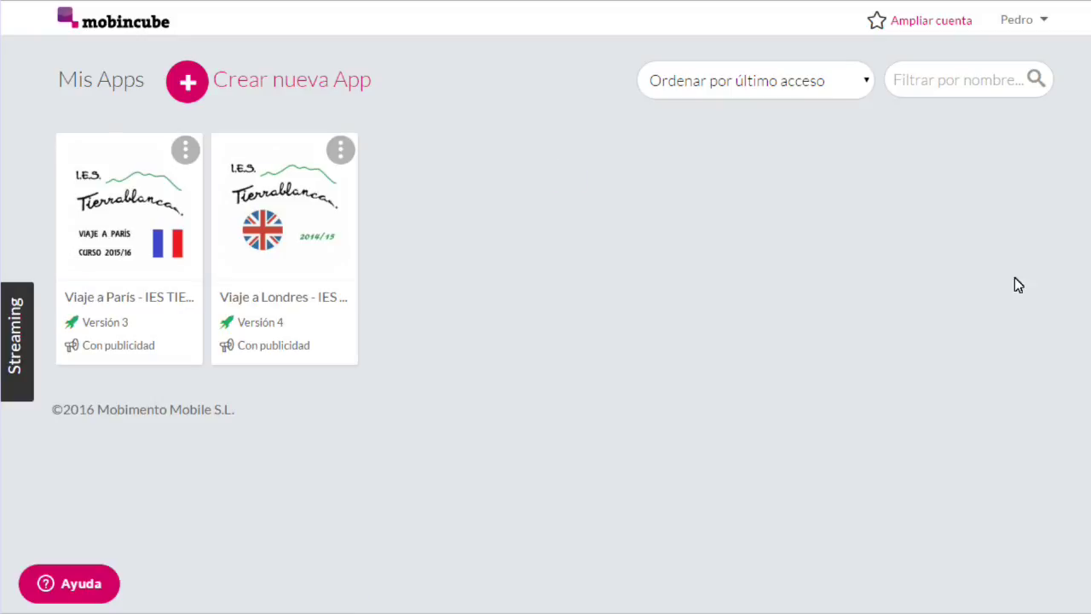
left_click(184, 81)
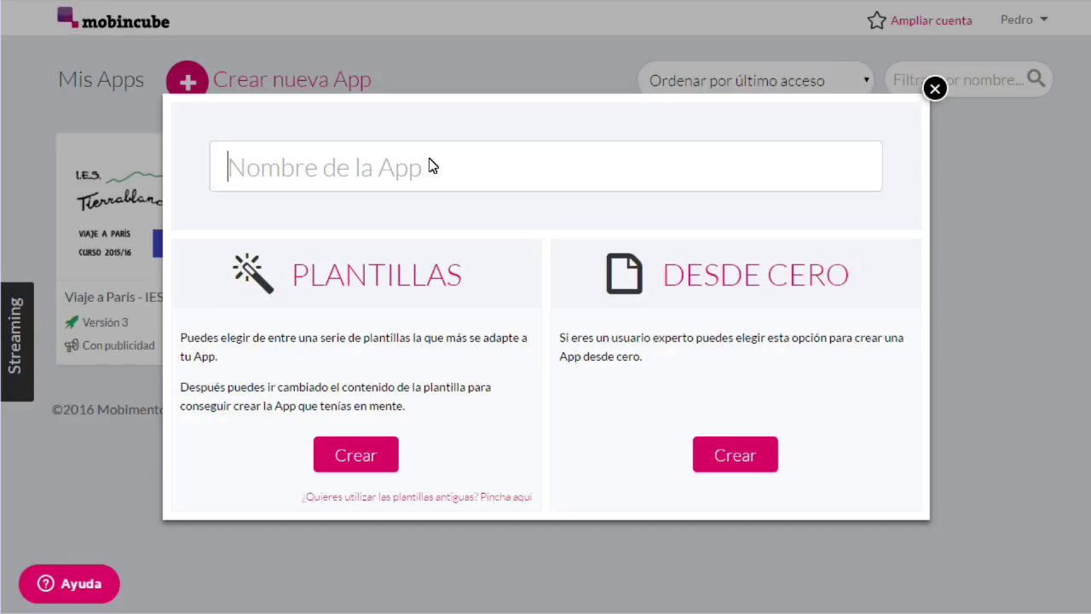
type("Mérida")
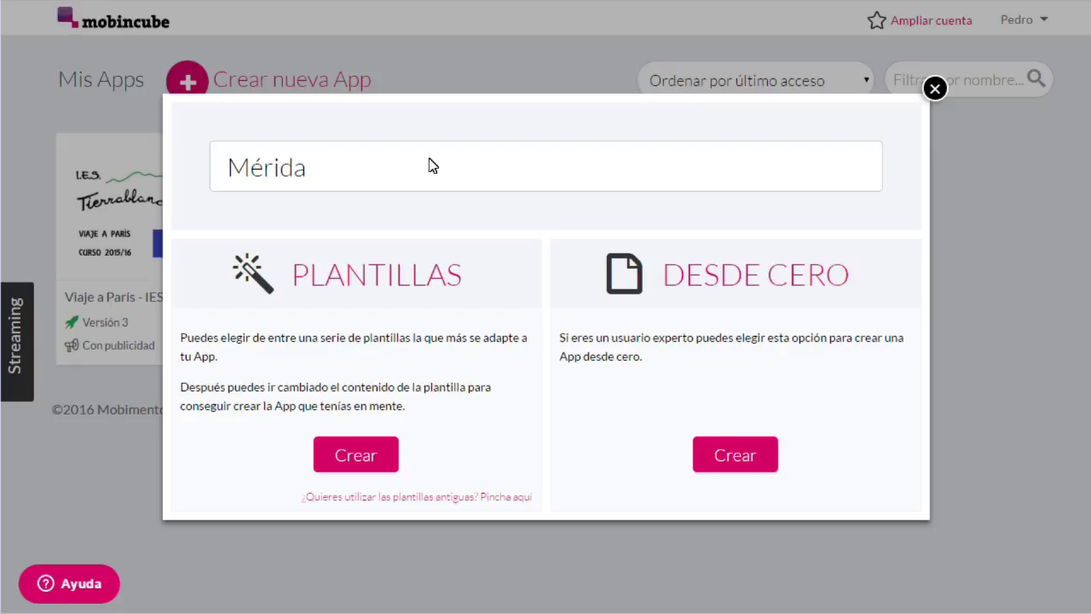
type("AGE")
left_click(735, 456)
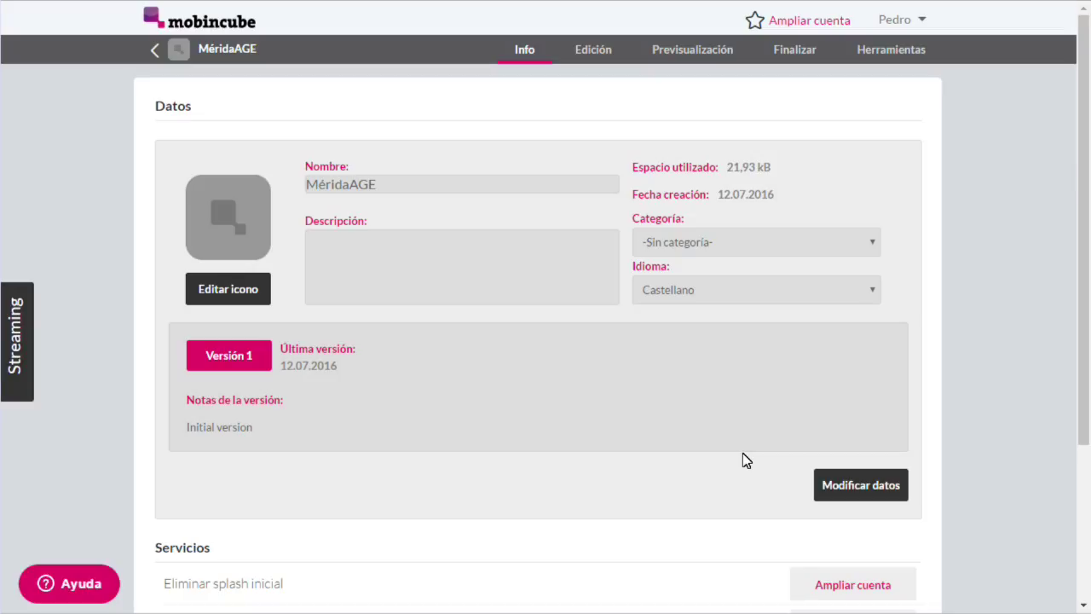
Step: Modify the app's data, setting the category to Educación and the description to "Aplicación de prueba.", and save it
left_click(471, 181)
left_click(493, 255)
left_click(670, 250)
left_click(670, 291)
left_click(837, 497)
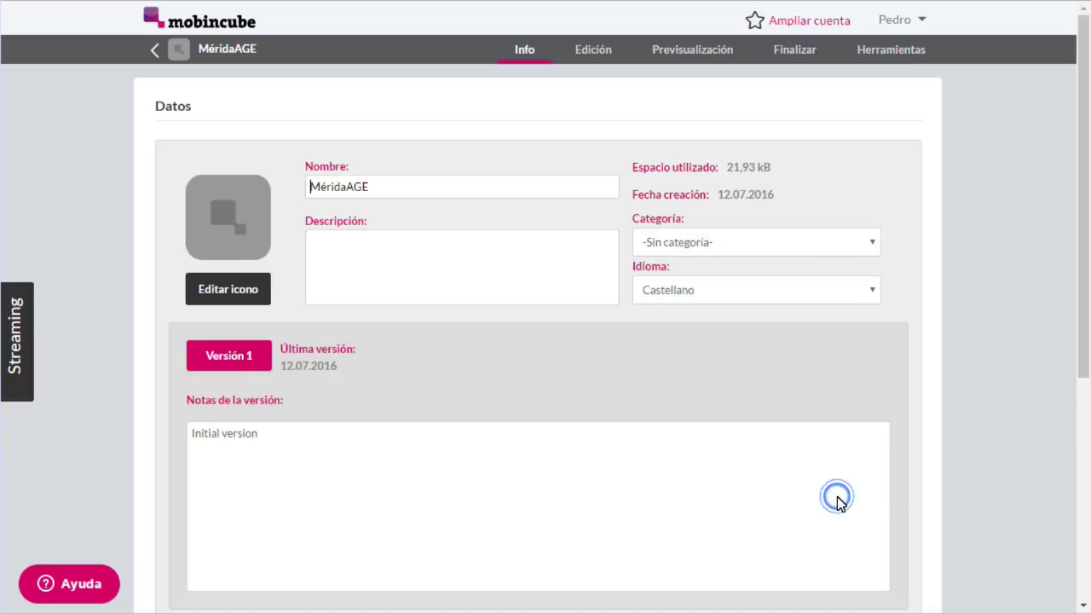
left_click(687, 242)
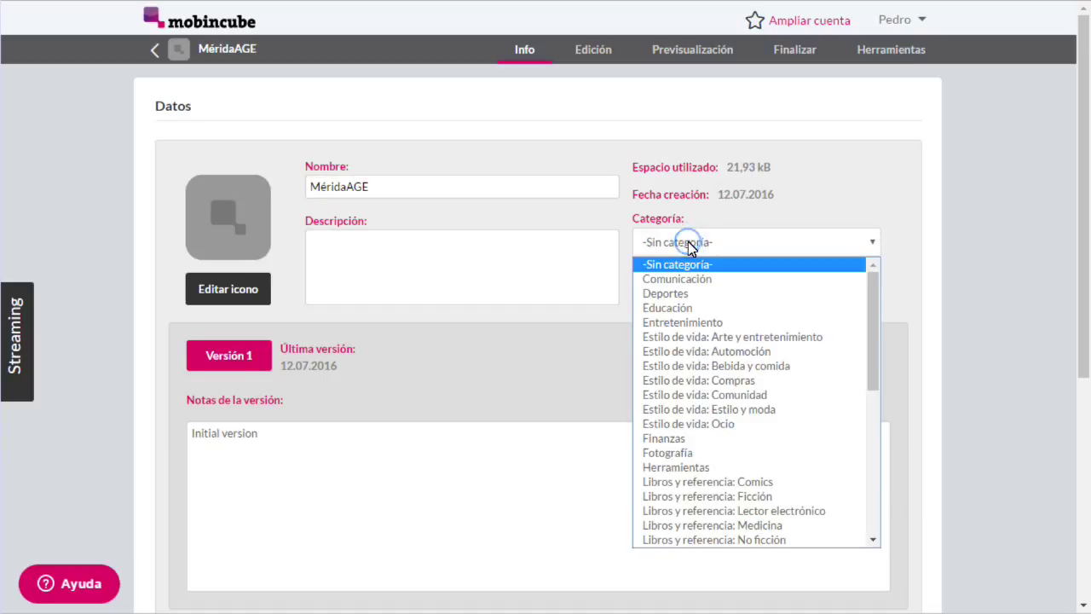
left_click(680, 310)
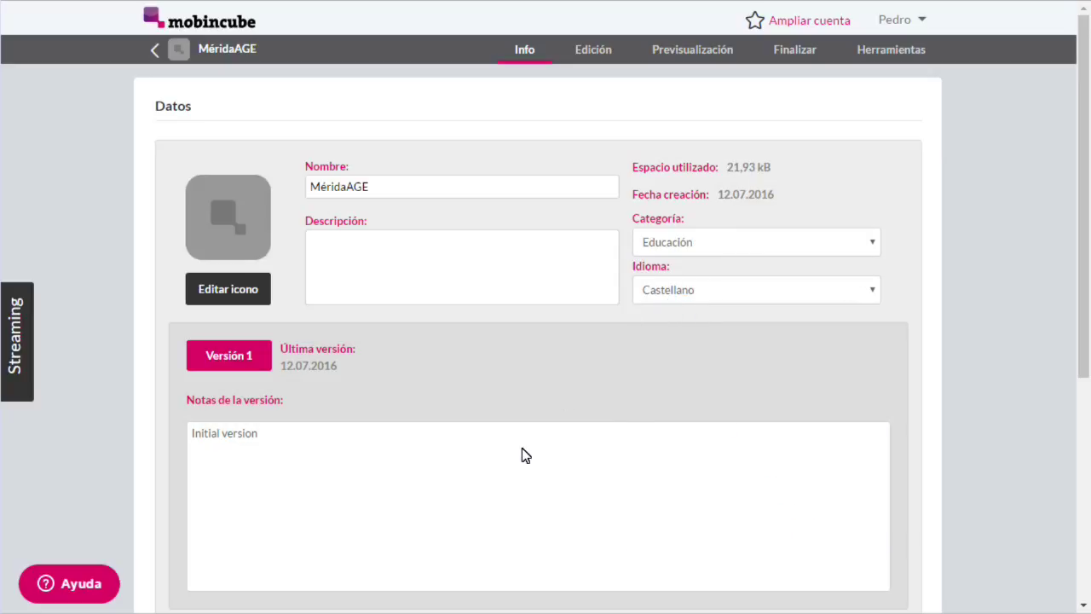
left_click(362, 271)
type("Aplicación de prueba.")
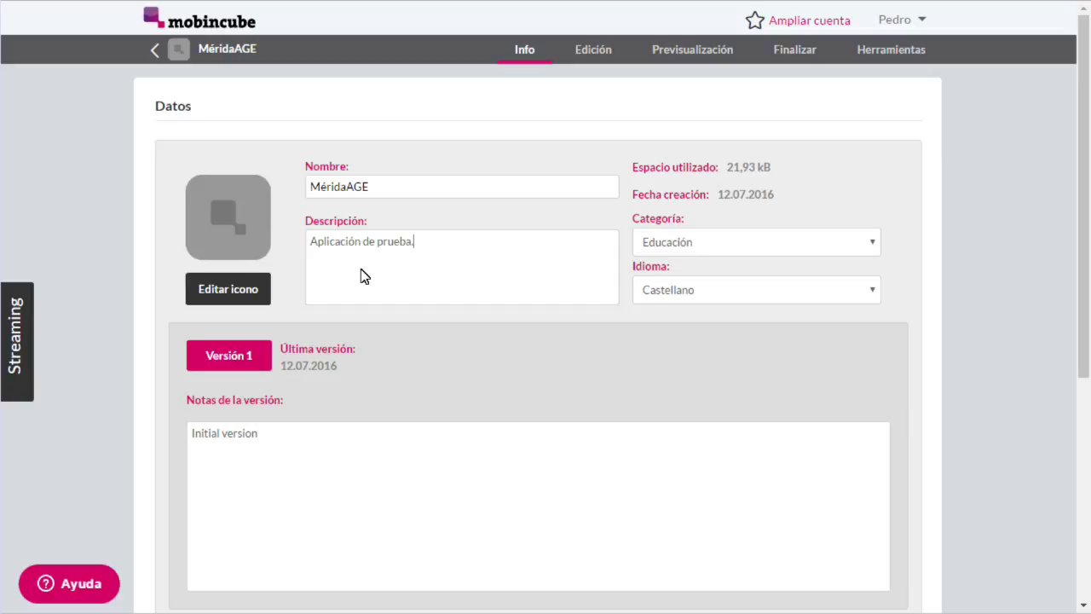
scroll(942, 430, "down", 2)
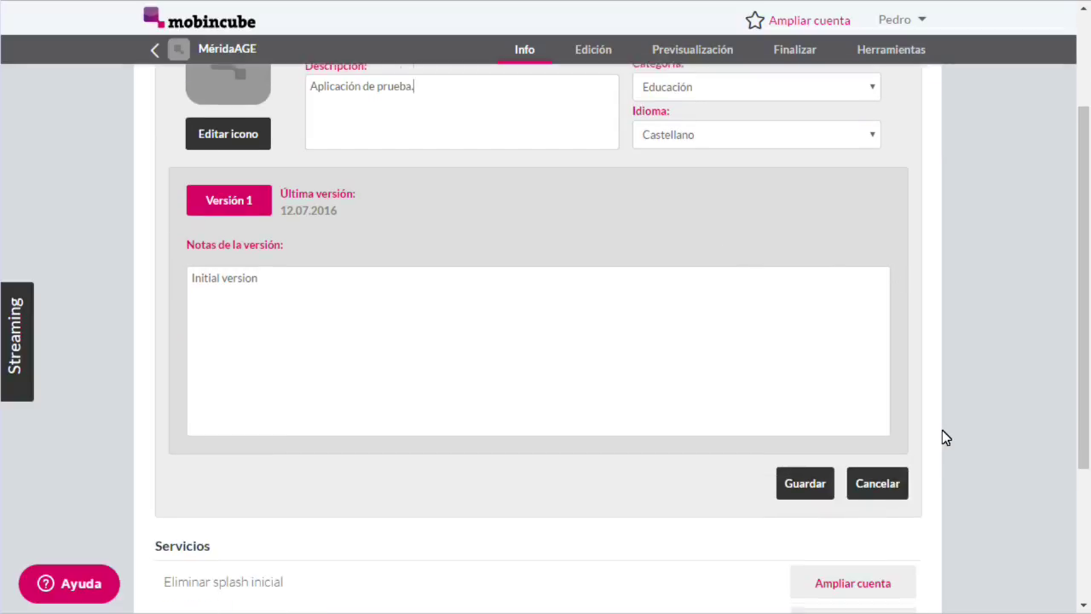
left_click(808, 470)
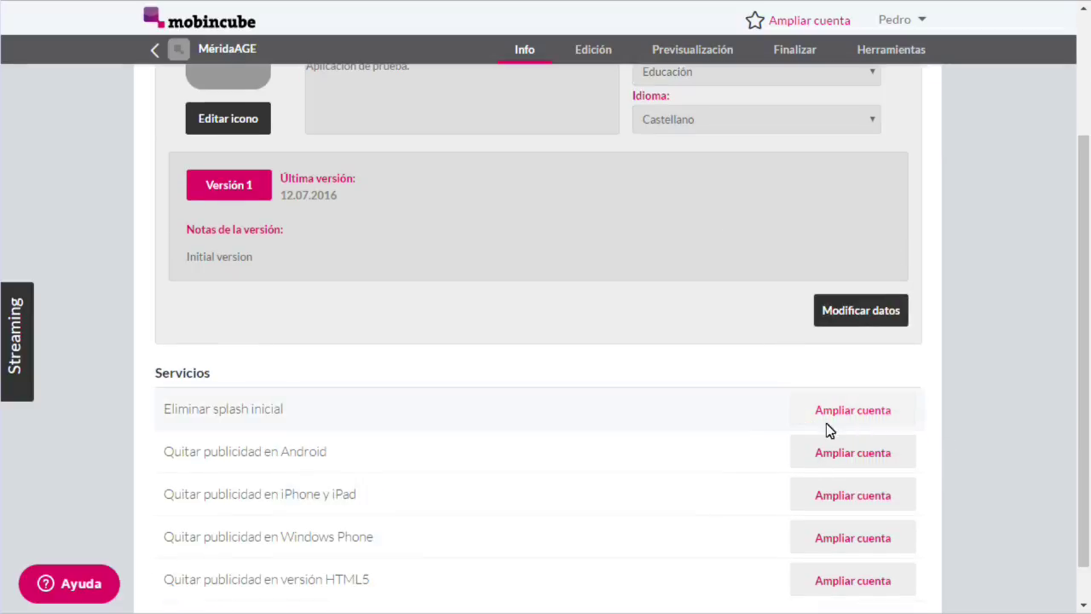
scroll(609, 393, "up", 2)
left_click(242, 287)
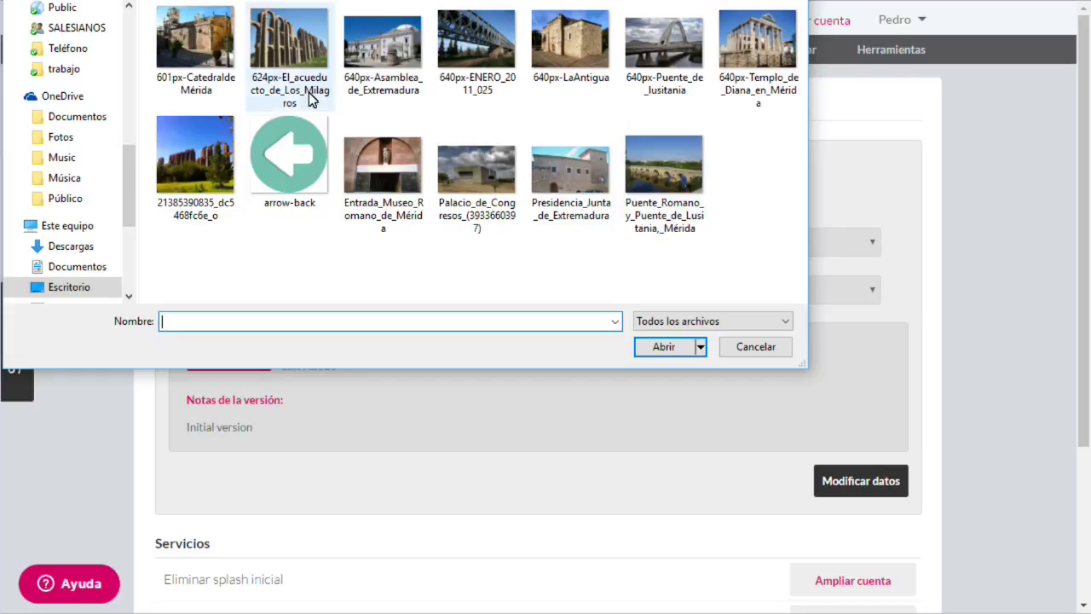
left_click(189, 150)
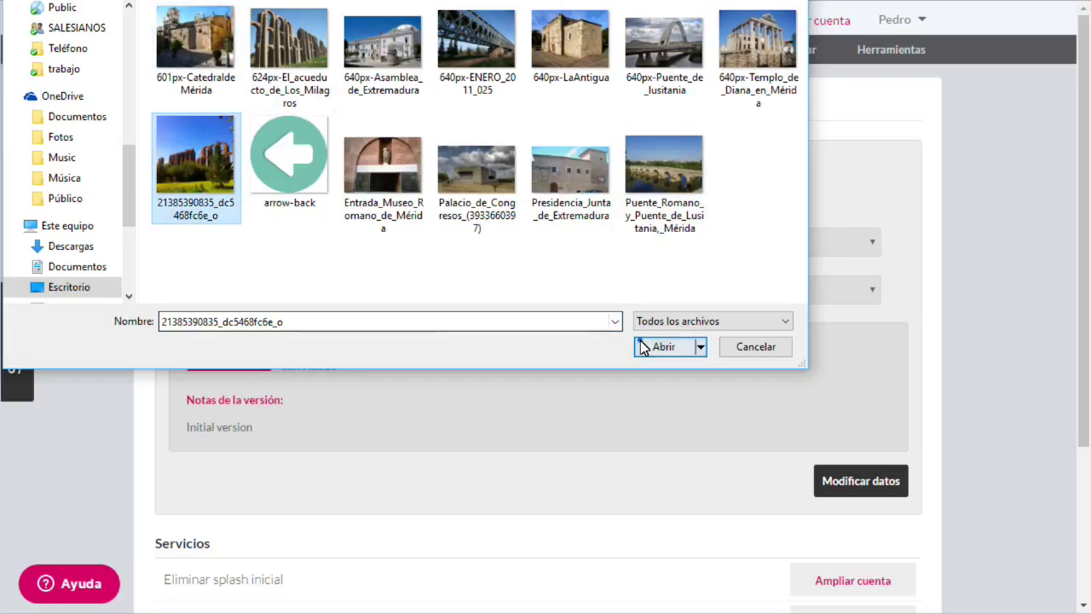
left_click(645, 346)
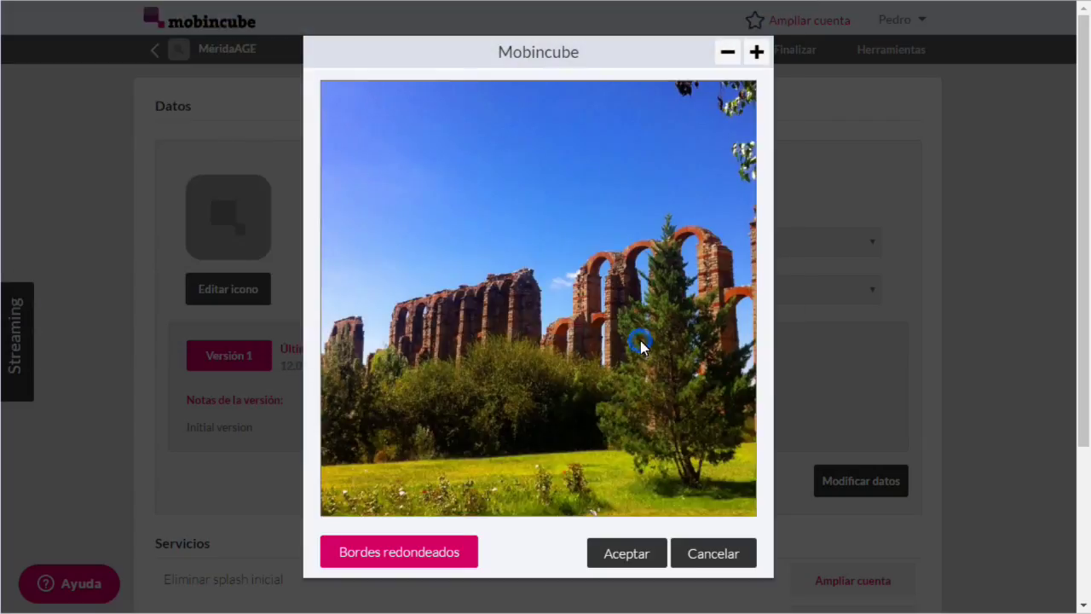
left_click(442, 548)
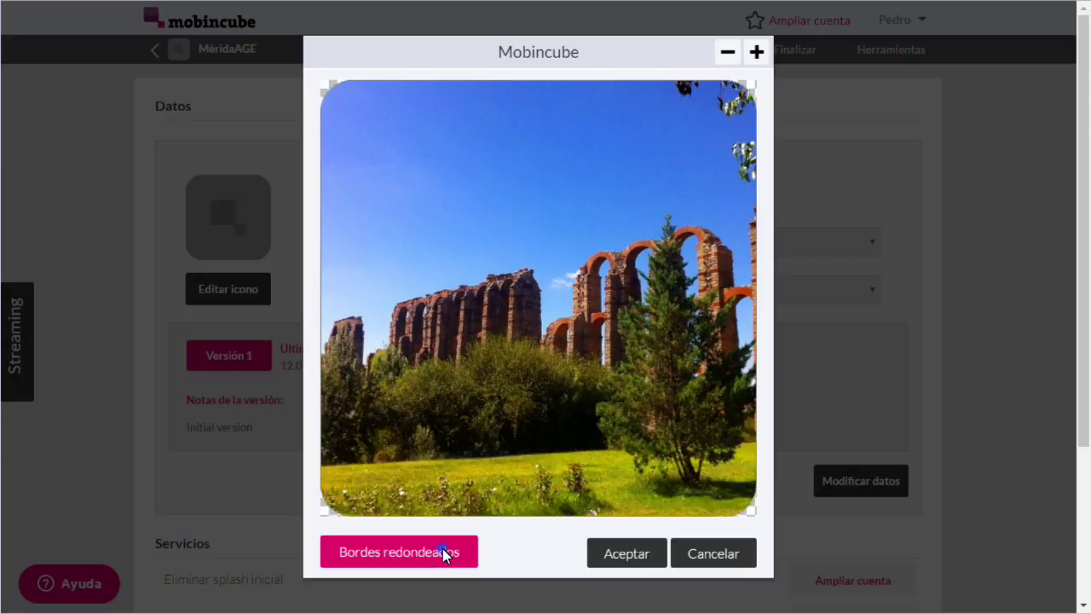
left_click(600, 550)
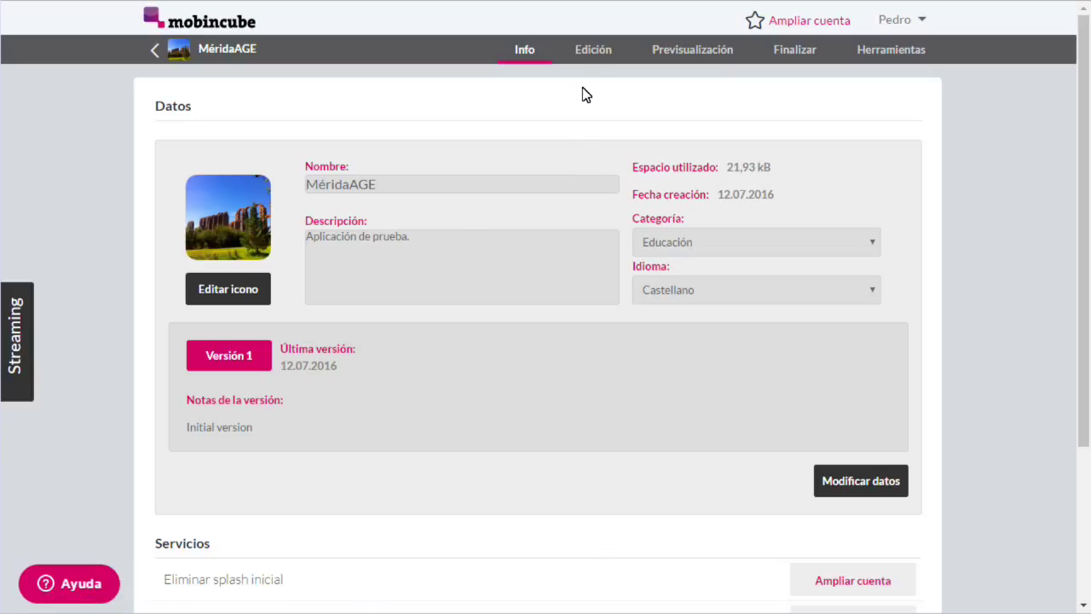
Step: Make the app's initial screen a Detalle screen and add an image element to it
left_click(587, 58)
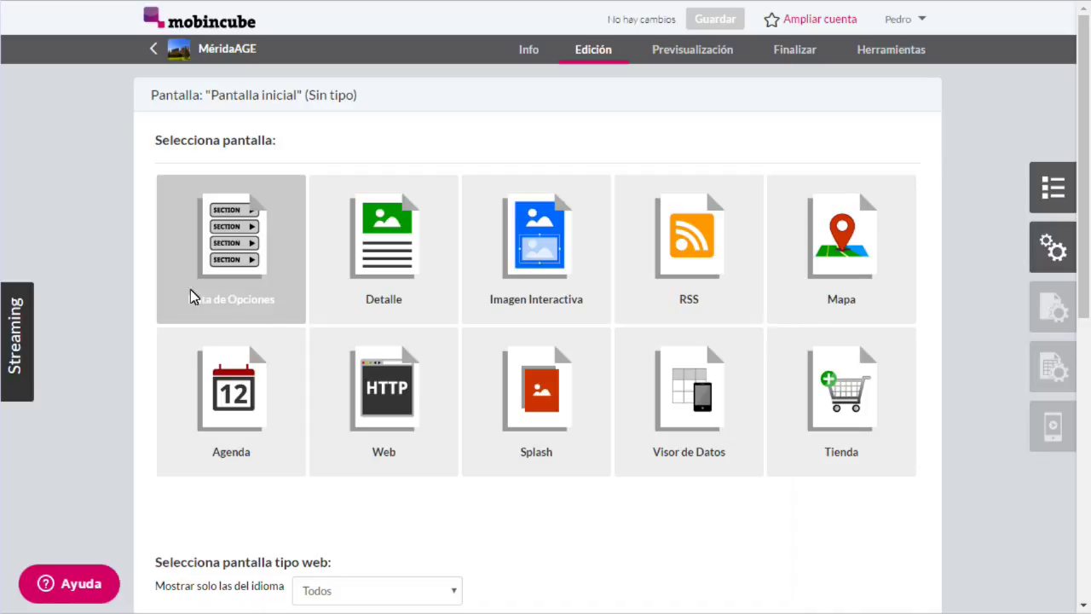
left_click(328, 309)
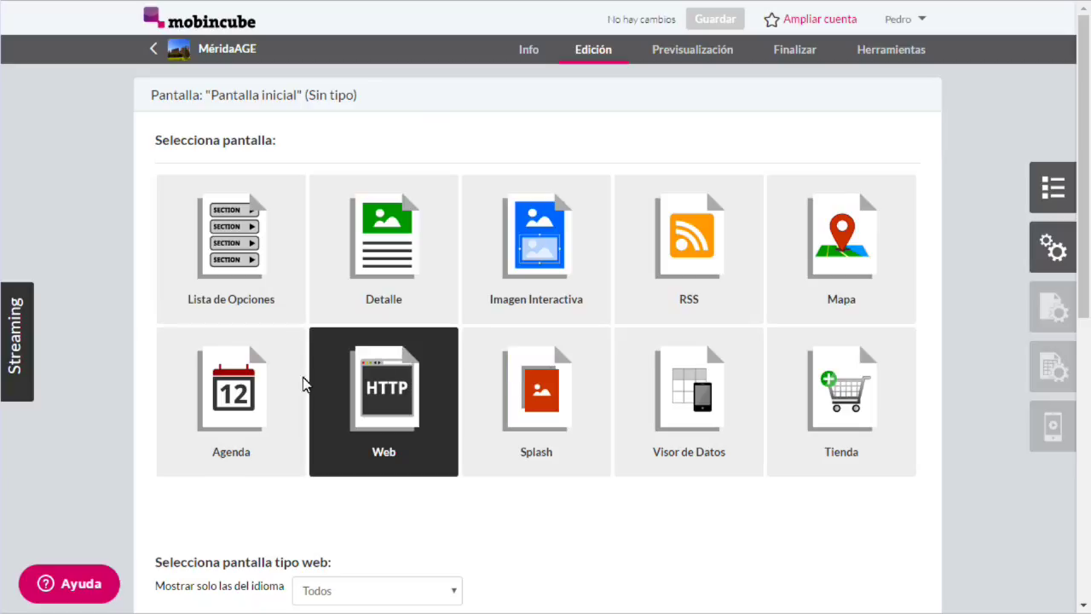
scroll(135, 382, "down", 4)
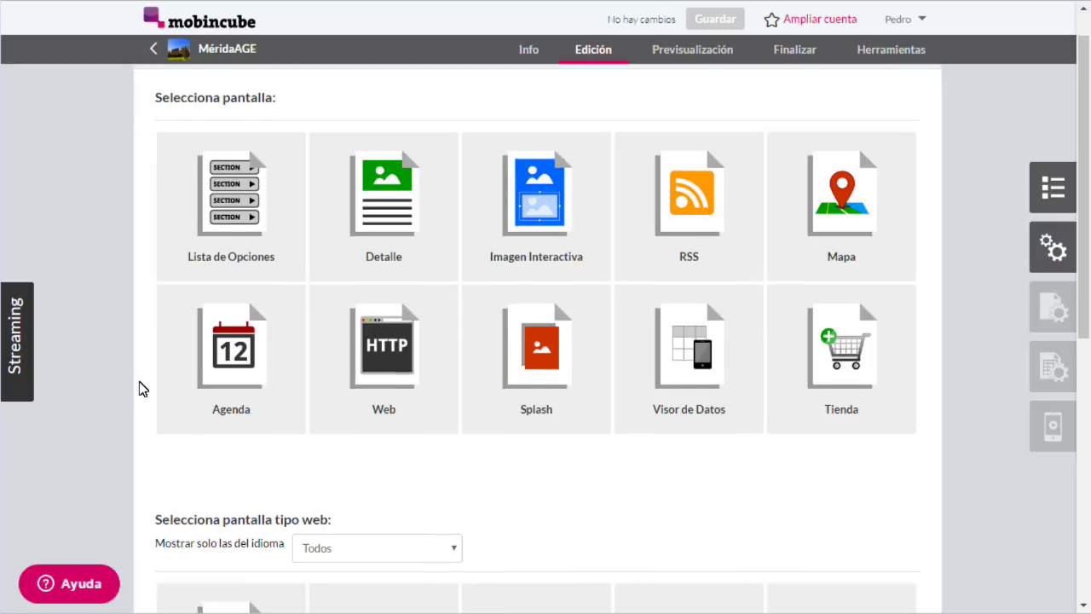
scroll(142, 389, "down", 1)
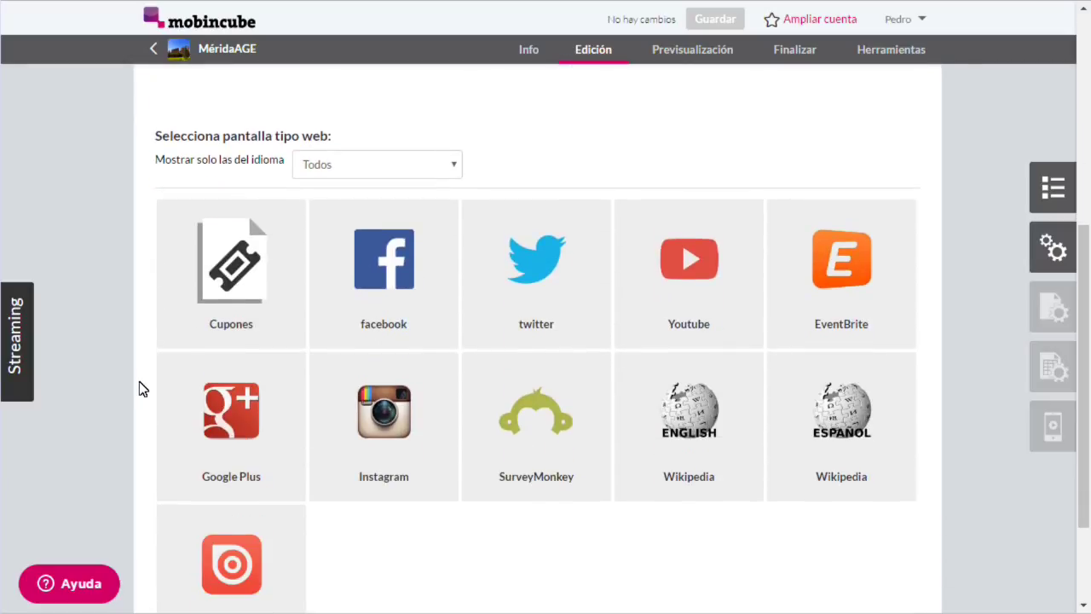
scroll(142, 389, "up", 5)
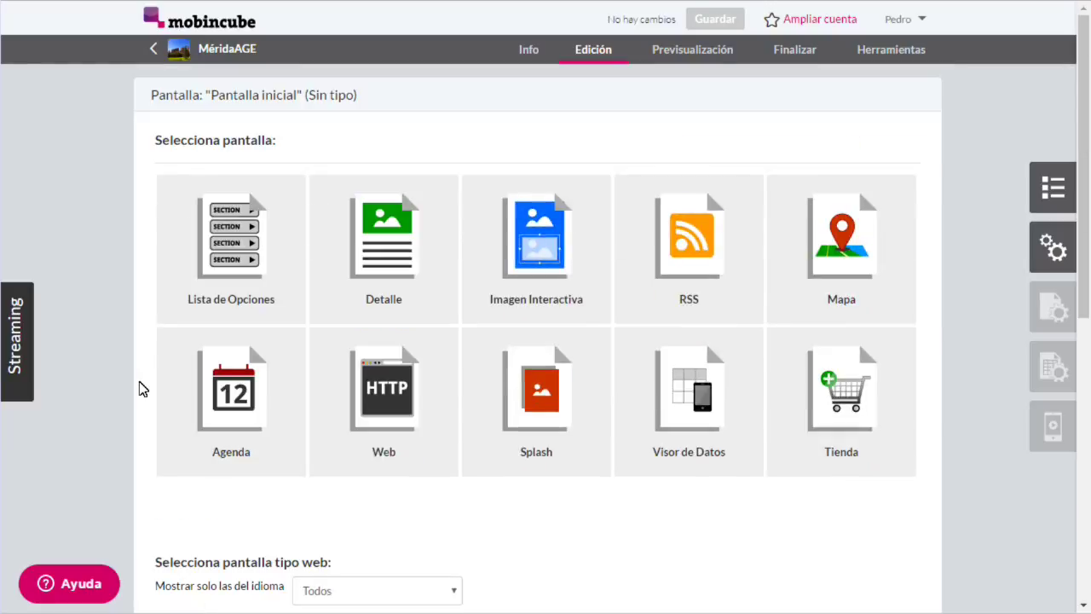
left_click(361, 266)
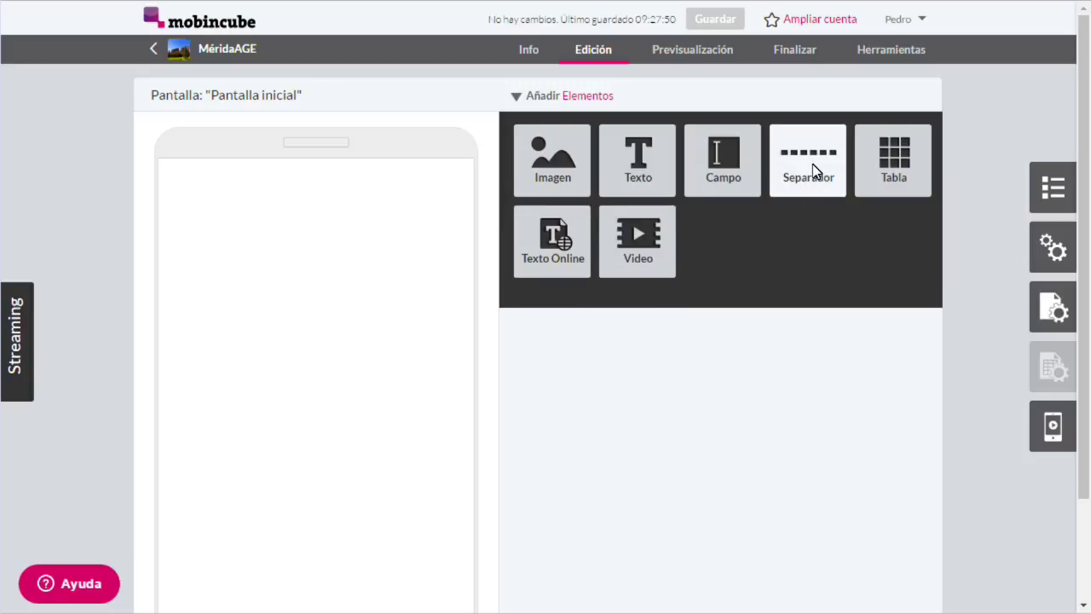
left_click_drag(542, 171, 332, 247)
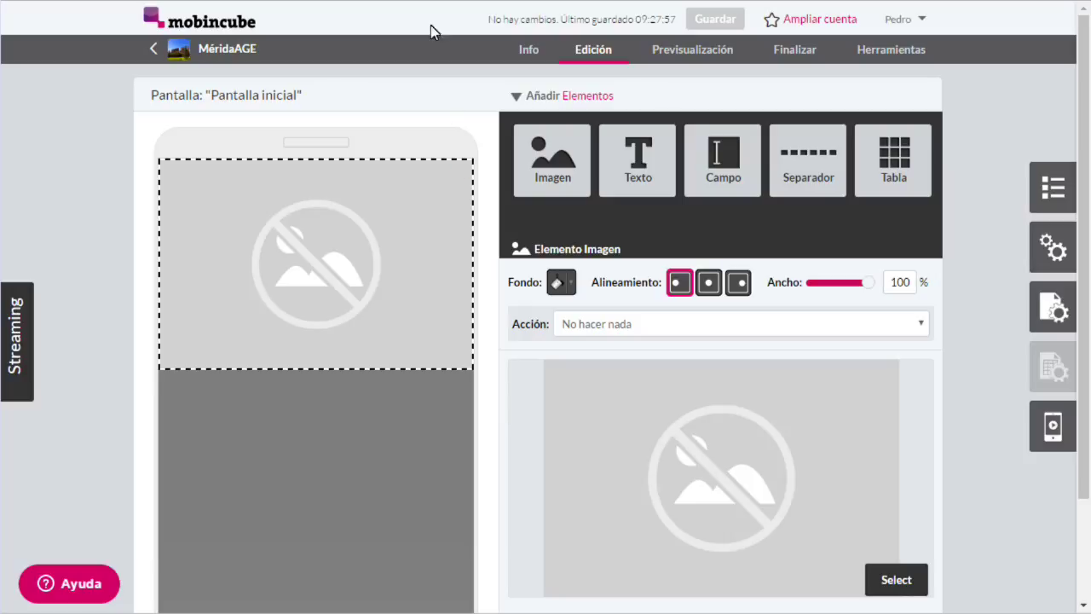
Step: Copy the image address of Mérida's coat of arms from its Wikimedia Commons page and return to the Mobincube editor
key("ctrl+Tab")
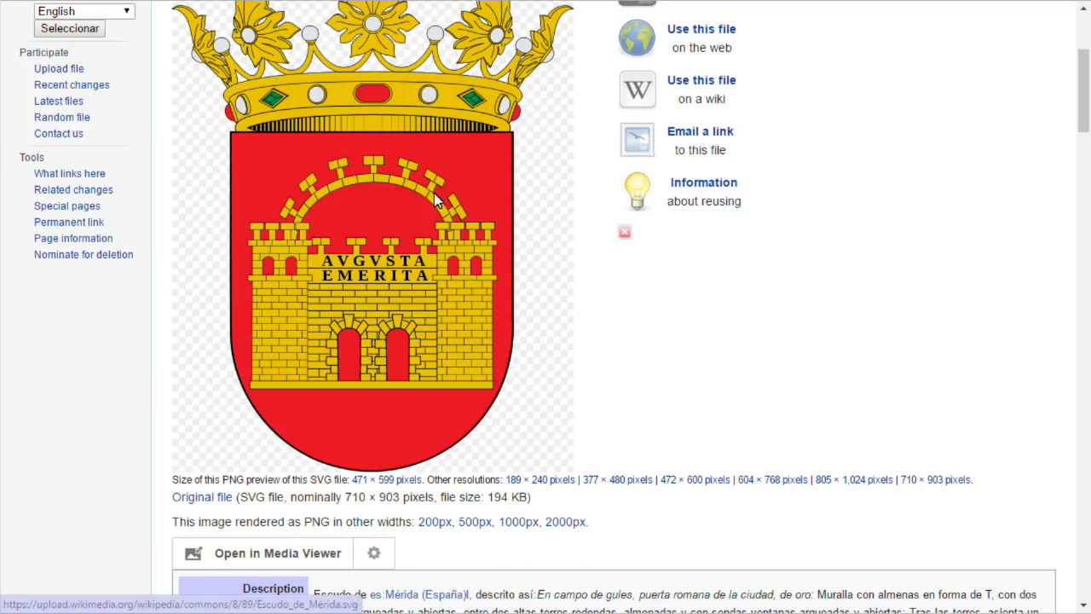
right_click(489, 193)
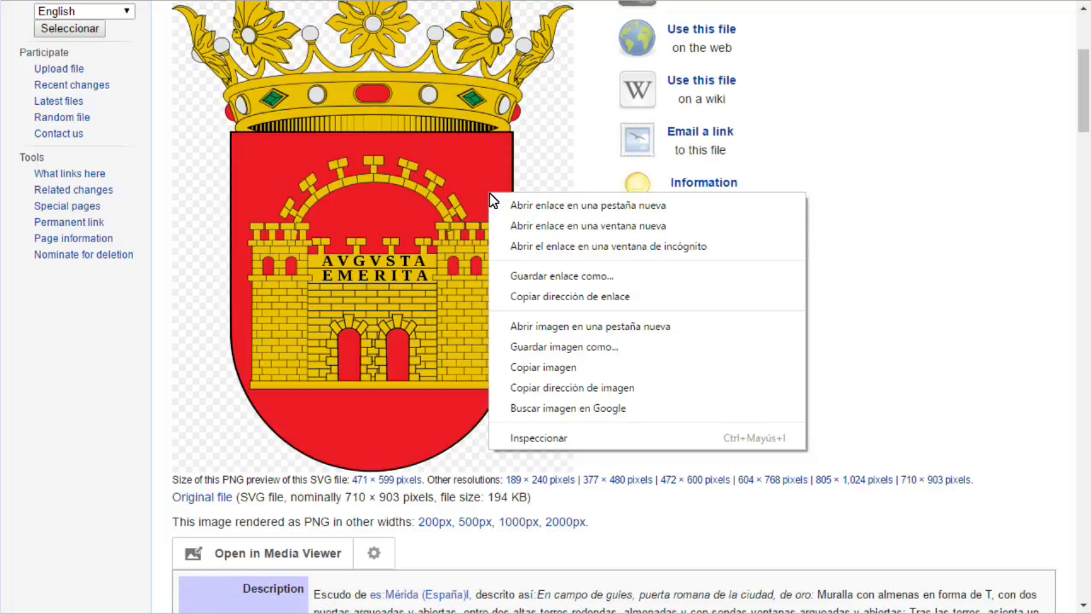
left_click(530, 390)
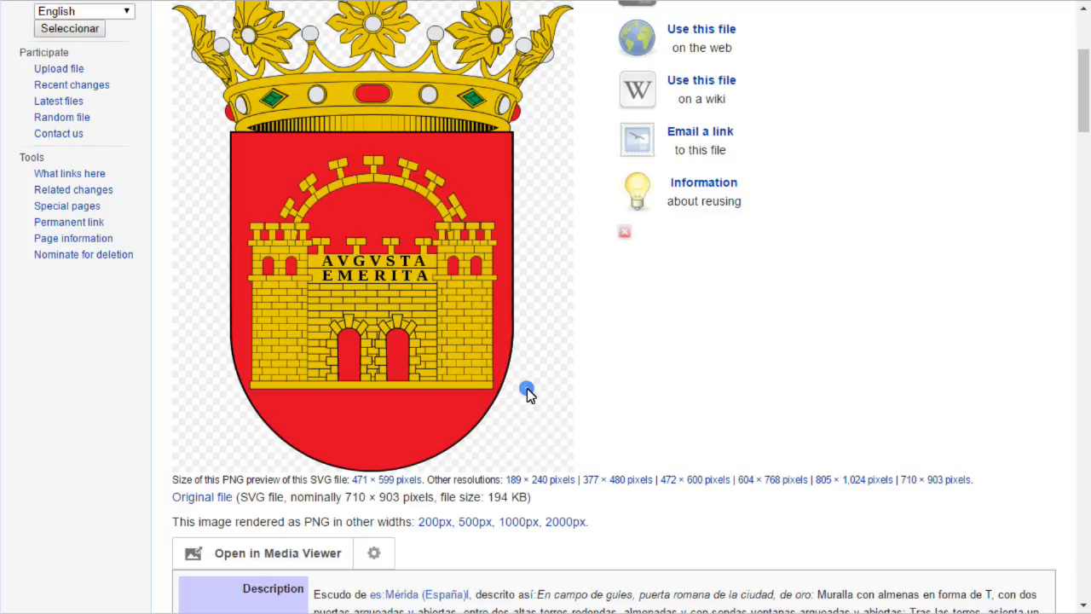
left_click(264, 0)
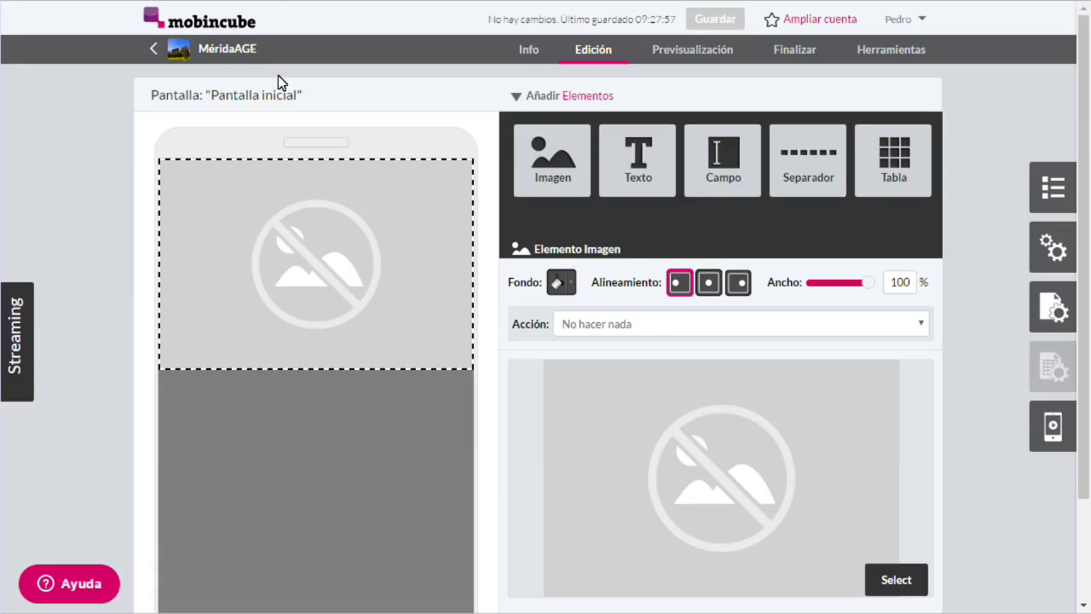
Step: Add the copied coat of arms address as an online URL resource and select it for the image element
left_click(892, 582)
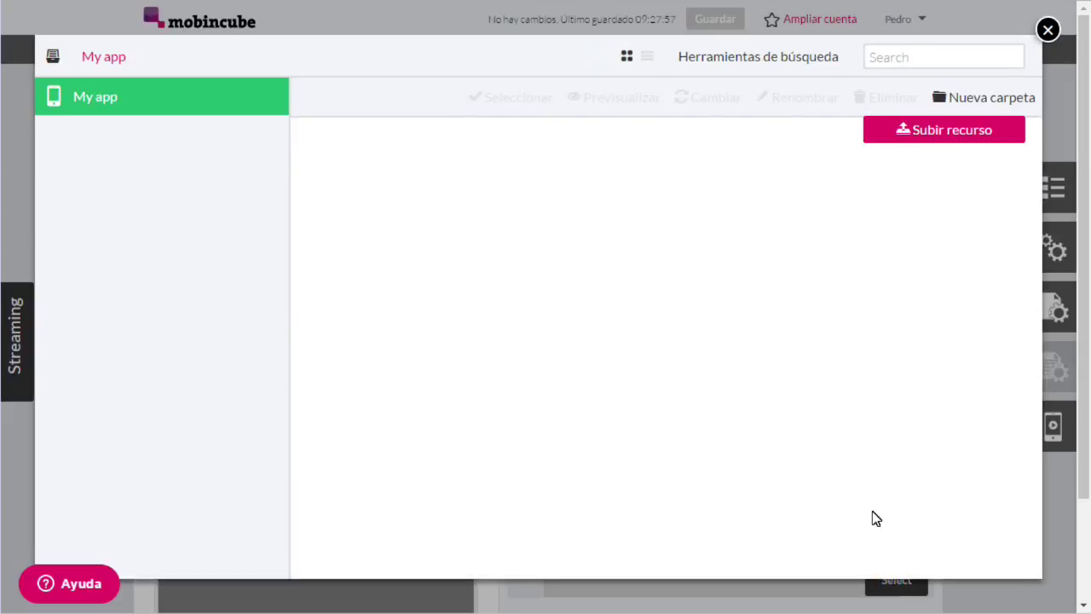
left_click(890, 133)
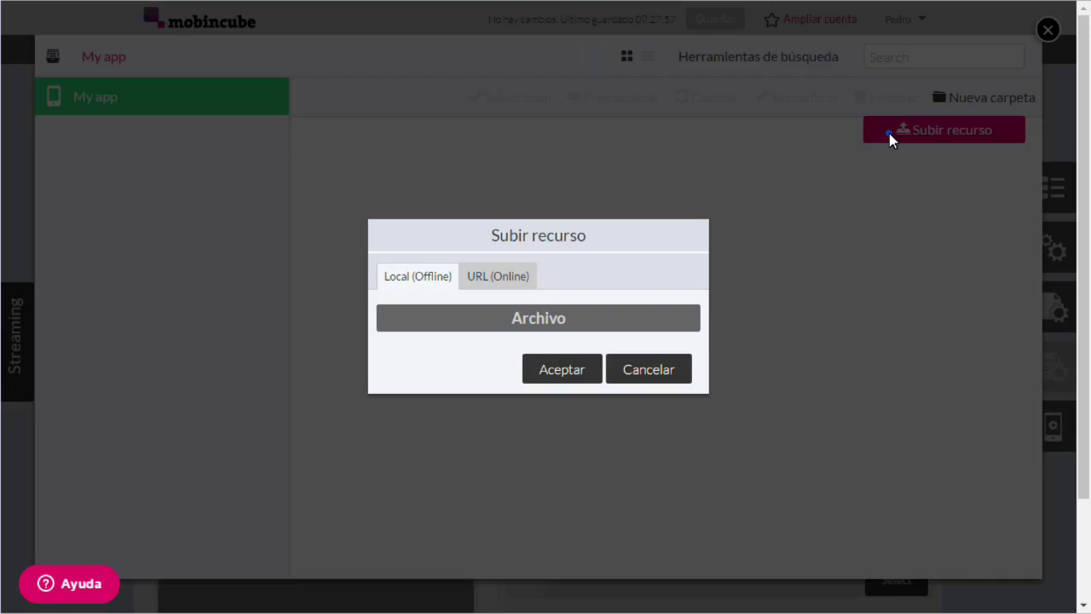
left_click(509, 277)
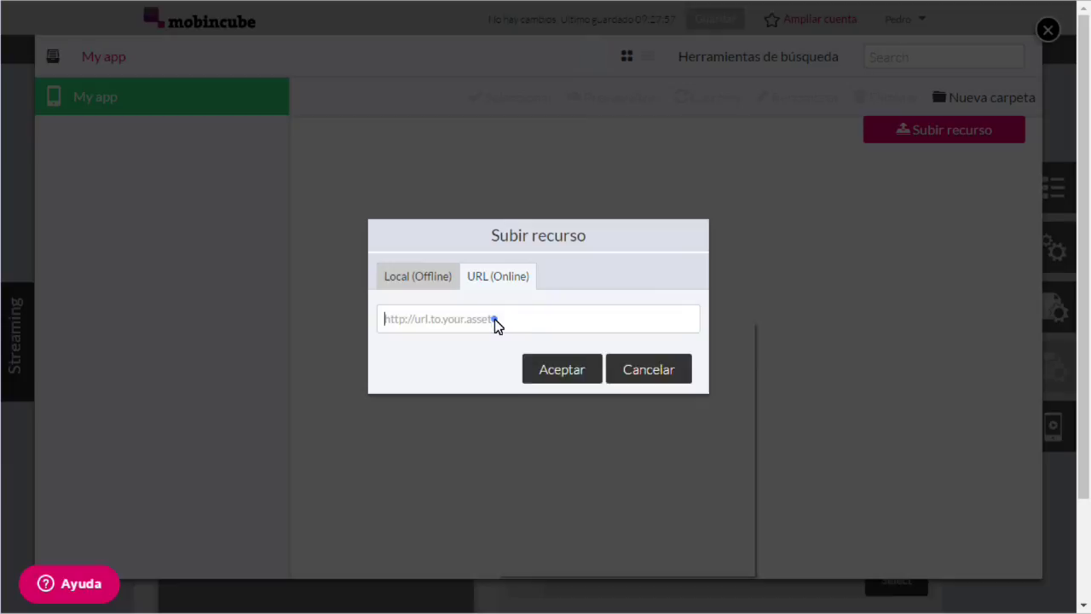
right_click(494, 318)
left_click(518, 420)
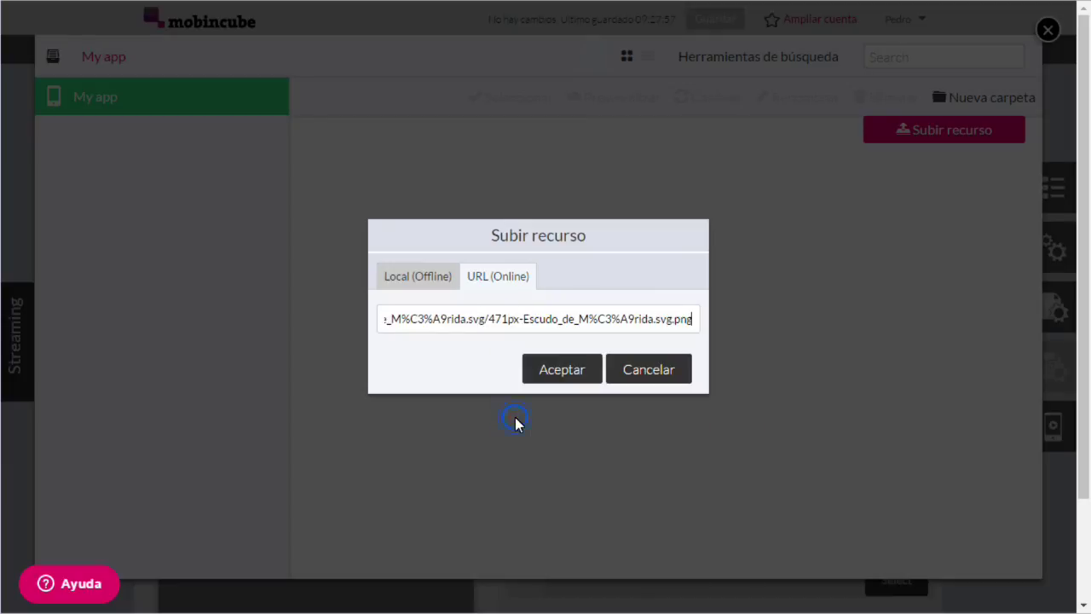
left_click(552, 373)
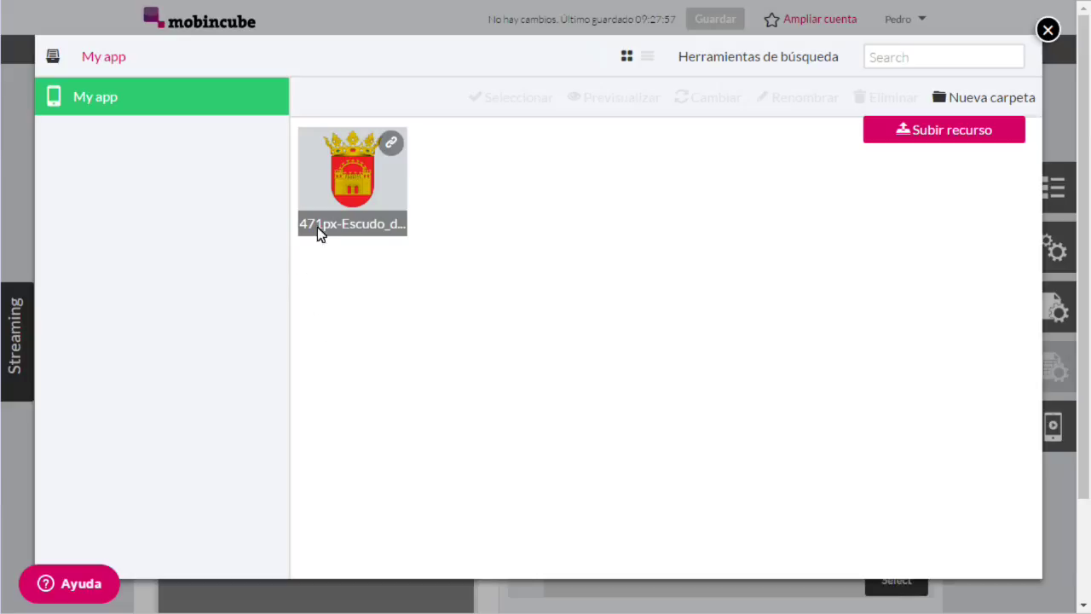
left_click(308, 220)
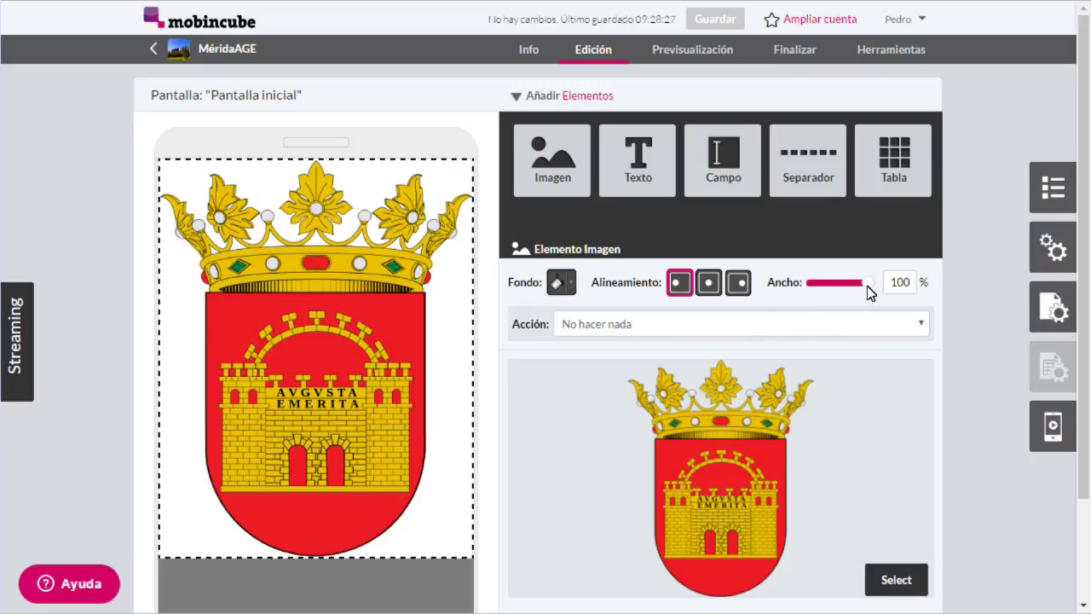
Step: Set the coat of arms image's width to 20 % and centre it on the screen
left_click_drag(866, 287, 801, 283)
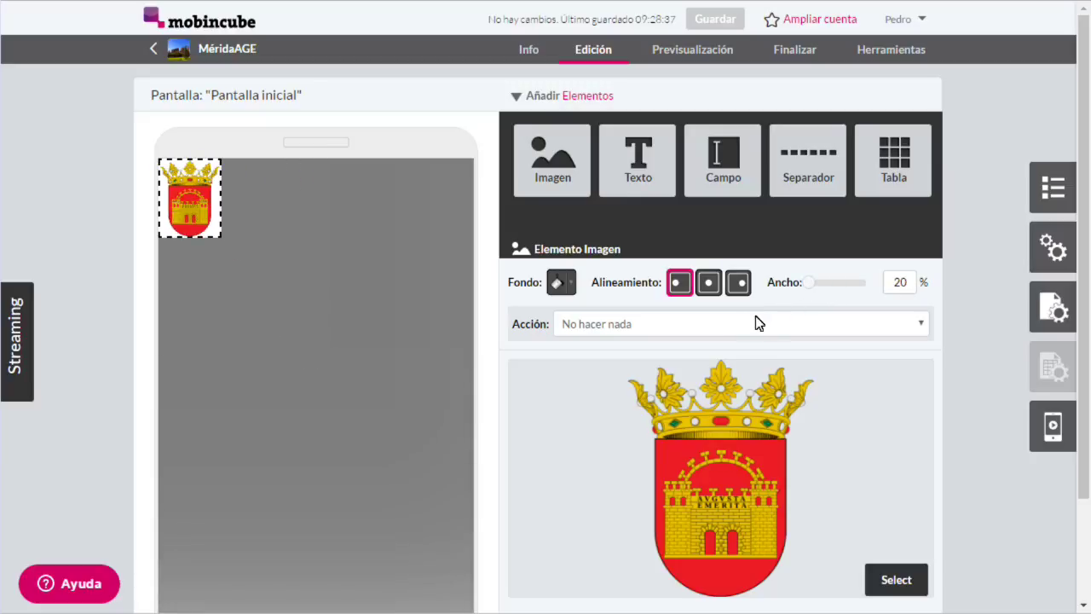
left_click(708, 286)
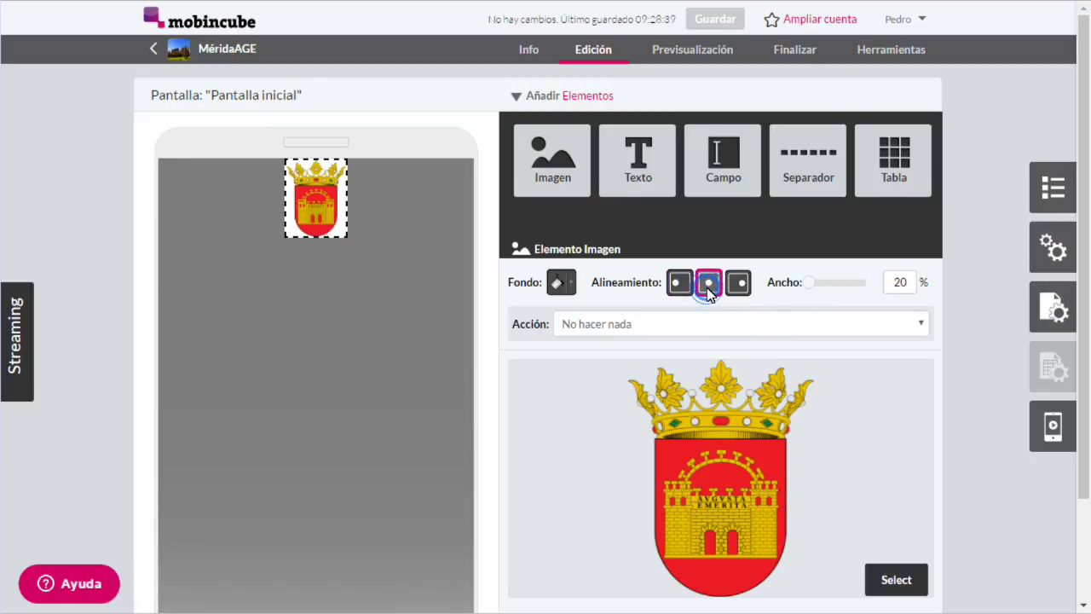
Step: Add a text element reading MÉRIDA below the coat of arms, centred and bold
left_click(491, 369)
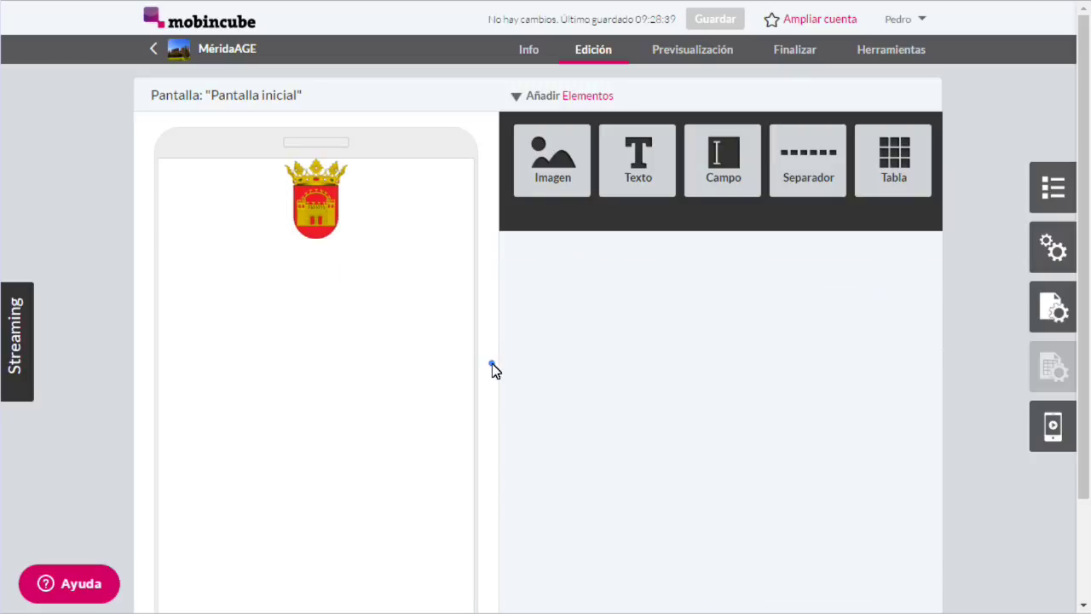
left_click_drag(618, 189, 364, 333)
left_click(580, 464)
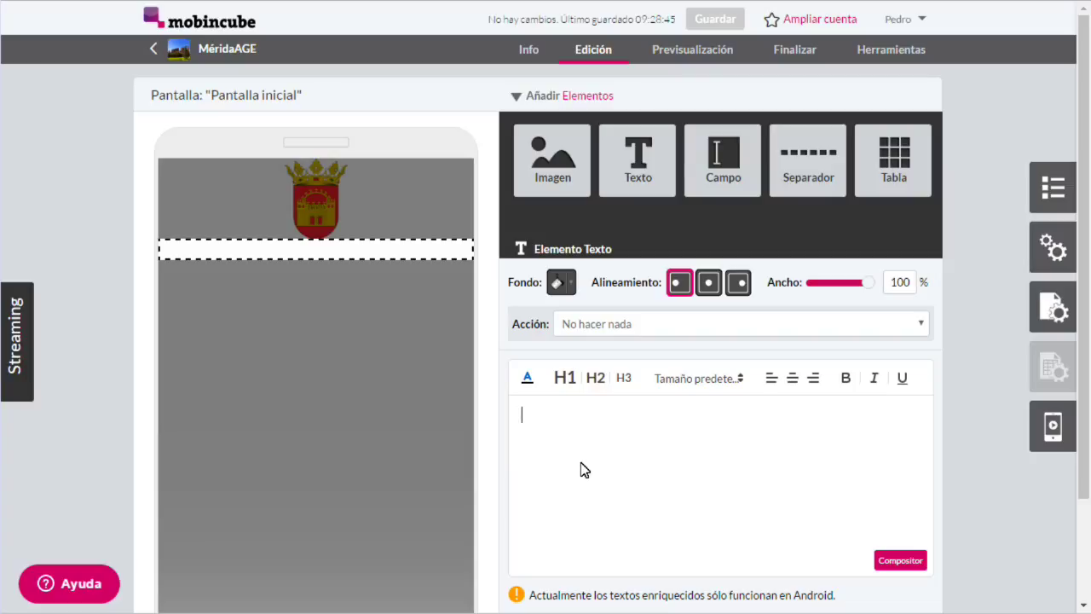
type("MÉRIDA")
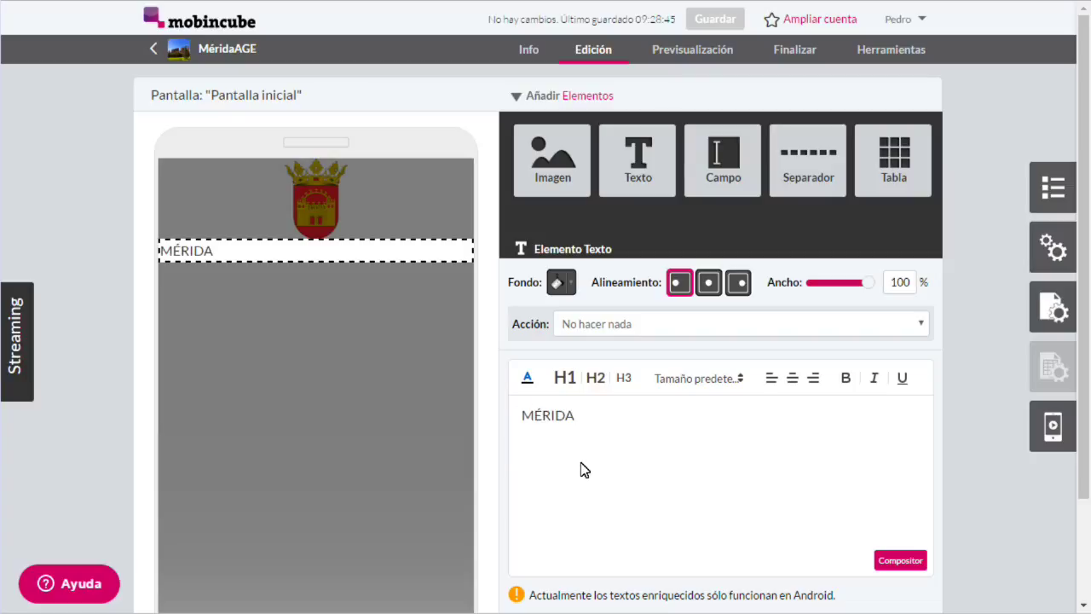
left_click(792, 377)
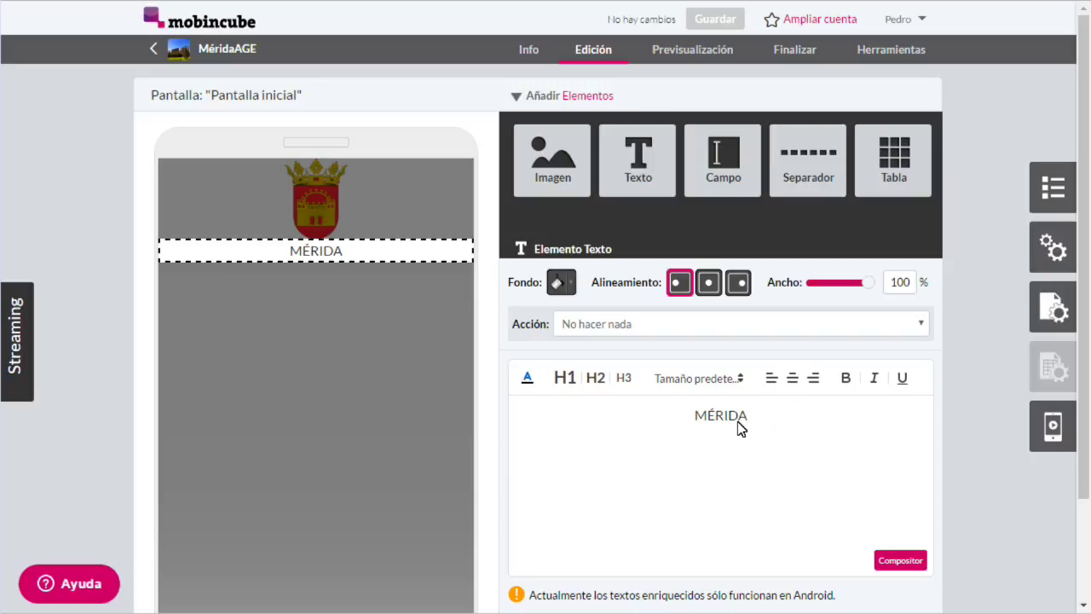
left_click_drag(753, 415, 653, 417)
left_click(846, 377)
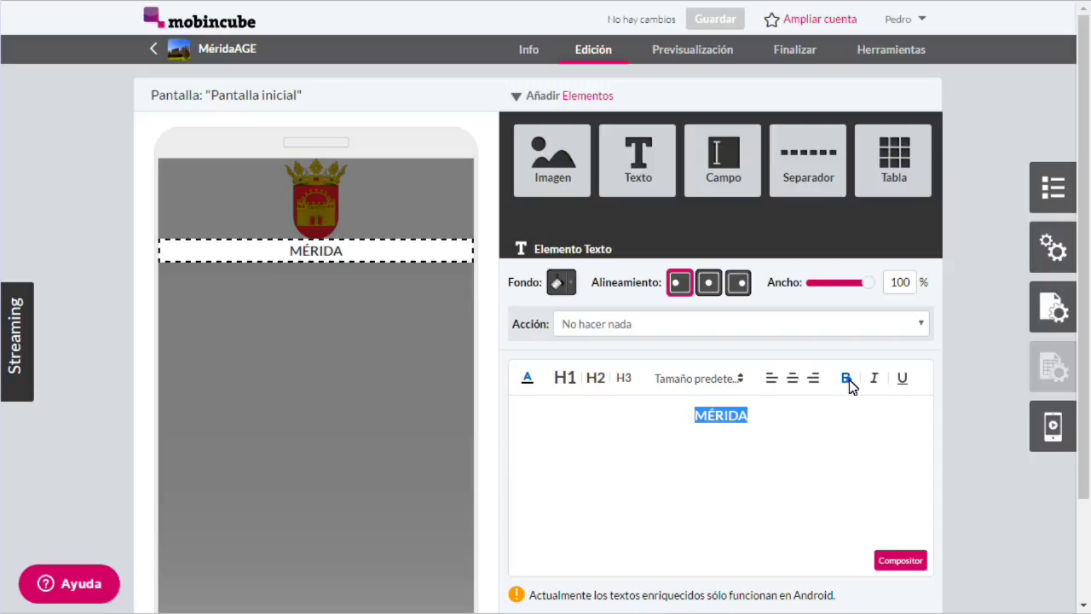
left_click(489, 430)
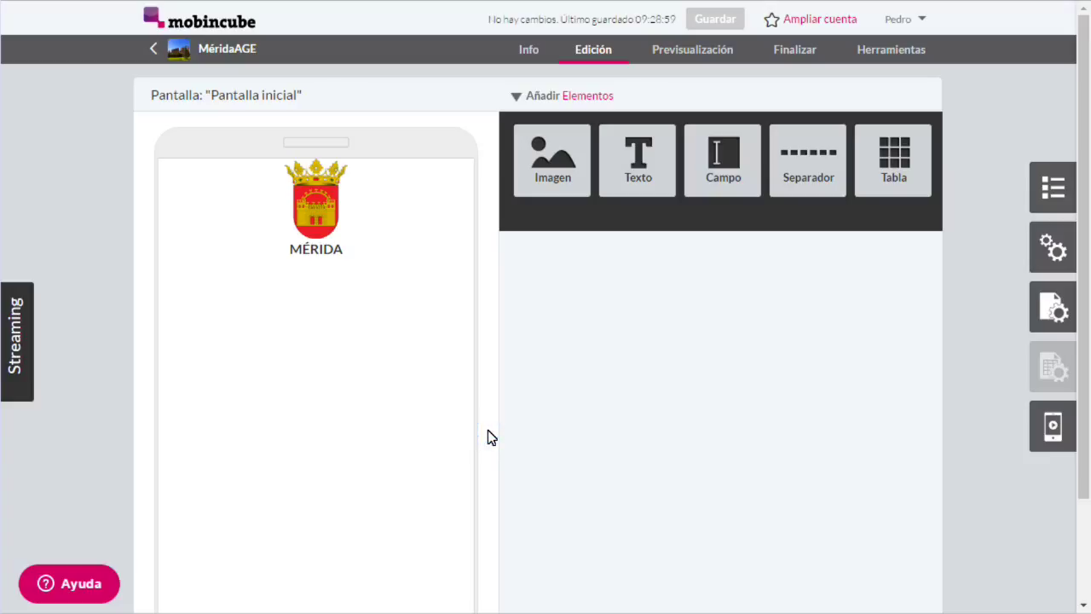
Step: Add a separator element below the MÉRIDA text
mouse_move(772, 182)
left_click_drag(801, 171, 383, 373)
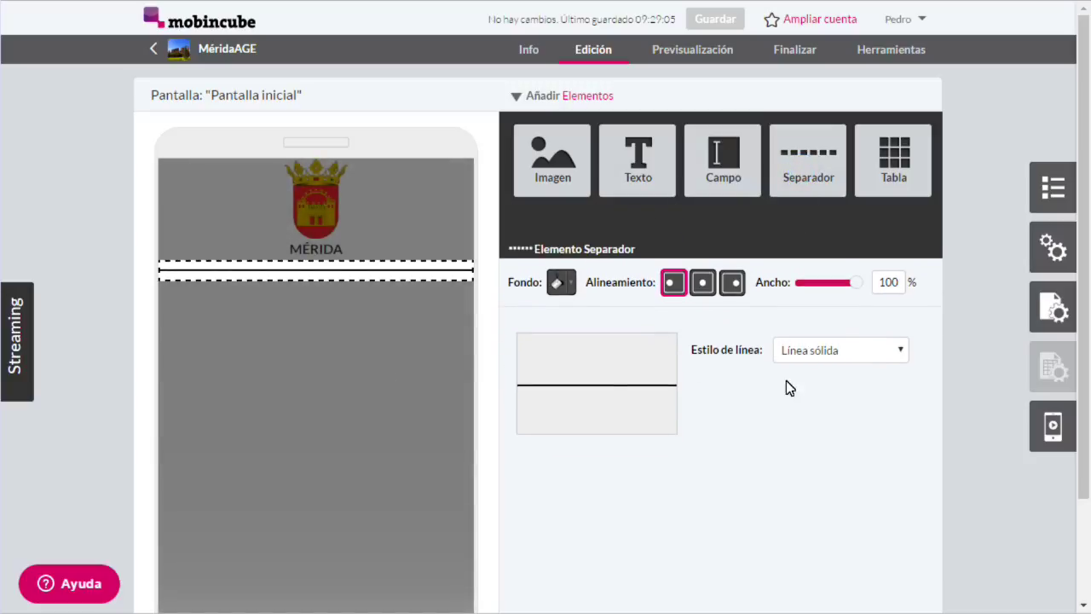
Step: Try the Línea a rayas, Línea a puntos and Línea sombreada styles on the separator
left_click(809, 353)
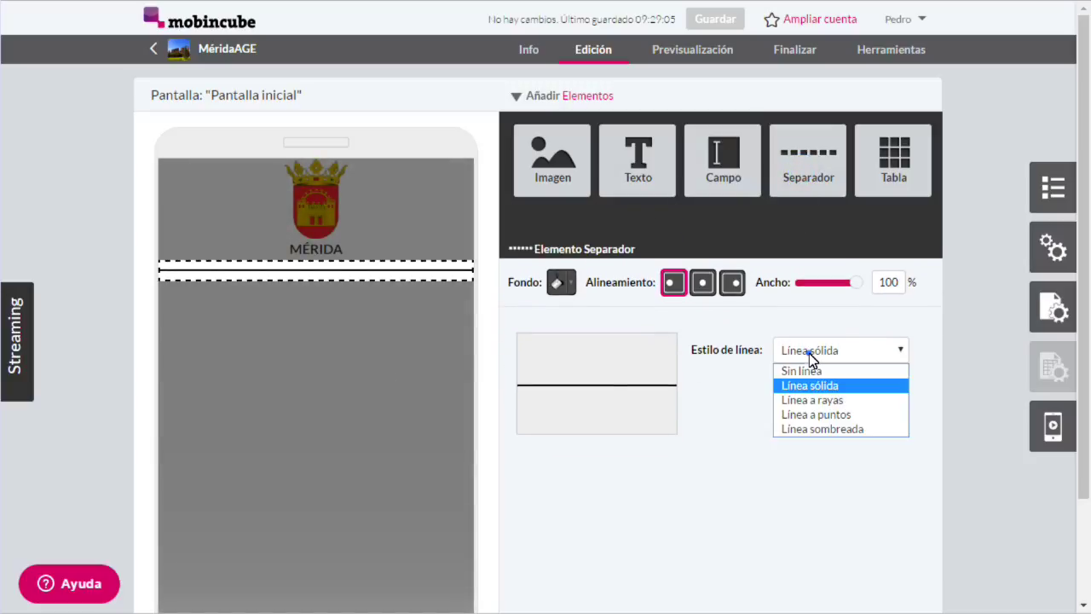
left_click(816, 401)
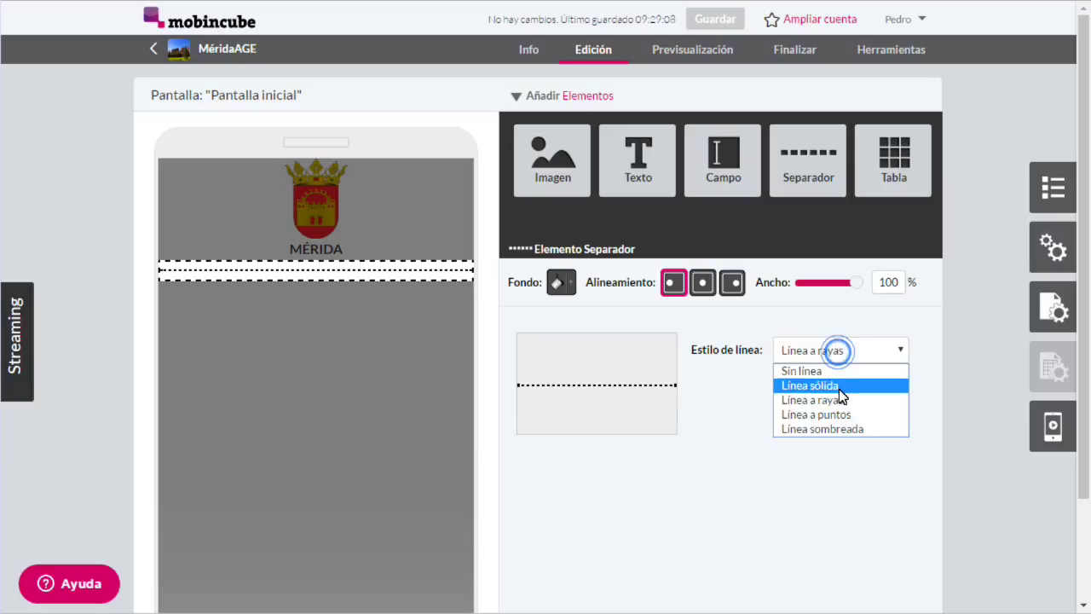
left_click(837, 414)
left_click(840, 350)
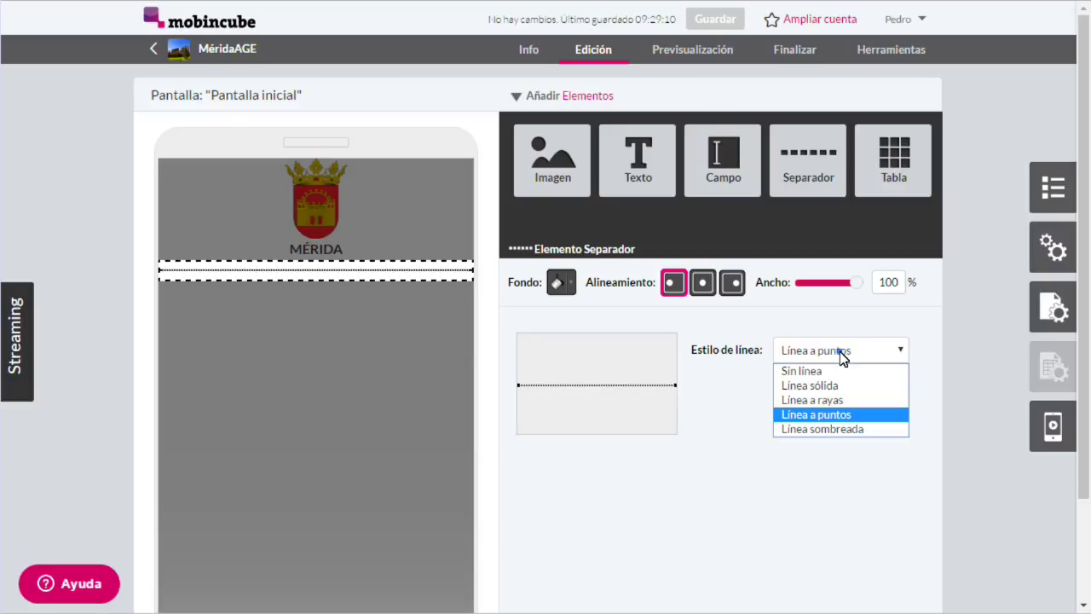
left_click(839, 428)
Step: Set the separator's line style to Sin línea
left_click(822, 354)
left_click(819, 366)
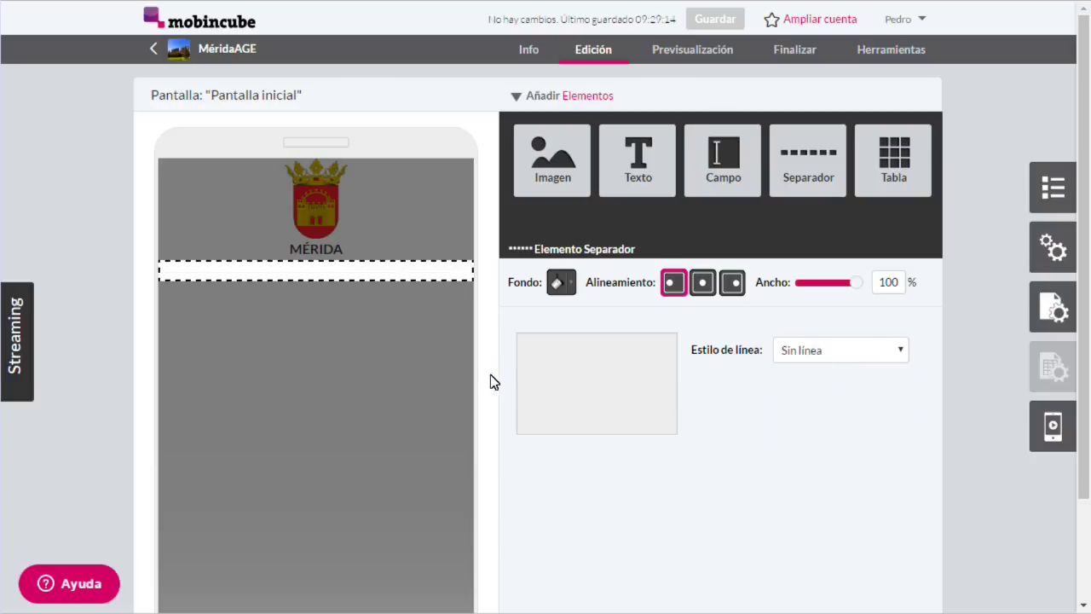
left_click(491, 374)
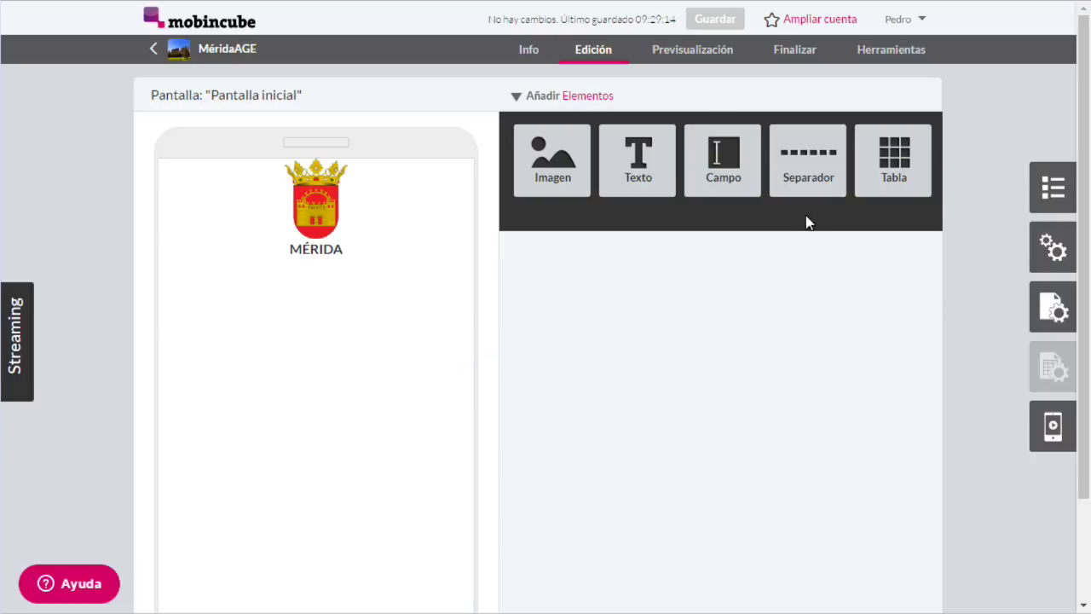
Step: Add a table below the separator, narrow its first cell to 25 % and extend it to four cells
left_click_drag(893, 166, 393, 413)
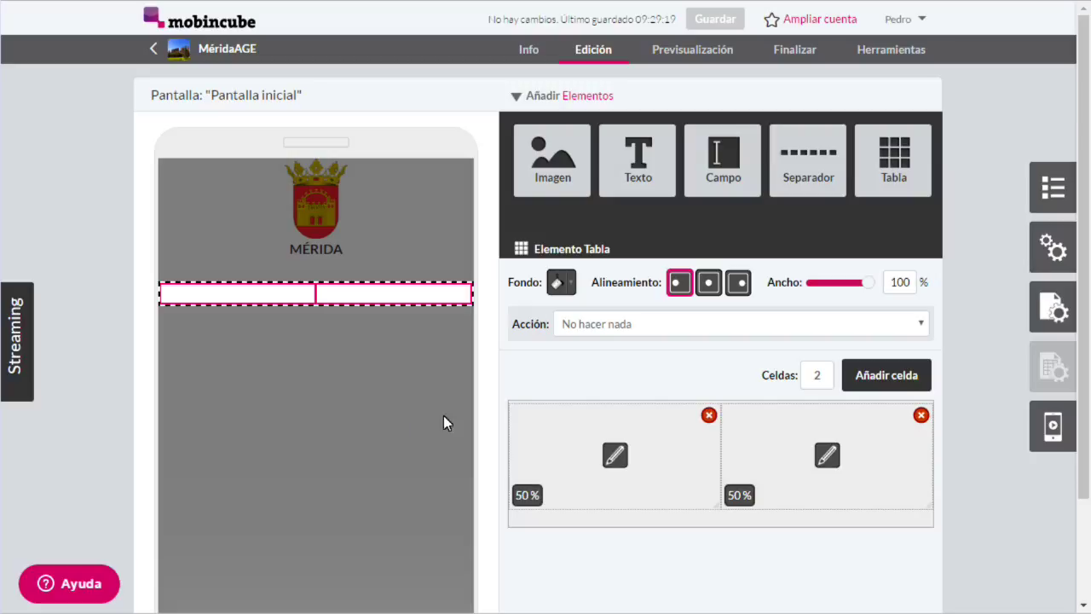
left_click_drag(719, 467, 617, 475)
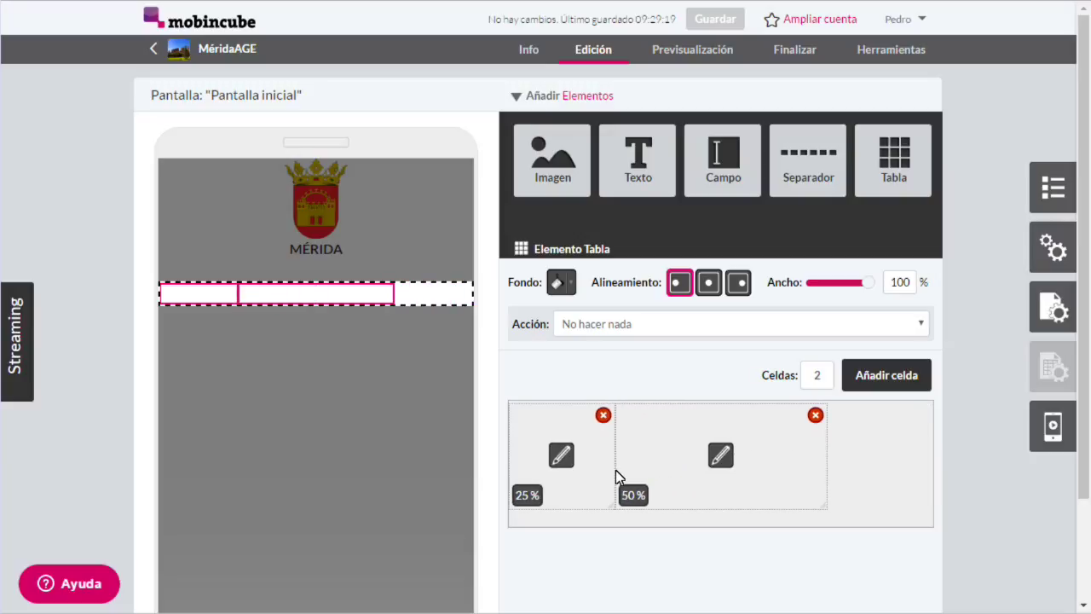
mouse_move(616, 470)
left_mouse_down()
mouse_move(580, 466)
mouse_move(616, 467)
left_mouse_up()
left_click(871, 378)
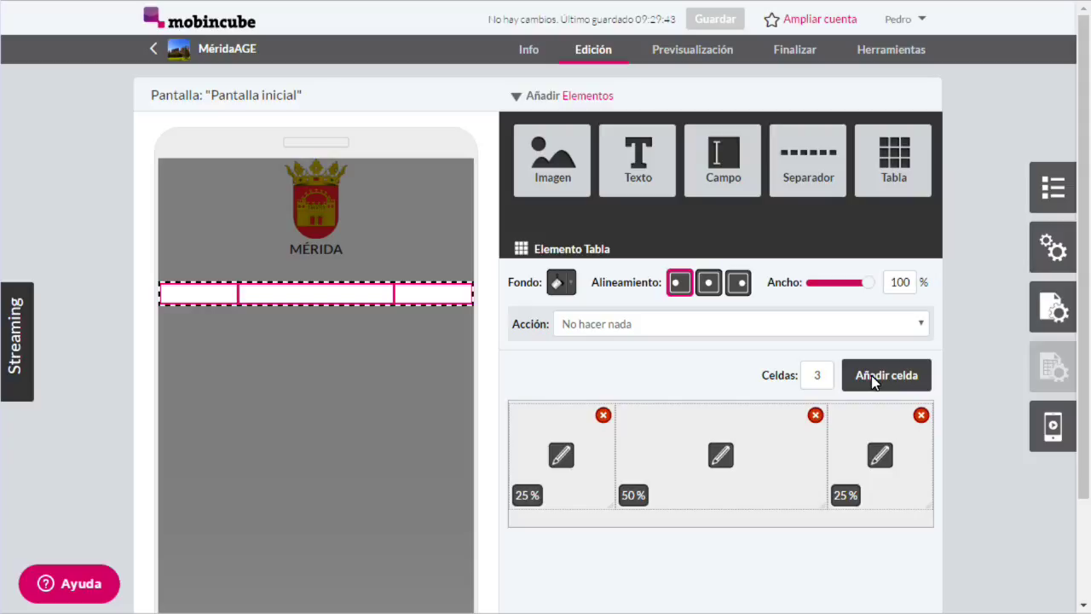
left_click(871, 375)
Step: Resize the four table cells to widths of 15 %, 30 %, 15 % and 30 %
left_click_drag(775, 517, 727, 522)
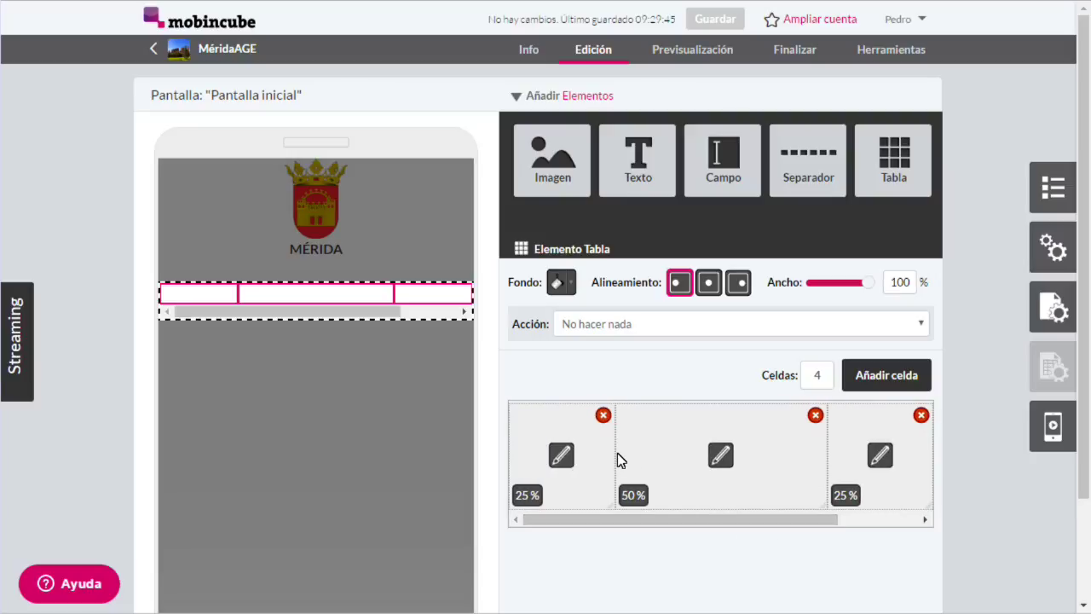
left_click_drag(618, 460, 579, 456)
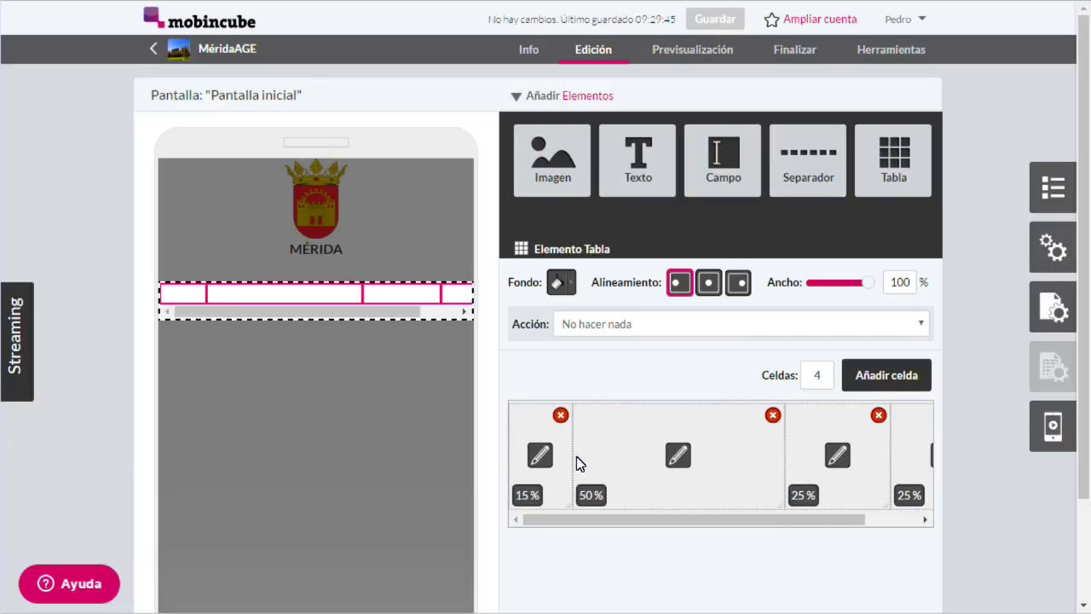
left_click_drag(890, 463, 853, 470)
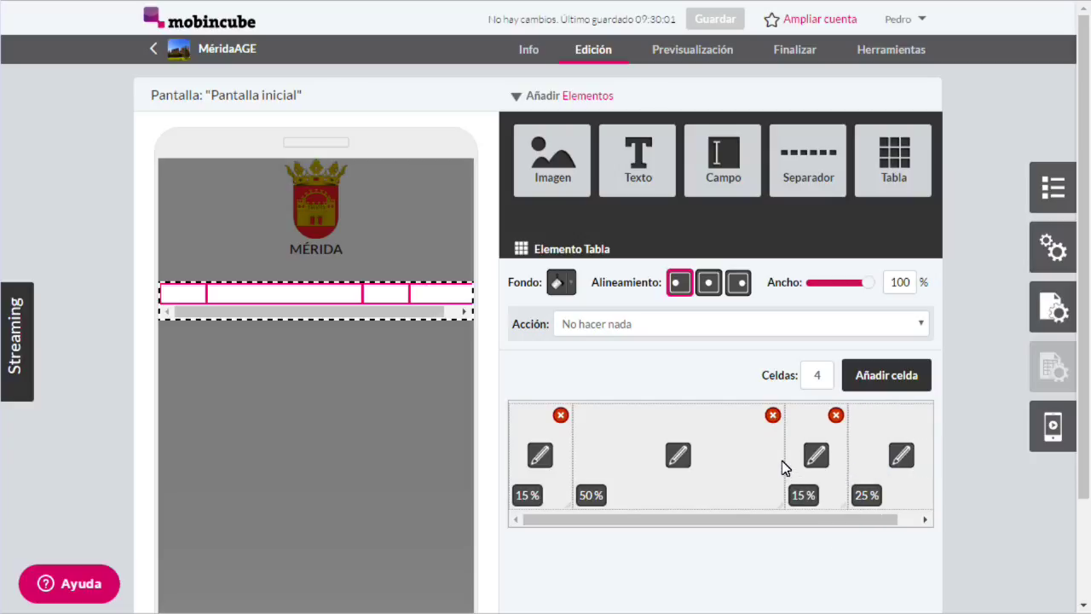
left_click_drag(782, 461, 722, 467)
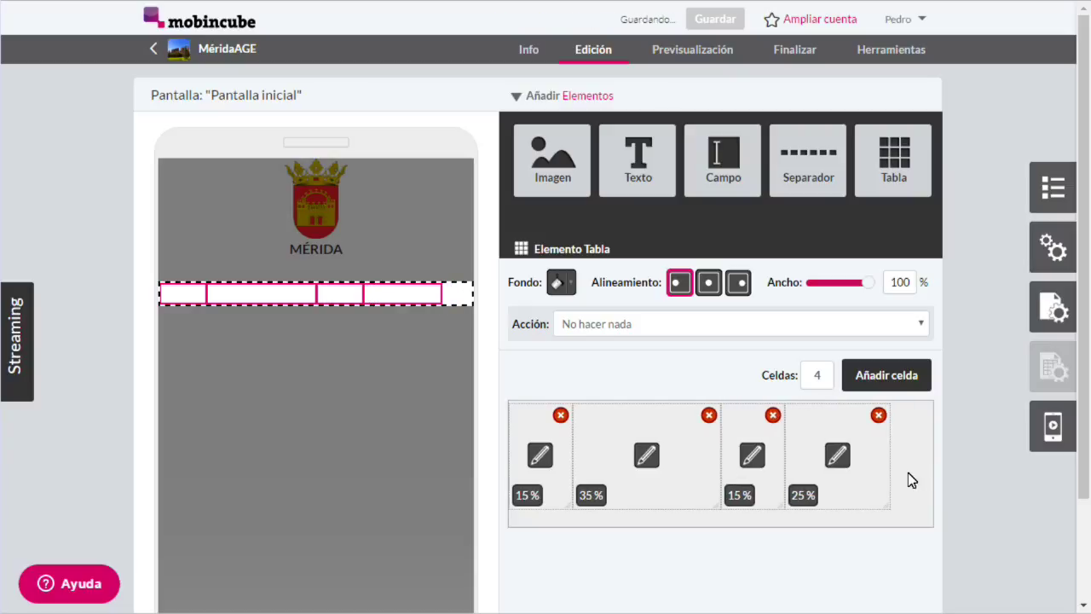
left_click_drag(889, 473, 918, 482)
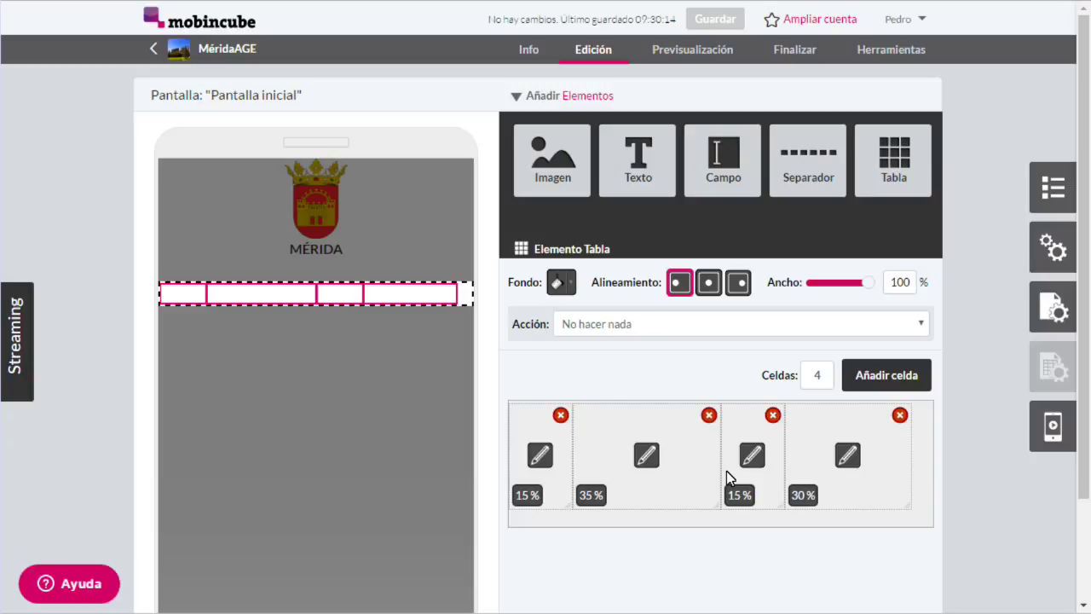
left_click_drag(719, 471, 701, 470)
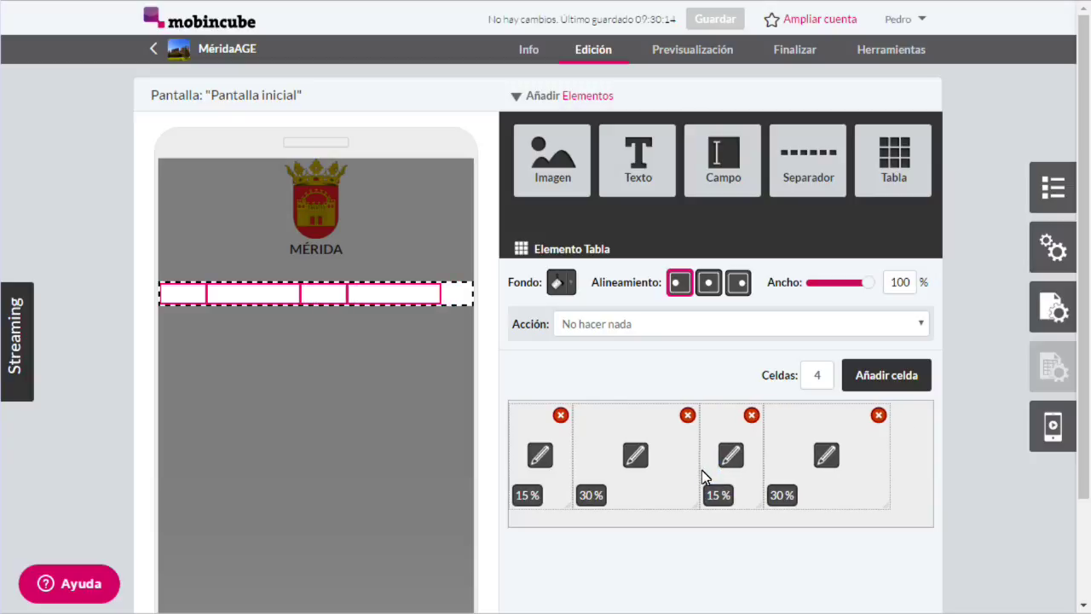
Step: Add a fifth table cell 15 % wide and narrow the third cell to 10 %
left_click(878, 382)
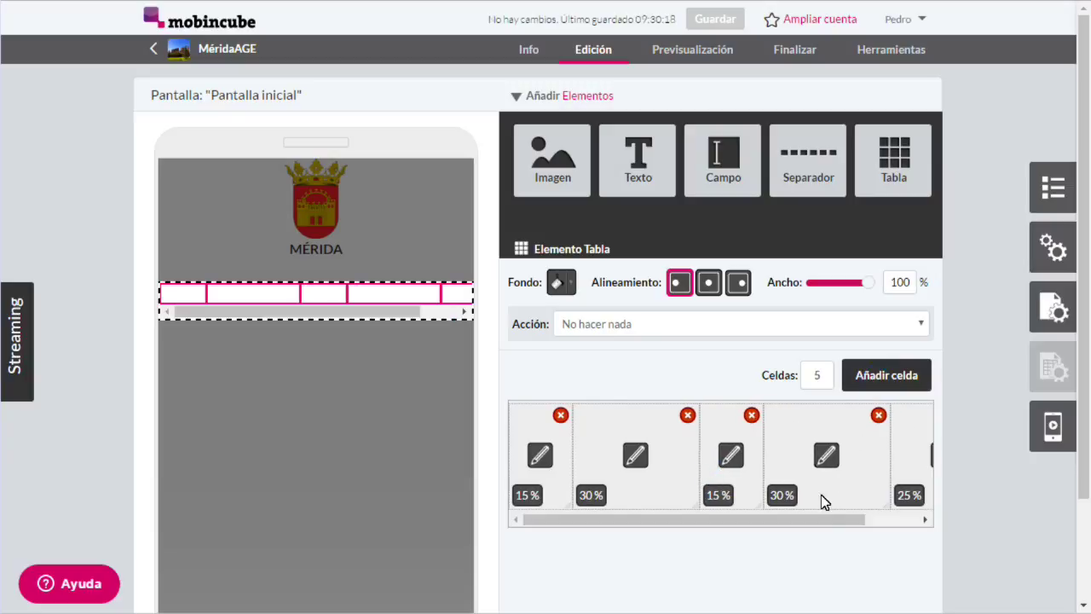
left_click_drag(823, 520, 936, 521)
left_click_drag(935, 475, 896, 474)
left_click_drag(740, 485, 721, 486)
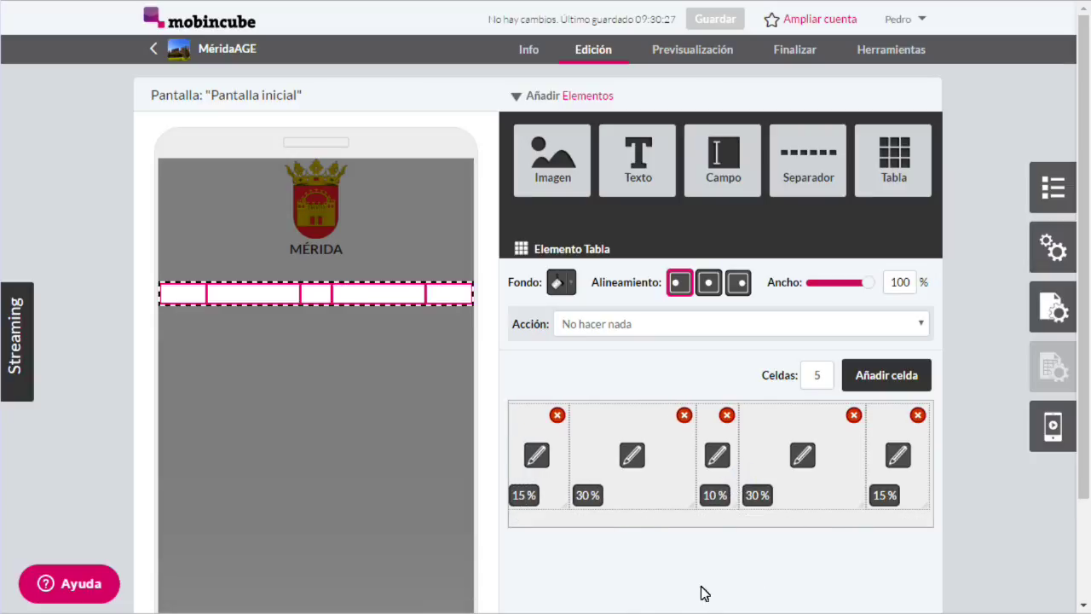
left_click(491, 571)
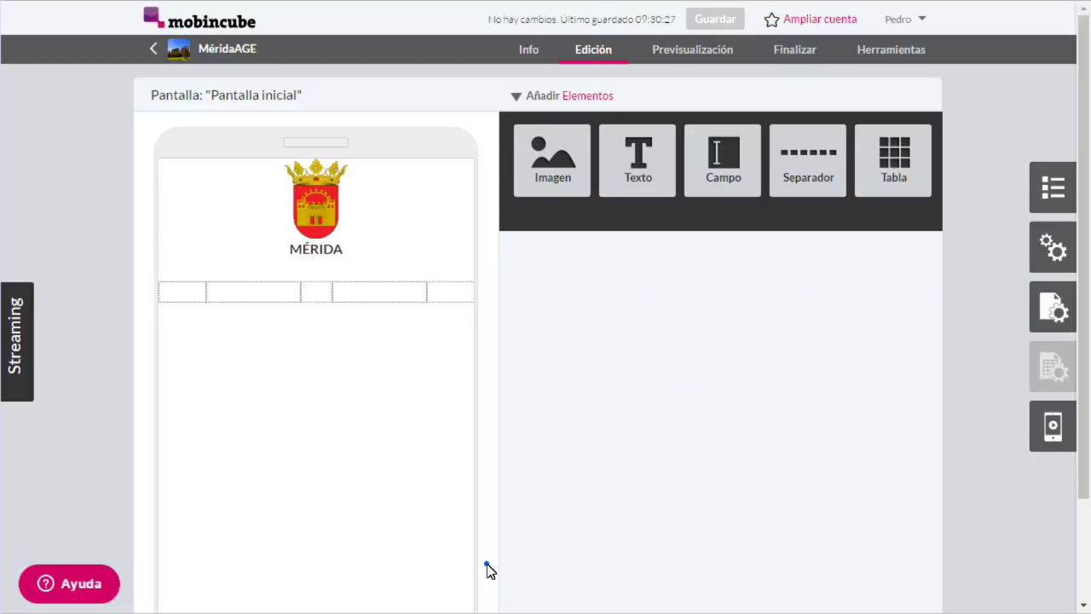
Step: Add the text PATRIMONIO to the table's second cell, in Diminuta size, centred and bold
left_click(376, 294)
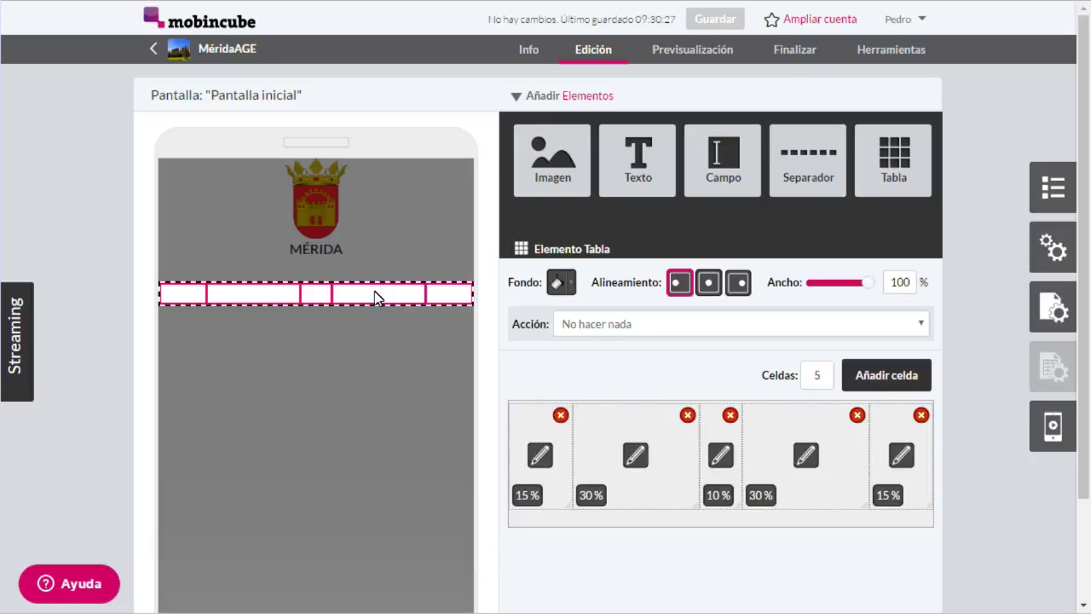
left_click_drag(636, 170, 640, 538)
left_click(672, 487)
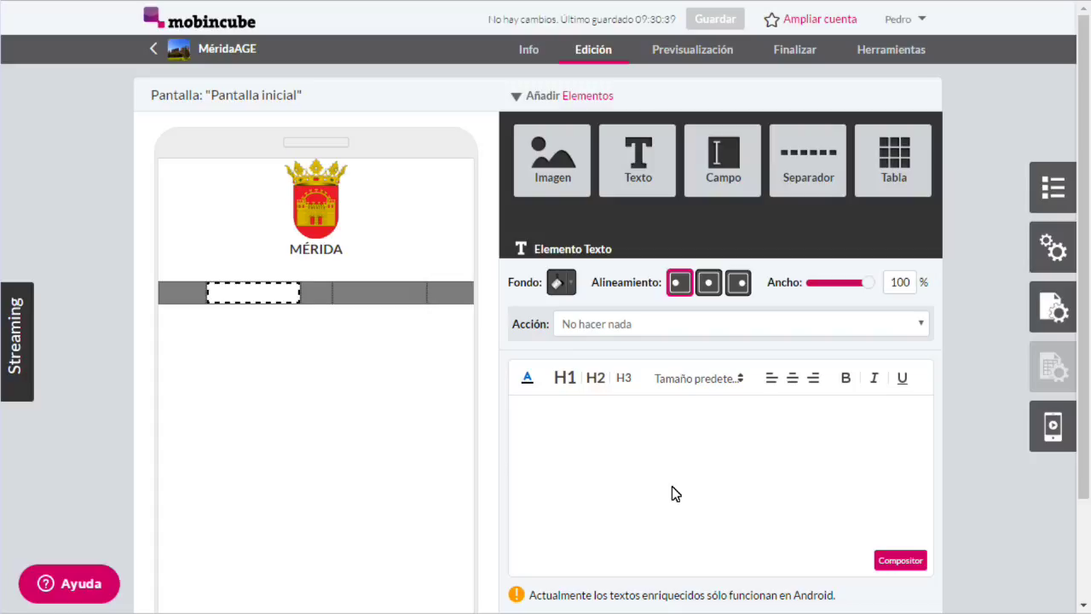
type("PATRIMONIO")
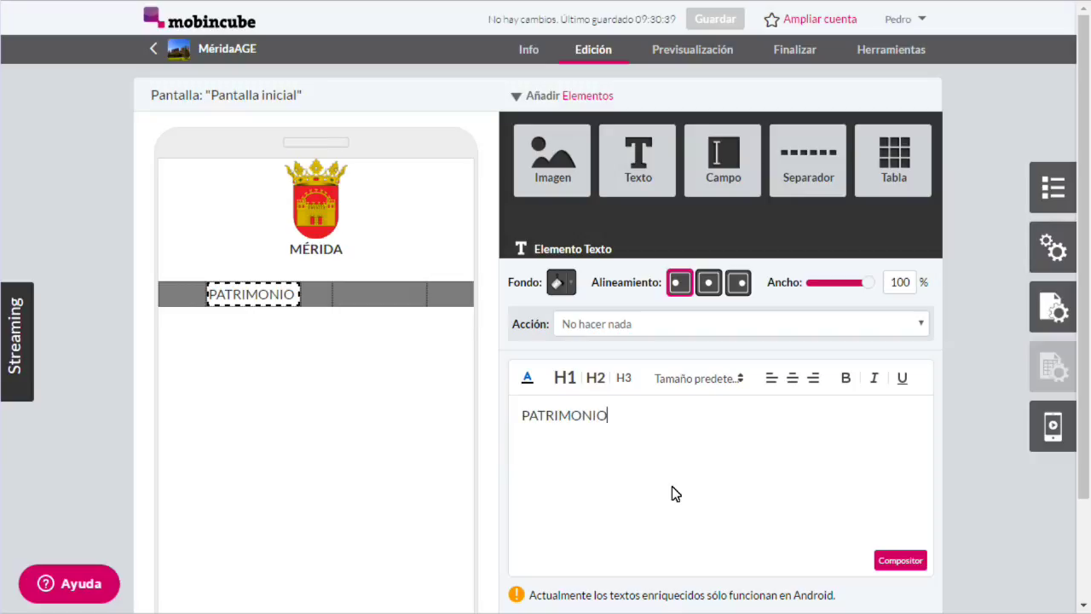
left_click(686, 378)
left_click(684, 424)
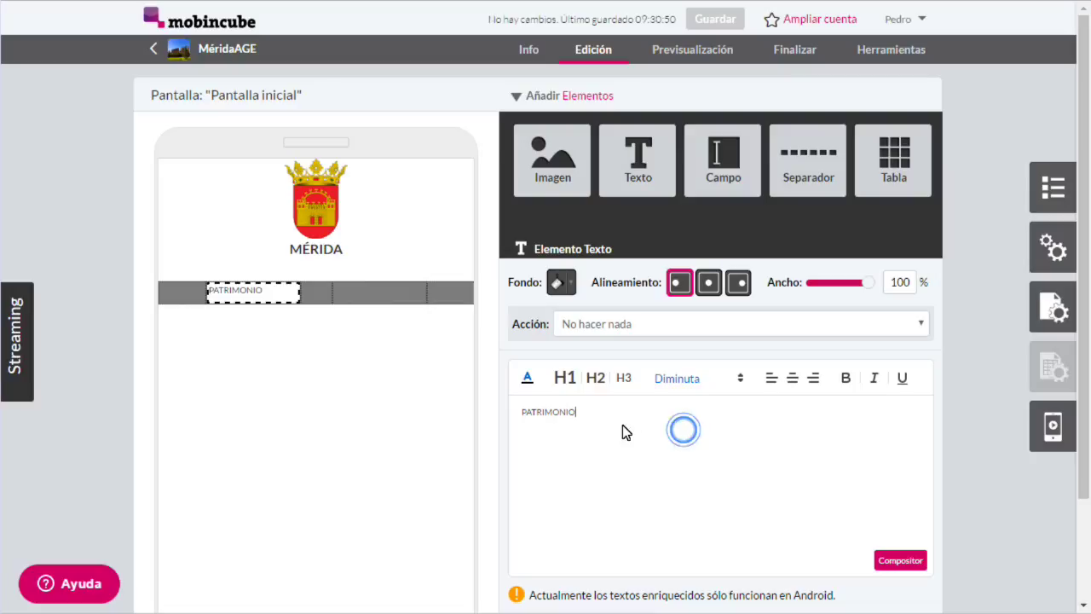
left_click(793, 381)
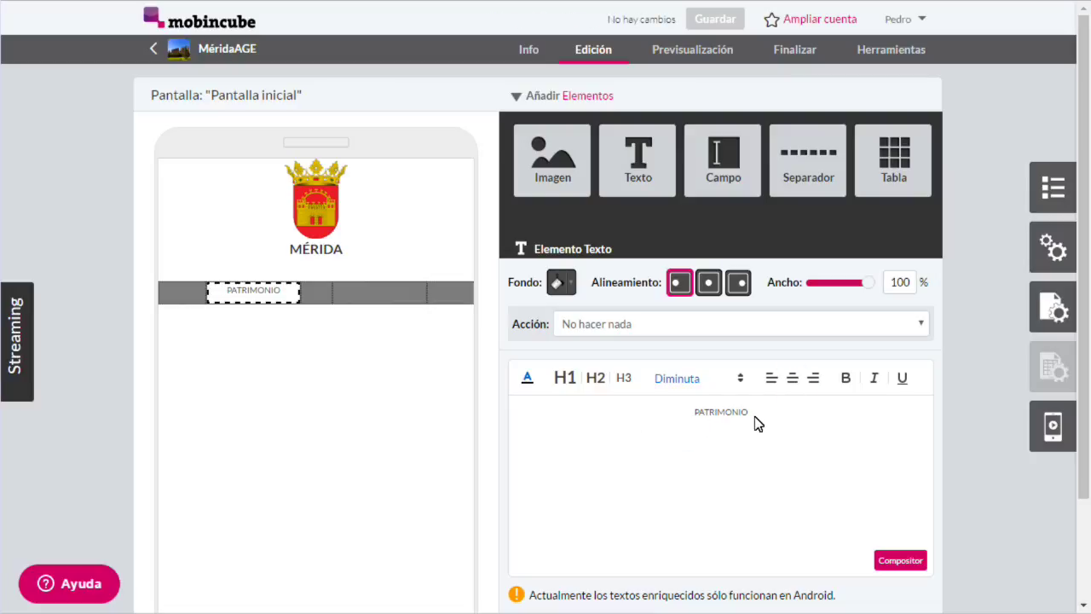
left_click_drag(755, 417, 680, 416)
left_click(847, 380)
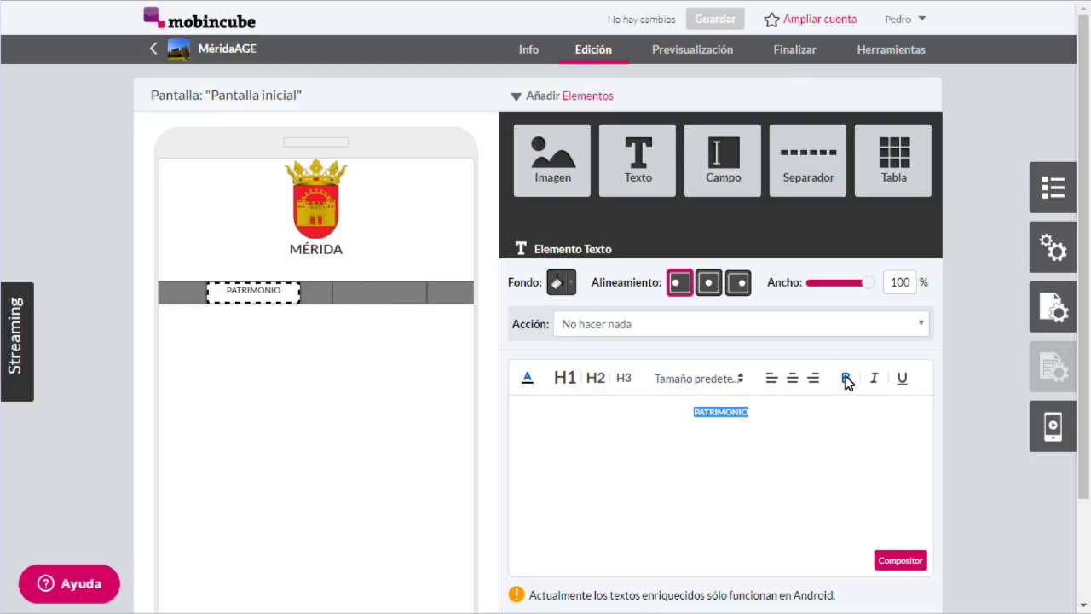
Step: Insert six blank lines after PATRIMONIO to make the table row taller
left_click(781, 416)
key("Return")
key("Return")
key("Return")
key("Return")
key("Return")
key("Return")
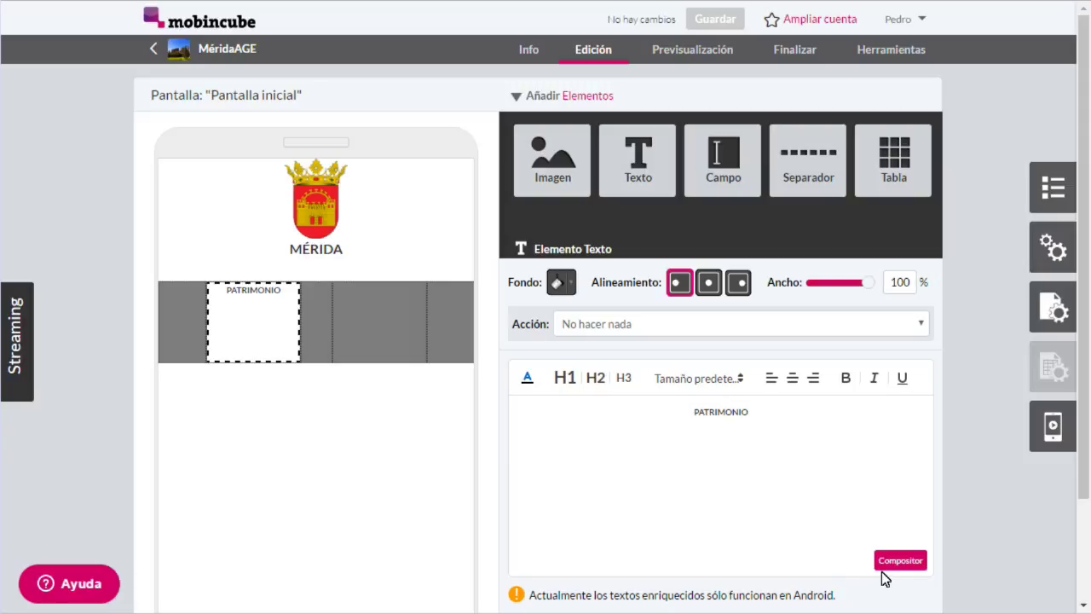
left_click(486, 535)
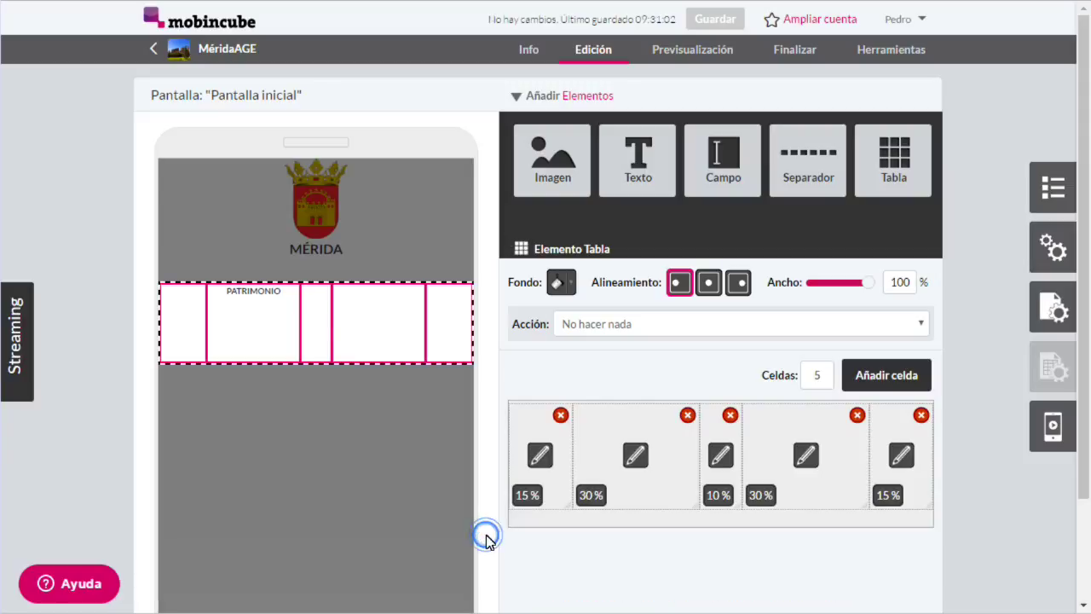
Step: Add the text MAPA to the table's fourth cell, in Diminuta size, centred and bold
left_click_drag(626, 185, 792, 534)
left_click(714, 487)
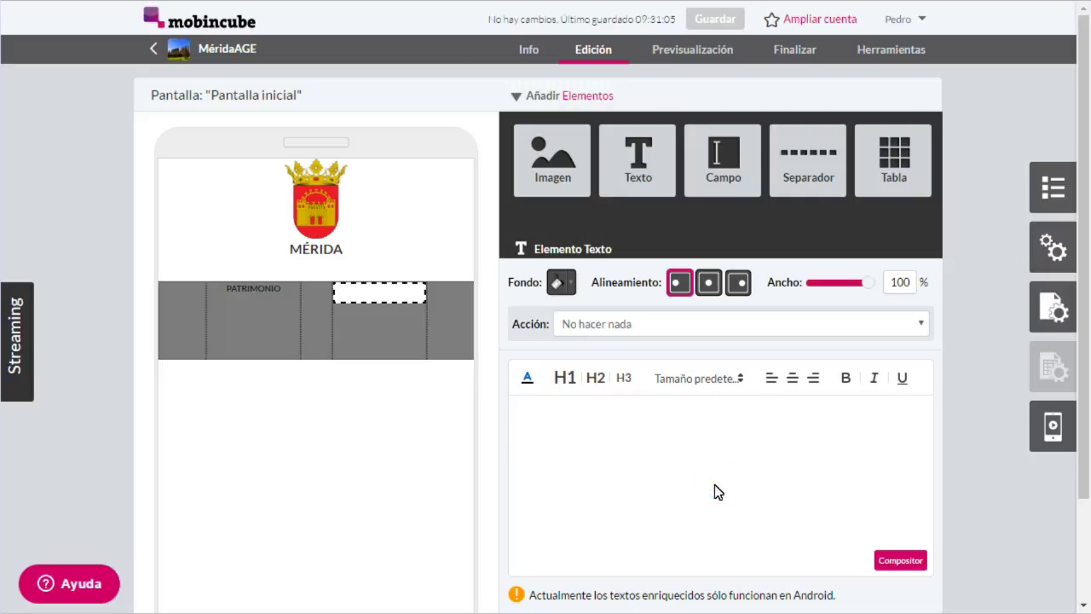
type("MAPA")
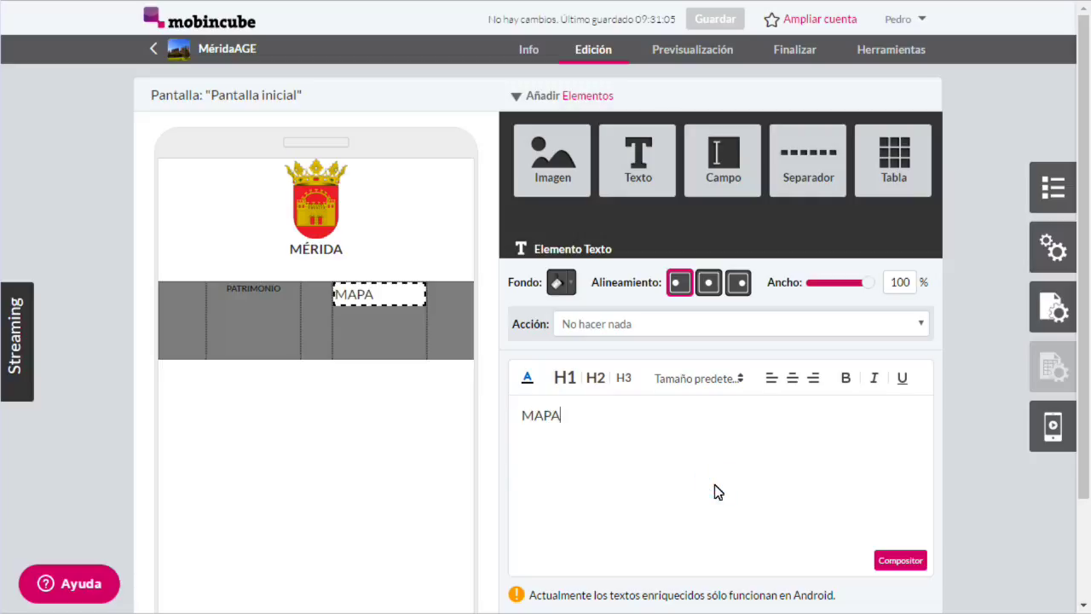
left_click(699, 381)
left_click(697, 432)
left_click(792, 377)
left_click(747, 413)
left_click_drag(746, 413, 706, 409)
left_click(846, 378)
left_click(493, 413)
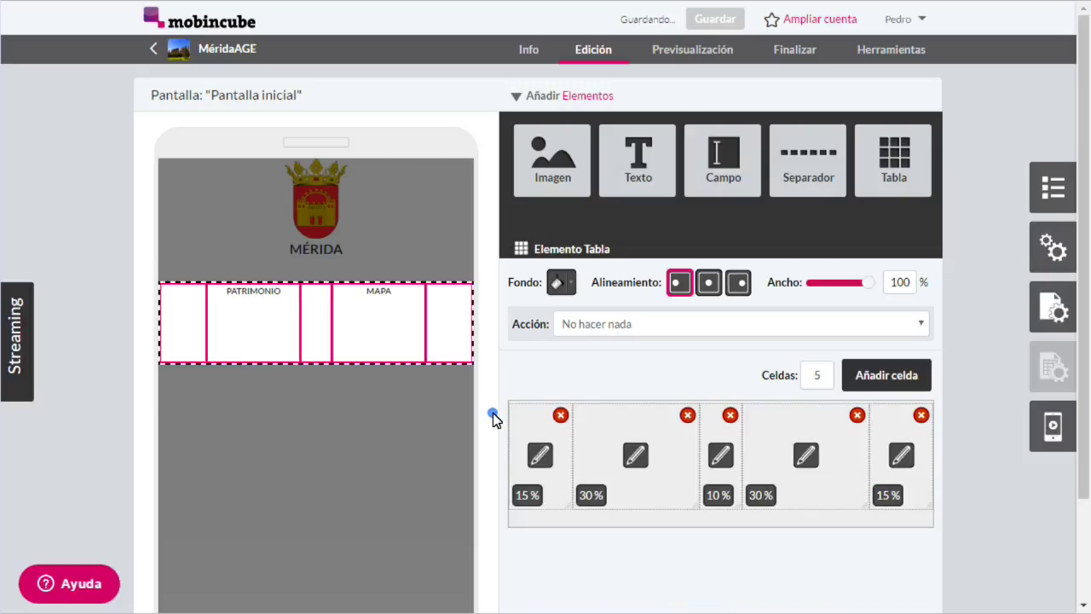
Step: Add a separator below the PATRIMONIO and MAPA table and set its line style to Sin línea
left_click(493, 413)
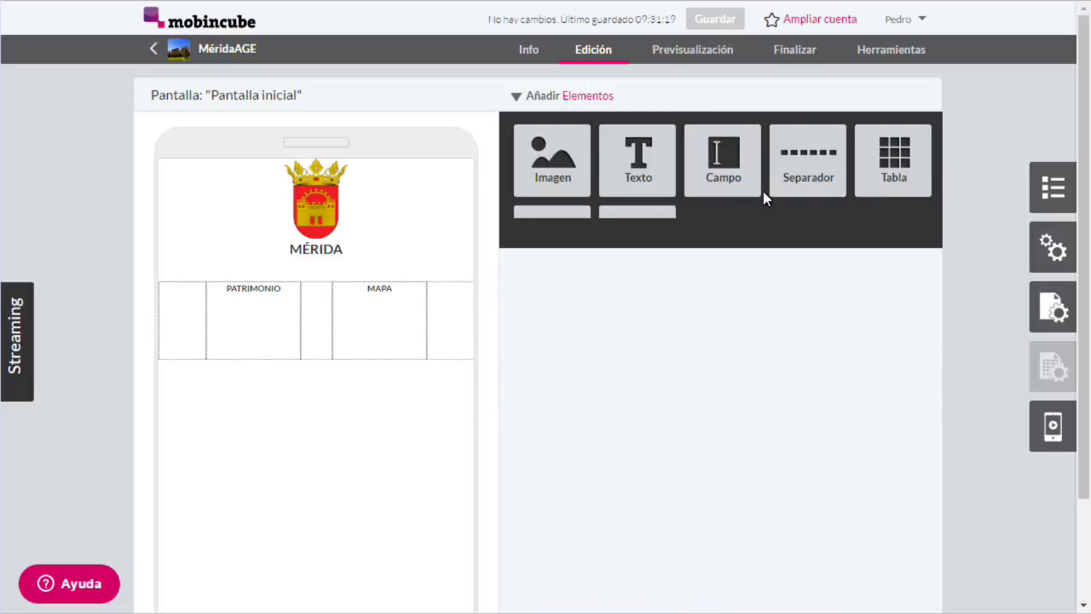
left_click_drag(784, 189, 394, 428)
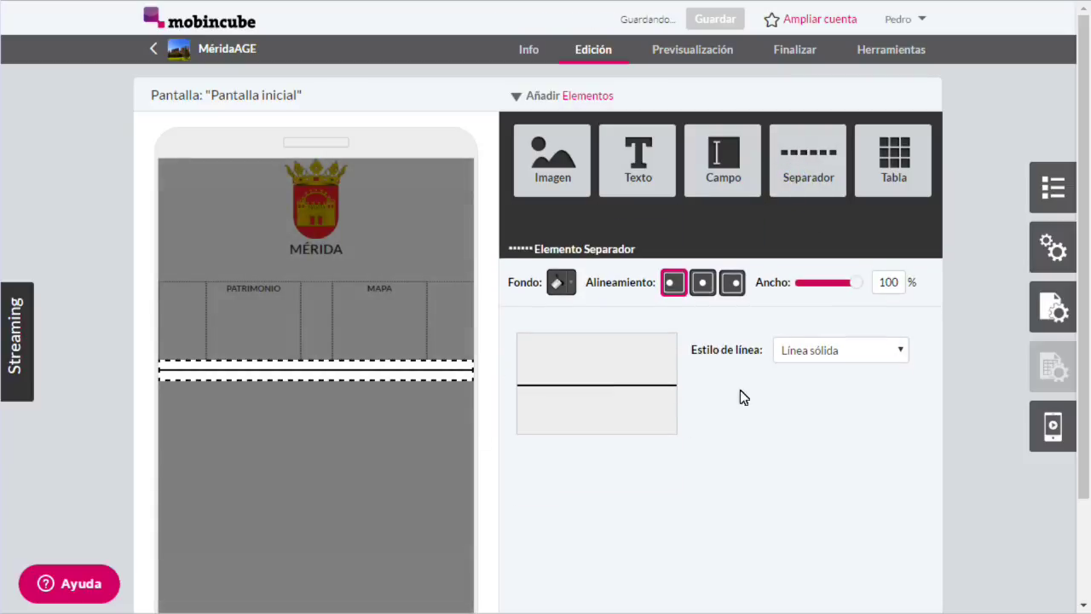
left_click(799, 349)
left_click(799, 369)
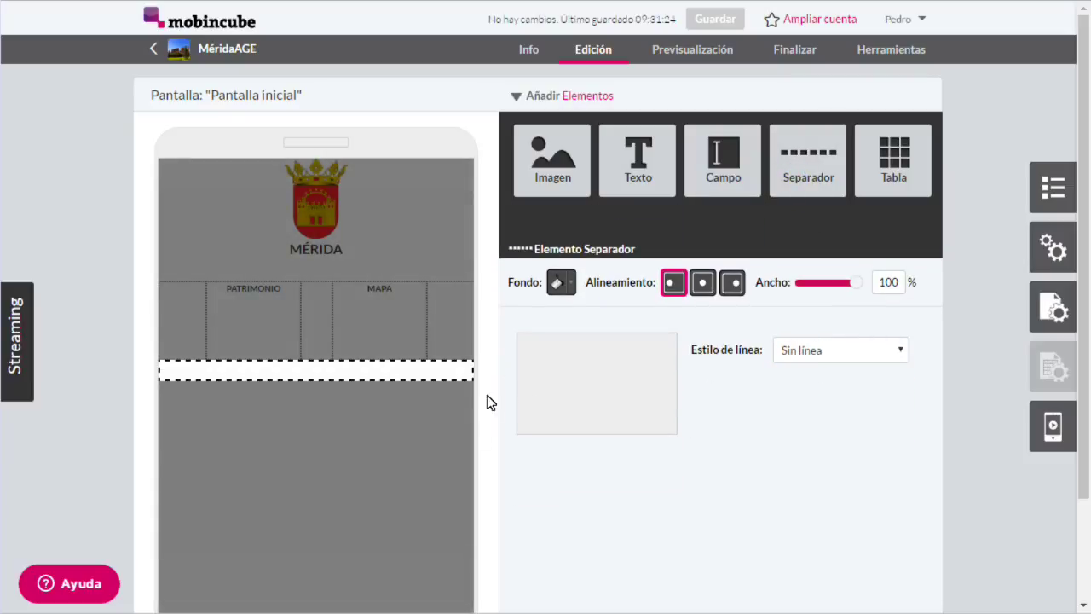
left_click(482, 397)
Step: Insert a three-cell table below the separator, with cell widths of 35 %, 30 % and 35 %
left_click_drag(889, 179, 360, 458)
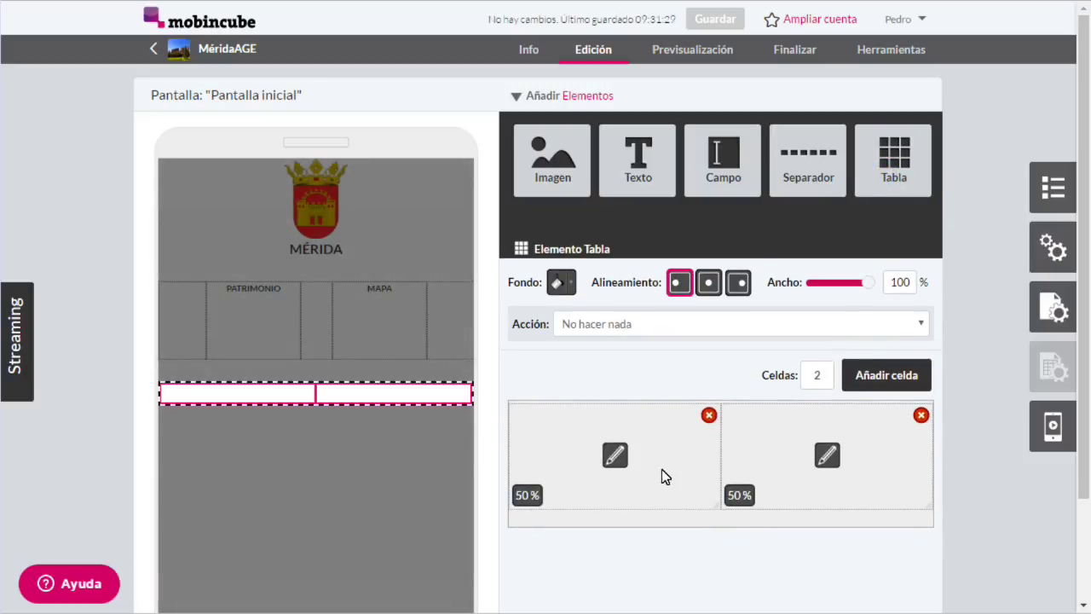
left_click_drag(718, 461, 682, 461)
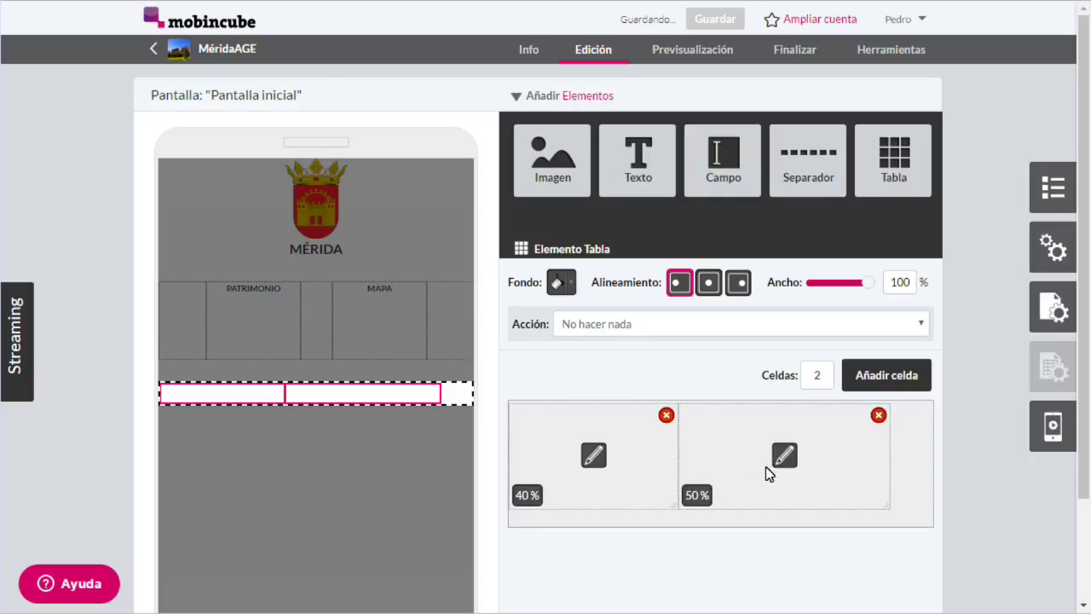
left_click_drag(891, 468, 814, 474)
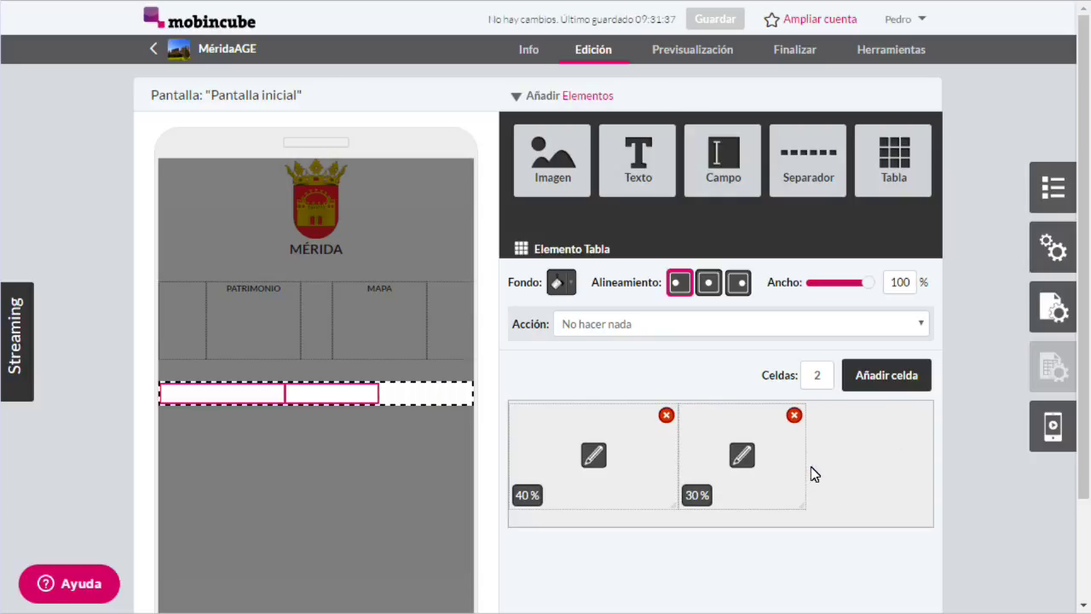
left_click(885, 379)
mouse_move(363, 347)
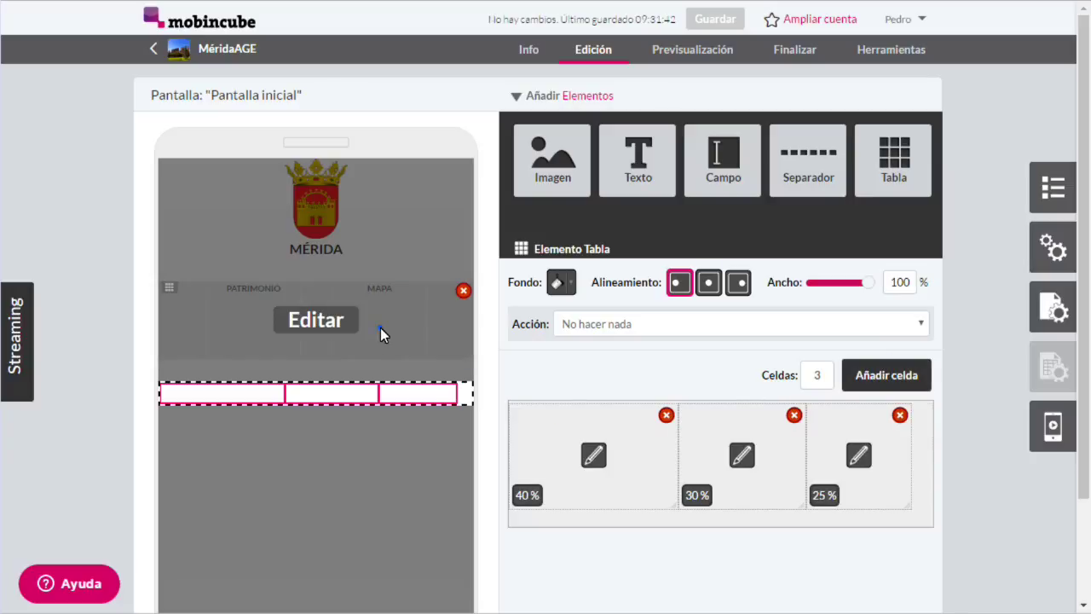
left_click(381, 328)
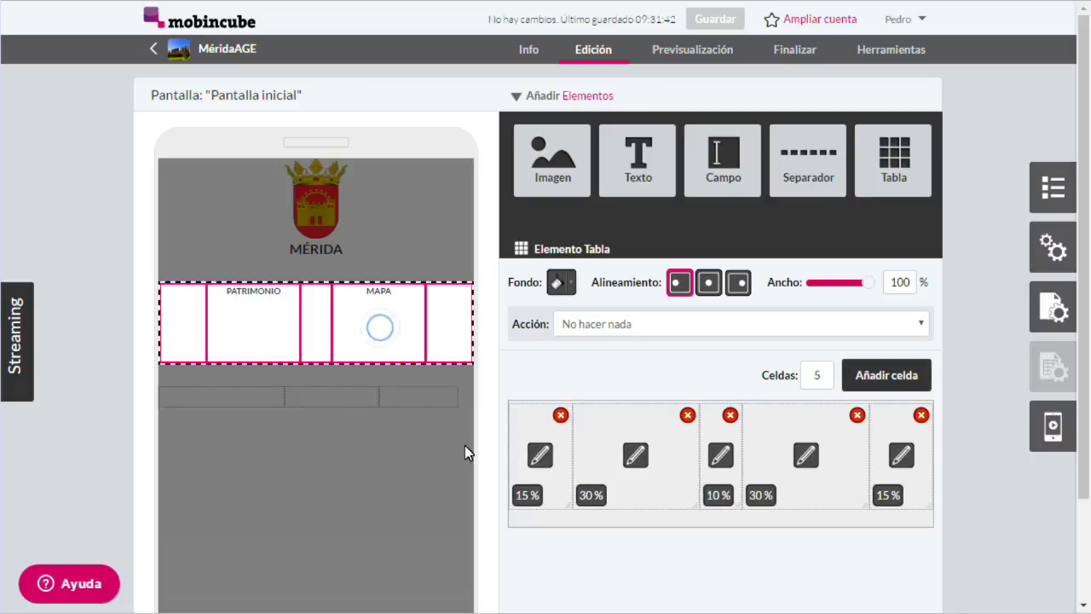
left_click(383, 401)
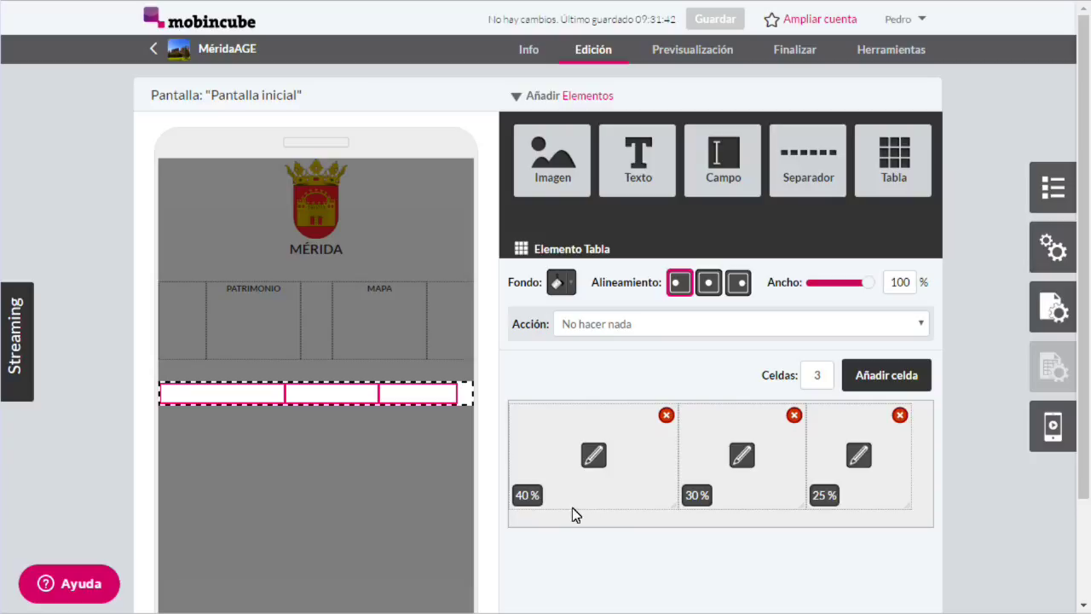
left_click_drag(911, 482, 957, 472)
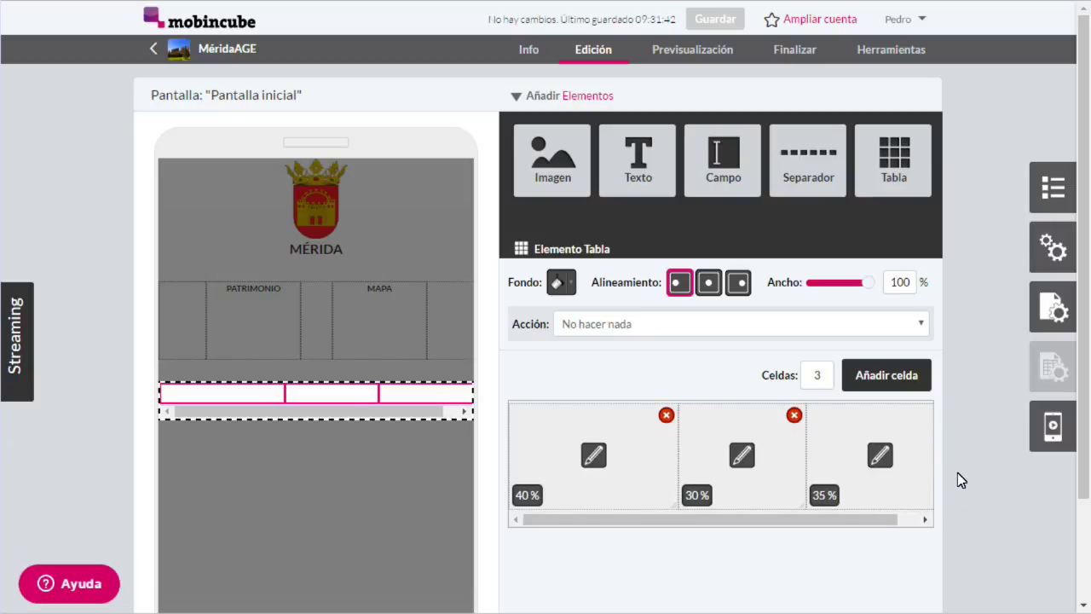
left_click_drag(680, 469, 665, 471)
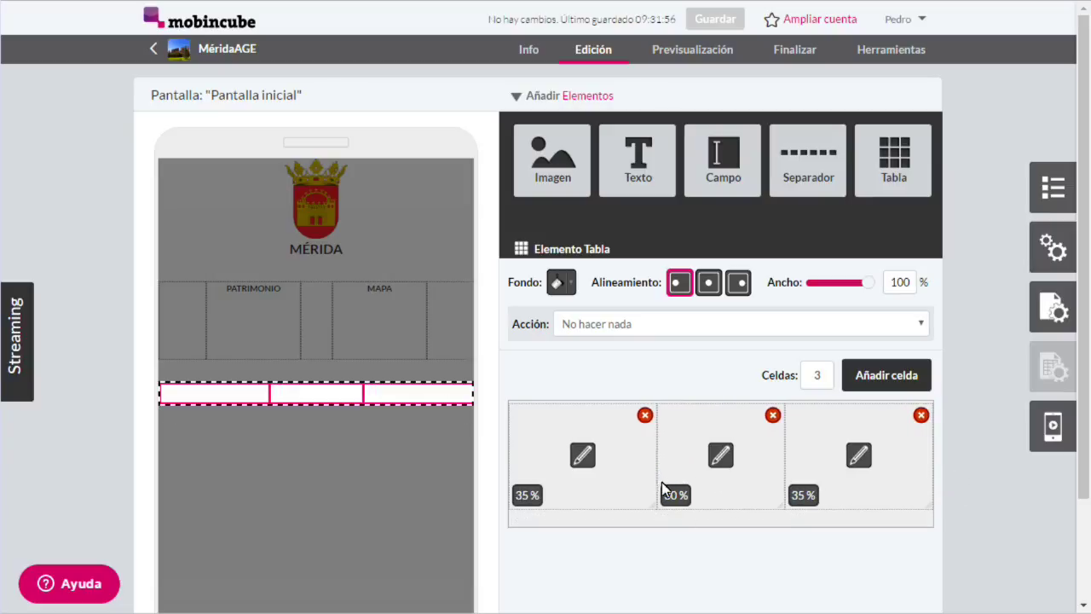
Step: Add the text CRÉDITOS to the new table's middle cell, centred, bold and in Diminuta size
left_click_drag(637, 157, 722, 527)
left_click(665, 482)
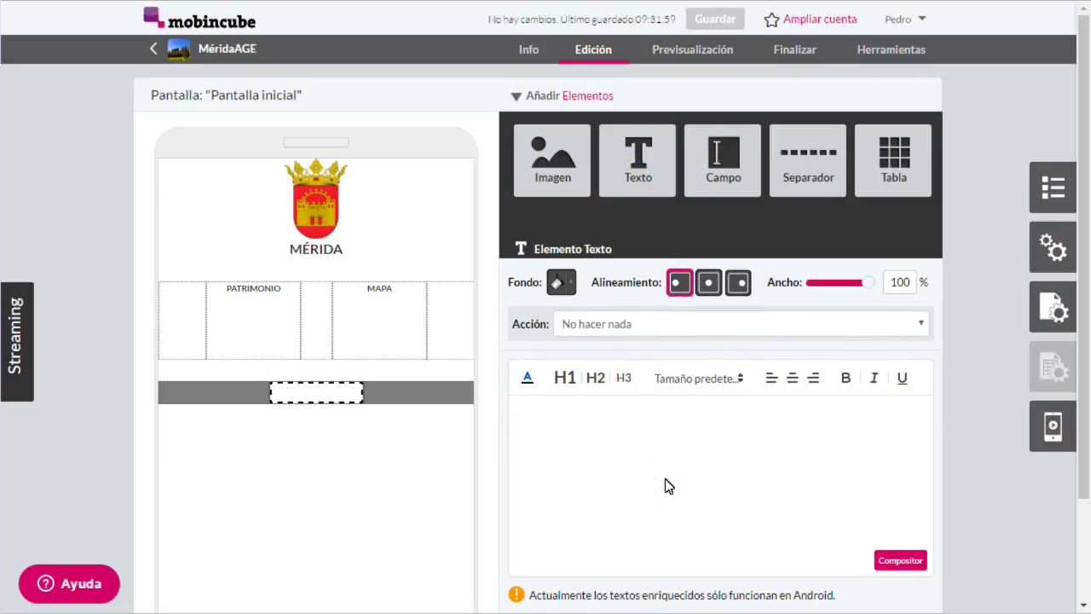
type("CRÉDITOS")
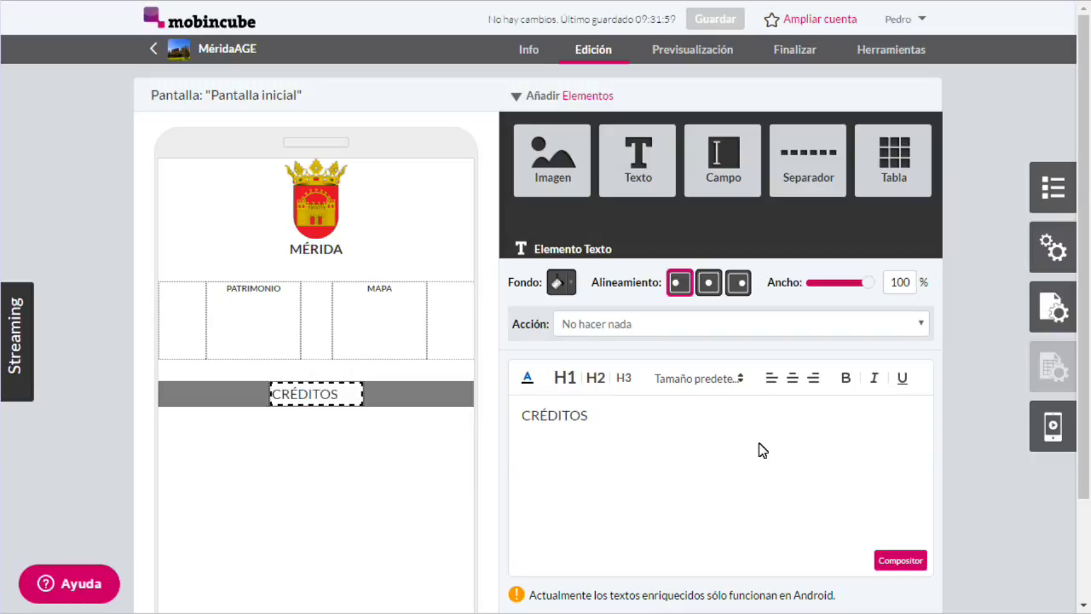
left_click(792, 378)
double_click(778, 421)
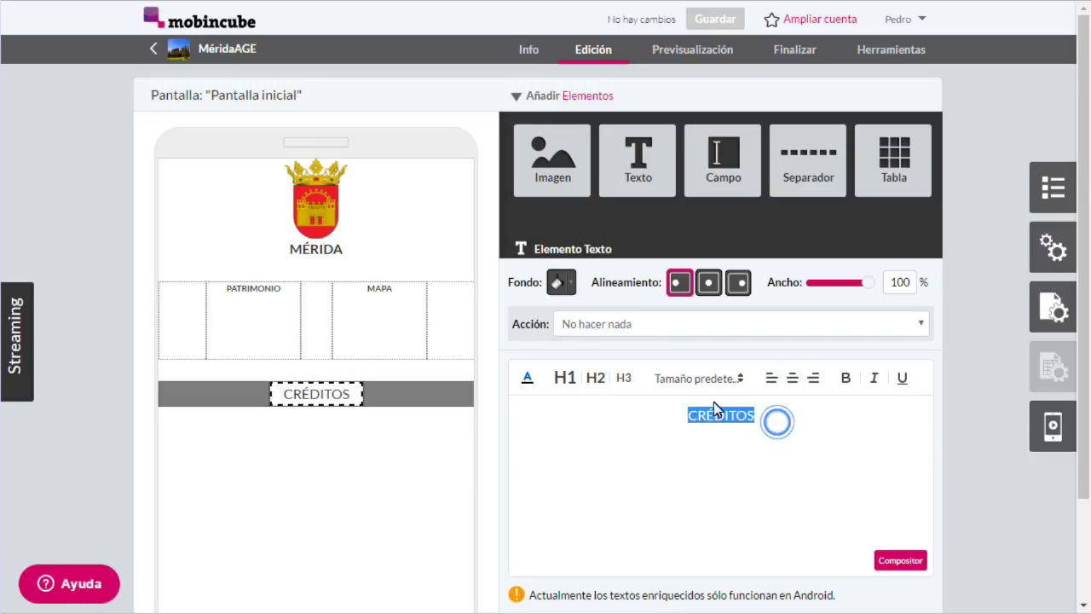
left_click(846, 378)
left_click(713, 380)
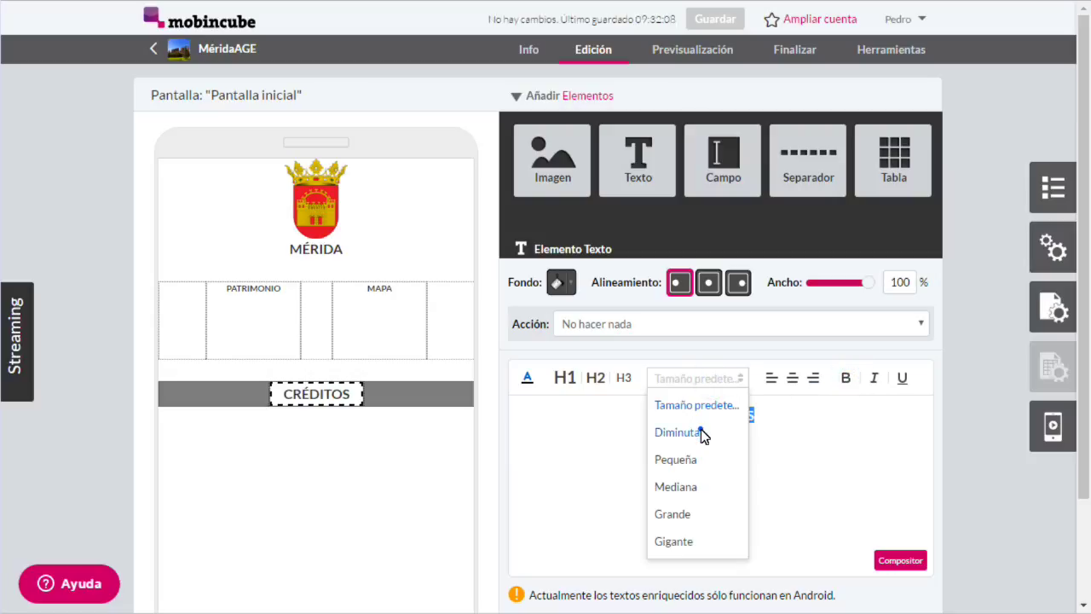
left_click(700, 432)
Step: Insert five blank lines after CRÉDITOS to make the lower table's row taller
left_click(767, 419)
key("Return")
key("Return")
key("Return")
key("Return")
key("Return")
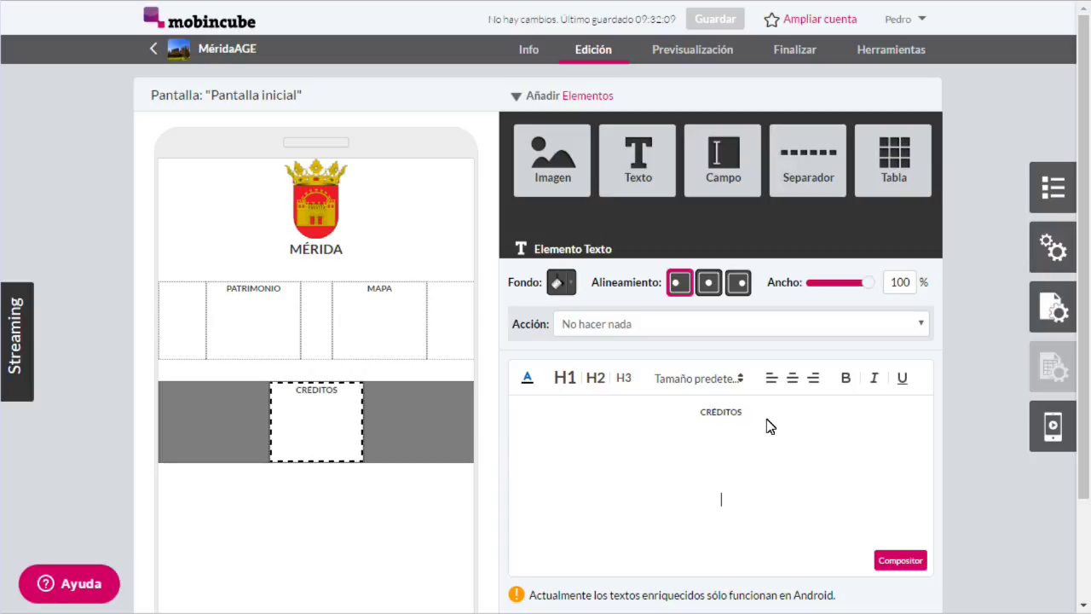
left_click(493, 440)
left_click(493, 440)
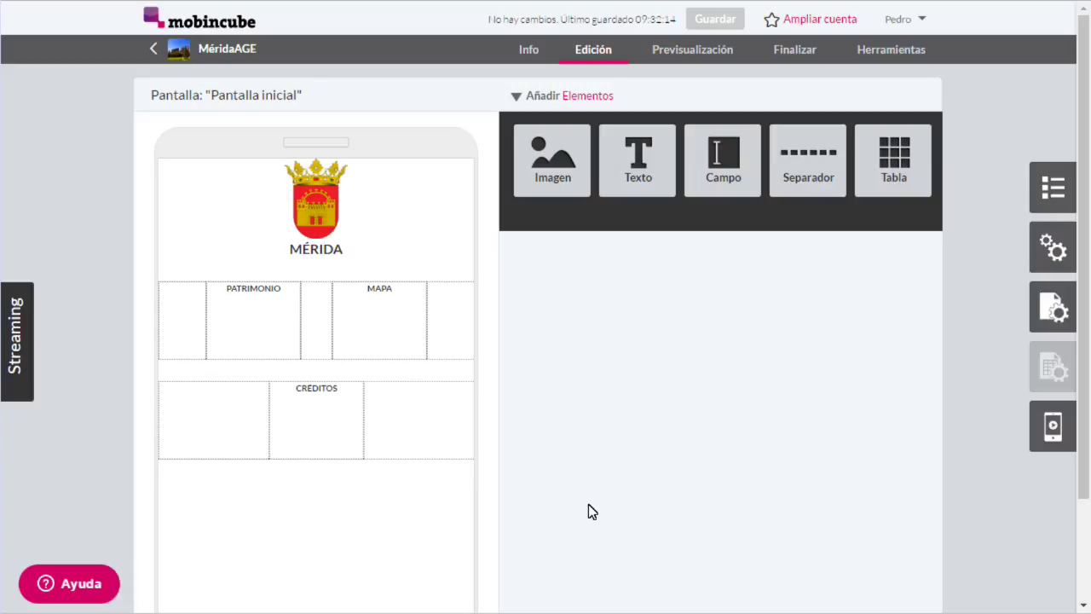
Step: Give the PATRIMONIO cell a solid pink background, colour e876e8
left_click(298, 333)
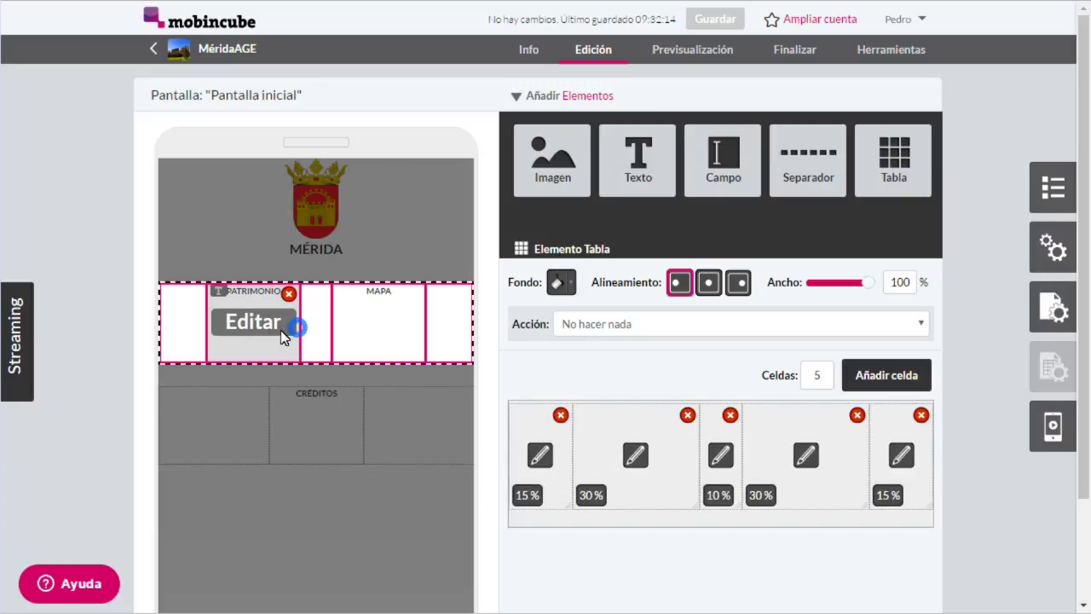
left_click(632, 458)
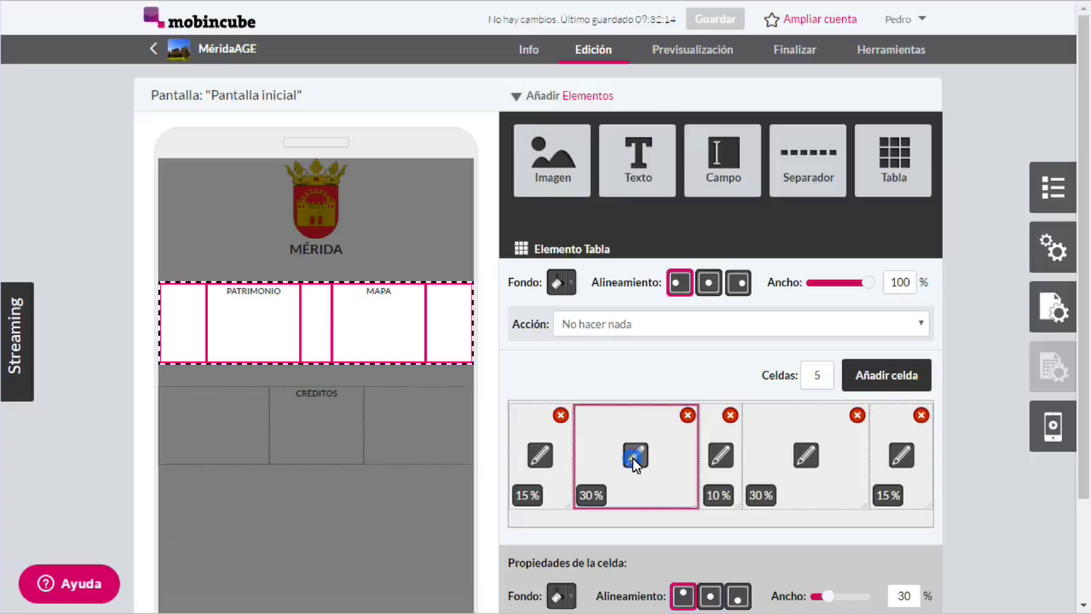
left_click(571, 599)
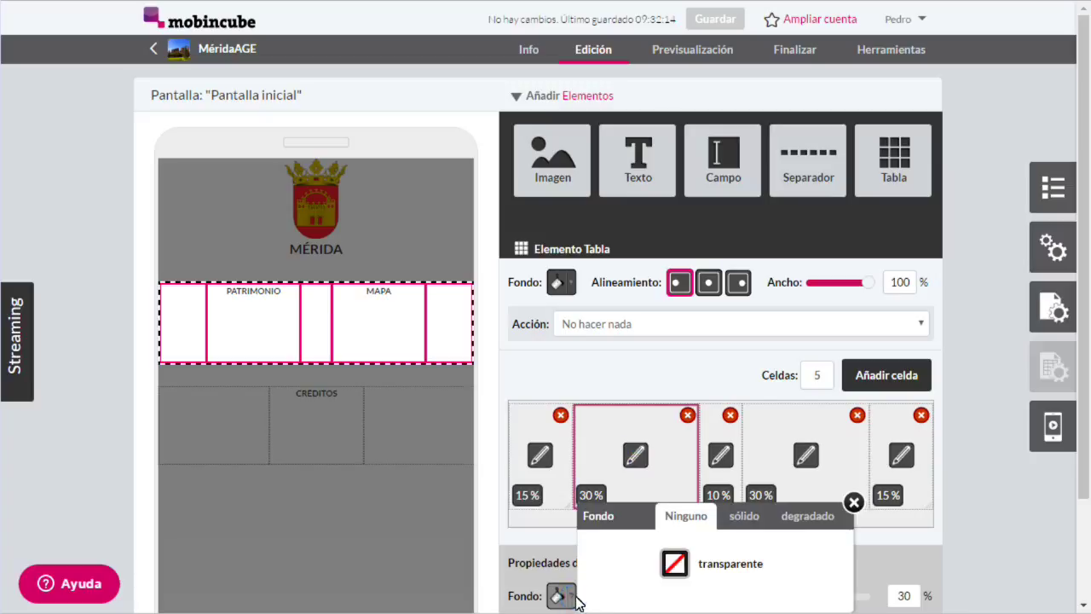
left_click(739, 518)
left_click(645, 563)
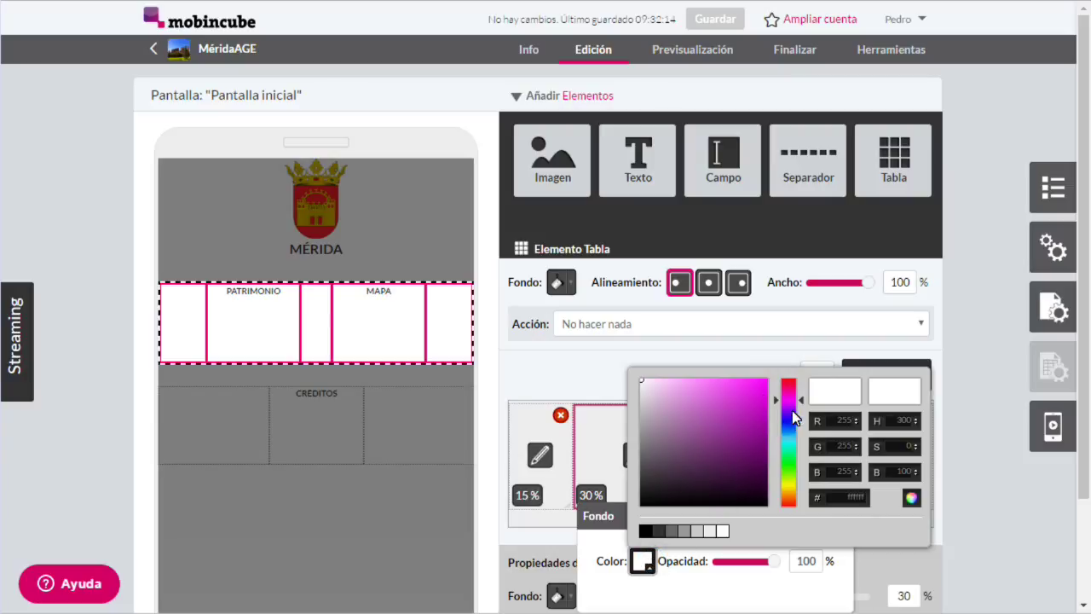
left_click(703, 391)
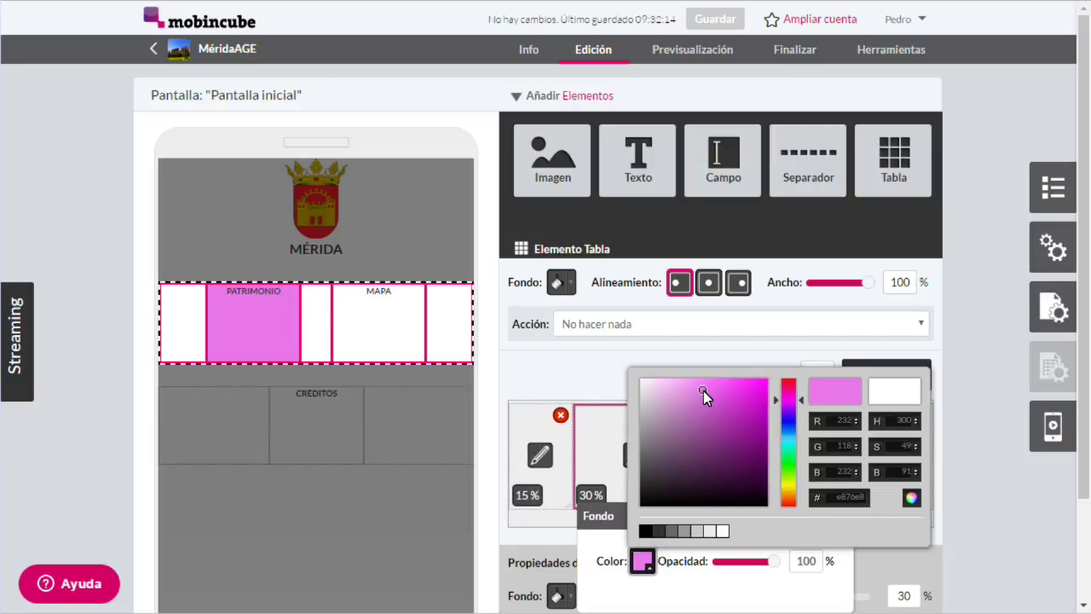
left_click(492, 427)
Step: Give the MAPA cell a solid green background, colour 83db58
left_click(379, 331)
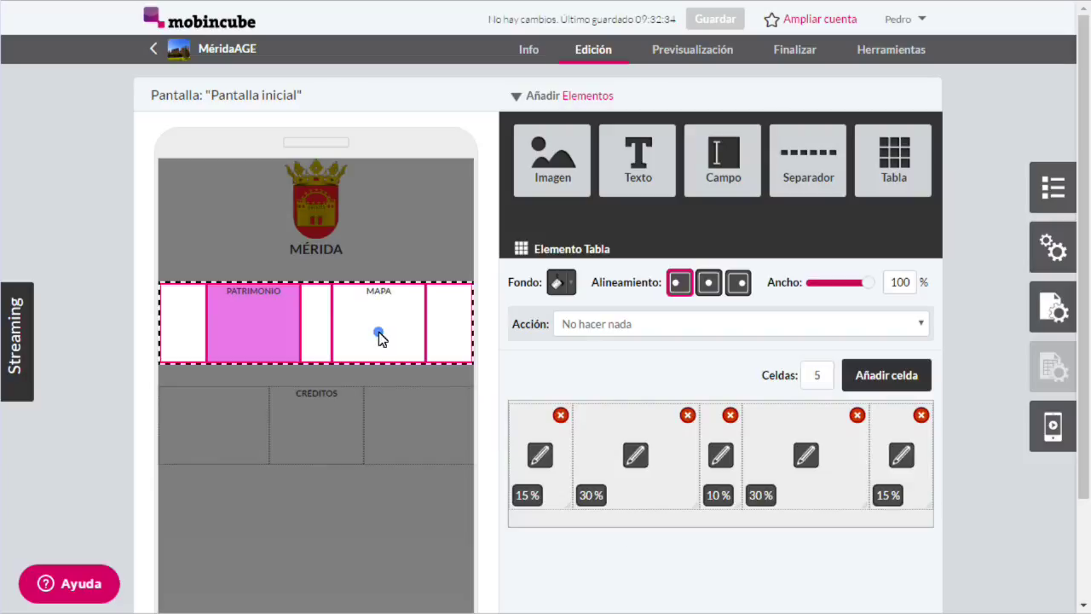
left_click(804, 454)
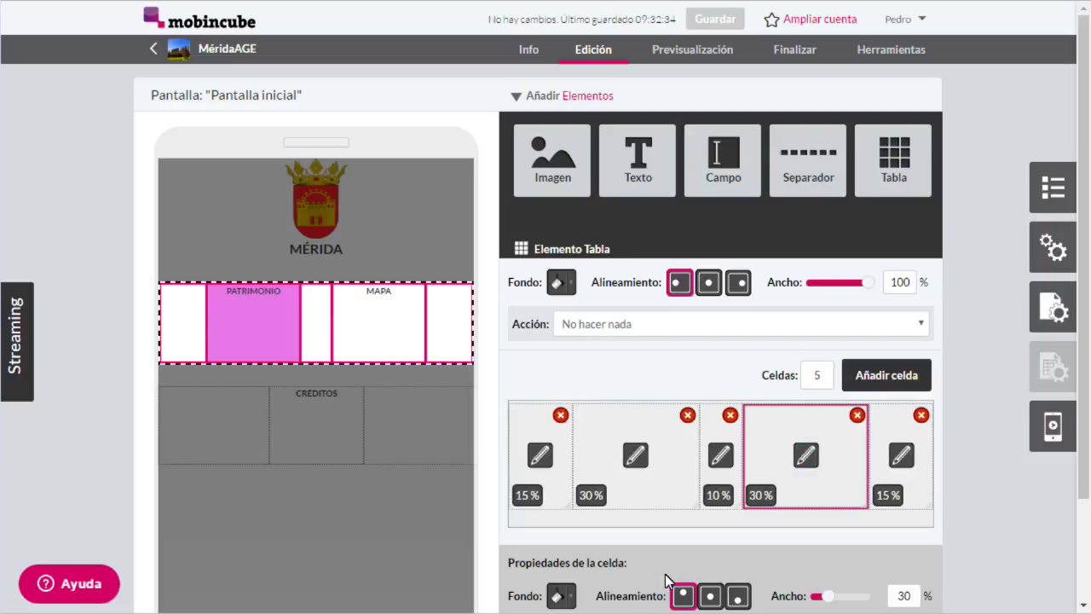
left_click(562, 596)
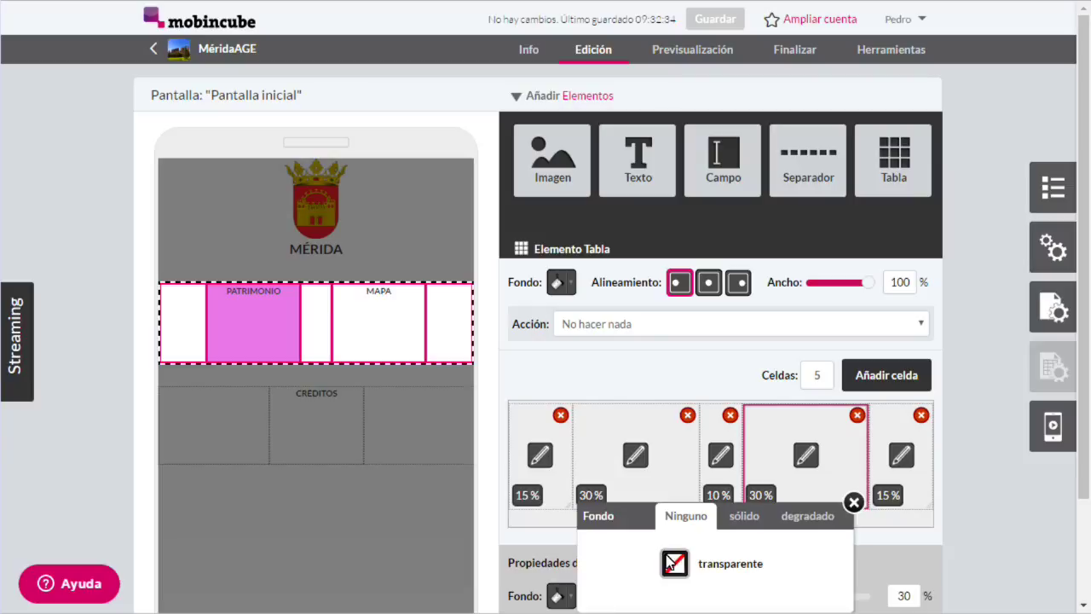
left_click(729, 516)
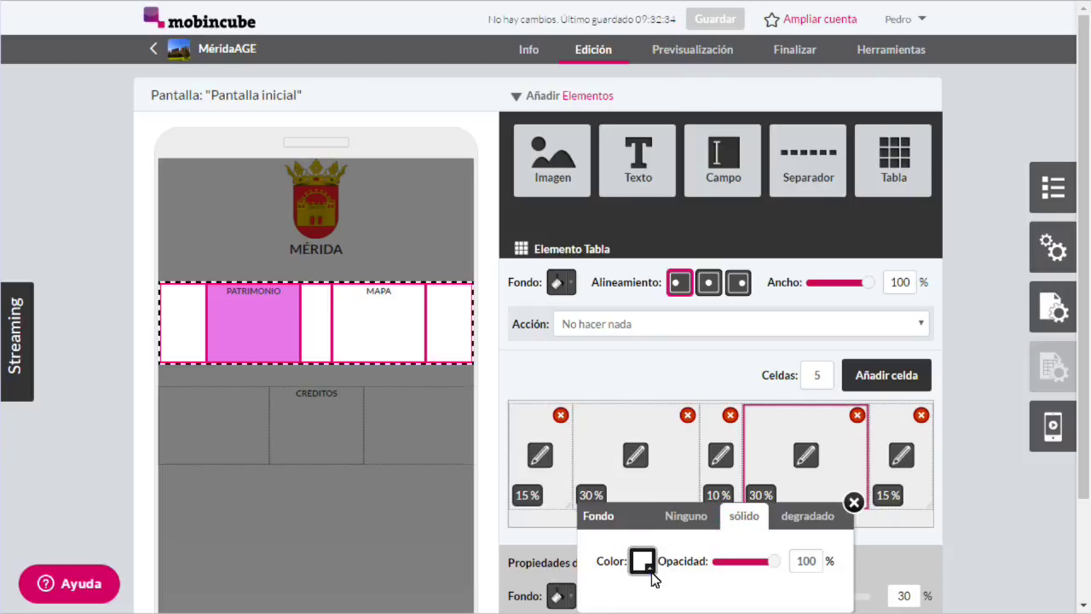
left_click(647, 573)
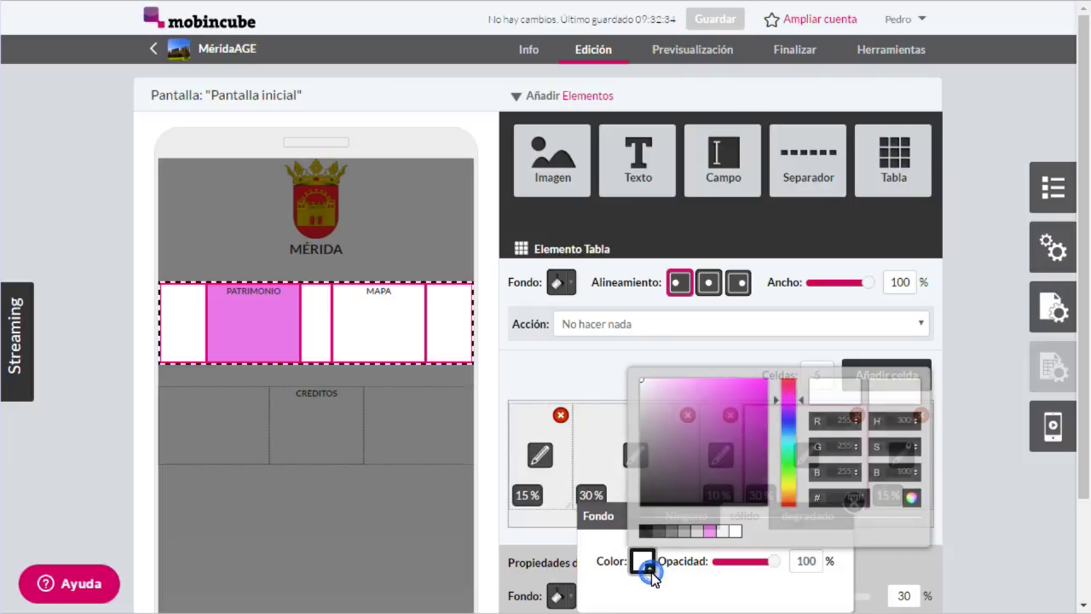
left_click(790, 472)
left_click(716, 397)
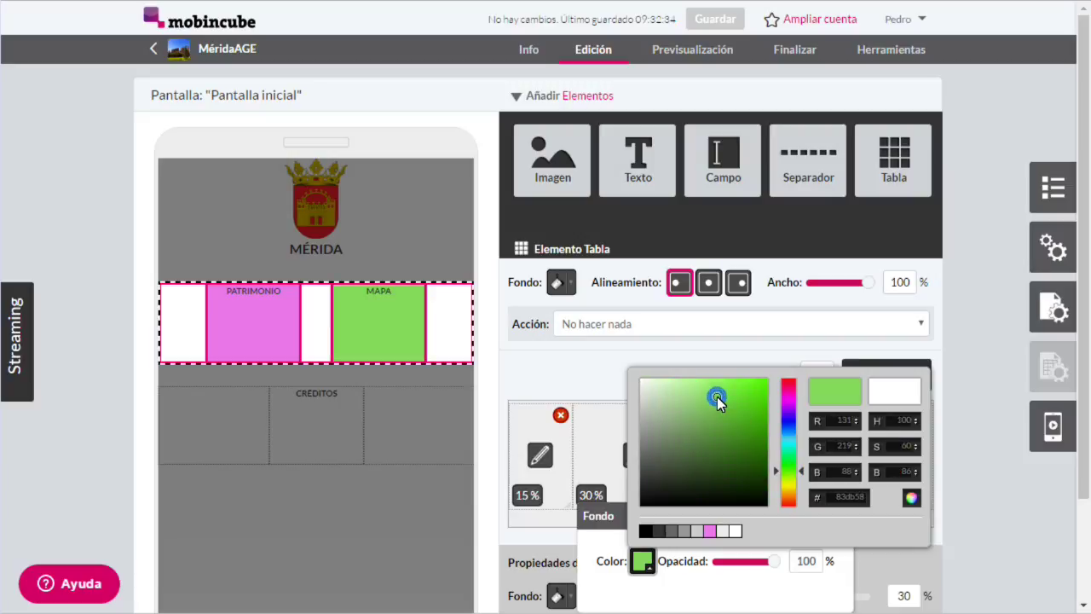
left_click(498, 416)
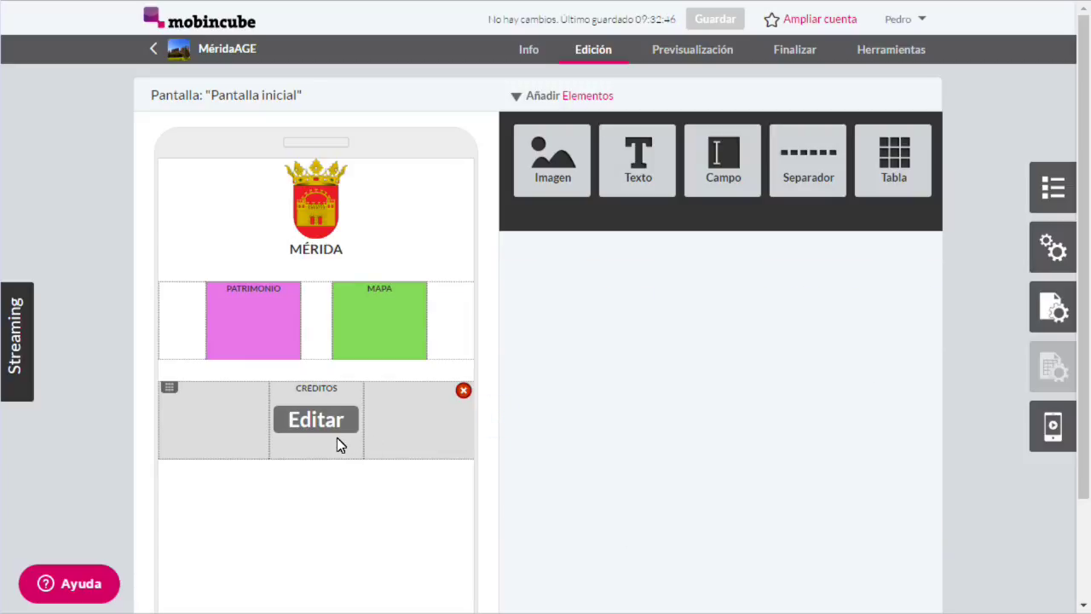
Step: Give the CRÉDITOS cell in the lower table a solid light blue background, colour 7bbde0
left_click(339, 425)
left_click(716, 460)
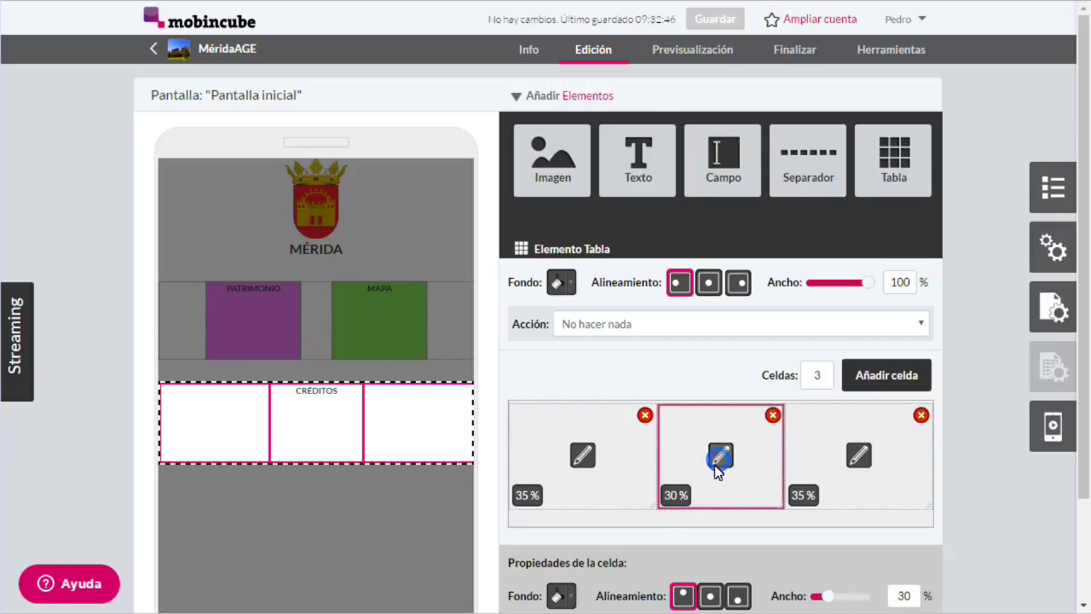
left_click(561, 596)
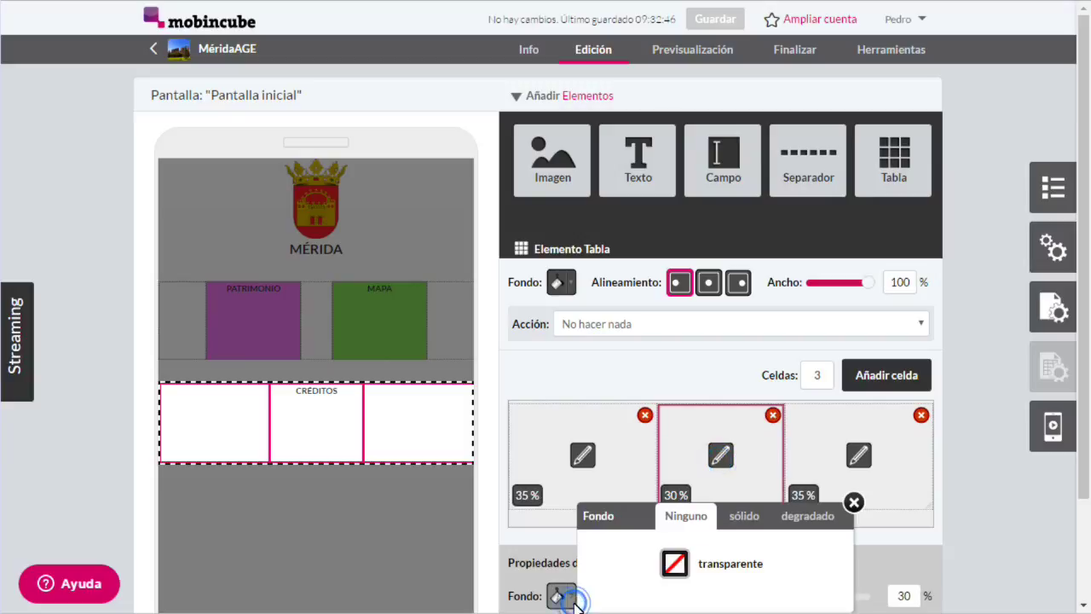
left_click(744, 517)
left_click(644, 562)
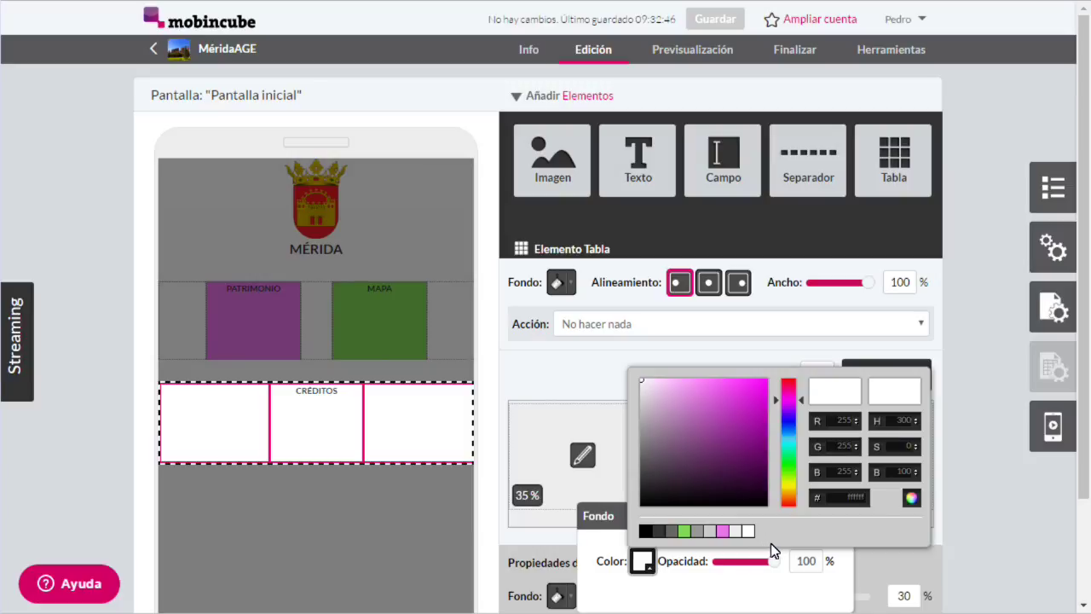
left_click(788, 436)
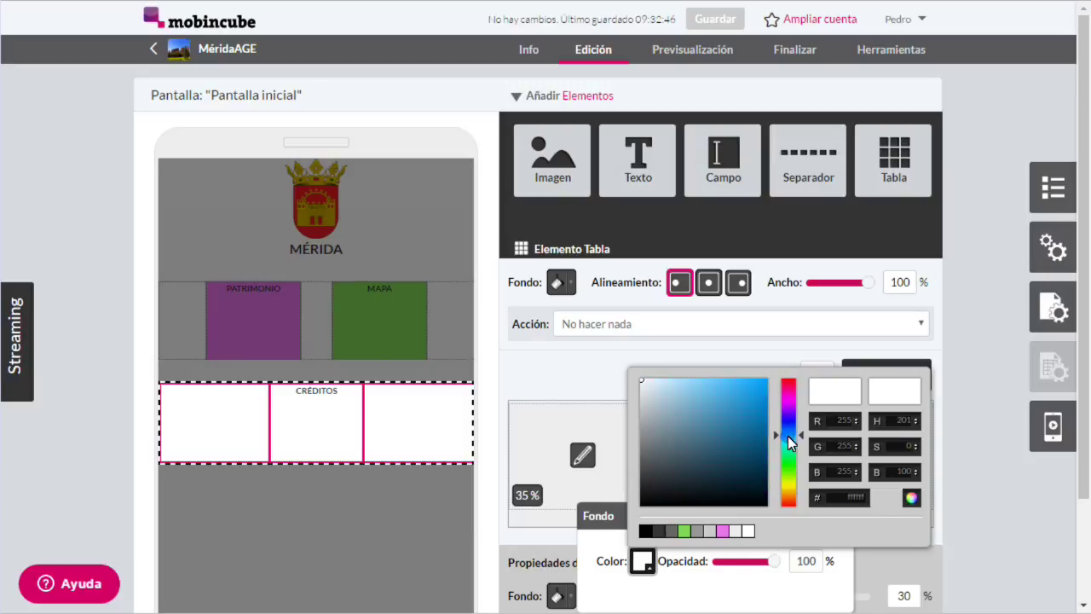
left_click(705, 394)
left_click(698, 395)
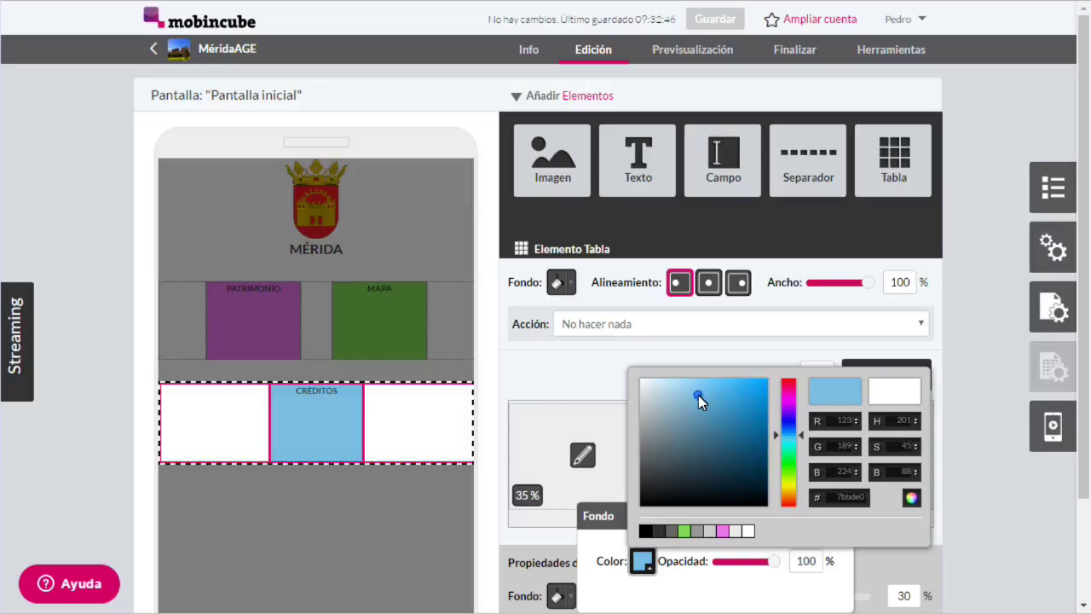
left_click(482, 492)
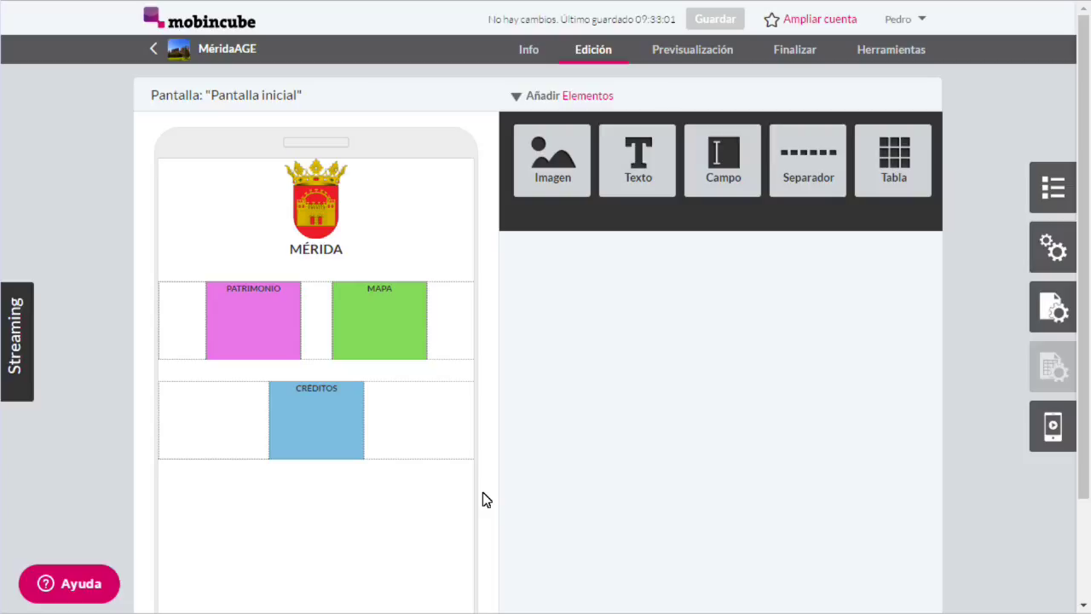
Step: Preview the initial screen on the simulated phone and close the preview
left_click(1045, 435)
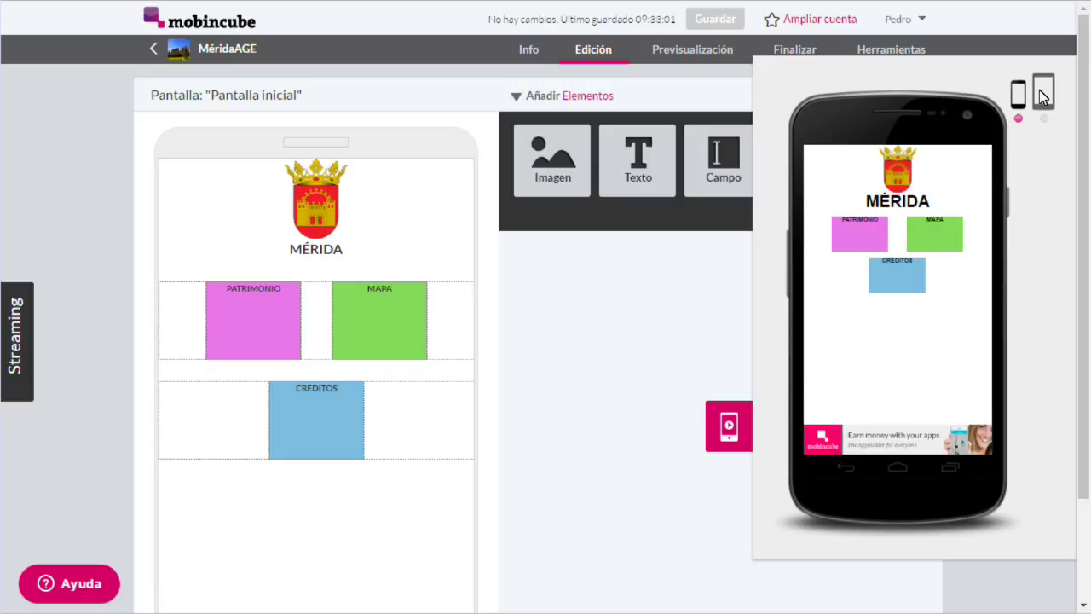
left_click(491, 354)
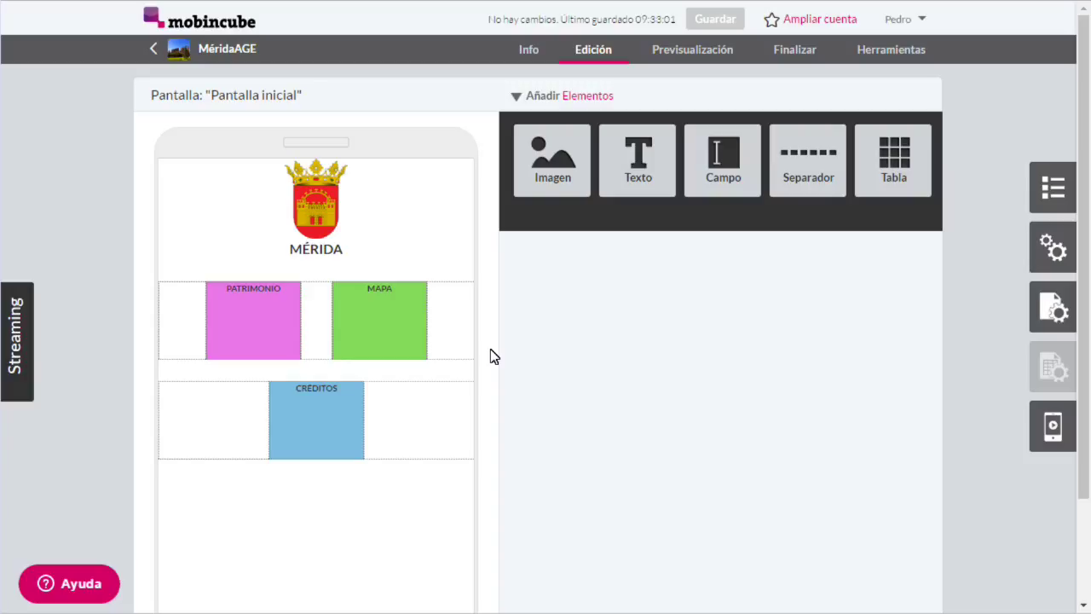
mouse_move(402, 352)
Step: Add a new screen named PATRIMONIO to the app
left_click(1052, 187)
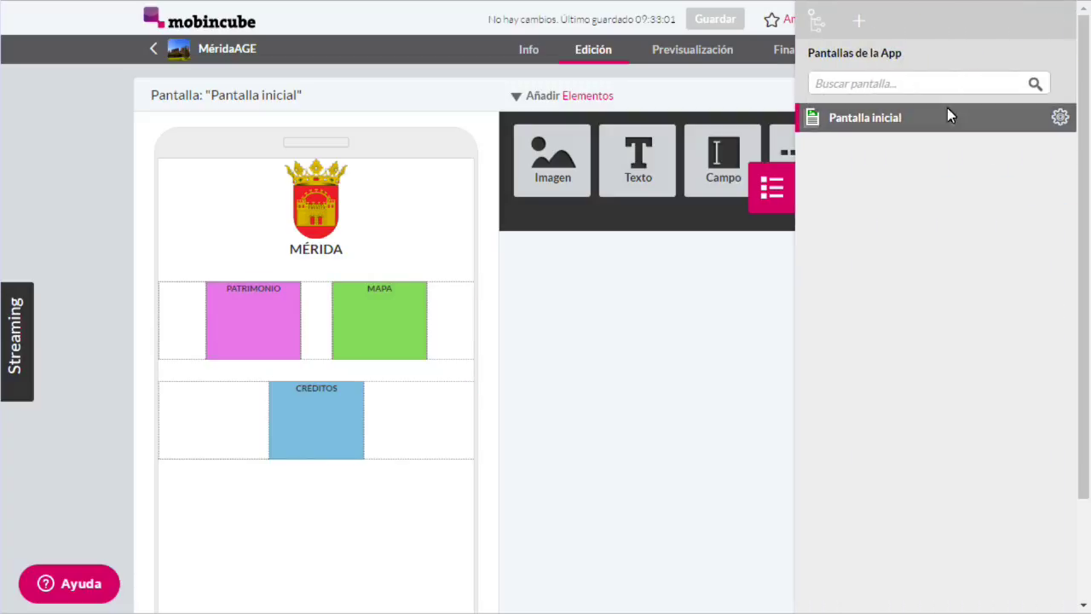
left_click(859, 25)
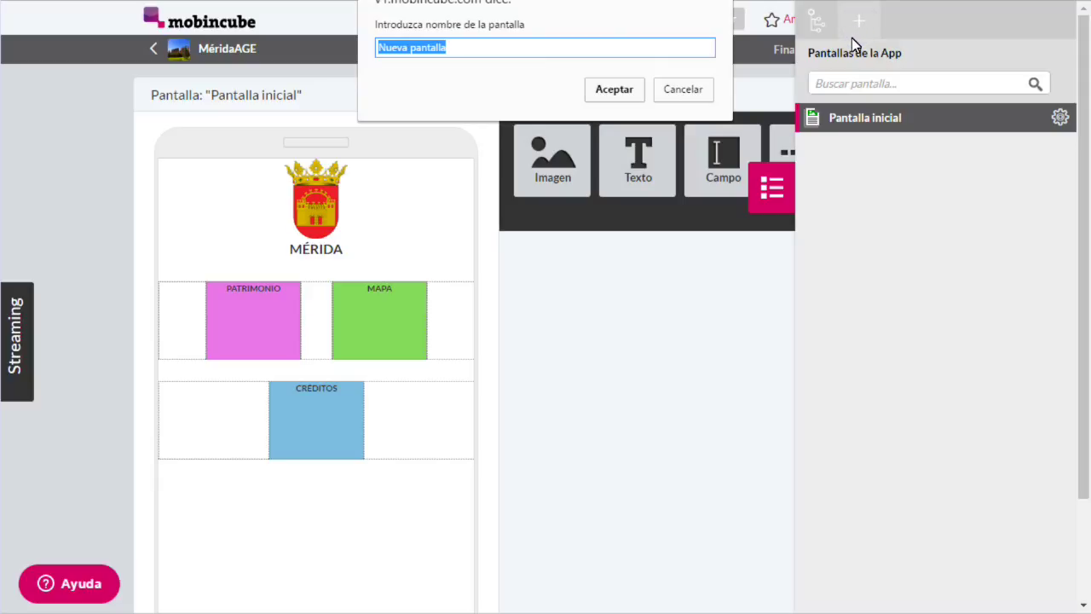
type("PA")
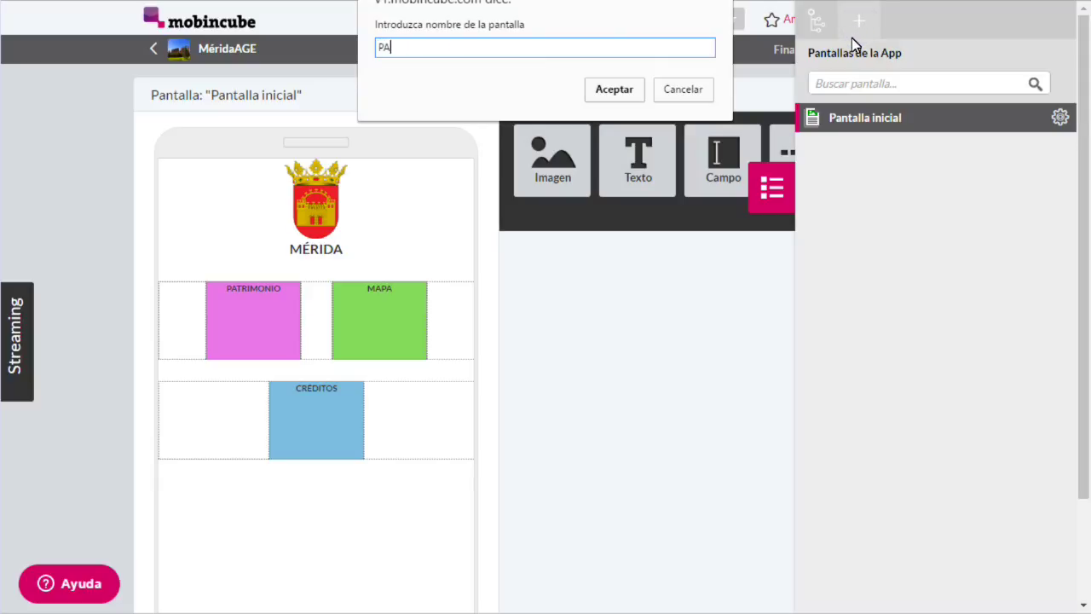
type("TRIMONIO")
left_click(617, 92)
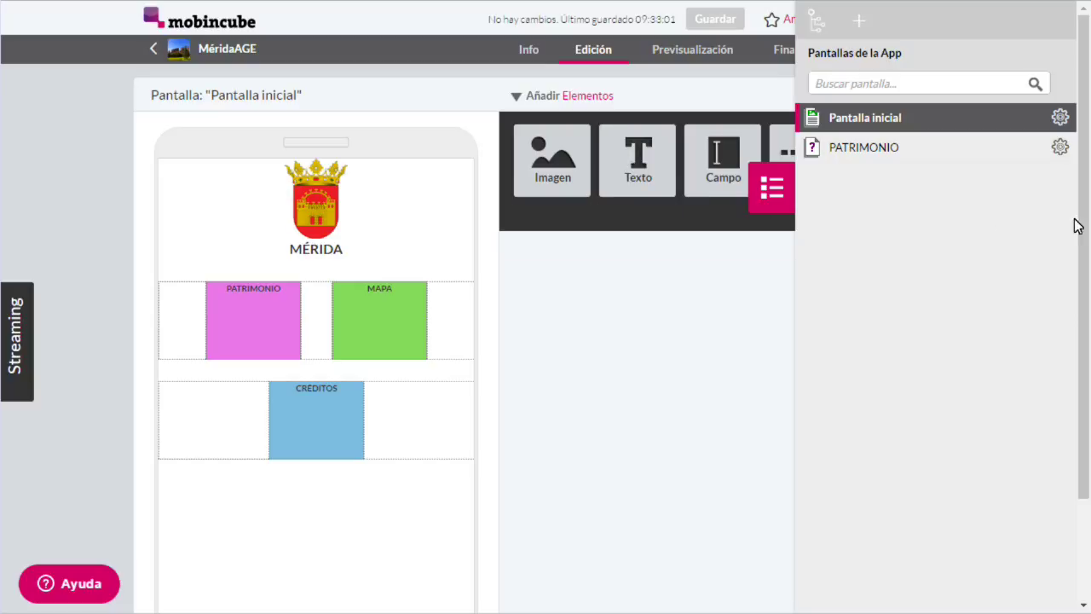
Step: Open the PATRIMONIO screen for editing and set its type to Visor de Datos
left_click(1060, 147)
left_click(895, 118)
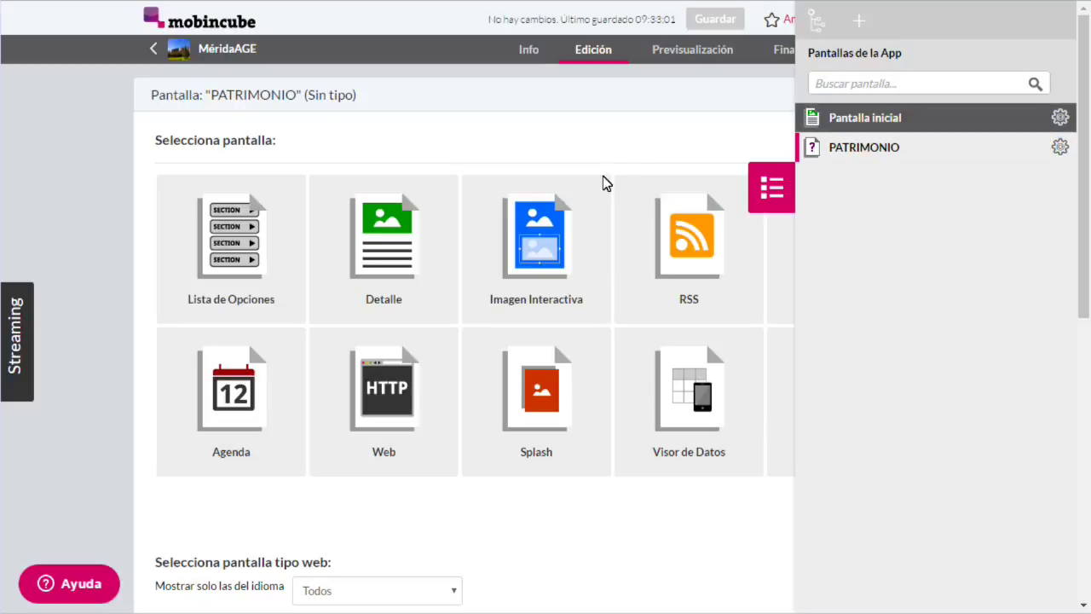
left_click(658, 503)
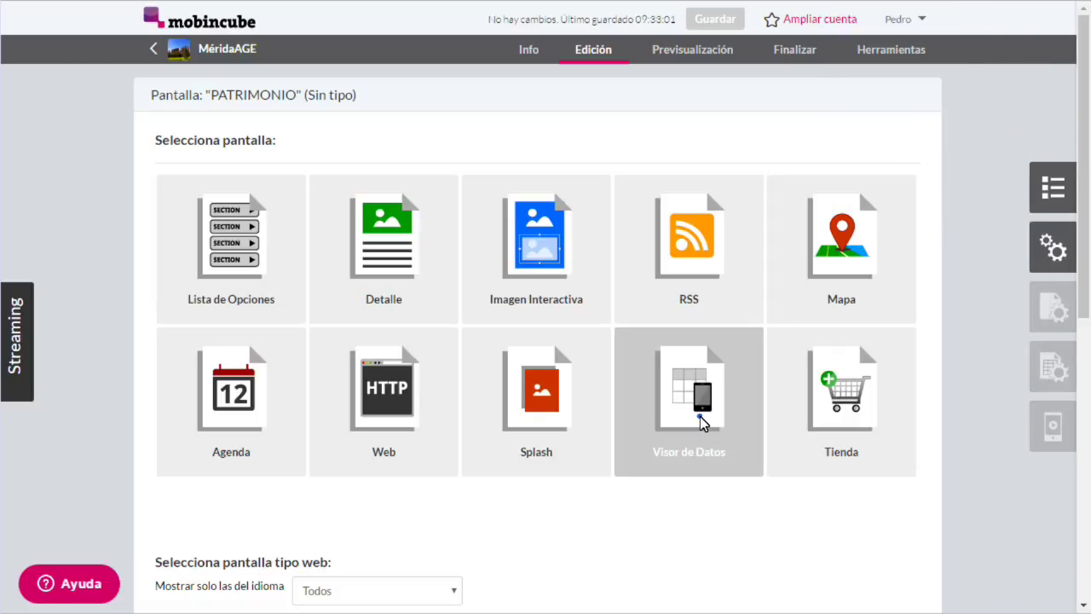
left_click(700, 420)
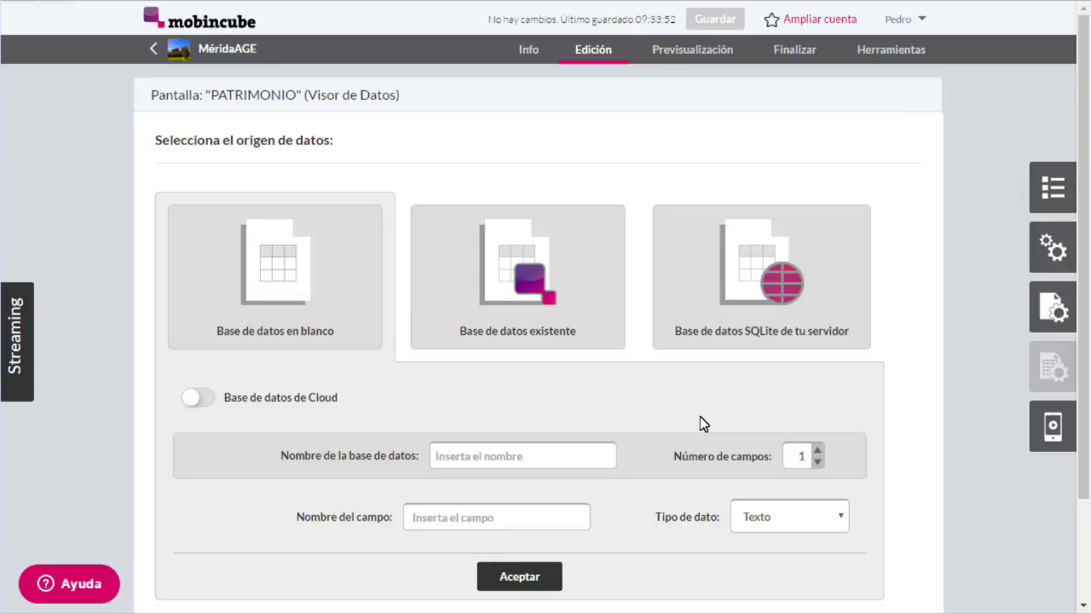
Step: Choose a blank database as the data source, name it patrimonio and give it 4 fields
left_click(337, 330)
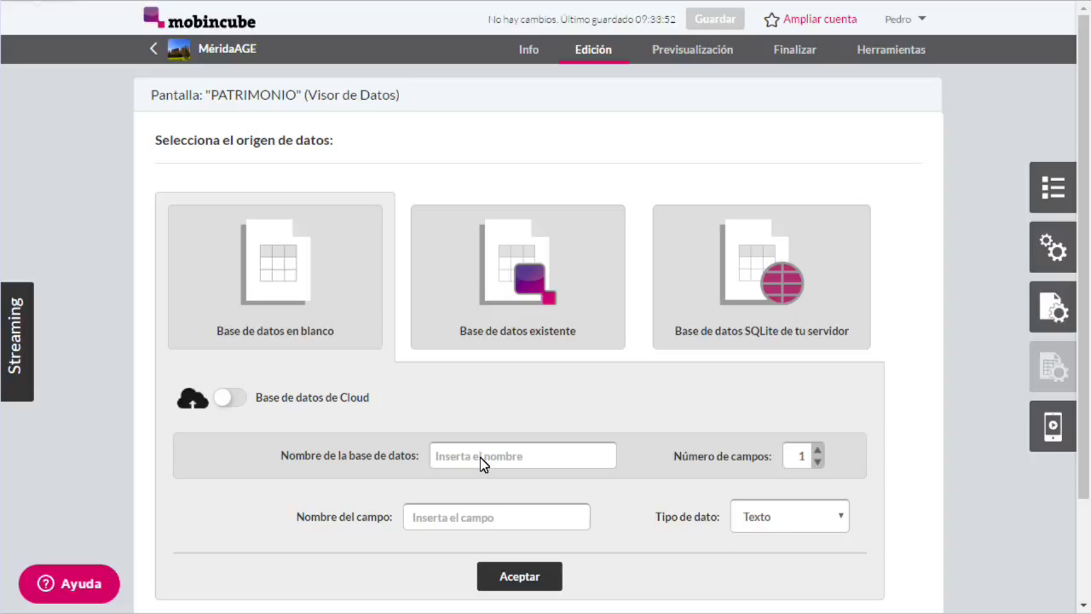
type("patrimonio")
scroll(631, 431, "down", 2)
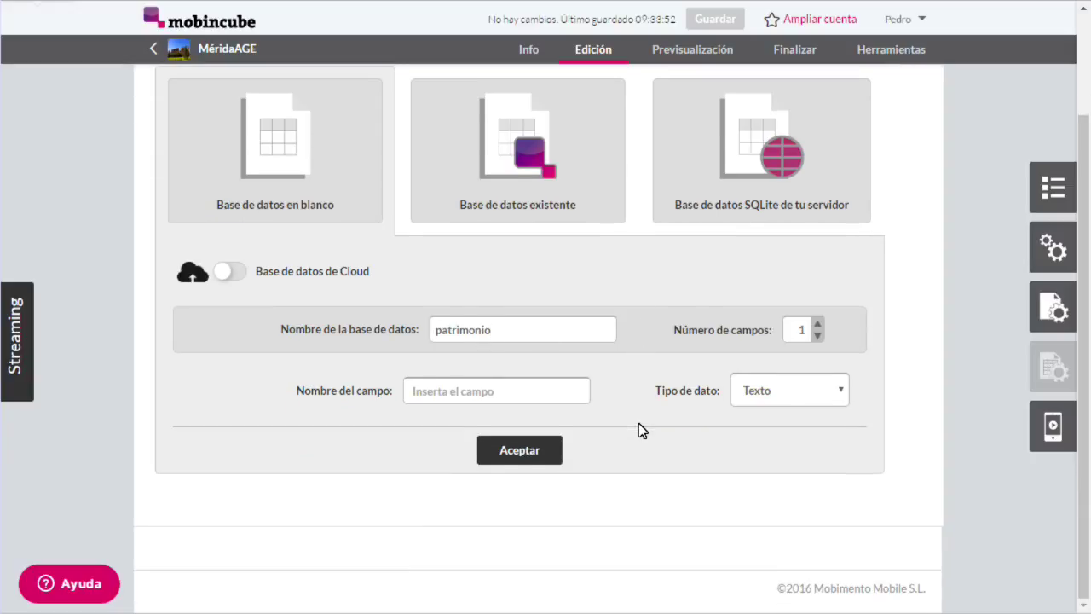
left_click(818, 325)
left_click(819, 325)
left_click(818, 324)
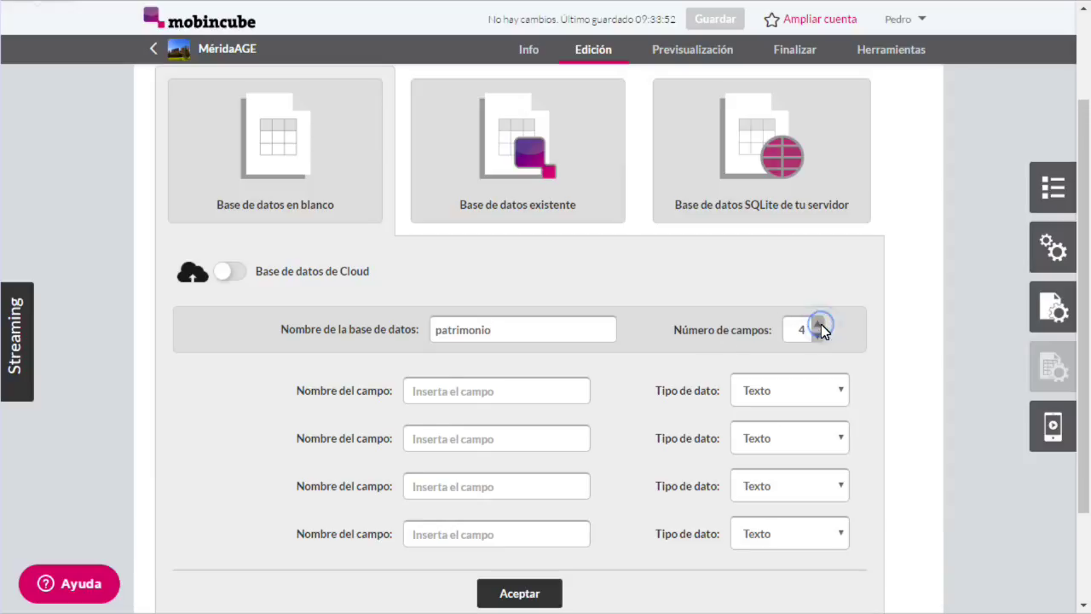
Step: Name the first database field nombre and the second foto, setting the foto field's data type to Imagen
left_click(565, 393)
type("nombre")
left_click(563, 439)
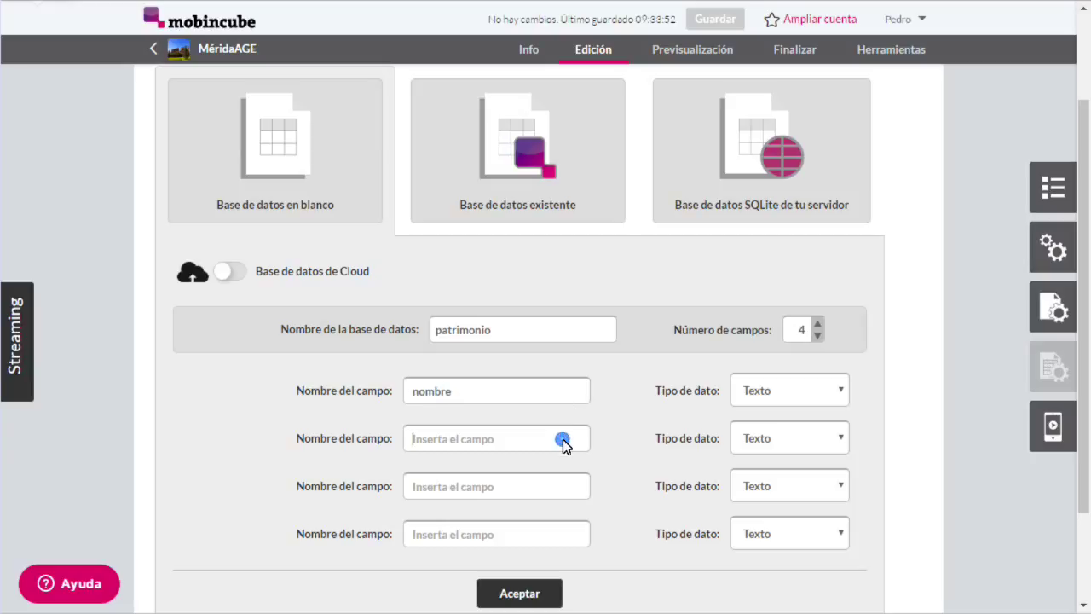
type("foto")
left_click(766, 439)
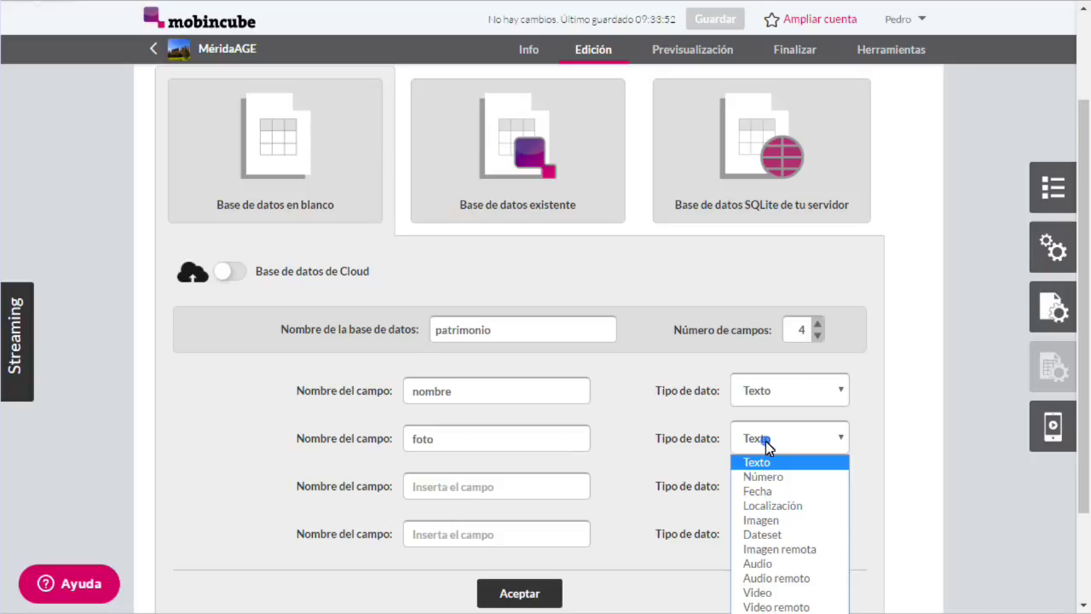
left_click(770, 520)
Step: Define the remaining fields as ubicación with type Localización and detalles with type Texto, and create the database
left_click(556, 493)
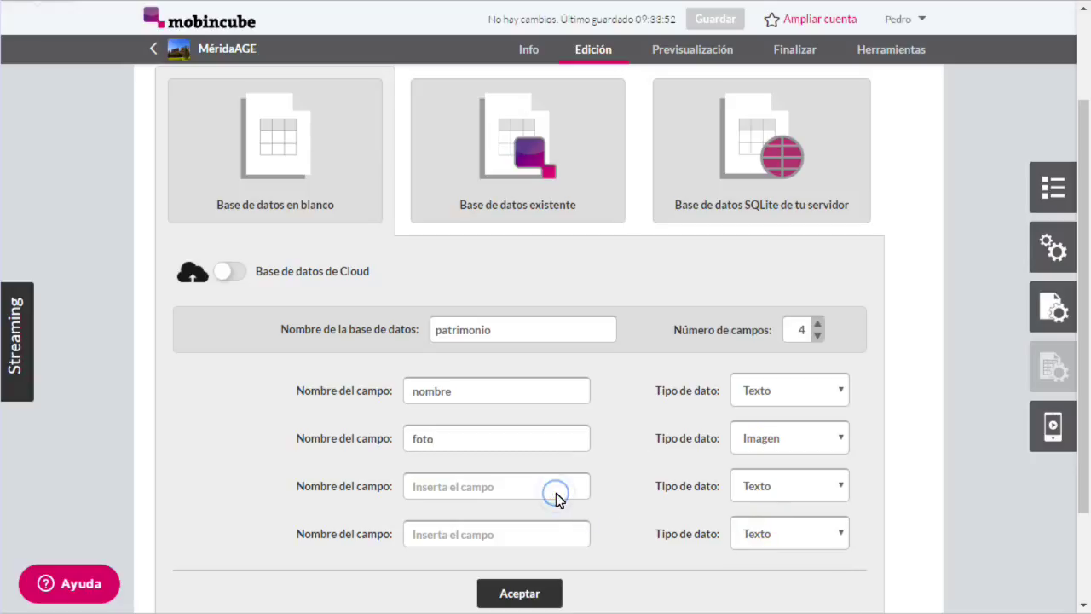
type("ubicación")
left_click(741, 485)
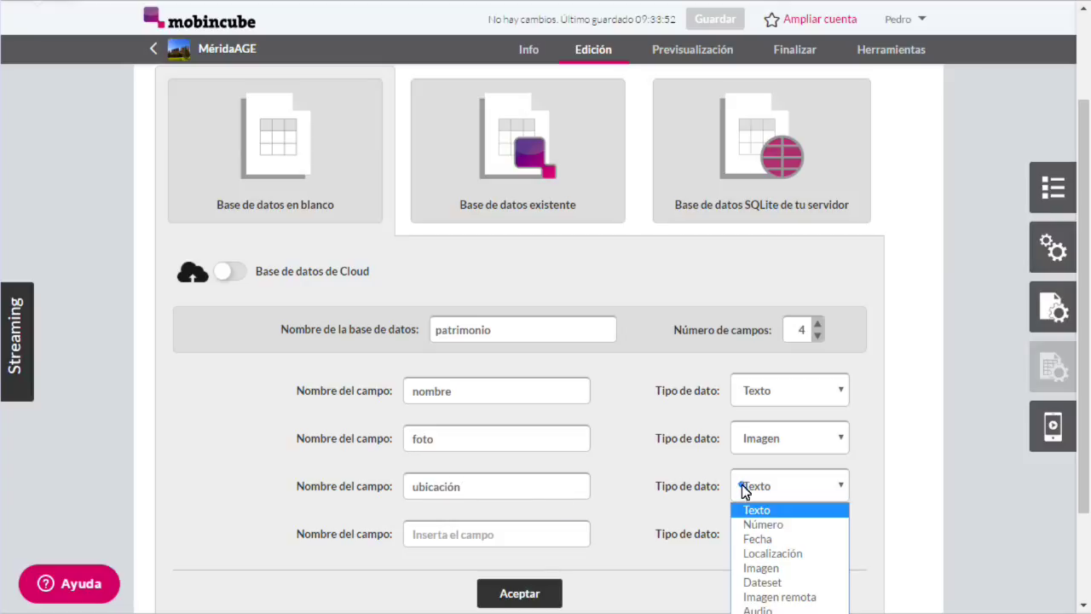
left_click(758, 554)
left_click(548, 540)
type("detalles")
left_click(750, 533)
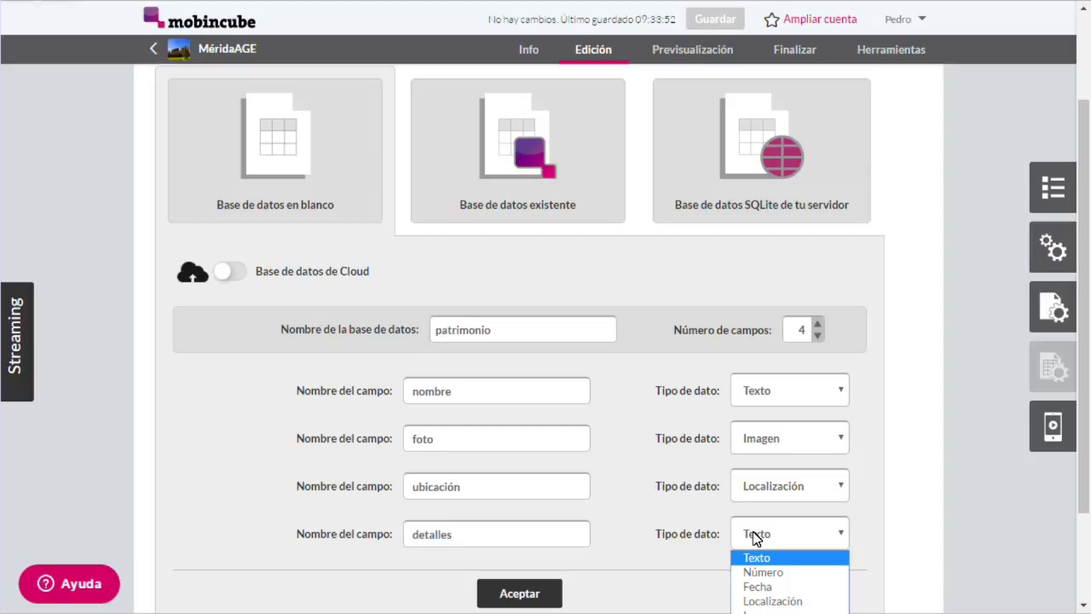
left_click(758, 558)
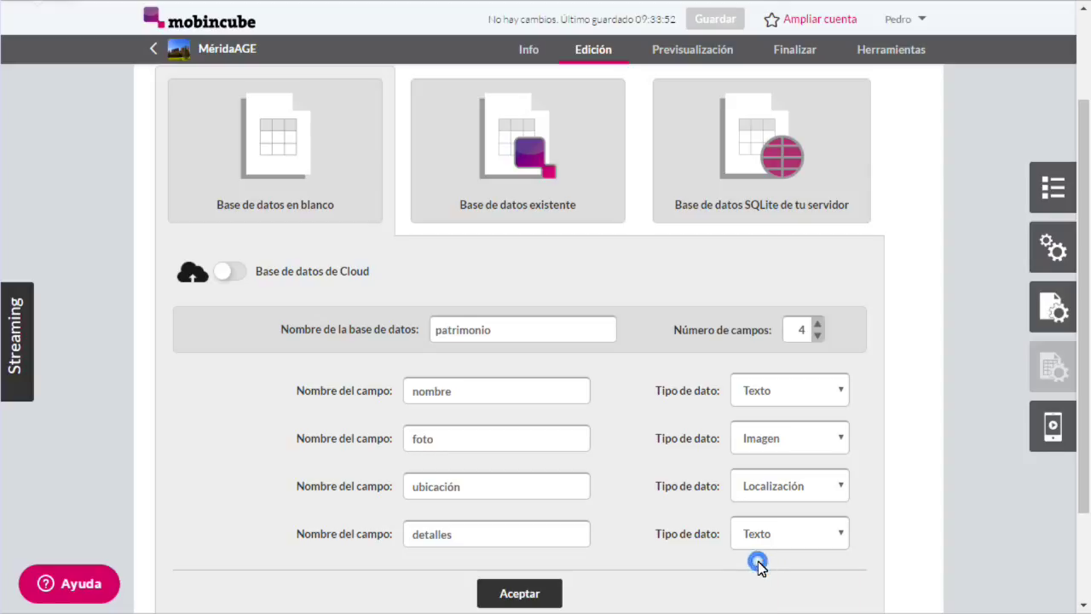
left_click(544, 594)
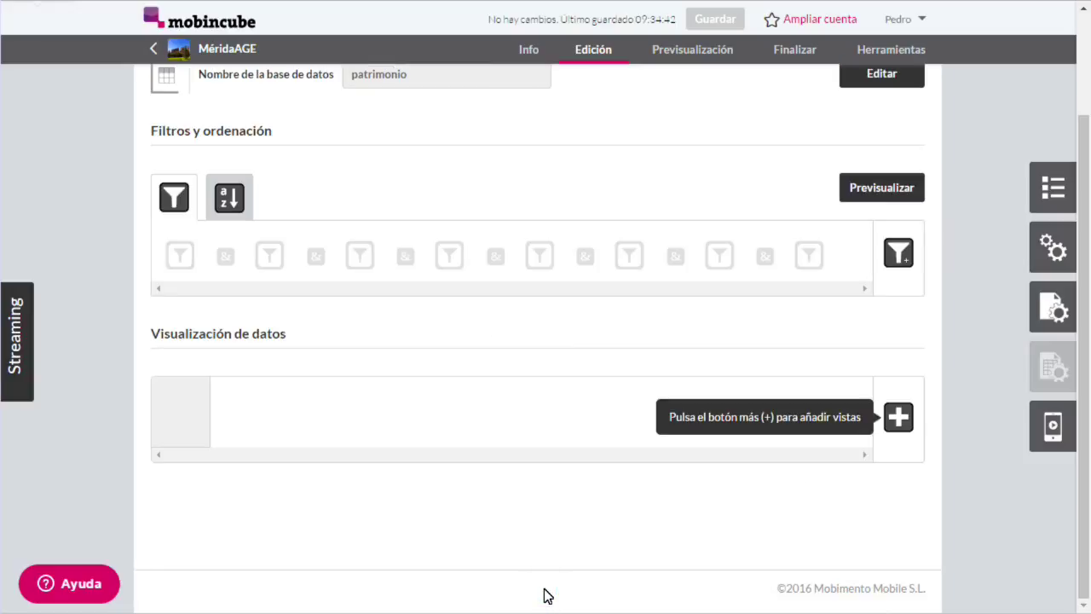
Step: Open the patrimonio database for editing and enter Teatro as the first record's nombre
scroll(462, 472, "up", 2)
left_click(858, 203)
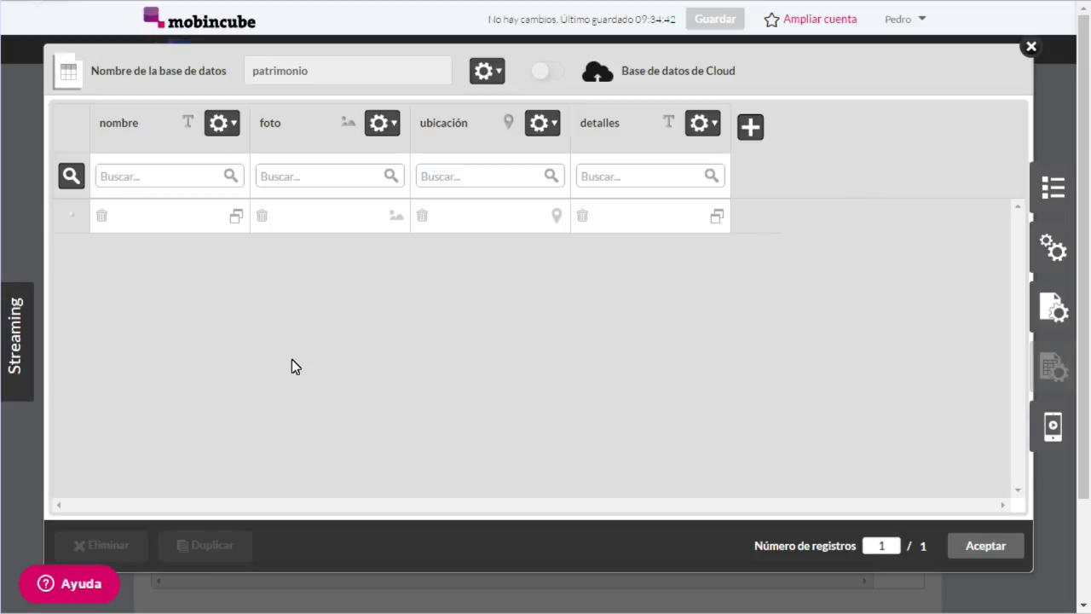
left_click(202, 221)
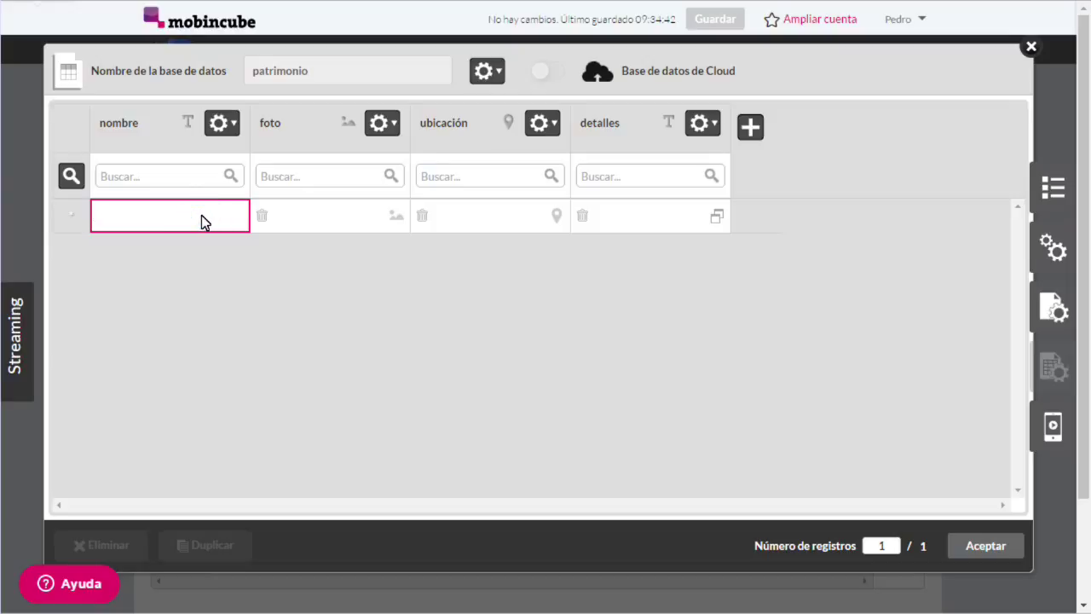
type("Teatro")
Step: From the first record's foto field, upload all the images in the taller folder to the app's resources
left_click(396, 218)
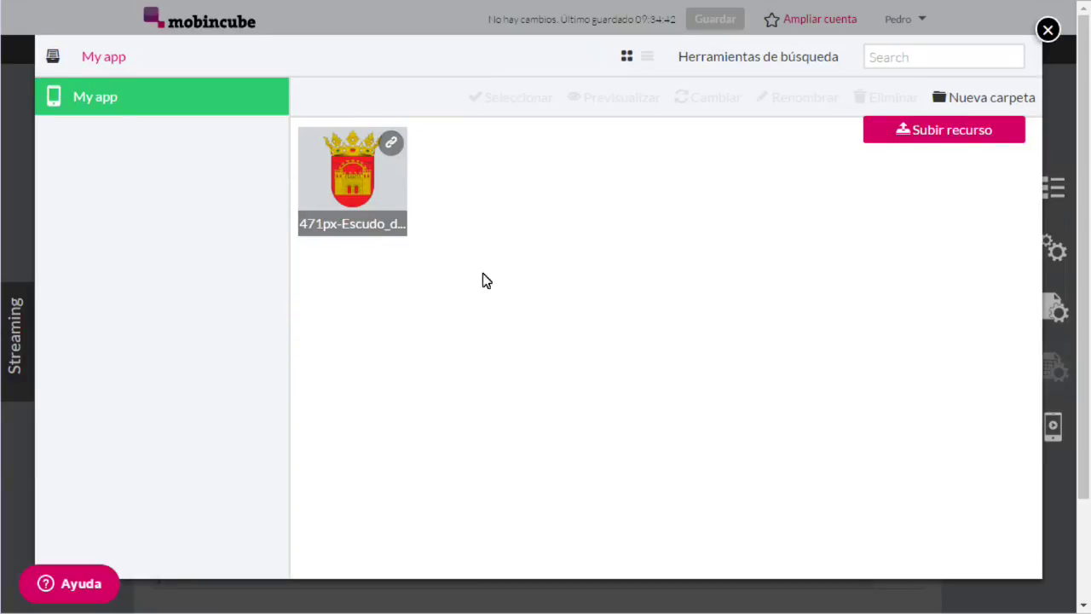
left_click(898, 142)
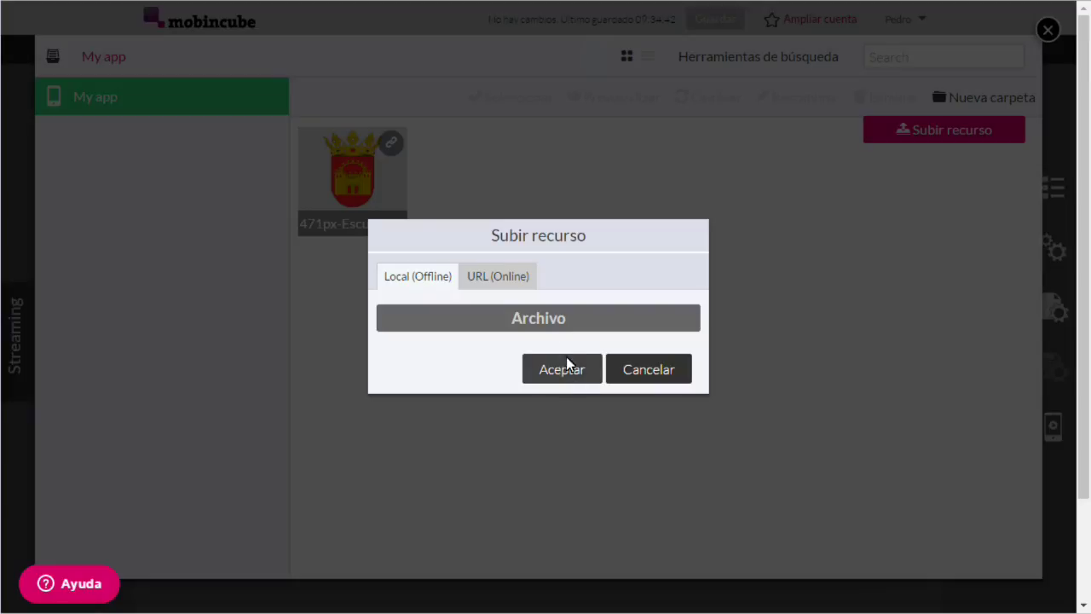
left_click(640, 369)
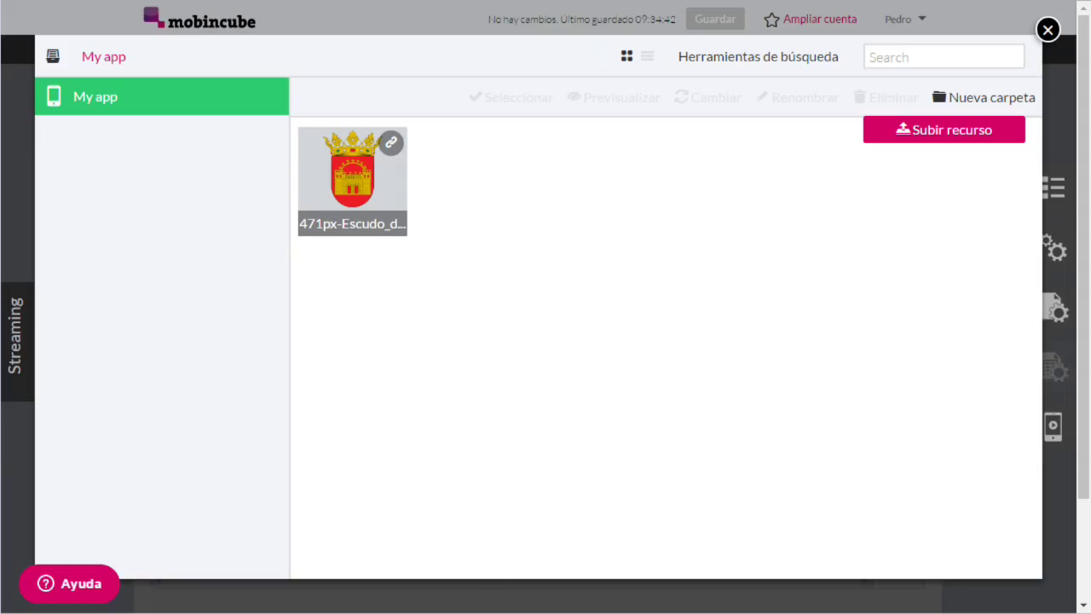
key("alt+Tab")
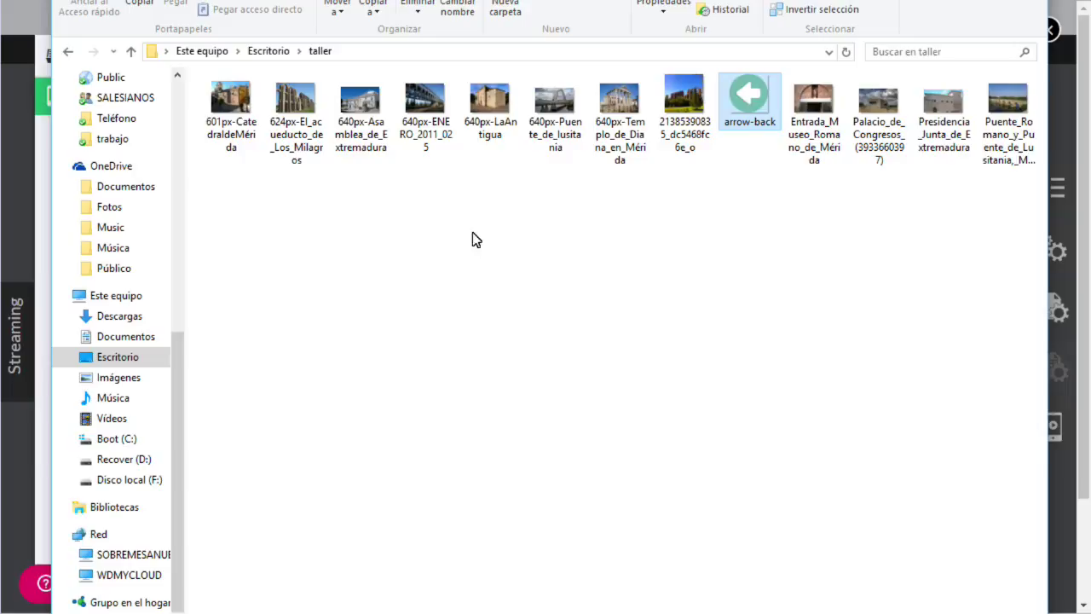
left_click_drag(626, 0, 641, 333)
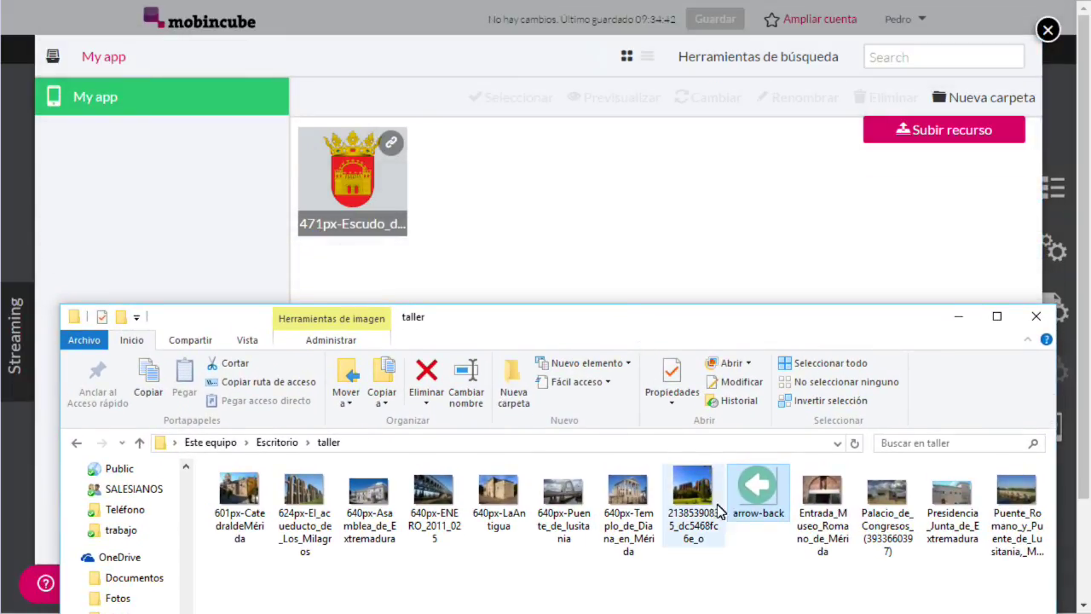
left_click(801, 594)
left_click_drag(1031, 594, 510, 271)
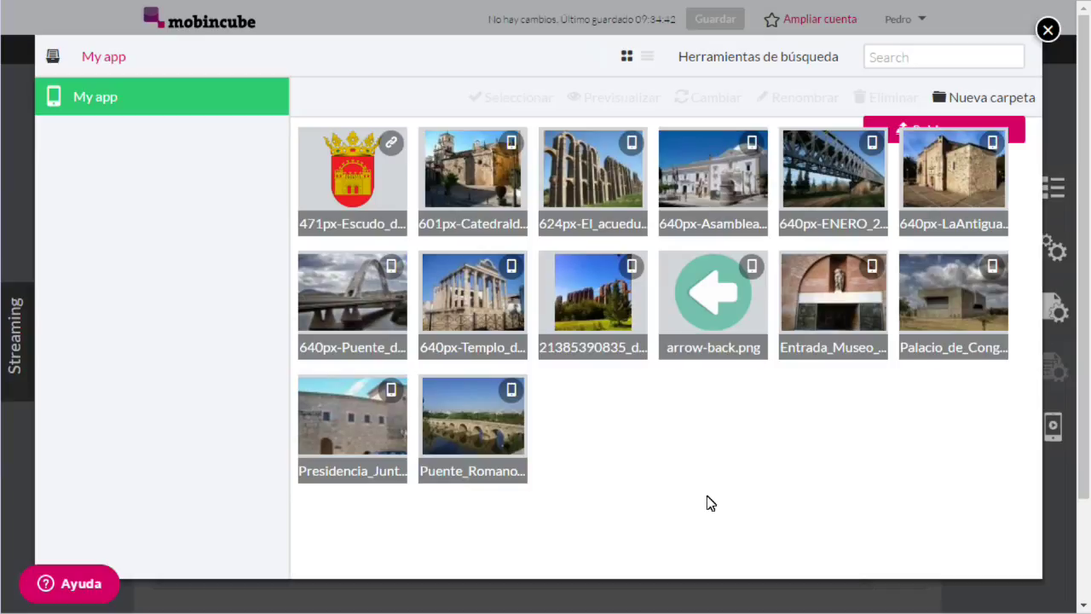
left_click(601, 289)
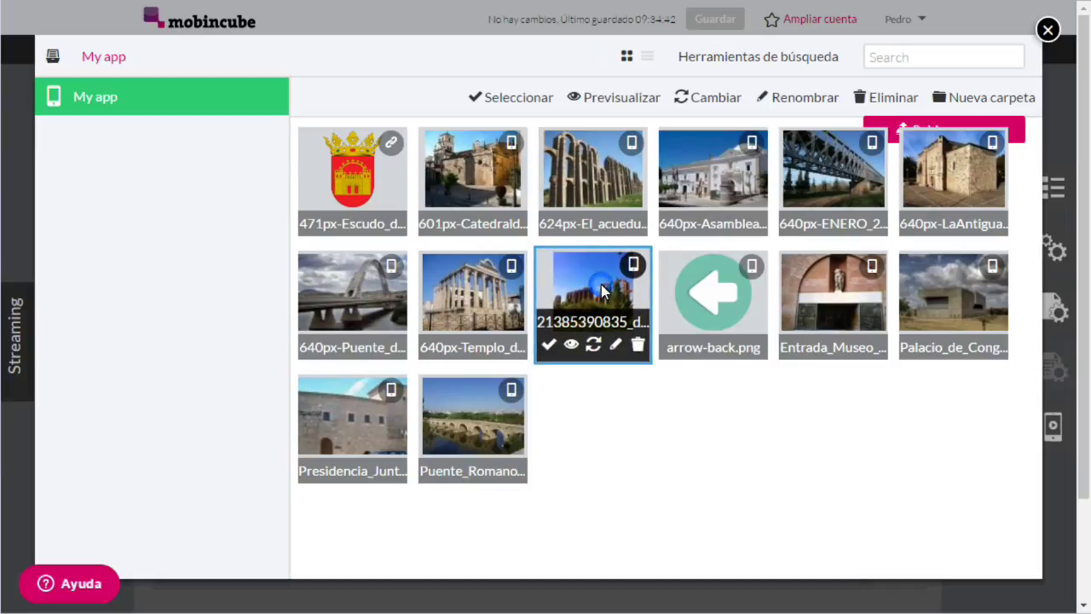
left_click(638, 345)
left_click(577, 368)
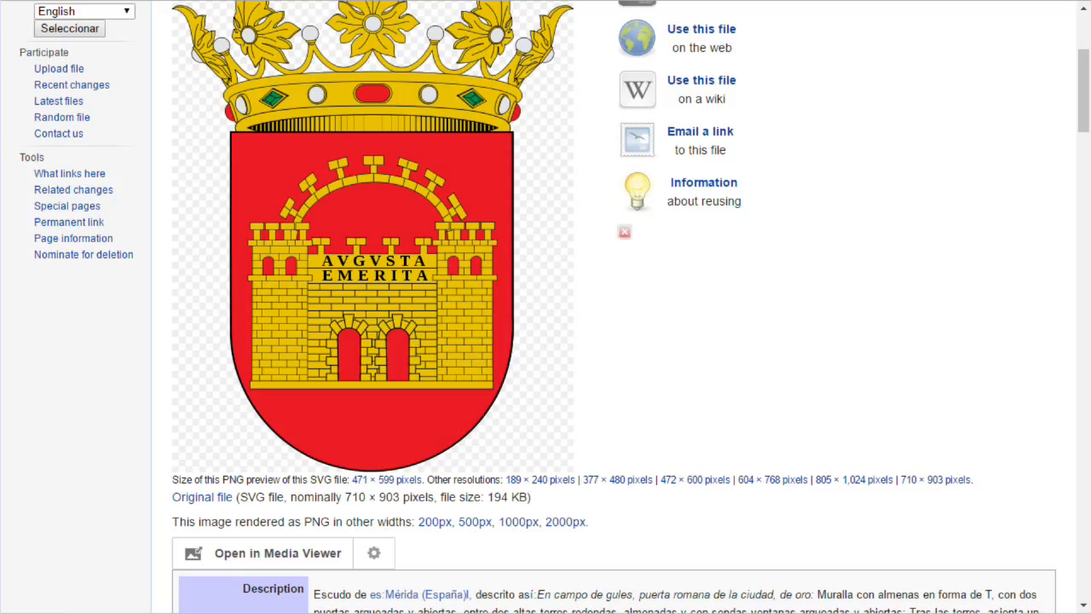
Step: Return to the Spanish Wikipedia article on Mérida and open the Teatro romano de Mérida article from its Roman heritage list
scroll(129, 93, "up", 3)
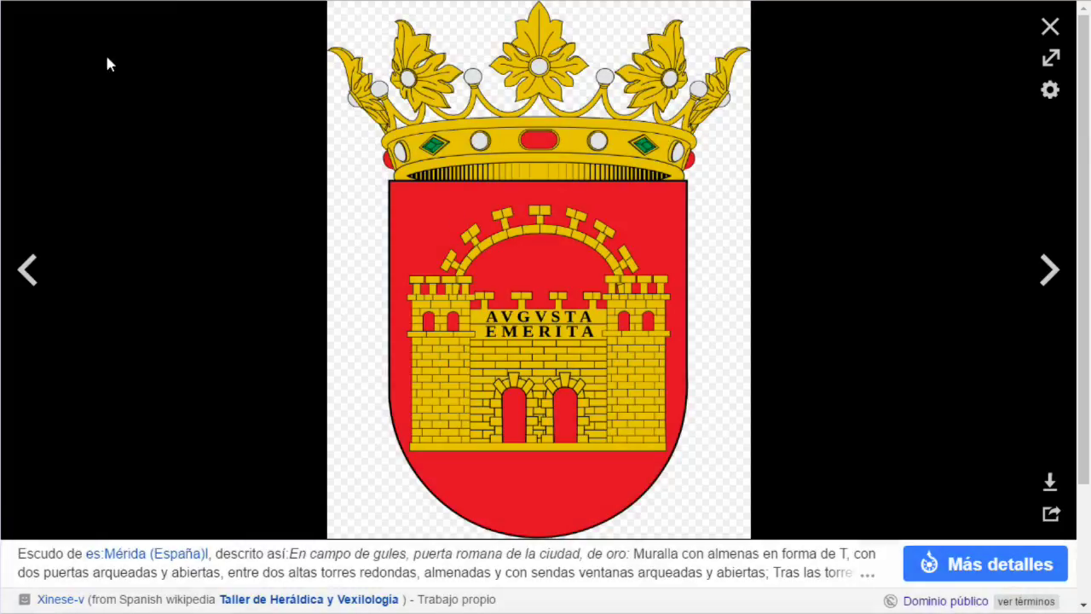
key("alt+Left")
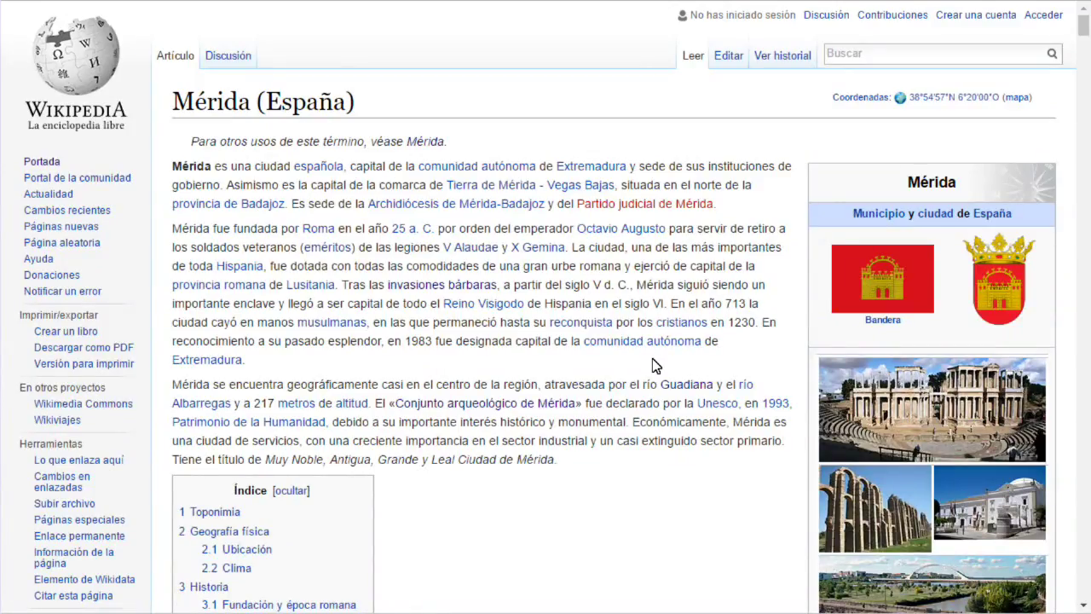
scroll(652, 368, "down", 3)
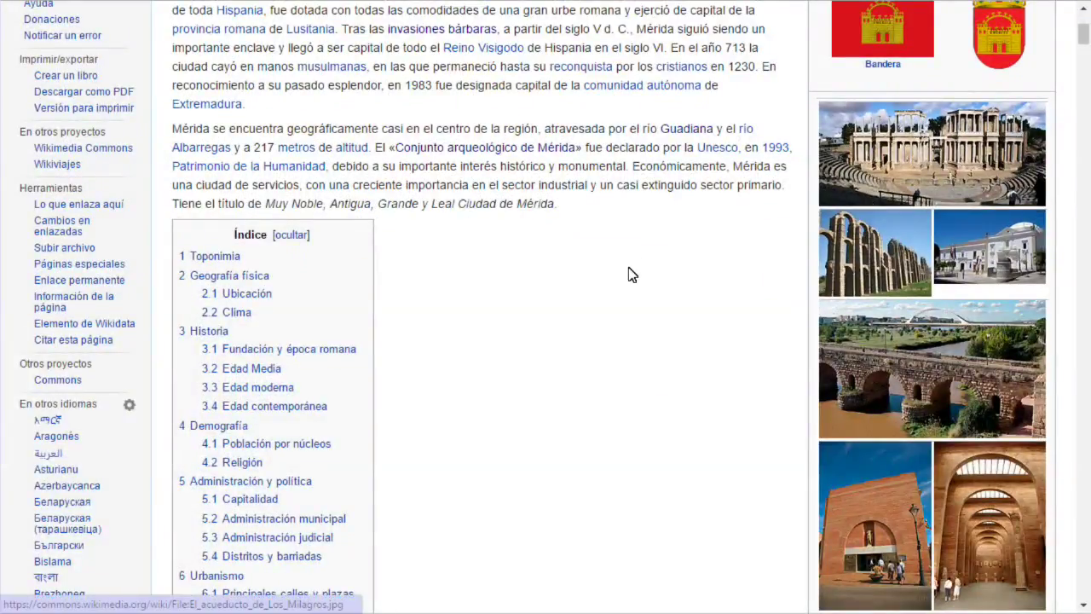
scroll(597, 298, "down", 2)
scroll(542, 331, "down", 7)
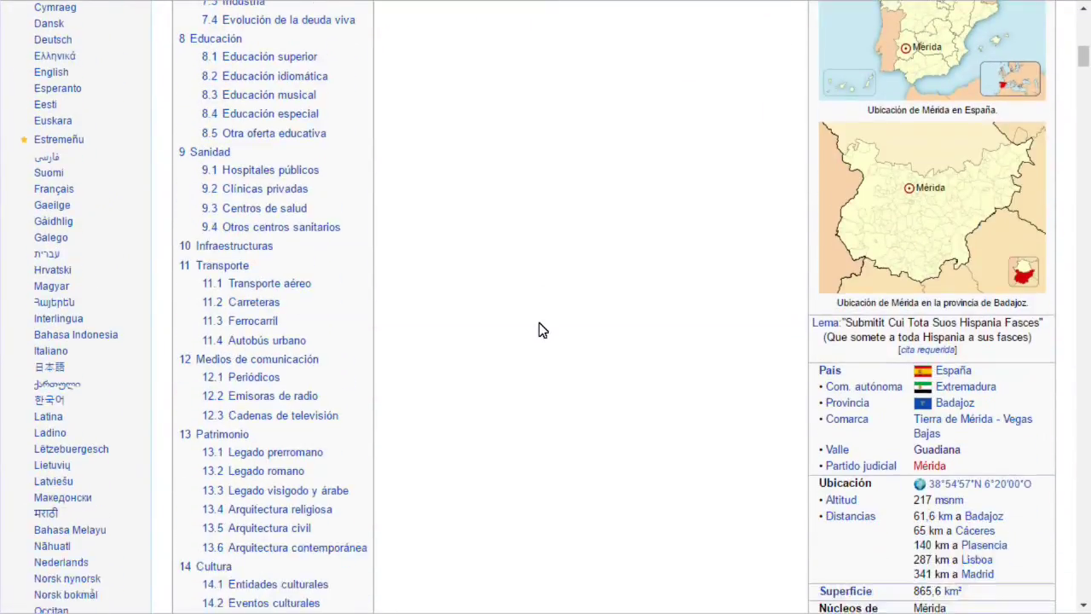
scroll(539, 330, "down", 2)
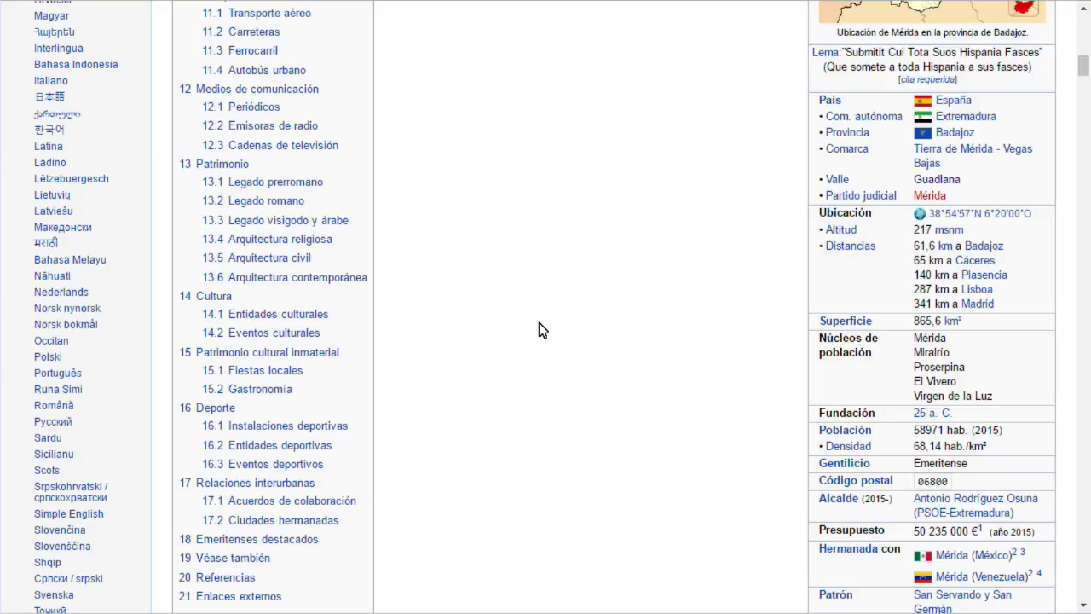
scroll(539, 324, "down", 1)
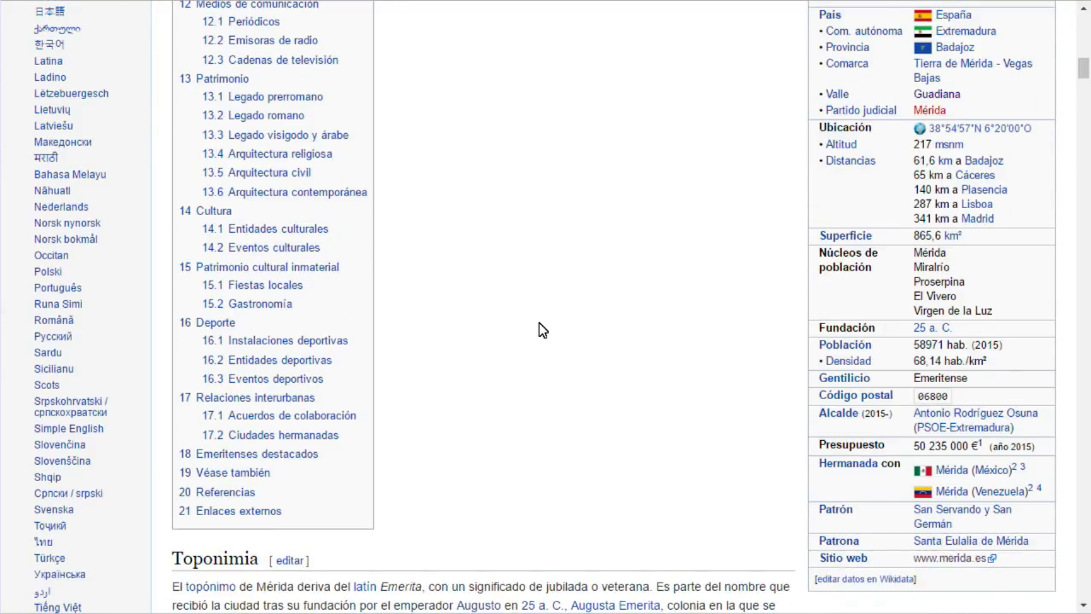
scroll(539, 328, "down", 2)
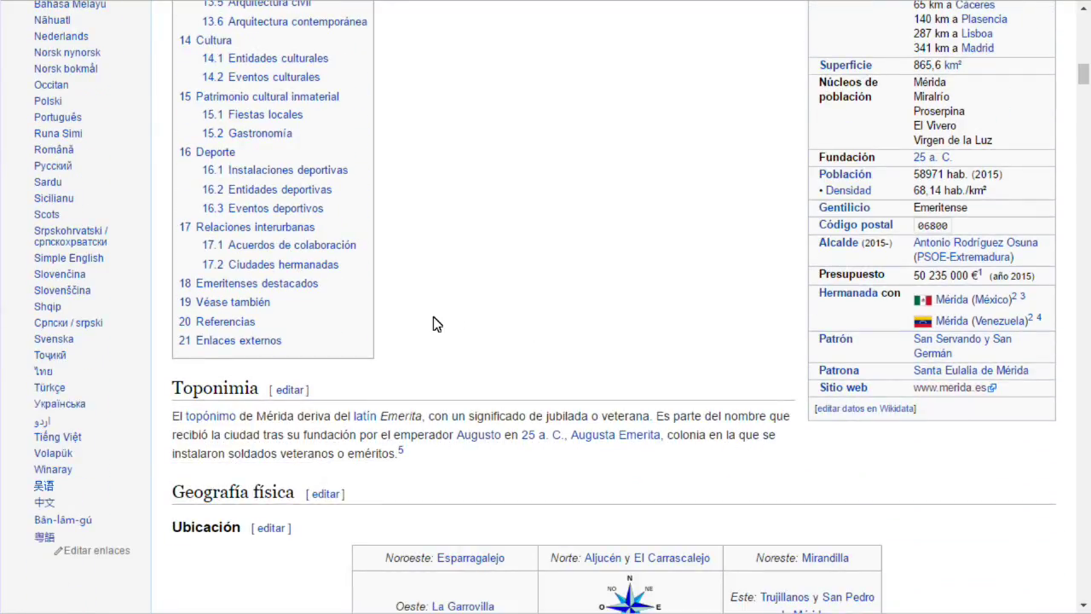
scroll(433, 323, "up", 3)
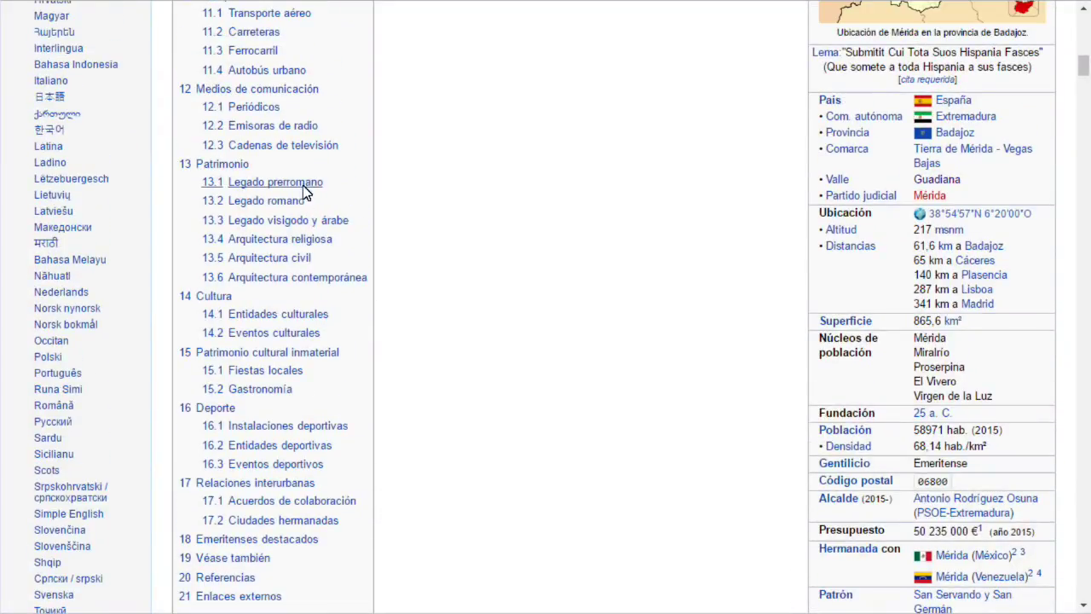
left_click(303, 184)
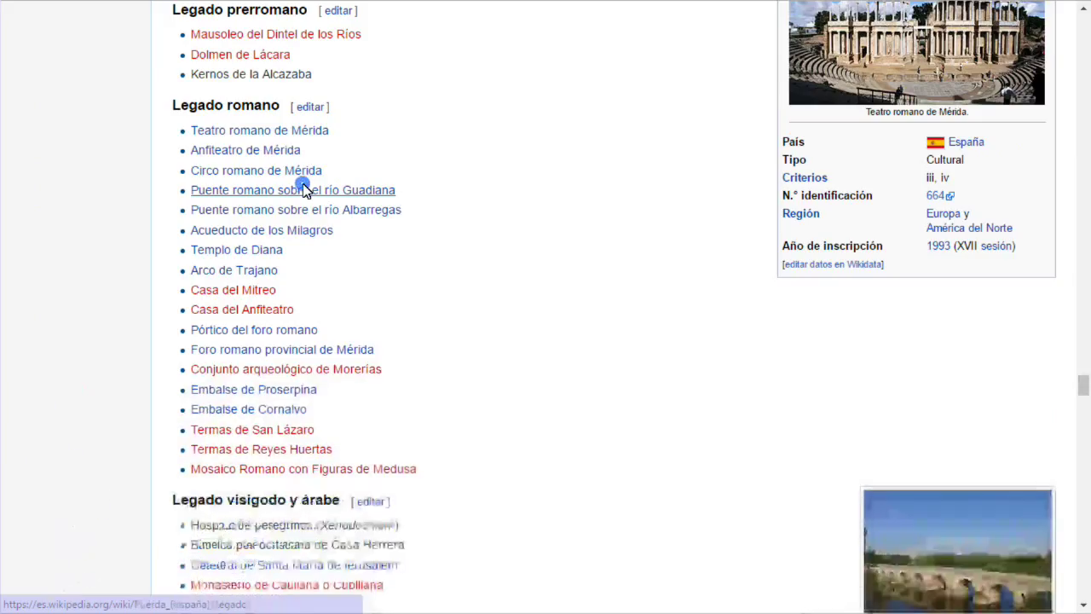
left_click(295, 139)
Step: Open the Roman theatre photo on Wikimedia Commons at 640 × 295 pixels and copy its image address
left_click(816, 328)
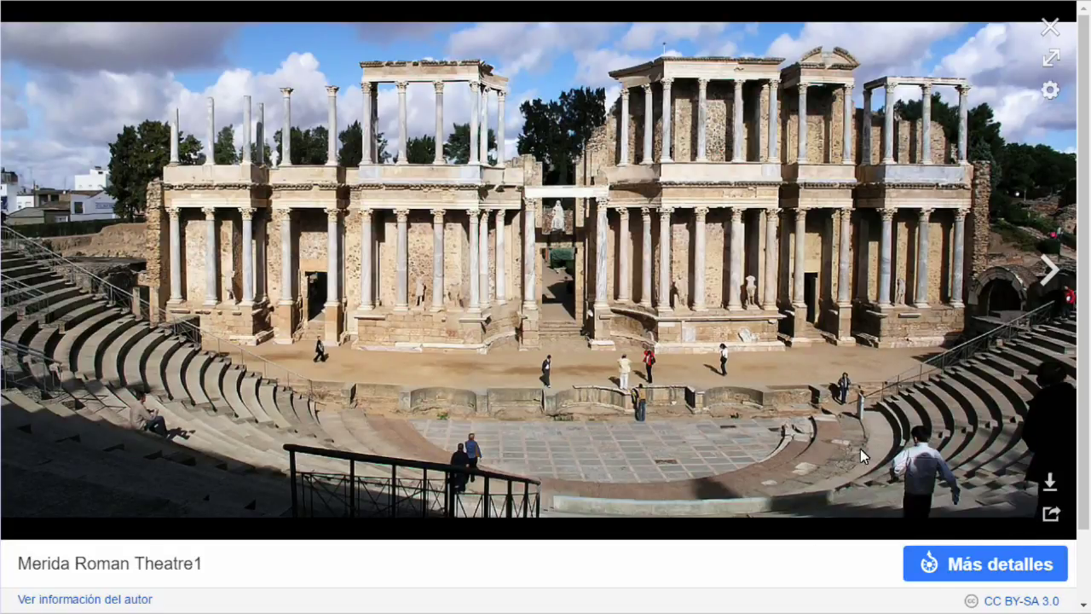
left_click(946, 564)
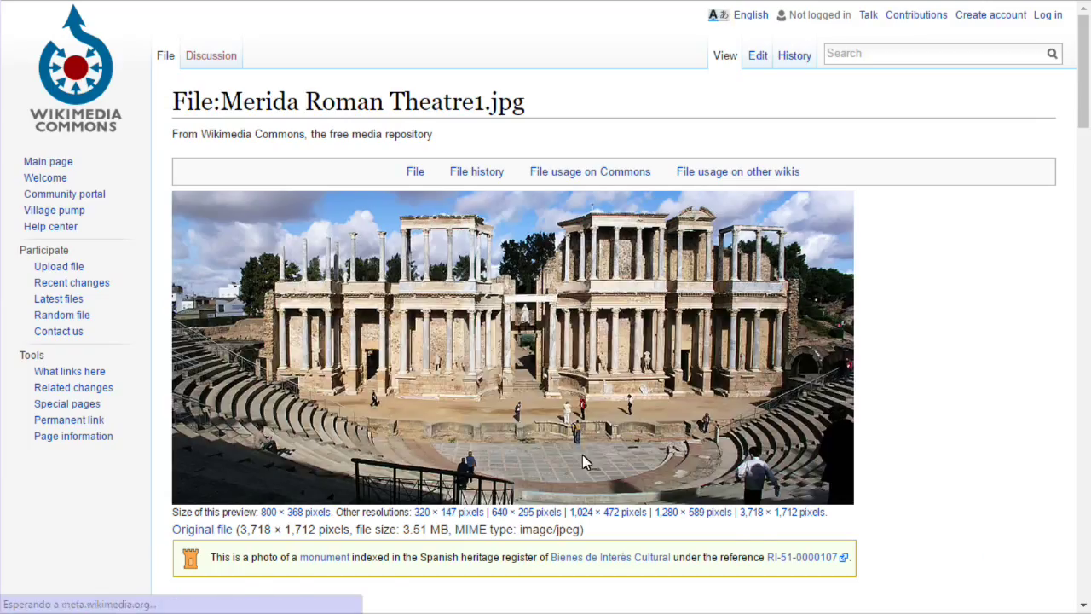
scroll(583, 454, "down", 2)
left_click(538, 370)
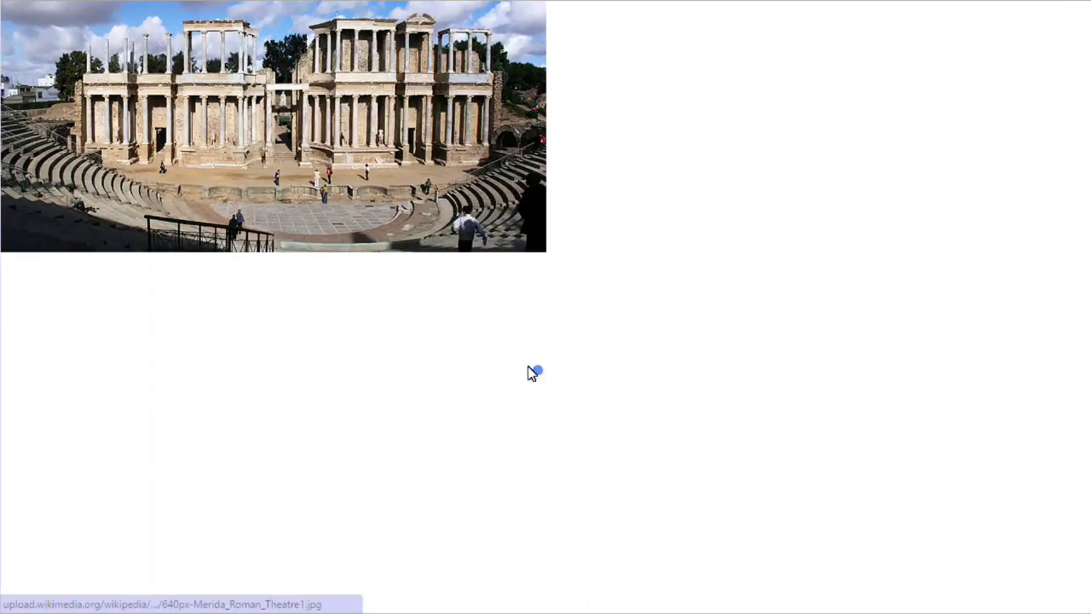
right_click(364, 217)
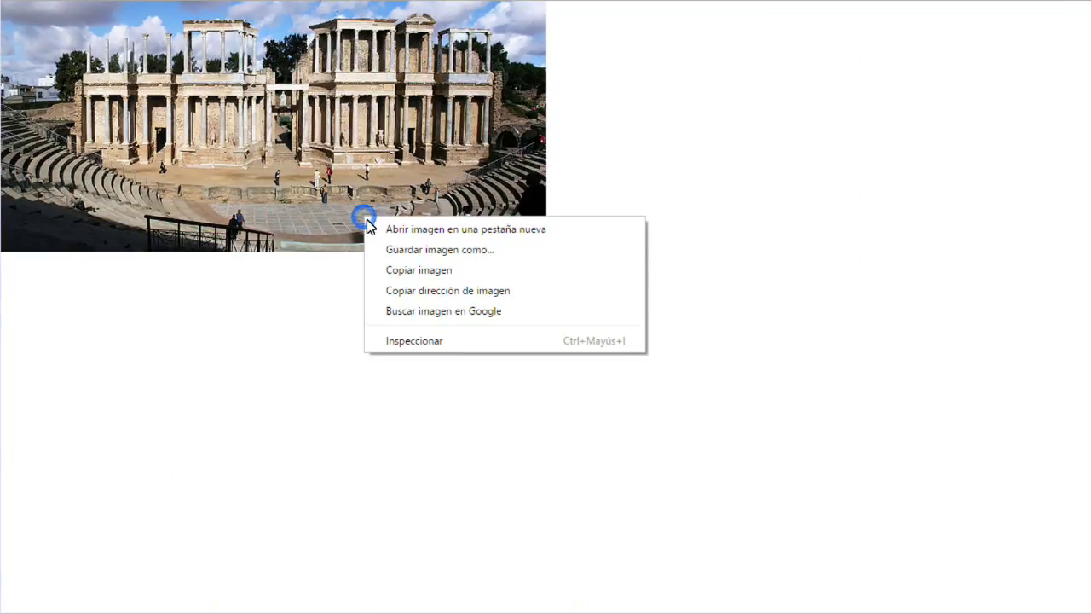
left_click(394, 280)
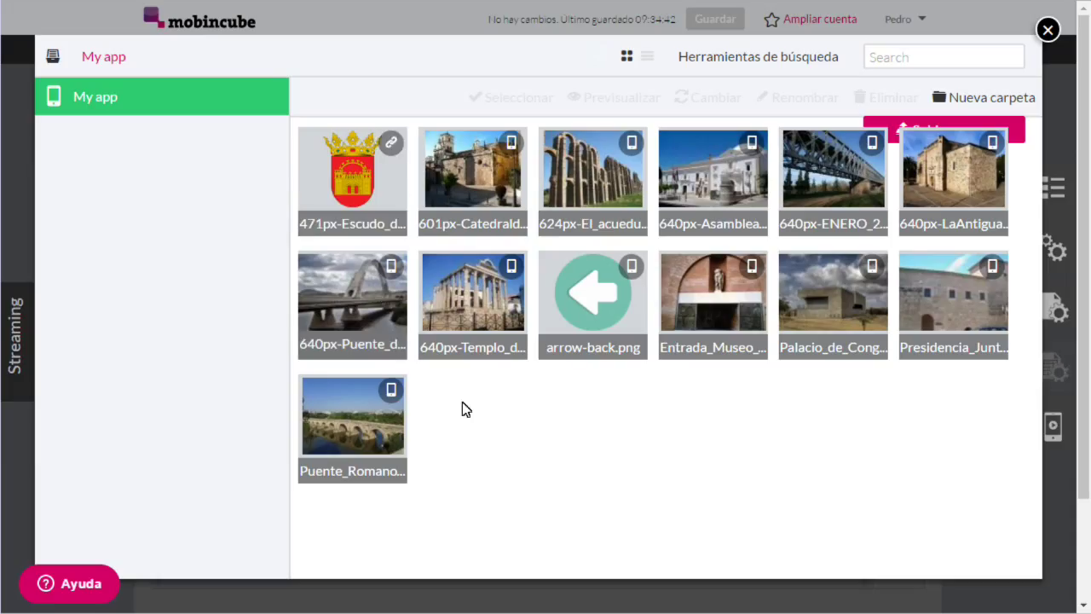
Step: In Mobincube, add the copied image address as an online URL resource and select it as the Teatro record's foto
left_click(897, 126)
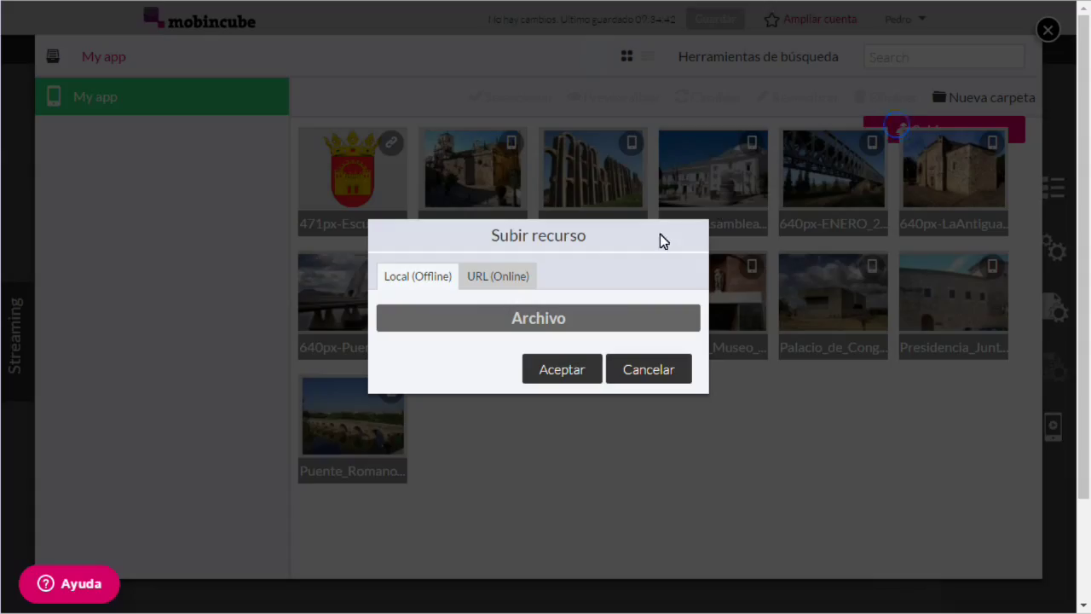
left_click(486, 270)
right_click(485, 324)
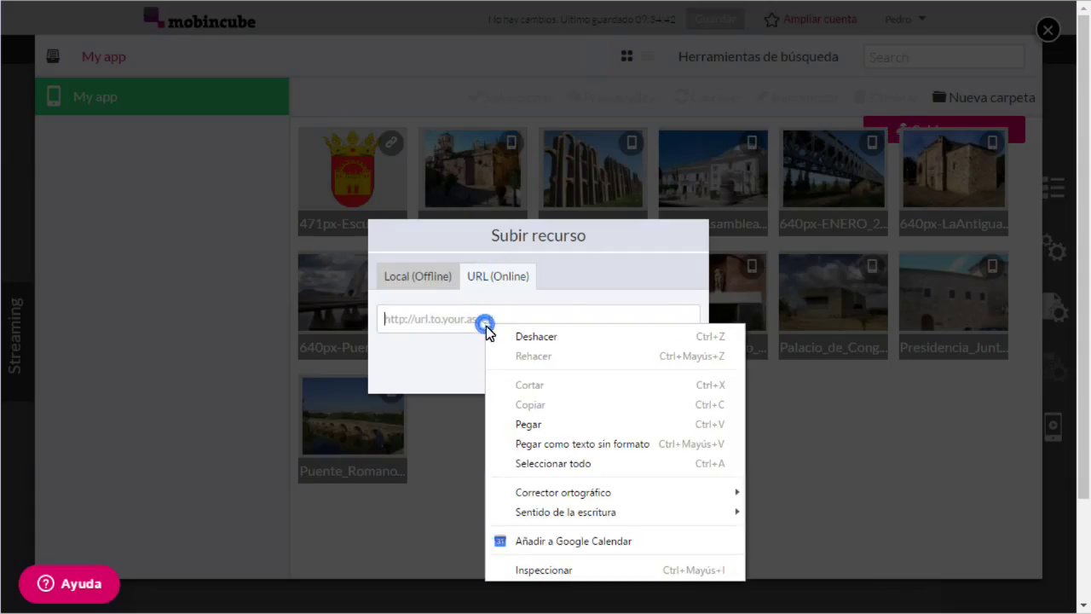
left_click(500, 421)
left_click(569, 373)
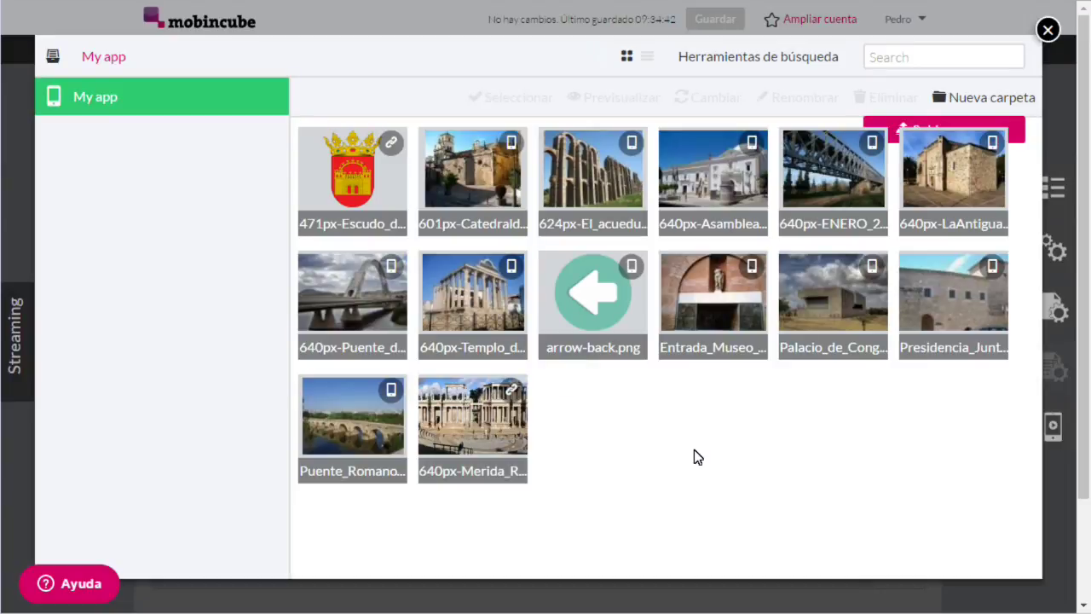
left_click(428, 473)
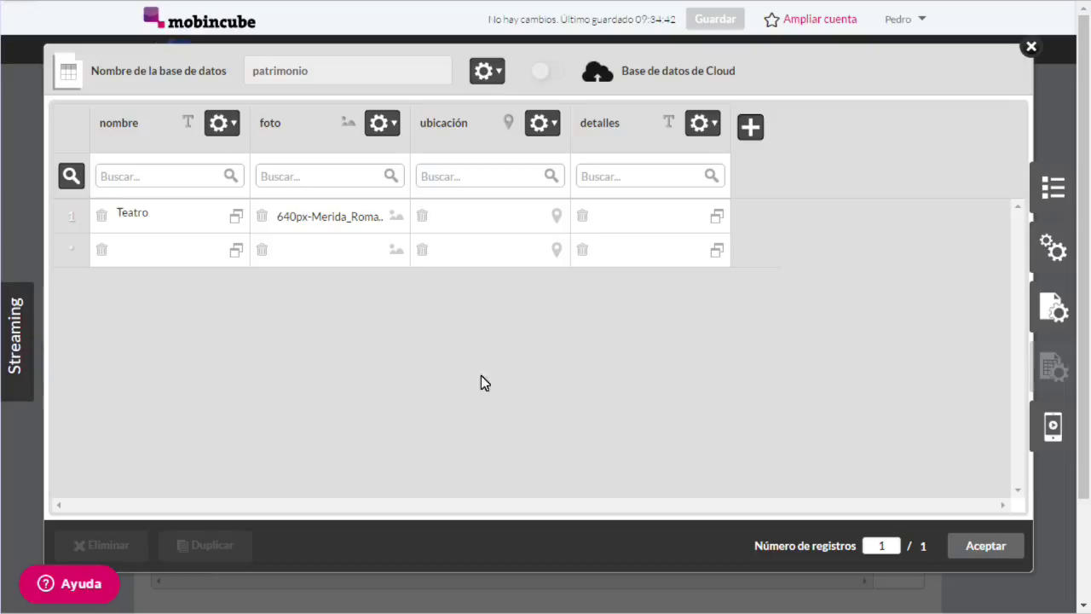
Step: Set the Teatro record's ubicación by placing the map marker at the Teatro Romano de Mérida
left_click(556, 215)
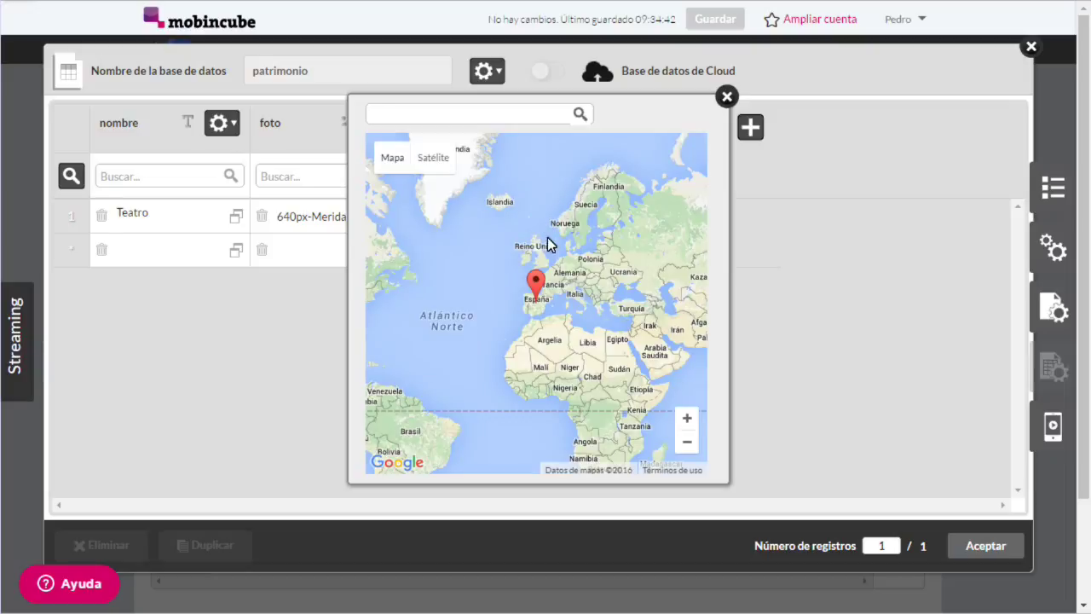
scroll(538, 311, "up", 5)
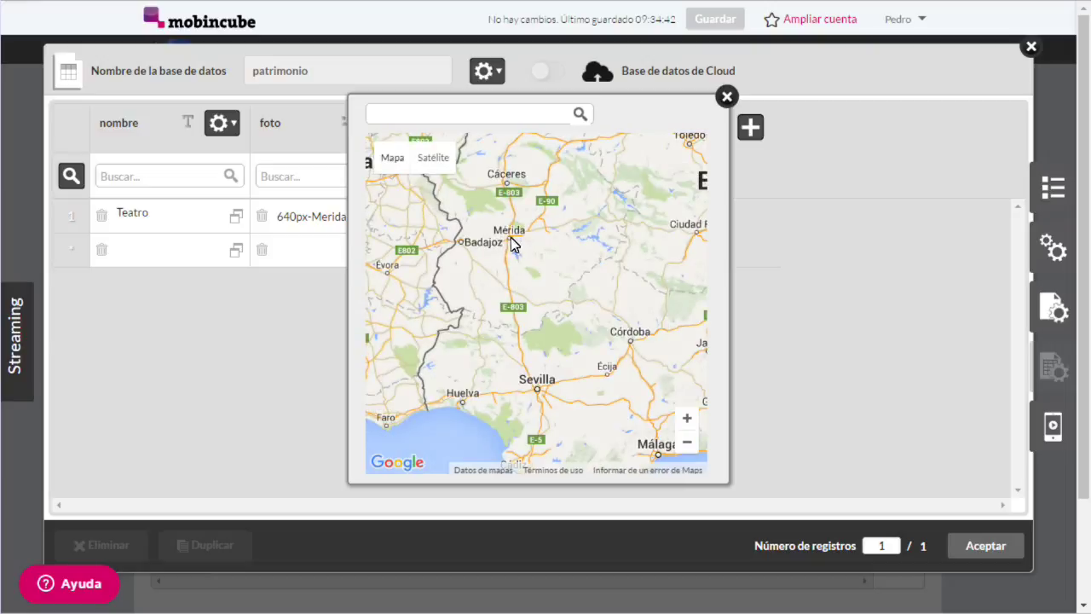
scroll(507, 245, "up", 5)
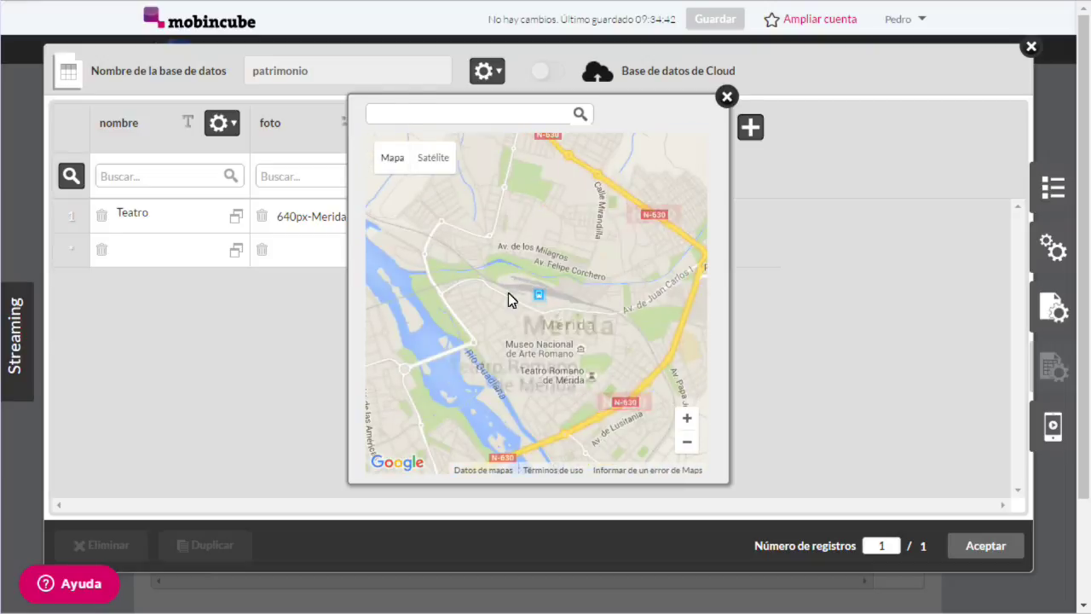
scroll(538, 374, "up", 1)
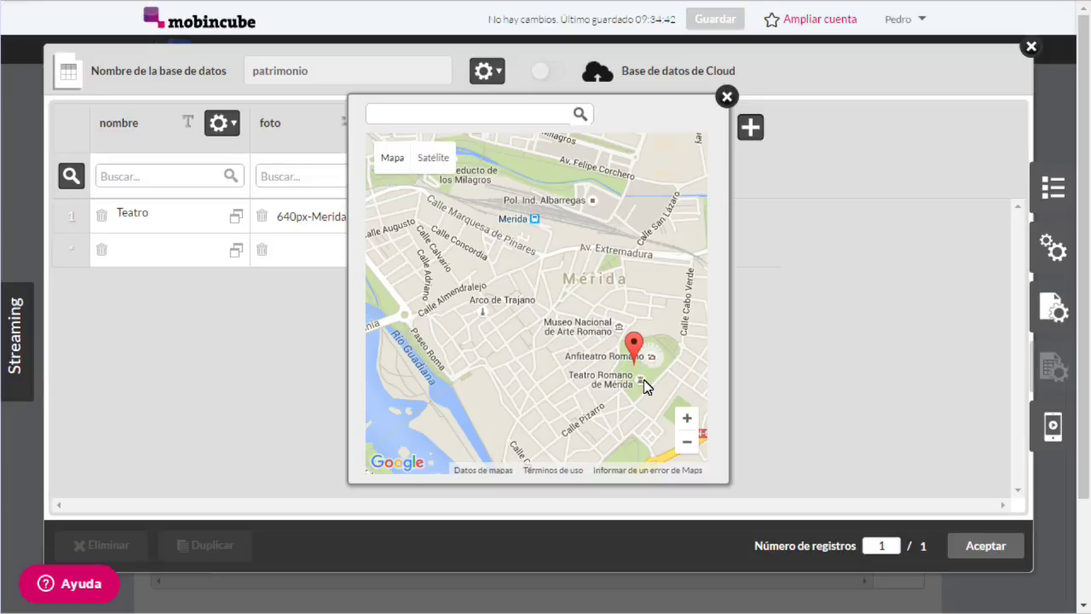
left_click(727, 97)
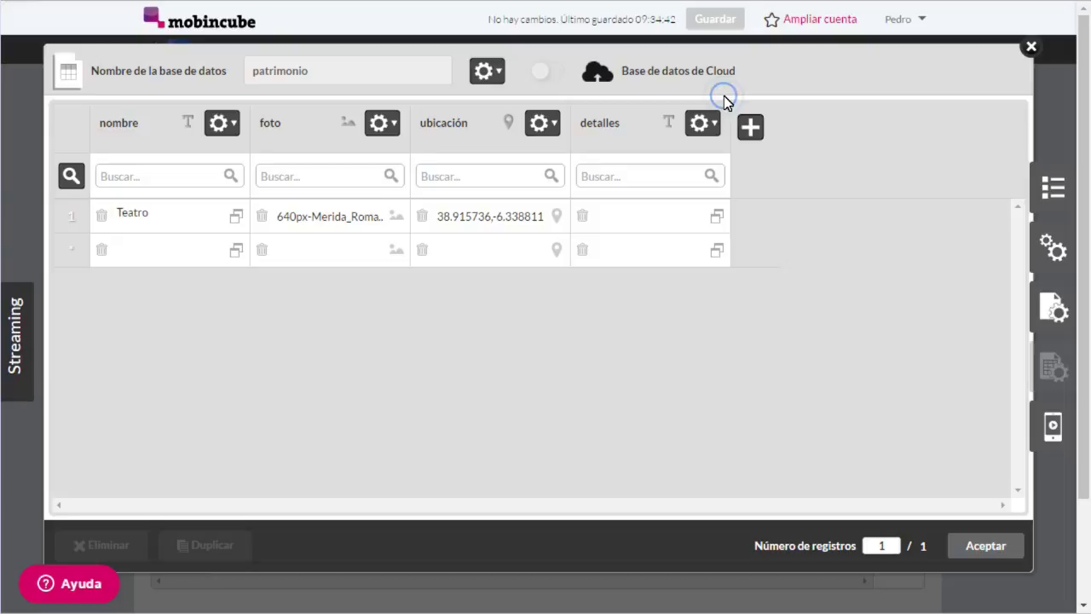
Step: Enter "El Teatro Romano de Mérida fue construido en tiempos de Augusto." in the Teatro record's detalles
left_click(622, 218)
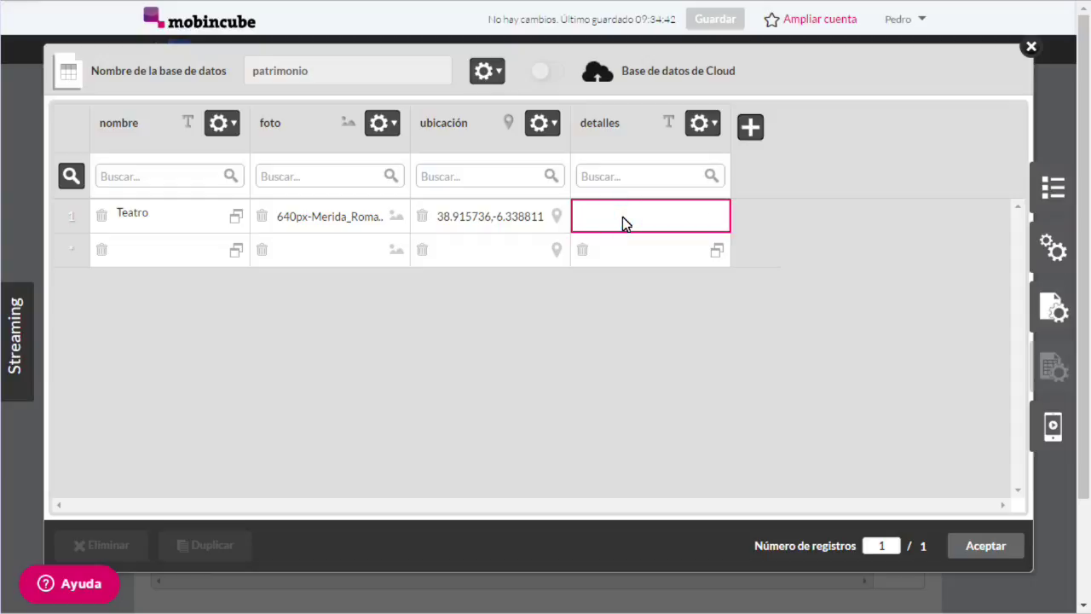
left_click(625, 309)
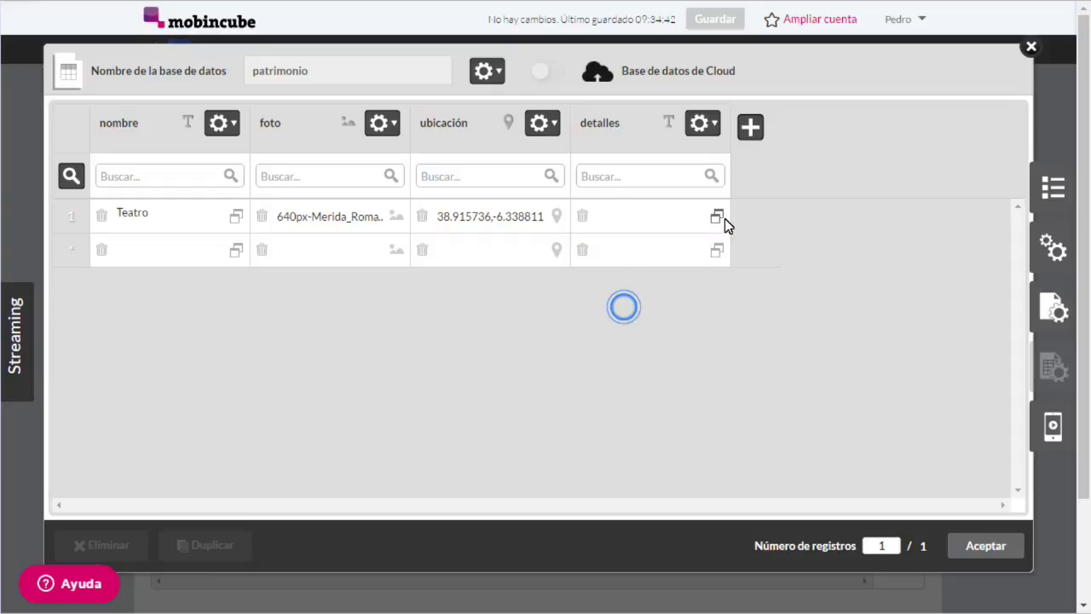
left_click(717, 217)
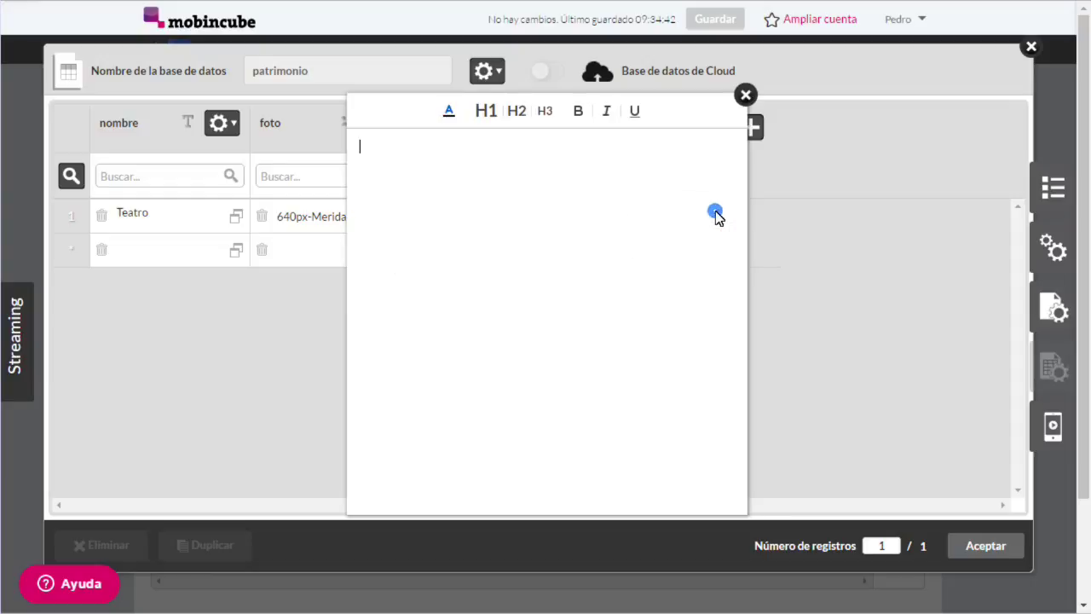
left_click(617, 228)
type("El Teatro Romano de Mérida")
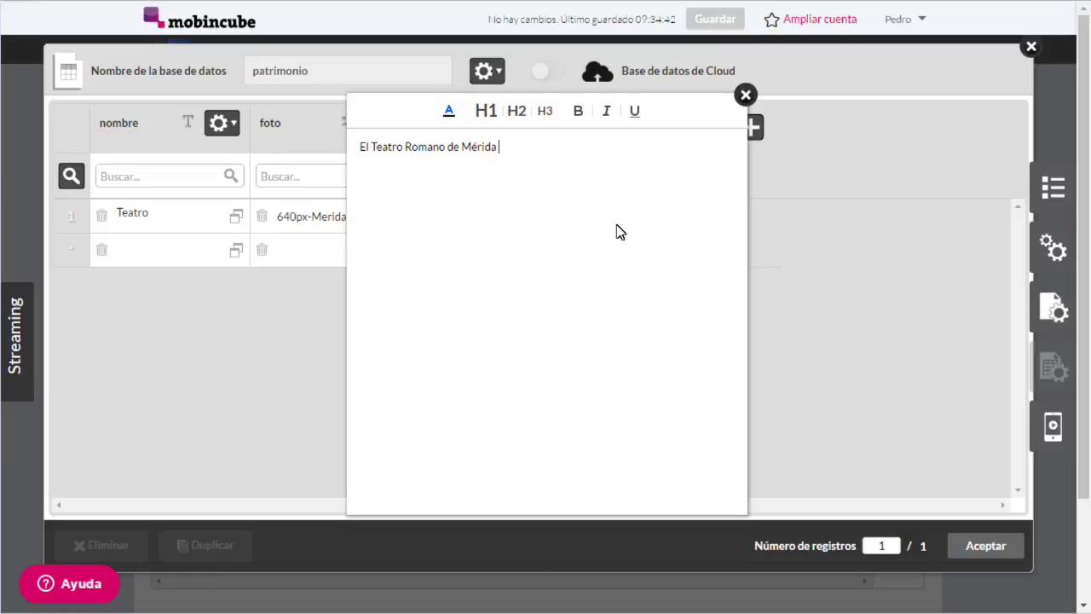
type(" fue construido en tiempos de")
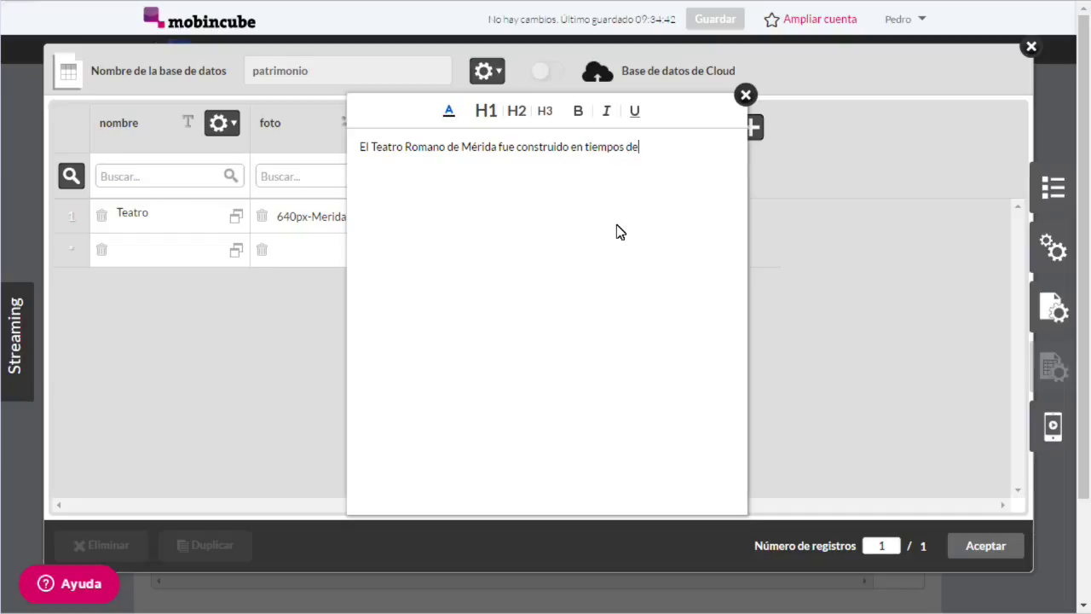
type(" Augusto. E")
key("BackSpace")
Step: Add "Tiene capacidad para unas 3.500 personas, aunque en época romana podría albergar hasta unas 5.000." to the Teatro record's detalles
type("Tiene capacidad para unas")
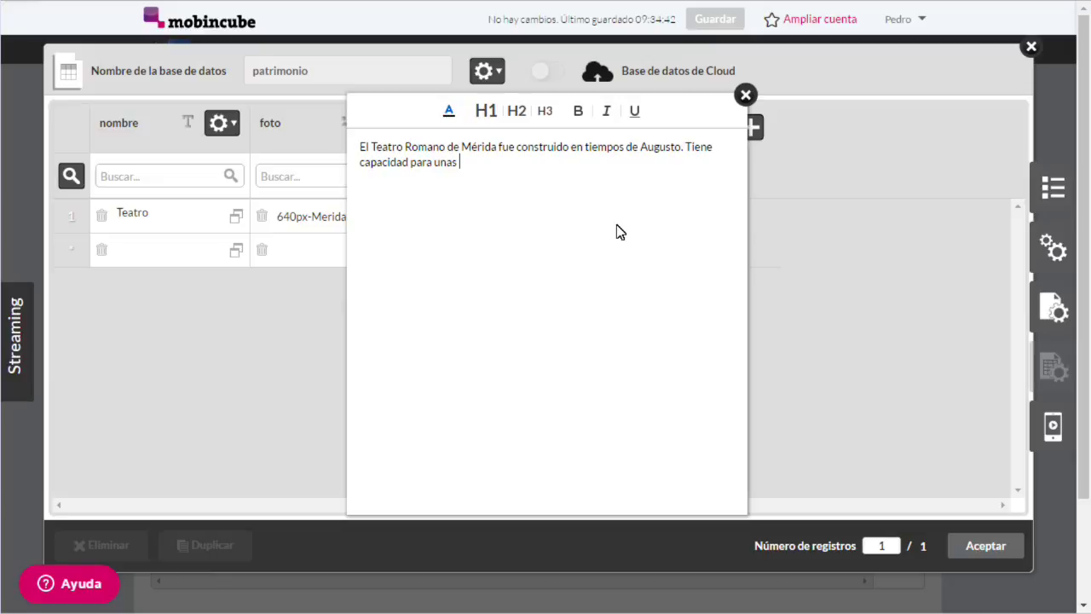
type(" 3.500 personas, aunque en")
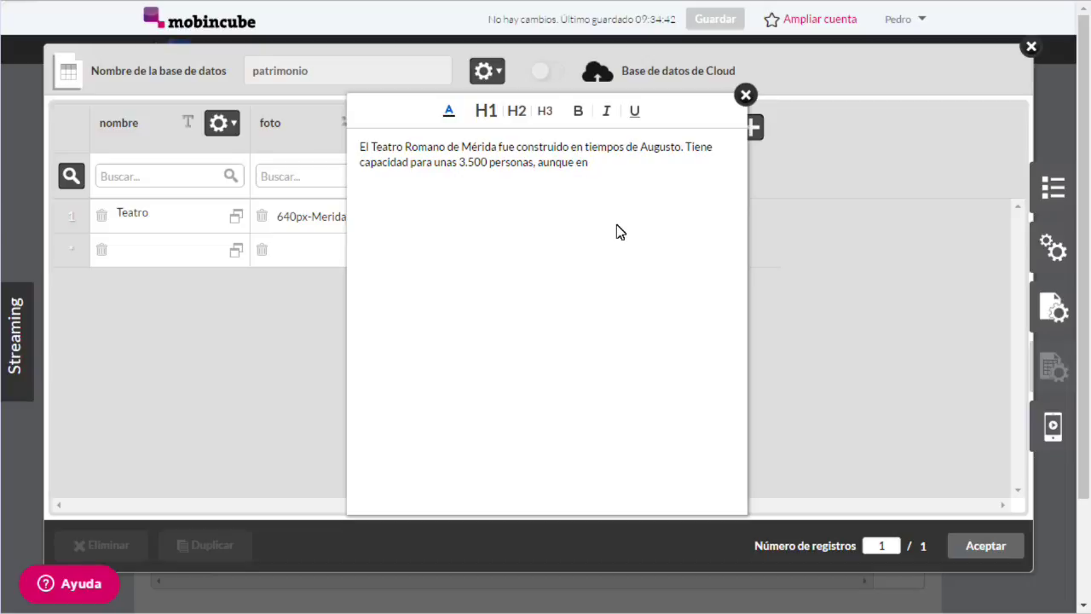
type(" época romana podría albergar has")
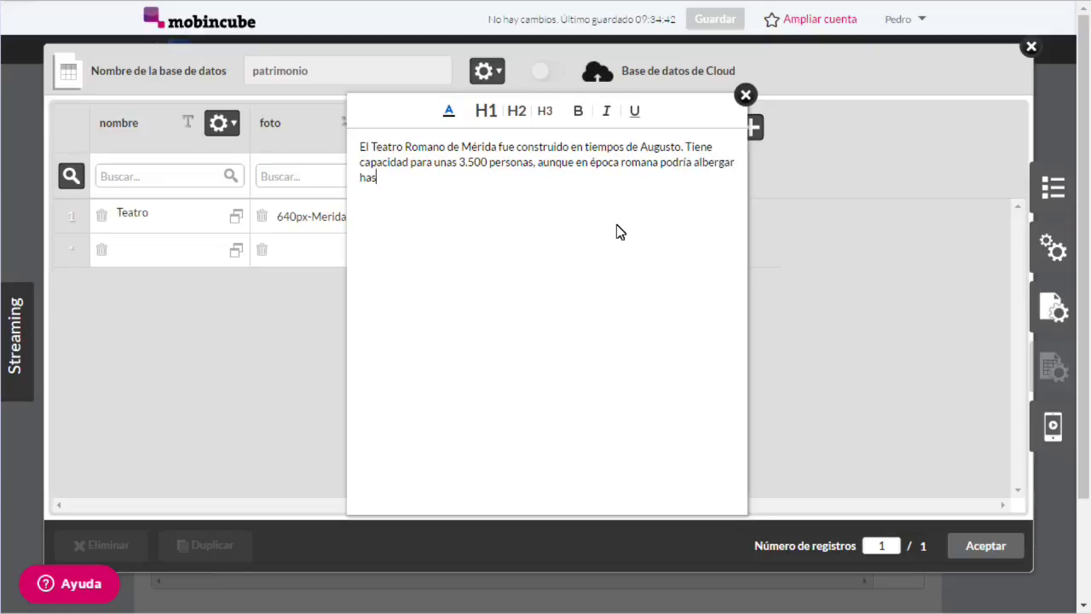
type("ta unas 5.000.")
left_click(746, 95)
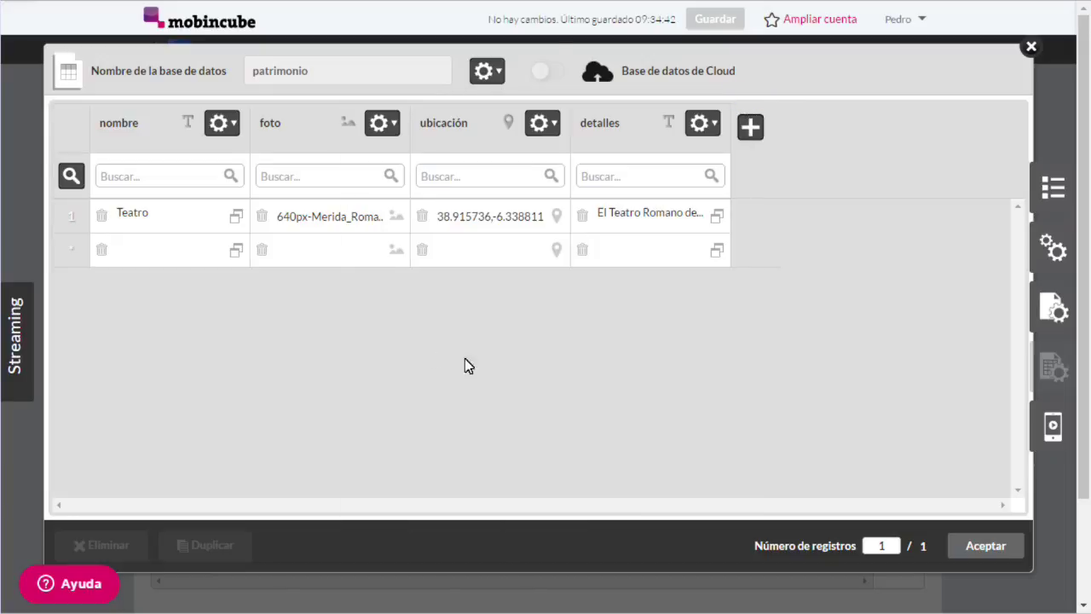
Step: Add a second record with the nombre Puente romano and select the Puente_Romano image as its foto
left_click(193, 256)
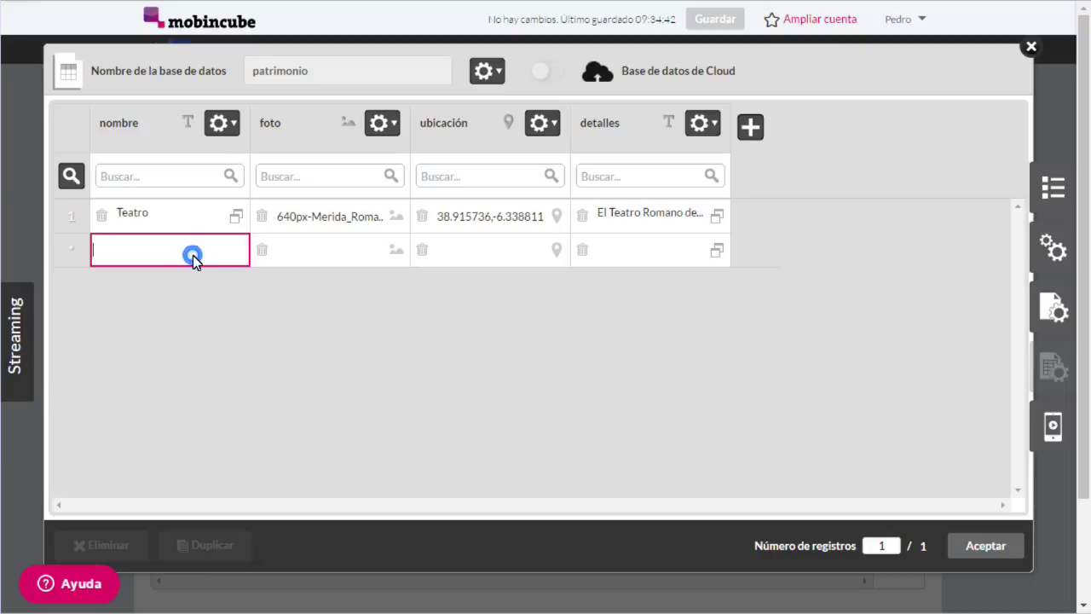
type("Puente")
key("BackSpace")
key("BackSpace")
key("BackSpace")
key("BackSpace")
type("ente romano")
left_click(313, 305)
left_click(397, 249)
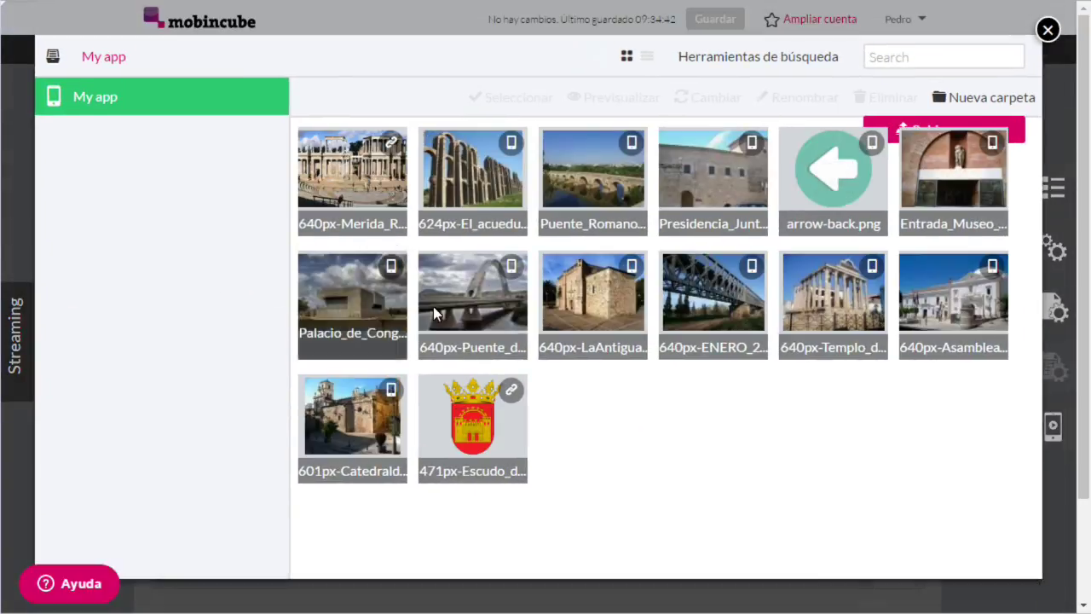
left_click(551, 221)
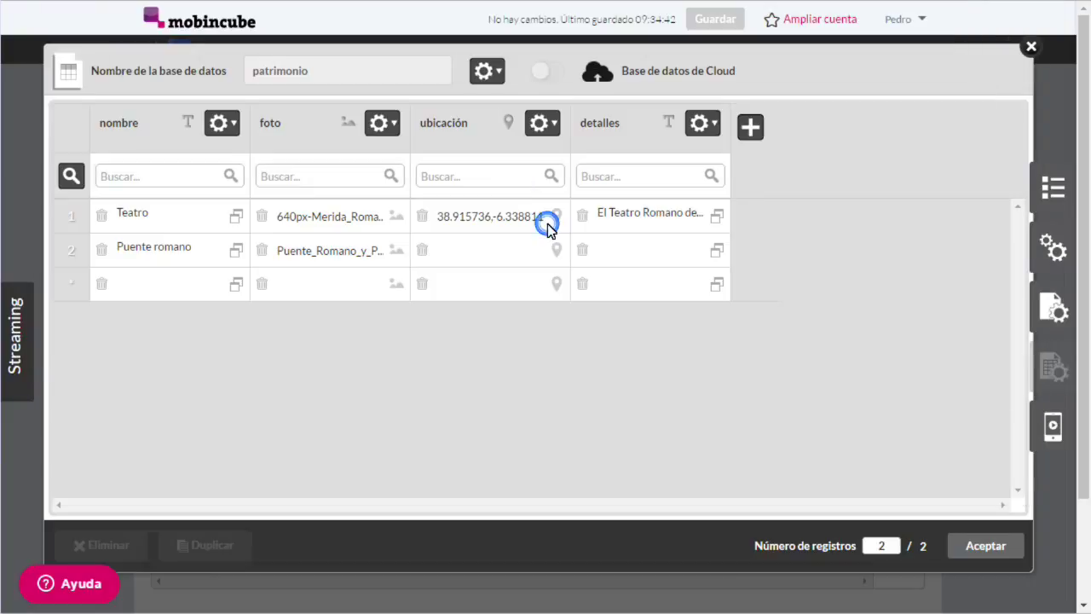
Step: Set the Puente romano record's ubicación by placing the map marker on the Puente Romano over the Guadiana in Mérida
left_click(521, 259)
scroll(521, 314, "up", 5)
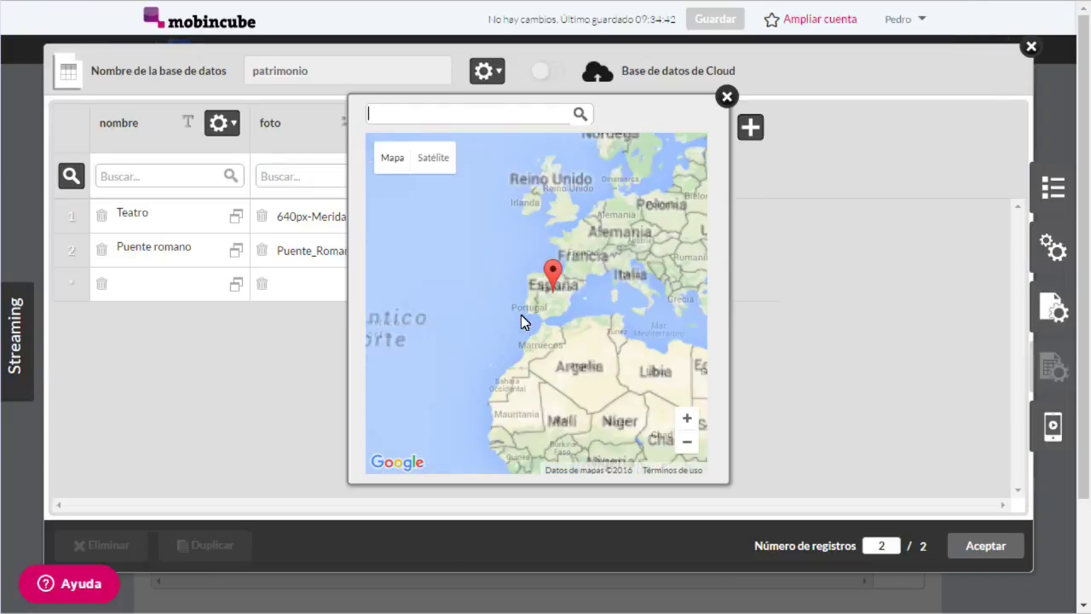
scroll(549, 328, "up", 6)
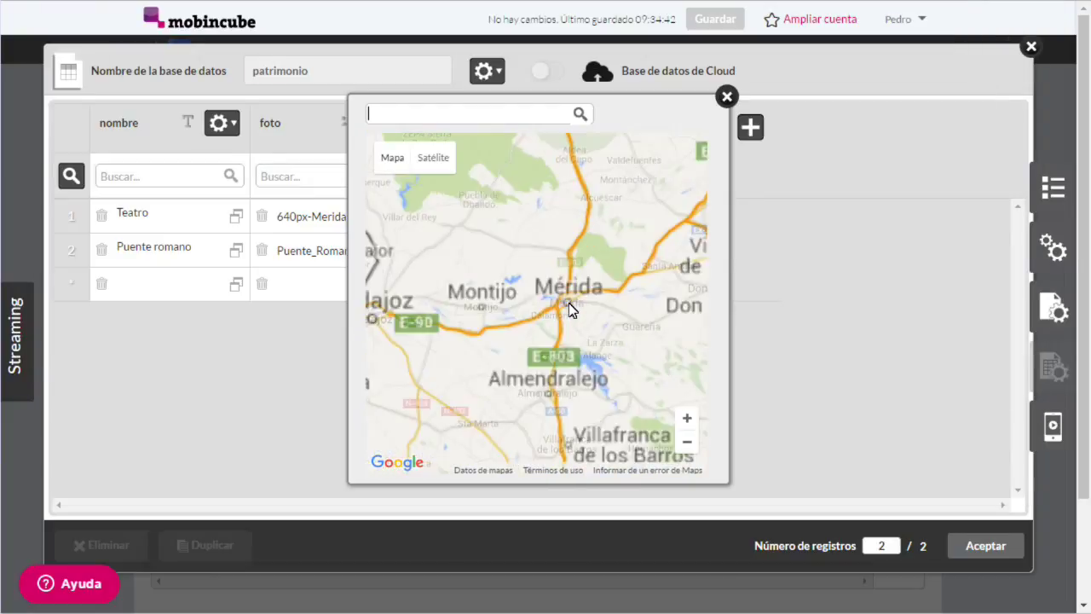
scroll(554, 320, "up", 4)
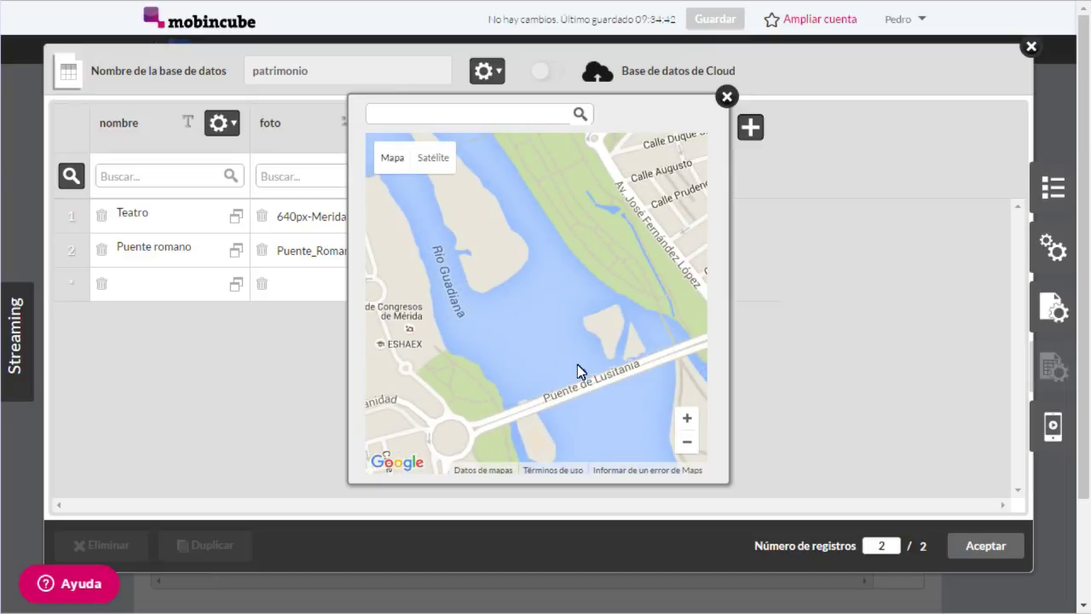
left_click_drag(577, 371, 485, 161)
left_click_drag(578, 322, 521, 265)
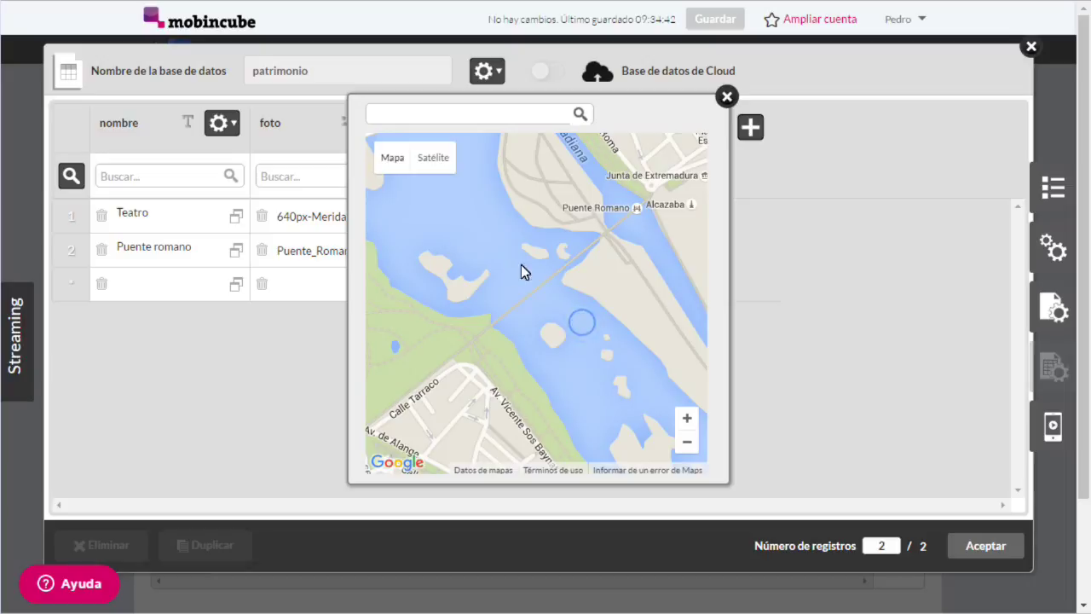
left_click(584, 249)
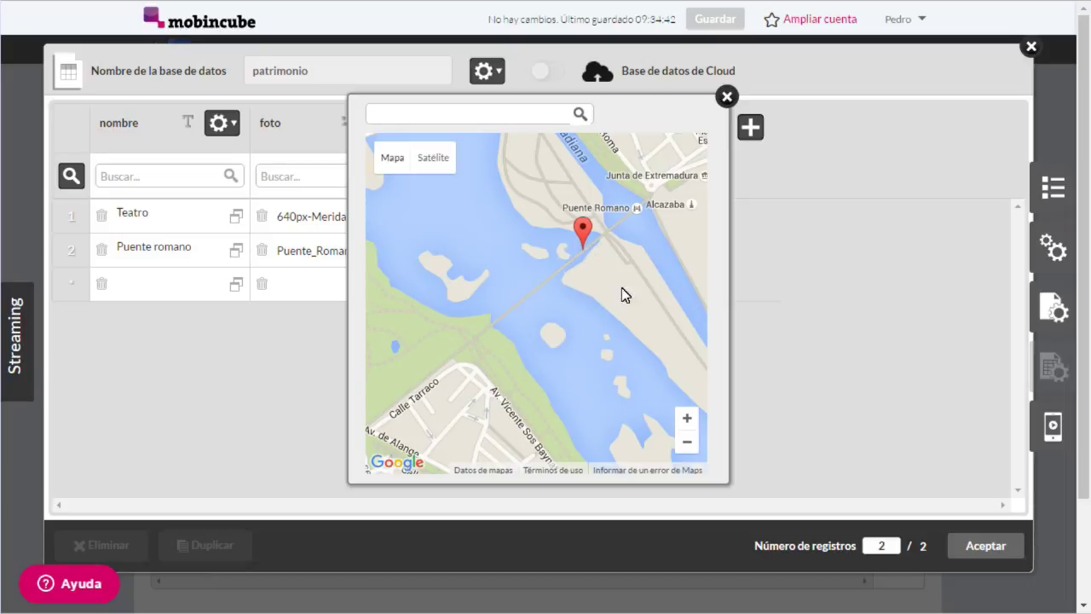
left_click(729, 97)
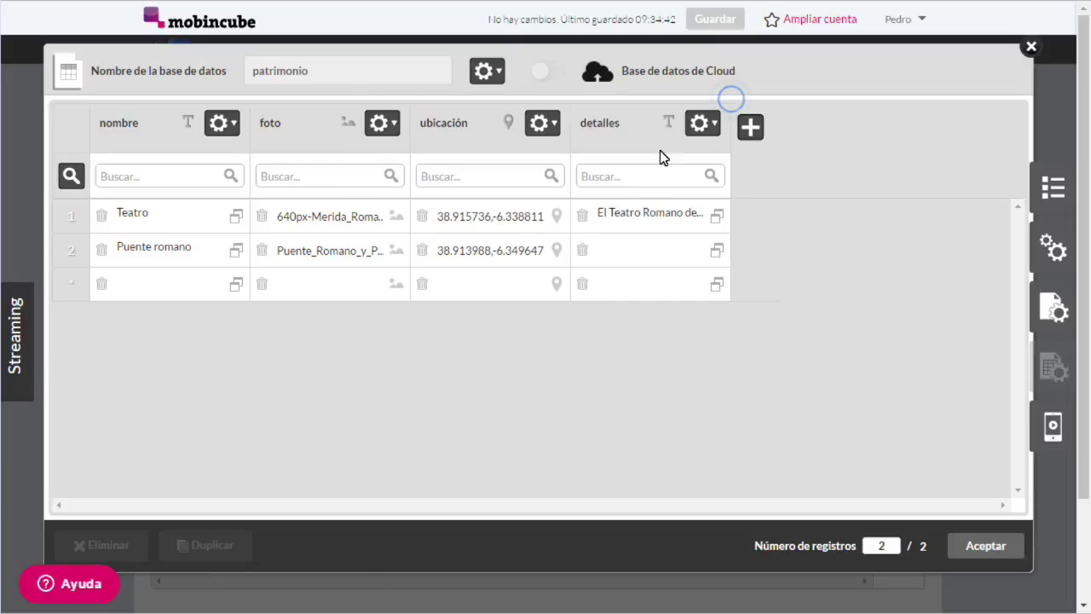
Step: Enter "El puente romano de Mérida es el puente romano más largo del mundo alcanzando más de 800 metros de longitud." in the Puente romano record's detalles
left_click(636, 263)
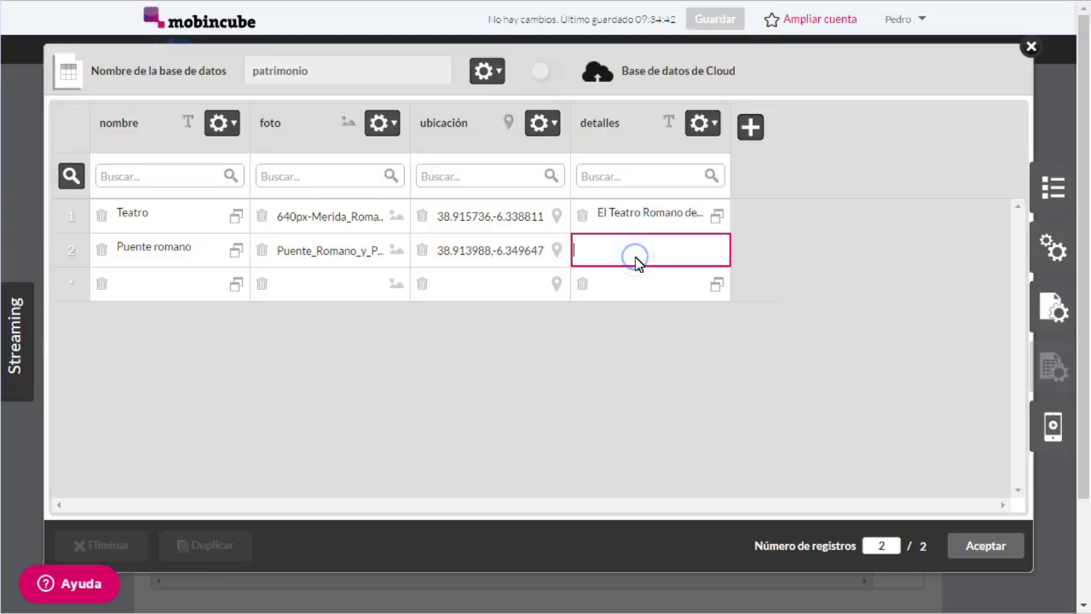
left_click(711, 327)
left_click(661, 249)
type("El puente romano de Mérida es el puento romano")
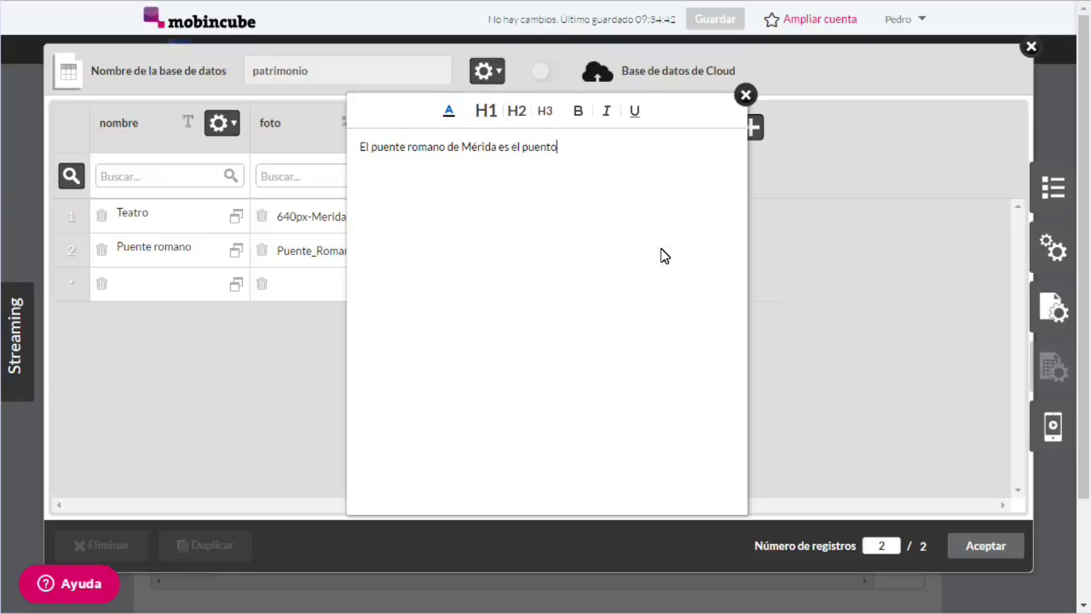
key("BackSpace")
key("BackSpace")
key("BackSpace")
key("BackSpace")
key("BackSpace")
key("BackSpace")
key("BackSpace")
key("BackSpace")
key("BackSpace")
type("te romano más largo del mundo")
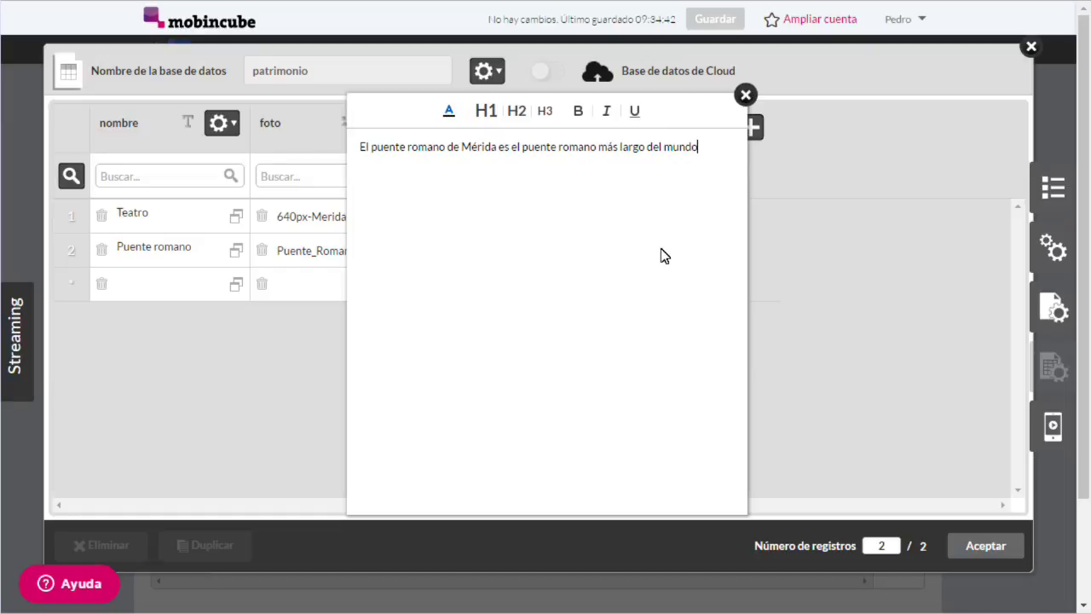
type(" alcanzando más de 800 ")
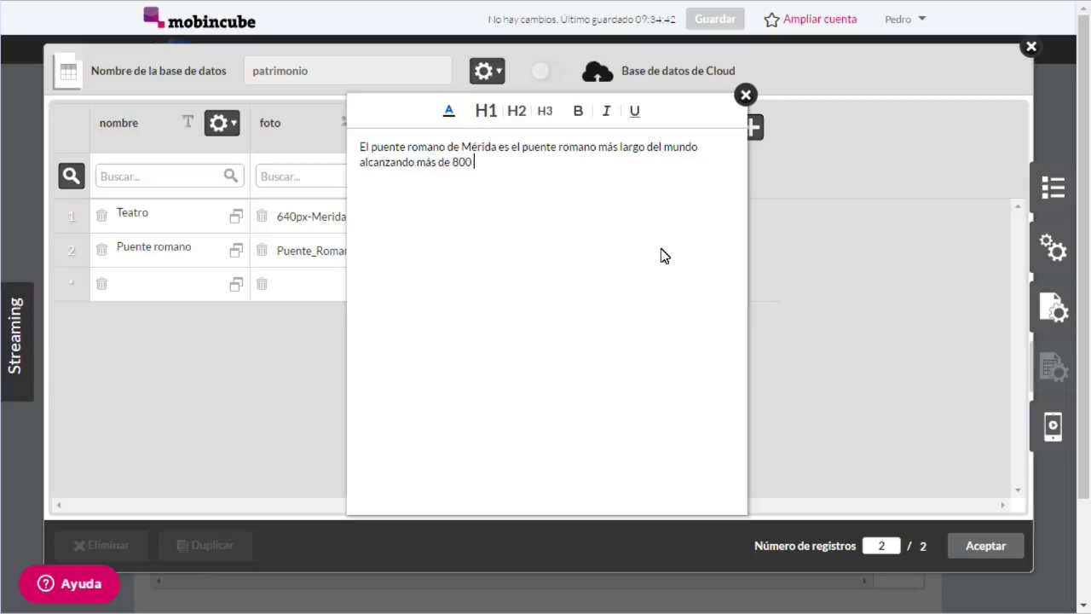
type("metros de longitud.")
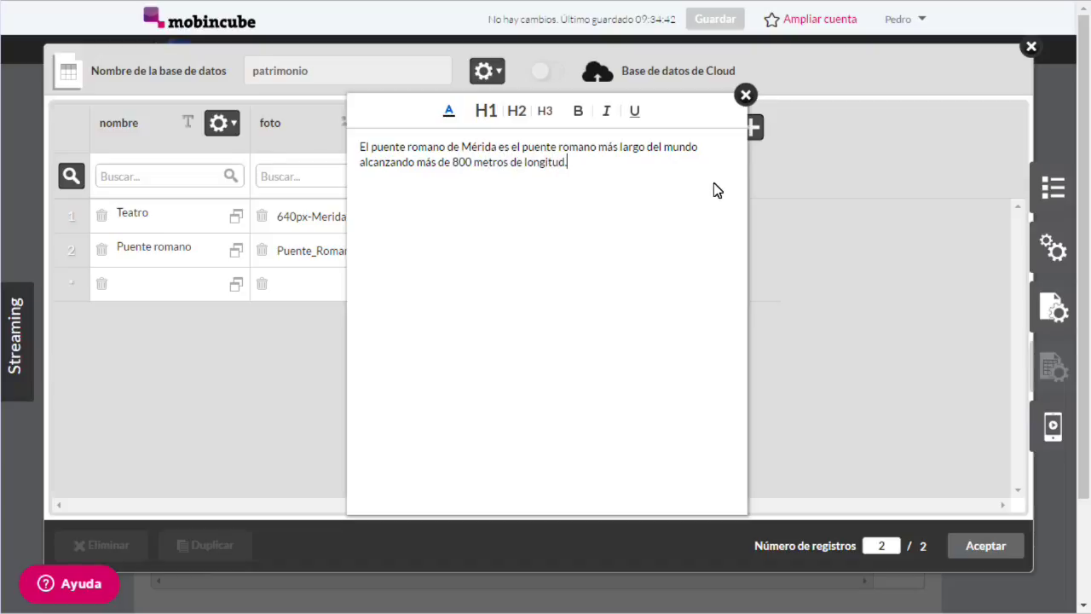
left_click(746, 95)
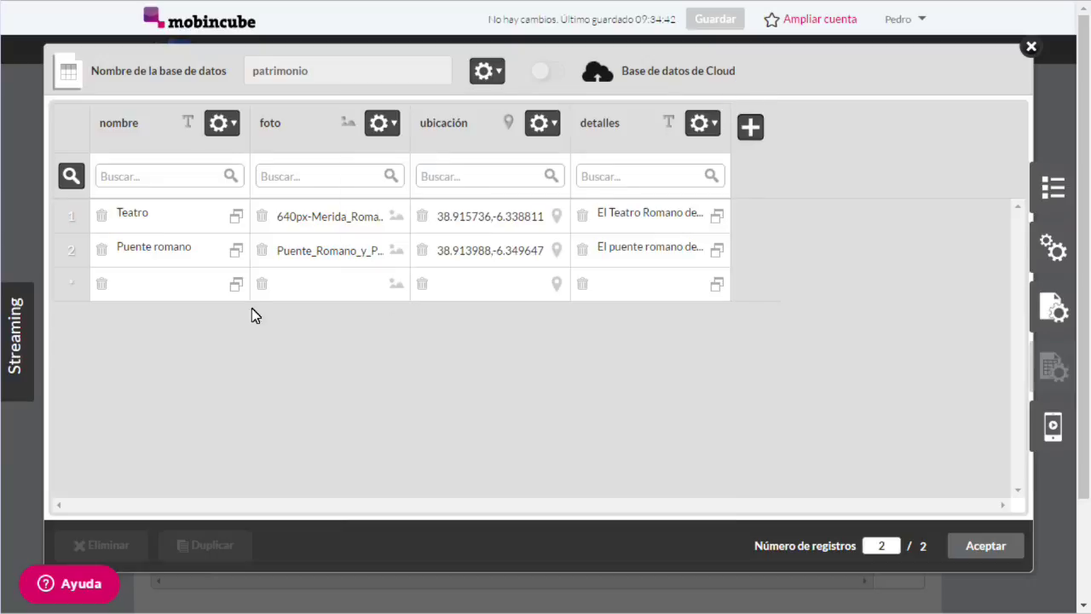
Step: Add a third record with the nombre Concatedral de Santa María and select the 601px-Catedral image as its foto
left_click(168, 285)
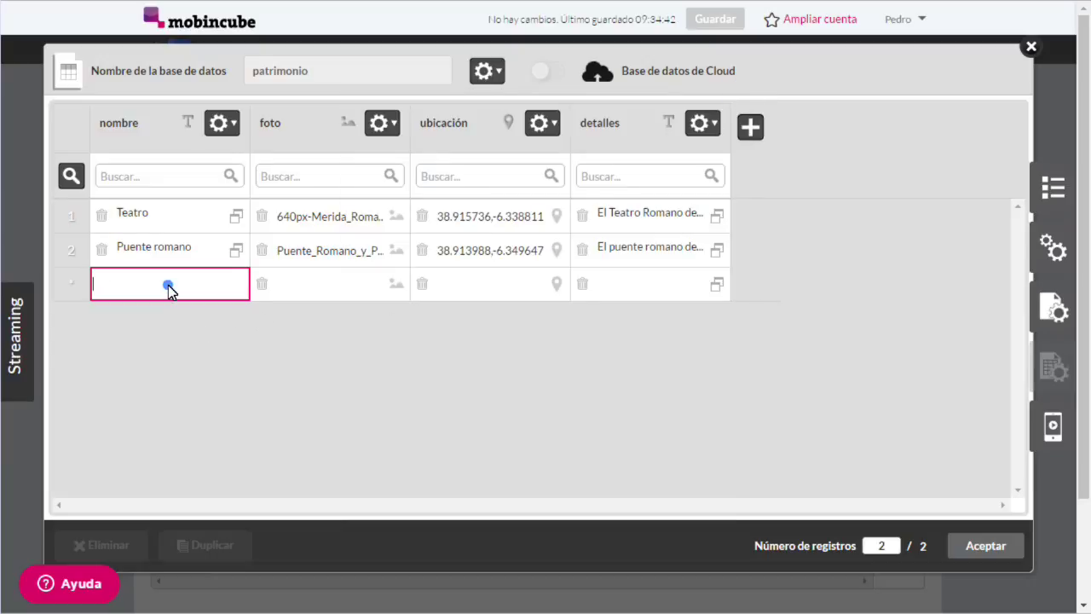
type("Concatedral de Santa María")
left_click(327, 369)
left_click(397, 284)
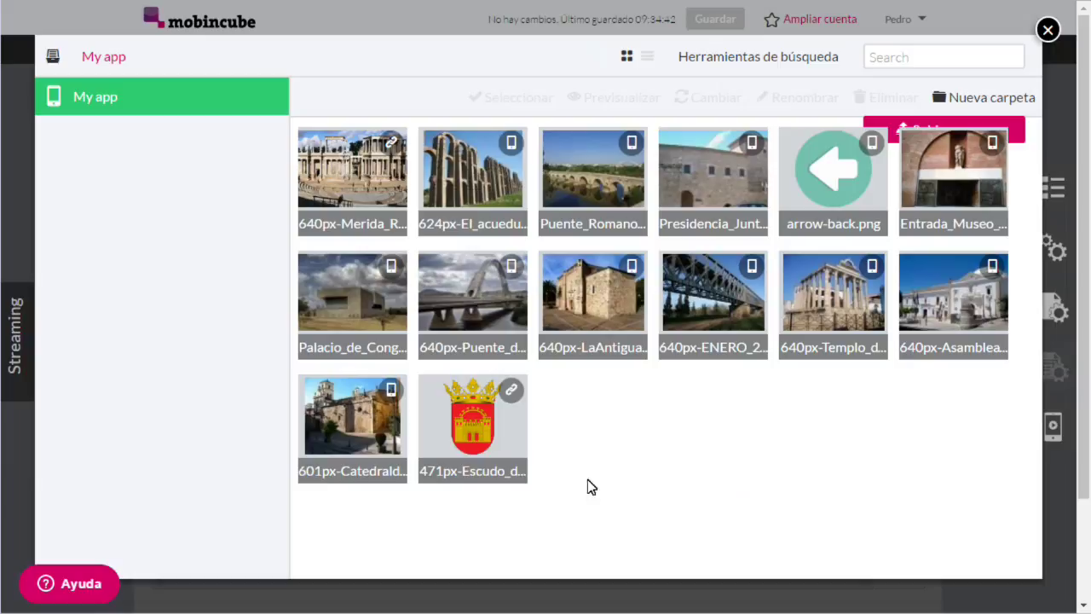
left_click(305, 463)
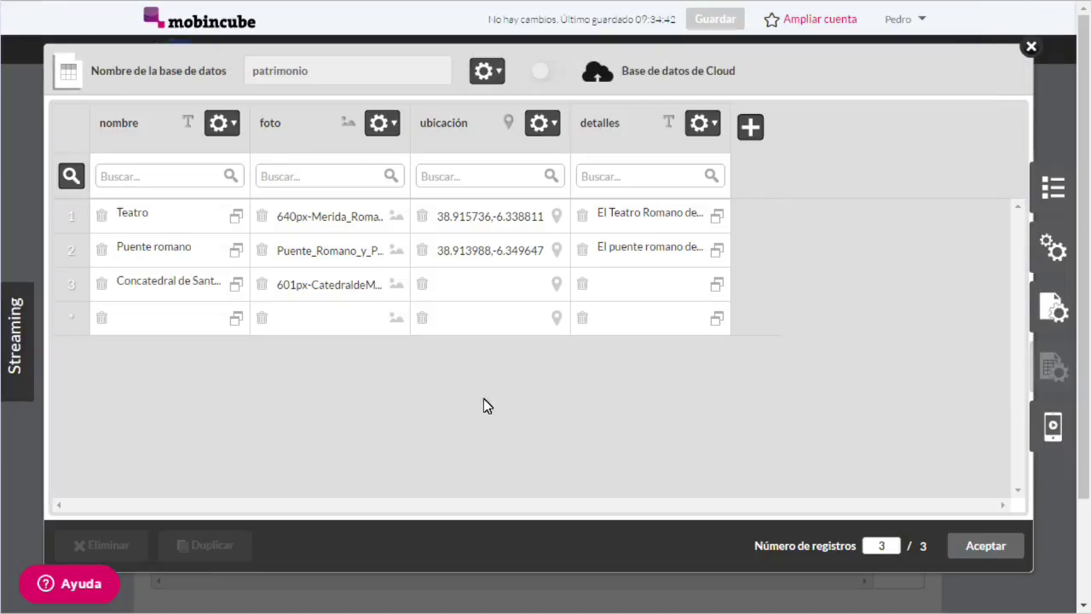
Step: Set the Concatedral record's ubicación by placing the map marker on the church beside Plaza de Santa María in Mérida
left_click(555, 285)
scroll(536, 319, "up", 3)
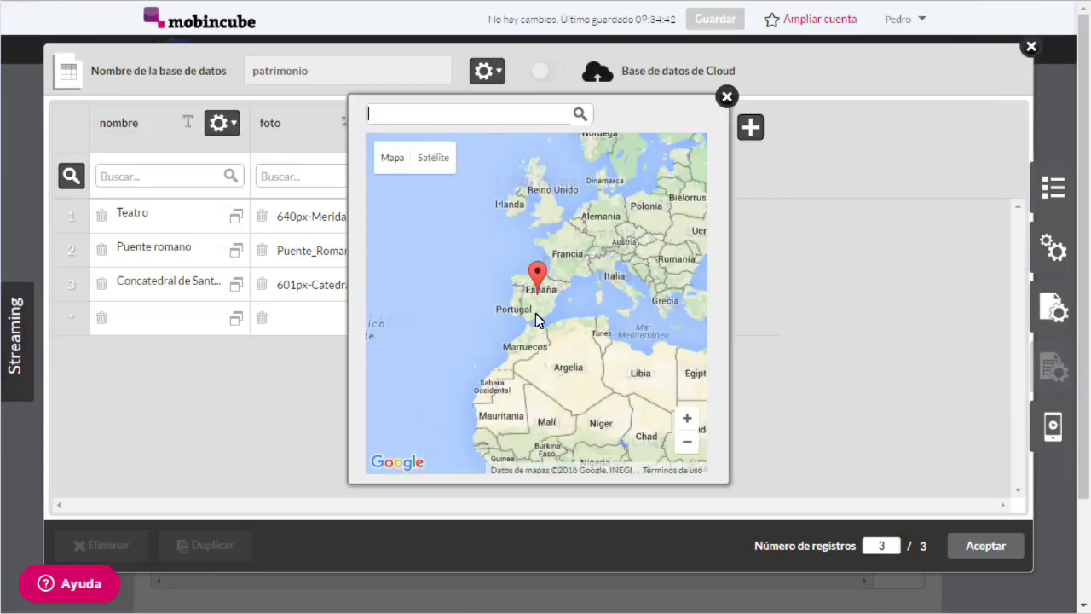
scroll(523, 315, "up", 4)
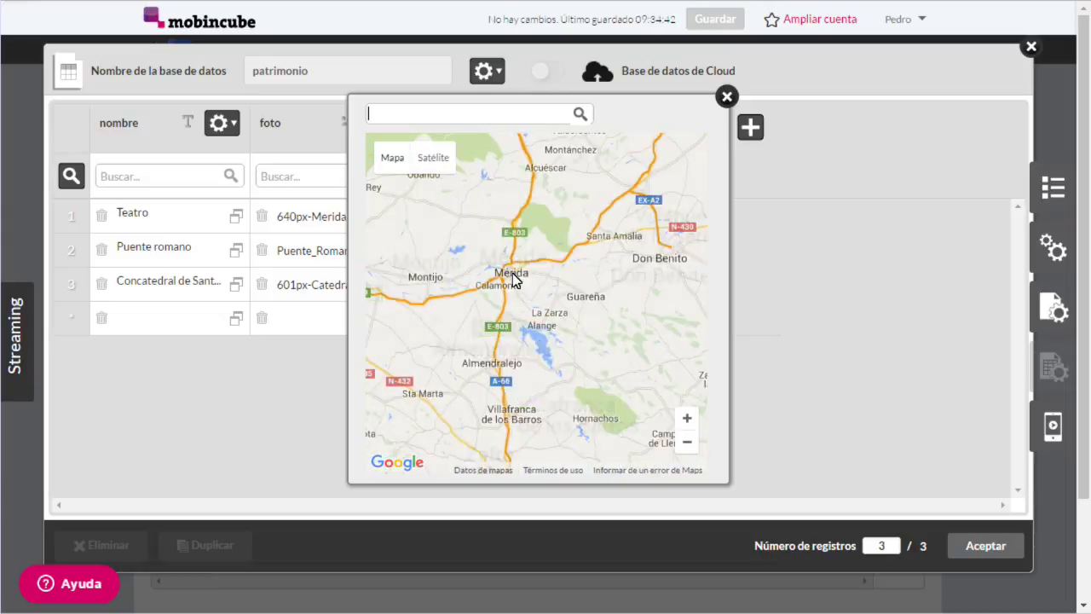
scroll(503, 281, "up", 4)
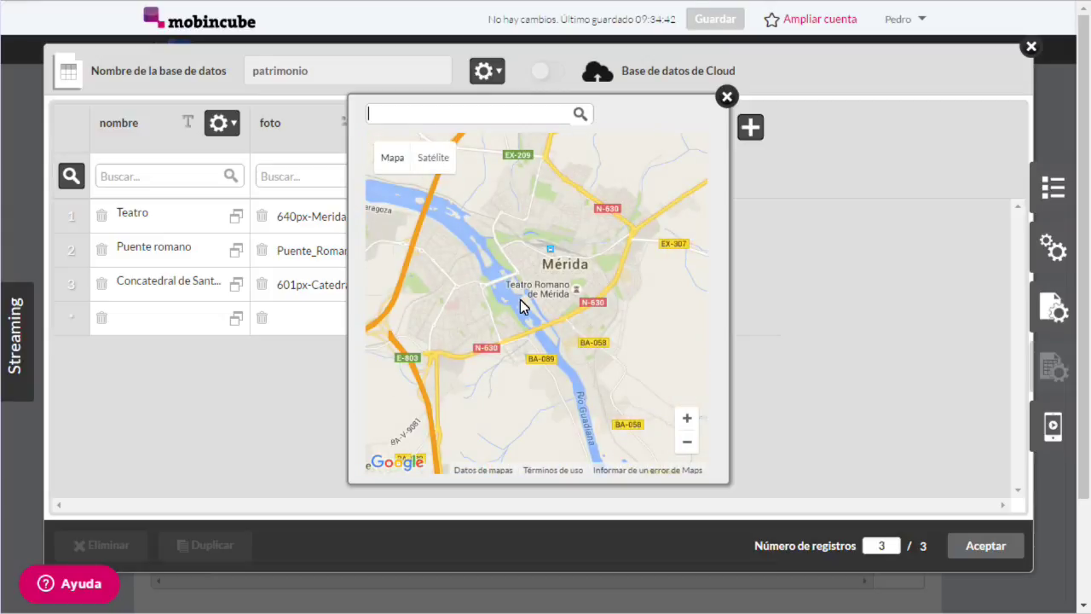
scroll(558, 286, "up", 2)
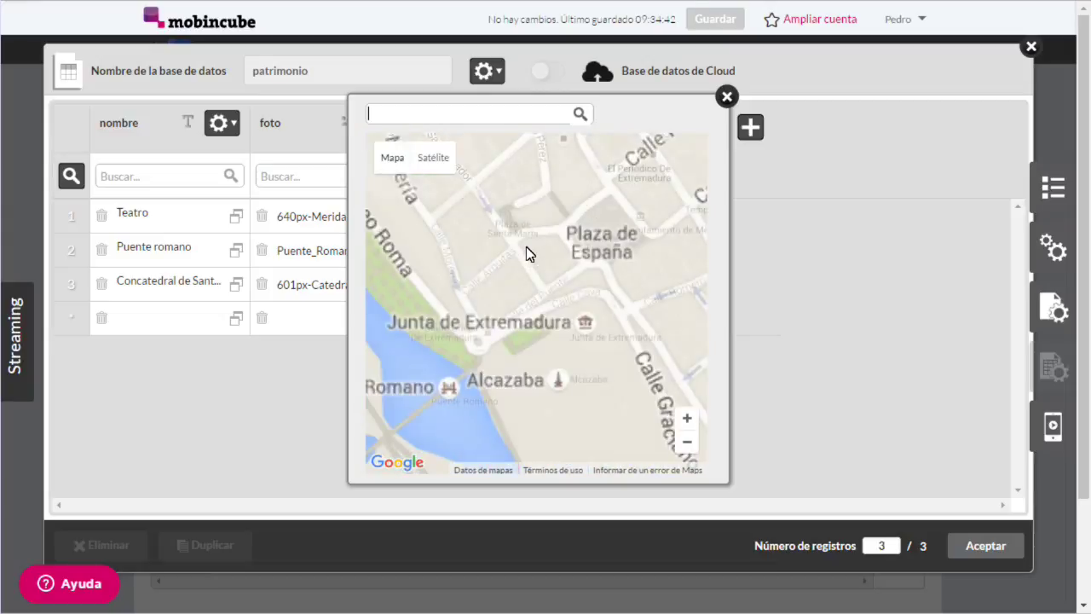
scroll(571, 228, "up", 1)
left_click(522, 196)
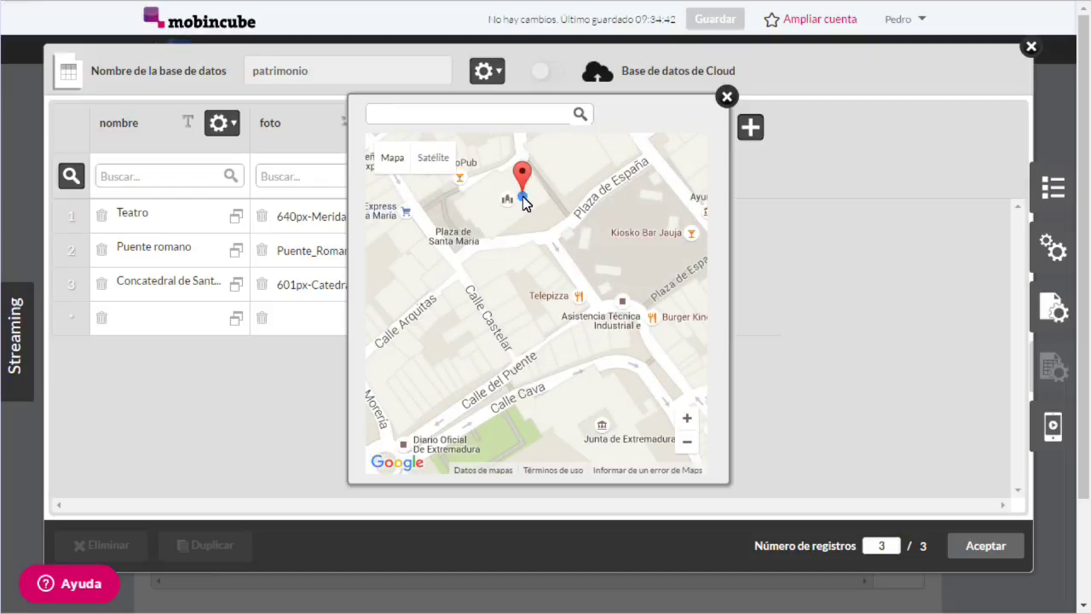
left_click(726, 96)
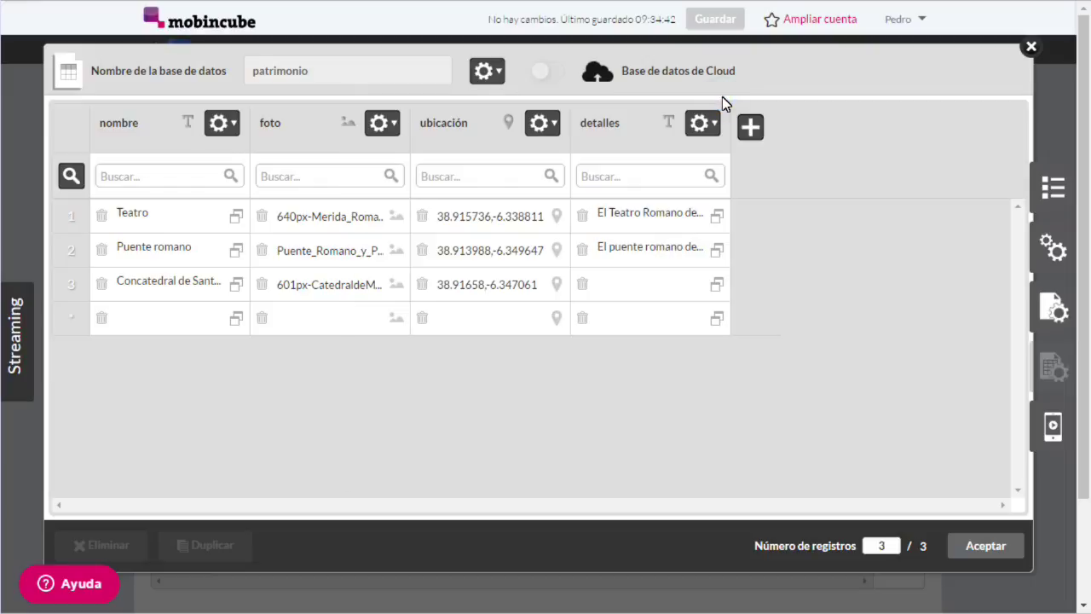
Step: Enter "Iglesia sede del arzobispado Mérida-Badajoz." in the Concatedral de Santa María record's detalles
left_click(716, 288)
left_click(626, 284)
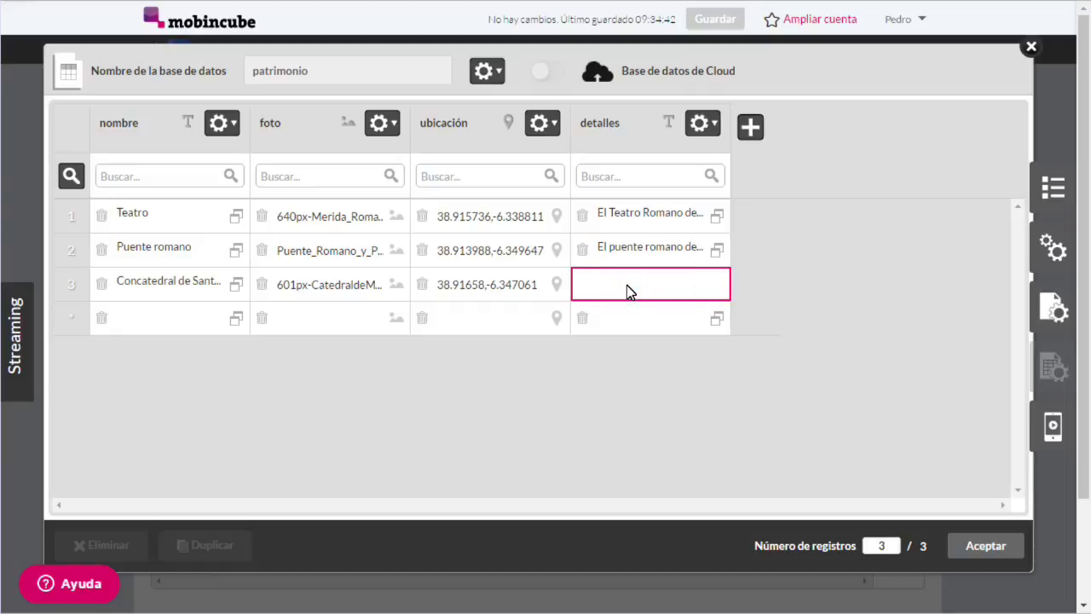
type("Iglesia sede del arzobispado Mérida")
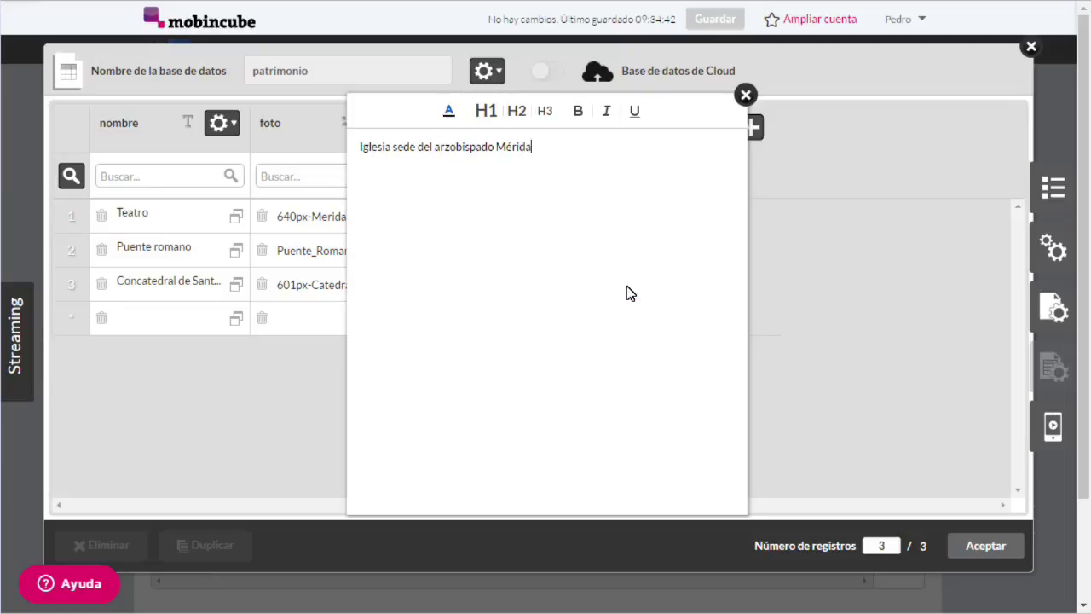
type("-Badajoz.")
left_click(745, 94)
Step: Add a fourth record with the nombre Asamblea de Extremadura and select the 640px-Asamblea image as its foto
left_click(193, 316)
type("Asamblea de E")
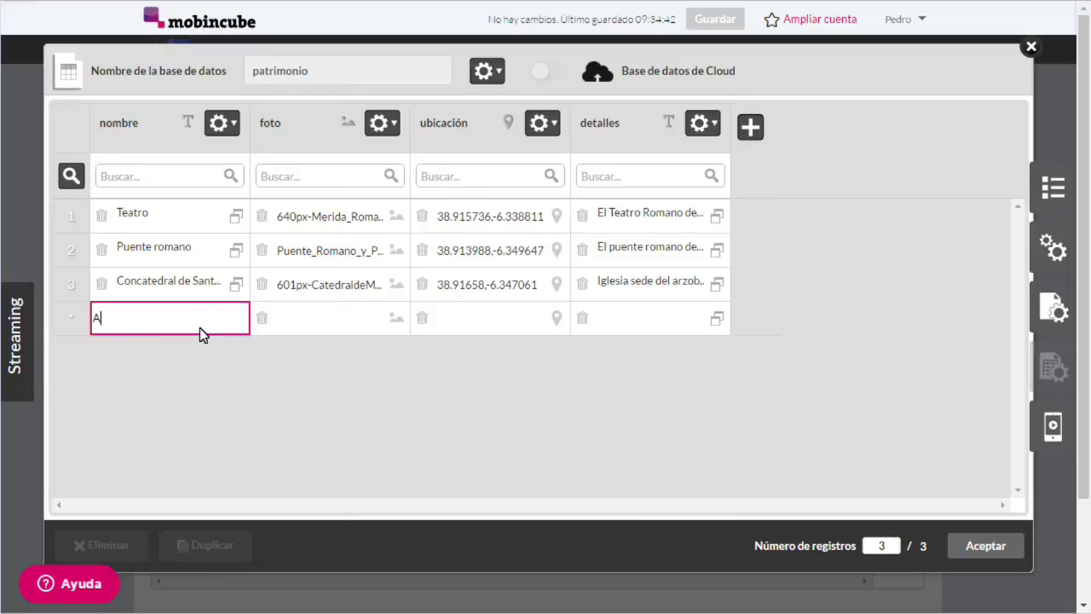
type("xtremadura")
left_click(325, 378)
left_click(388, 322)
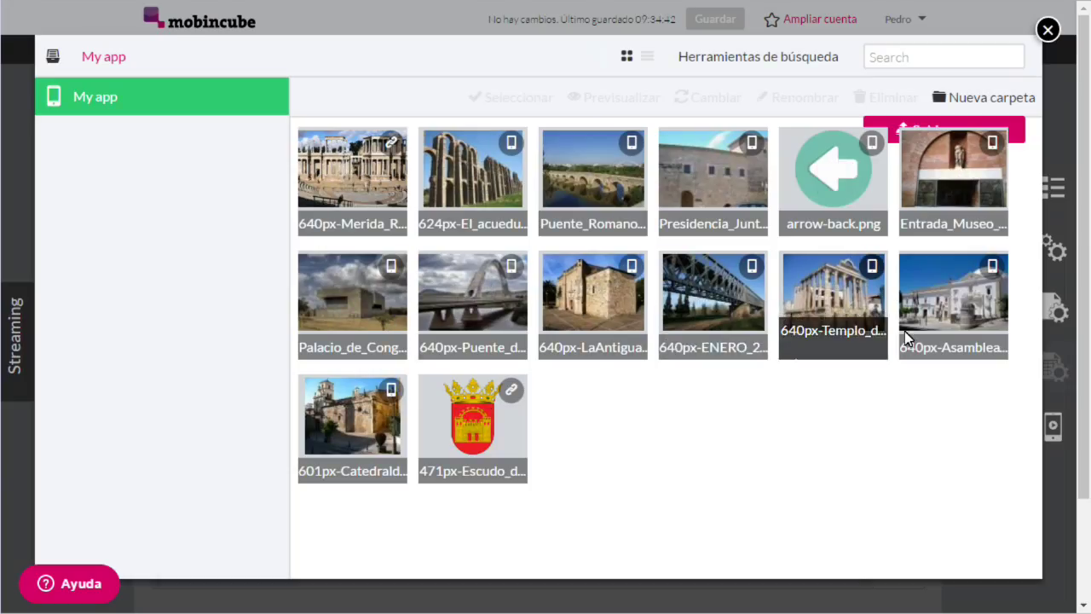
left_click(912, 360)
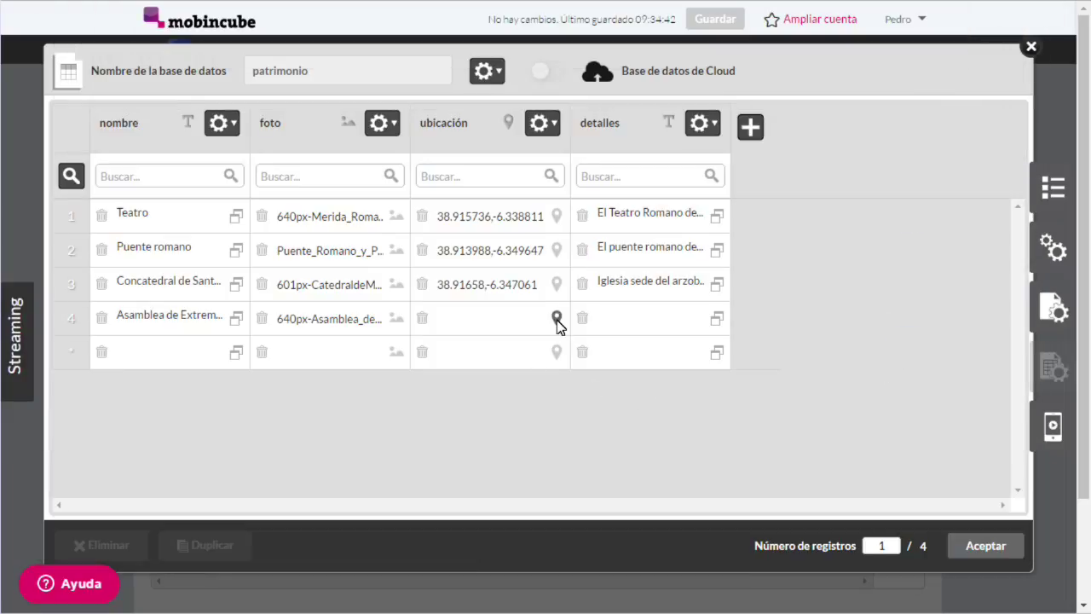
Step: Set the Asamblea record's ubicación by placing the map marker at the Asamblea de Extremadura in Mérida
left_click(557, 320)
scroll(539, 310, "up", 4)
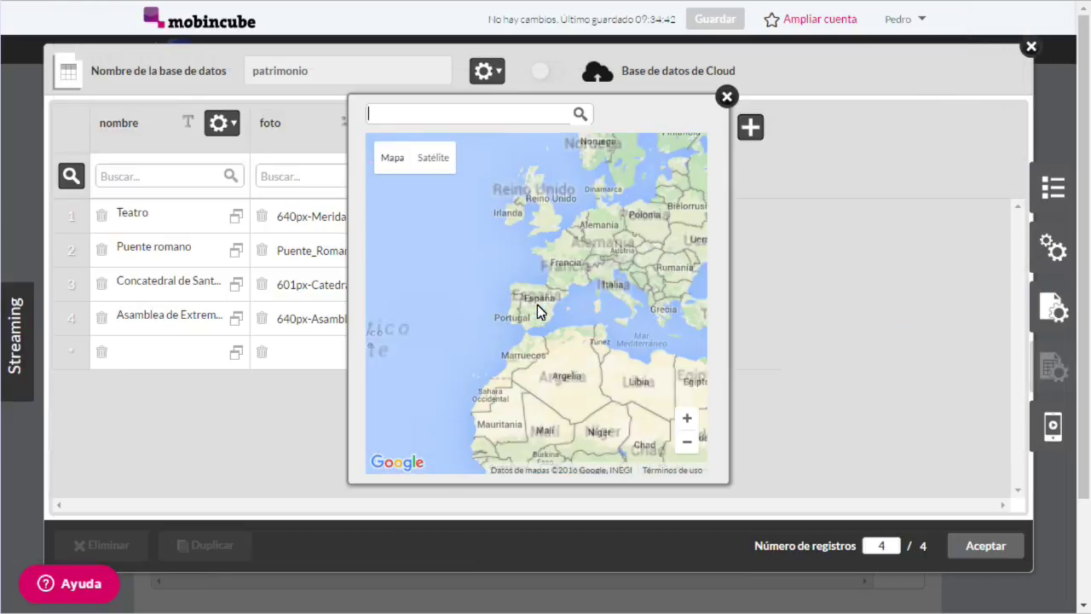
scroll(512, 324, "up", 7)
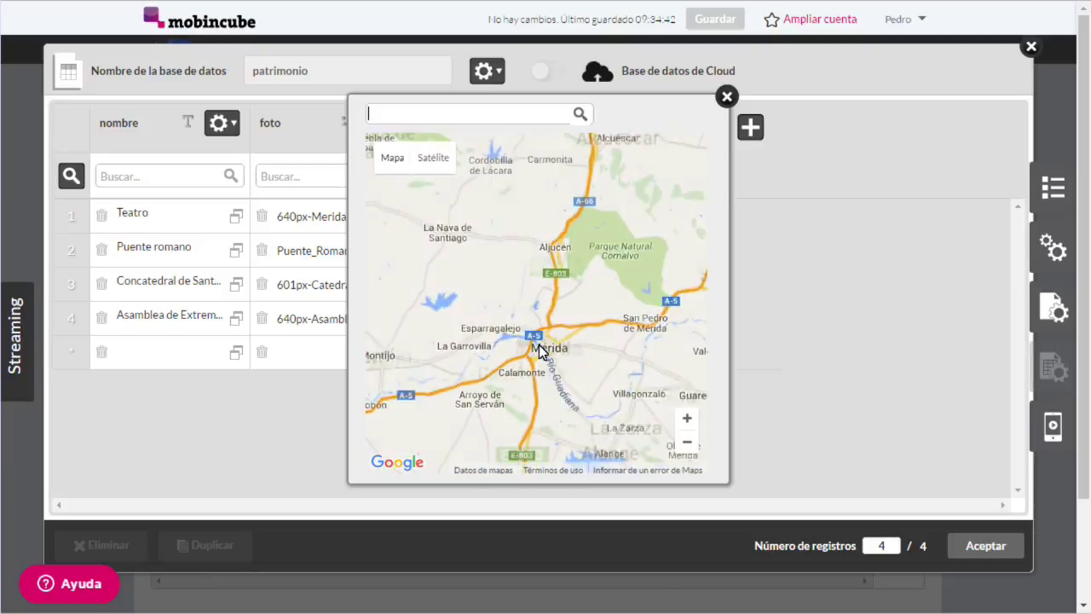
scroll(545, 358, "up", 4)
left_click_drag(644, 388, 465, 308)
scroll(523, 350, "up", 1)
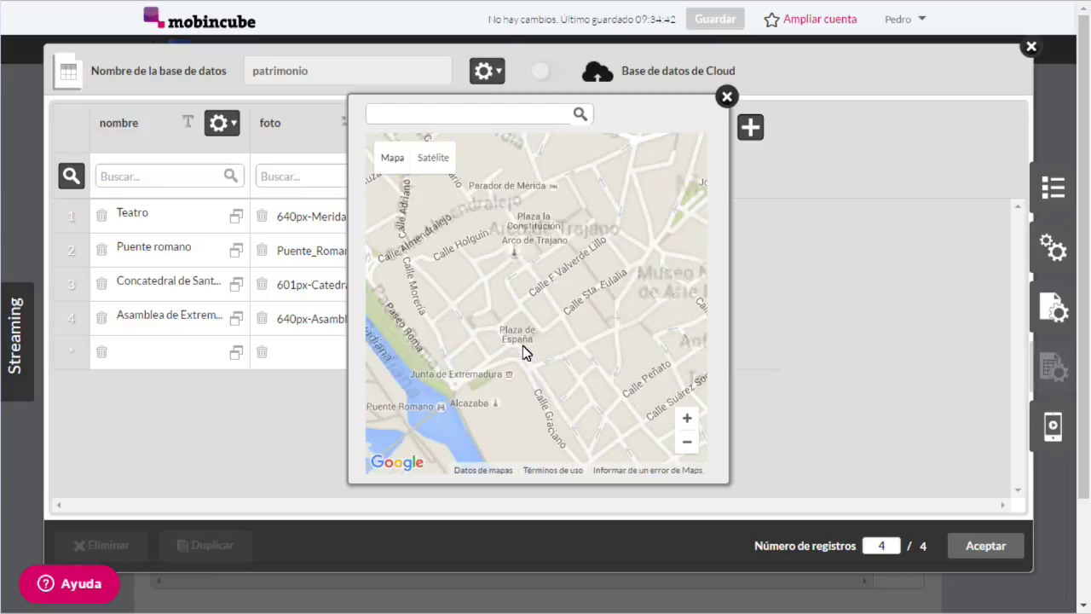
scroll(473, 289, "up", 1)
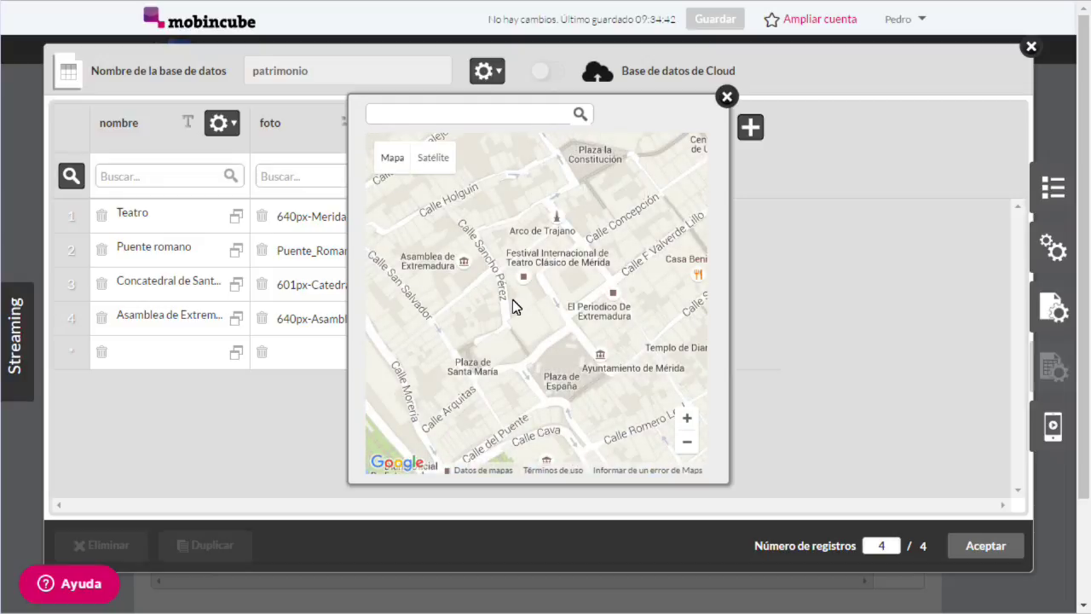
left_click(466, 277)
left_click(727, 97)
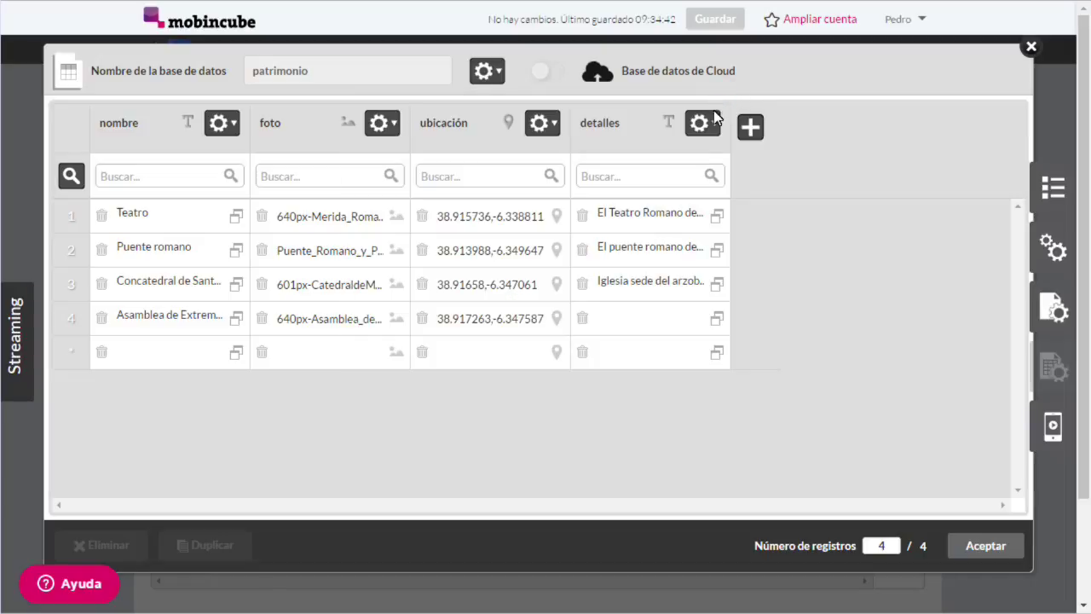
Step: Enter "Sede del parlamento de la Comunidad Autónoma de Extremadura." in the Asamblea de Extremadura record's detalles
left_click(717, 319)
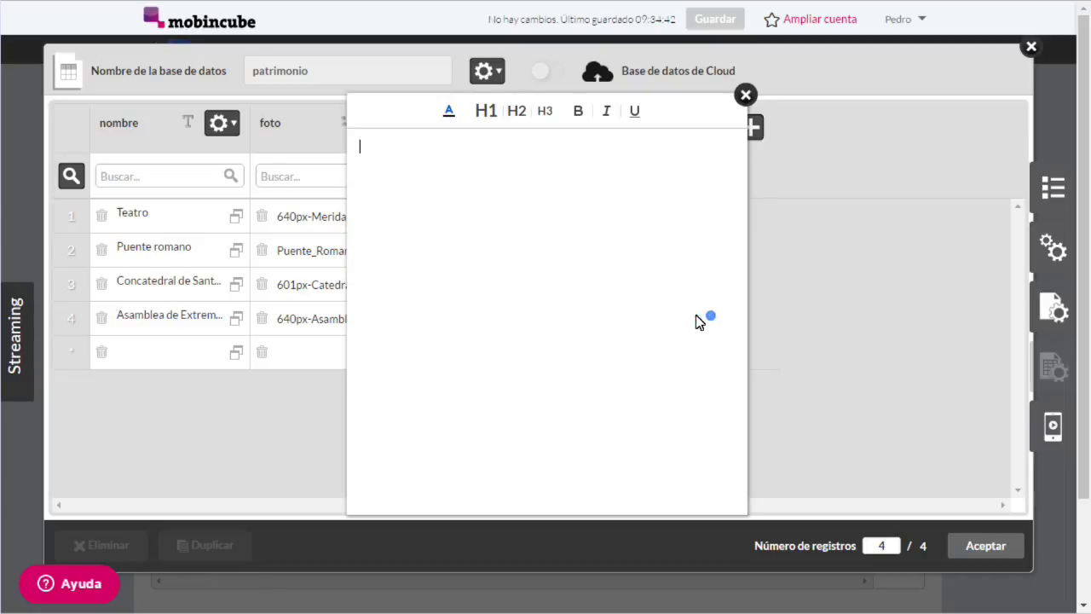
type("Sede del parlamen")
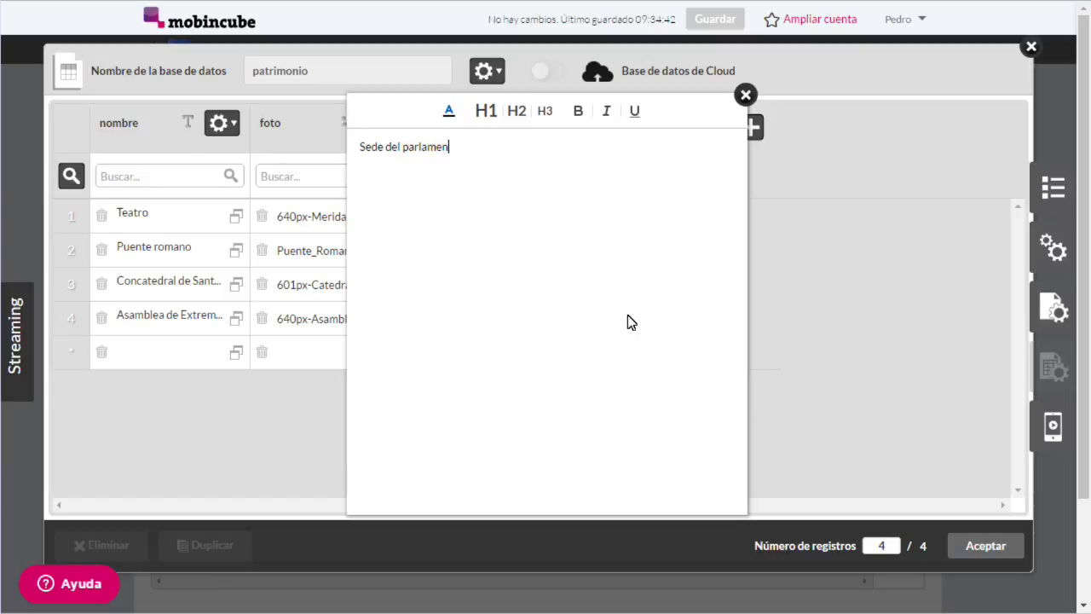
type("to de la Comunidad Aut´nom")
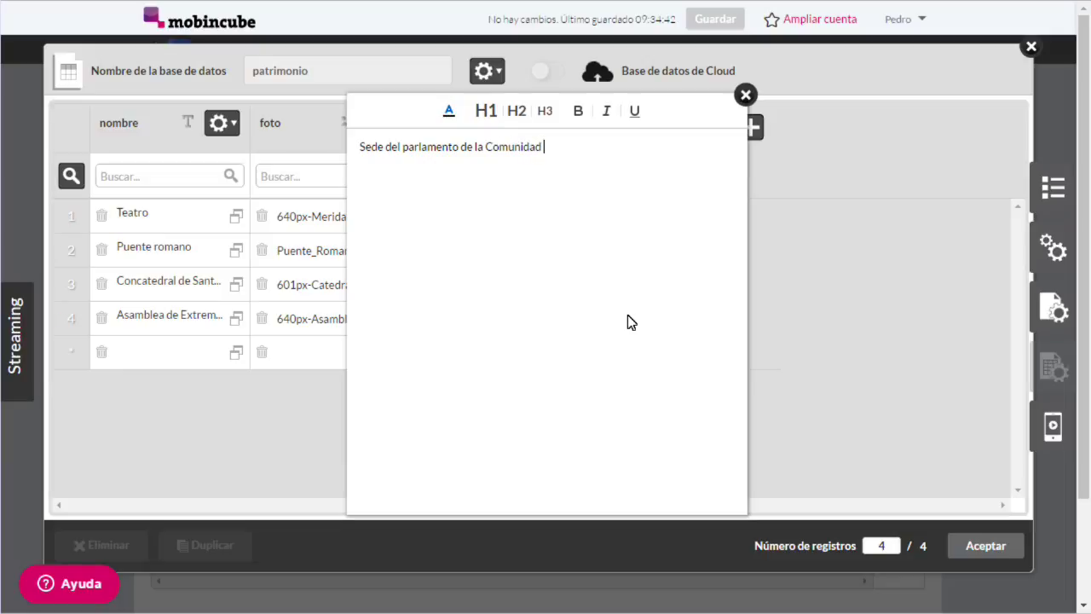
key("BackSpace")
key("BackSpace")
key("BackSpace")
key("BackSpace")
type("ónoma de Extremadura.")
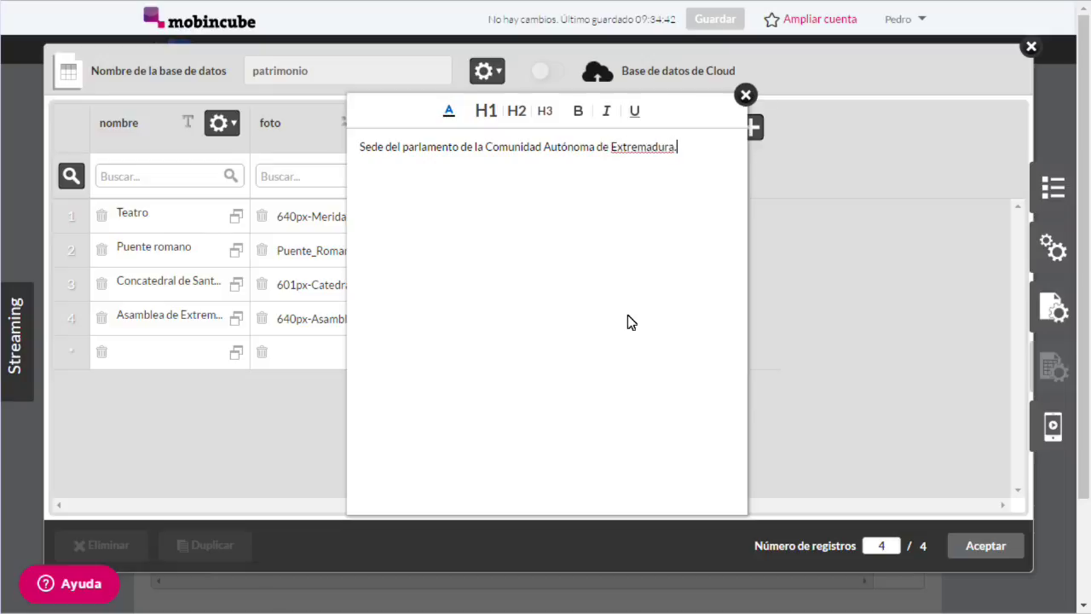
Step: Add a fifth column named época to the patrimonio database
left_click(746, 95)
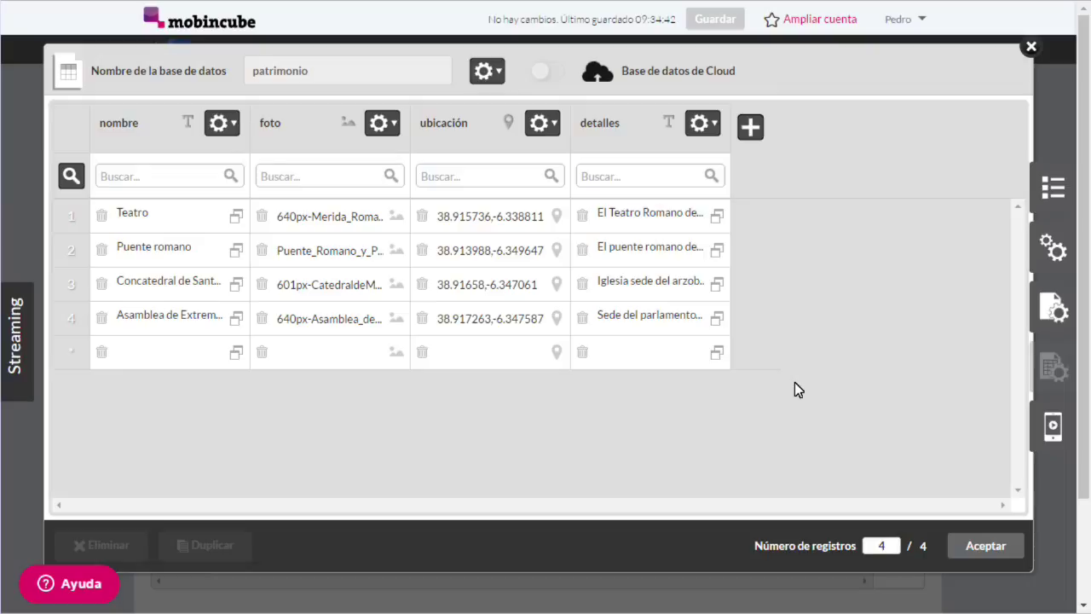
left_click(751, 128)
left_click(785, 127)
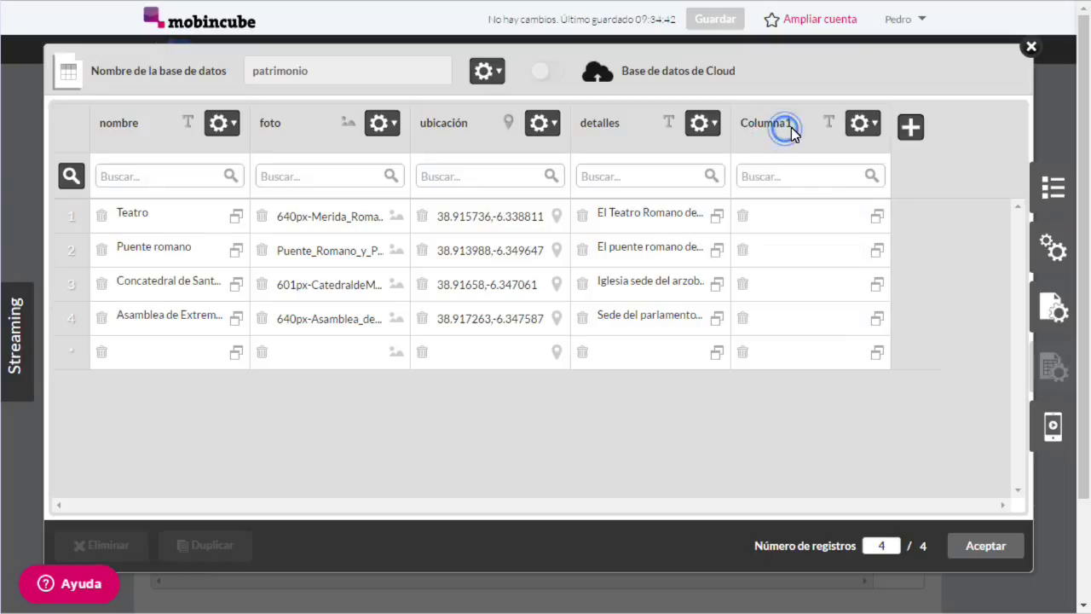
left_click(862, 124)
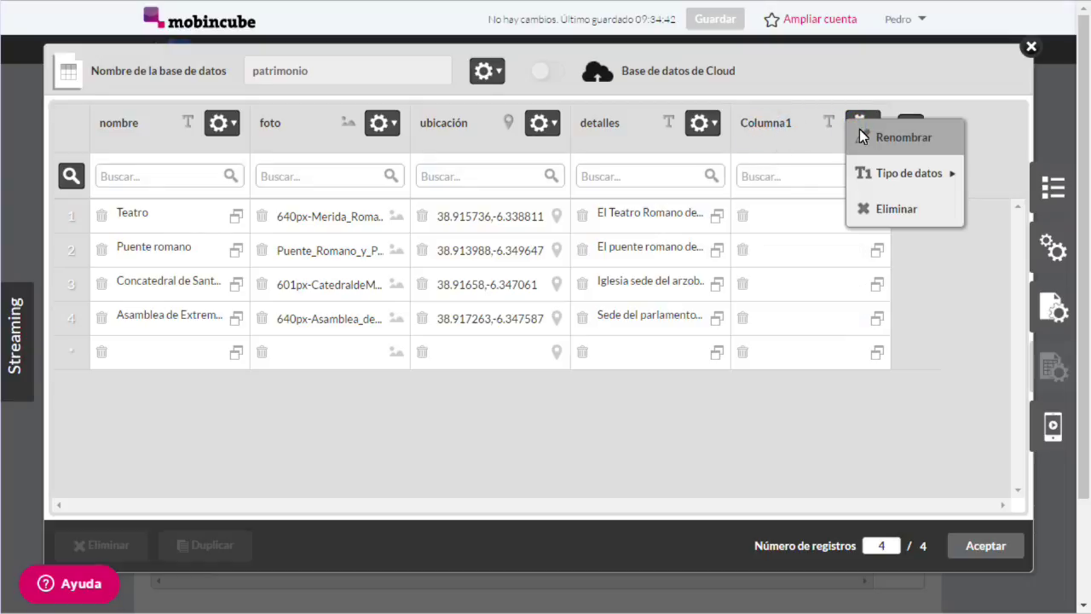
left_click(859, 129)
key("BackSpace")
key("BackSpace")
key("BackSpace")
key("BackSpace")
key("BackSpace")
key("BackSpace")
key("BackSpace")
key("BackSpace")
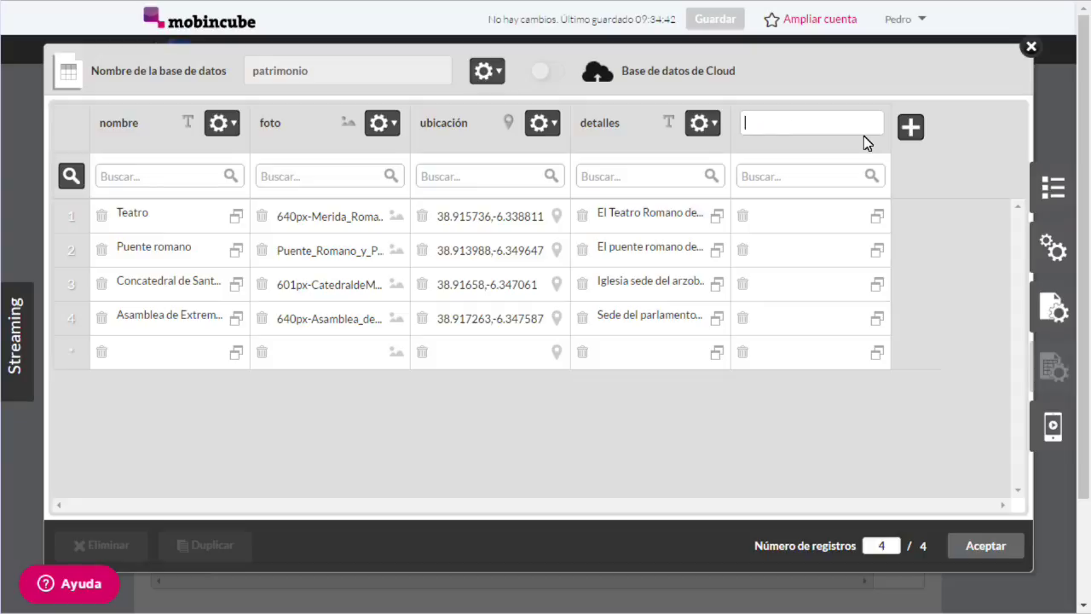
type("época")
left_click(921, 261)
Step: Set época to romano for Teatro and Puente romano, cristiano for the Concatedral, and actual for the Asamblea de Extremadura
left_click(777, 222)
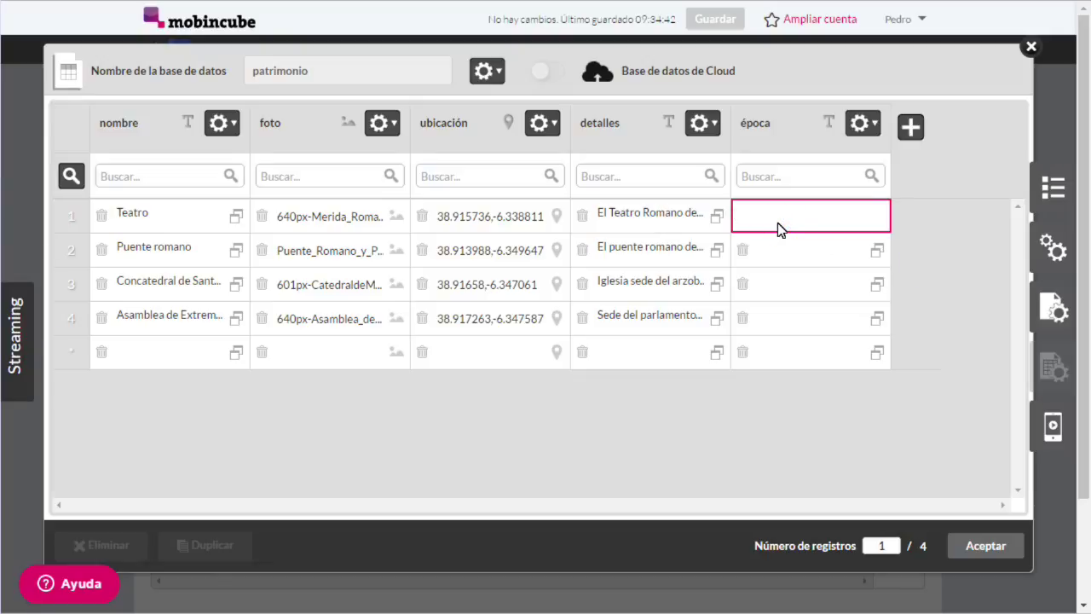
type("romano")
left_click(770, 261)
type("romano")
left_click(770, 297)
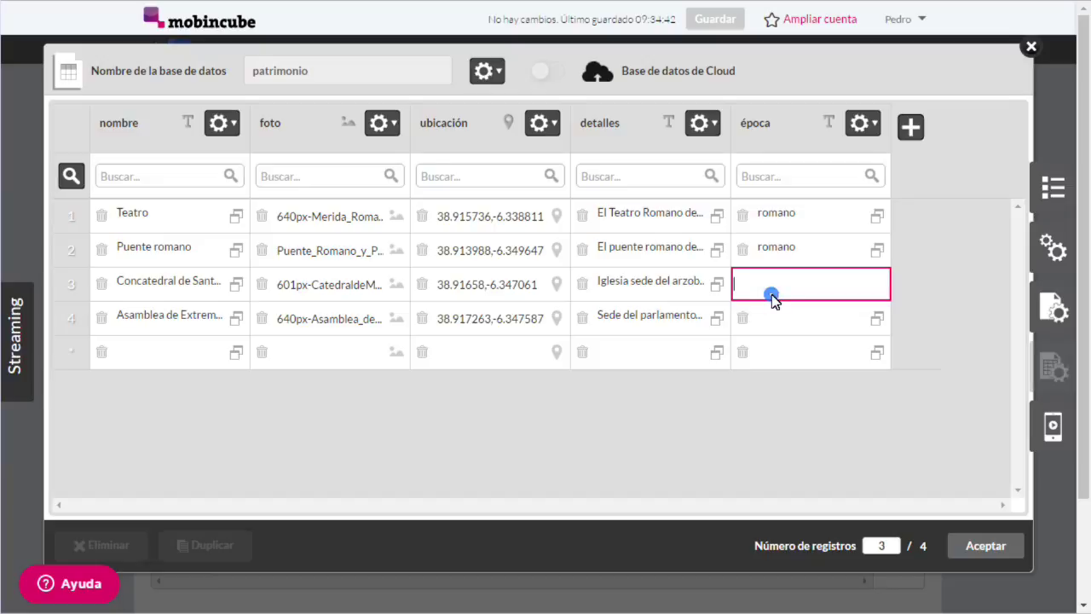
type("cristiano")
left_click(781, 319)
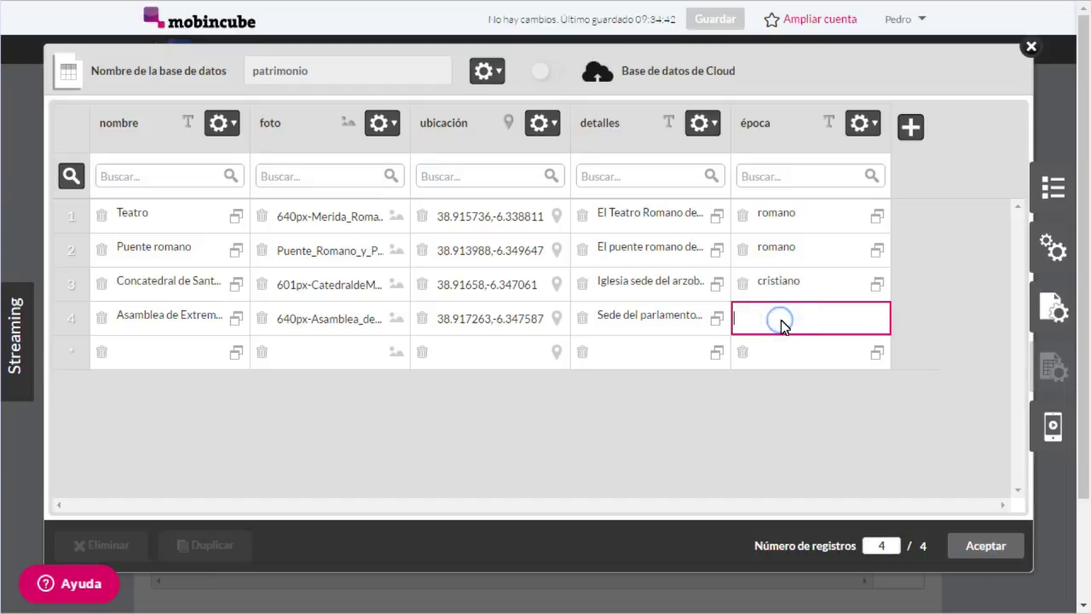
type("actual")
left_click(765, 400)
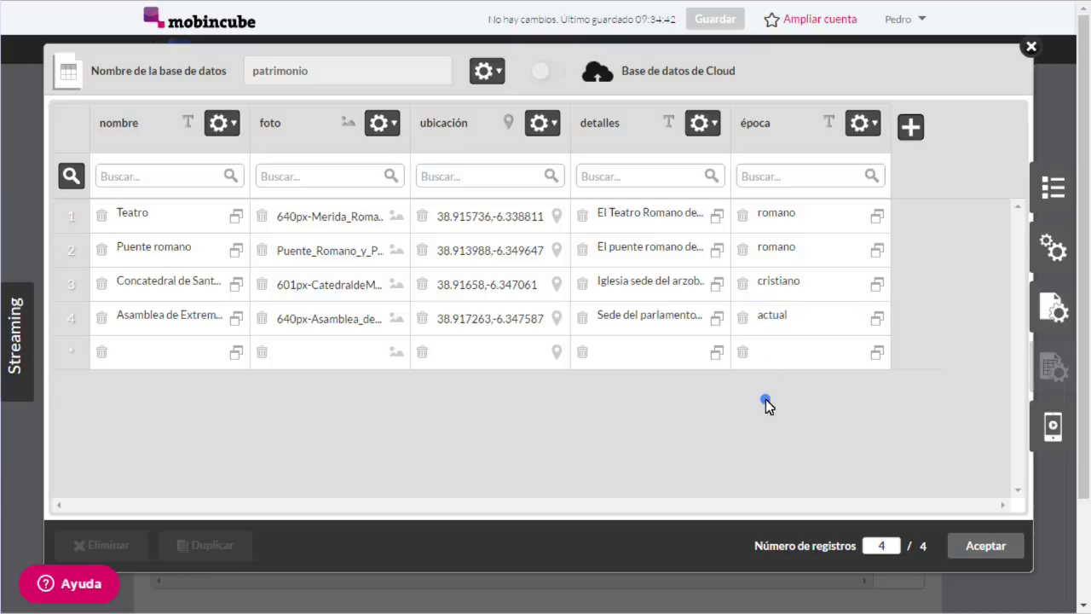
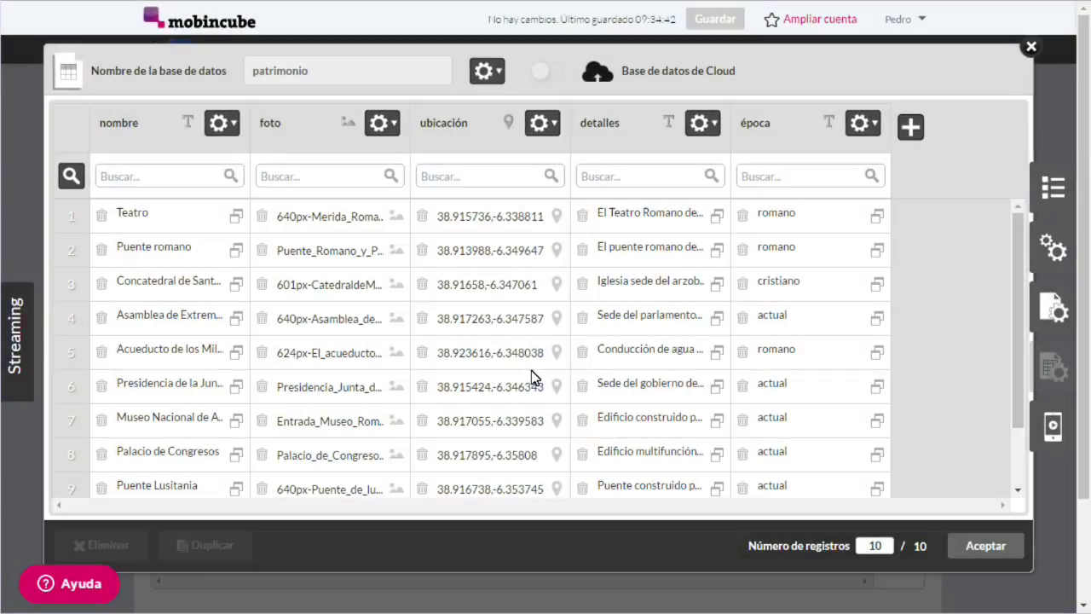
Step: Review the patrimonio records from Teatro to Templo de Diana and accept the database
scroll(531, 370, "down", 1)
scroll(531, 369, "up", 1)
scroll(532, 370, "down", 1)
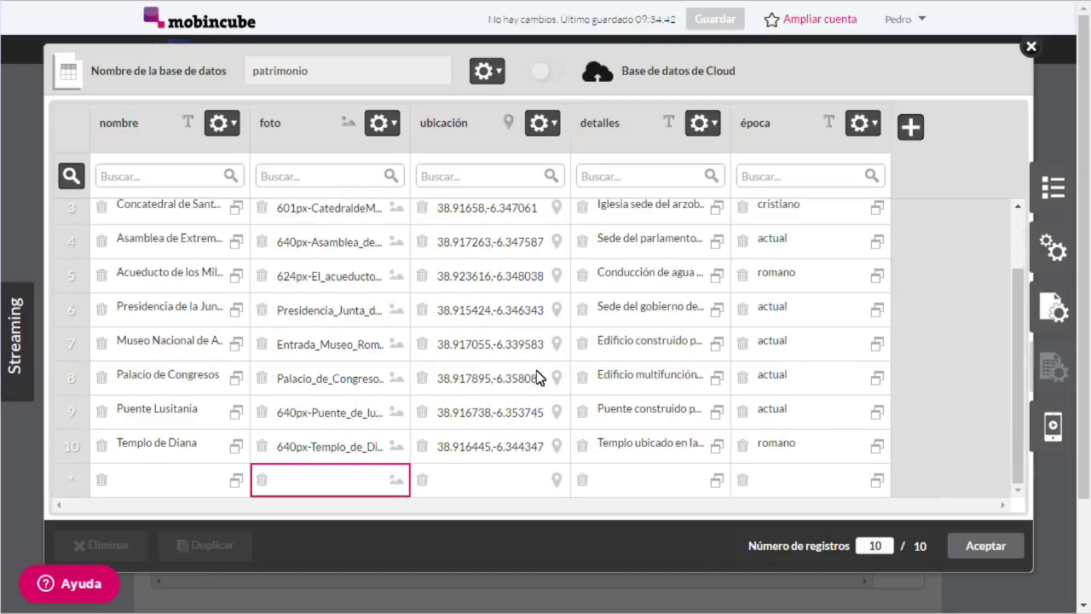
scroll(767, 445, "up", 2)
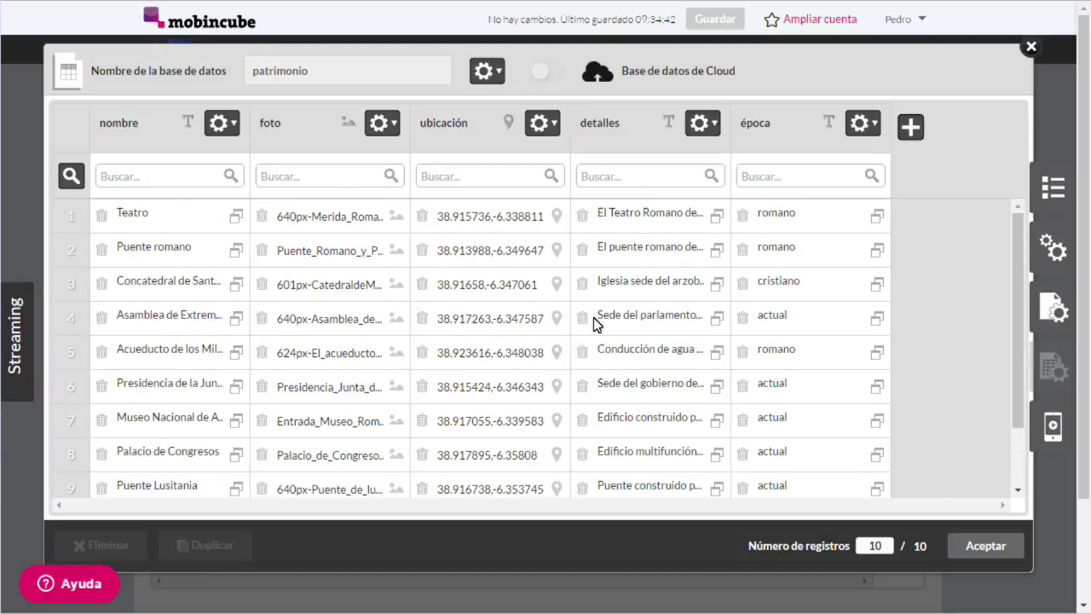
left_click(992, 551)
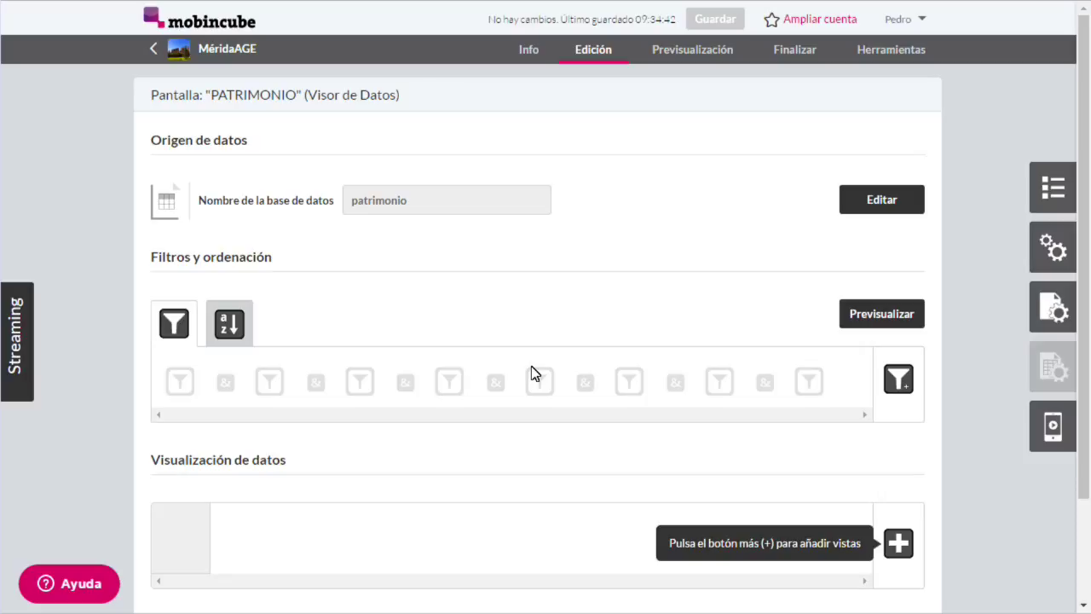
Step: Add a Vista Lista to the PATRIMONIO screen's data visualization
scroll(605, 263, "down", 3)
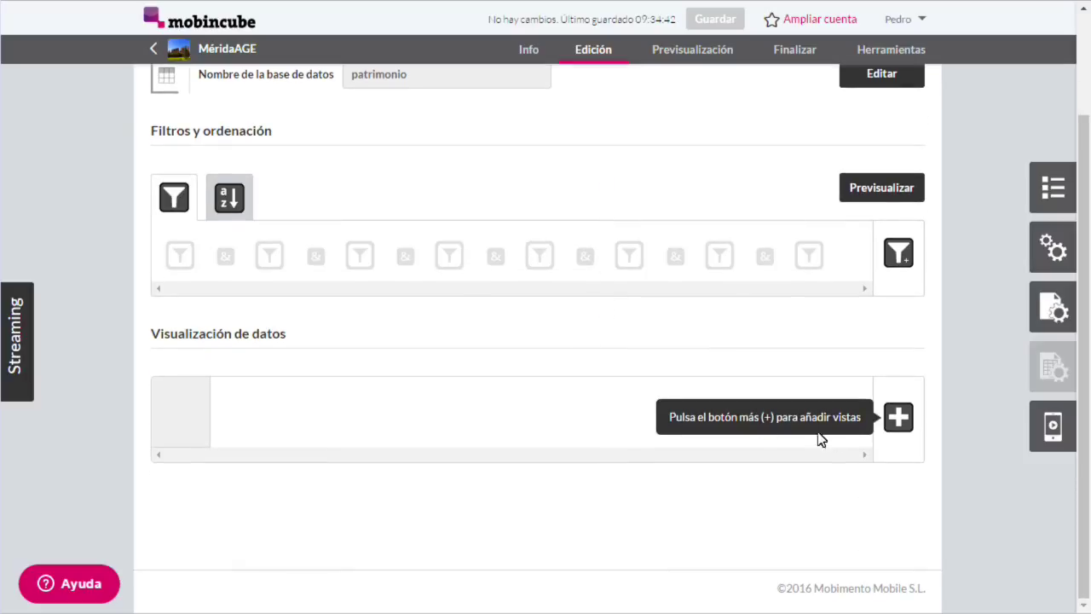
left_click(897, 420)
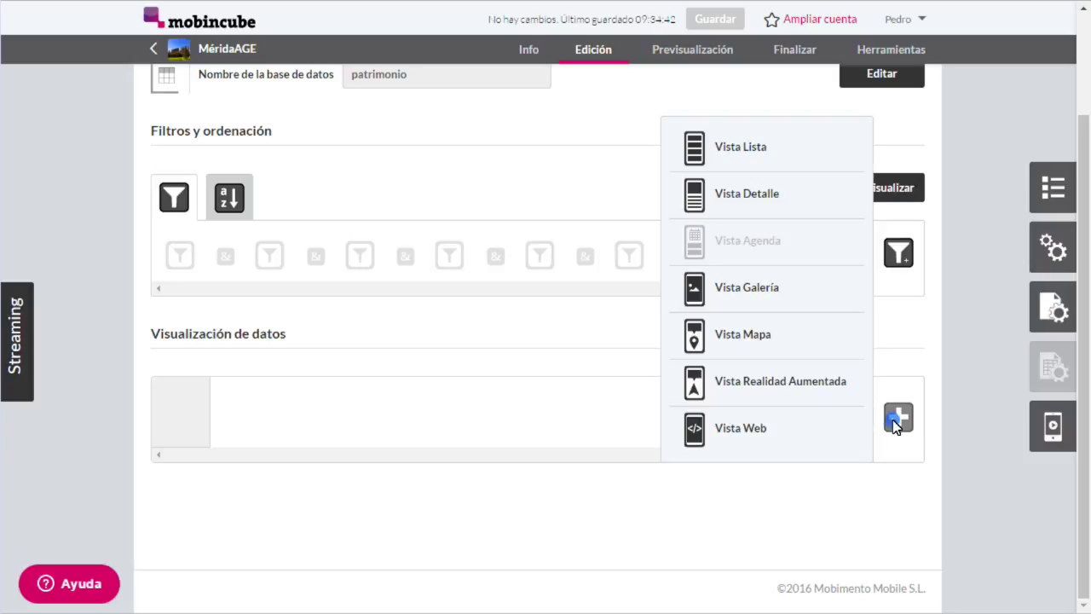
left_click(739, 149)
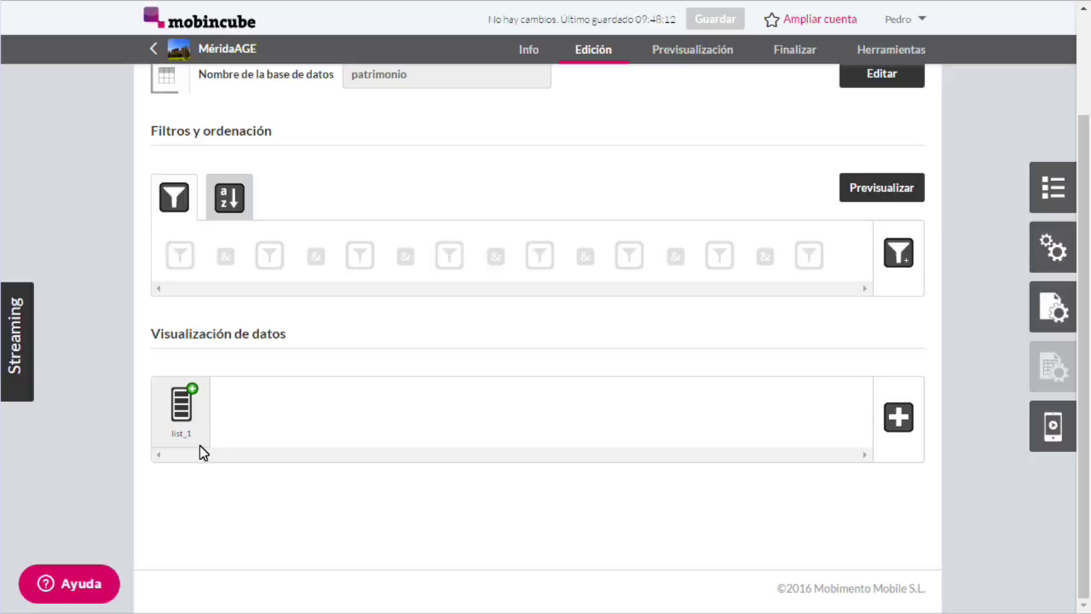
Step: Add a filter to the PATRIMONIO screen with the condition época Igual romano
scroll(305, 447, "up", 1)
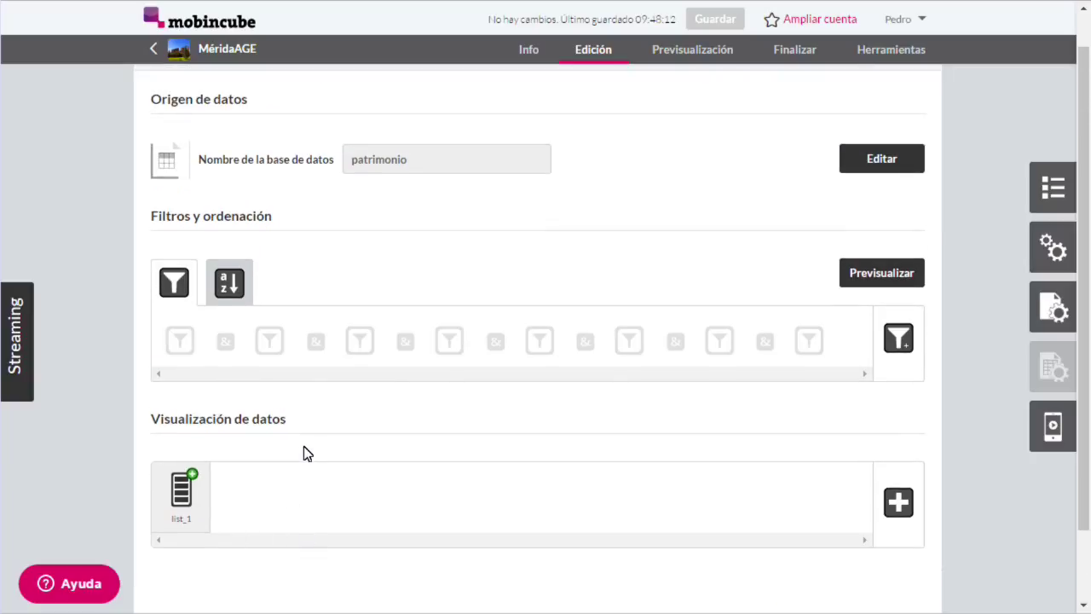
scroll(303, 446, "down", 1)
scroll(266, 416, "up", 1)
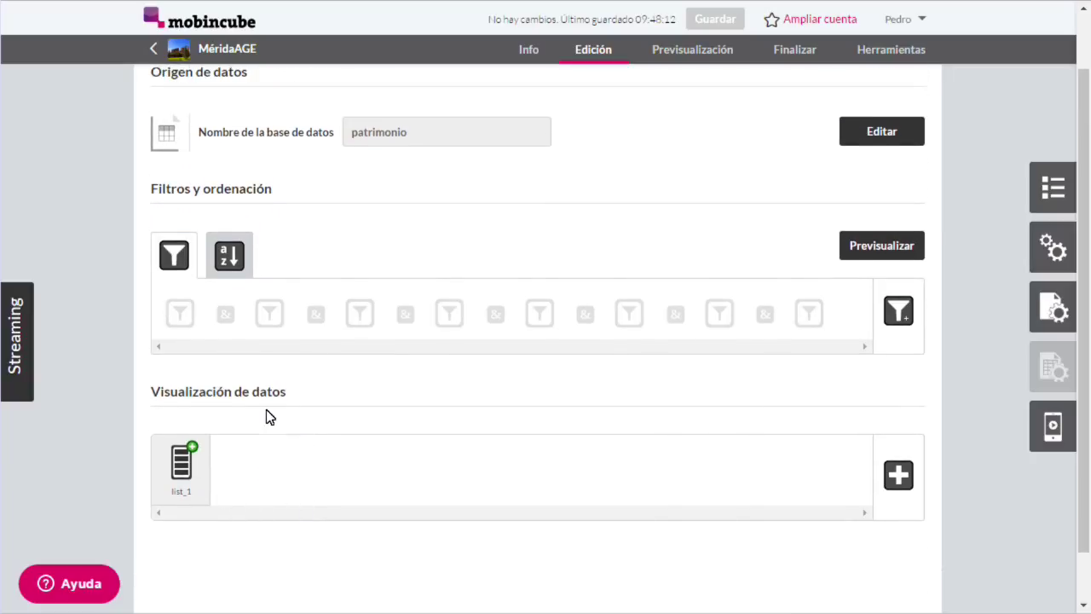
left_click(899, 341)
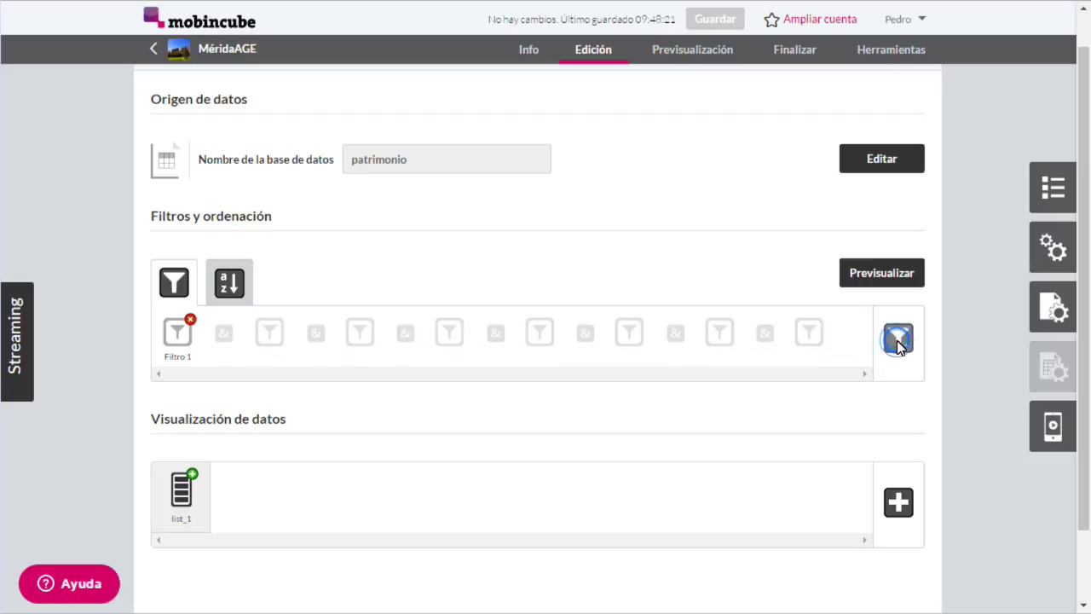
left_click(177, 341)
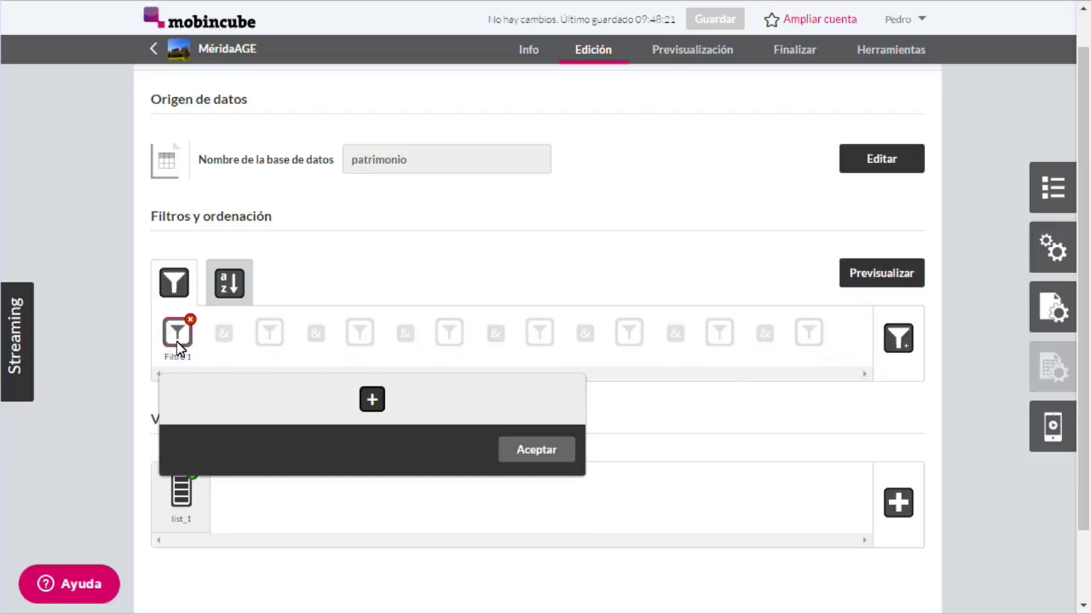
left_click(372, 402)
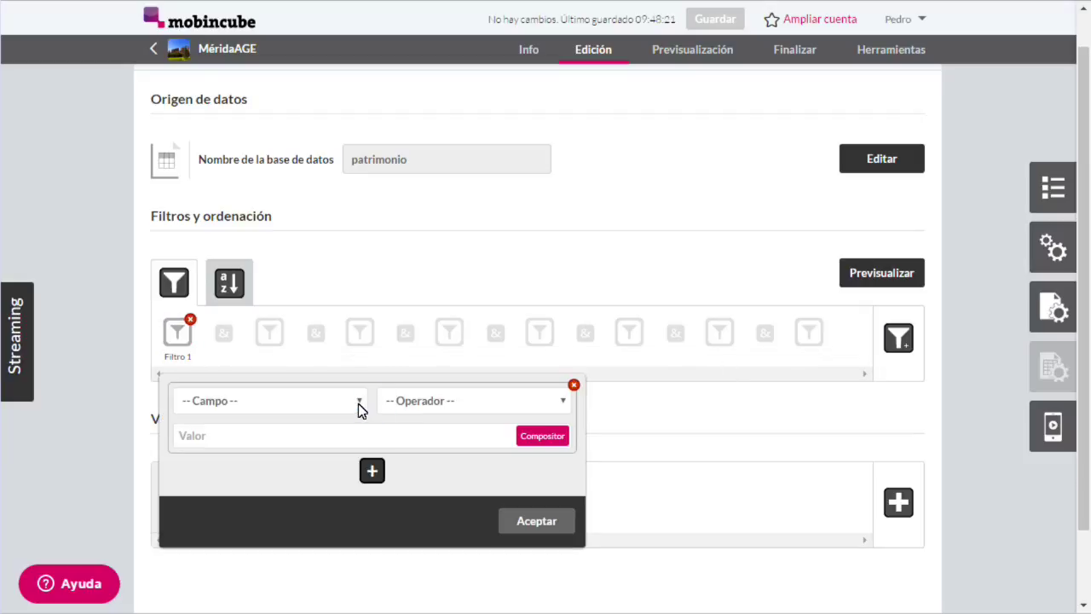
left_click(359, 403)
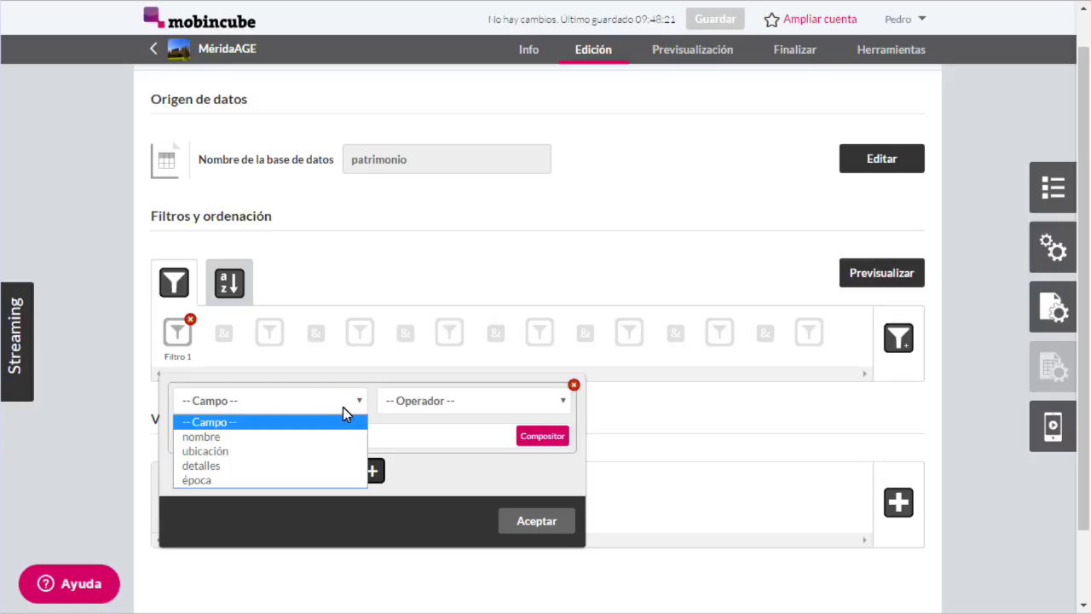
left_click(280, 477)
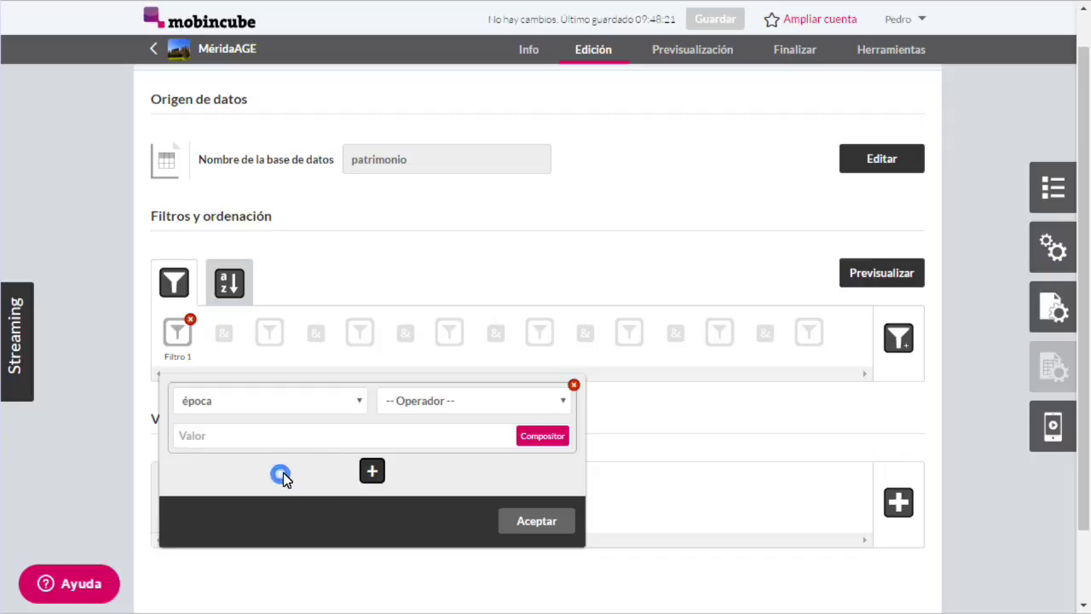
left_click(399, 401)
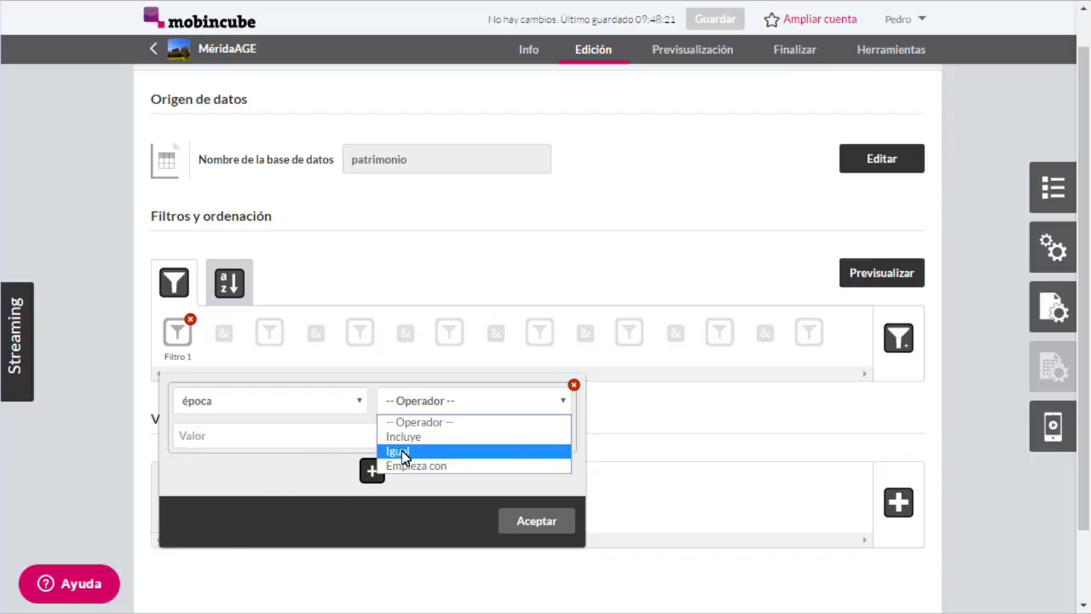
left_click(399, 451)
left_click(392, 435)
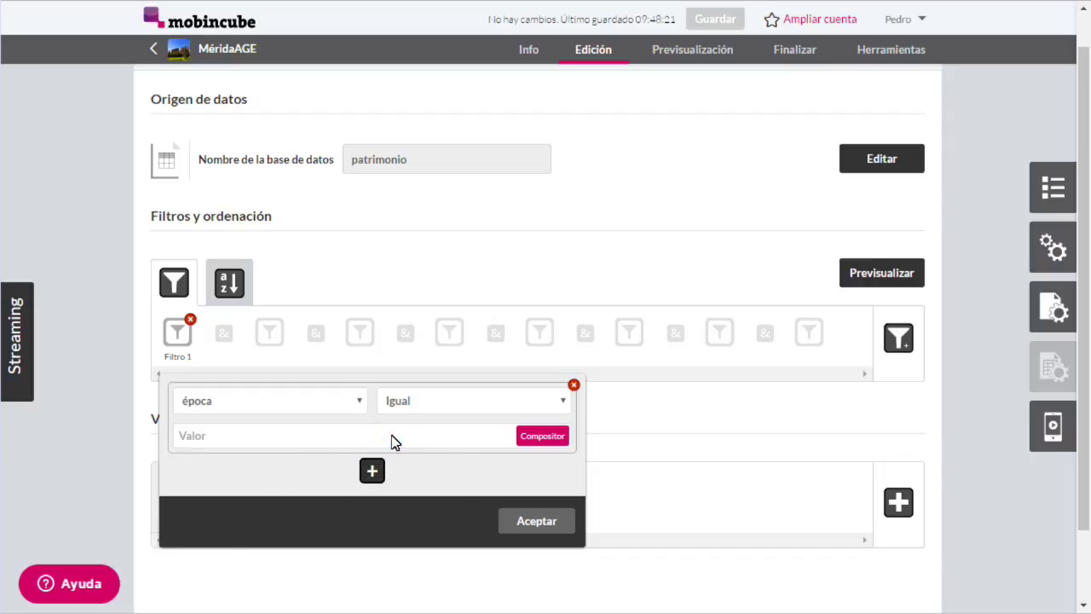
type("romano")
left_click(512, 523)
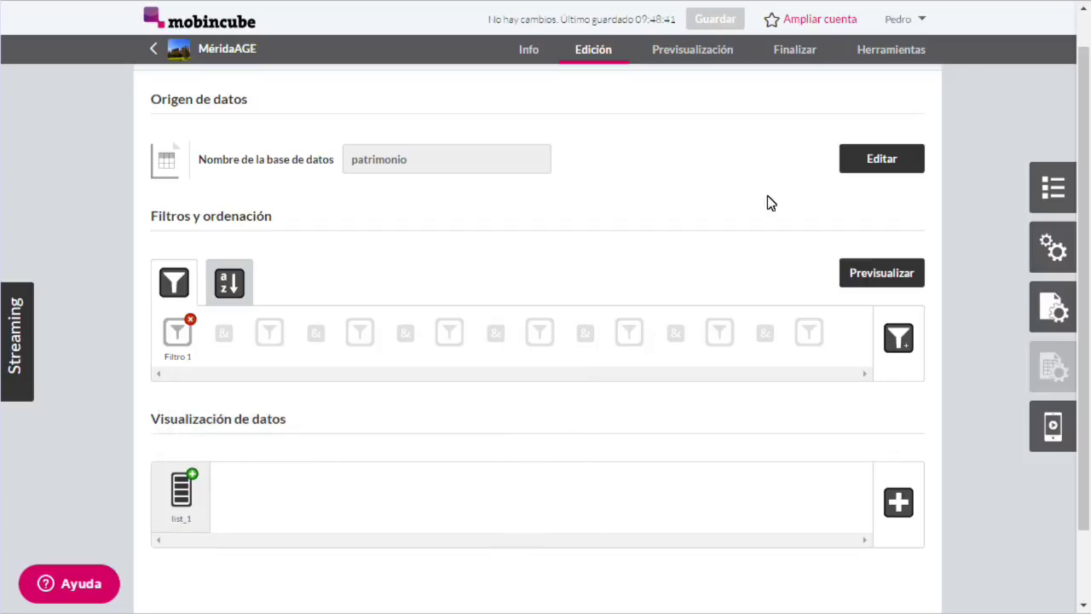
Step: Open the list_1 view and place a Tabla element on its phone layout
scroll(305, 521, "down", 2)
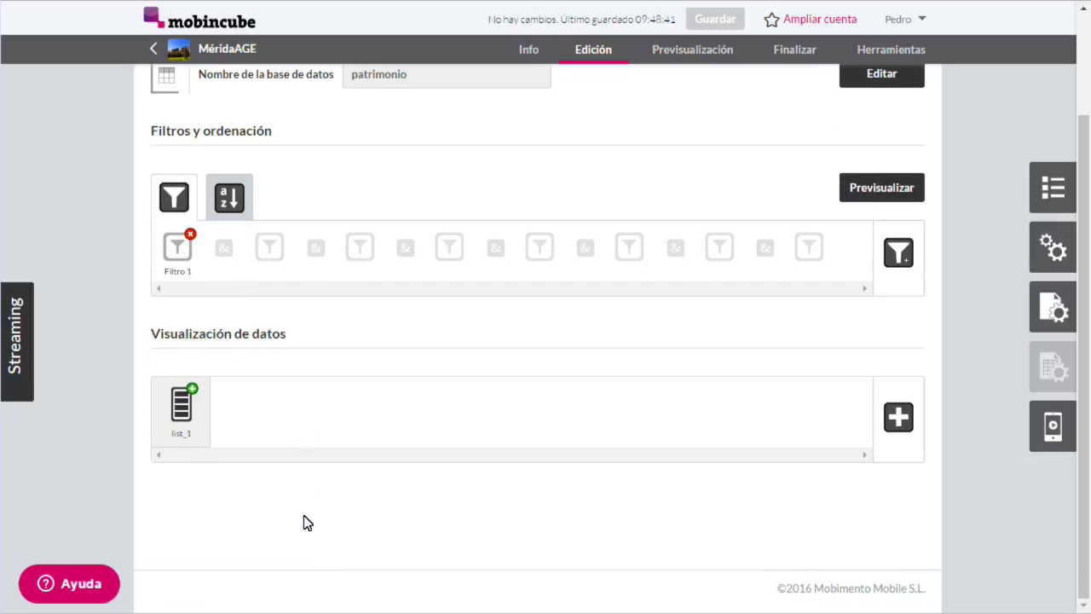
left_click(198, 436)
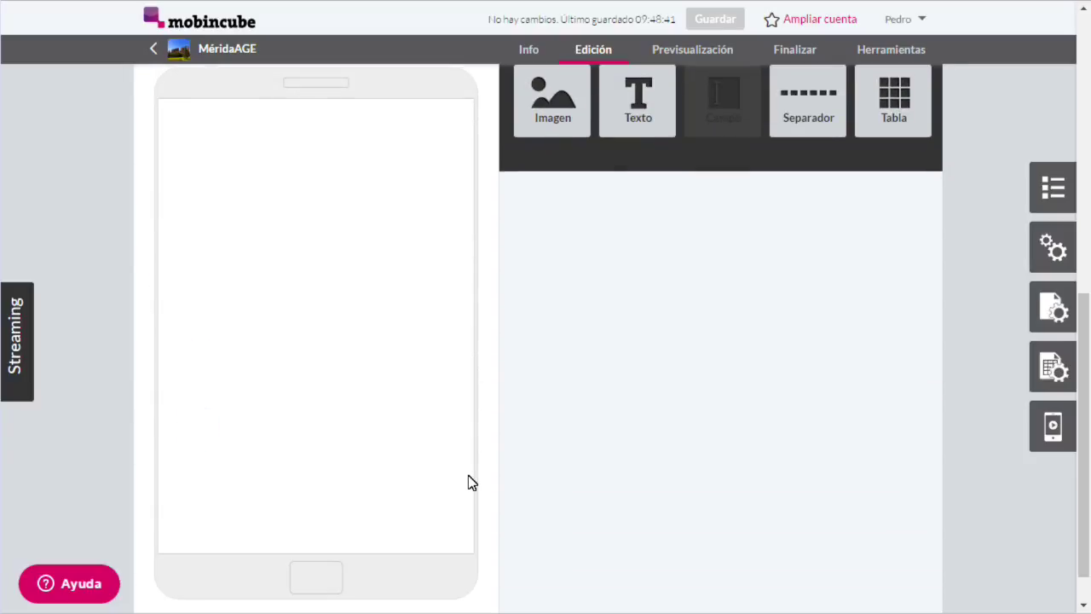
scroll(605, 488, "up", 1)
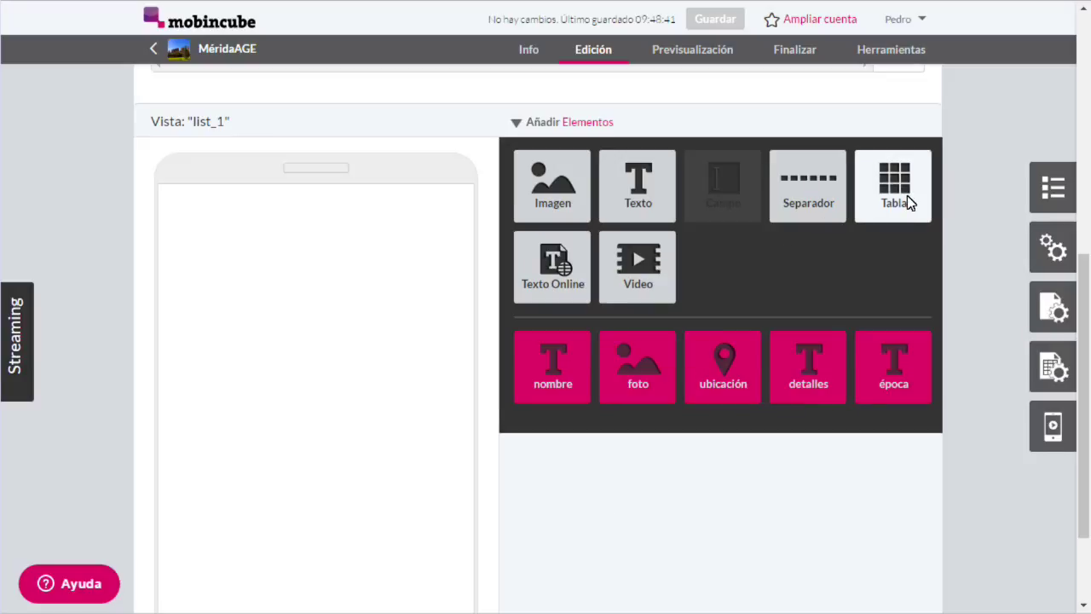
left_click_drag(907, 196, 276, 295)
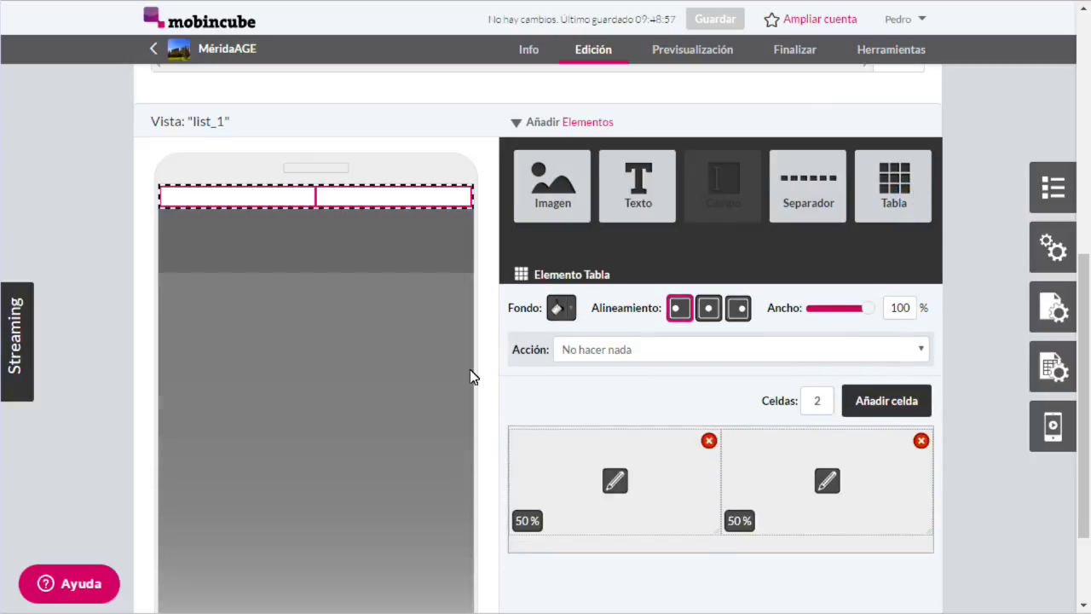
Step: Resize the table's first cell to 25% and its second cell to 75%
left_click_drag(720, 496, 604, 499)
left_click_drag(605, 494, 615, 496)
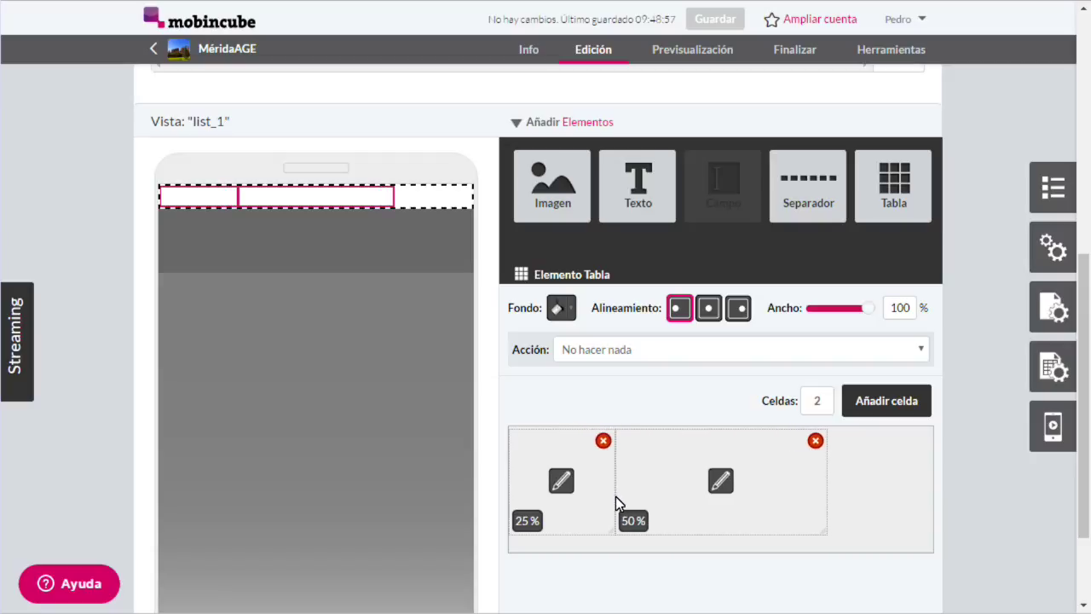
left_click_drag(831, 510, 937, 504)
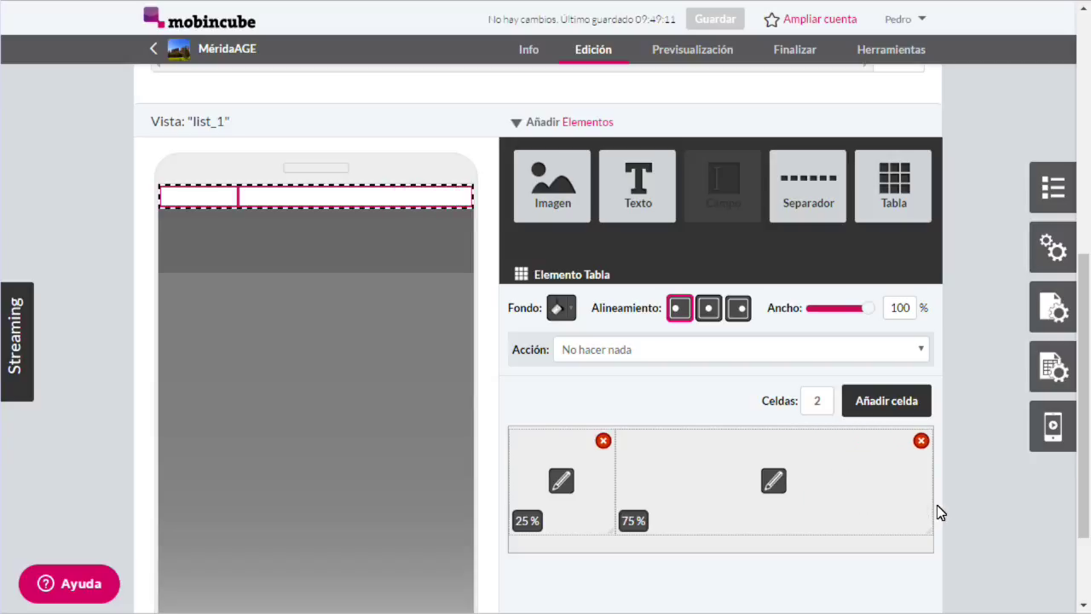
Step: Place the foto field in the table's 25% cell
mouse_move(559, 207)
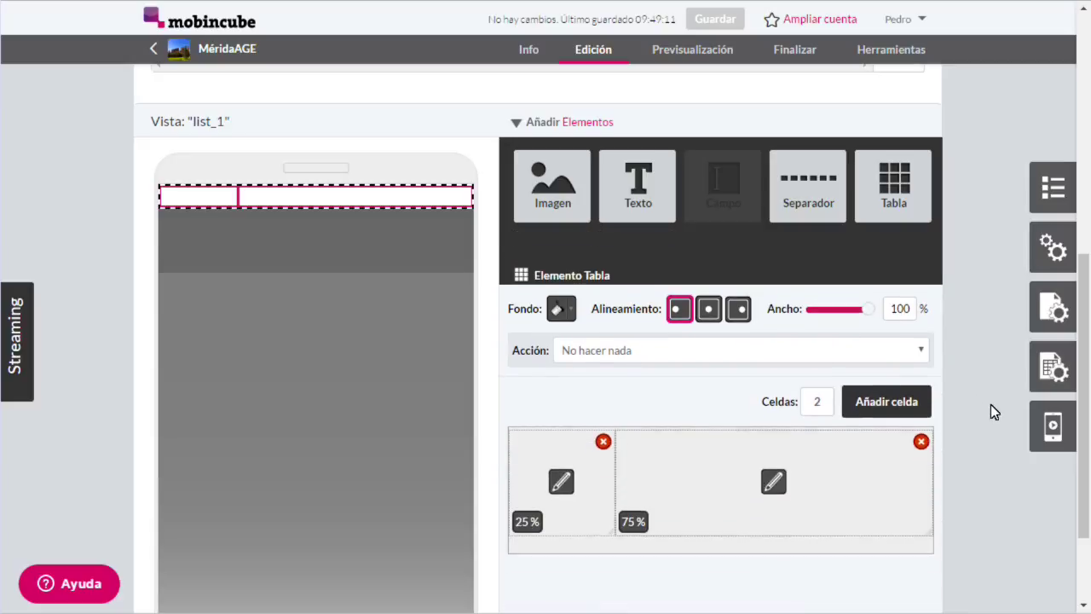
left_click_drag(1080, 481, 1077, 567)
mouse_move(550, 104)
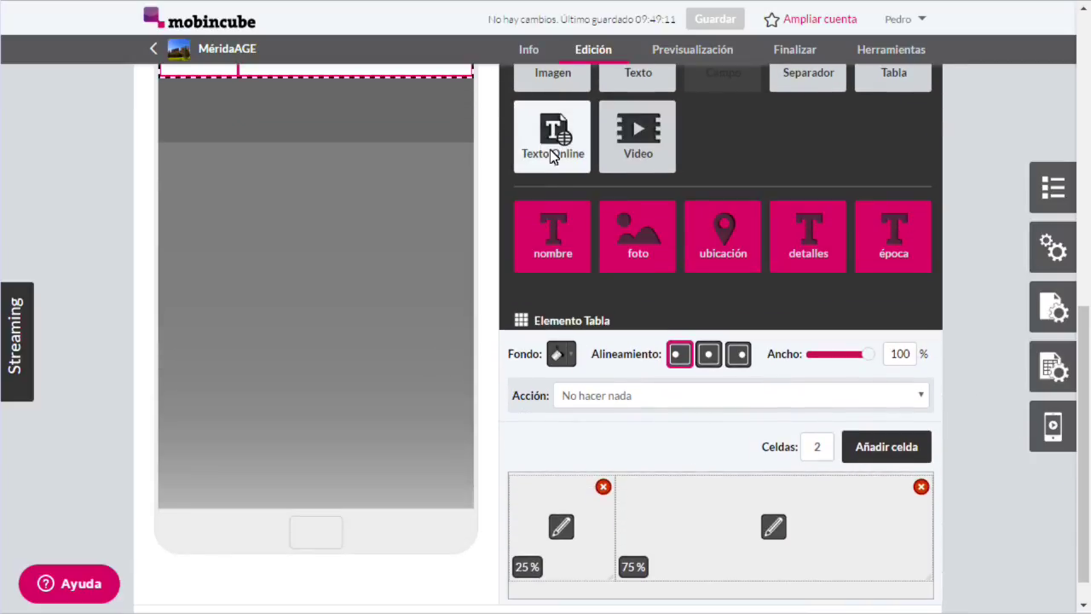
left_click_drag(623, 248, 564, 530)
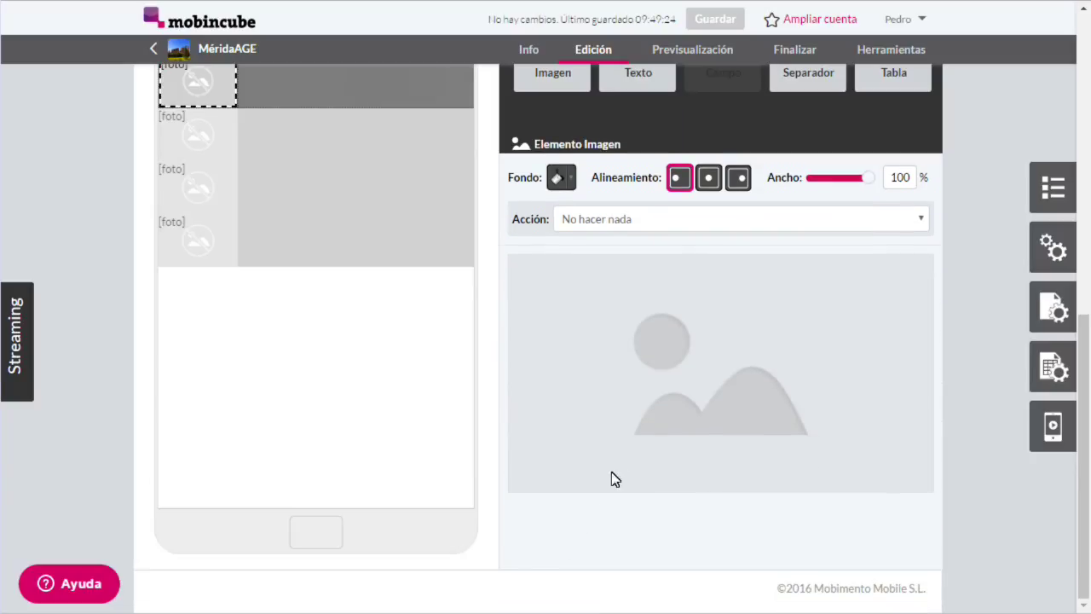
mouse_move(535, 114)
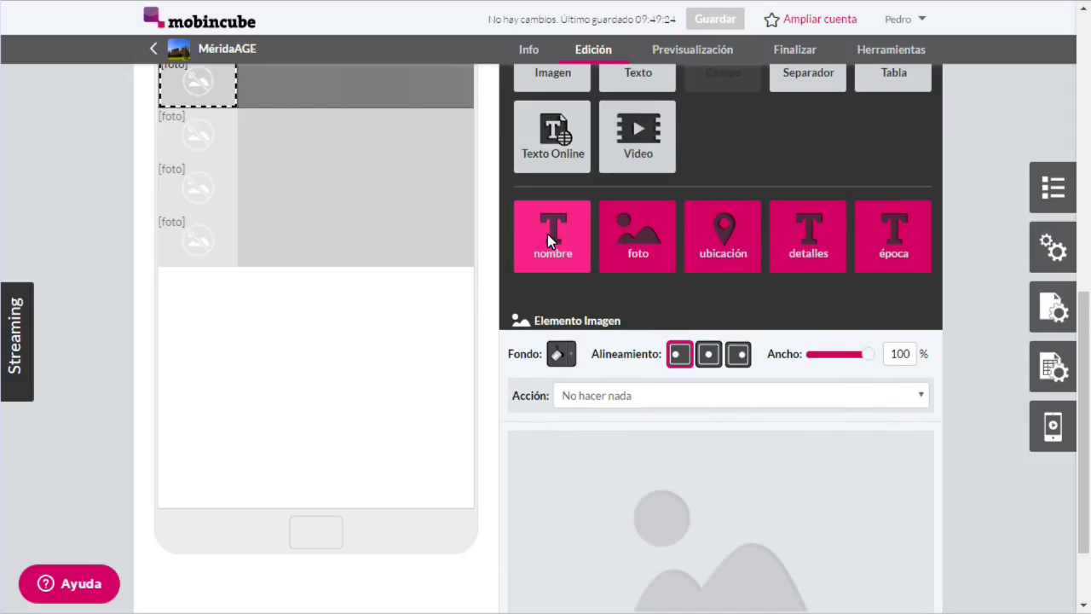
Step: Place the nombre field in the table's 75% cell
left_click(493, 255)
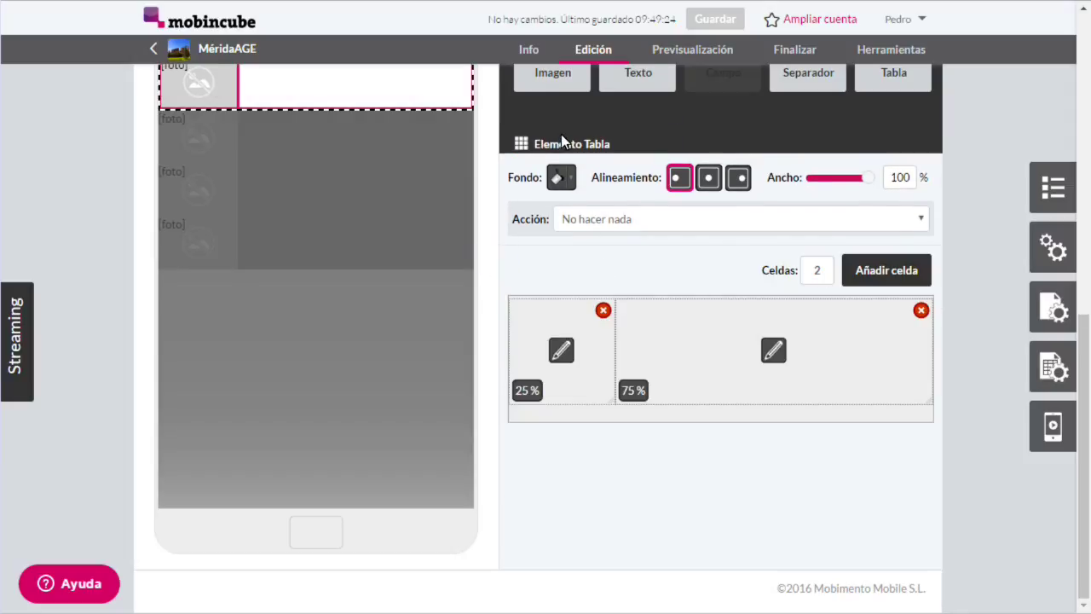
mouse_move(561, 134)
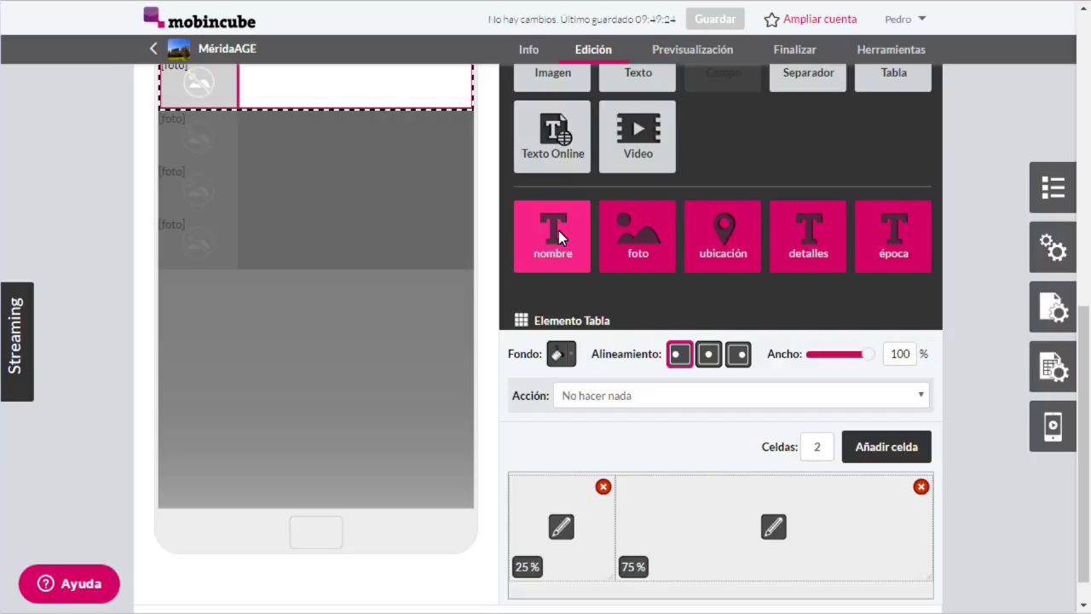
left_click_drag(559, 230, 705, 506)
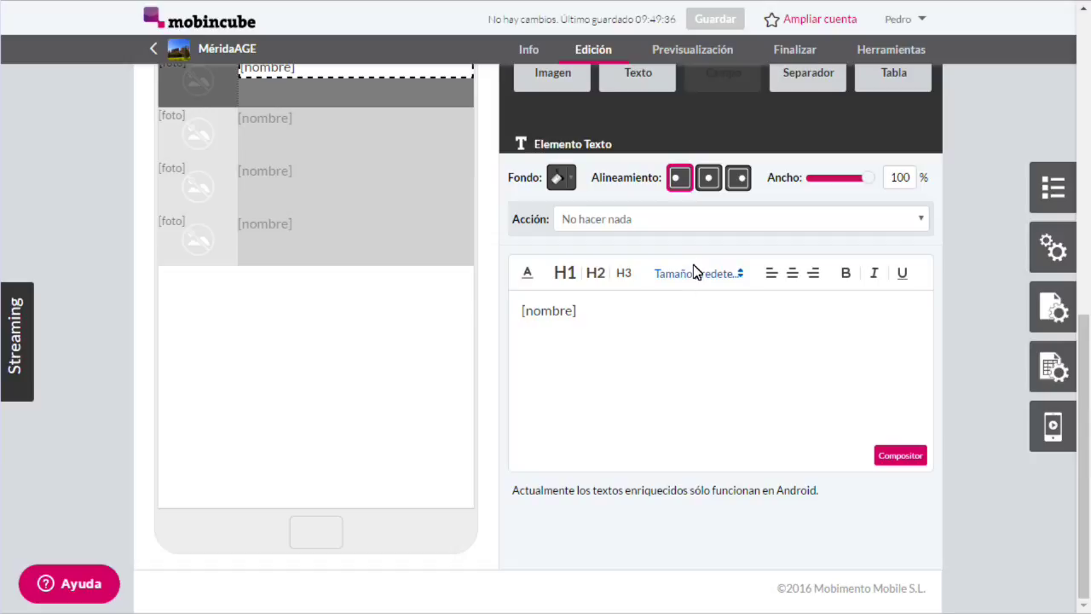
Step: Place the época field below nombre in the 75% cell and set its text size to Diminuta
left_click(485, 255)
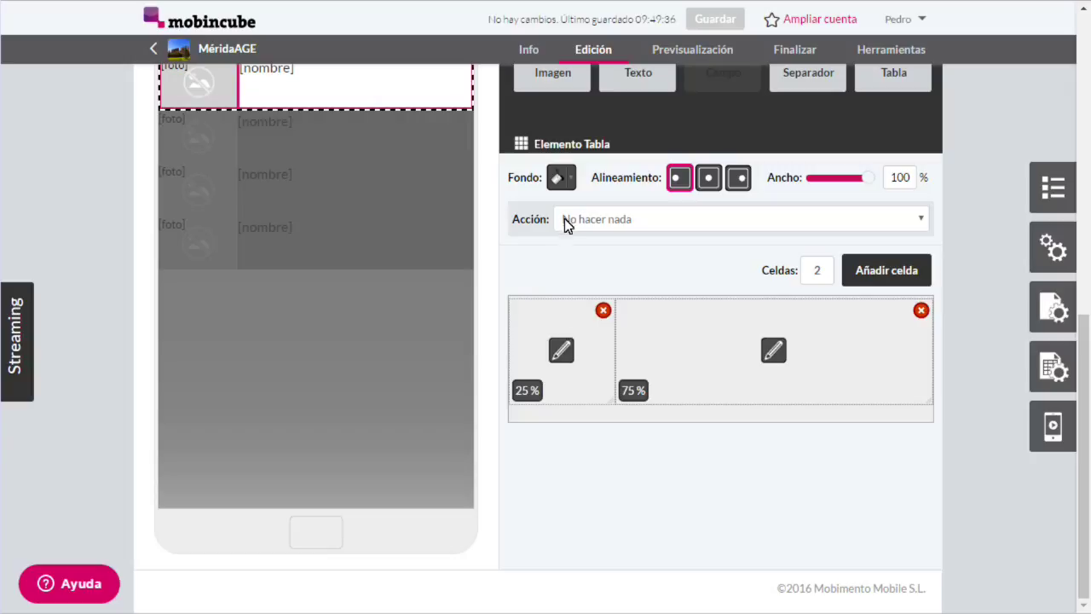
mouse_move(560, 128)
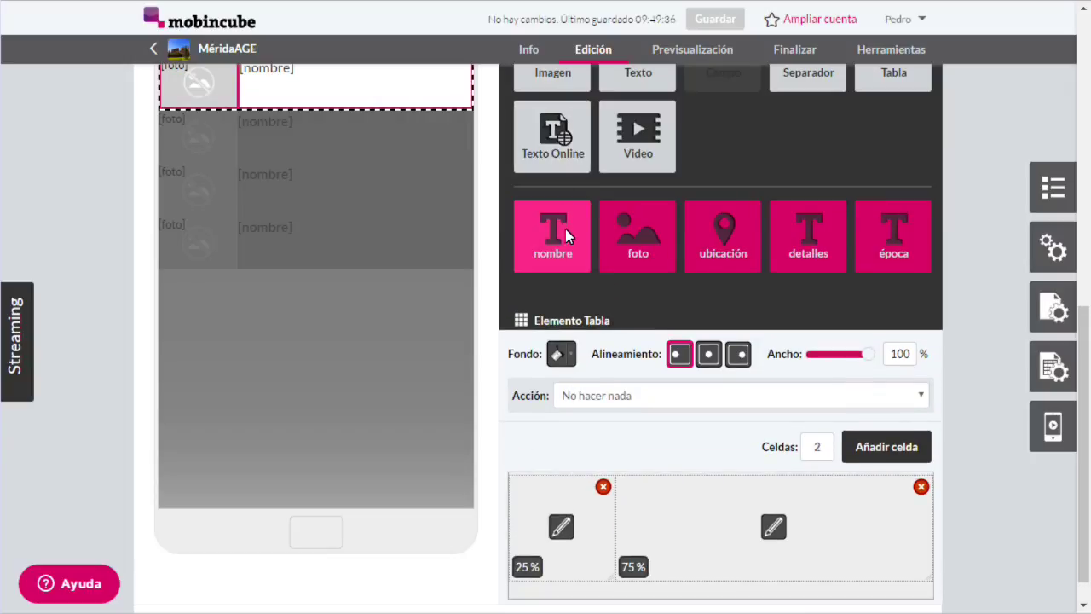
left_click_drag(867, 263, 678, 520)
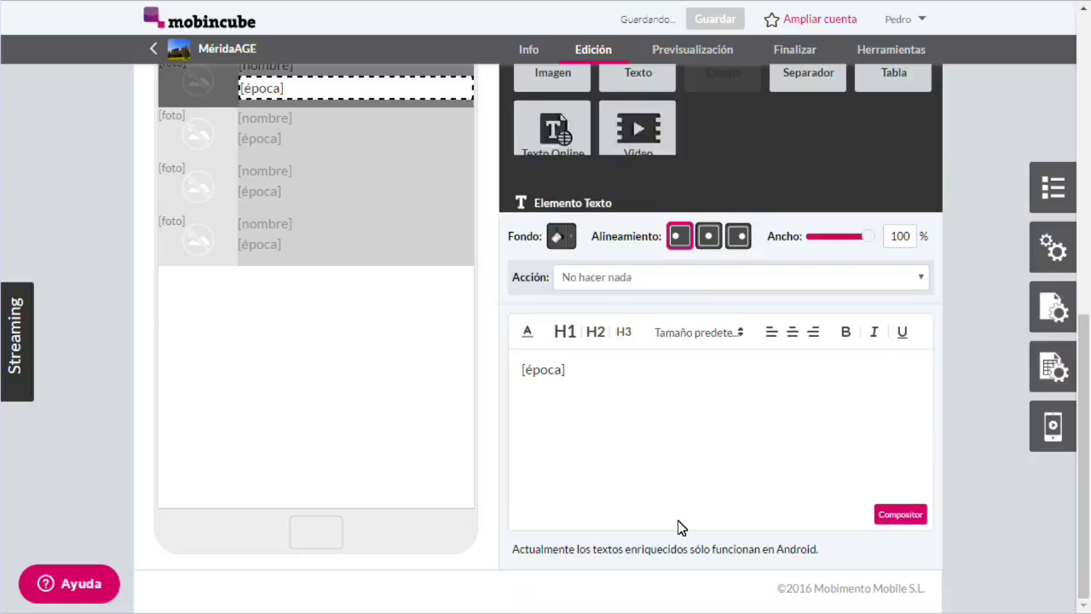
left_click(691, 275)
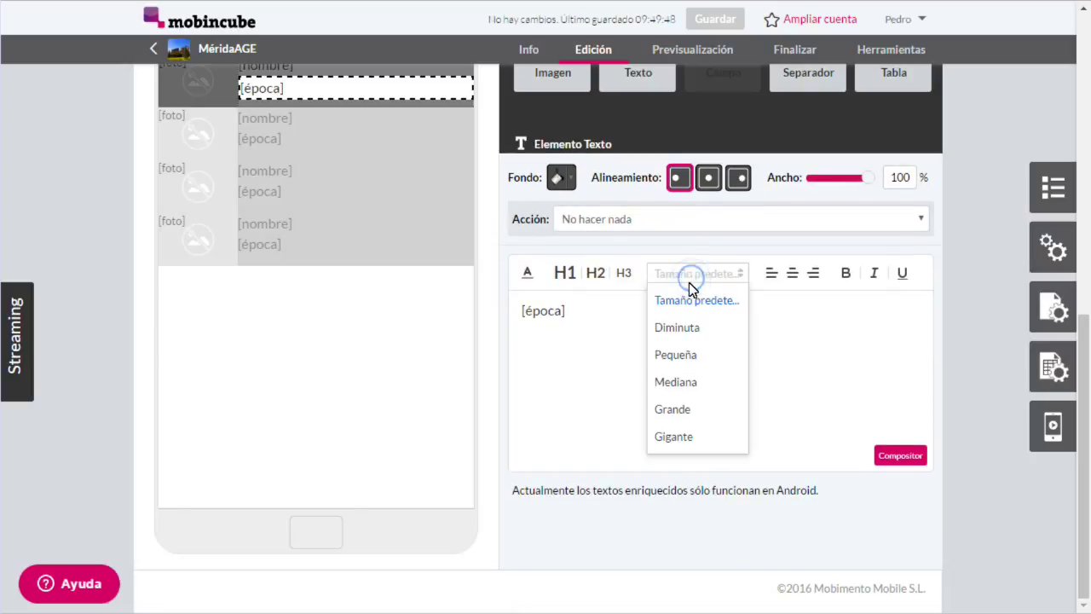
left_click(689, 330)
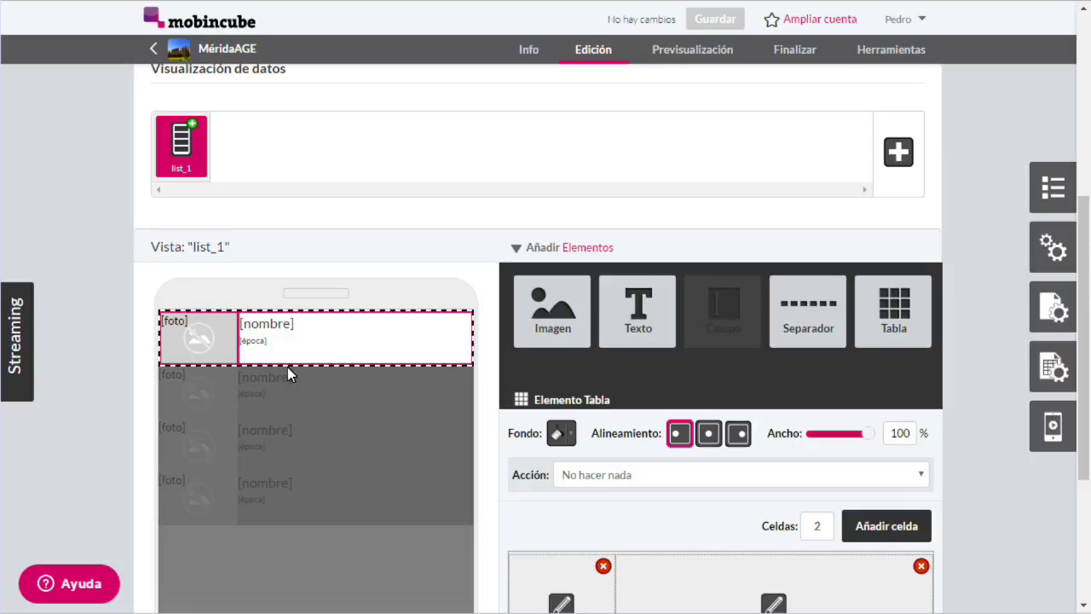
scroll(494, 425, "down", 1)
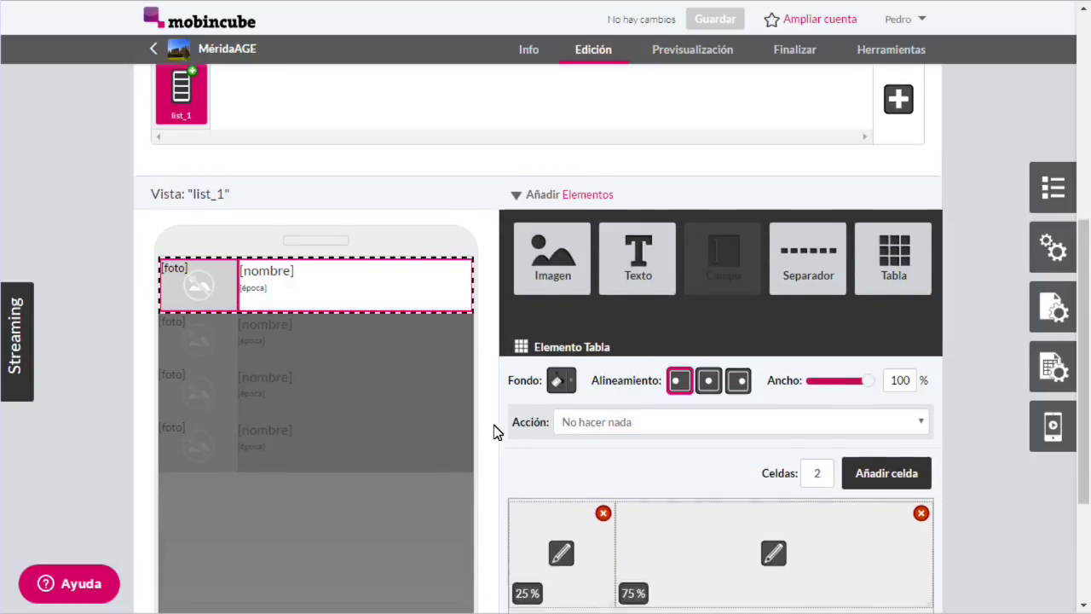
left_click(494, 433)
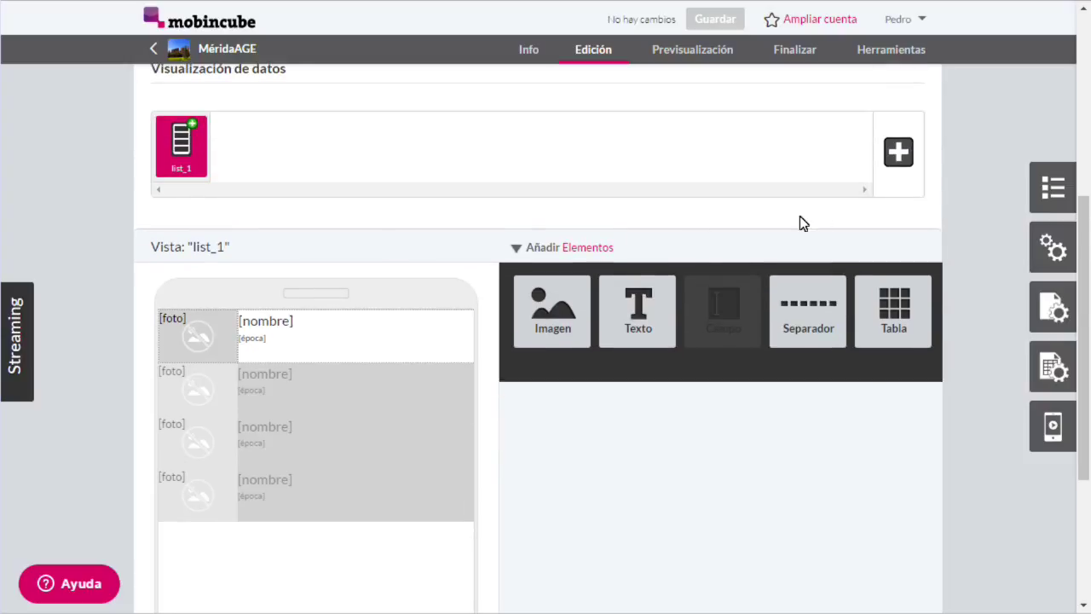
Step: Add a Vista Detalle to the PATRIMONIO screen and open it for editing
left_click(899, 152)
scroll(971, 218, "up", 3)
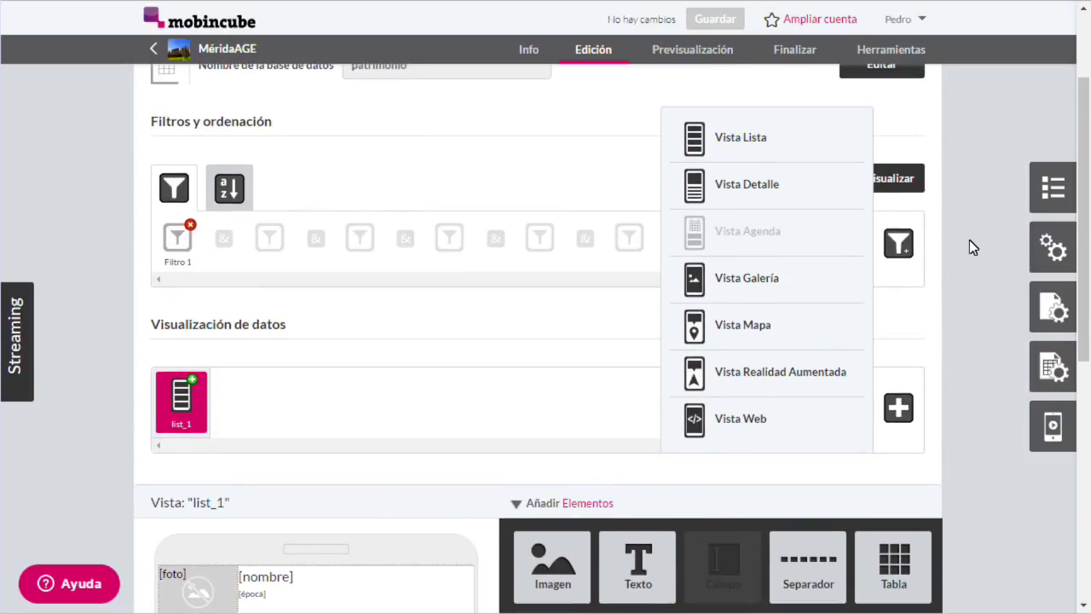
left_click(750, 186)
scroll(421, 392, "down", 1)
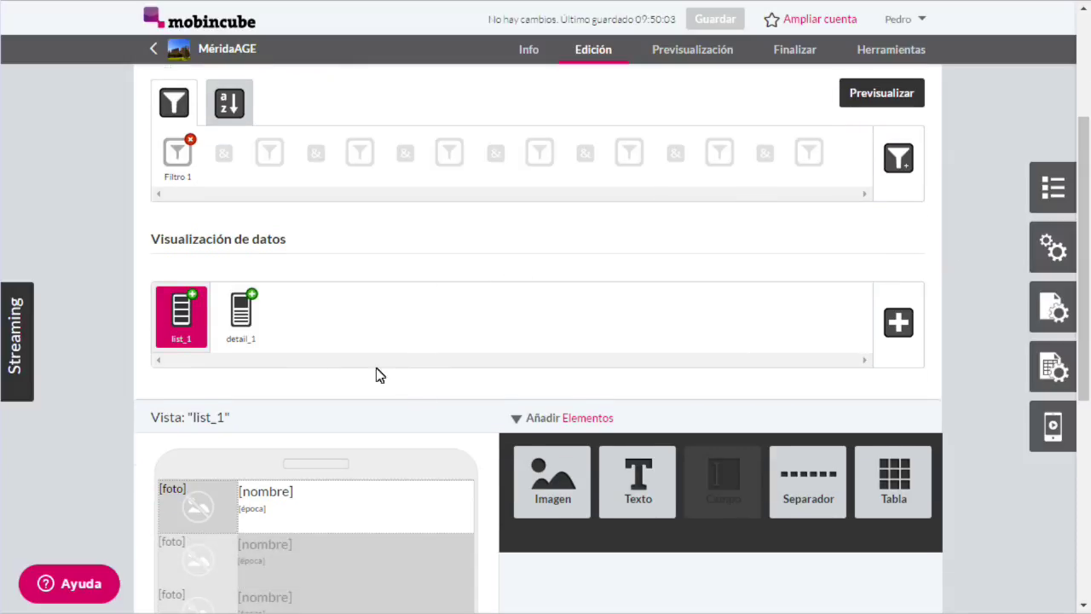
left_click(232, 332)
Step: Place a Separador at the top of the detail view's phone layout with the line style Sin línea
scroll(475, 368, "down", 3)
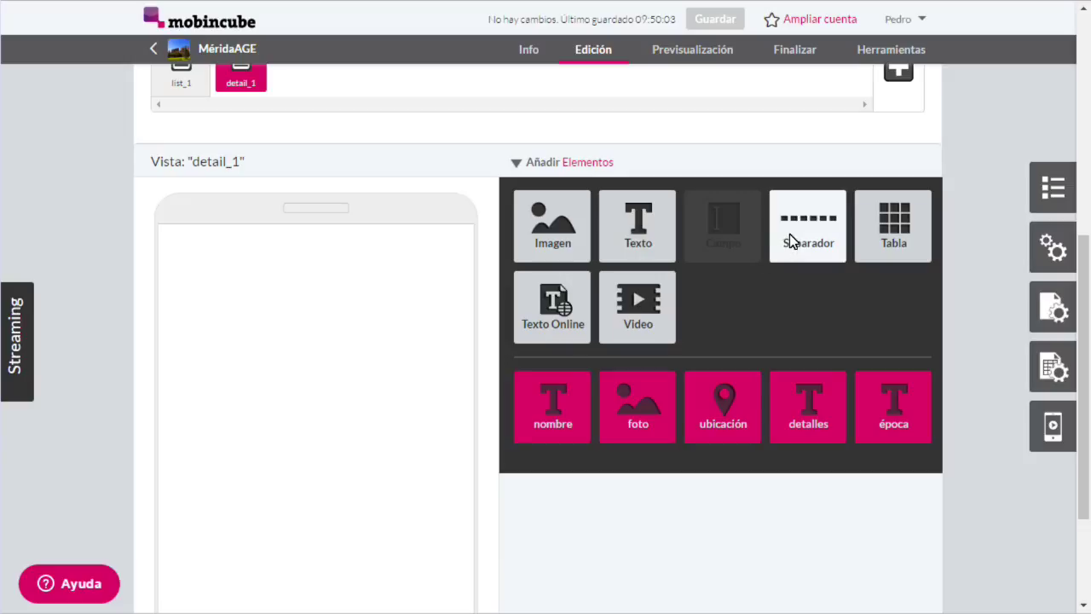
left_click_drag(790, 233, 287, 284)
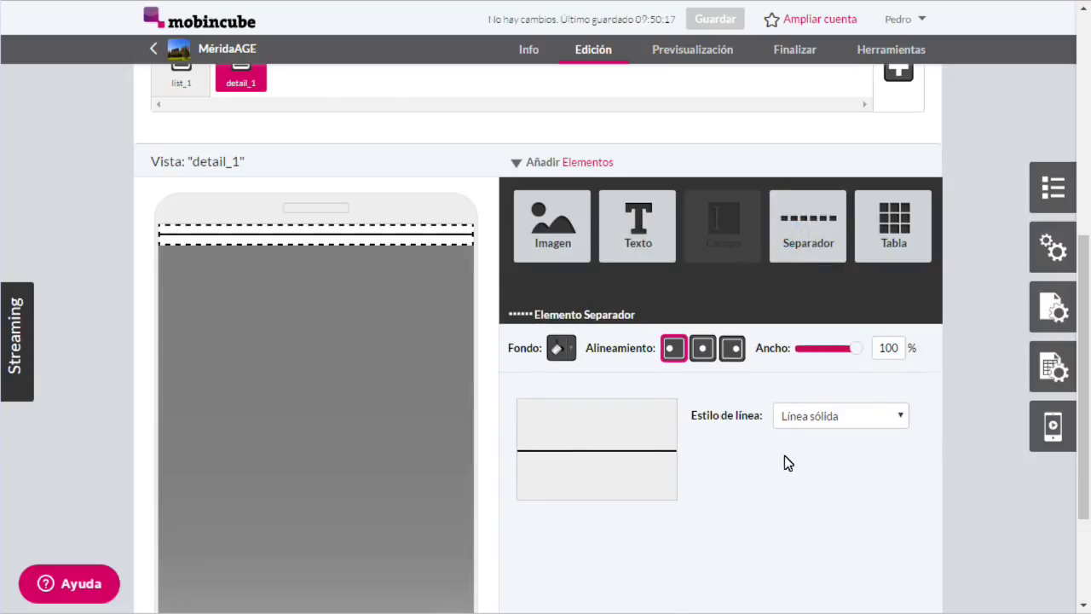
left_click(819, 417)
left_click(817, 438)
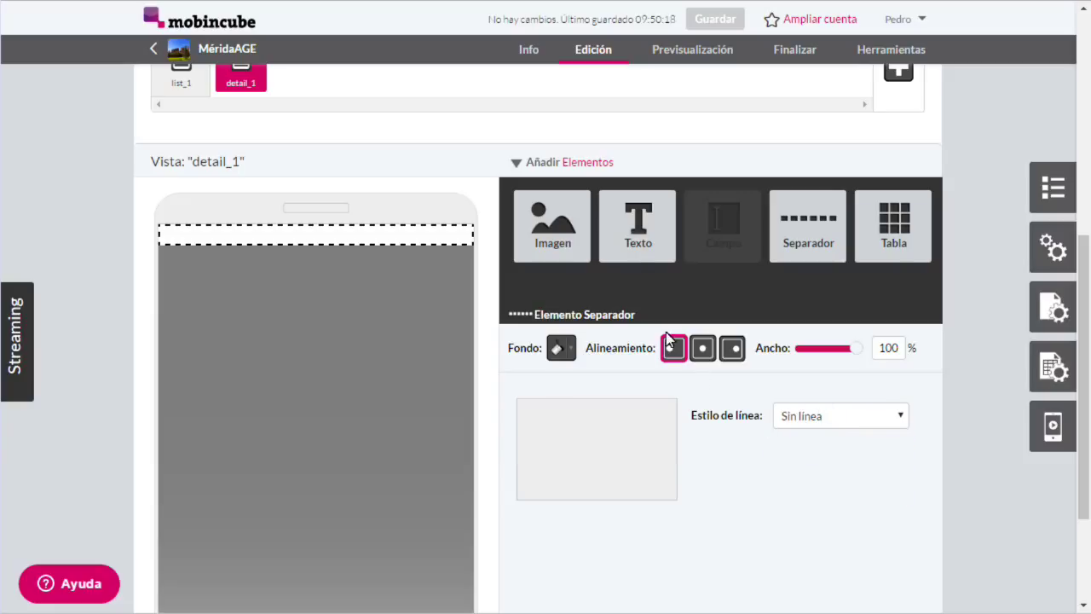
Step: Place the nombre field with centred text below the top separator, followed by a second Separador with line style Sin línea
left_click_drag(559, 403, 366, 372)
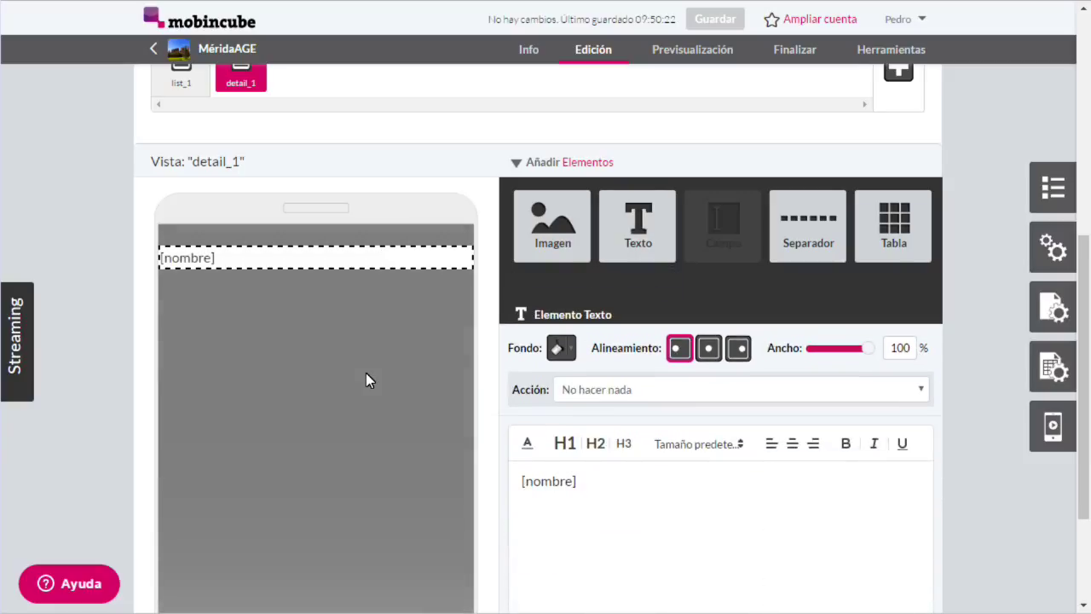
left_click(793, 445)
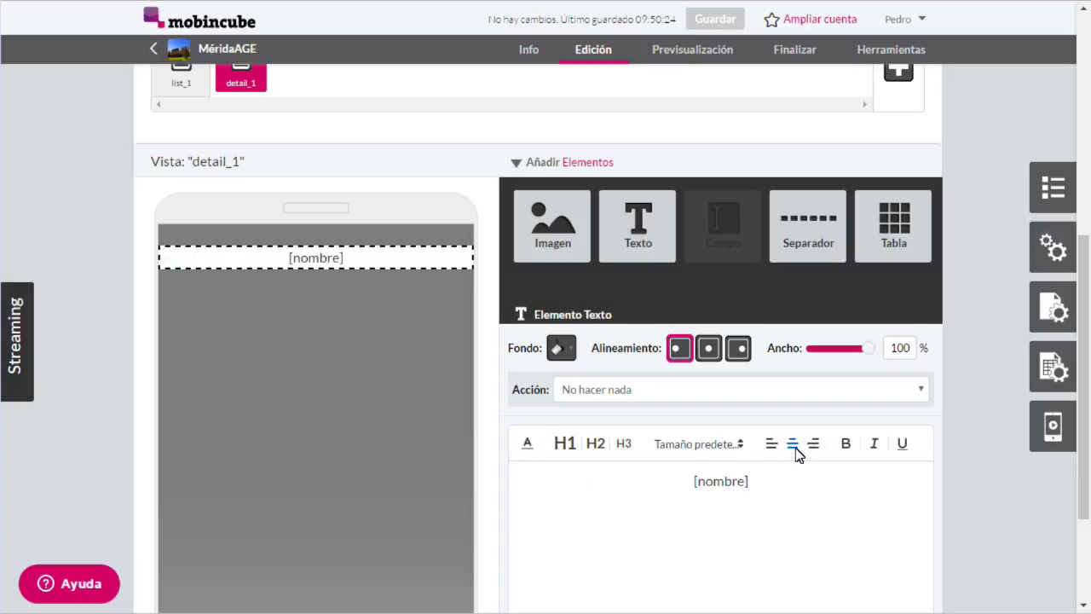
left_click_drag(806, 249, 367, 381)
left_click(832, 423)
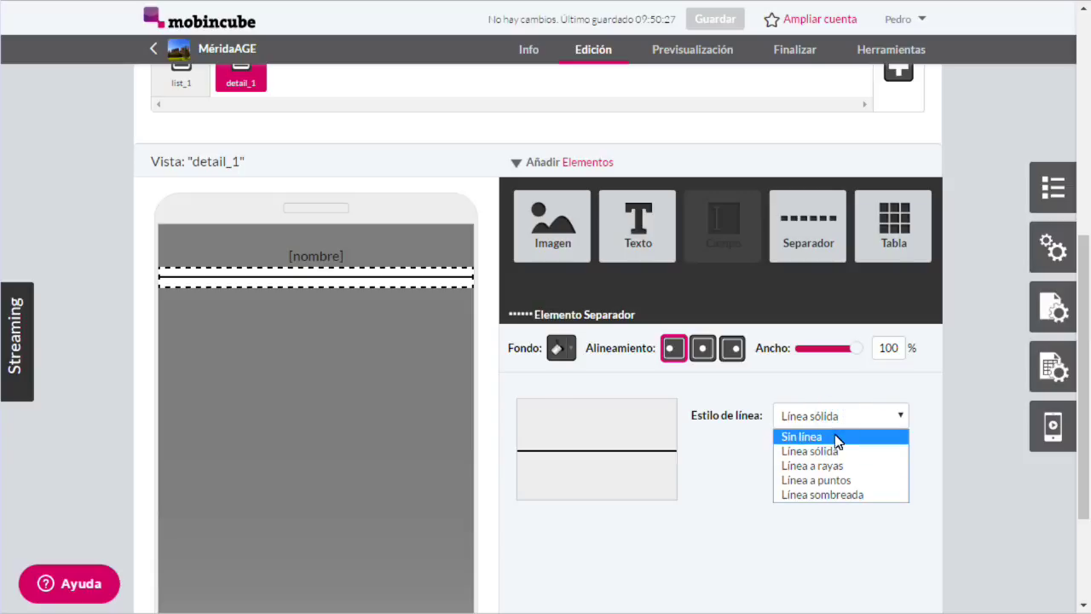
left_click(834, 437)
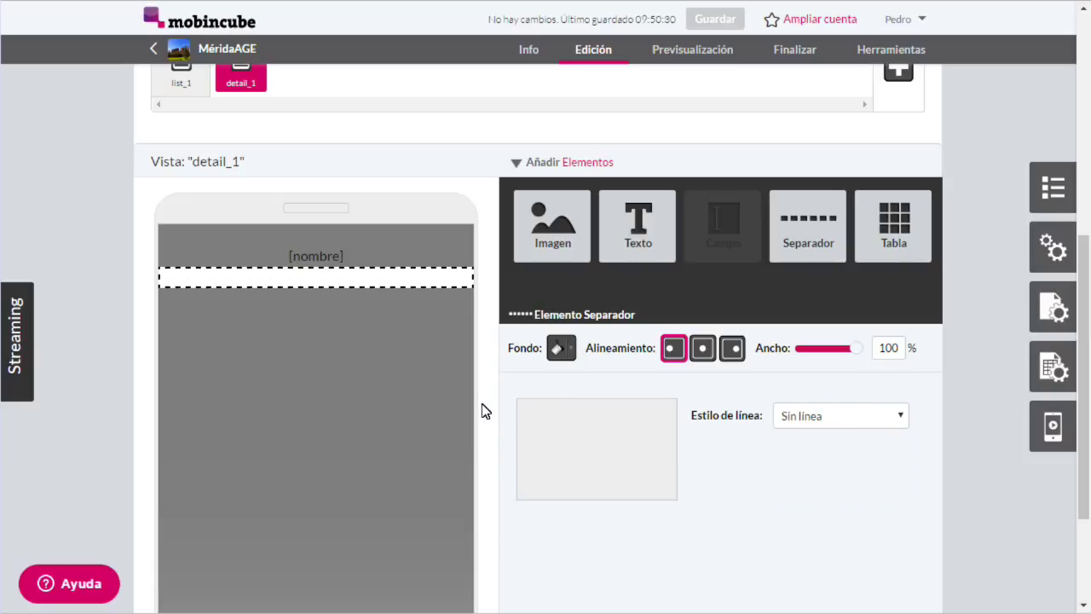
Step: Place the foto field under the second separator and add a Separador with line style Sin línea beneath it
left_click(482, 411)
left_click_drag(638, 412, 359, 409)
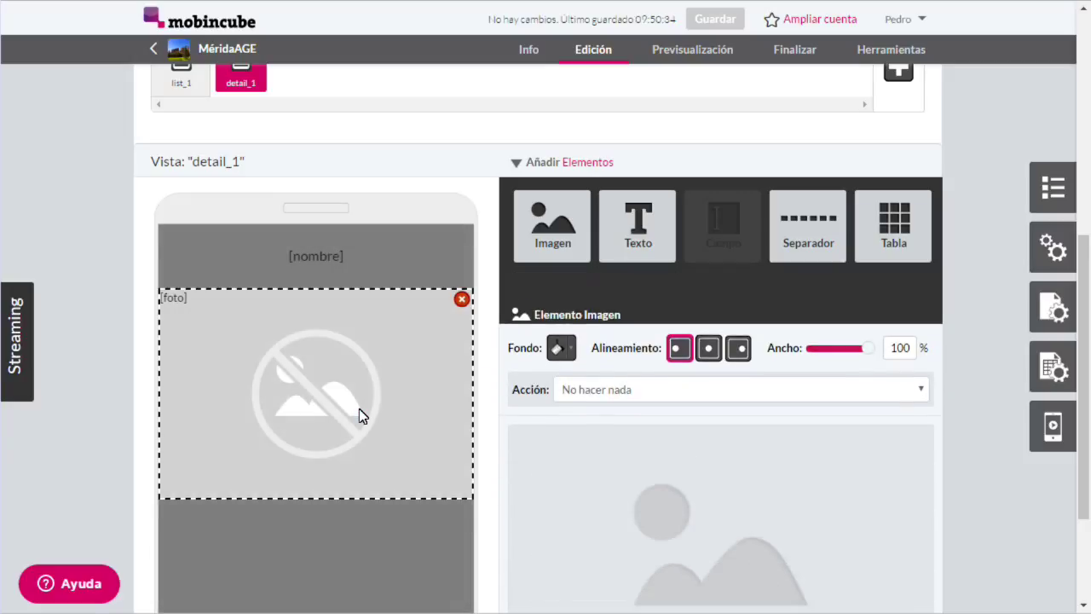
left_click(481, 438)
left_click_drag(770, 251, 428, 564)
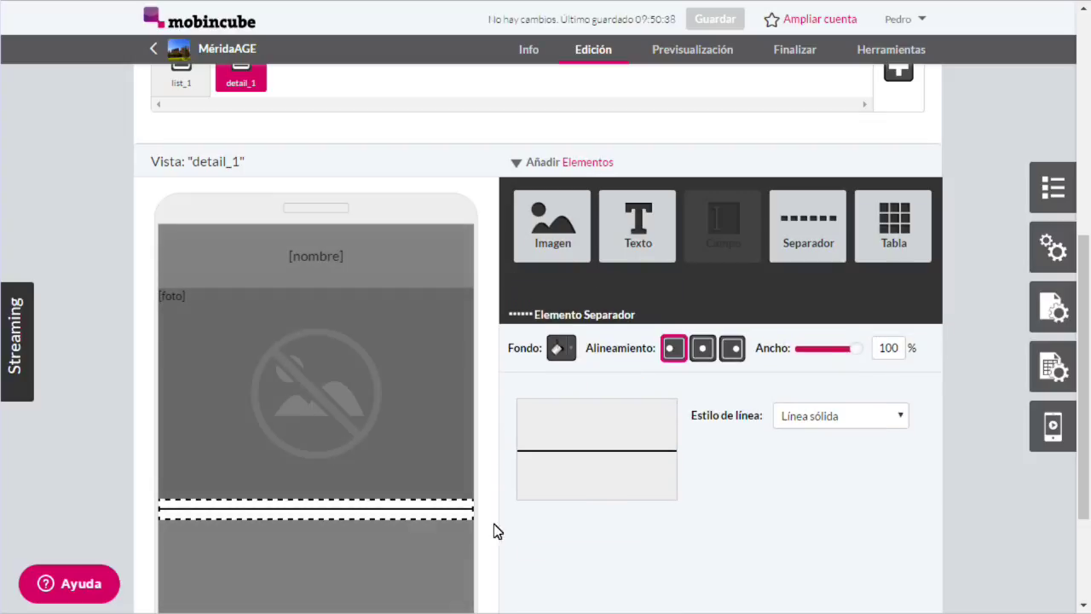
left_click(814, 421)
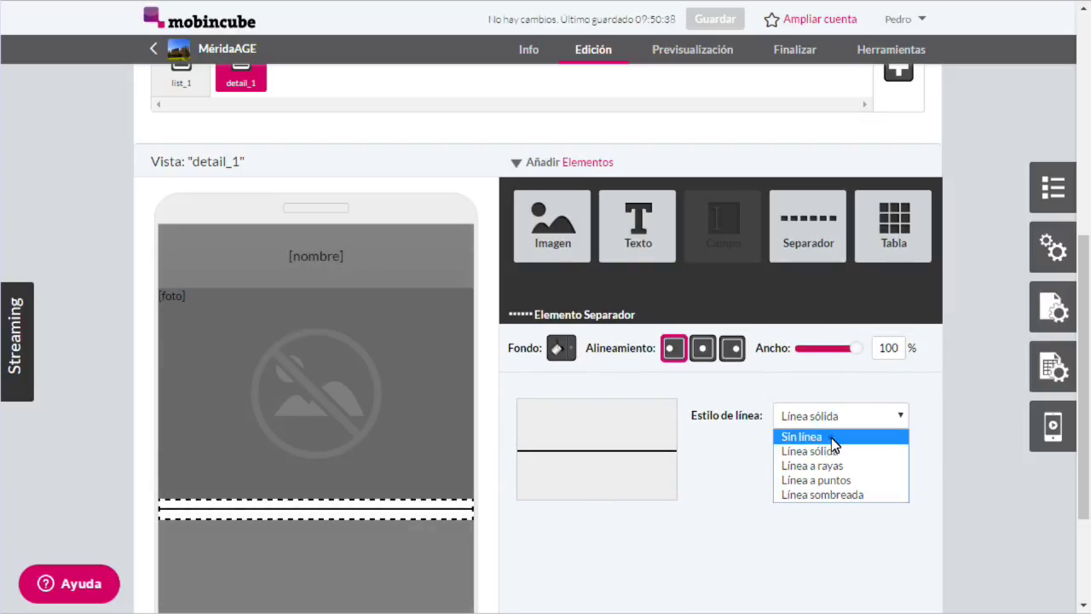
left_click(831, 439)
Step: Place the detalles field below the photo's separator and set its text size to Pequeña
mouse_move(524, 313)
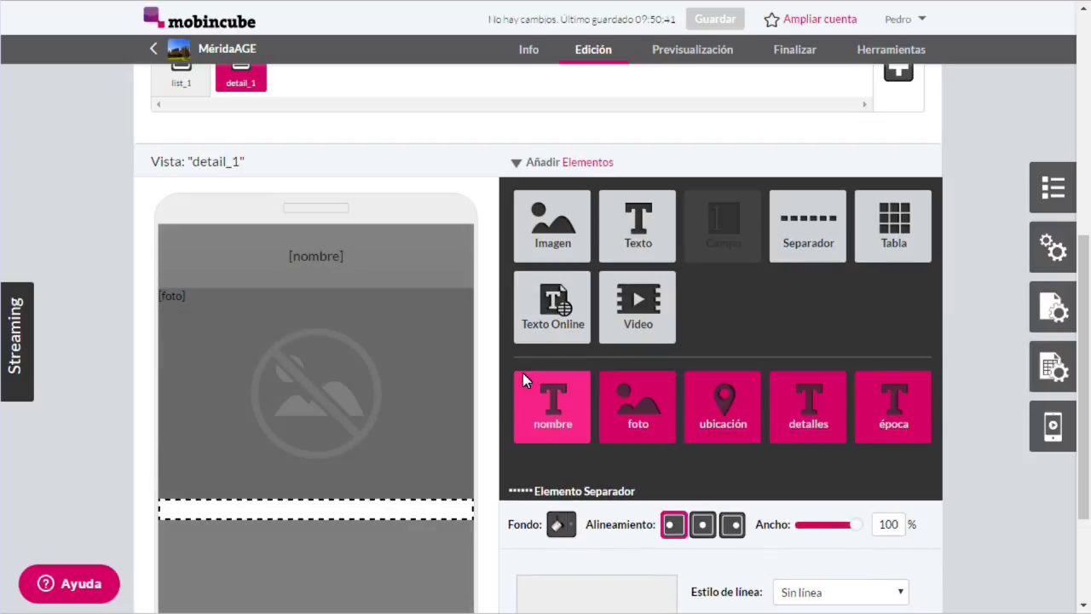
left_click_drag(793, 432, 384, 588)
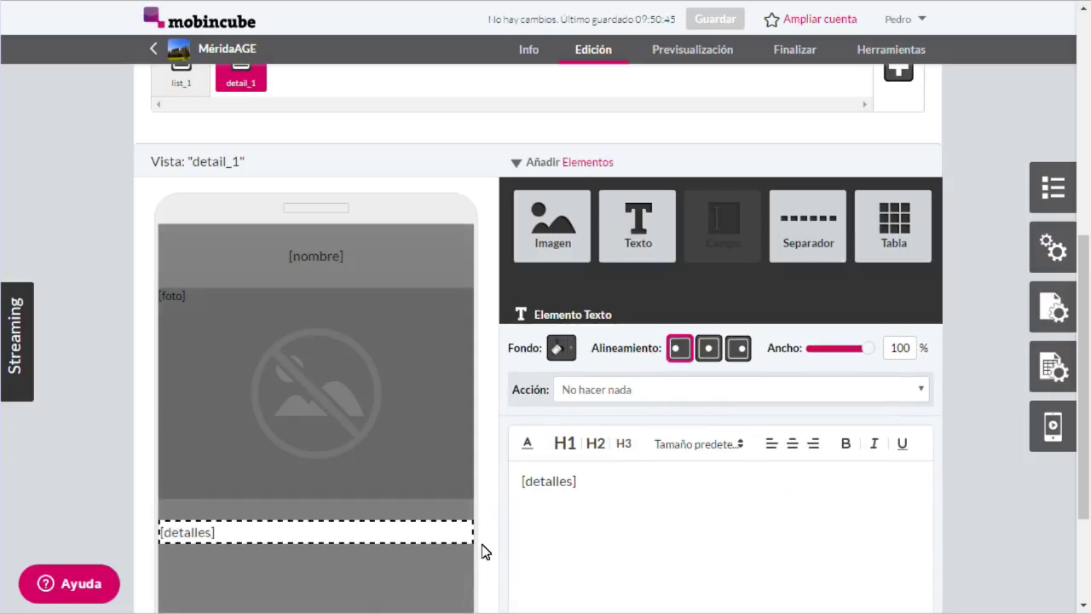
left_click(696, 442)
left_click(674, 524)
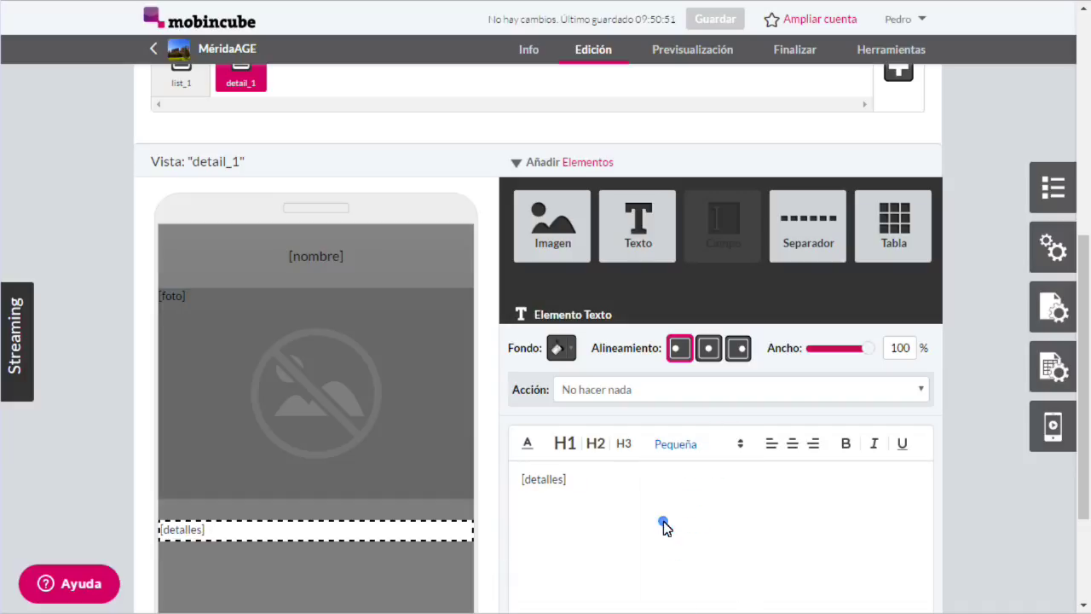
left_click(493, 527)
Step: Review the PATRIMONIO screen's data source, filter, list of views and finished detail layout
scroll(491, 522, "down", 1)
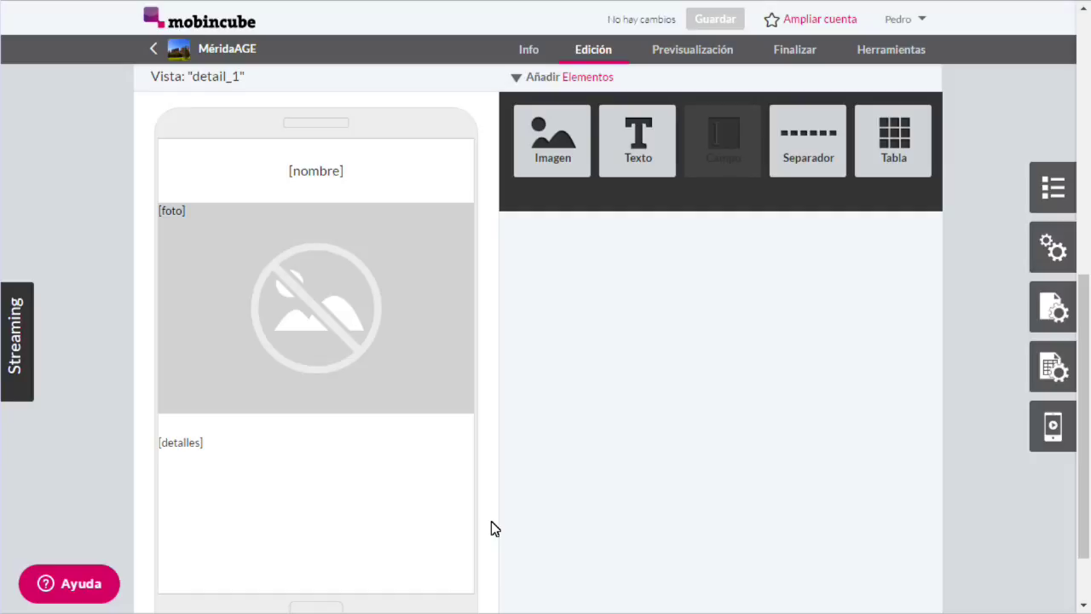
scroll(491, 521, "up", 3)
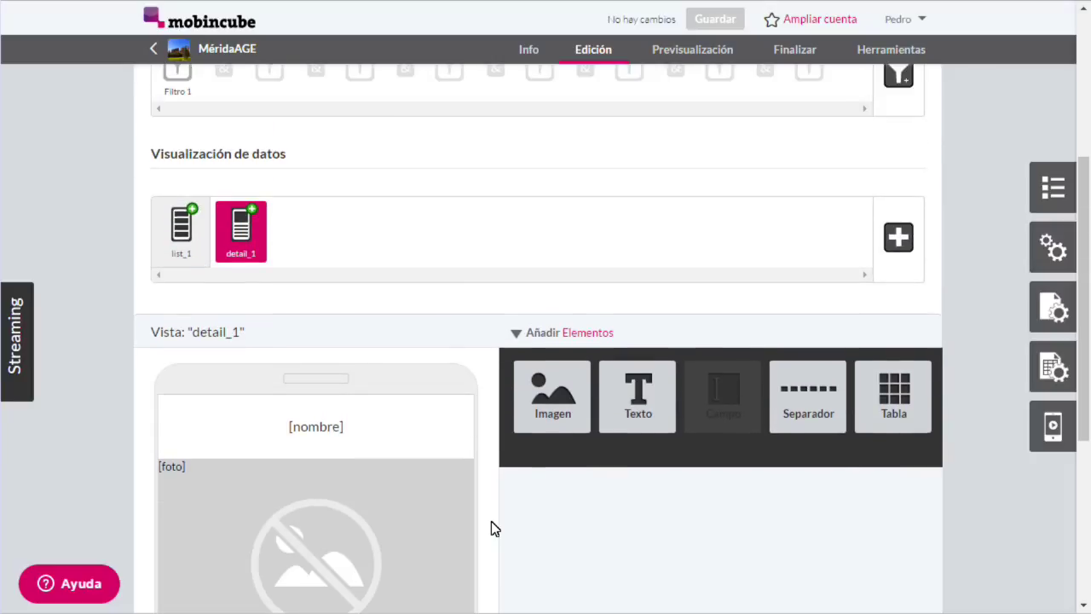
scroll(491, 529, "up", 4)
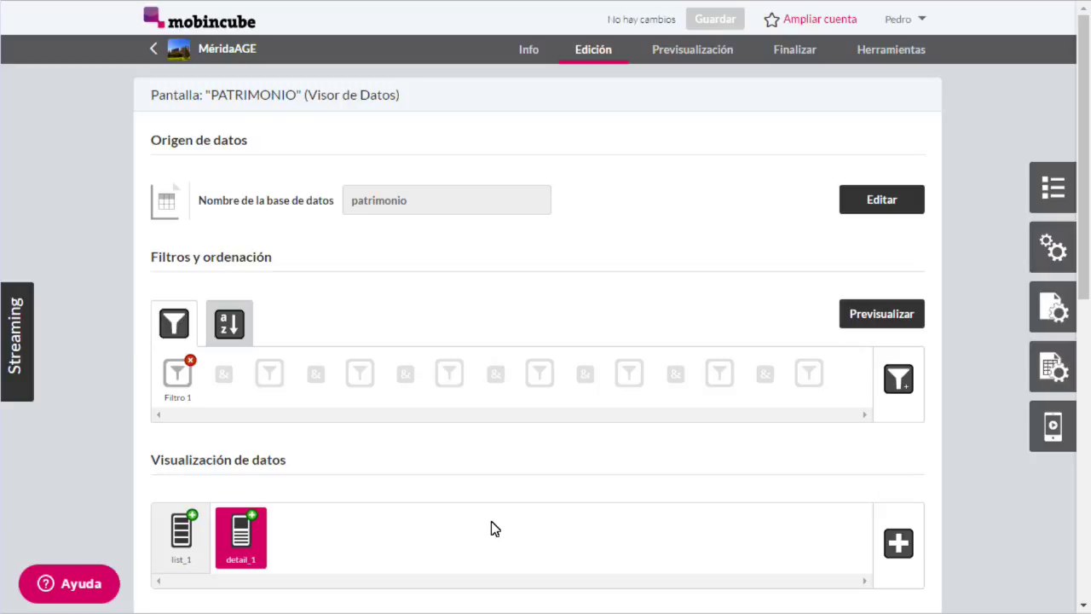
scroll(493, 529, "down", 3)
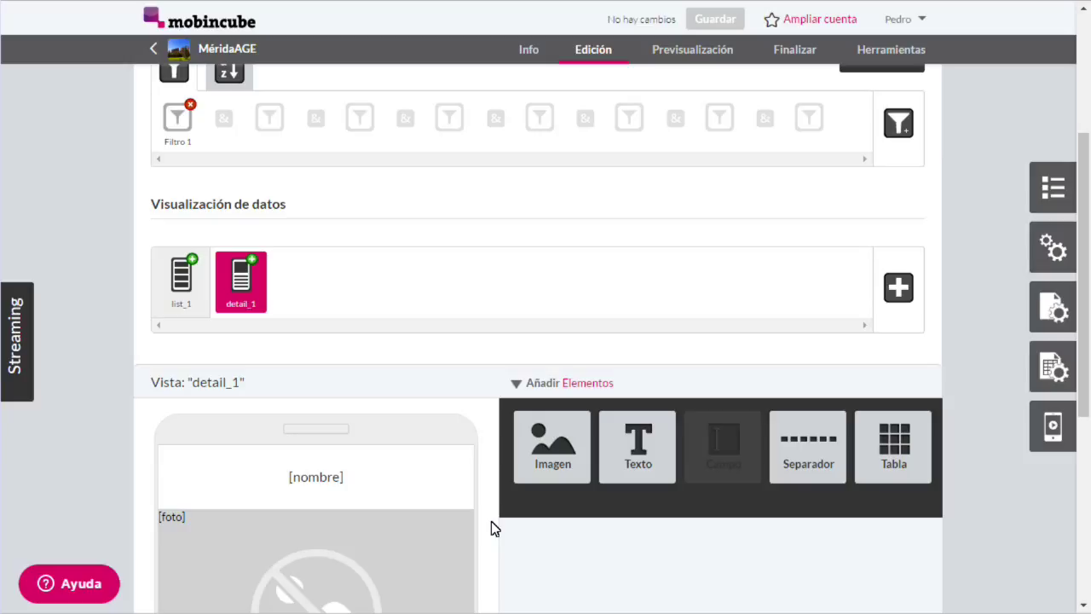
scroll(492, 529, "up", 1)
scroll(491, 521, "up", 2)
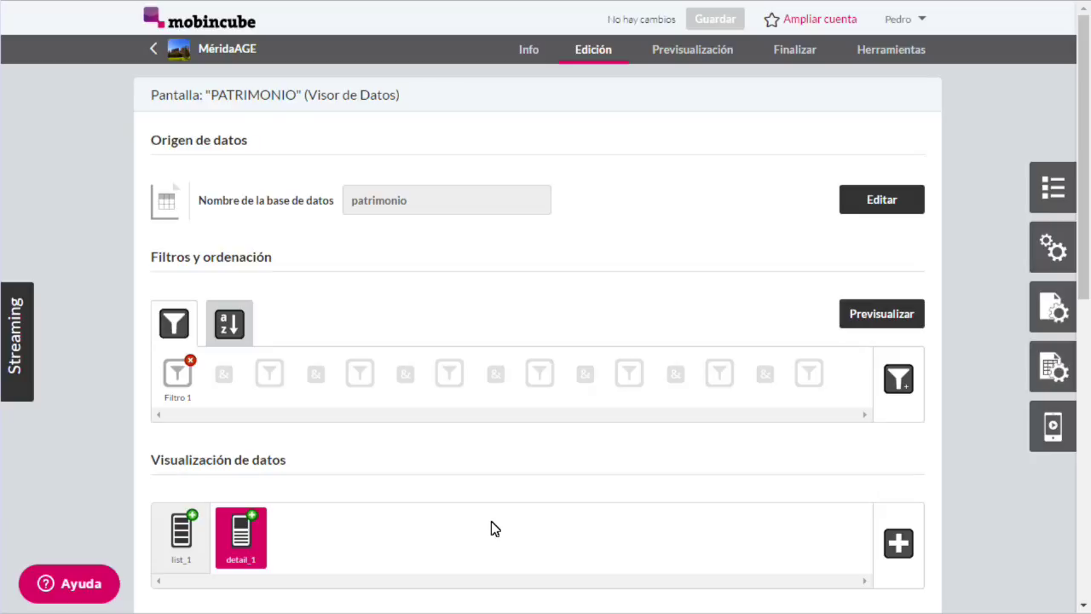
scroll(134, 375, "down", 4)
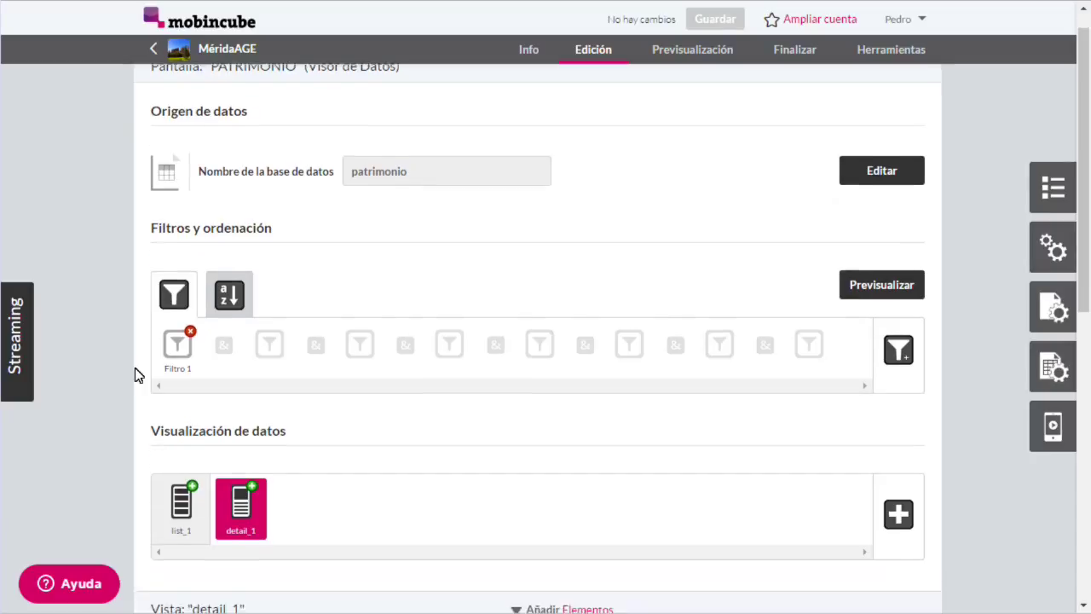
scroll(135, 375, "down", 1)
scroll(135, 375, "up", 5)
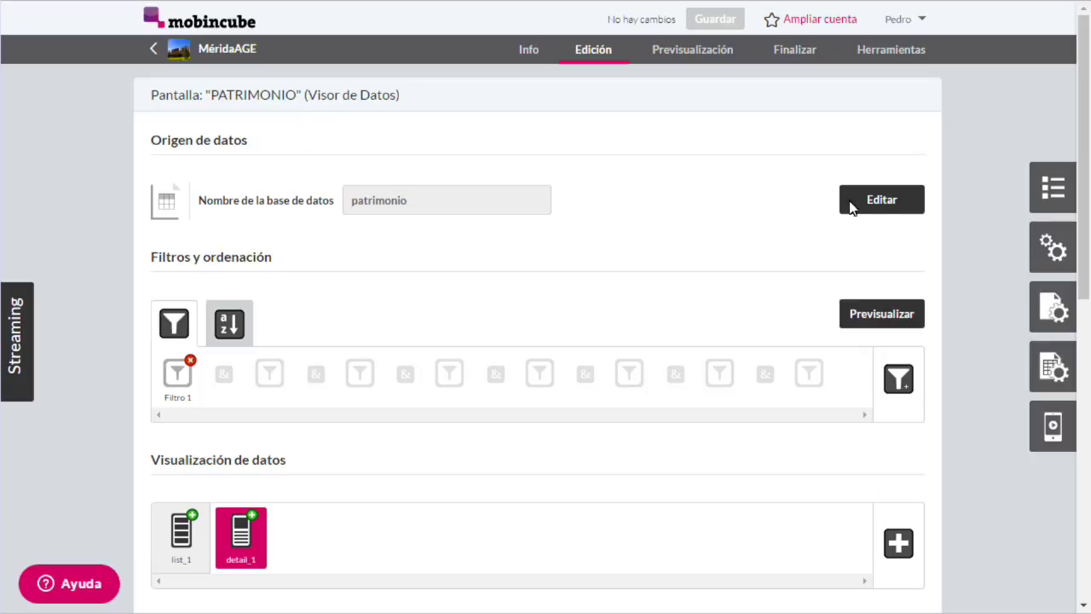
Step: Rename the PATRIMONIO screen as PATRIMONIO_romano
left_click(1042, 193)
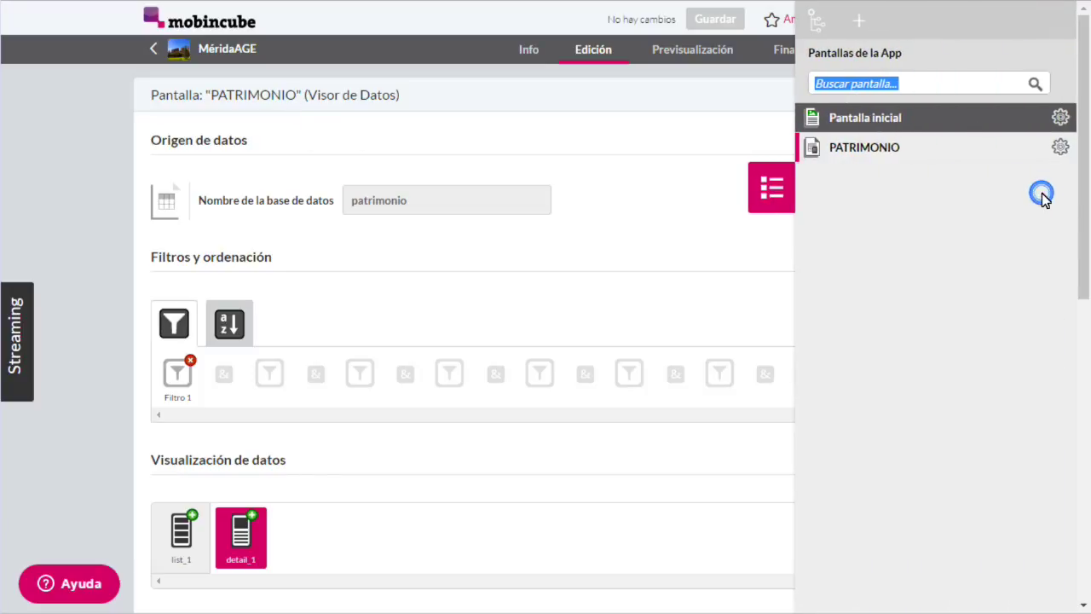
left_click(1062, 149)
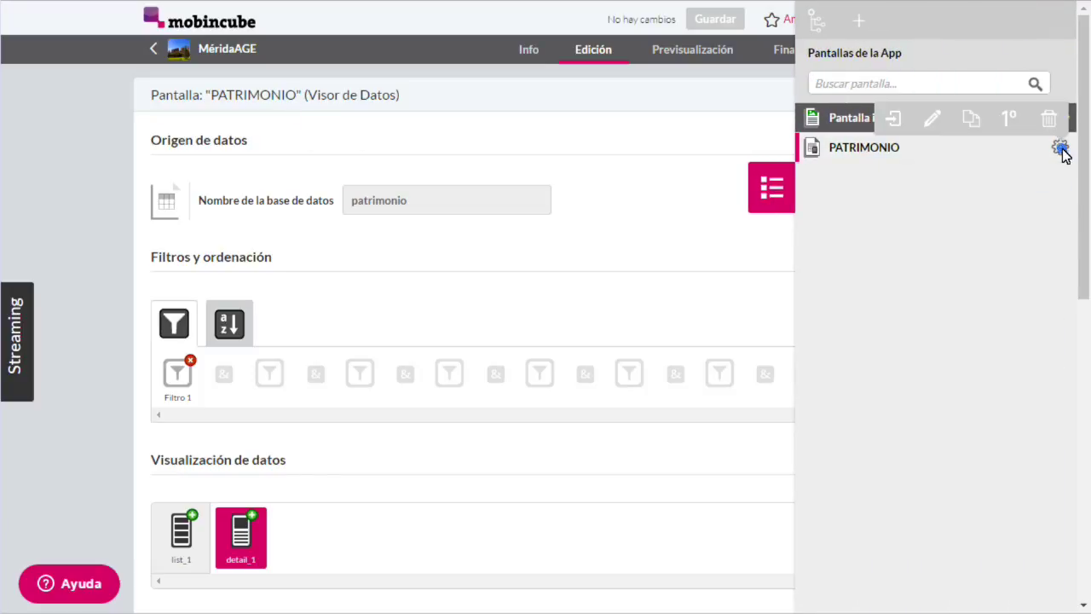
left_click(935, 121)
left_click(532, 49)
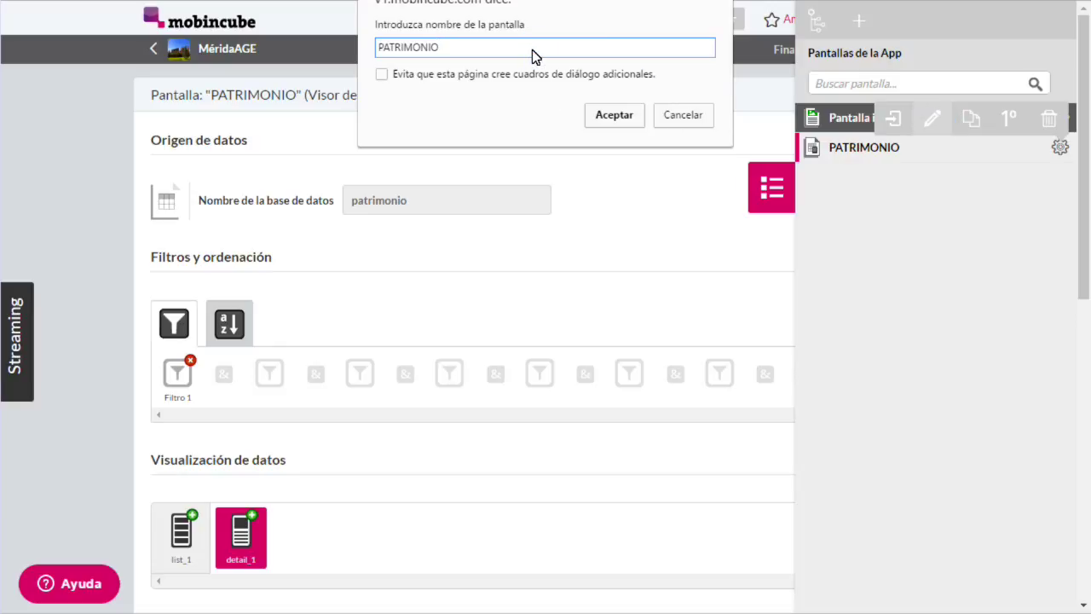
type("_romano")
left_click(591, 119)
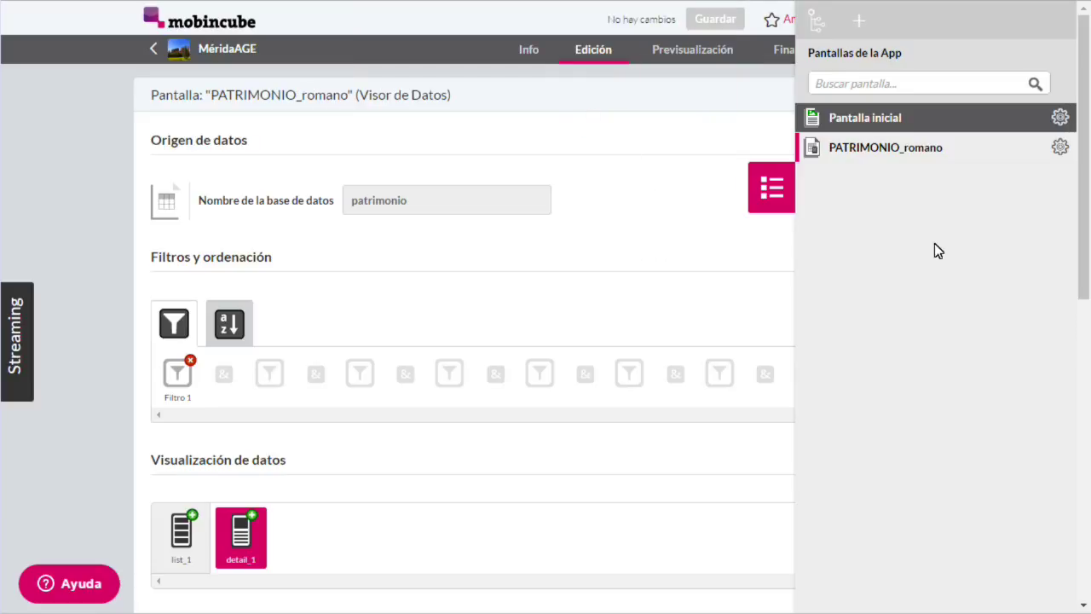
Step: Duplicate the PATRIMONIO_romano screen and name the copy PATRIMONIO_cristiano
scroll(598, 266, "down", 7)
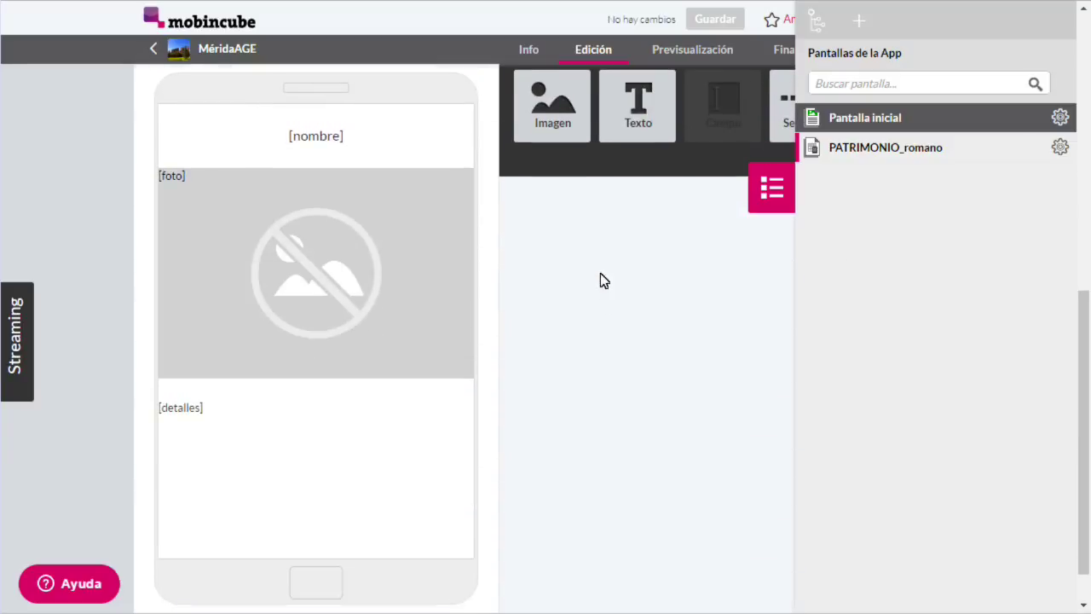
scroll(603, 332, "up", 5)
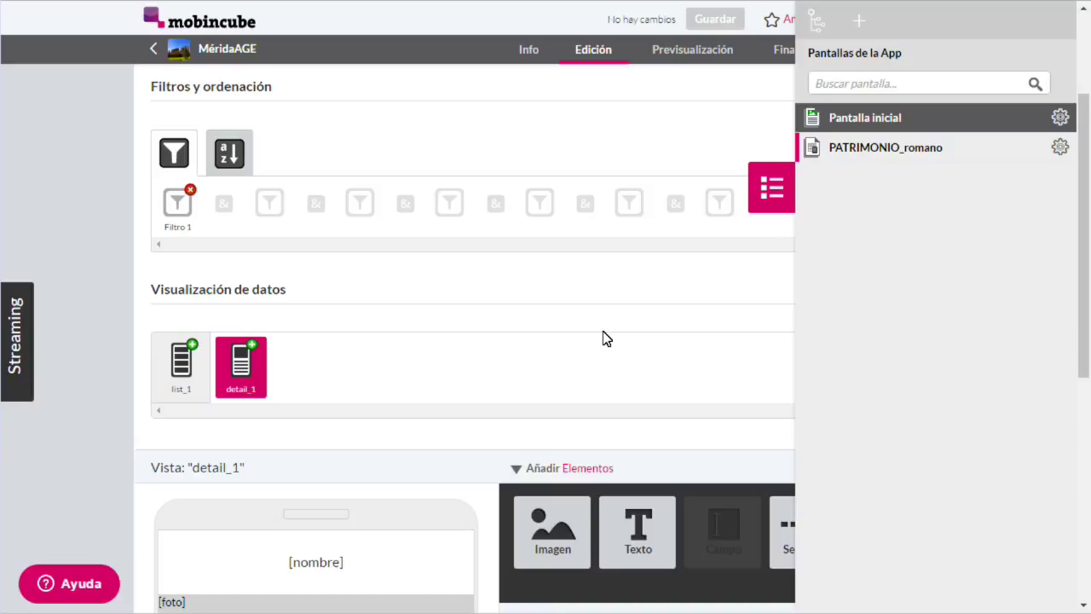
left_click(1060, 149)
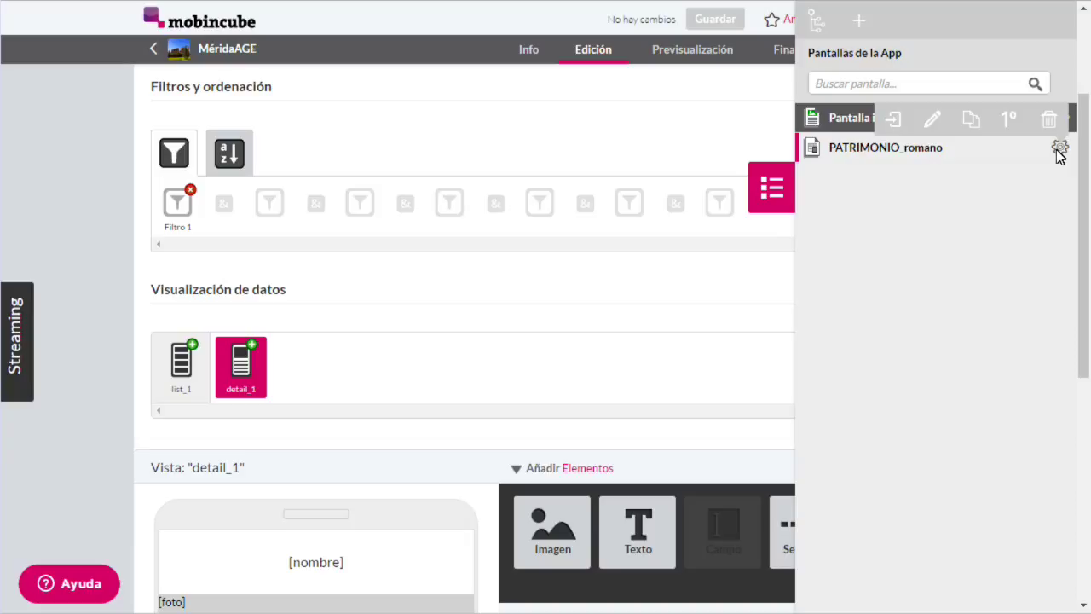
left_click(978, 121)
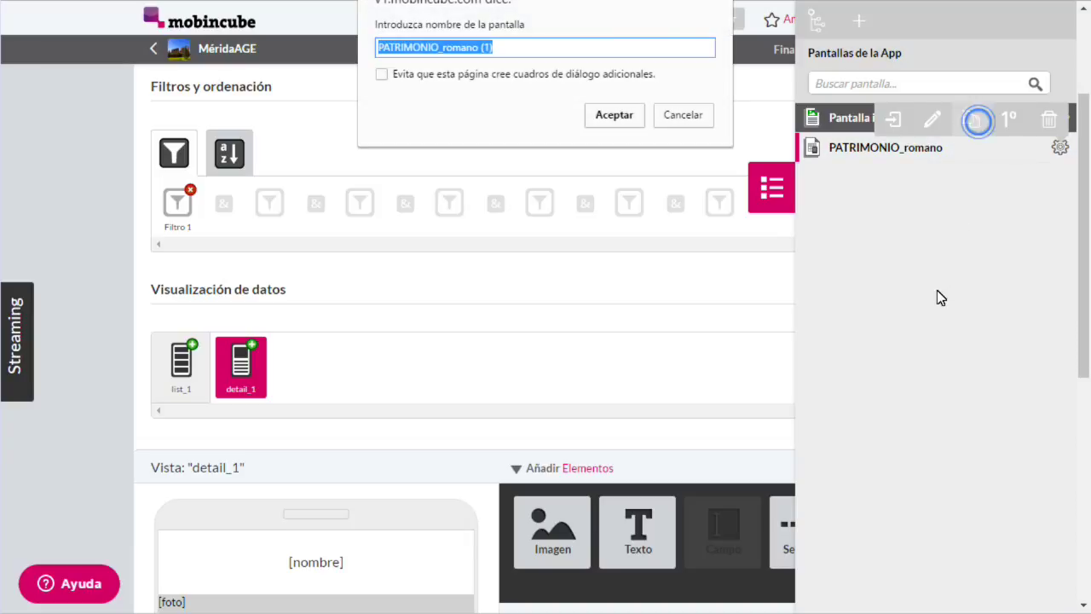
left_click(512, 53)
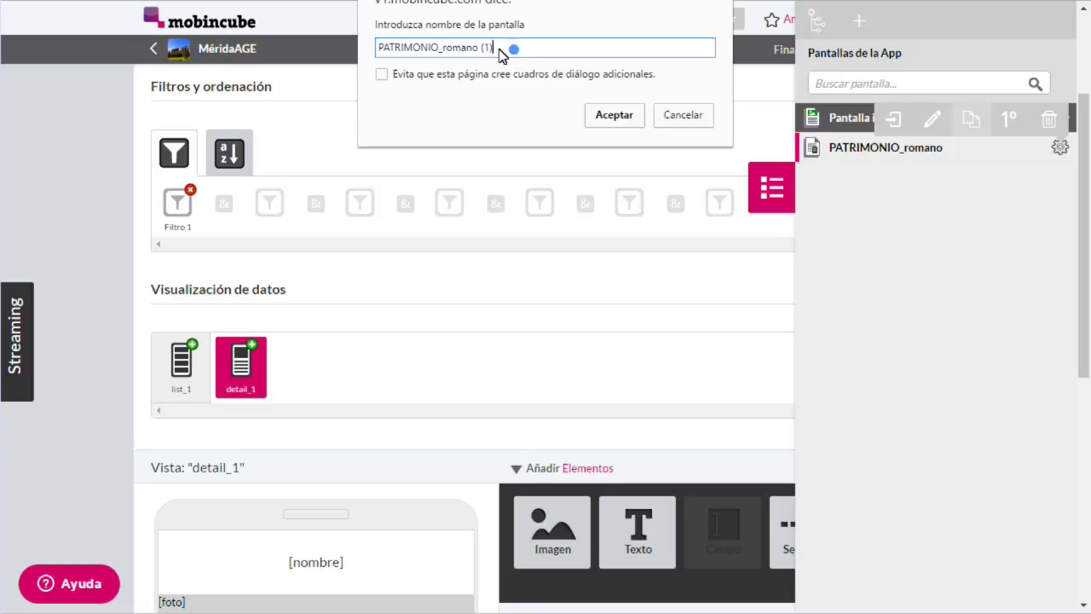
left_click_drag(503, 51, 453, 51)
type("c")
left_click(598, 119)
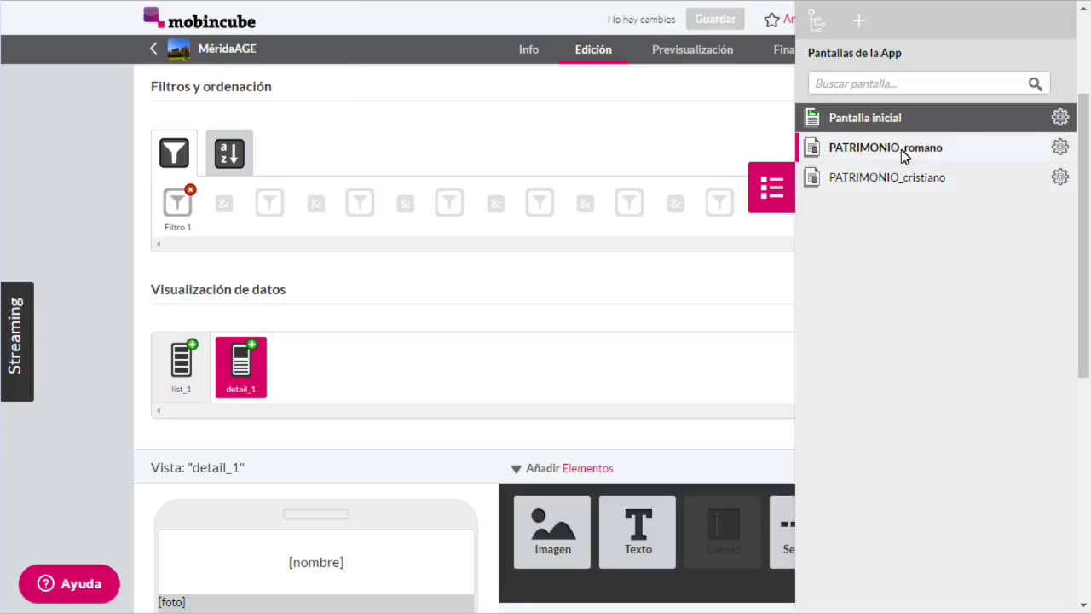
Step: Open the PATRIMONIO_cristiano screen for editing and check its copied list_1 and detail_1 views
left_click(993, 148)
left_click(1060, 179)
left_click(893, 152)
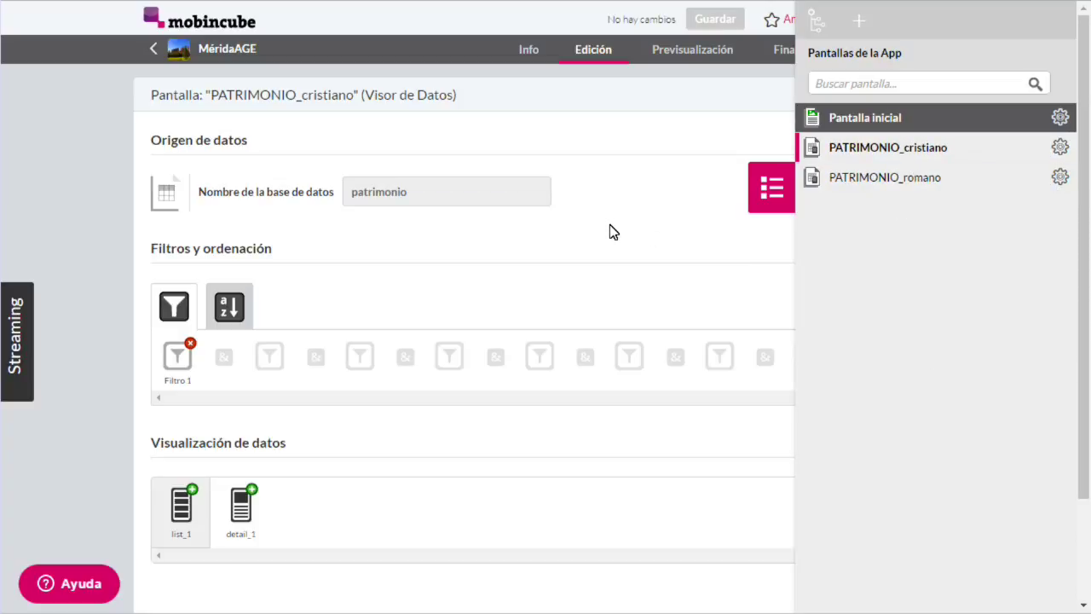
left_click(610, 231)
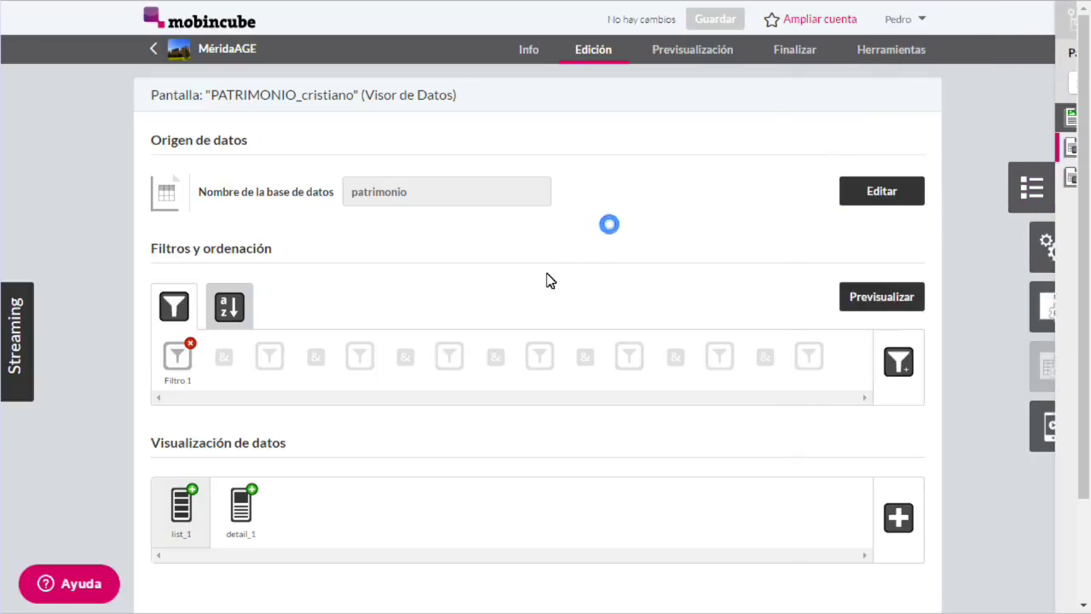
scroll(159, 363, "down", 3)
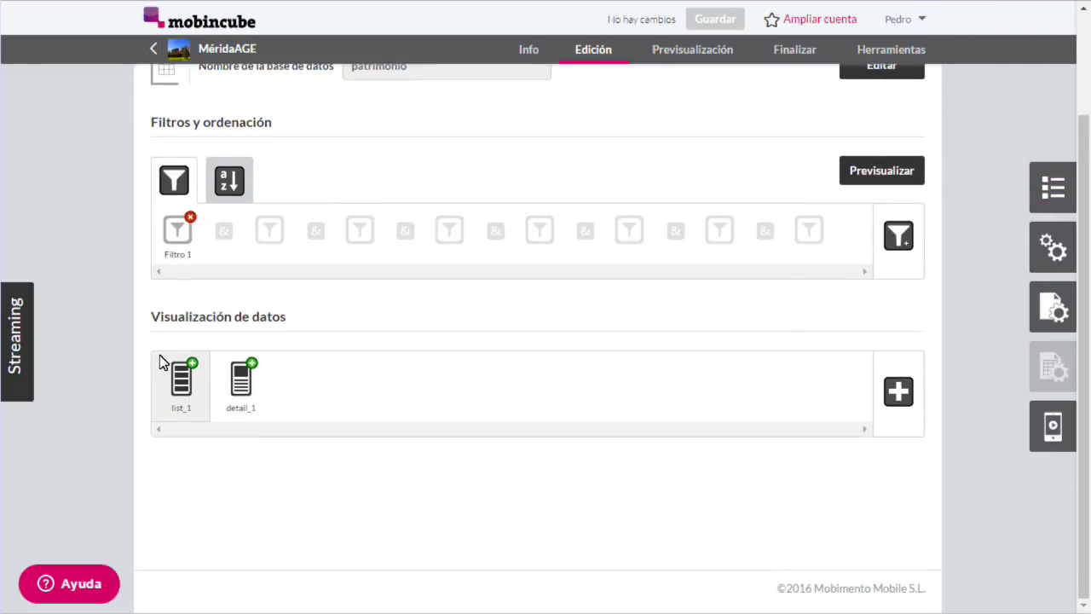
left_click(189, 392)
scroll(383, 437, "up", 6)
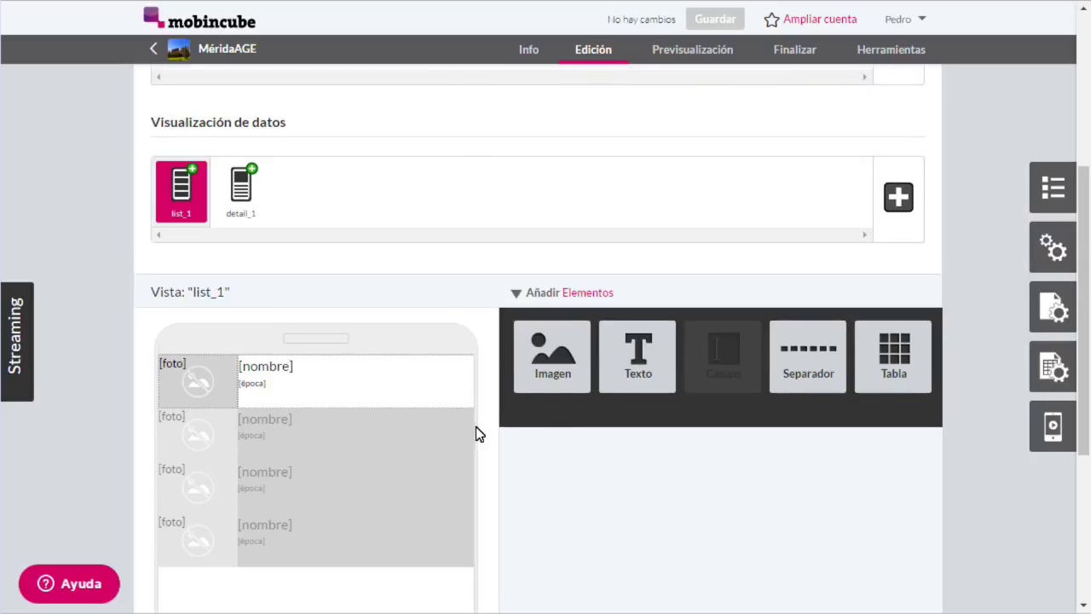
left_click(245, 200)
scroll(457, 486, "up", 3)
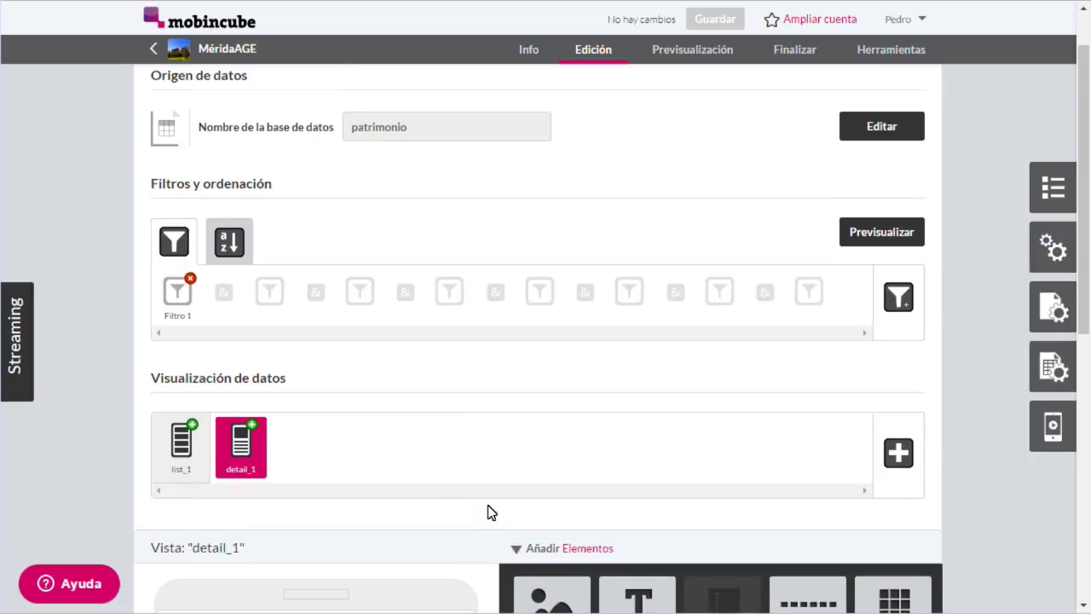
Step: Set the value of the época filter on the PATRIMONIO_cristiano screen to cristiano
left_click(236, 249)
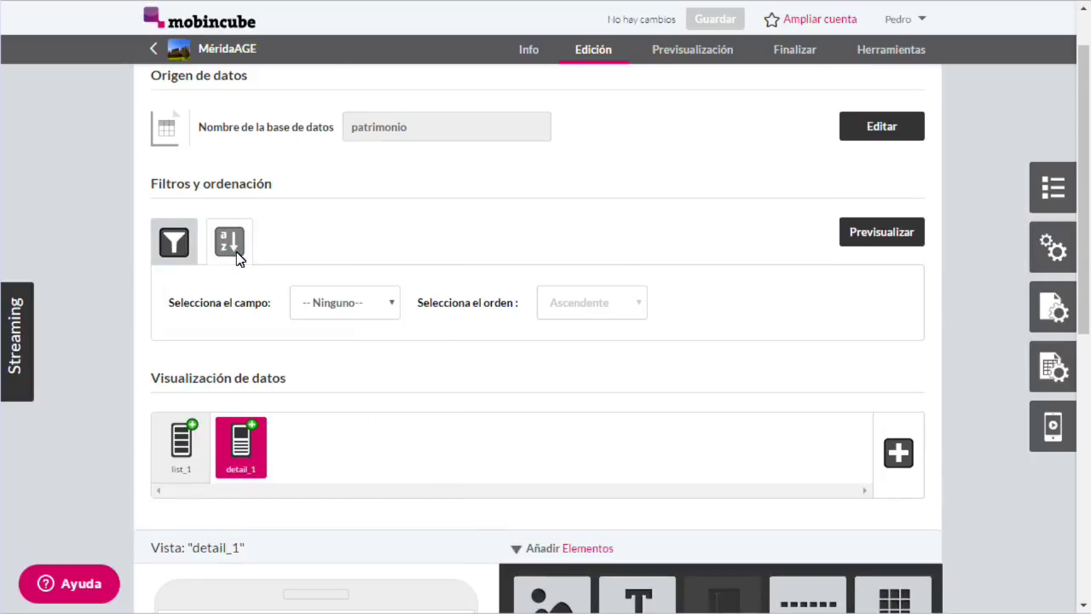
left_click(174, 255)
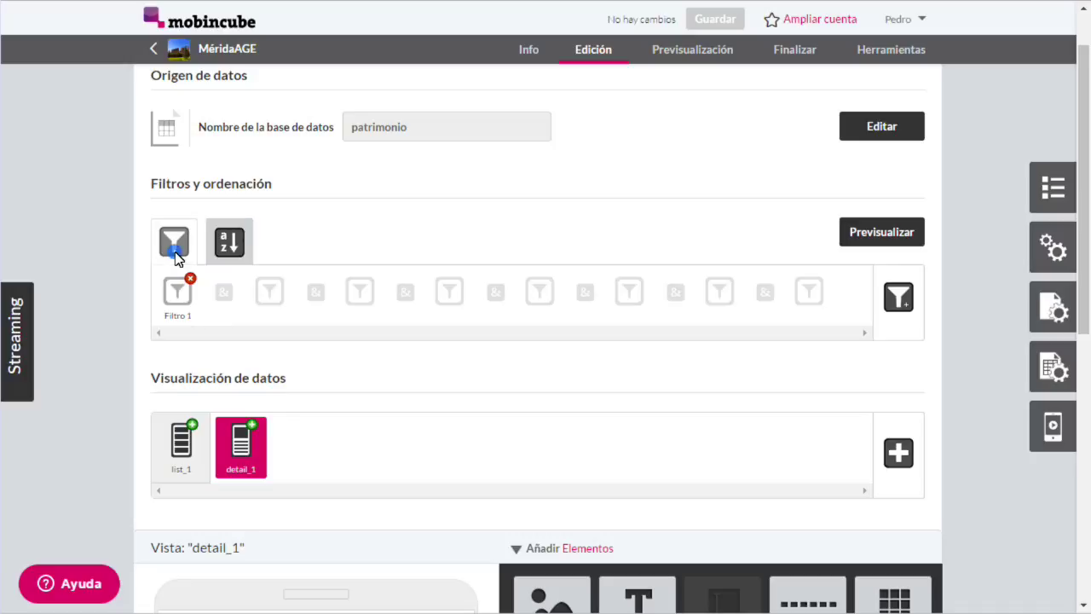
left_click(172, 300)
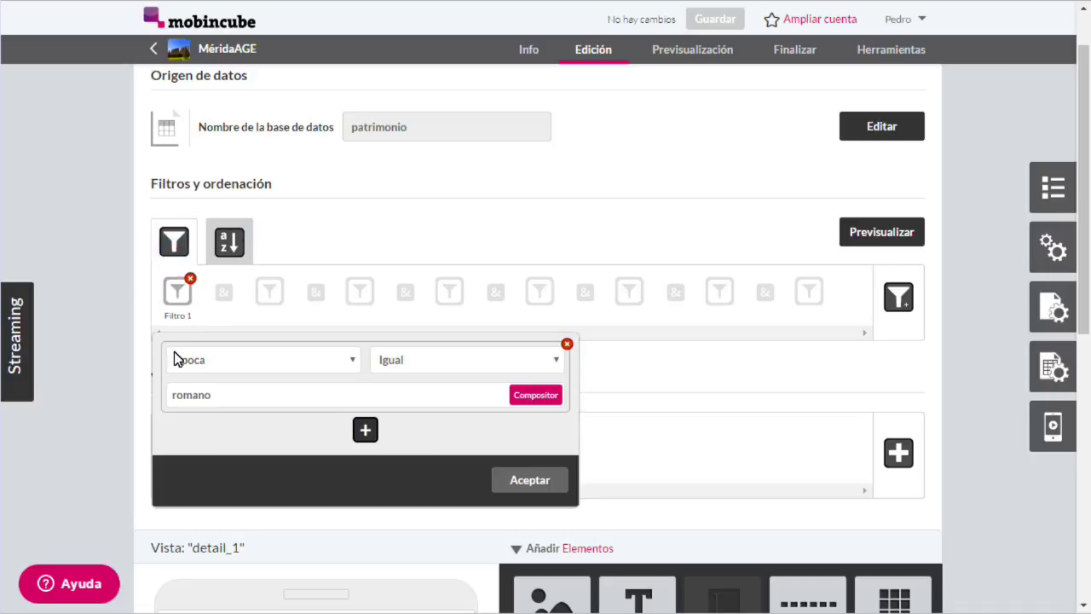
left_click_drag(217, 396, 145, 393)
type("cristiano")
left_click(529, 479)
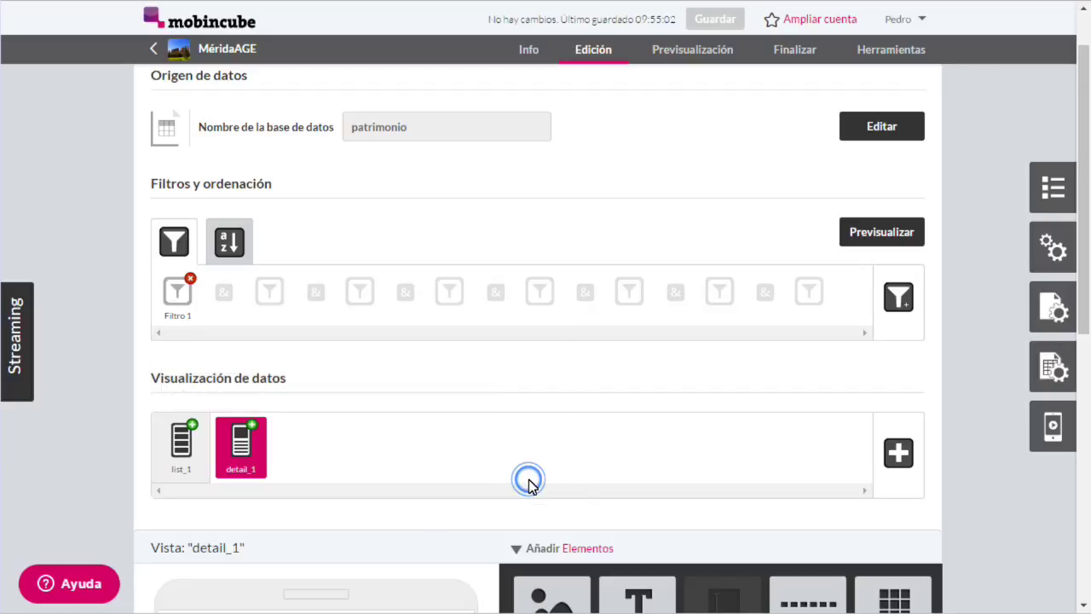
Step: Duplicate the PATRIMONIO_cristiano screen and name the copy PATRIMONIO_actual
scroll(127, 430, "up", 1)
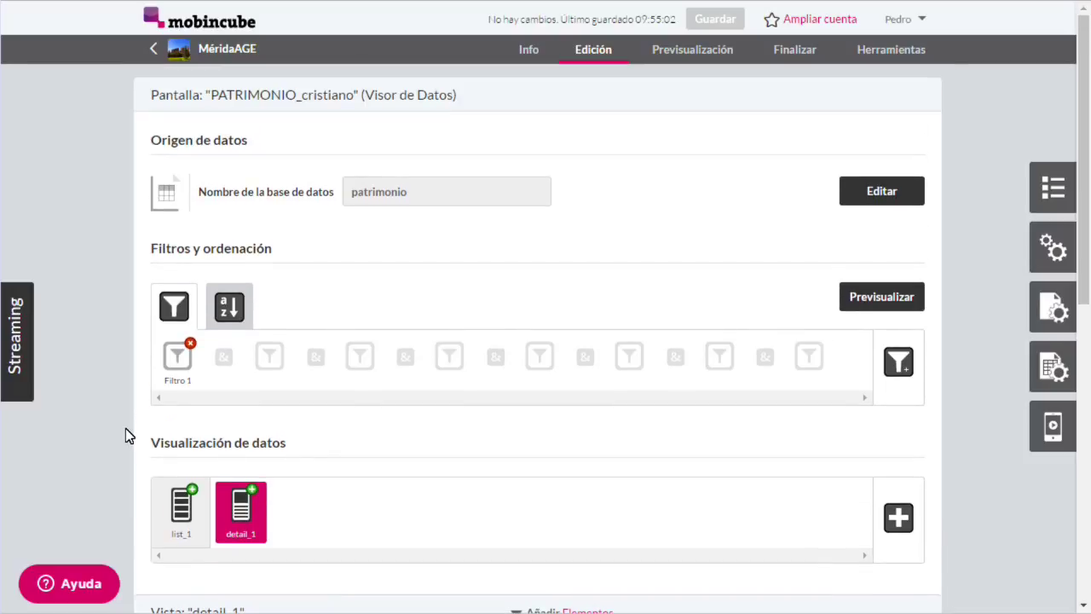
left_click(1044, 182)
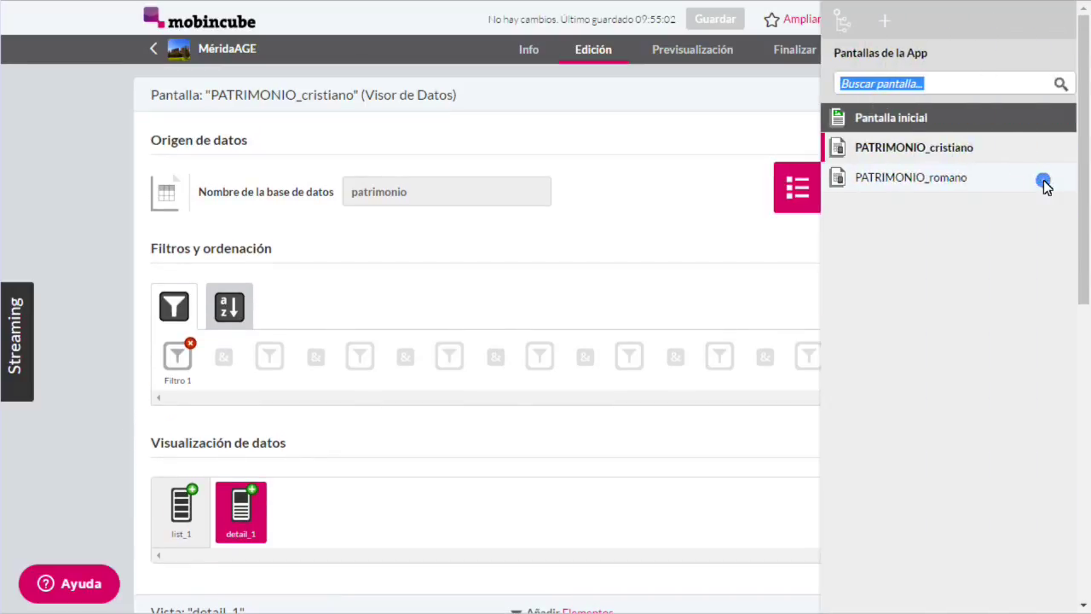
left_click(1063, 149)
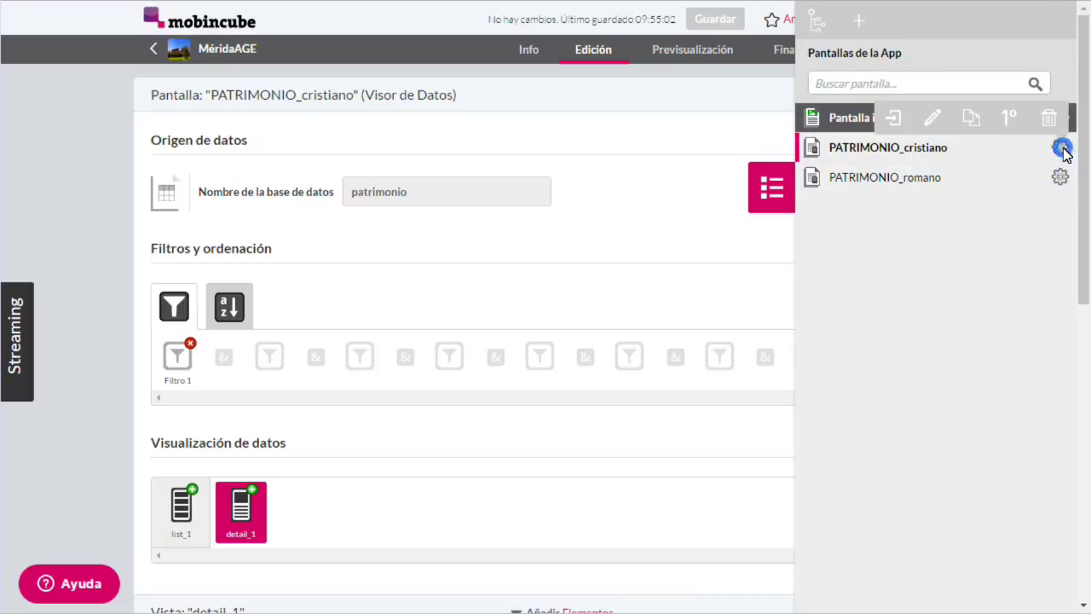
left_click(972, 120)
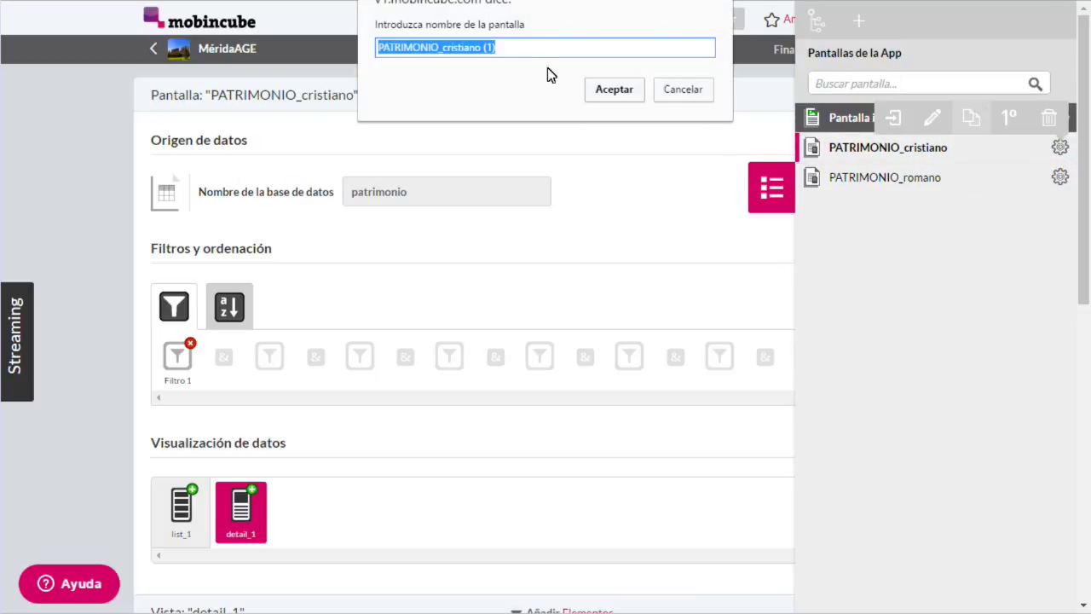
left_click(523, 50)
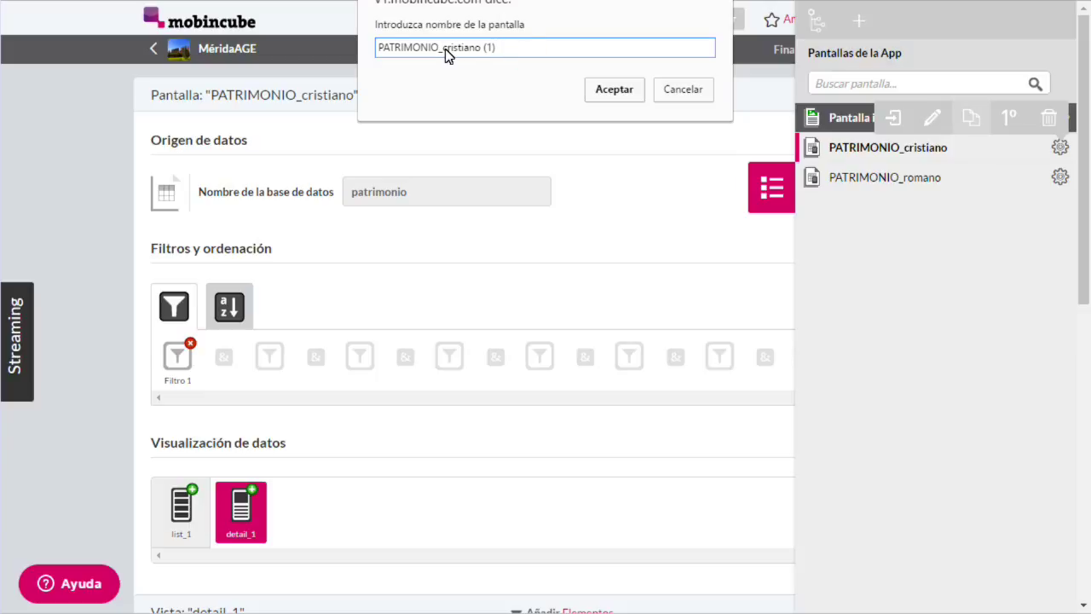
left_click_drag(443, 49, 550, 58)
key("BackSpace")
type("actual")
left_click(600, 92)
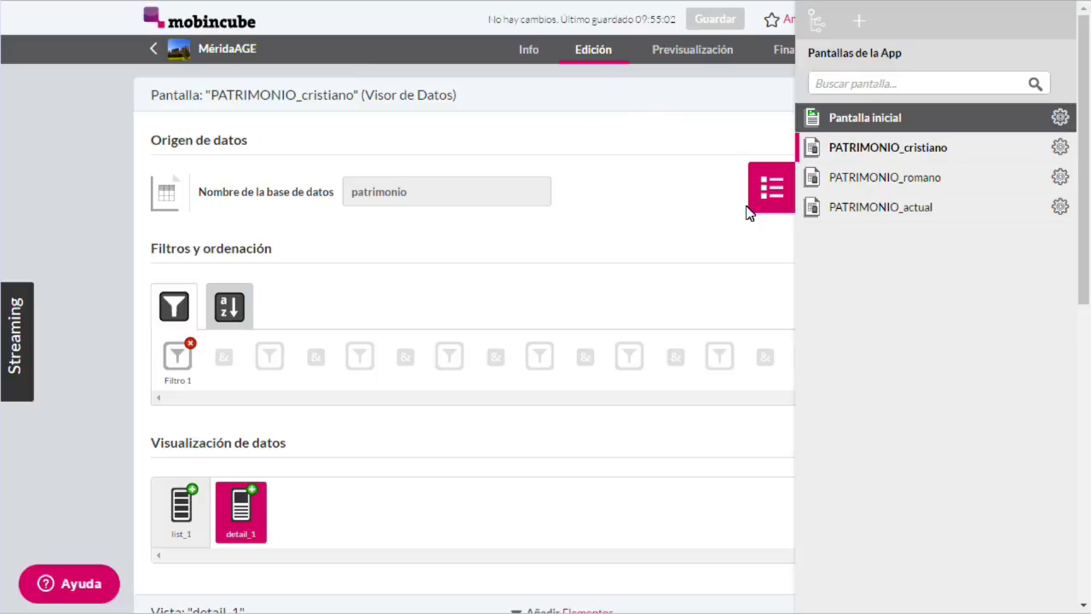
Step: Open the PATRIMONIO_actual screen for editing and set the value of its época filter to actual
left_click(1061, 210)
left_click(895, 179)
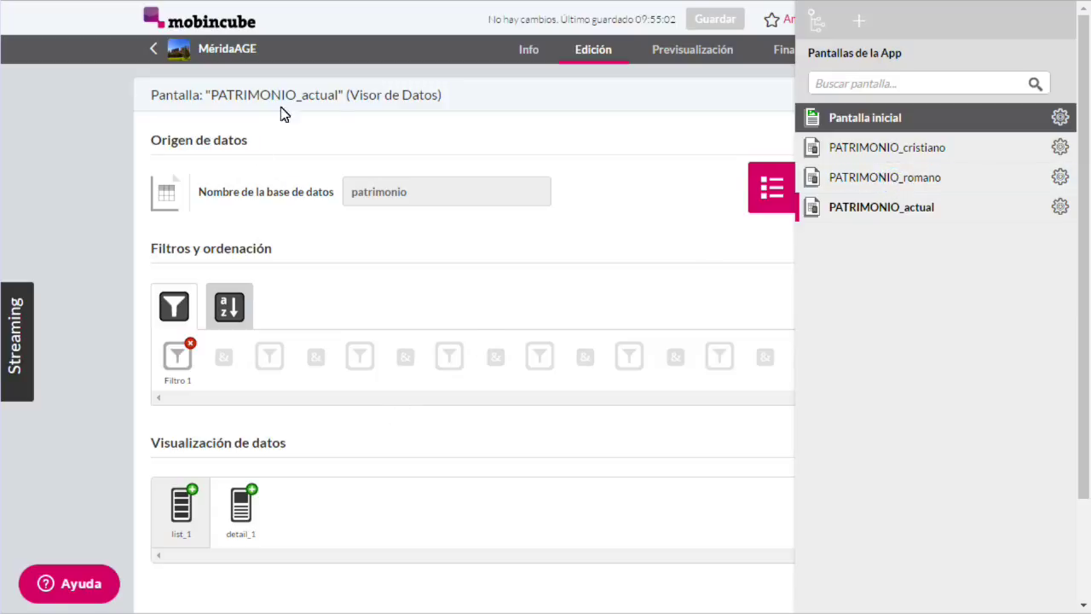
left_click(333, 127)
scroll(338, 300, "down", 2)
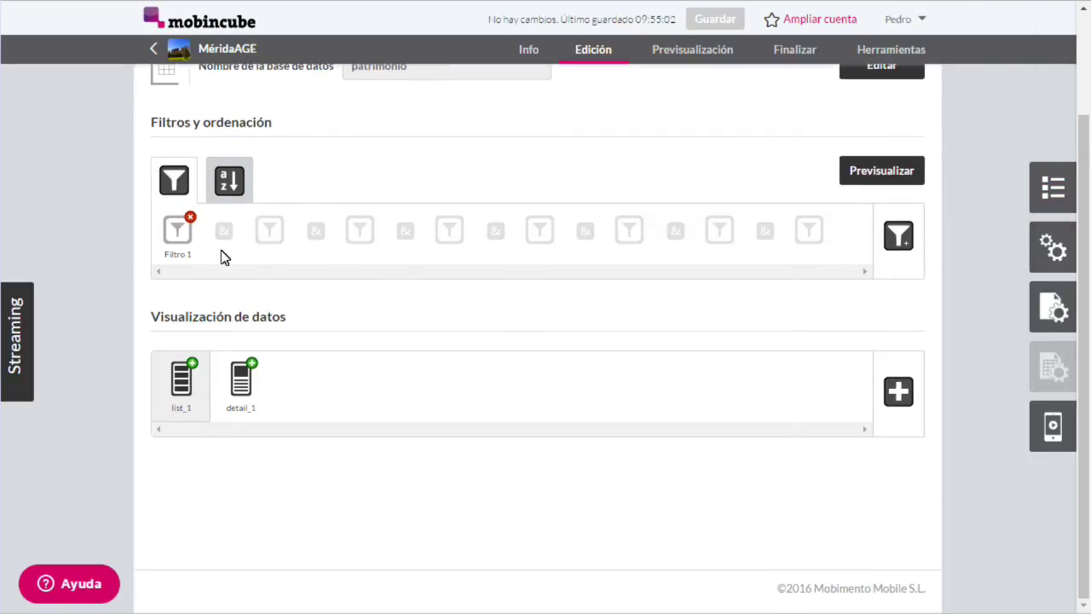
left_click(171, 238)
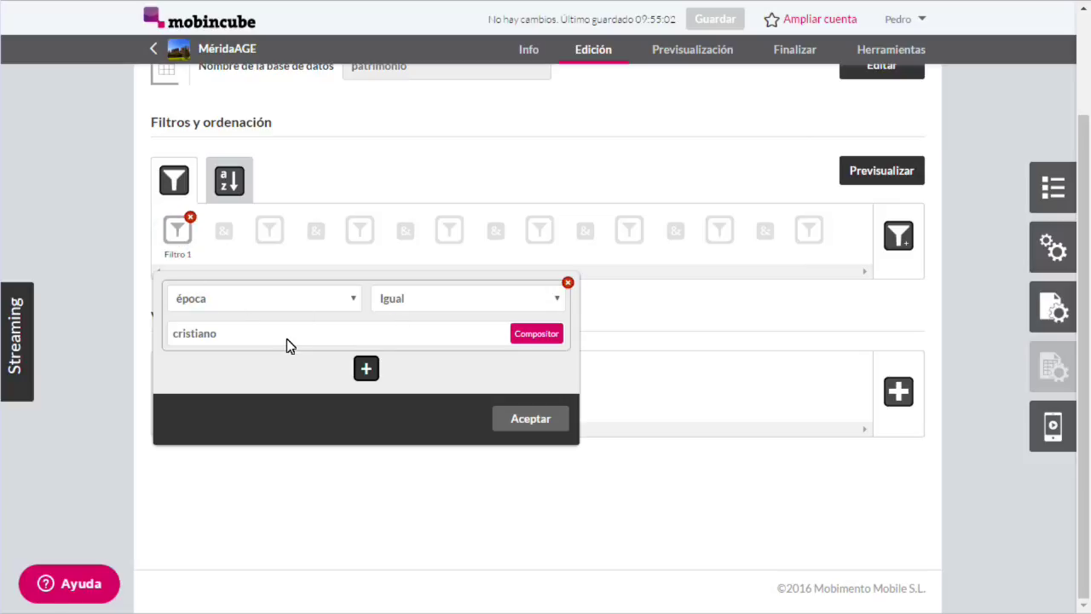
double_click(240, 341)
type("actual")
left_click(531, 418)
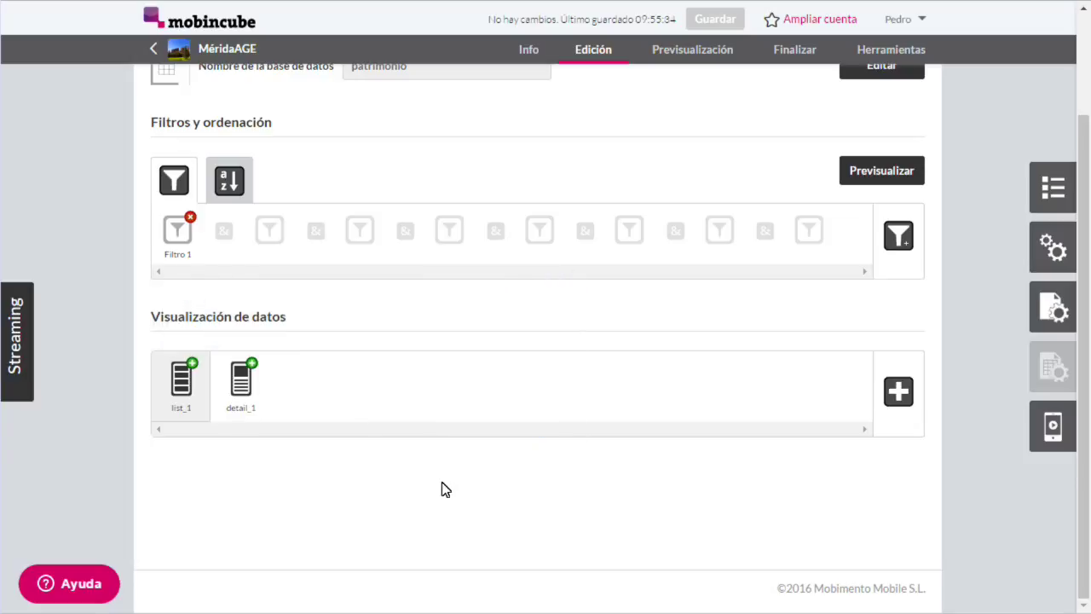
Step: Sort the data of the PATRIMONIO_actual screen by the nombre field
scroll(444, 489, "up", 2)
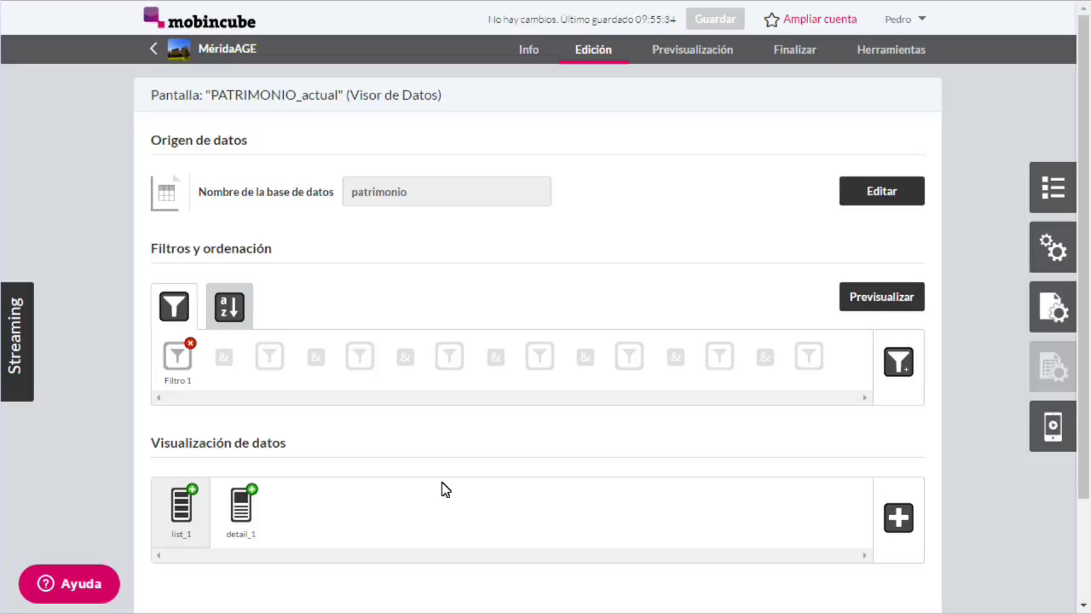
left_click(1035, 187)
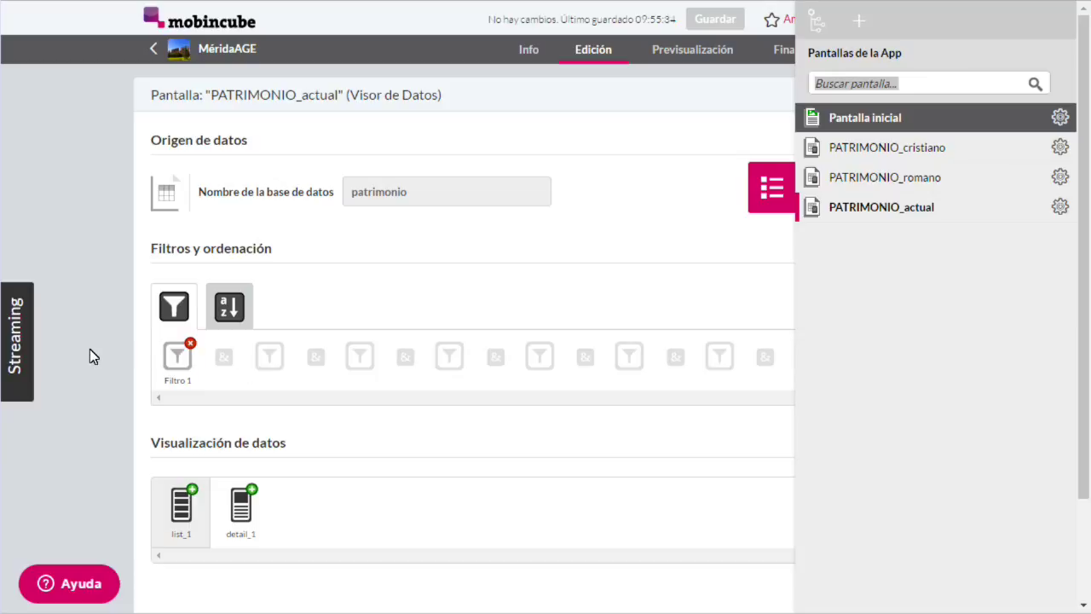
left_click(179, 512)
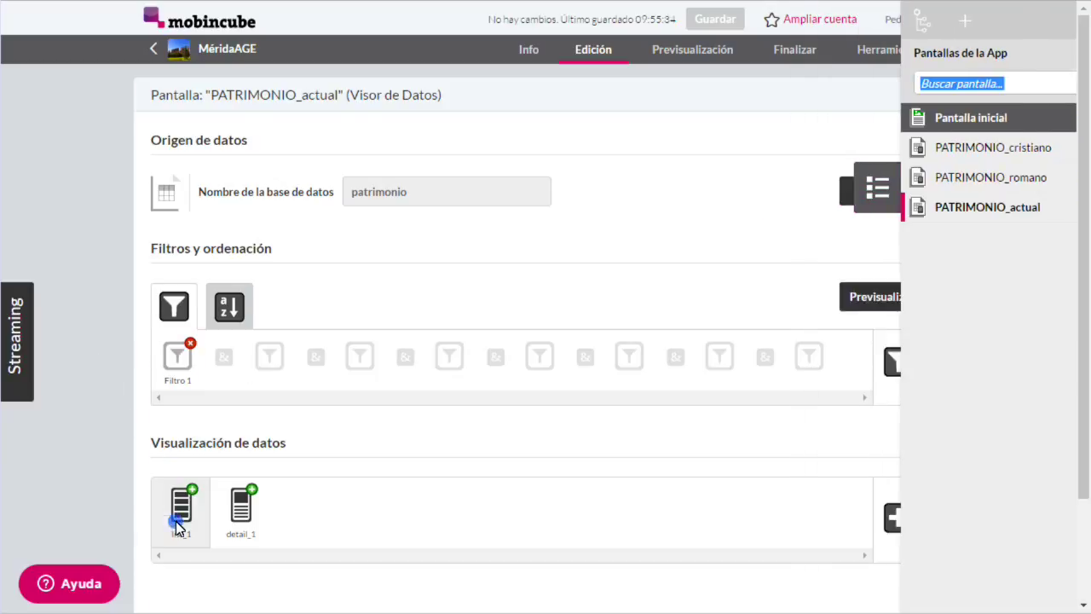
scroll(107, 393, "up", 4)
scroll(108, 393, "up", 2)
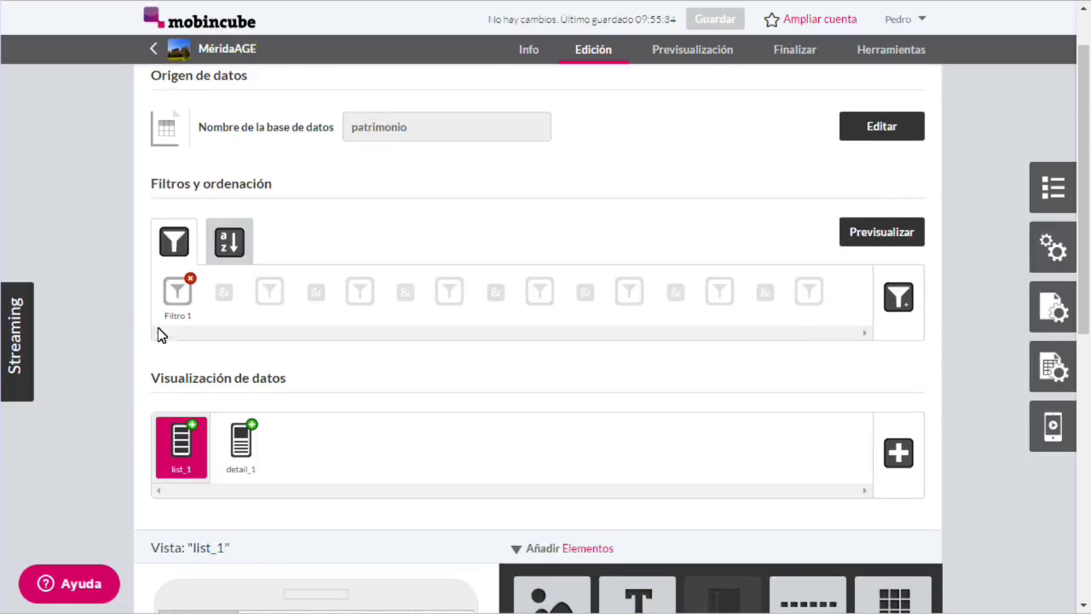
left_click(229, 241)
left_click(302, 307)
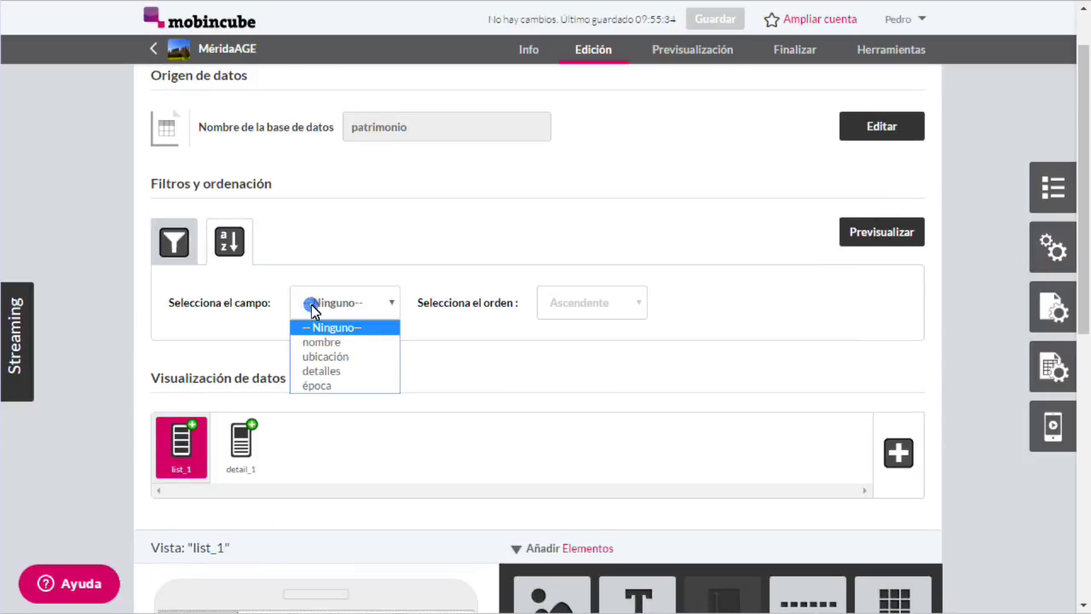
left_click(316, 340)
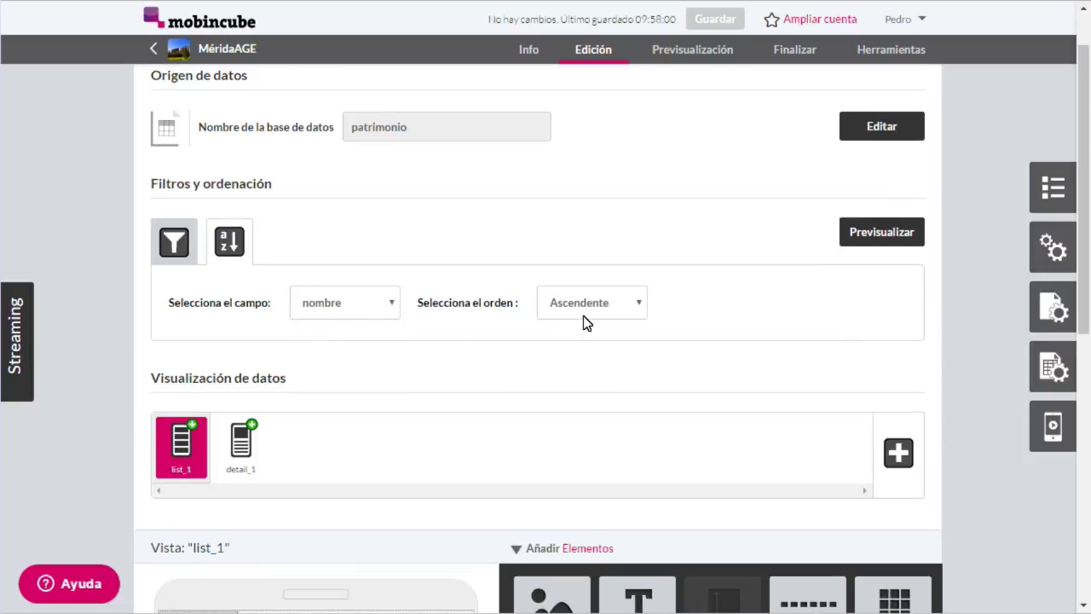
Step: Set the sort order of the nombre field on the PATRIMONIO_actual screen to Ascendente
left_click(588, 308)
left_click(588, 312)
scroll(961, 375, "up", 1)
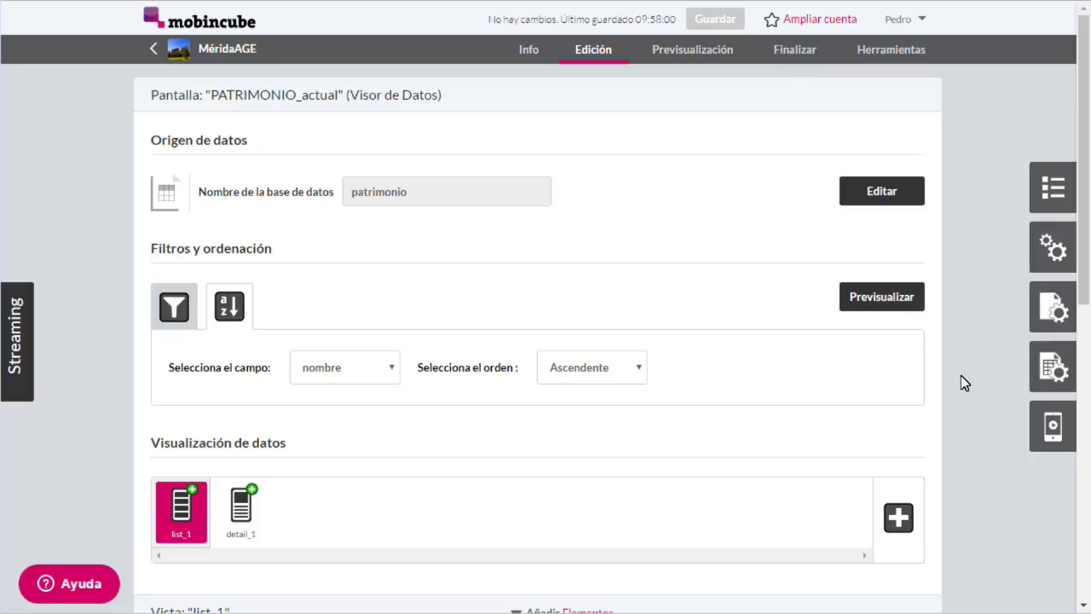
Step: Add a new screen to the app and name it menú_patrimonio
left_click(1045, 198)
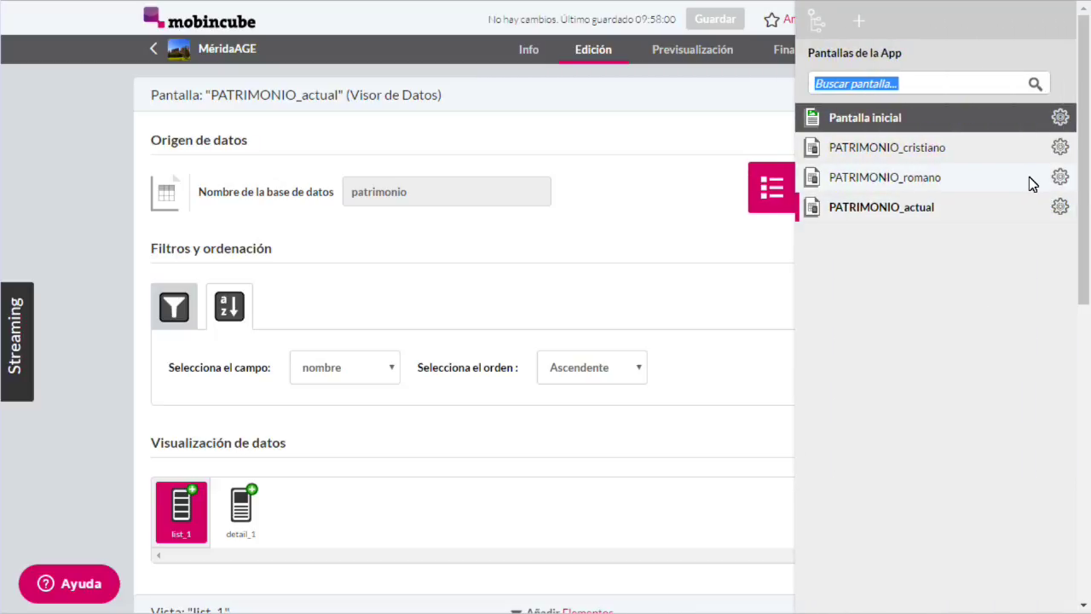
left_click(857, 22)
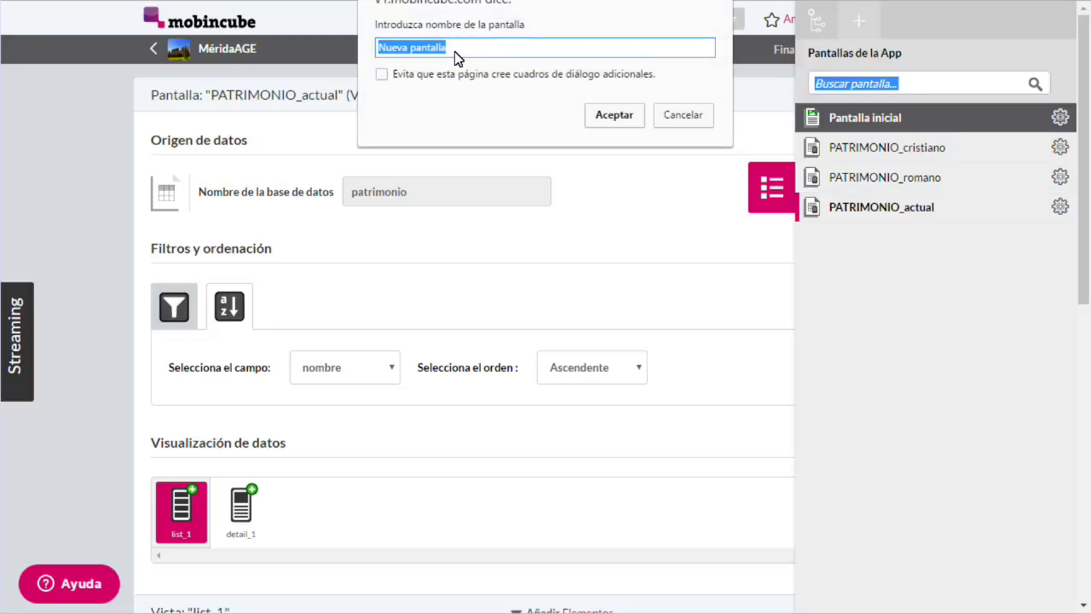
type("menú")
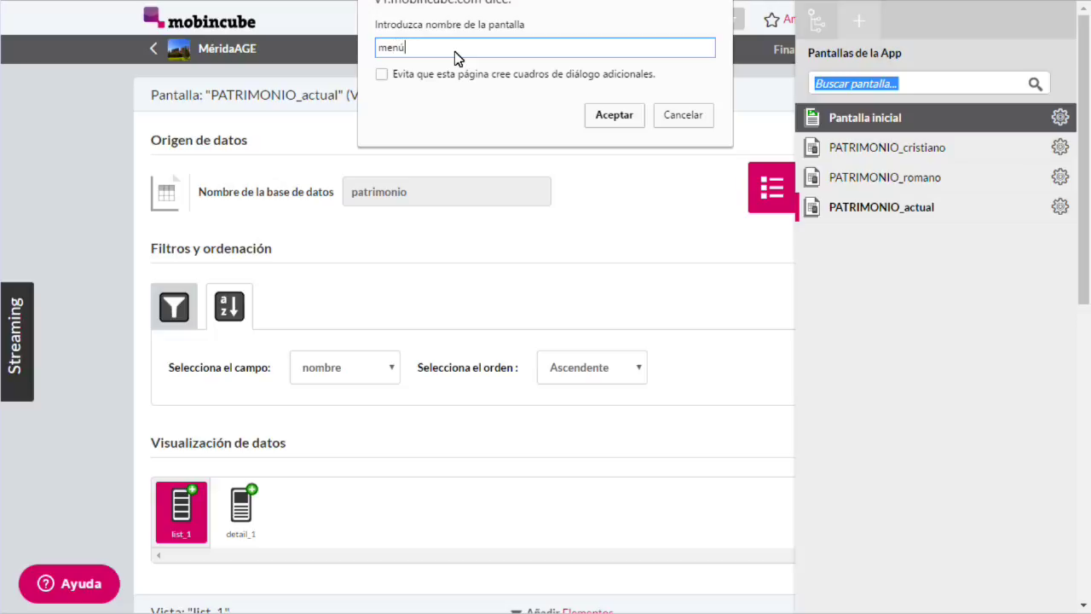
type("_patrimonio")
left_click(612, 122)
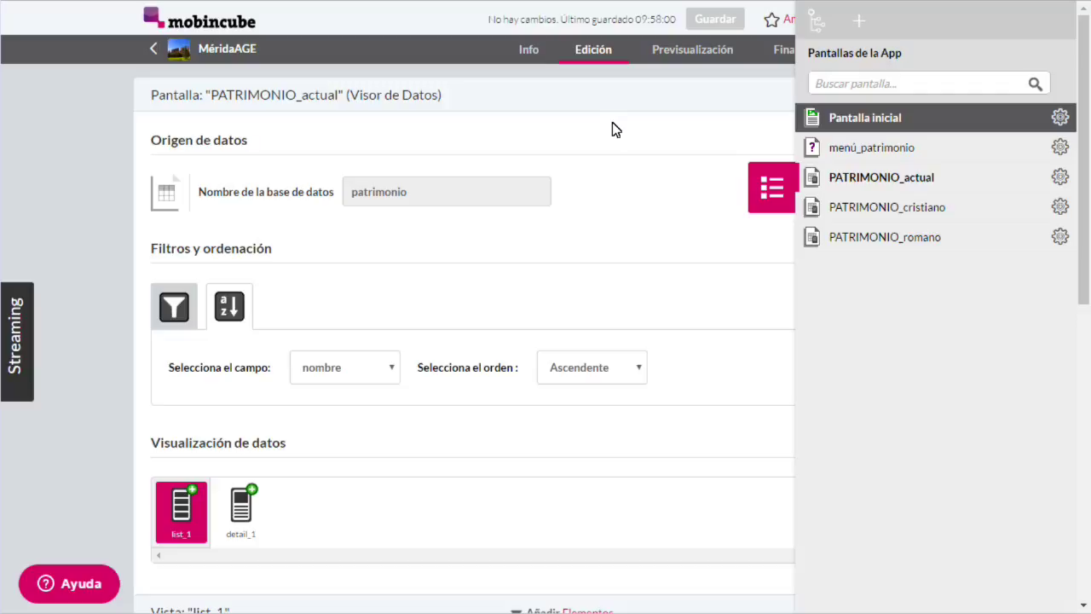
Step: Open the menú_patrimonio screen for editing and make it a Detalle screen
left_click(1061, 148)
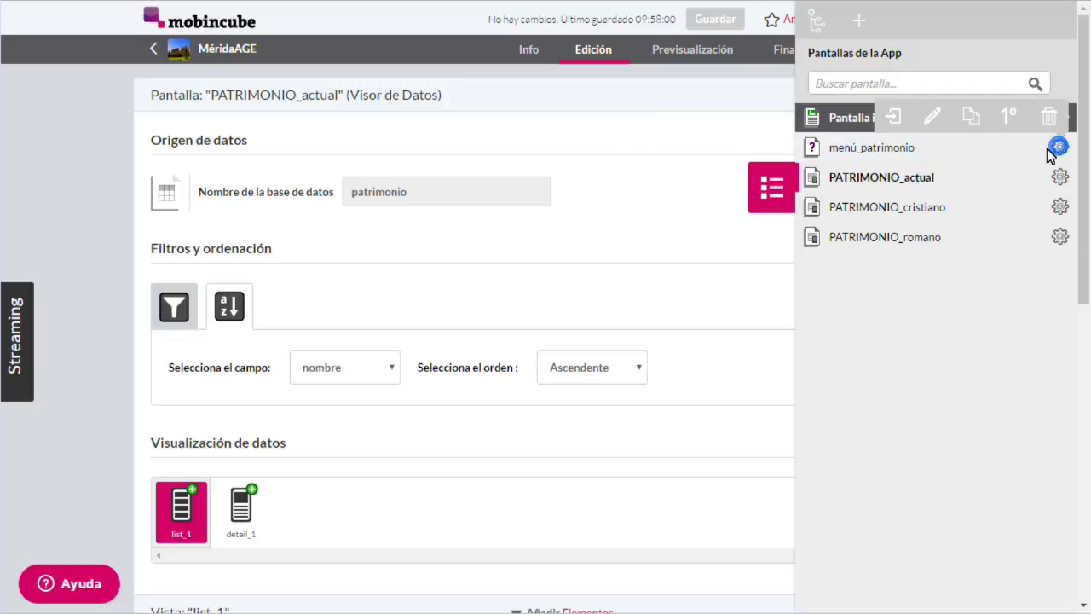
left_click(897, 119)
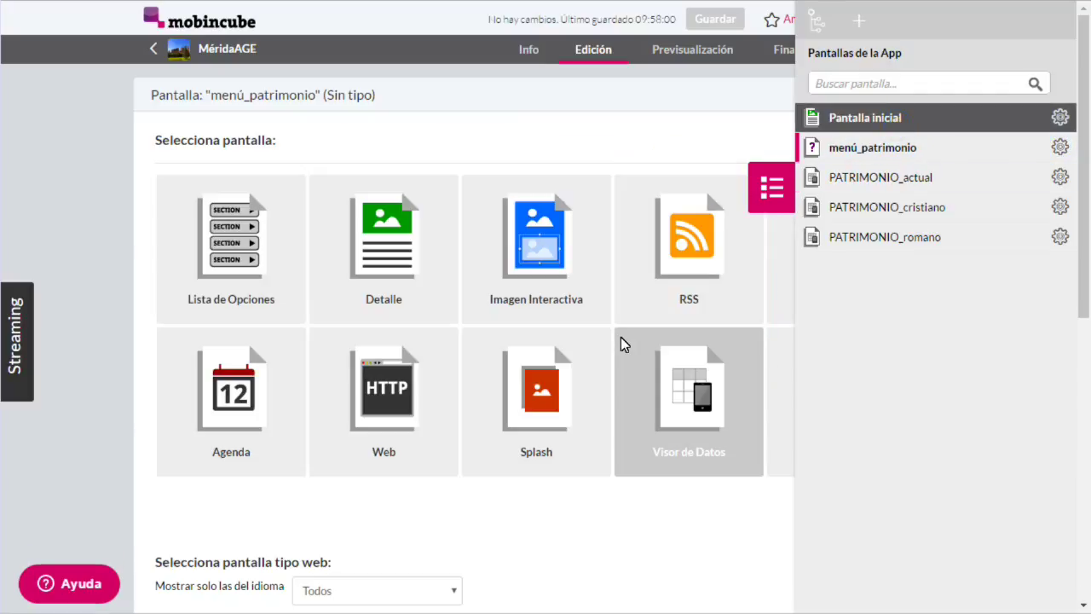
left_click(416, 286)
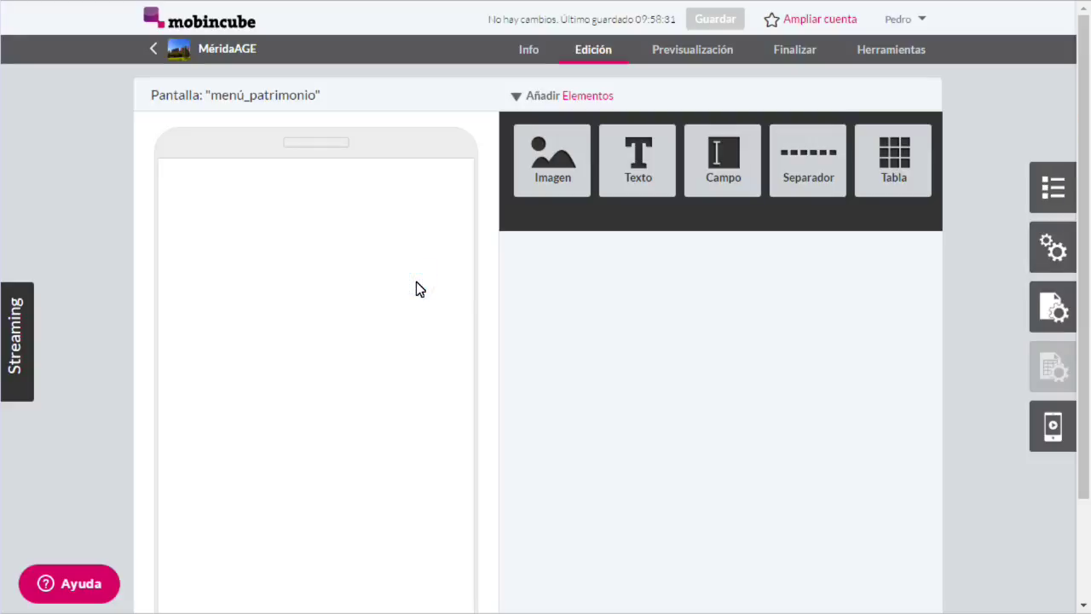
Step: Add a separator to the empty menú_patrimonio screen and set its line style to Sin línea
left_click_drag(795, 182, 360, 238)
left_click(792, 354)
left_click(799, 370)
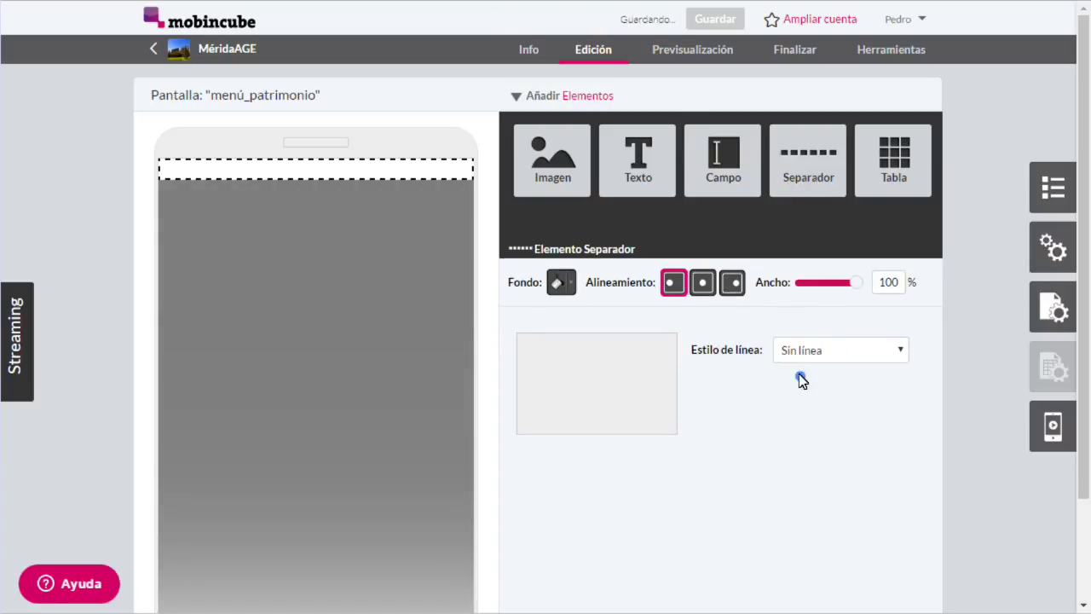
Step: Add a text element reading PATRIMONIO below the separator, centred and in bold
left_click_drag(638, 160, 384, 324)
left_click(569, 462)
type("PAT")
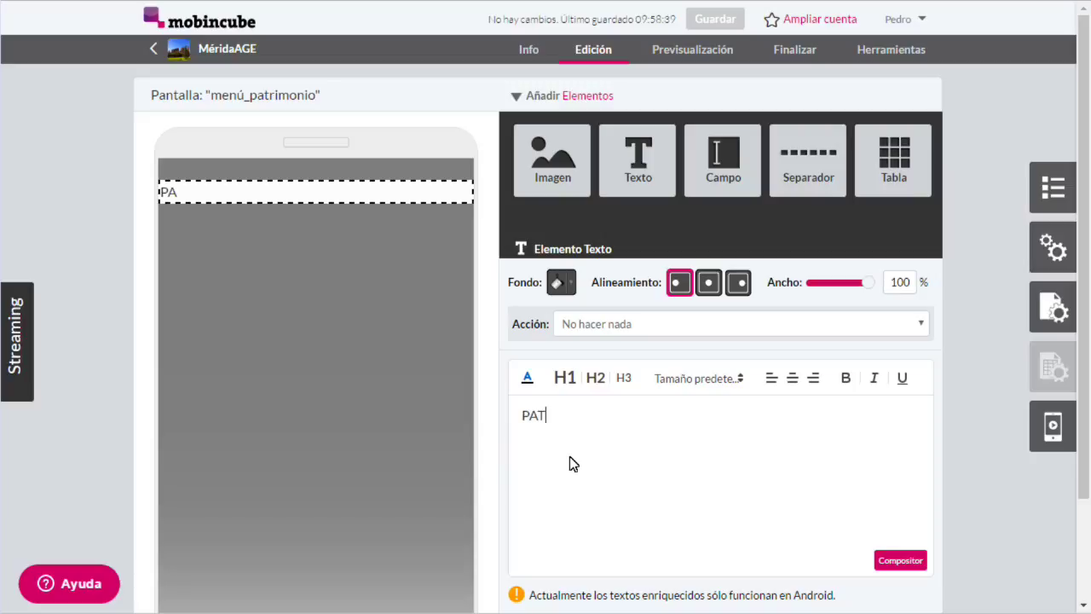
type("RIMONIO")
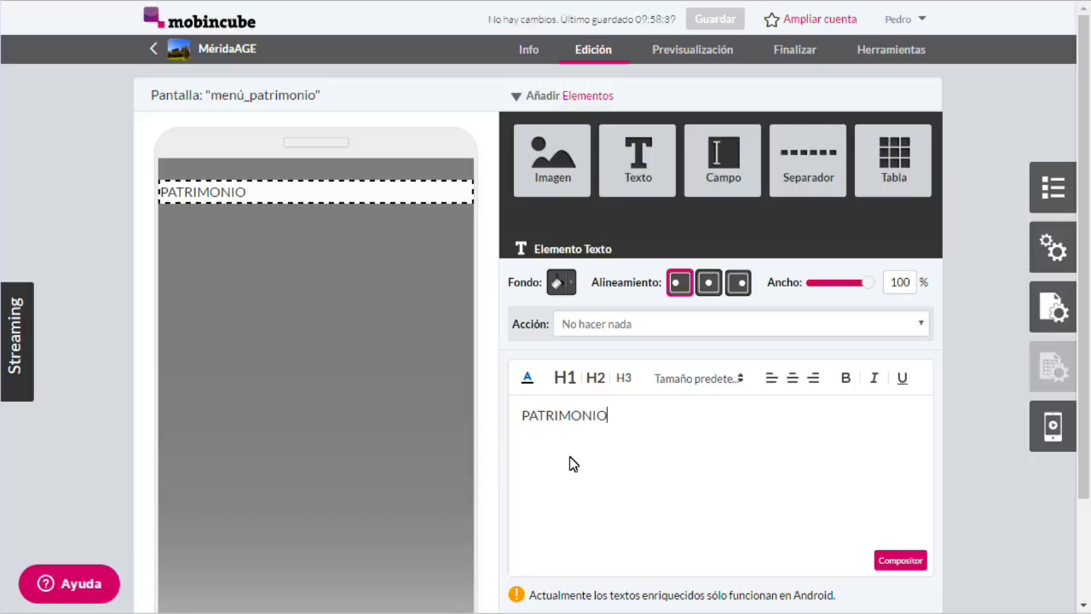
left_click(794, 383)
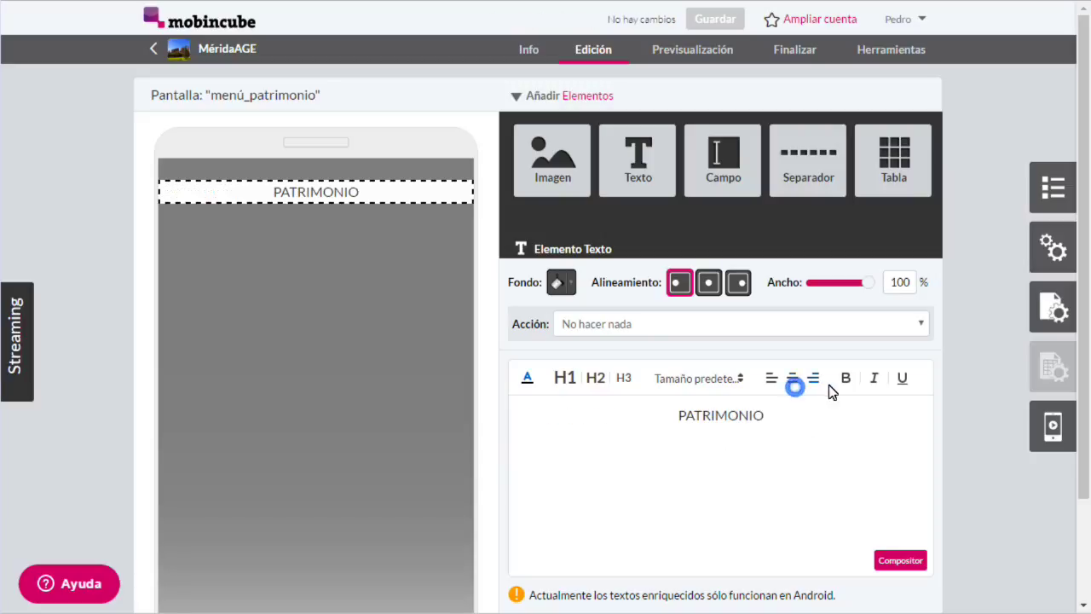
left_click(845, 377)
left_click_drag(790, 415, 650, 415)
left_click(845, 381)
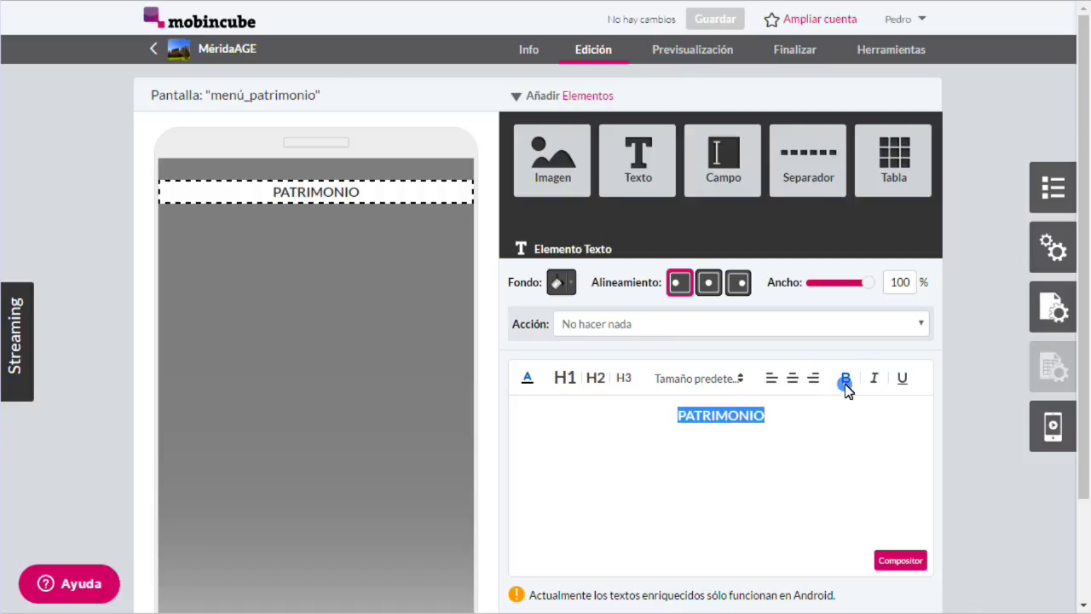
left_click(496, 386)
Step: Add a separator under the PATRIMONIO title and set its line style to Sin línea
left_click_drag(805, 166, 308, 338)
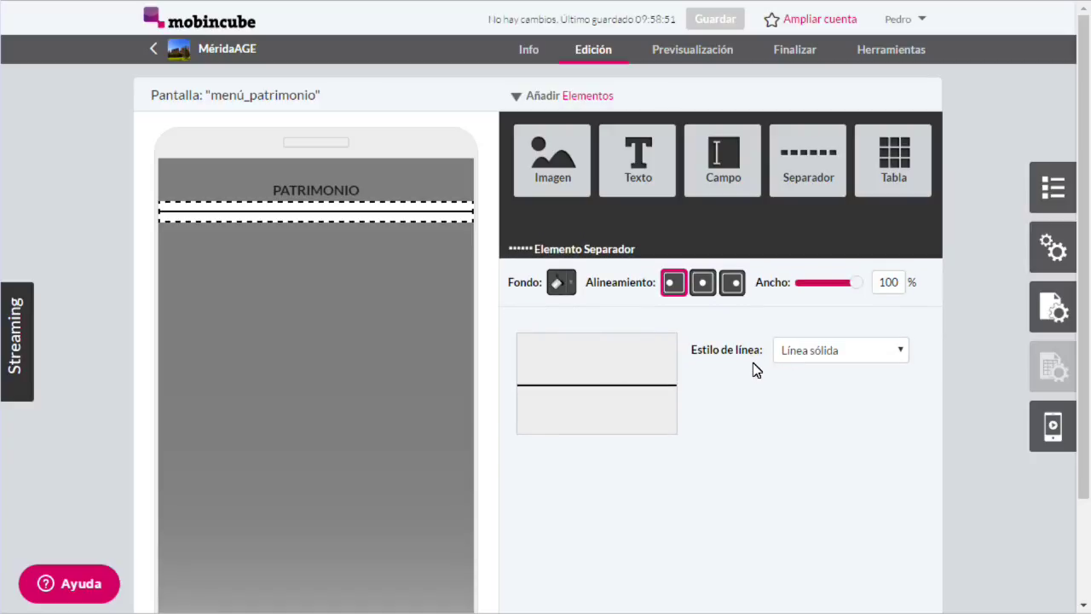
left_click(793, 354)
left_click(794, 370)
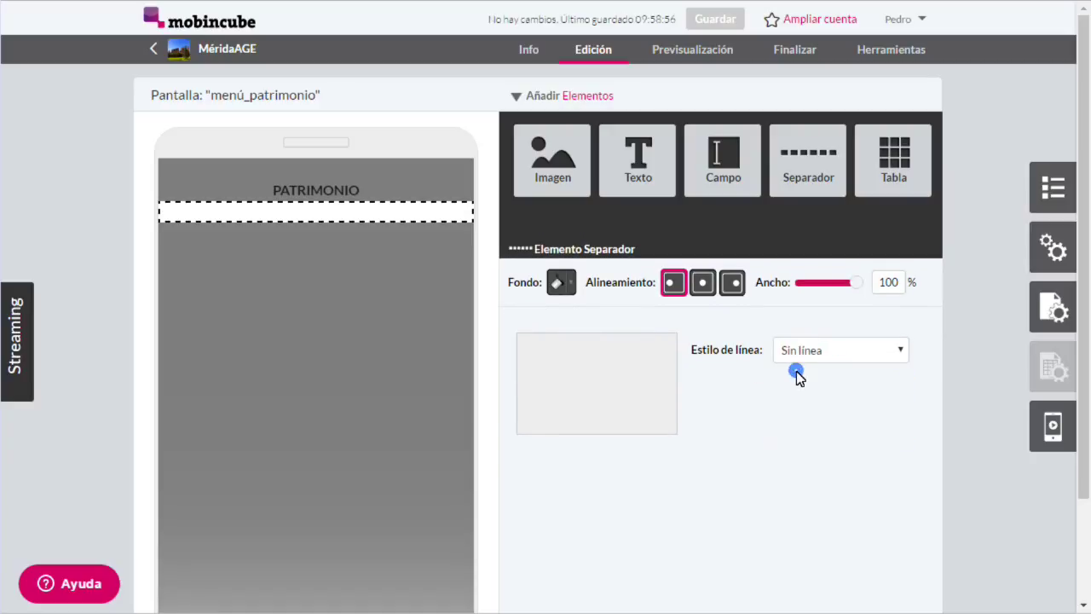
left_click(478, 383)
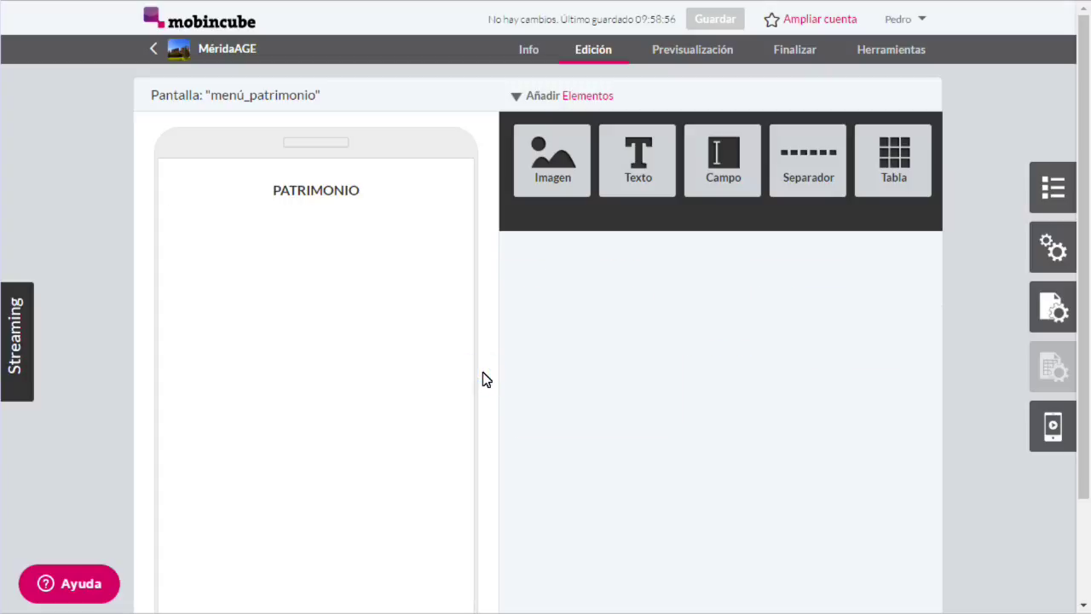
Step: Insert a table below the second separator and set its two cell widths to 10 % and 25 %
left_click_drag(896, 179, 304, 359)
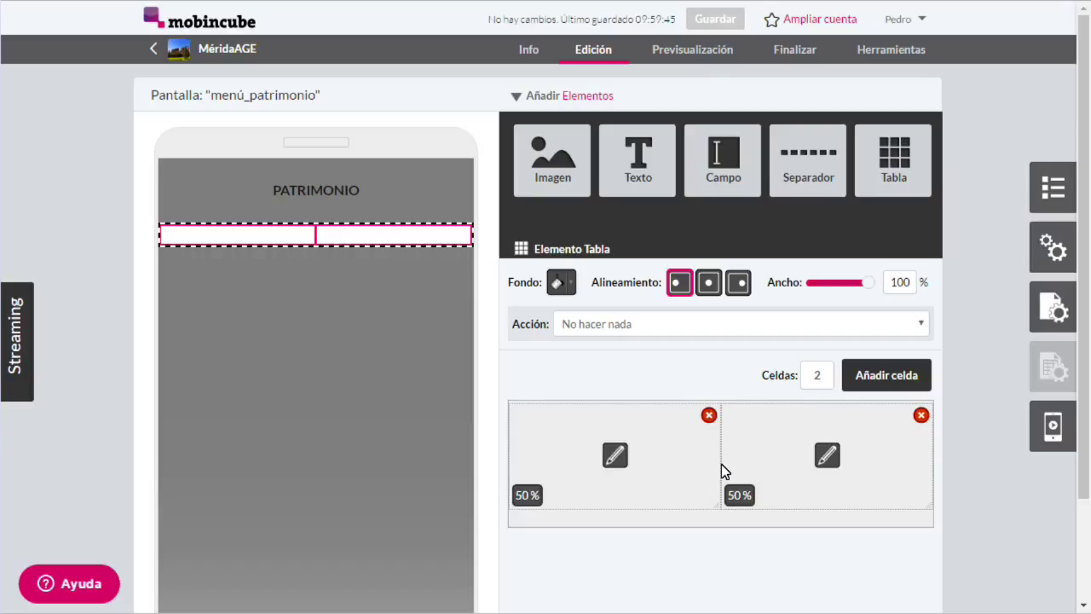
left_click_drag(722, 464, 556, 467)
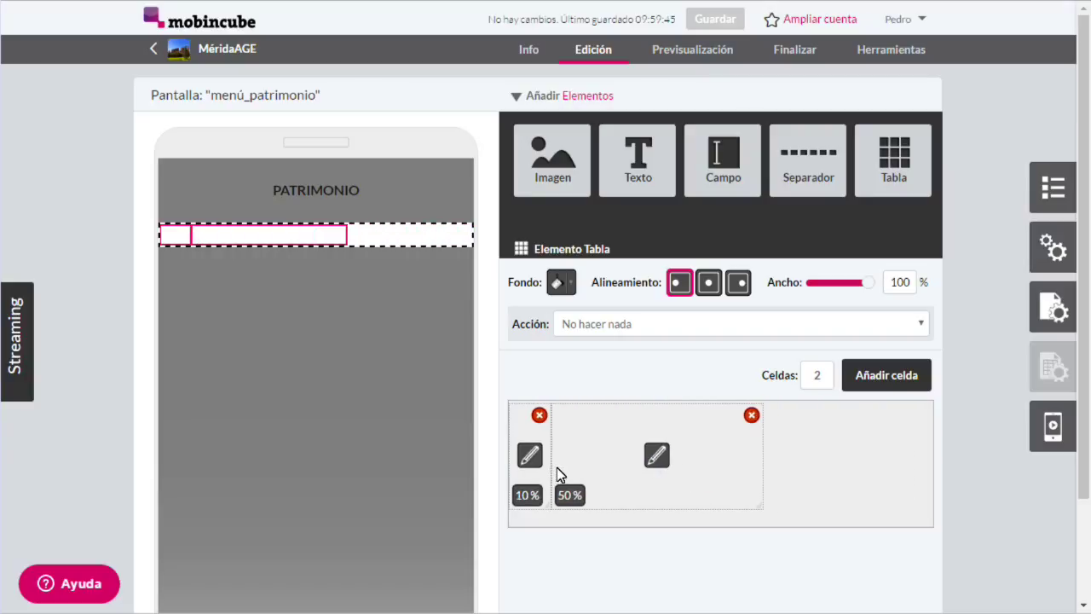
left_click_drag(762, 472, 661, 479)
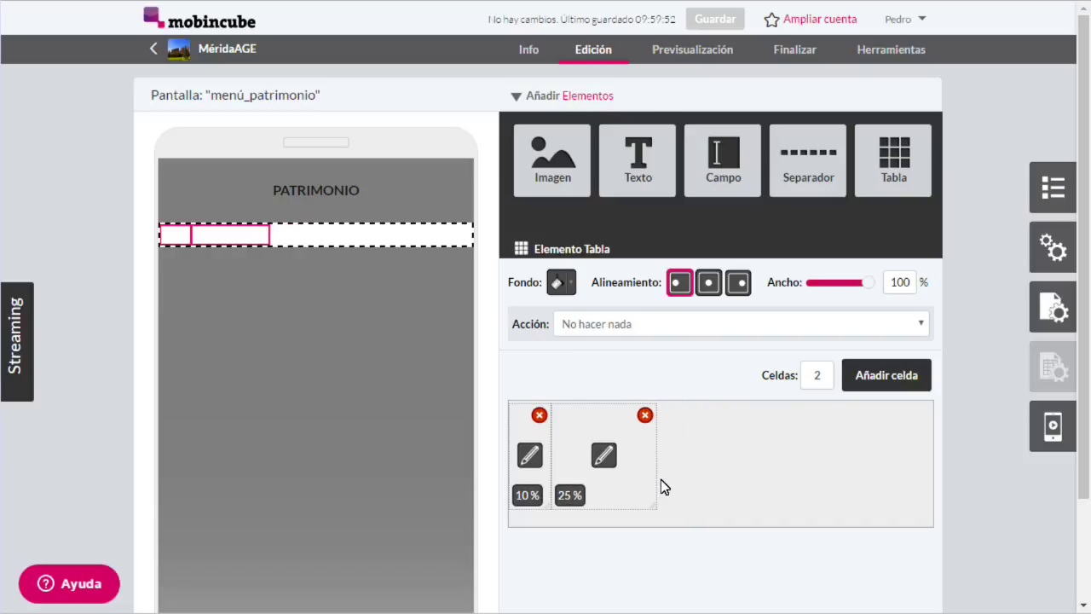
Step: Add four more cells to the table with widths of 5 %, 25 %, 5 % and 25 %
left_click(865, 379)
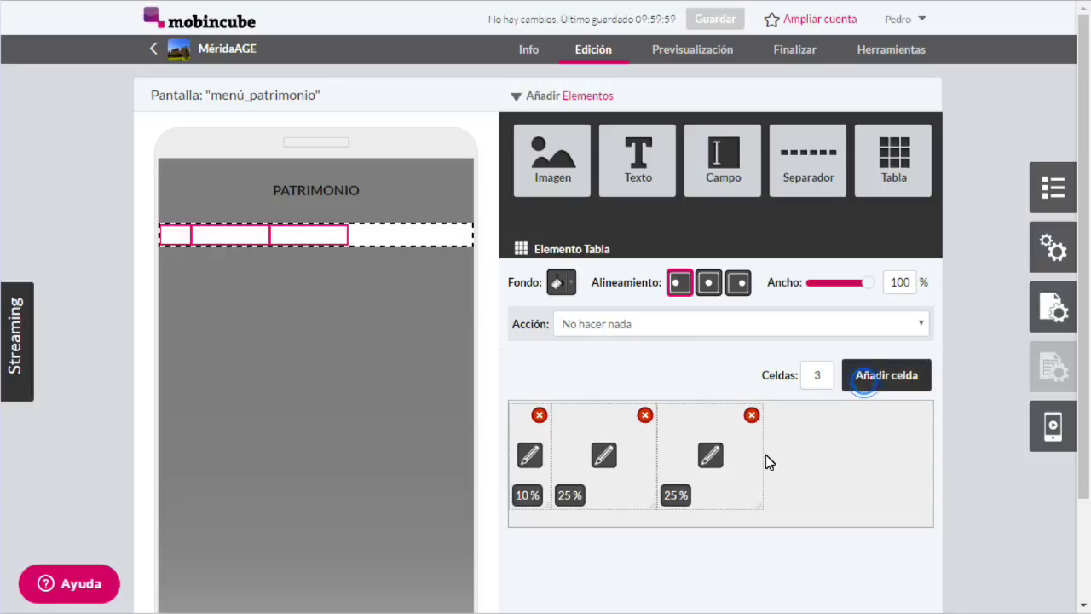
left_click_drag(762, 459, 671, 467)
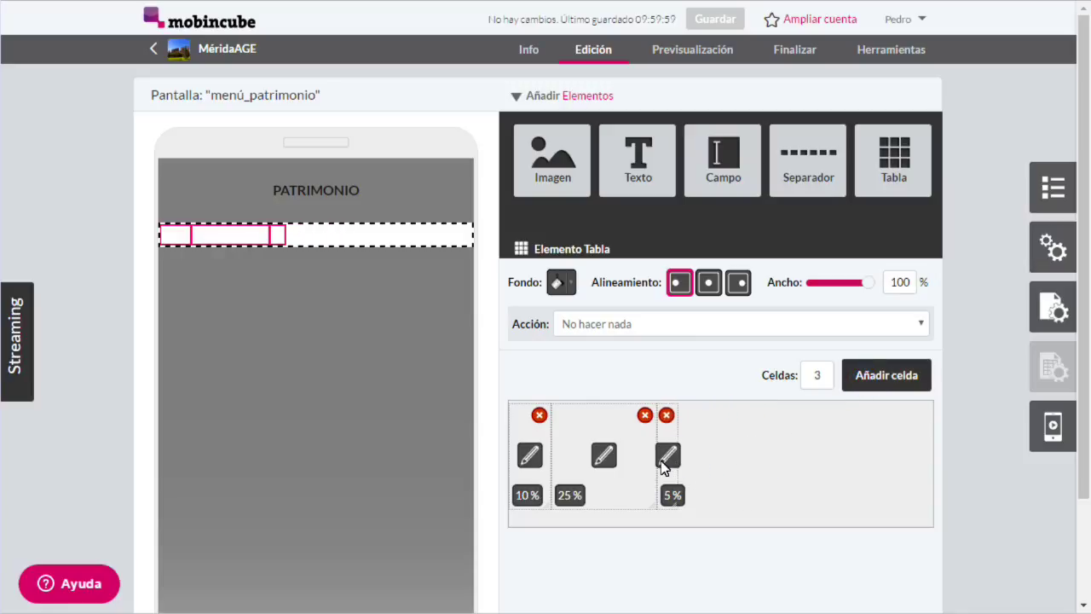
left_click(855, 391)
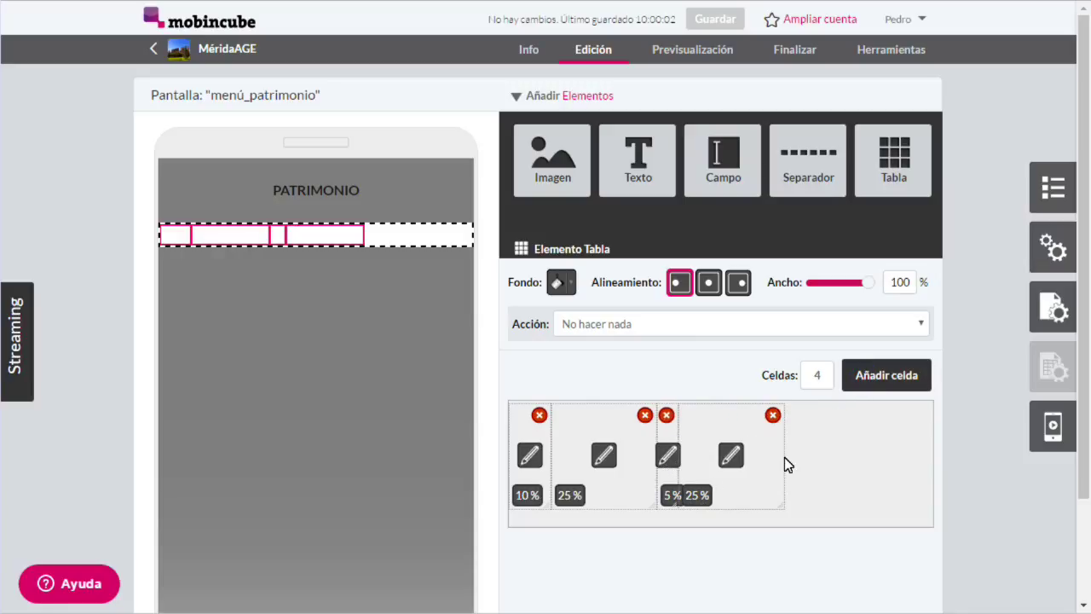
left_click(866, 388)
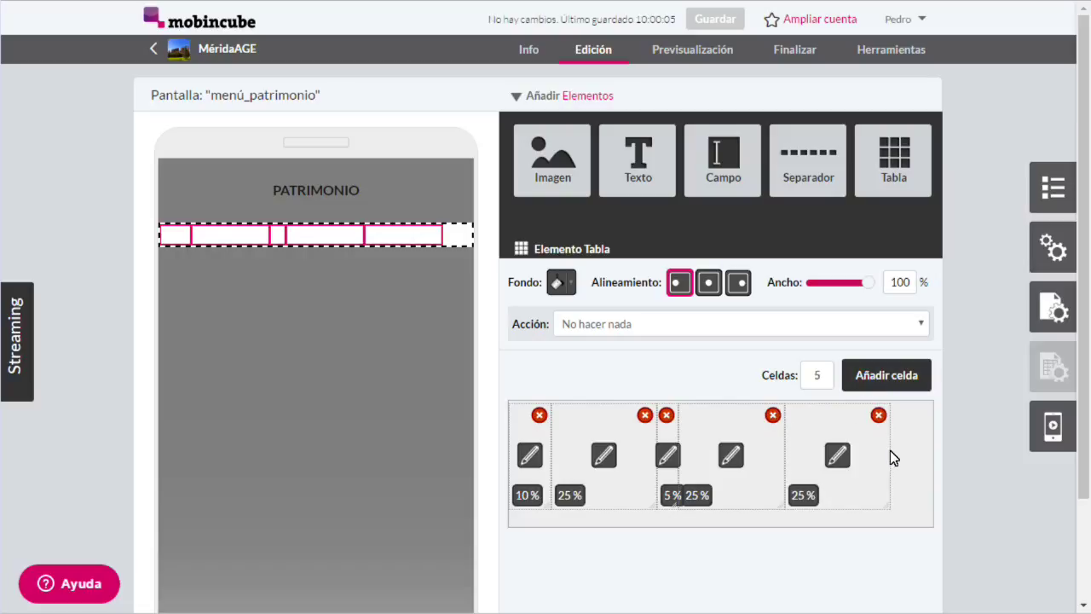
left_click_drag(890, 452, 762, 455)
left_click(868, 375)
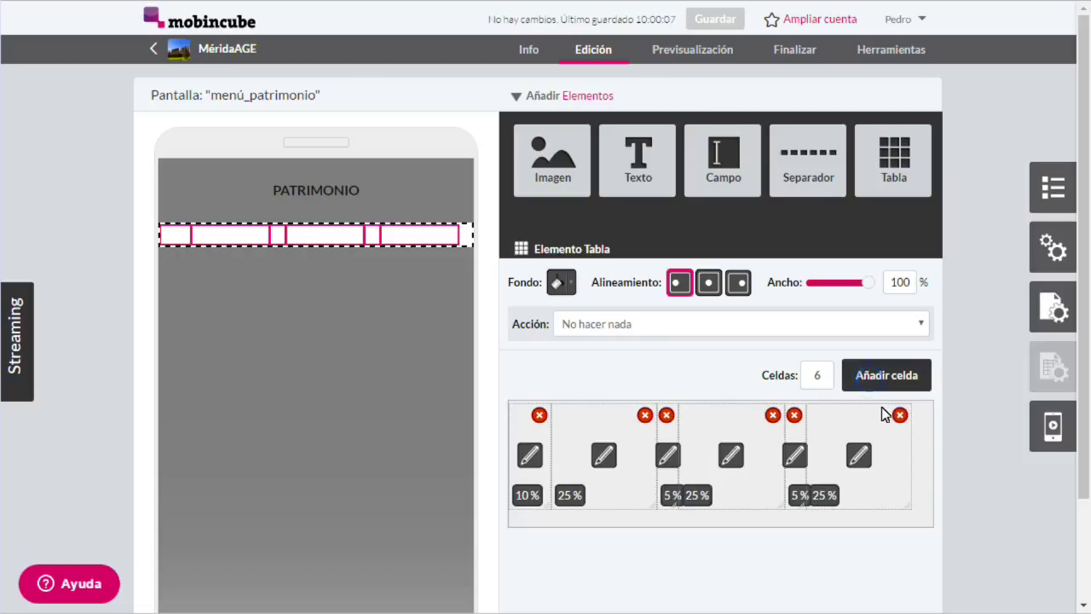
Step: Add a seventh cell 7 % wide to the table and set the first cell's width to 8 %
left_click(886, 375)
left_click_drag(821, 516, 940, 526)
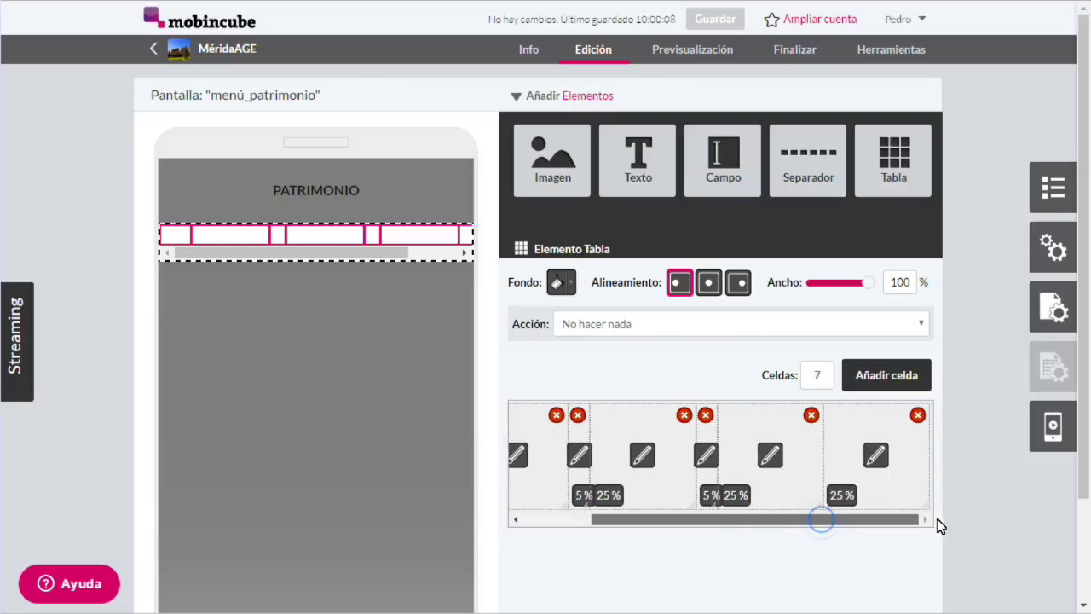
left_click_drag(928, 470, 840, 469)
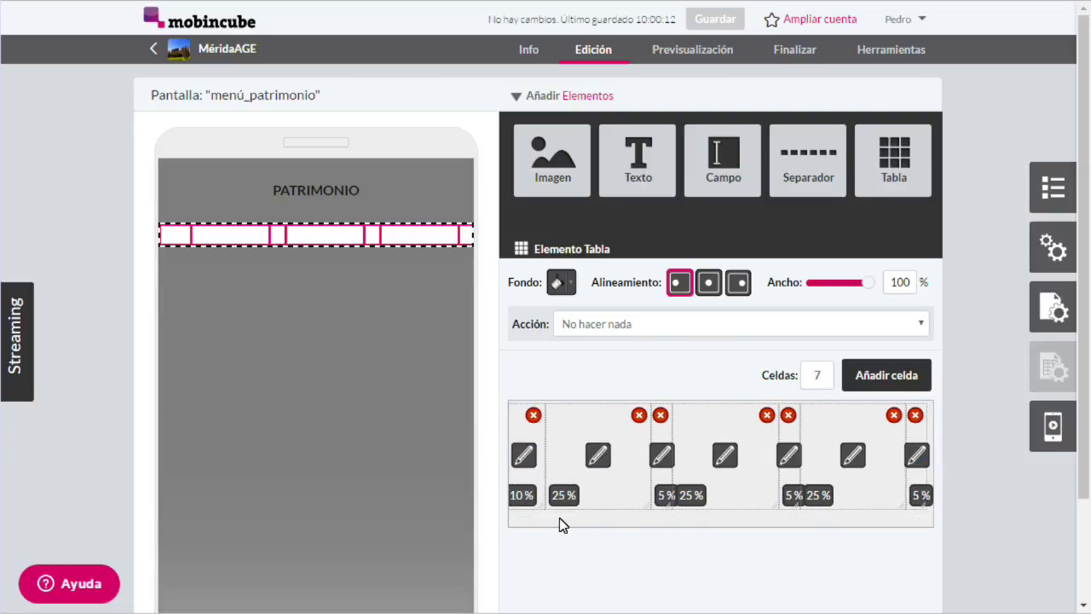
left_click_drag(546, 473, 541, 474)
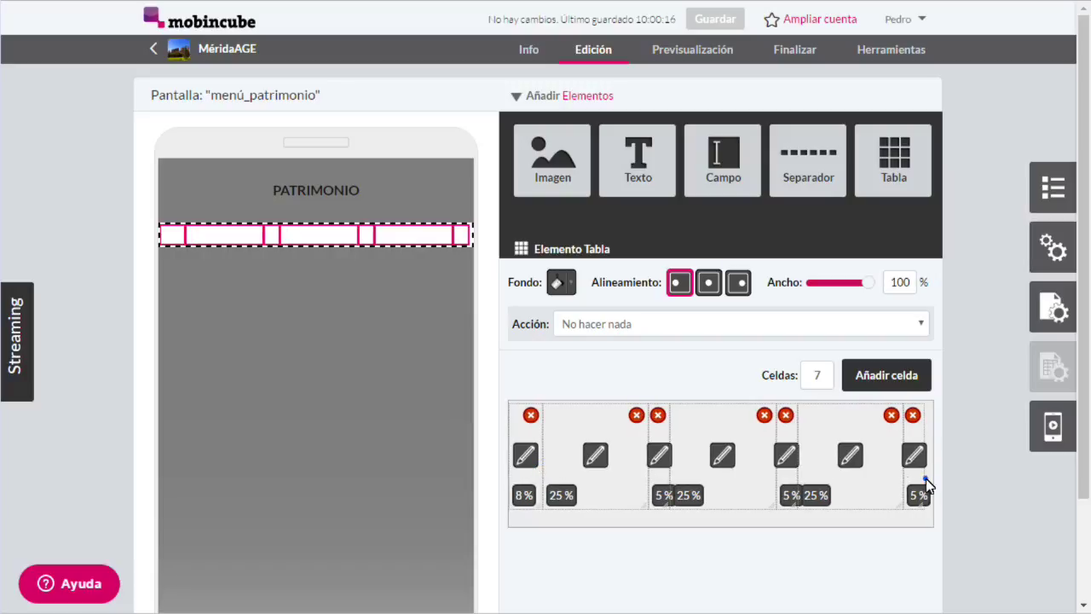
left_click_drag(931, 478, 936, 479)
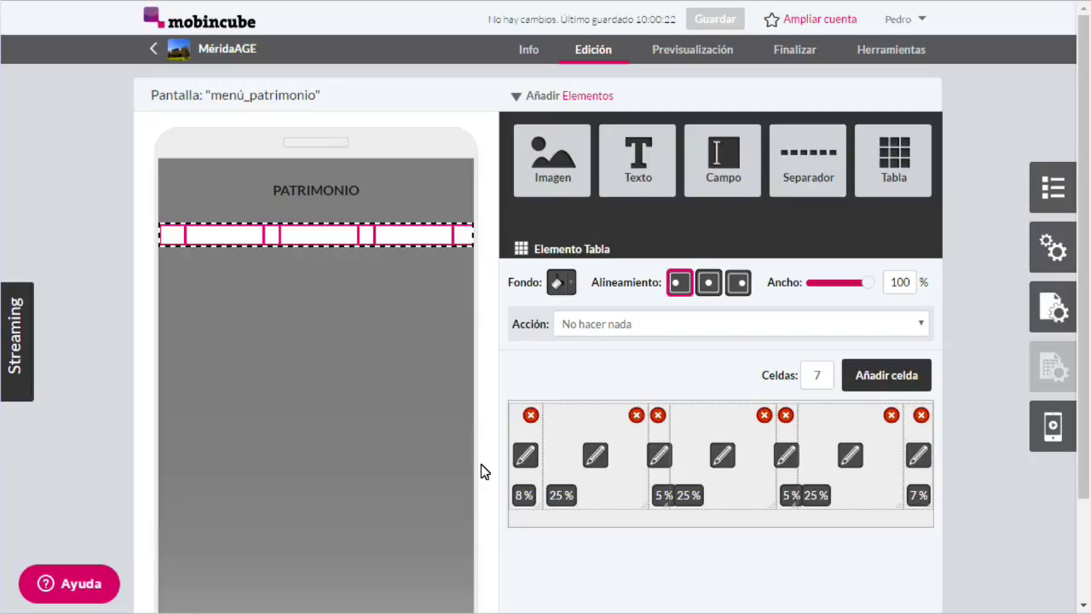
Step: Place a text element reading ROMANO in the table's second cell, centred and in the Diminuta size
mouse_move(634, 167)
left_click_drag(634, 167, 609, 546)
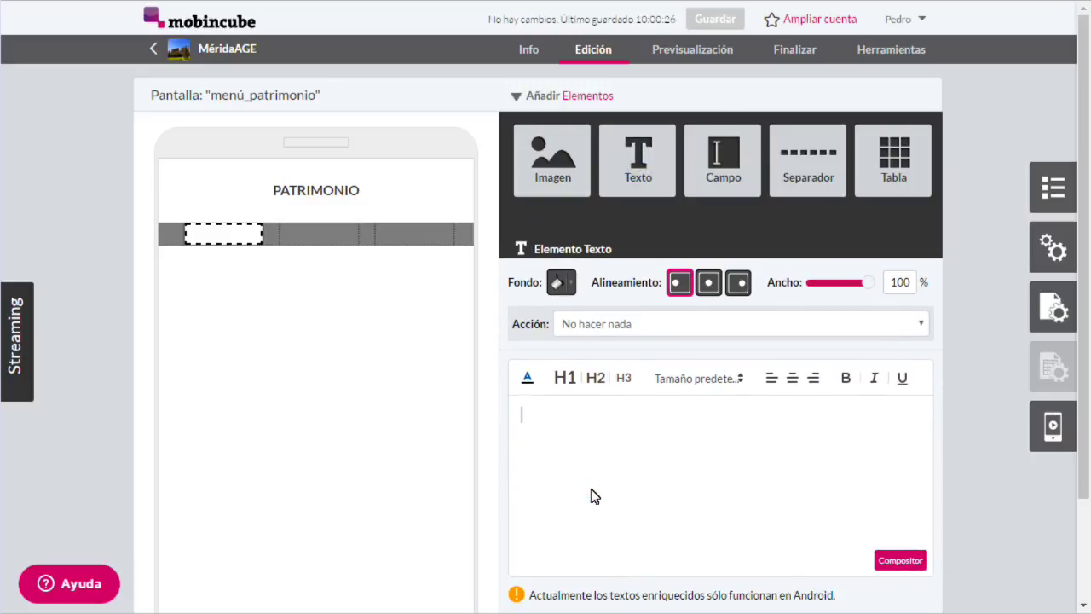
type("ROMANO")
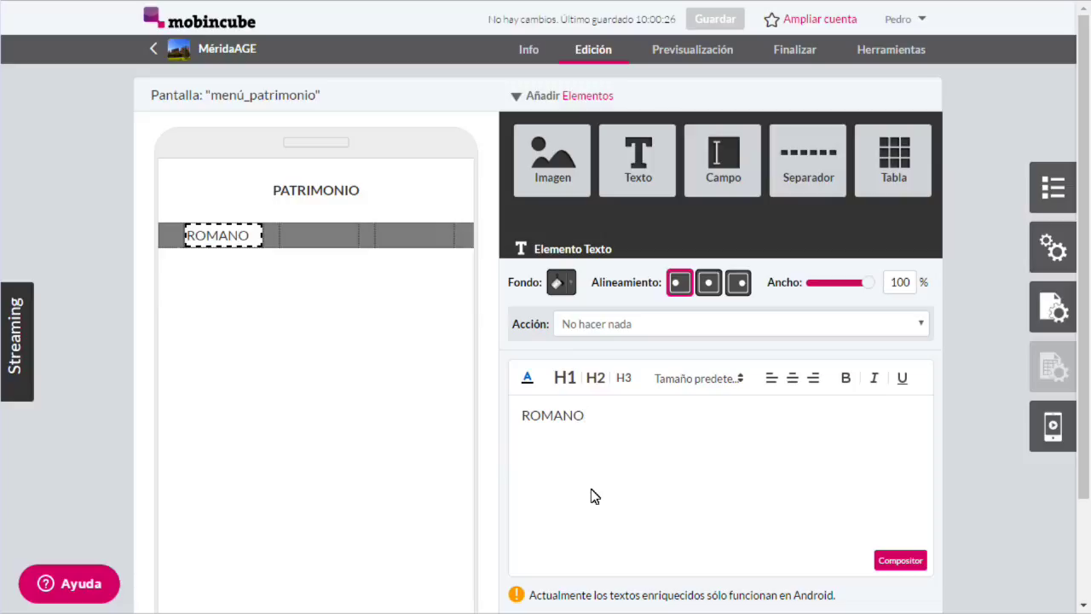
left_click(793, 378)
left_click(703, 378)
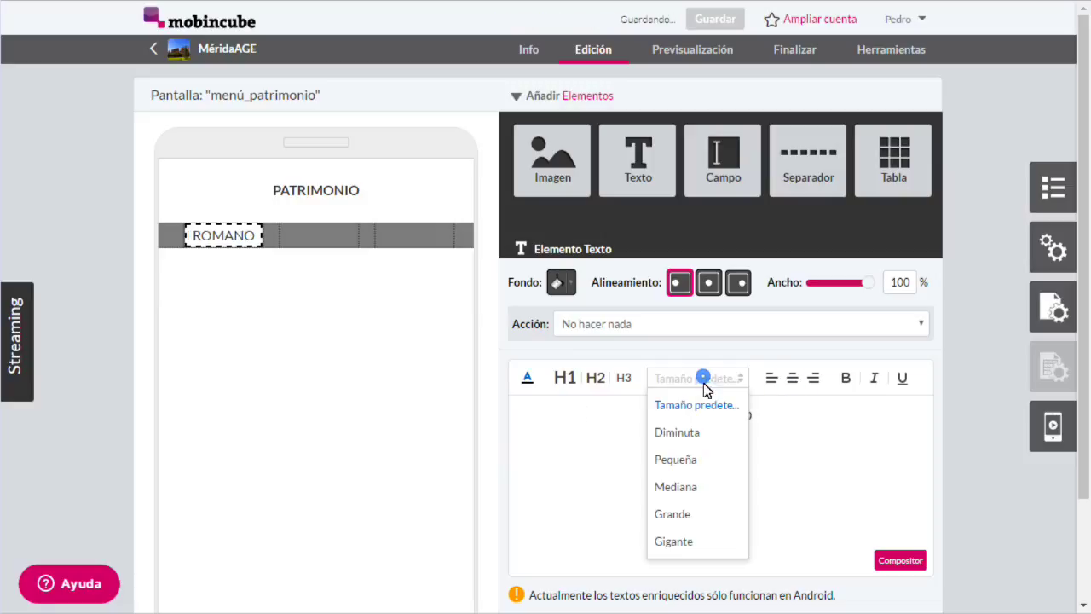
left_click(702, 434)
Step: Insert a blank line above and below the ROMANO text
left_click(685, 413)
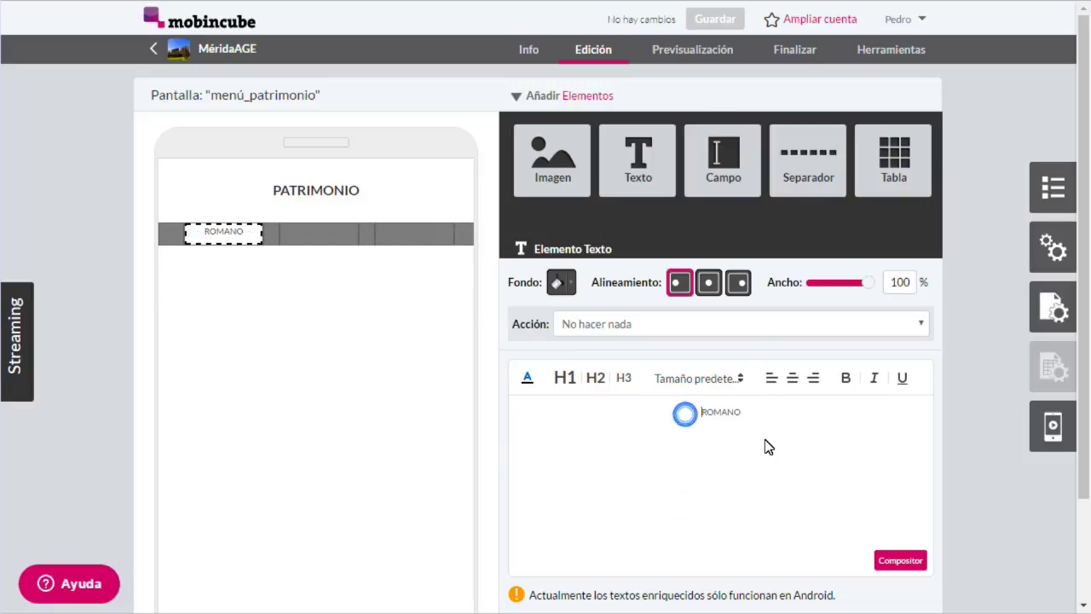
key("Return")
left_click(781, 436)
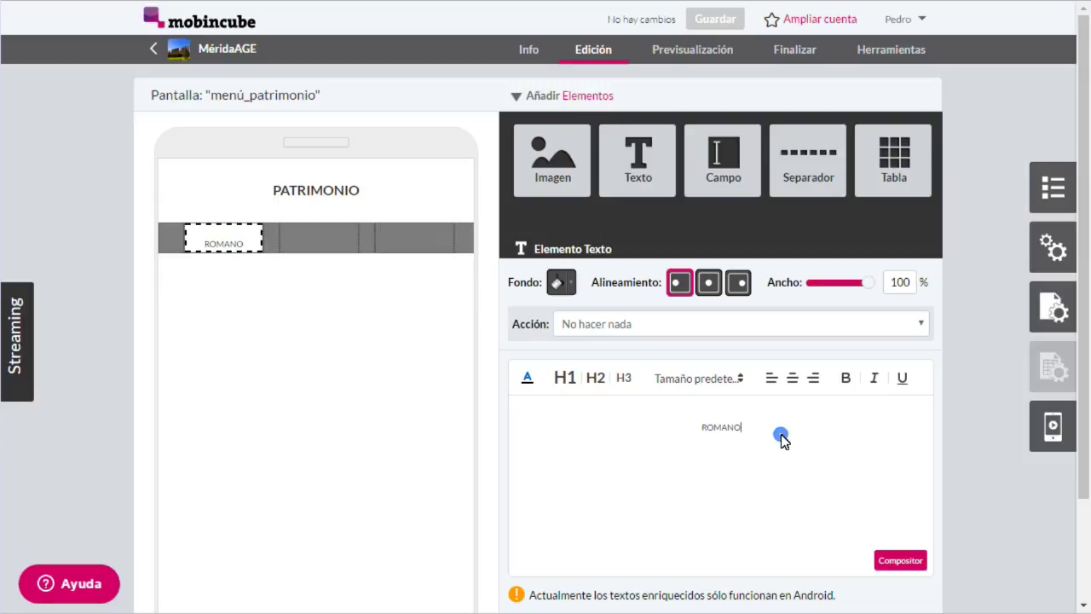
key("Return")
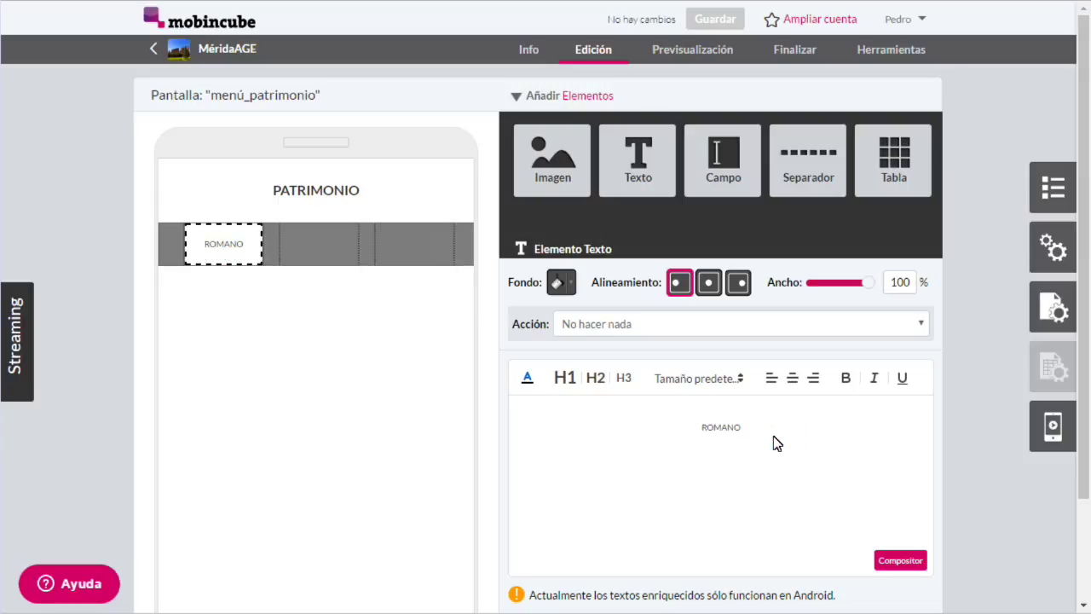
left_click(484, 388)
Step: Place a text element reading CRISTIANO in the table's fourth cell, centred and in the Diminuta size
left_click_drag(637, 166, 719, 503)
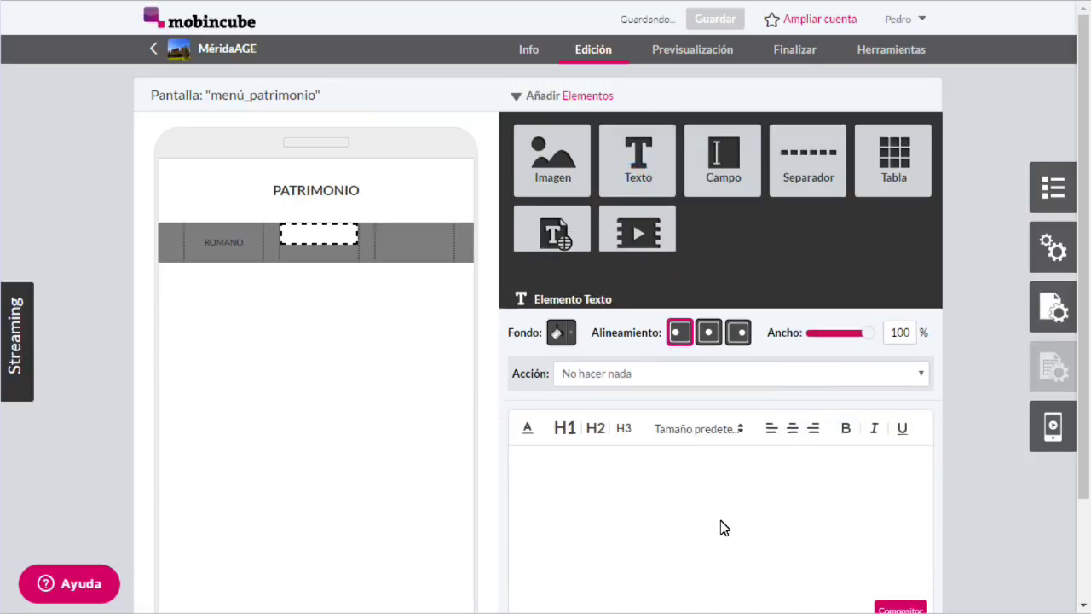
key("Return")
key("BackSpace")
type("CRISTIANO")
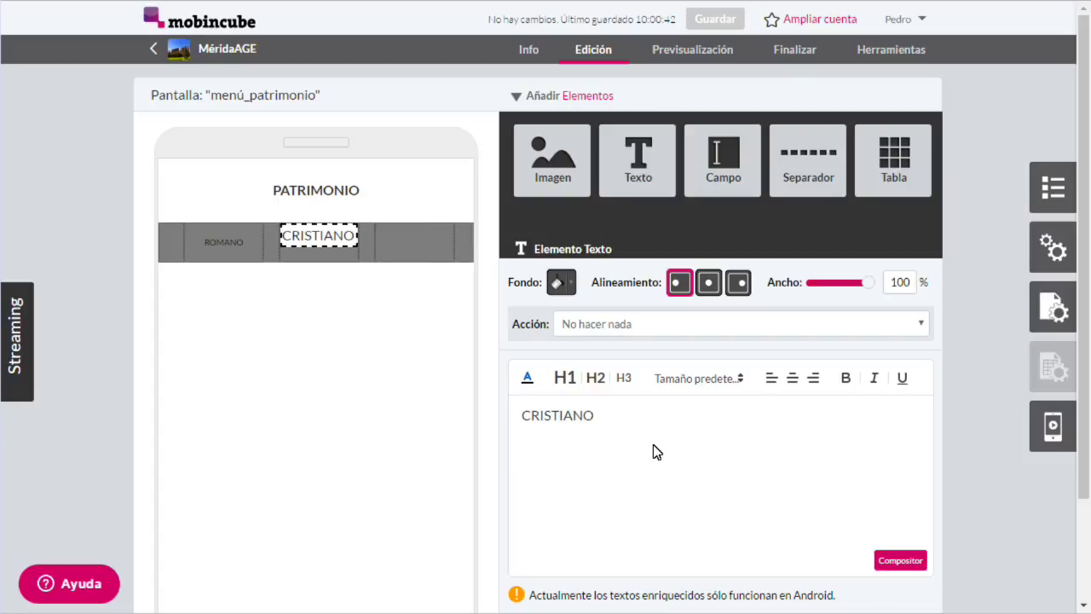
left_click_drag(648, 439, 486, 438)
left_click(692, 380)
left_click(689, 433)
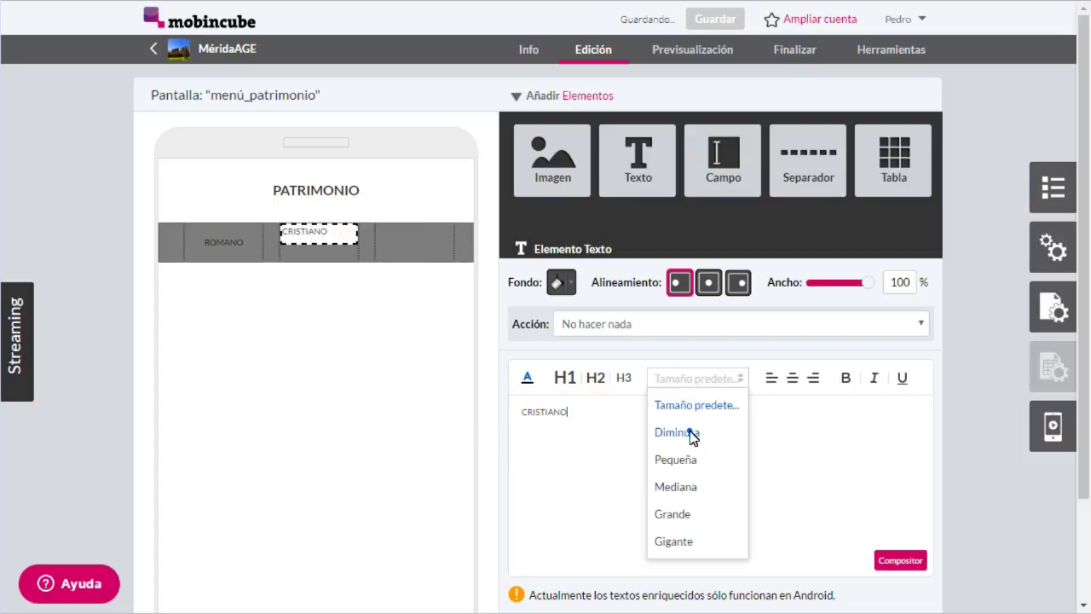
left_click(792, 377)
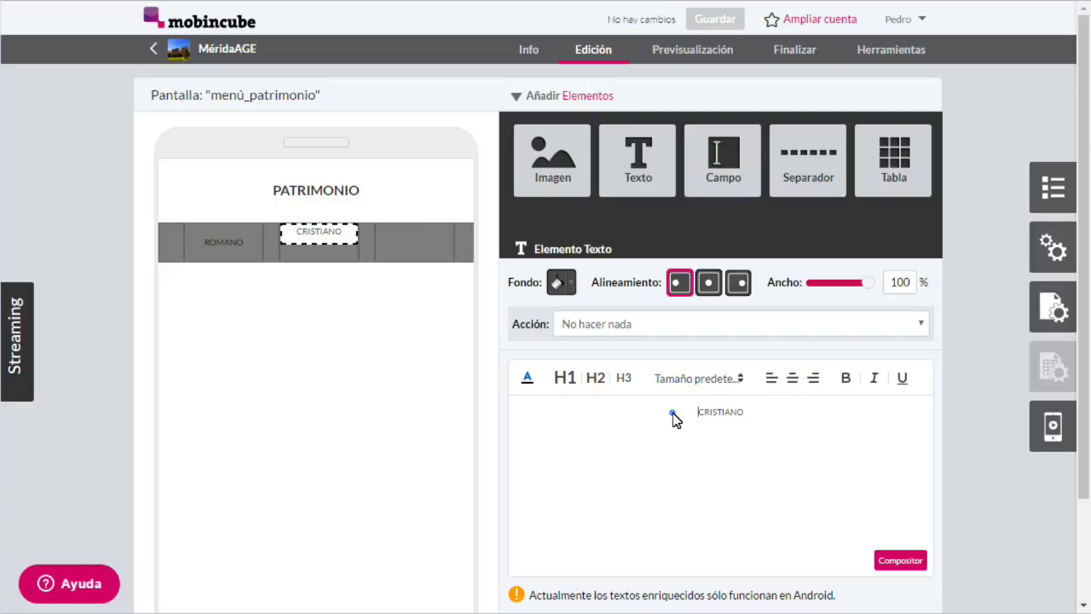
Step: Insert a blank line above and below the CRISTIANO text
key("Return")
key("Return")
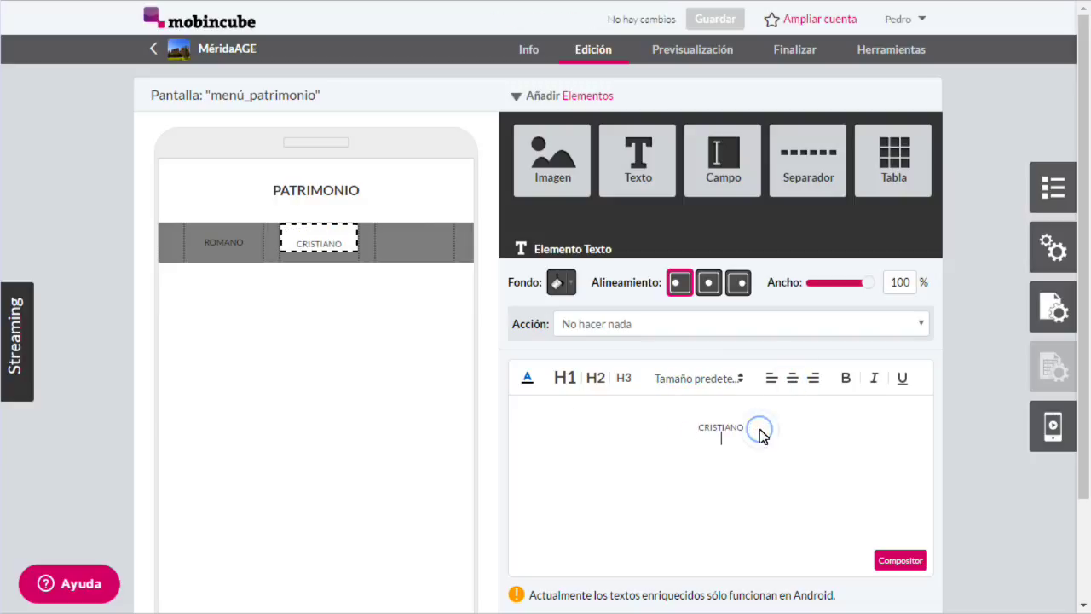
left_click(493, 426)
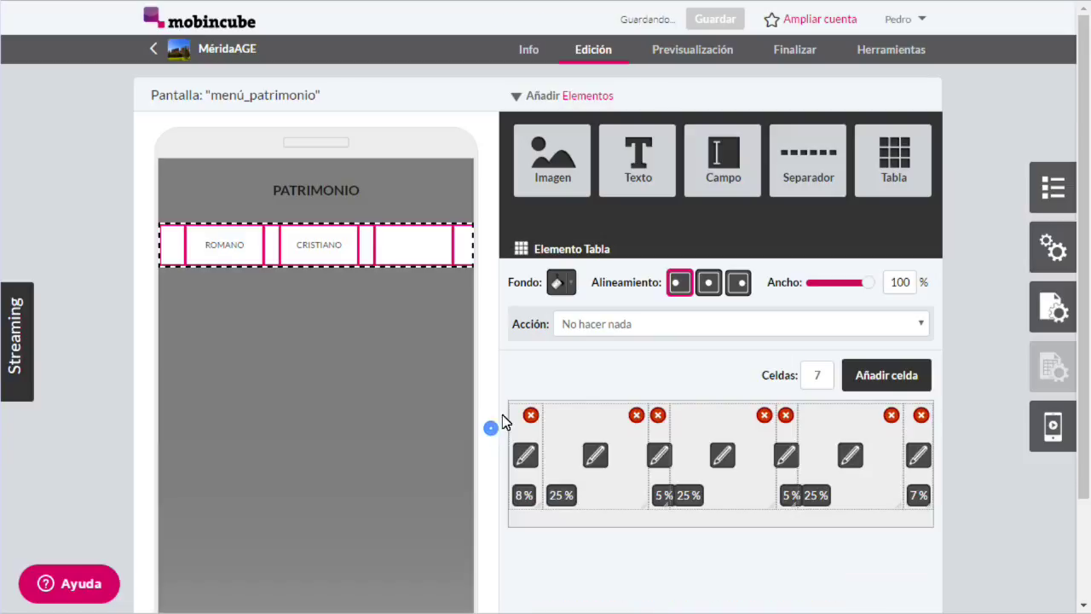
Step: Place a text element reading ACTUAL in the table's sixth cell, centred and in the Diminuta size
left_click_drag(641, 183, 838, 529)
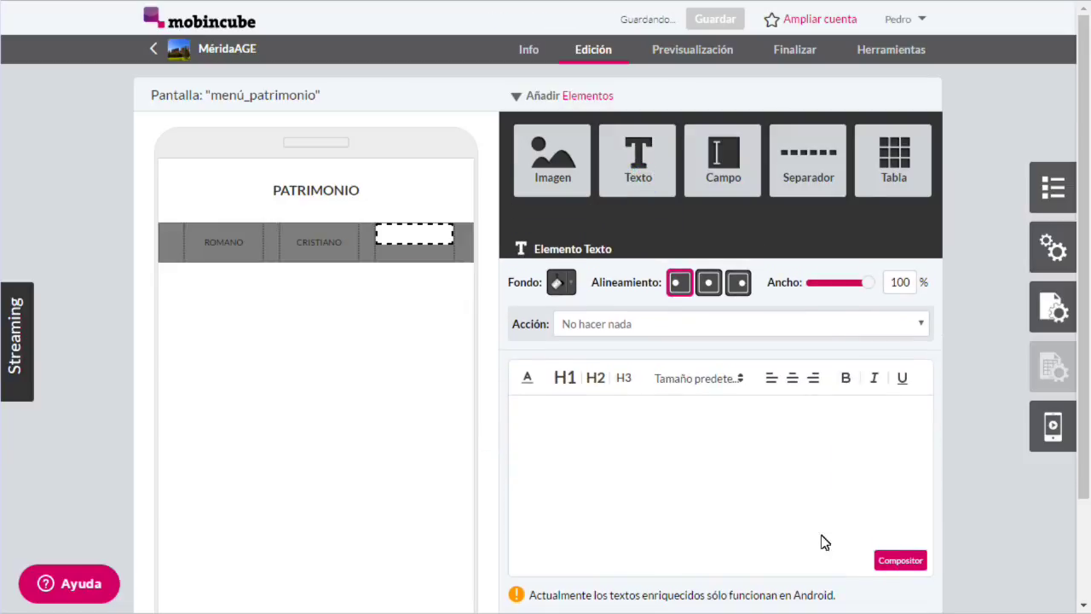
type("ACTUAL")
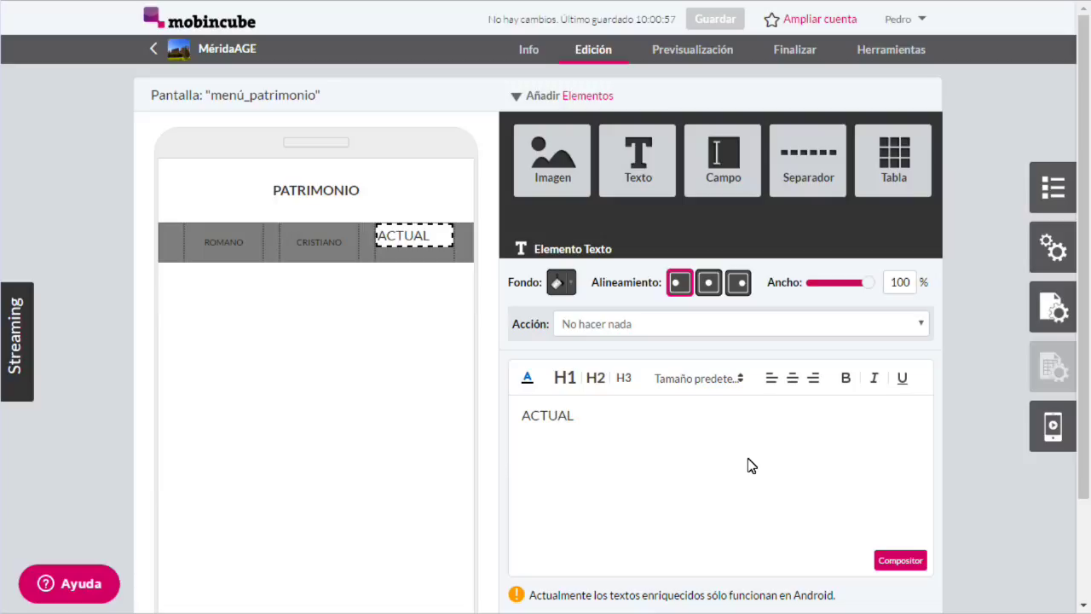
left_click(714, 379)
left_click(697, 431)
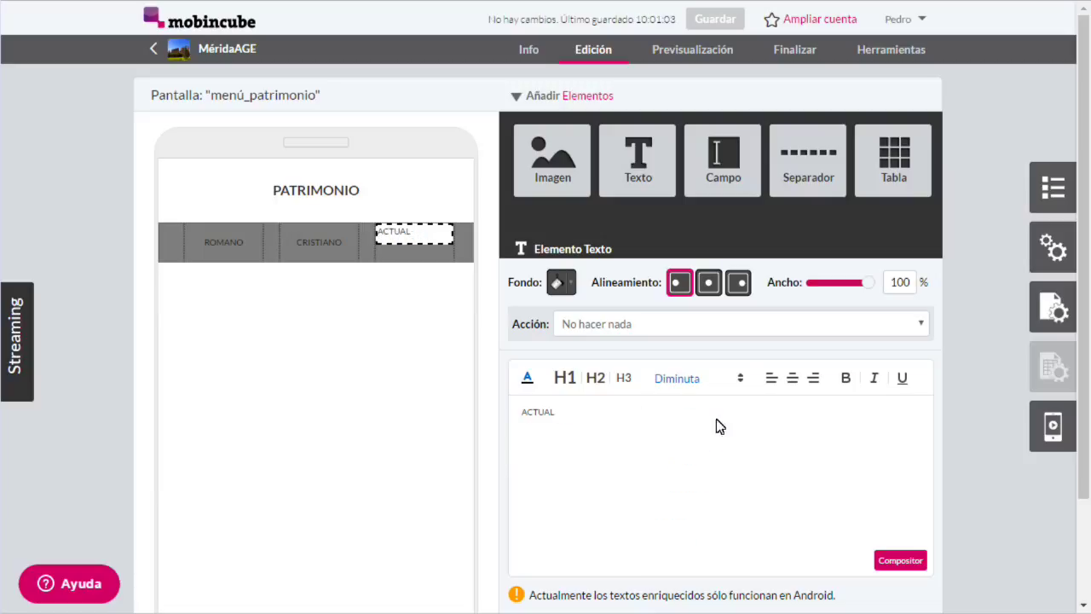
left_click(791, 378)
Step: Insert blank lines above and below the ACTUAL text
left_click(694, 415)
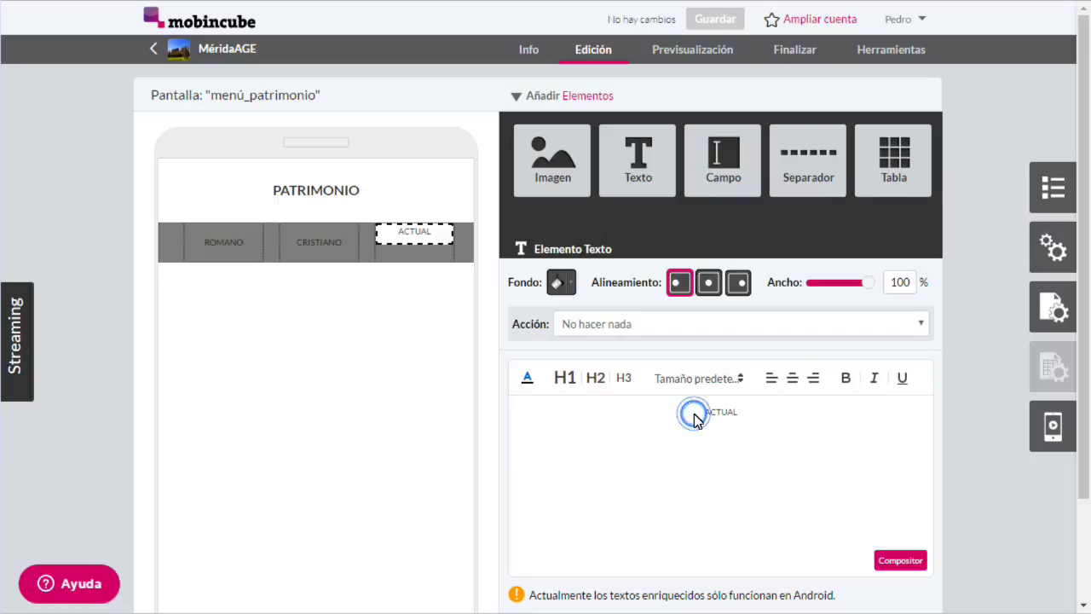
key("Return")
left_click(758, 431)
key("Return")
key("Return")
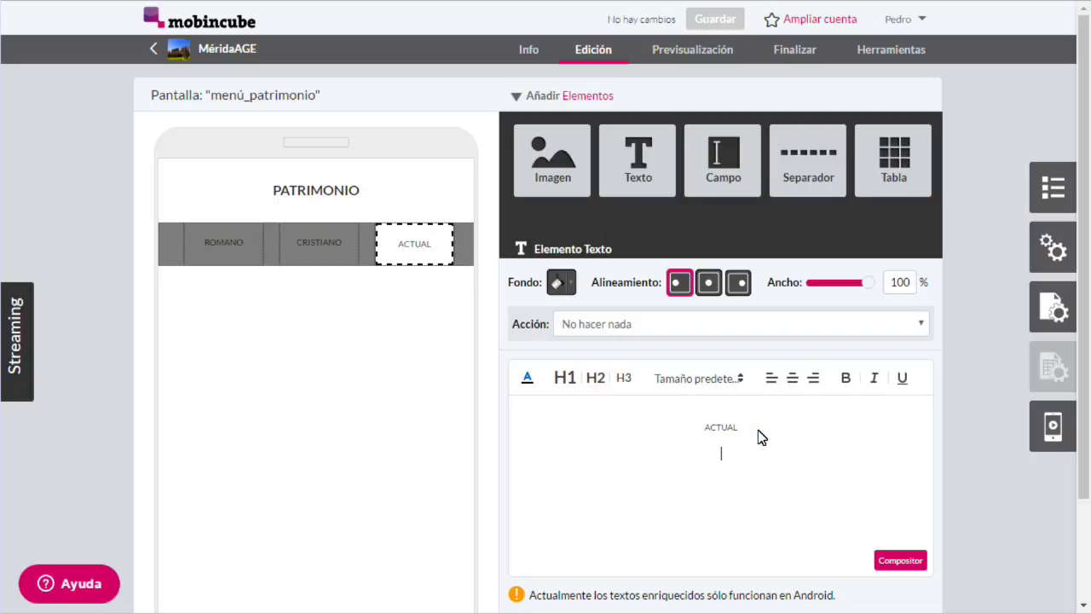
left_click(490, 468)
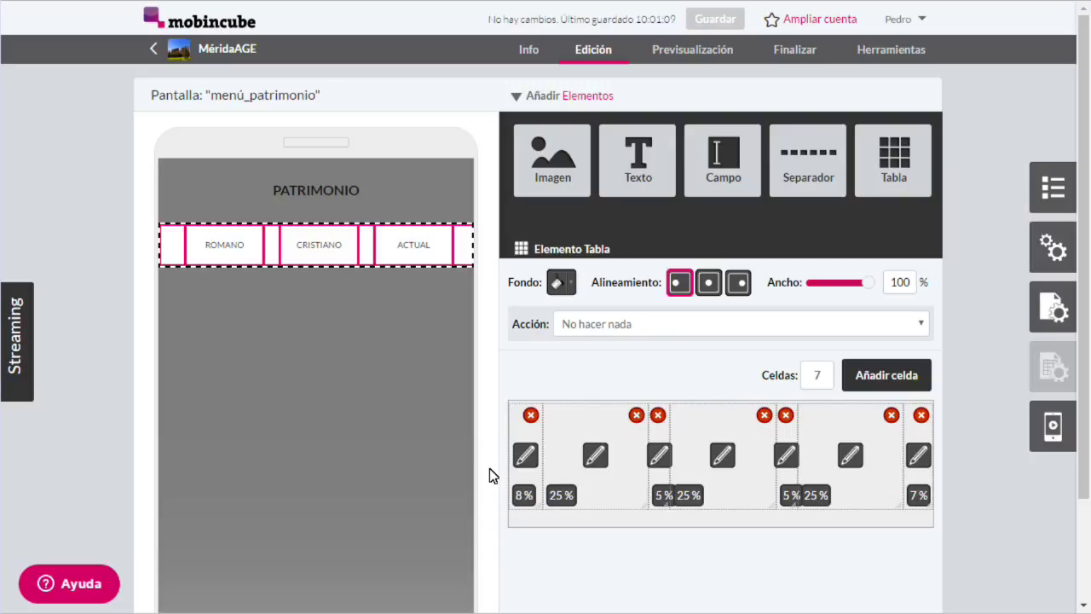
Step: Give the ROMANO cell a solid light grey background
left_click(599, 470)
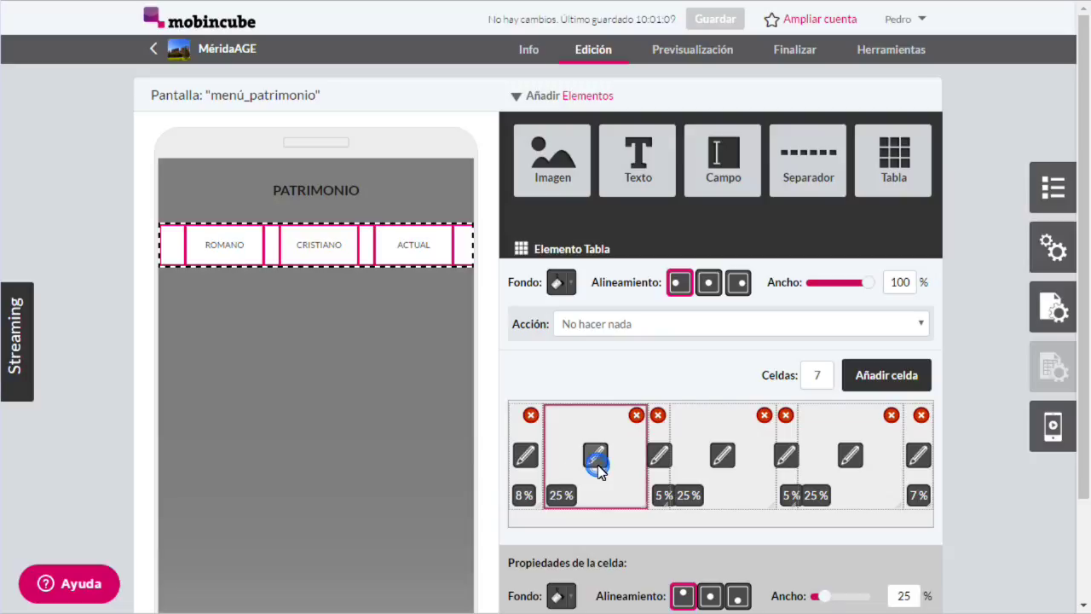
left_click(566, 596)
left_click(730, 522)
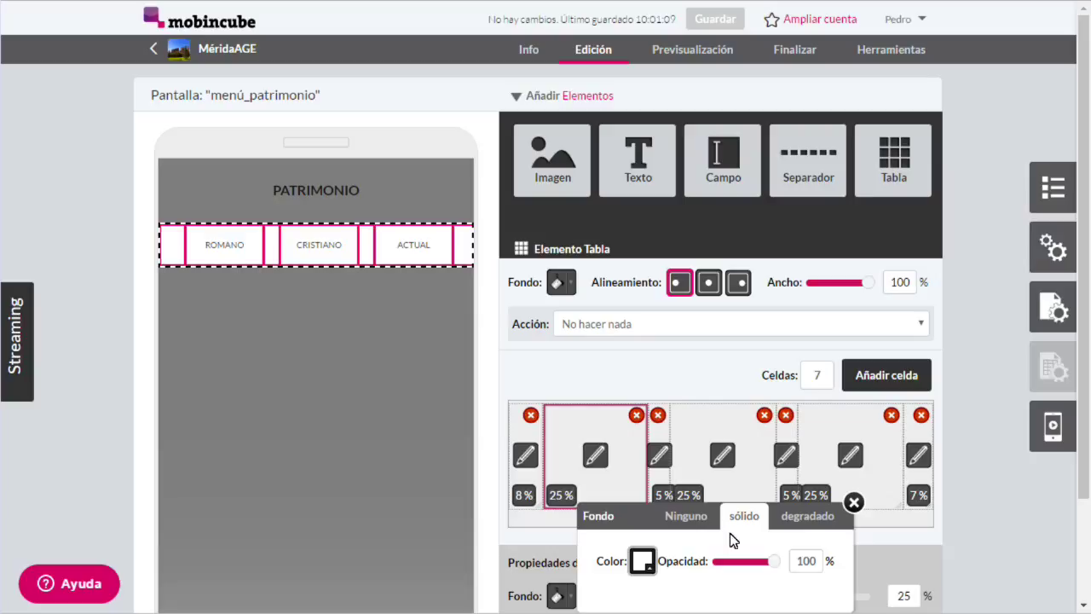
scroll(742, 539, "down", 2)
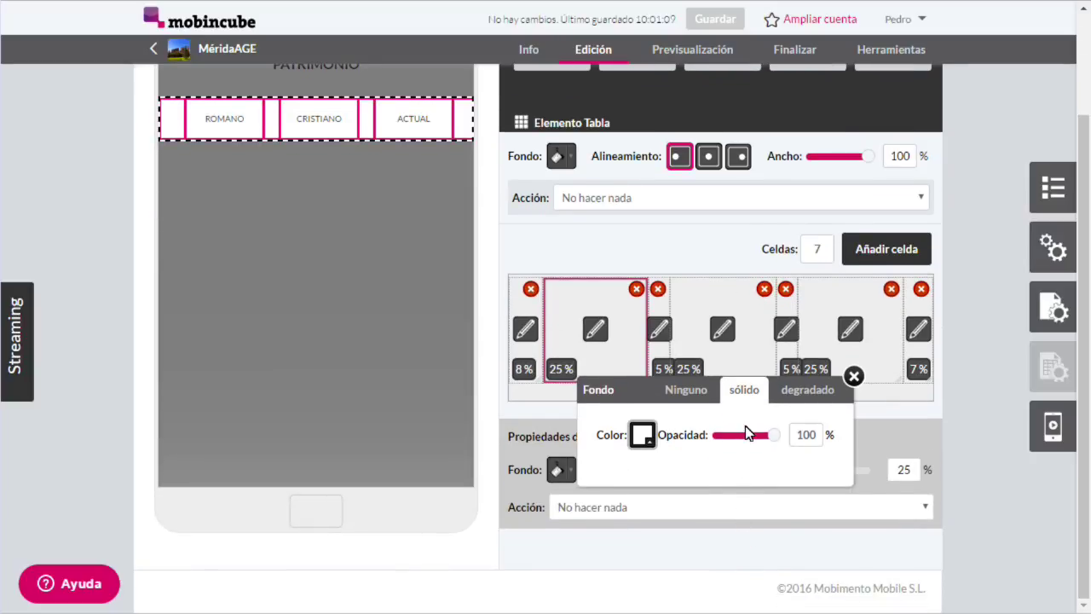
left_click(642, 434)
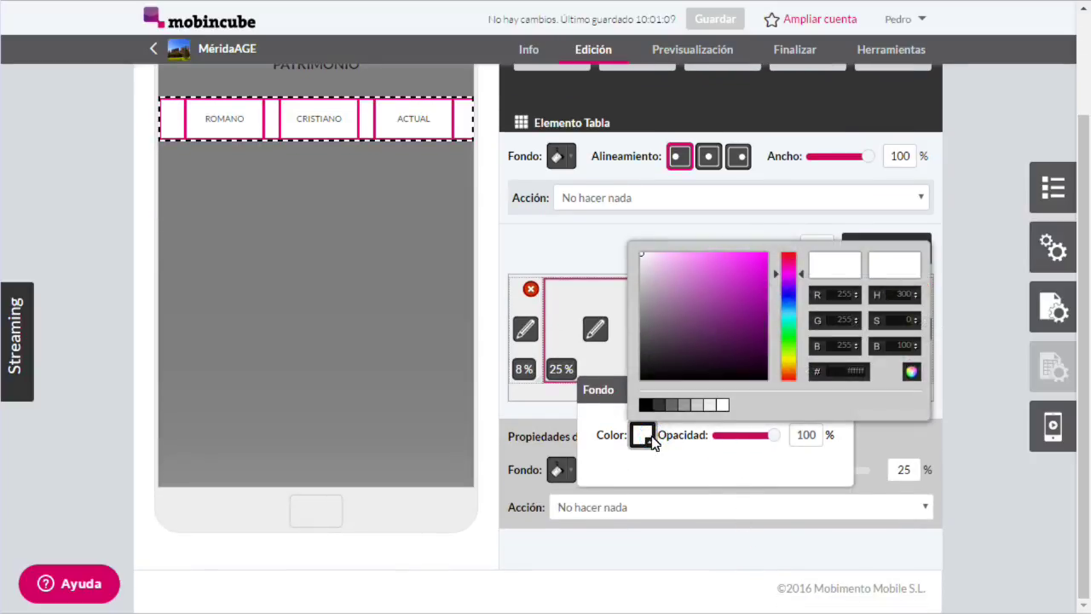
left_click(685, 406)
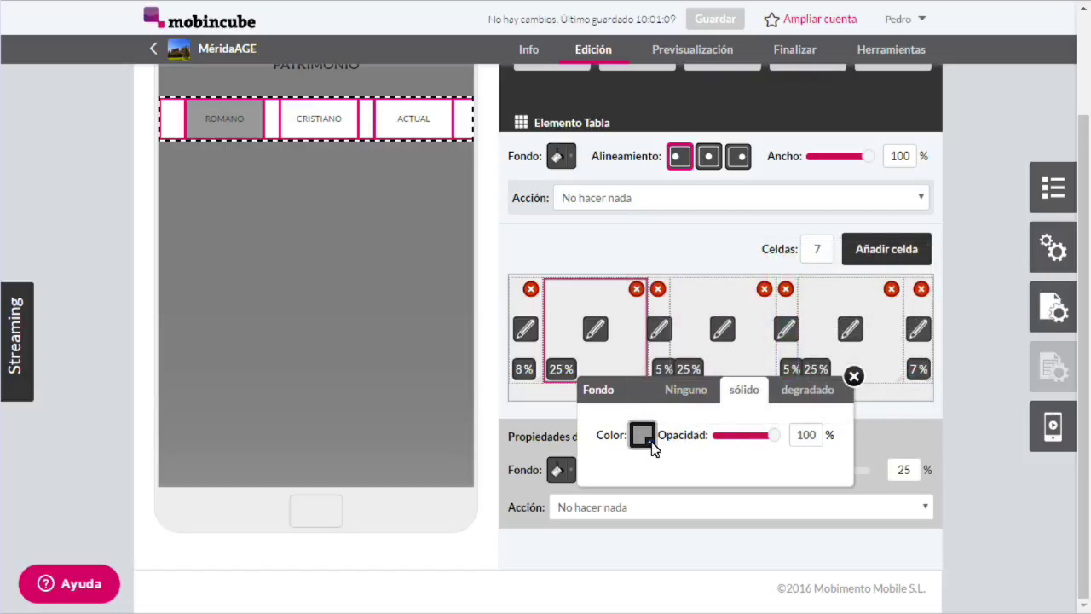
left_click(650, 442)
left_click(695, 407)
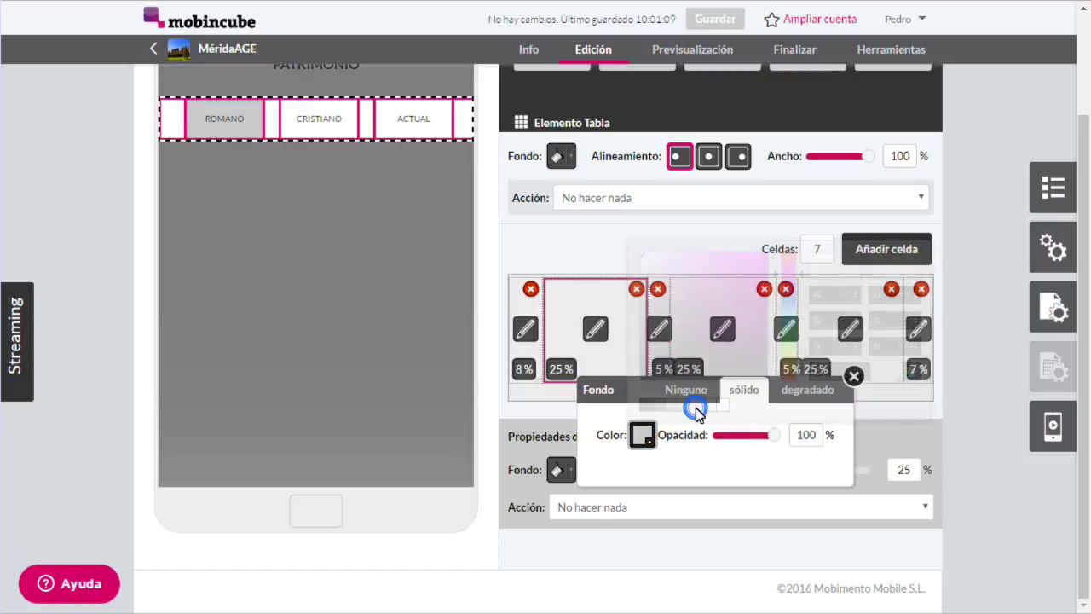
left_click(485, 397)
Step: Give the CRISTIANO cell a solid pale turquoise background, colour #b9ede0
left_click(331, 123)
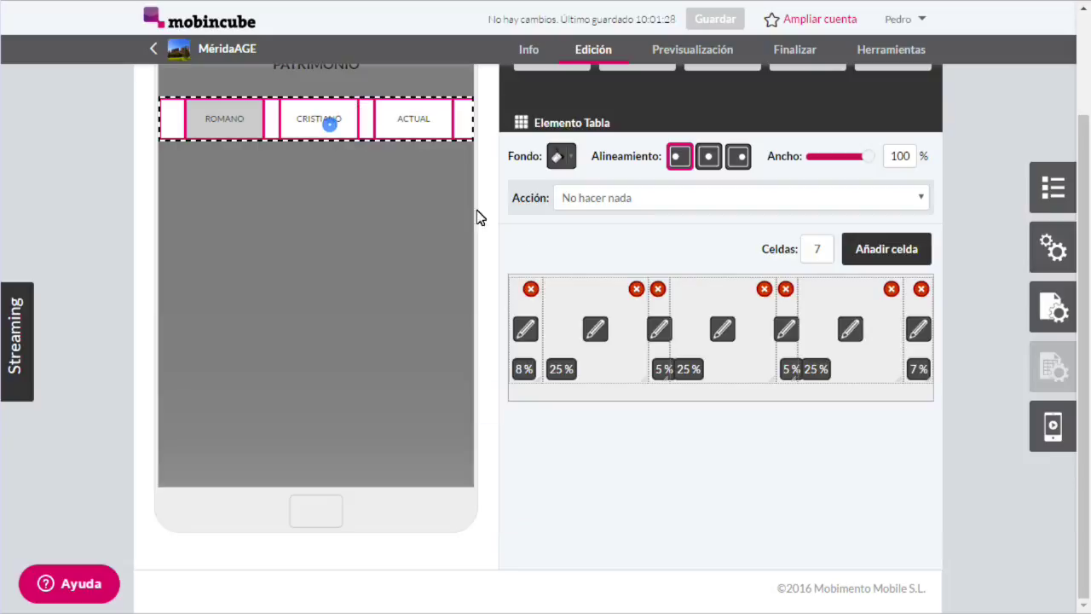
left_click(718, 332)
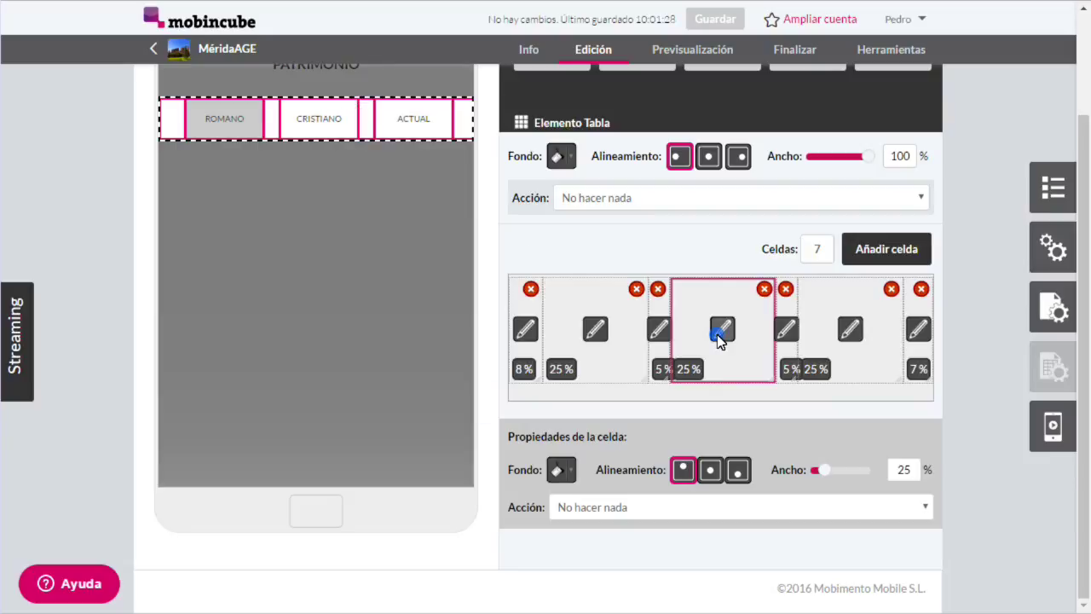
left_click(570, 477)
left_click(734, 390)
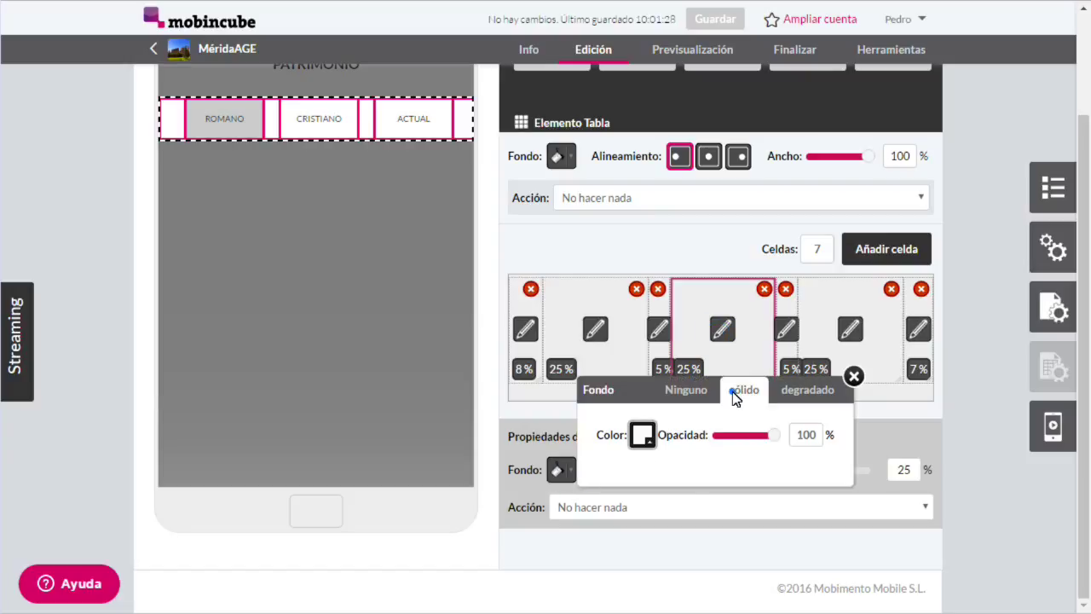
left_click(651, 444)
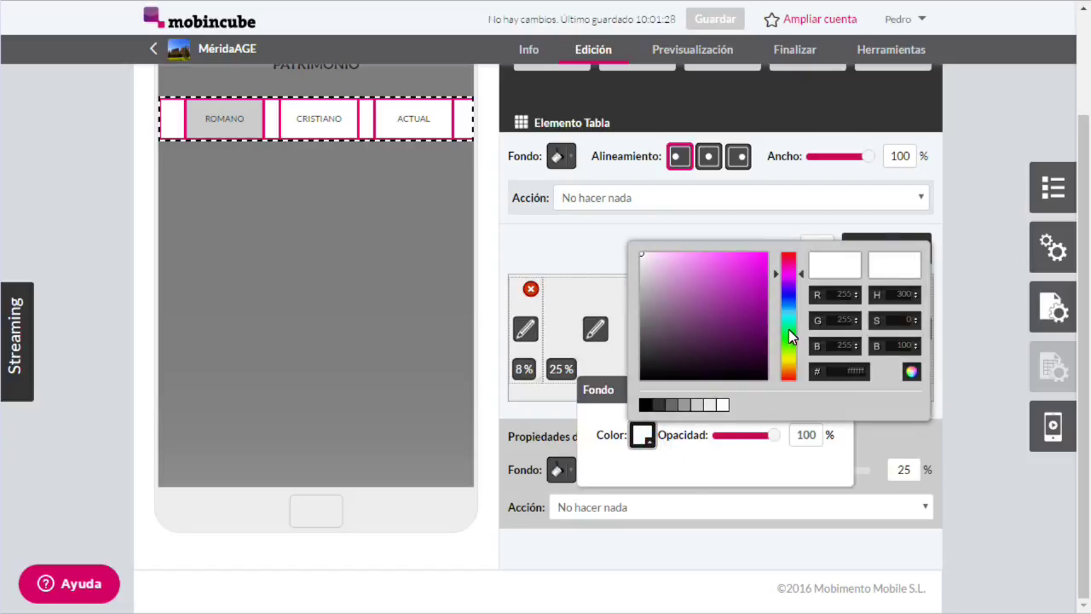
left_click(788, 323)
left_click(669, 262)
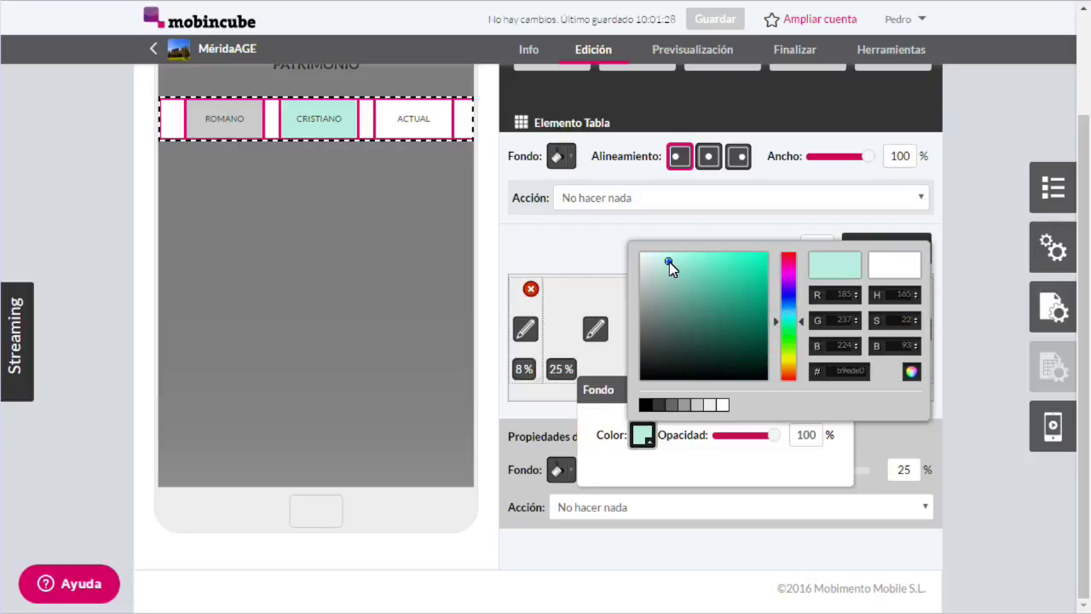
left_click(491, 328)
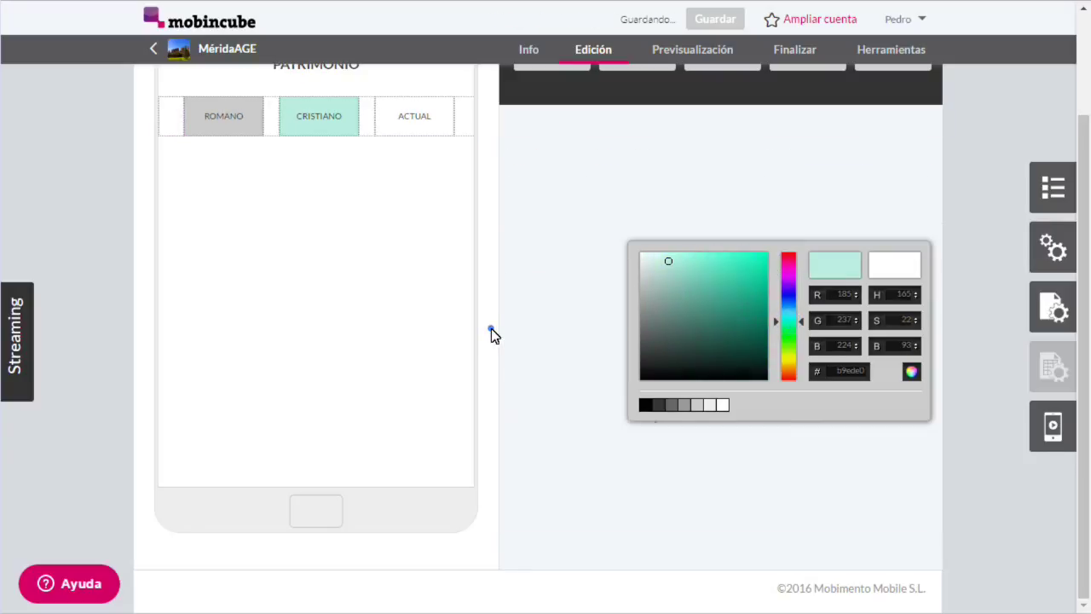
Step: Give the ACTUAL cell a solid pale orange background, colour #f0d7c5
left_click(450, 135)
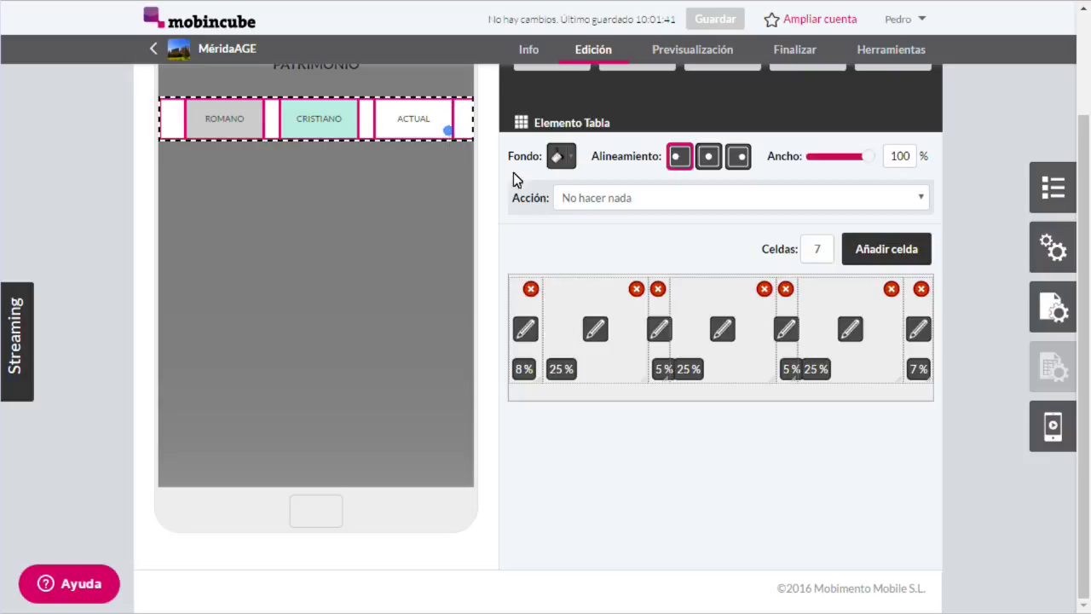
left_click(851, 337)
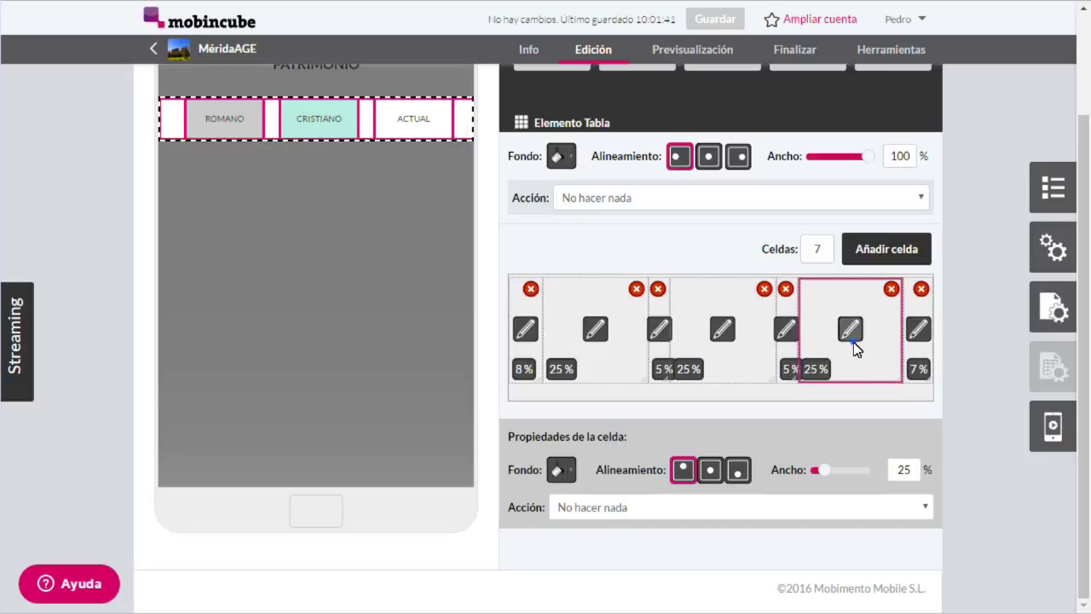
left_click(561, 470)
left_click(740, 390)
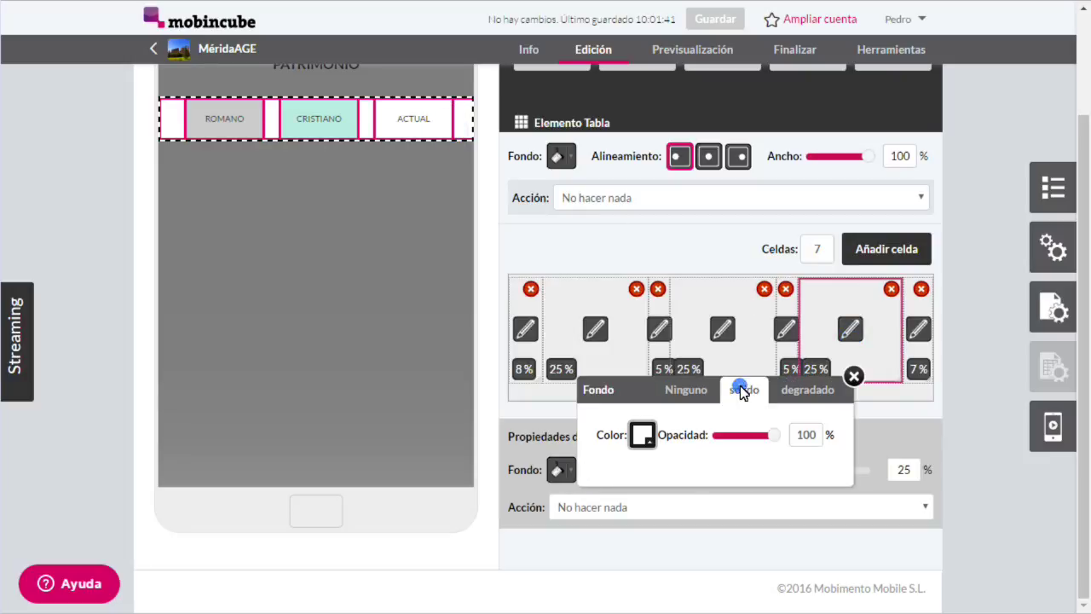
left_click(646, 438)
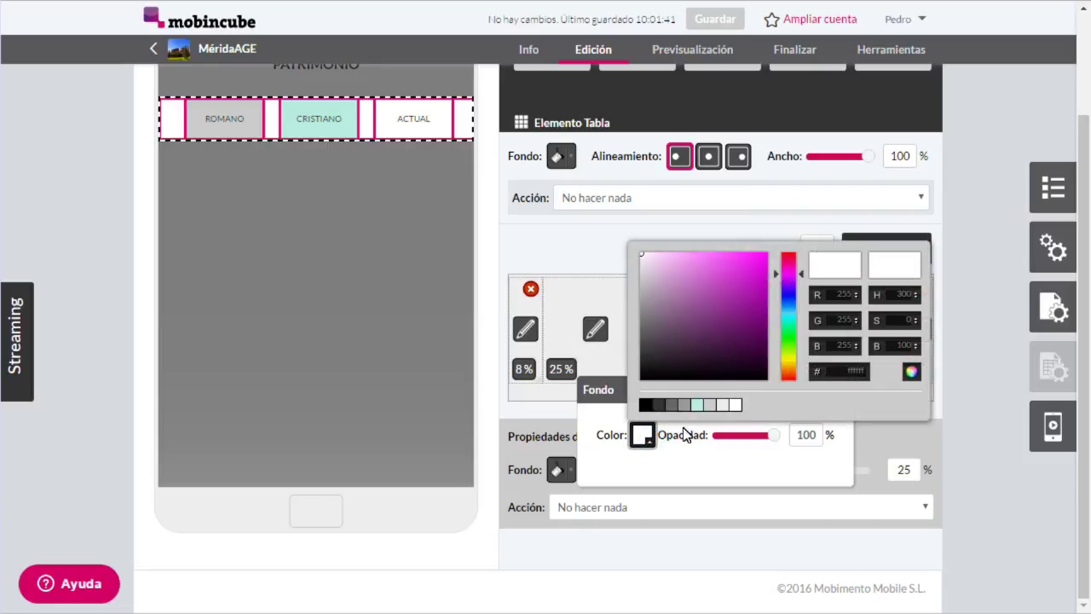
left_click(789, 371)
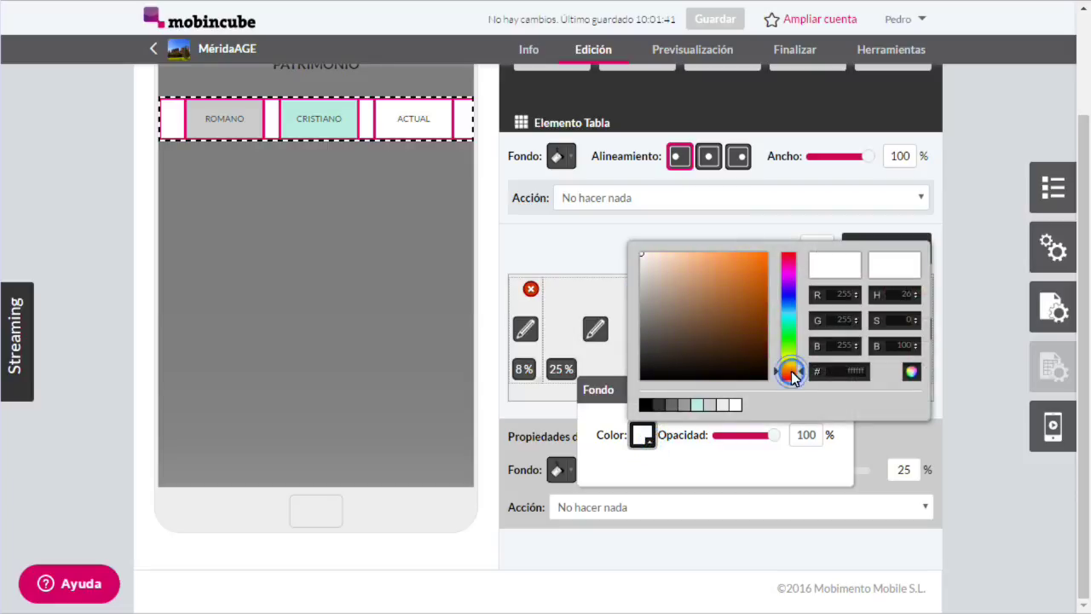
left_click(663, 260)
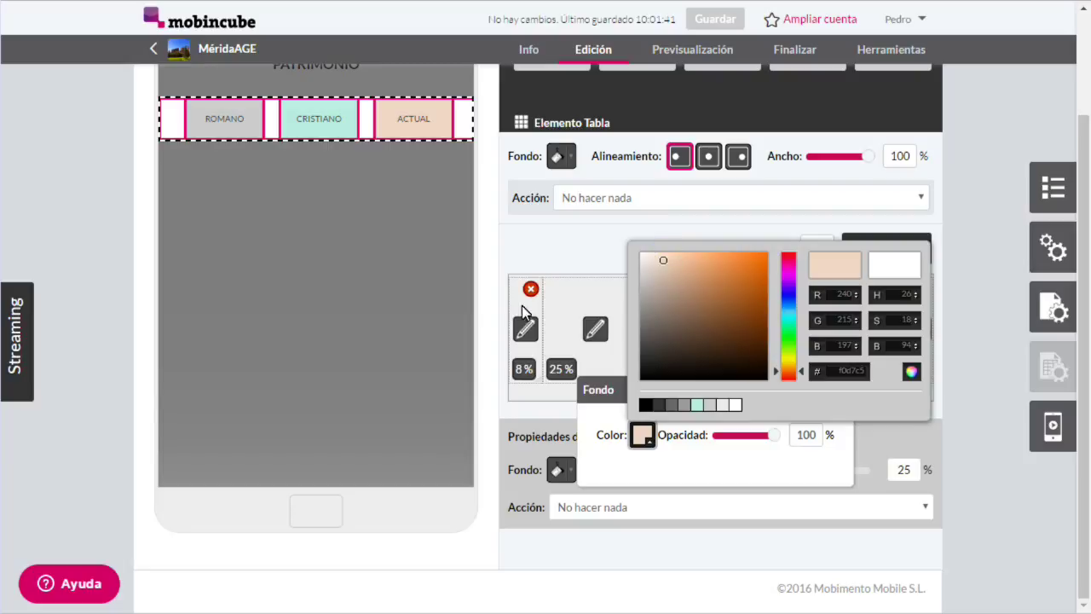
left_click(488, 315)
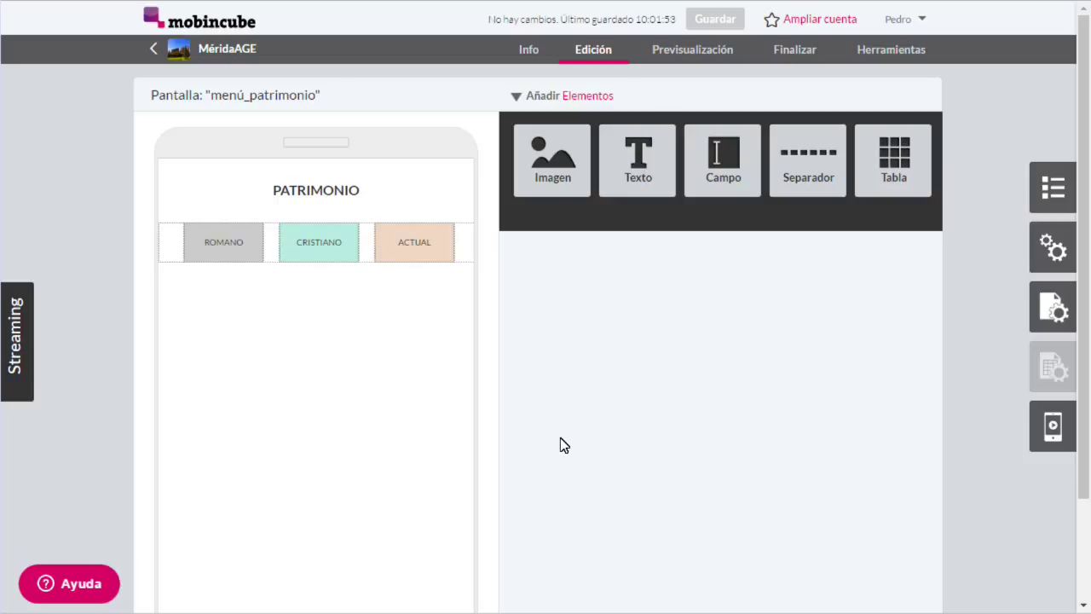
Step: Set the ROMANO cell's action to Abrir pantalla with PATRIMONIO_romano as the target screen
left_click(331, 257)
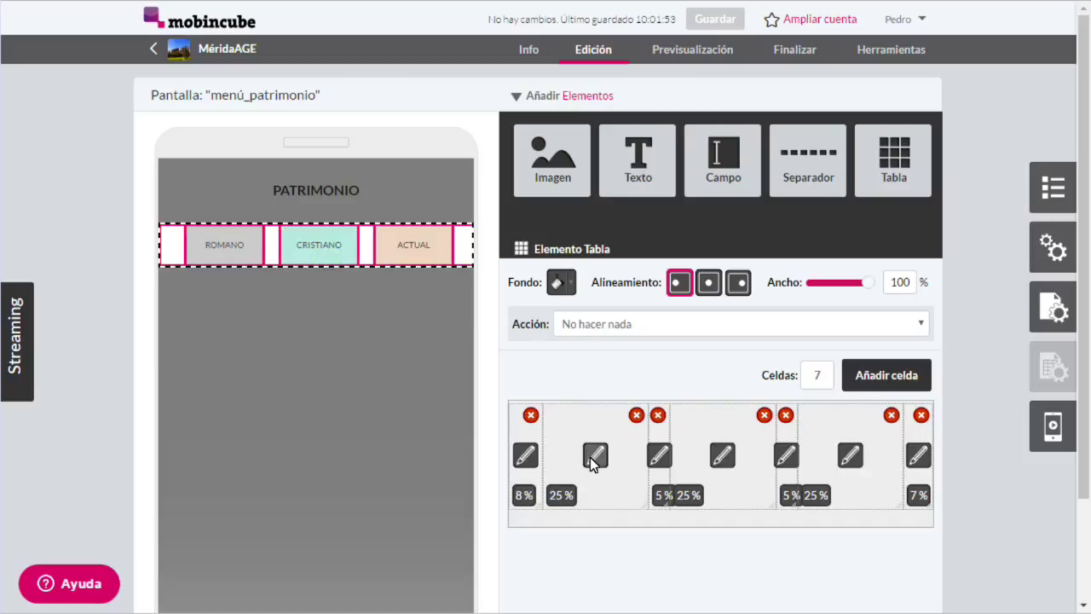
left_click(599, 425)
scroll(646, 479, "down", 1)
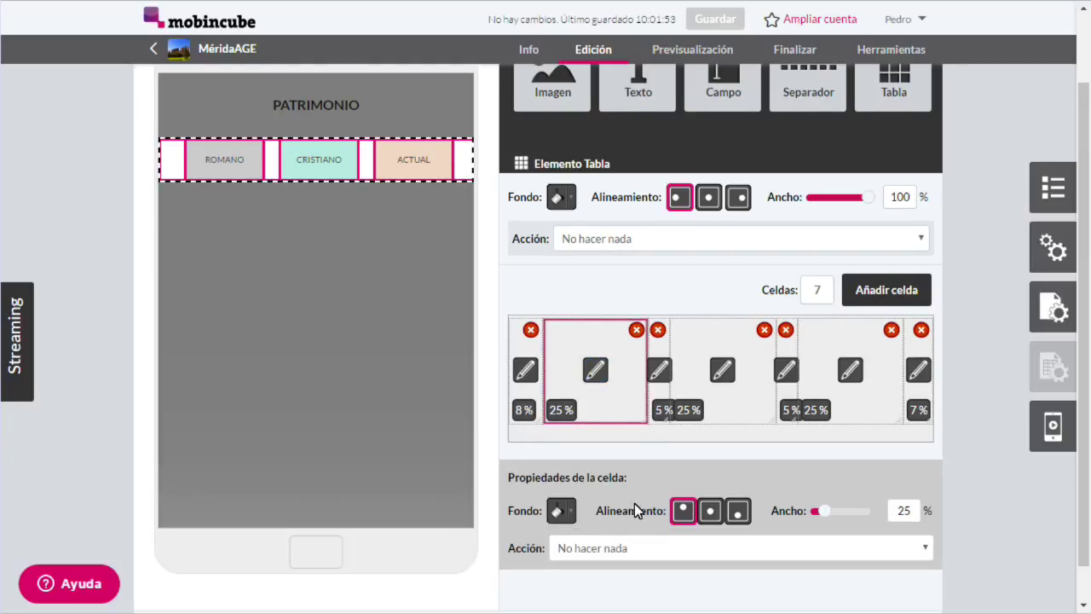
left_click(631, 548)
left_click(616, 337)
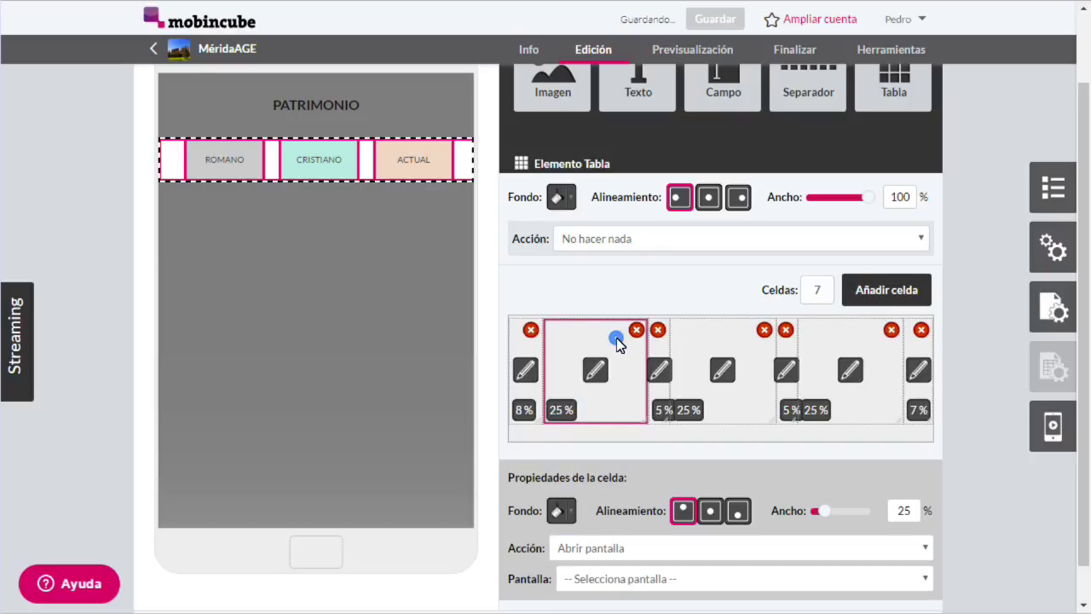
left_click(625, 577)
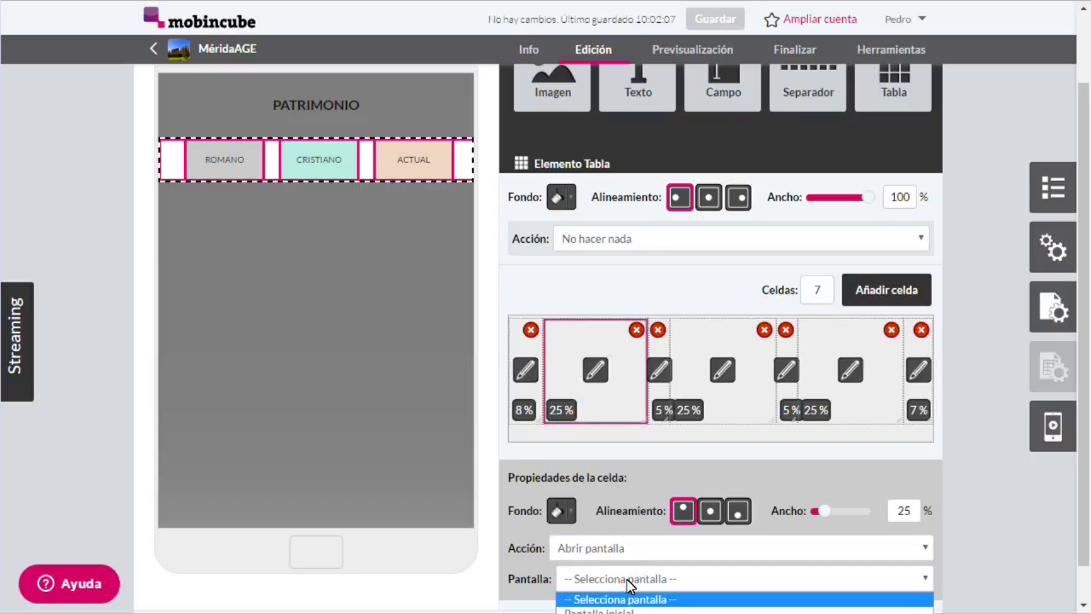
scroll(641, 538, "down", 2)
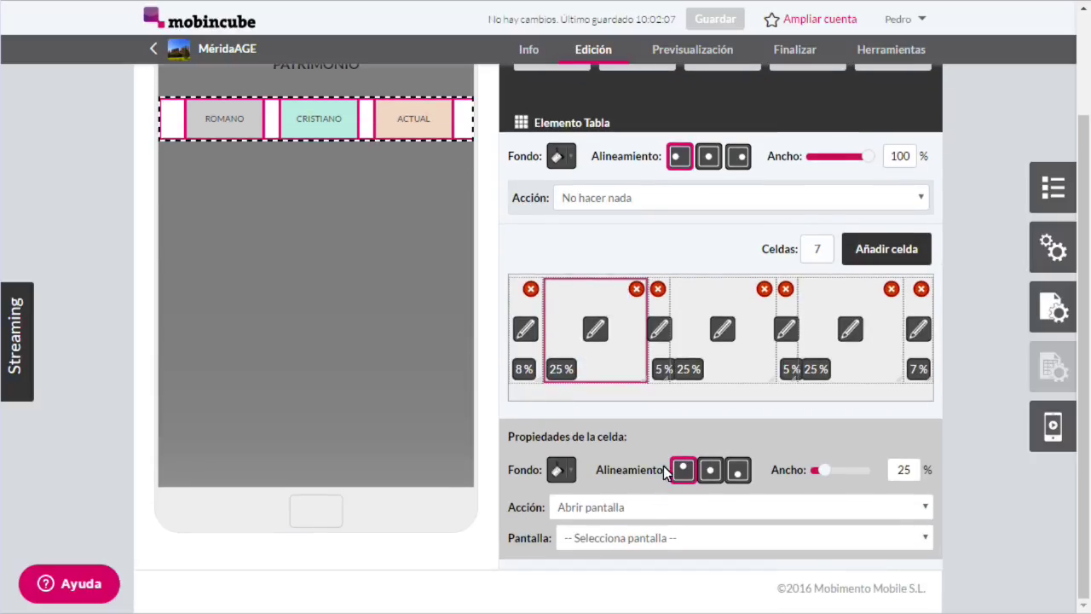
left_click(657, 541)
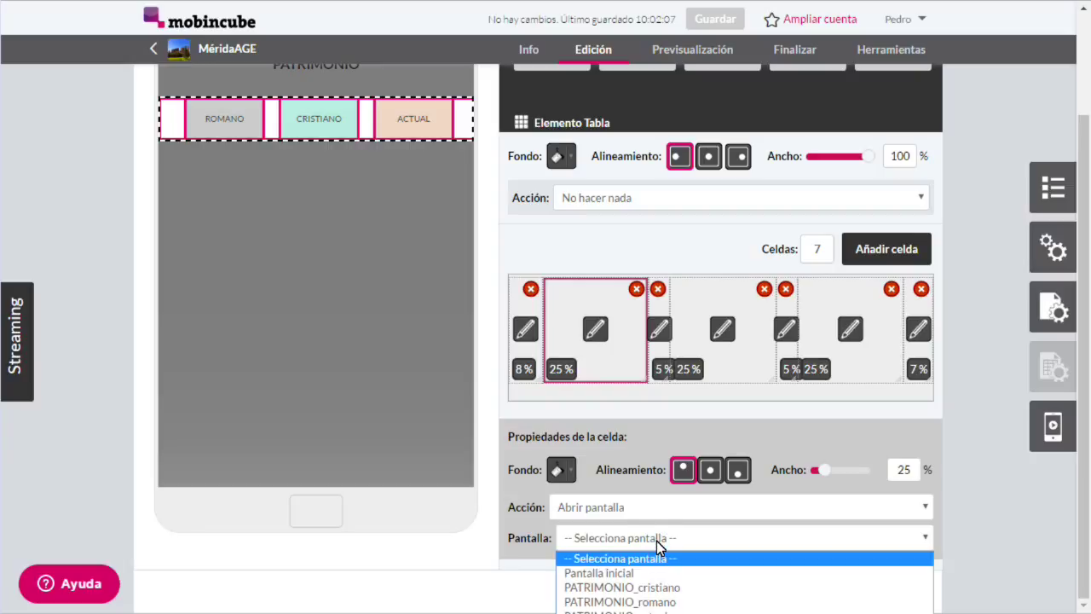
left_click(640, 601)
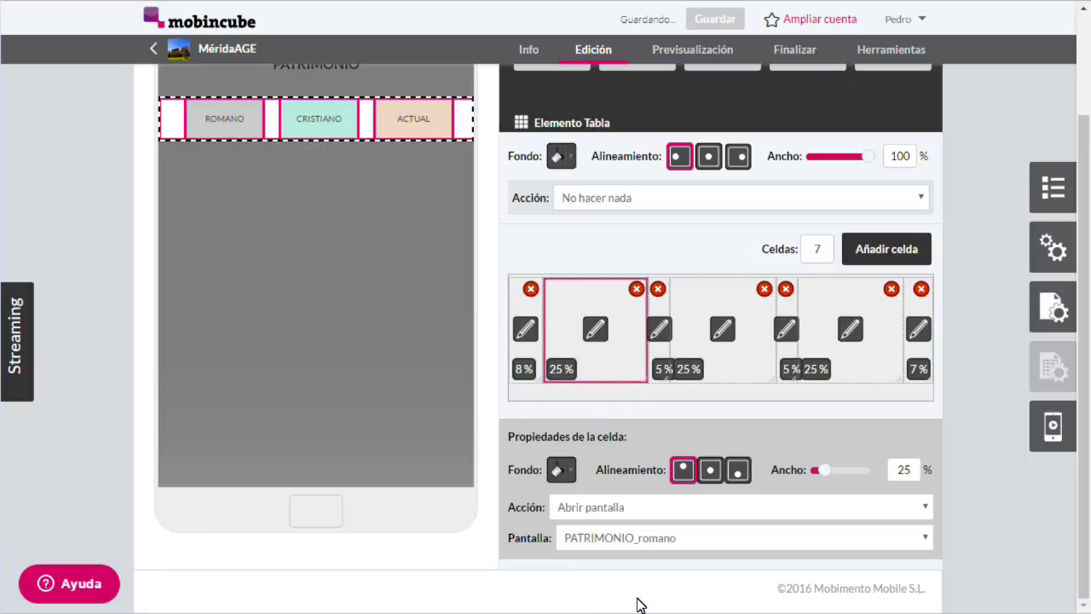
Step: Set the CRISTIANO cell's action to Abrir pantalla with PATRIMONIO_cristiano as the target screen
left_click(722, 329)
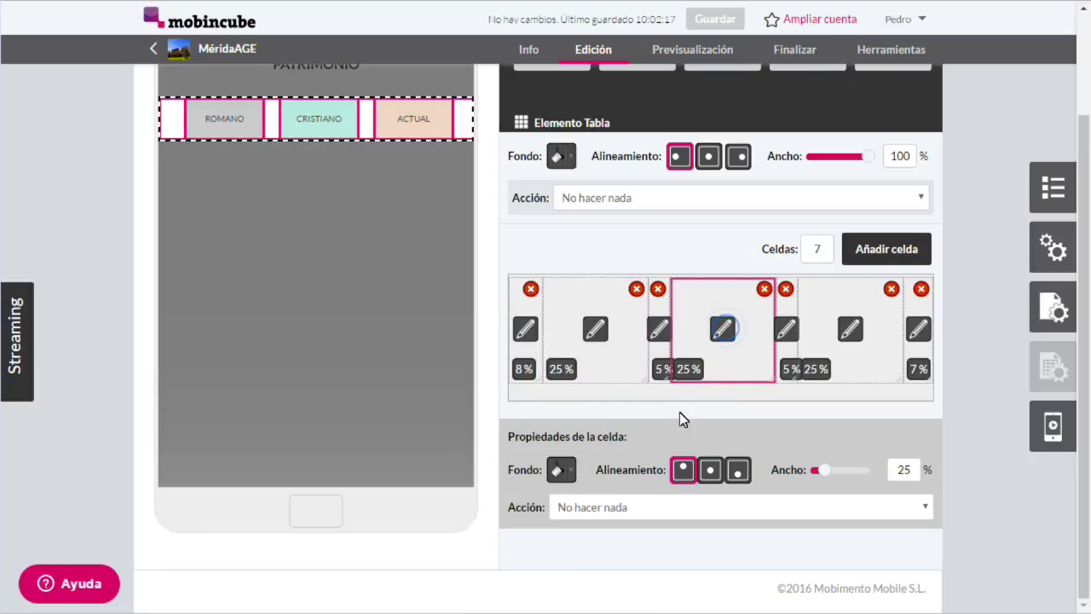
left_click(666, 508)
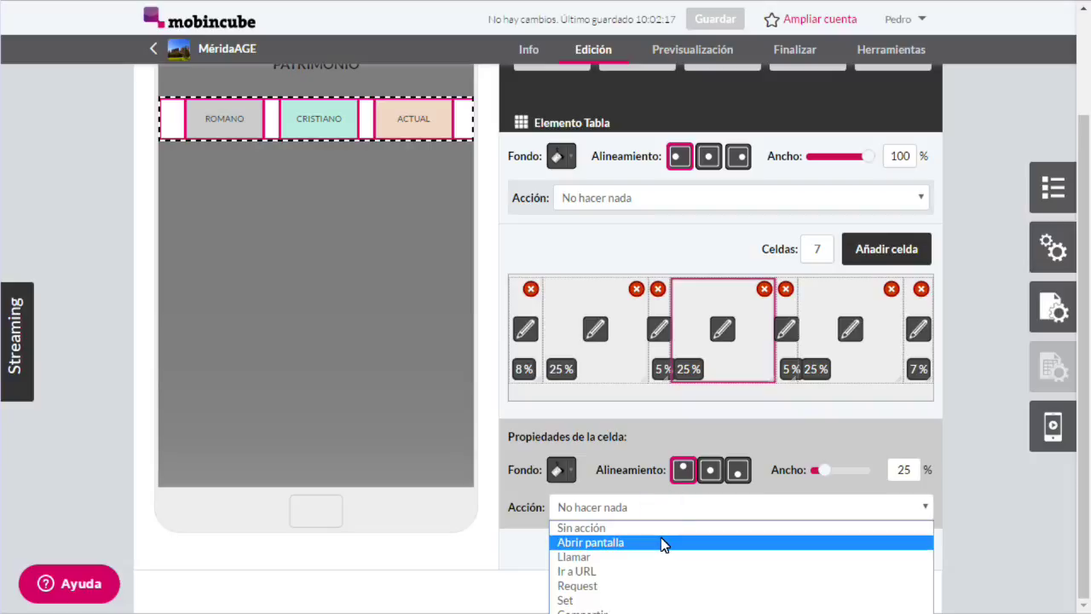
left_click(664, 543)
left_click(662, 539)
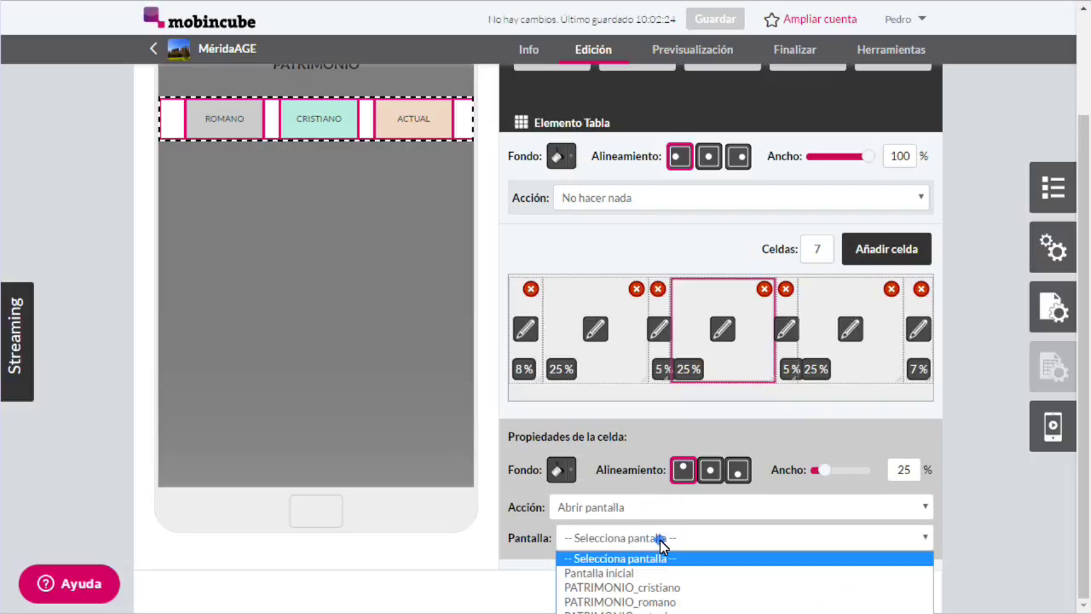
left_click(666, 589)
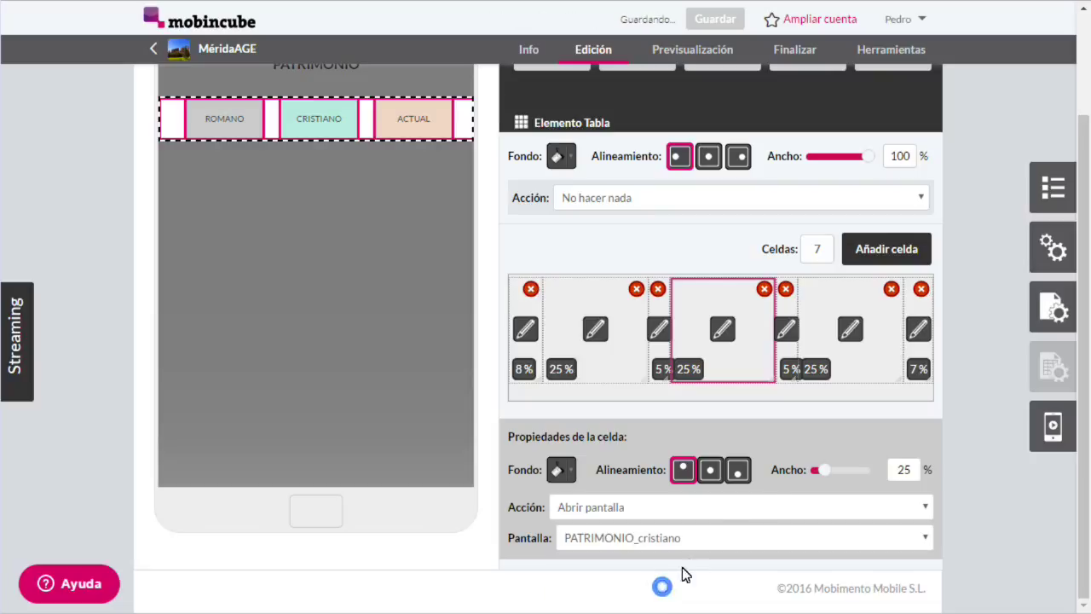
Step: Set the ACTUAL cell's action to Abrir pantalla with PATRIMONIO_actual as the target screen, and deselect the table
left_click(850, 331)
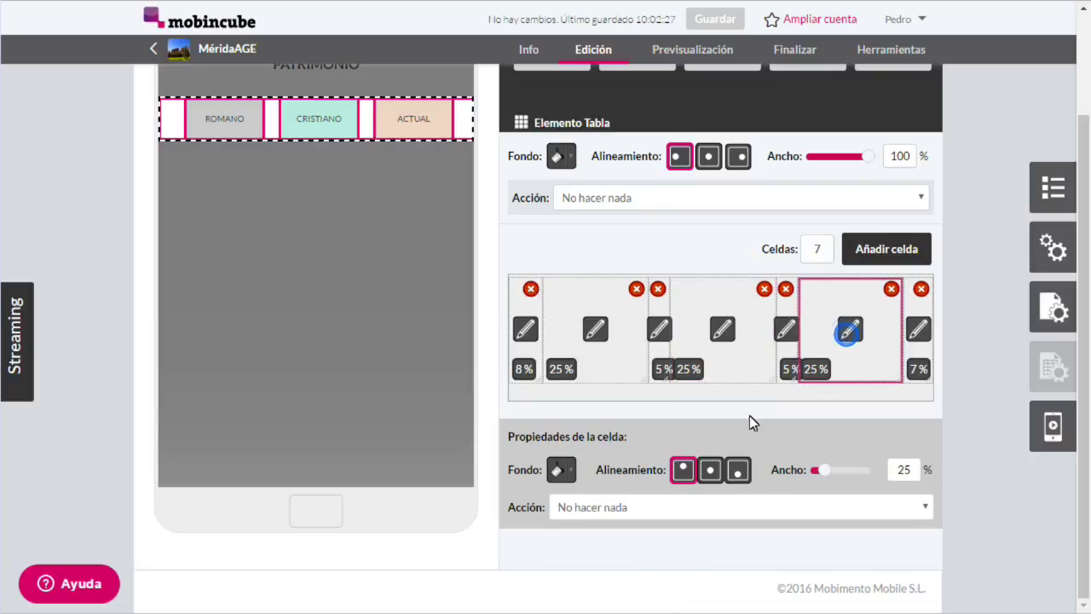
left_click(679, 508)
left_click(666, 544)
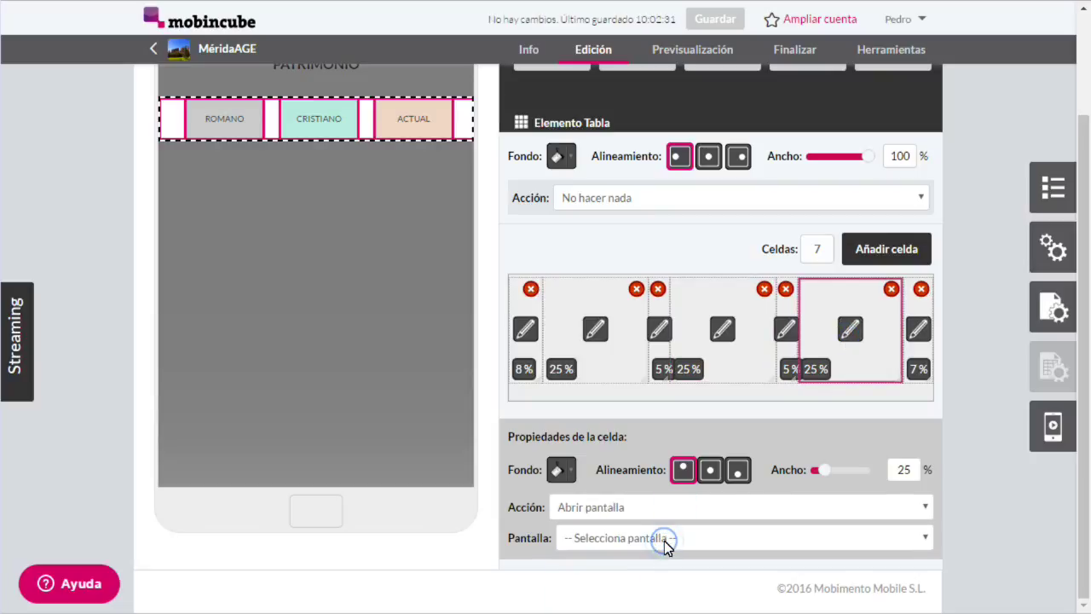
left_click(666, 538)
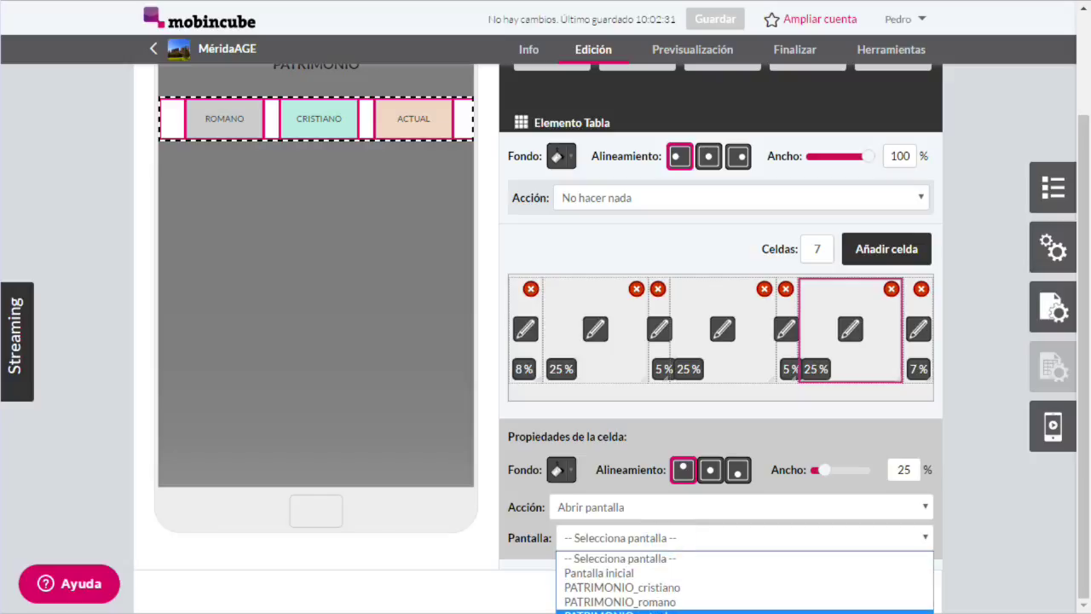
left_click(658, 612)
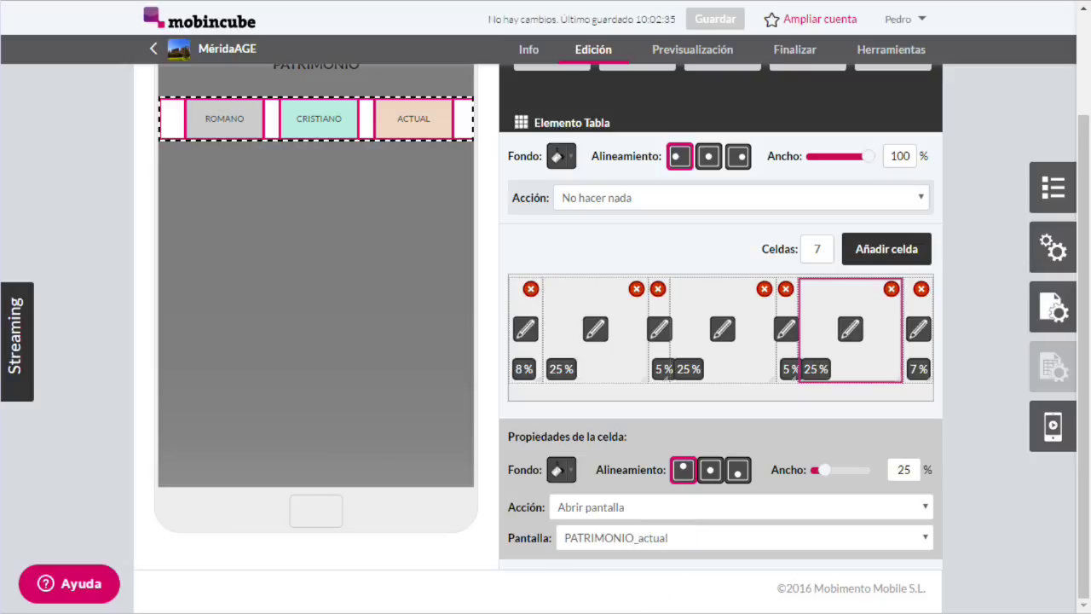
left_click(487, 476)
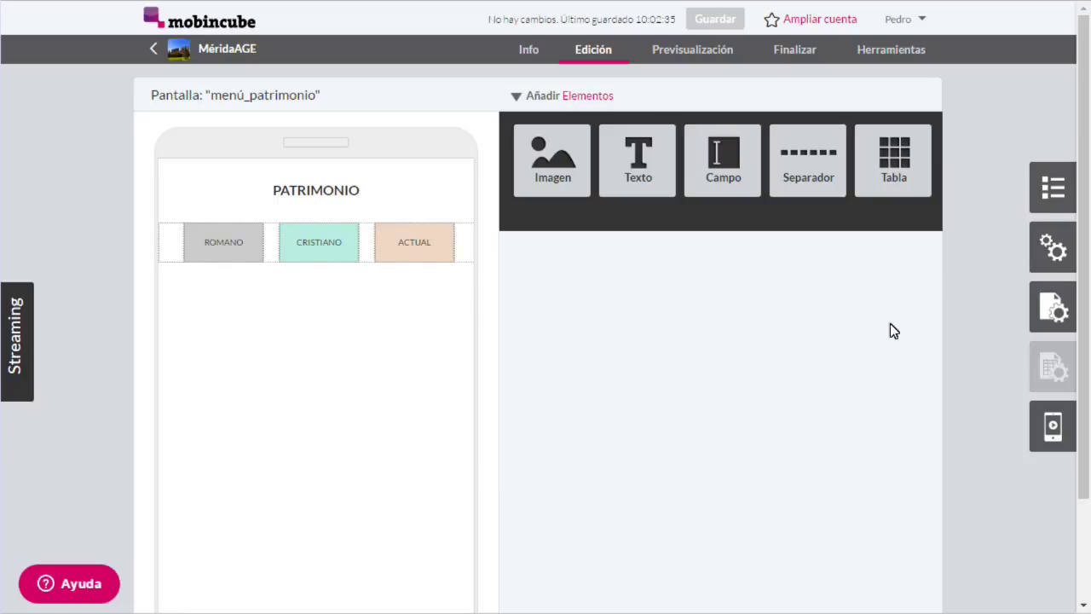
Step: Open the list_1 view of the PATRIMONIO_actual screen and select the table holding the foto, nombre and época fields
left_click(1034, 195)
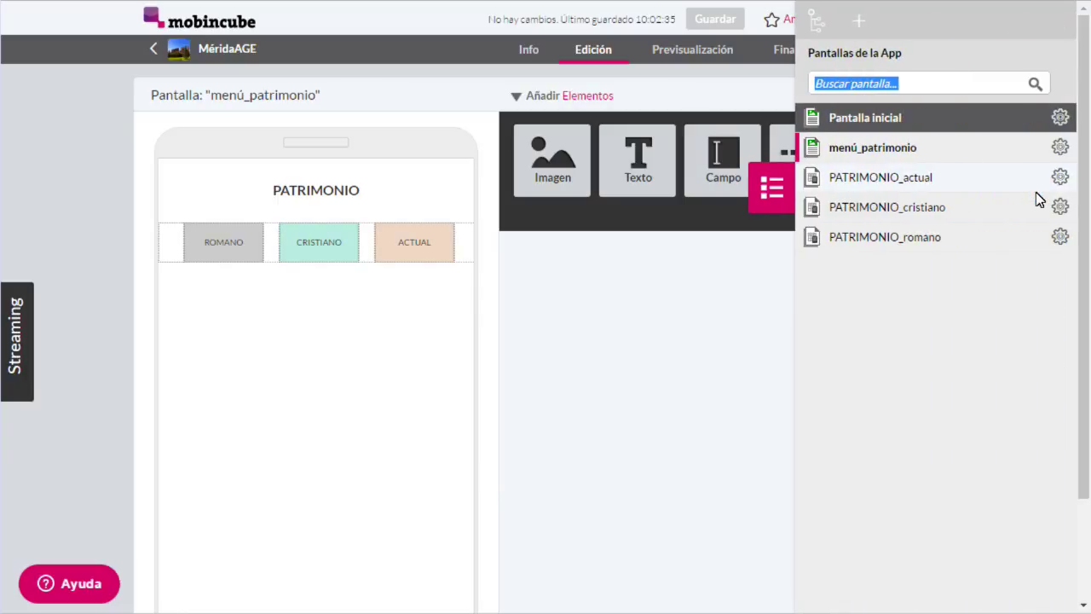
left_click(1062, 178)
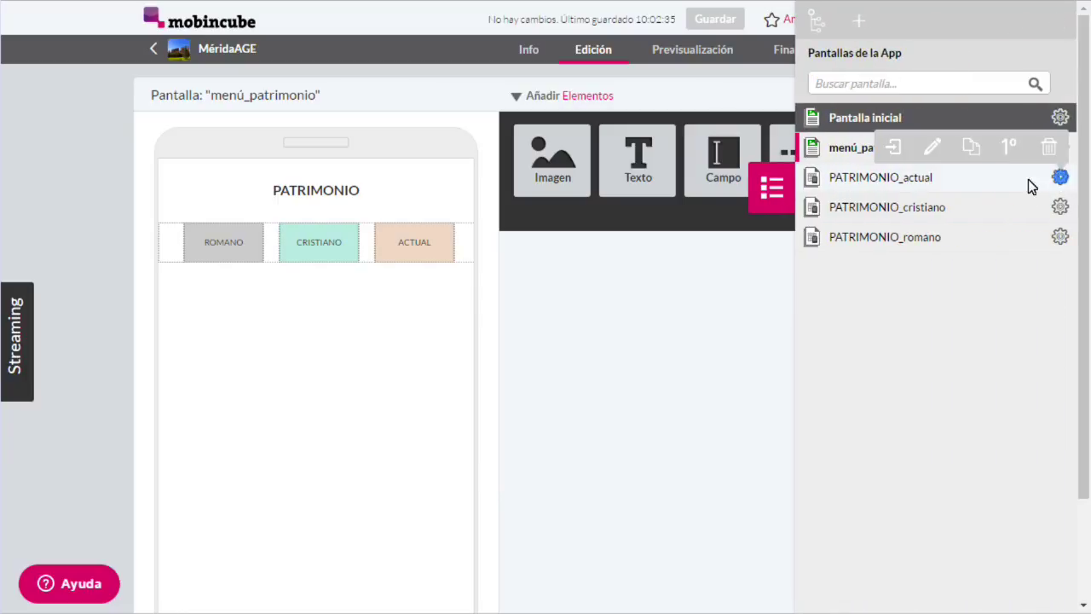
left_click(898, 148)
scroll(436, 282, "down", 1)
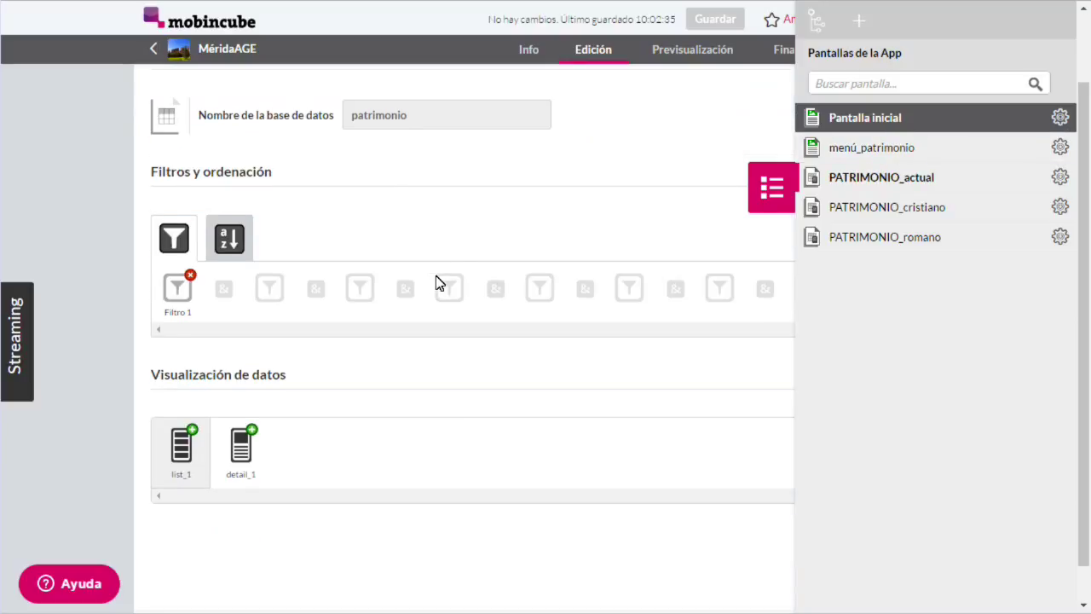
left_click(175, 469)
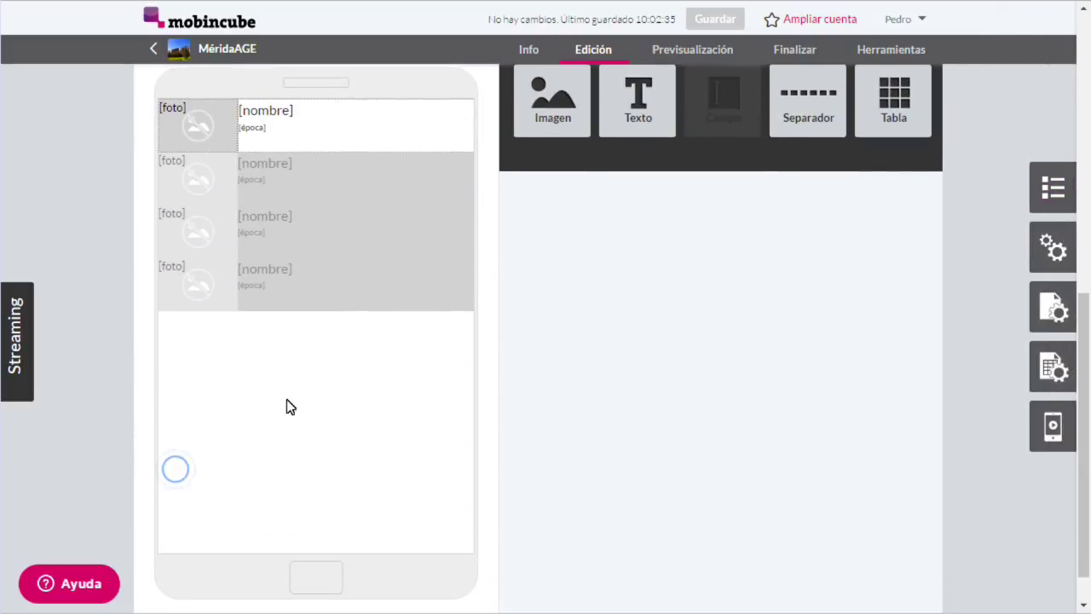
left_click(355, 135)
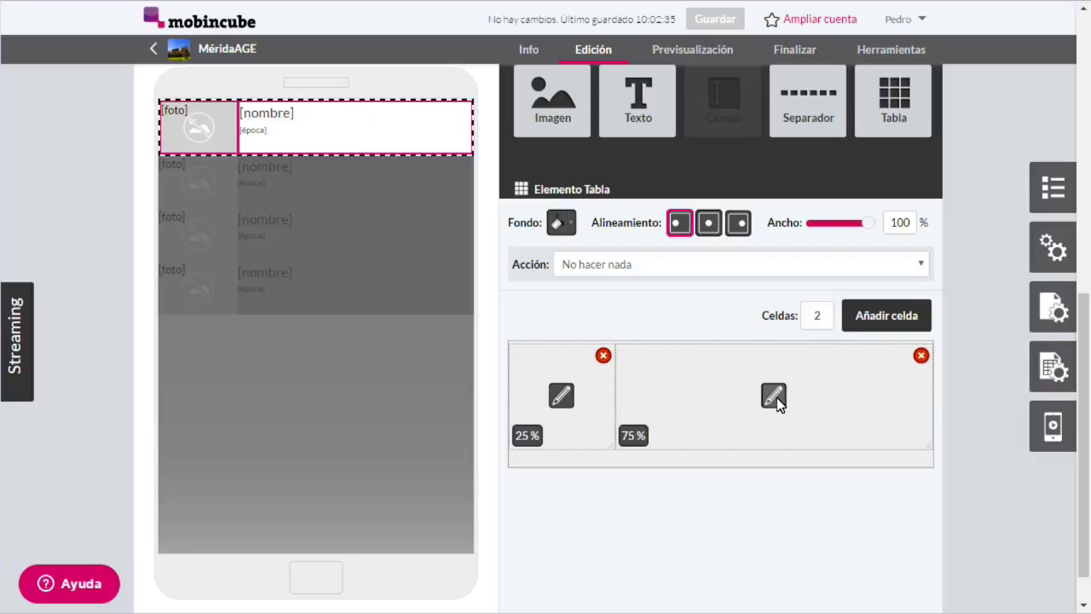
Step: Set the 25% cell of the PATRIMONIO_actual list table to the action Abrir vista with destination detail_1
left_click(563, 399)
scroll(647, 494, "down", 1)
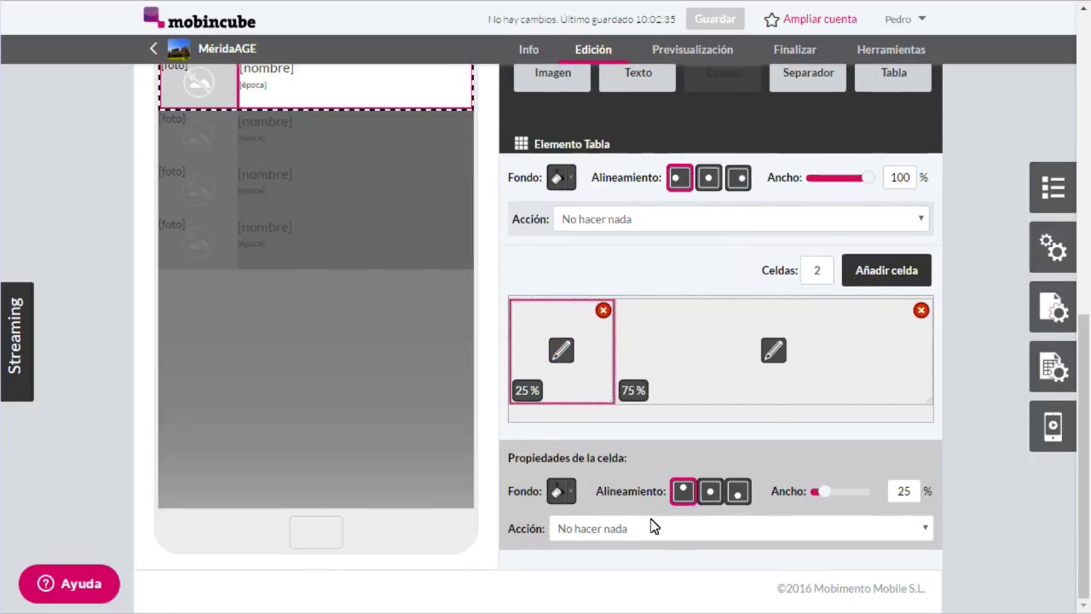
left_click(651, 530)
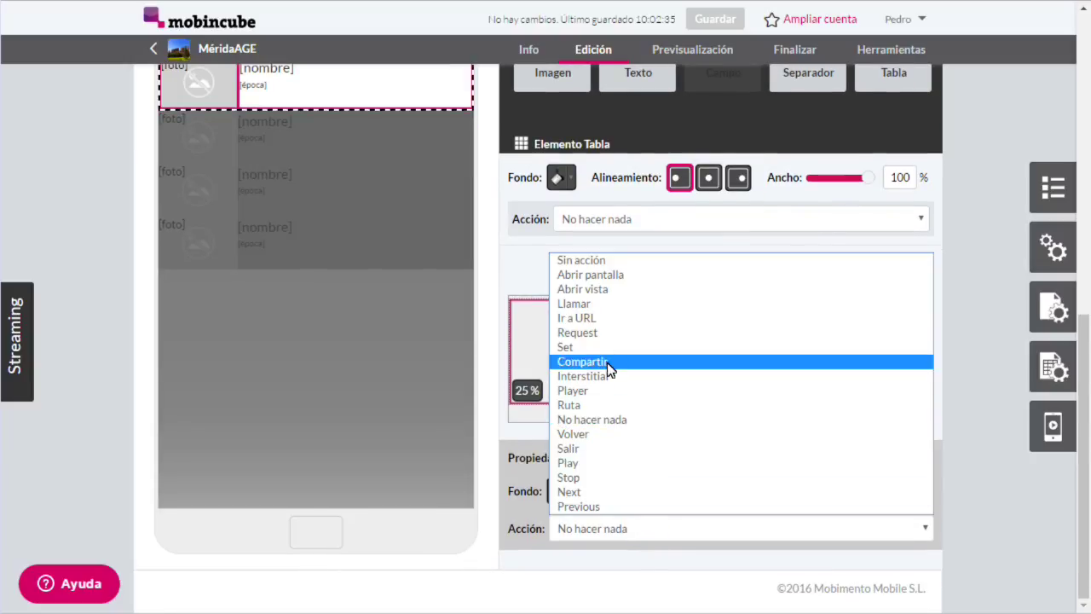
left_click(596, 289)
left_click(651, 559)
left_click(648, 594)
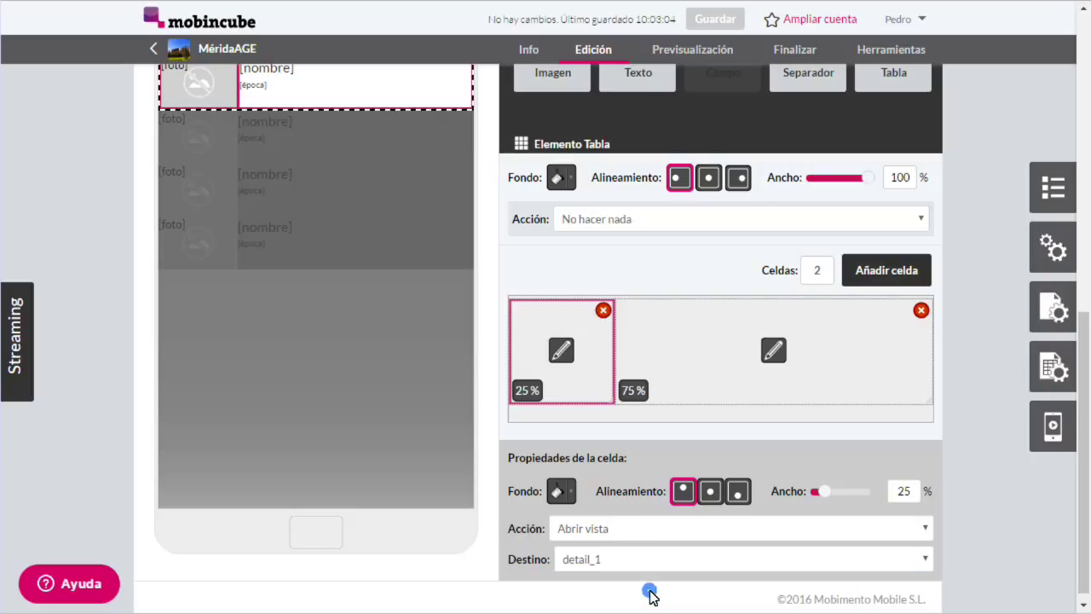
Step: Give the 75% cell of the PATRIMONIO_actual list table the action Abrir vista with destination detail_1
left_click(772, 353)
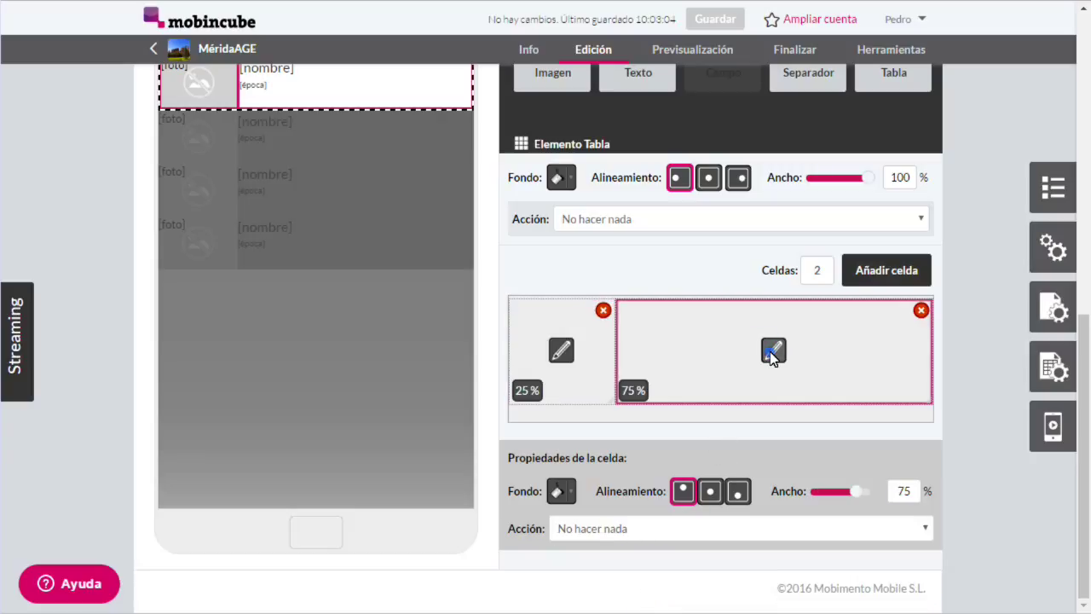
left_click(648, 529)
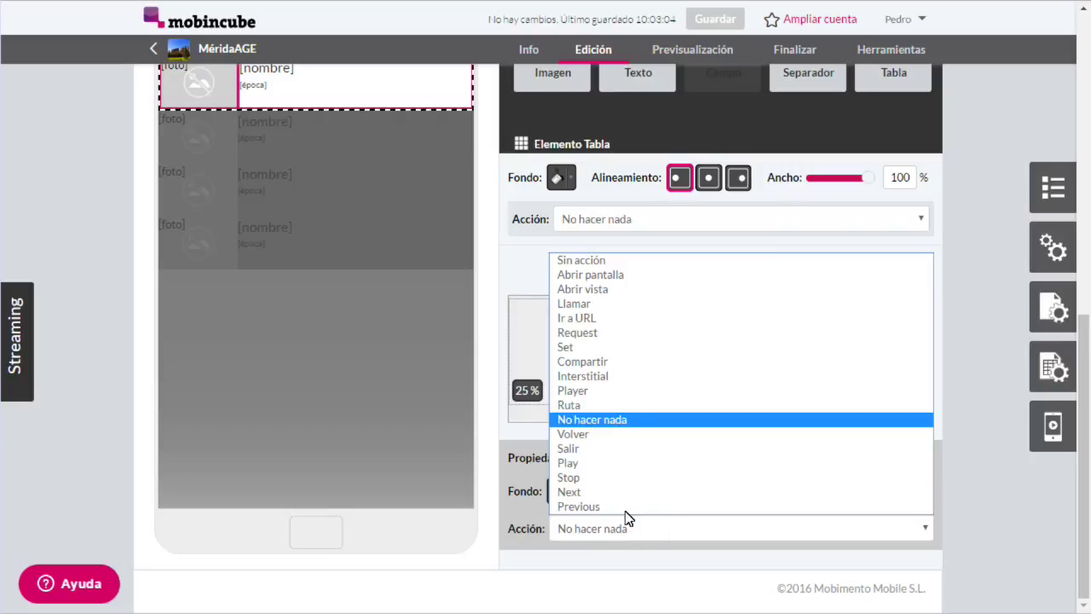
left_click(593, 290)
left_click(623, 563)
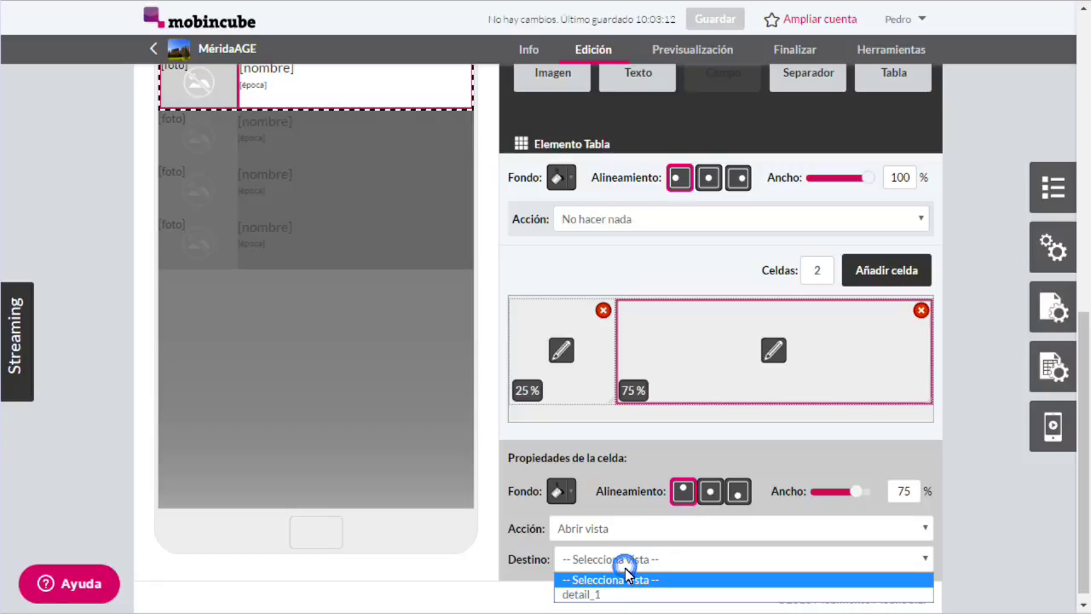
left_click(621, 597)
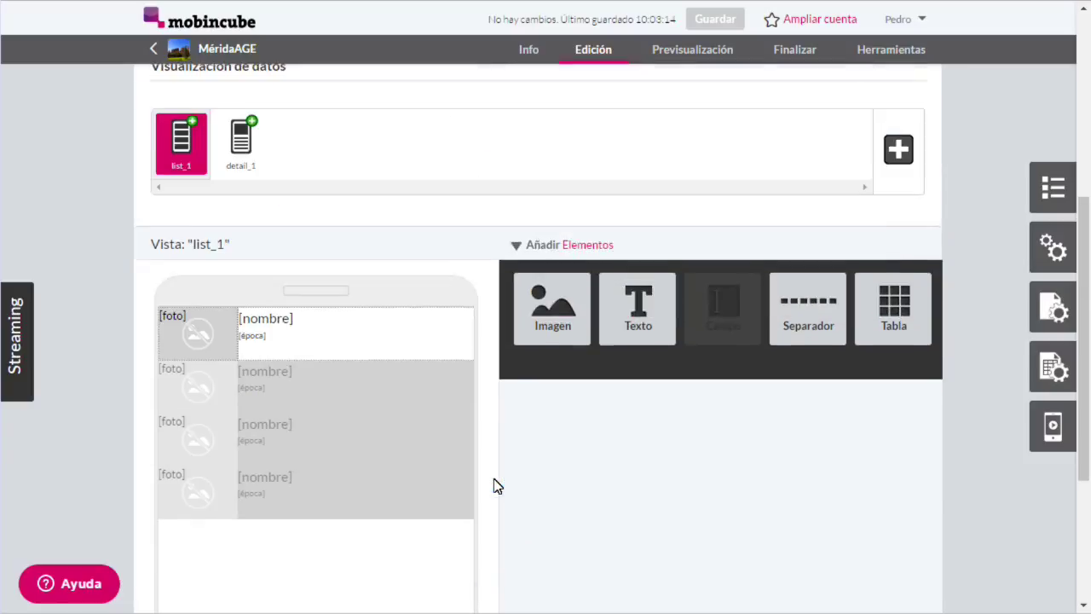
Step: Open the list_1 view of the PATRIMONIO_cristiano screen and select its table row
left_click(1053, 187)
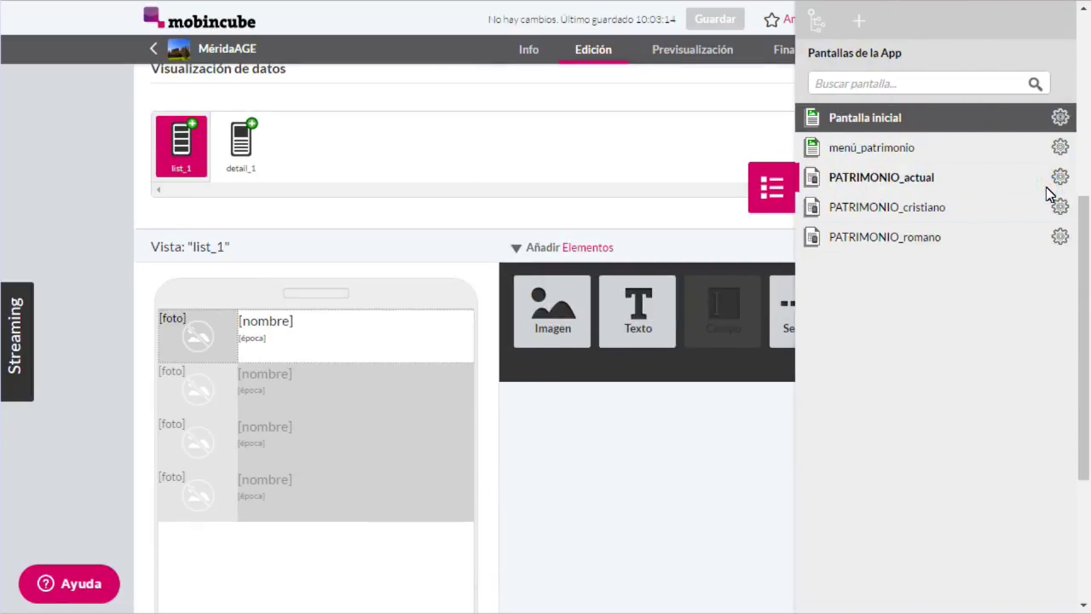
mouse_move(1055, 210)
left_click(904, 179)
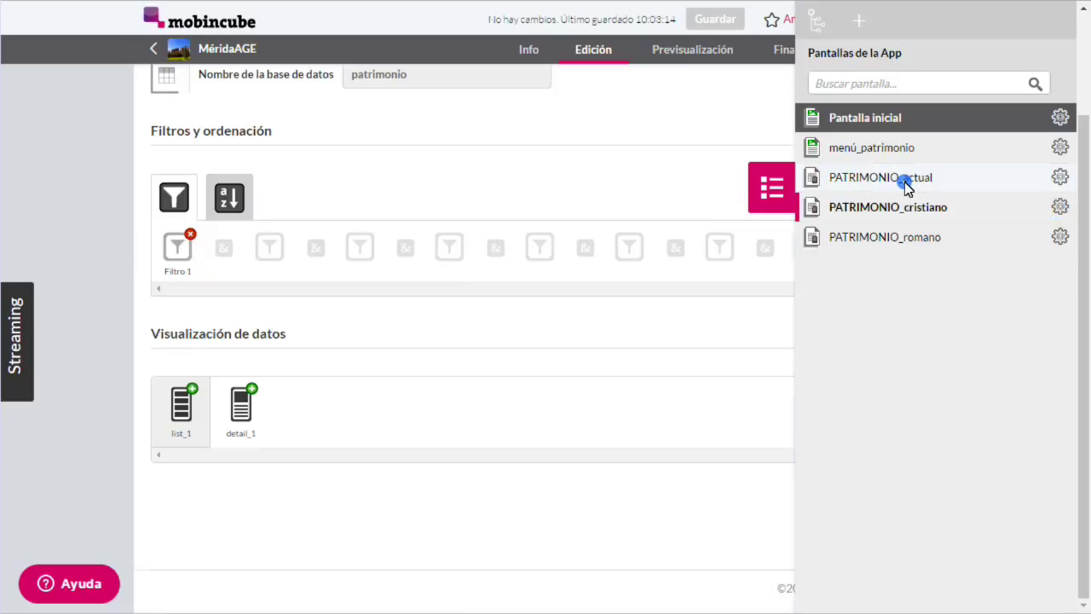
left_click(189, 413)
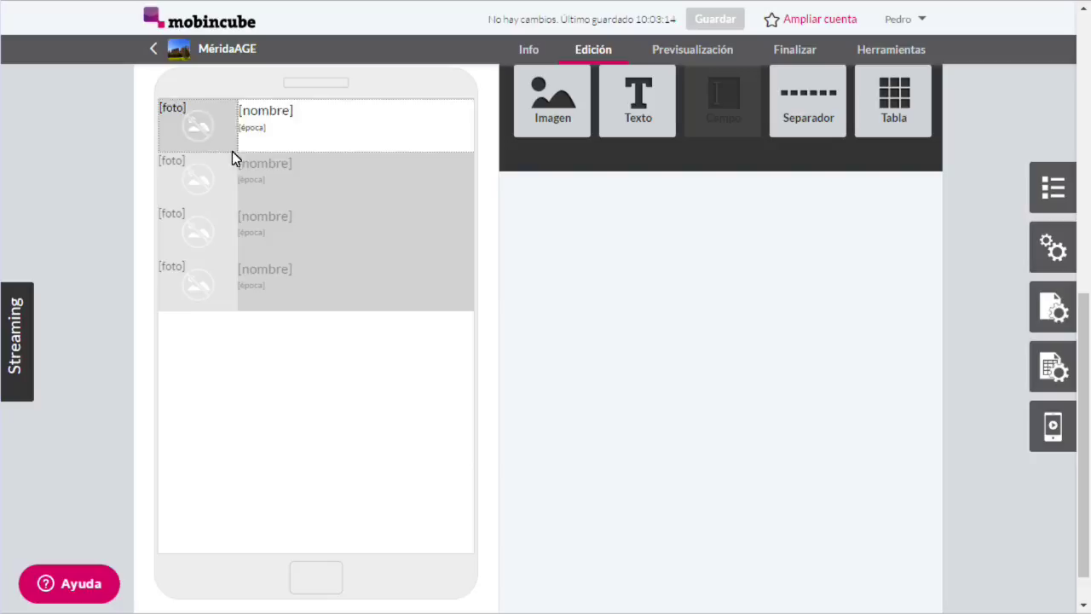
left_click(297, 121)
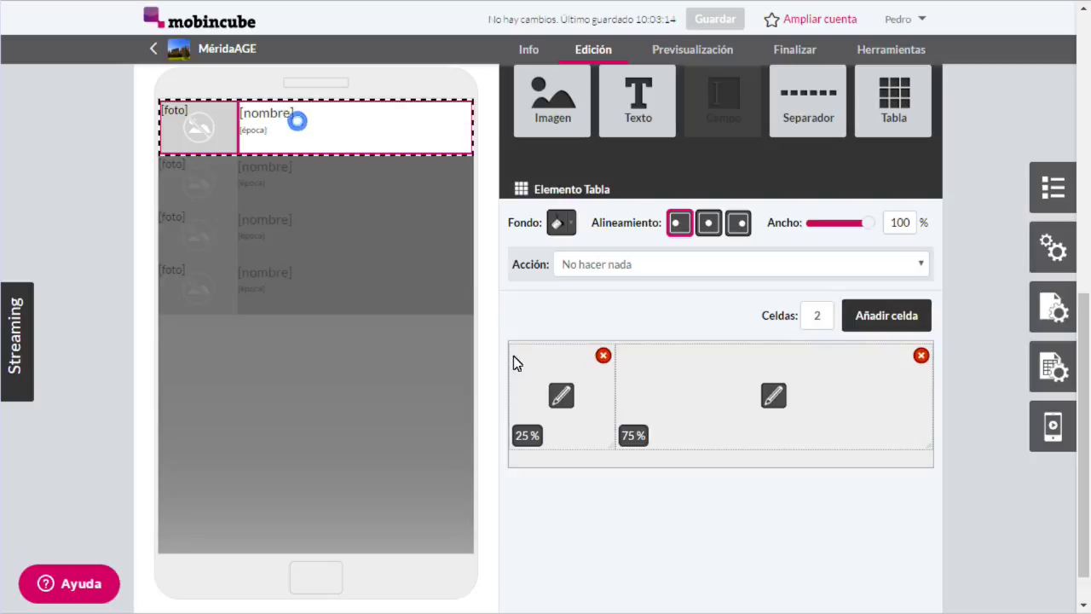
Step: Assign the action Abrir vista with destination detail_1 to the 25% cell of the PATRIMONIO_cristiano table
left_click(561, 397)
left_click(594, 574)
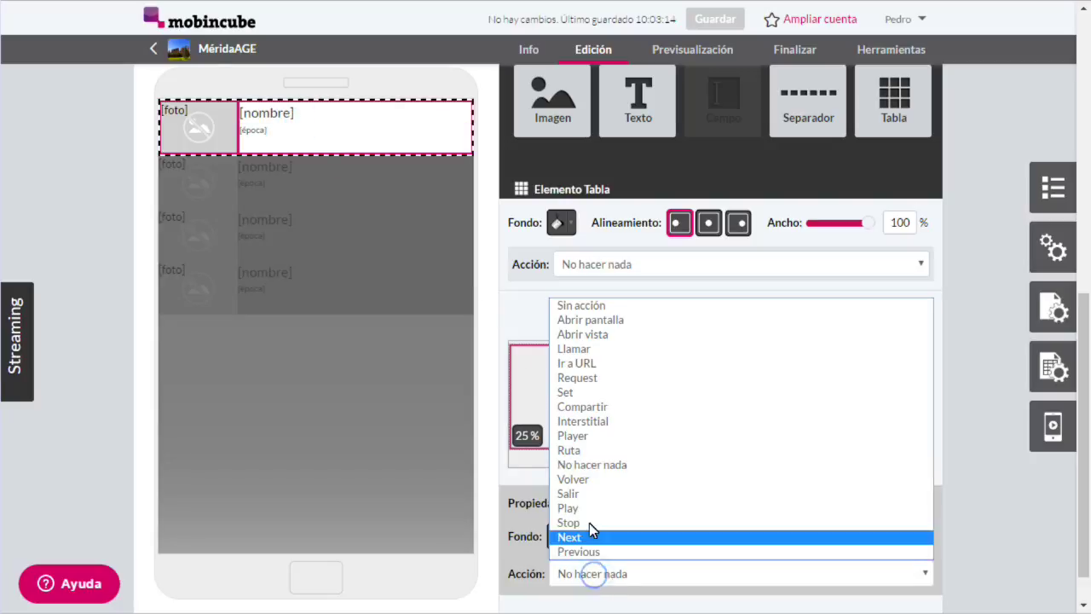
left_click(609, 334)
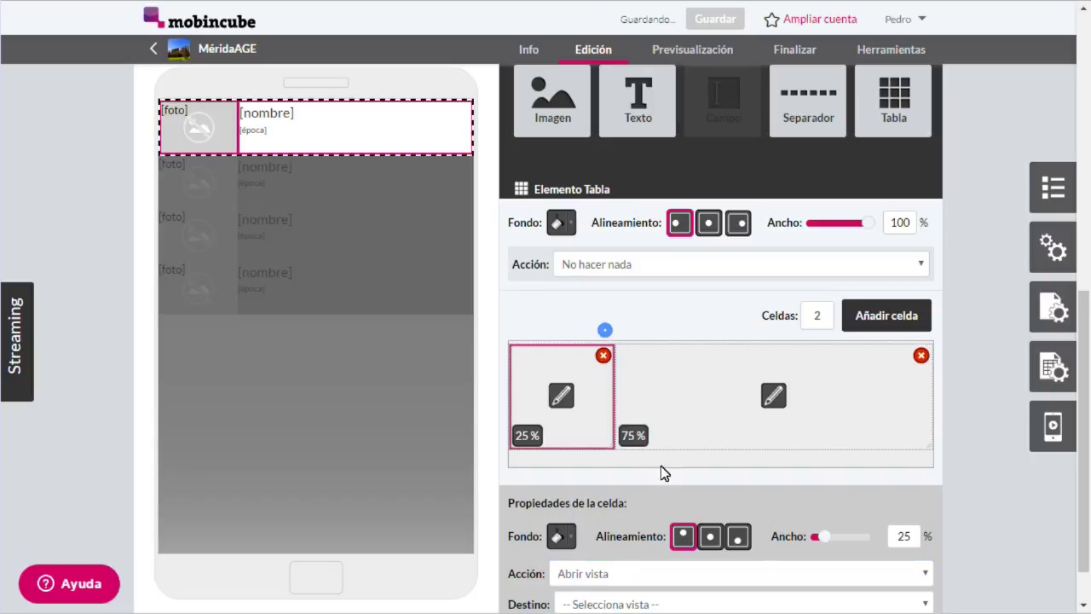
left_click(726, 600)
left_click(727, 613)
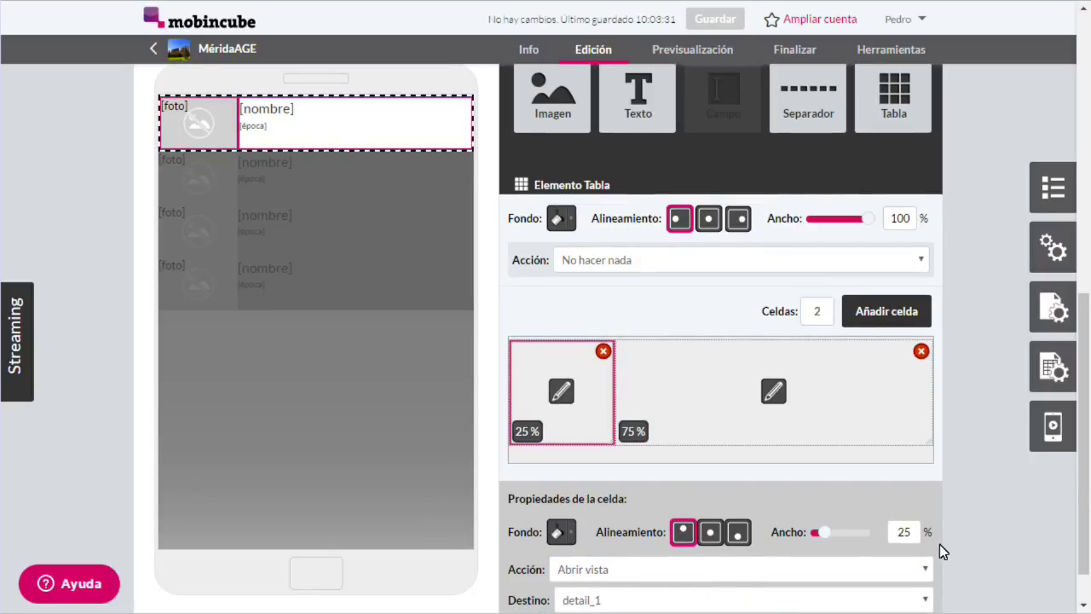
Step: Assign the action Abrir vista with destination detail_1 to the 75% cell of the PATRIMONIO_cristiano table and deselect the table
left_click(773, 394)
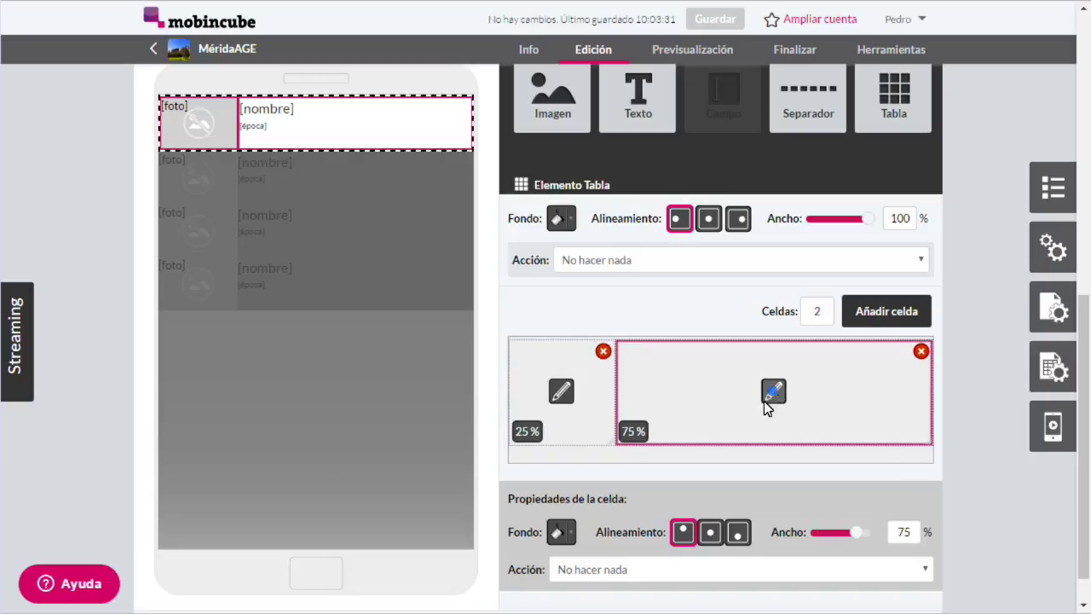
left_click(705, 570)
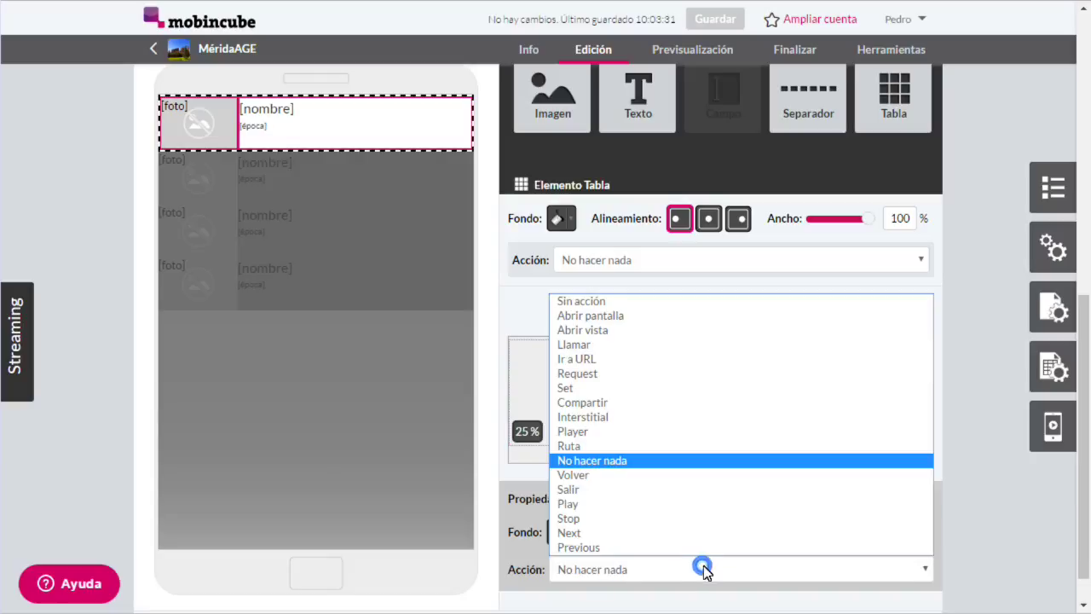
left_click(610, 330)
left_click(655, 601)
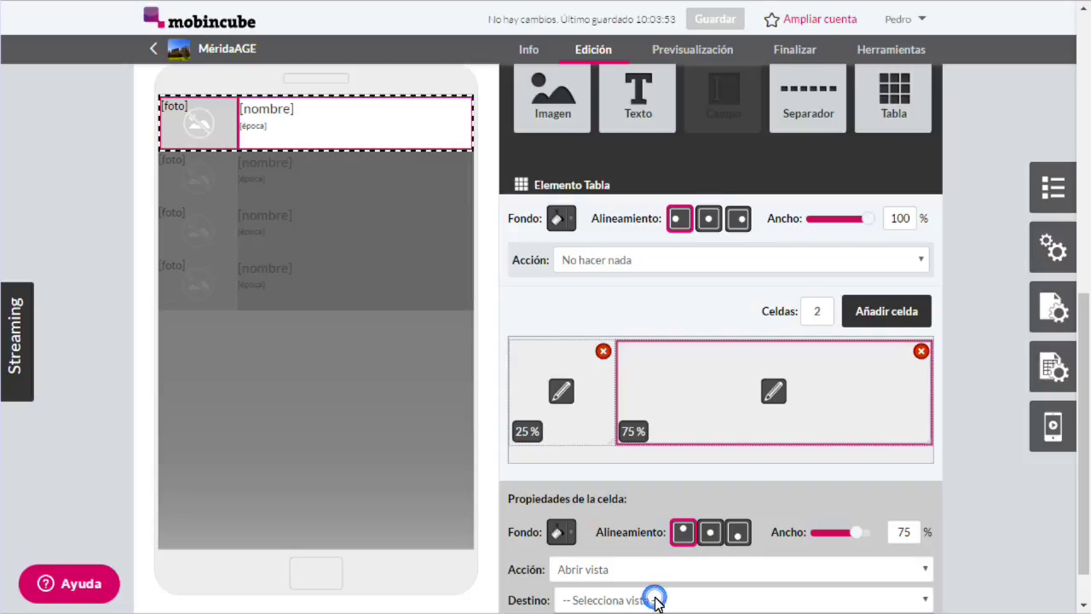
scroll(717, 523, "down", 1)
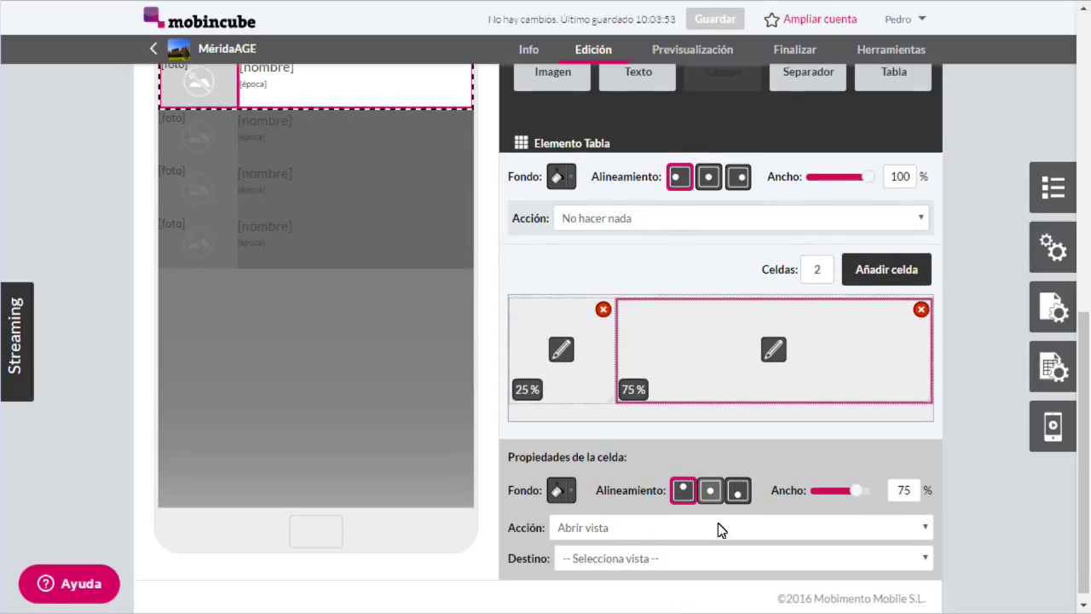
left_click(716, 552)
left_click(697, 584)
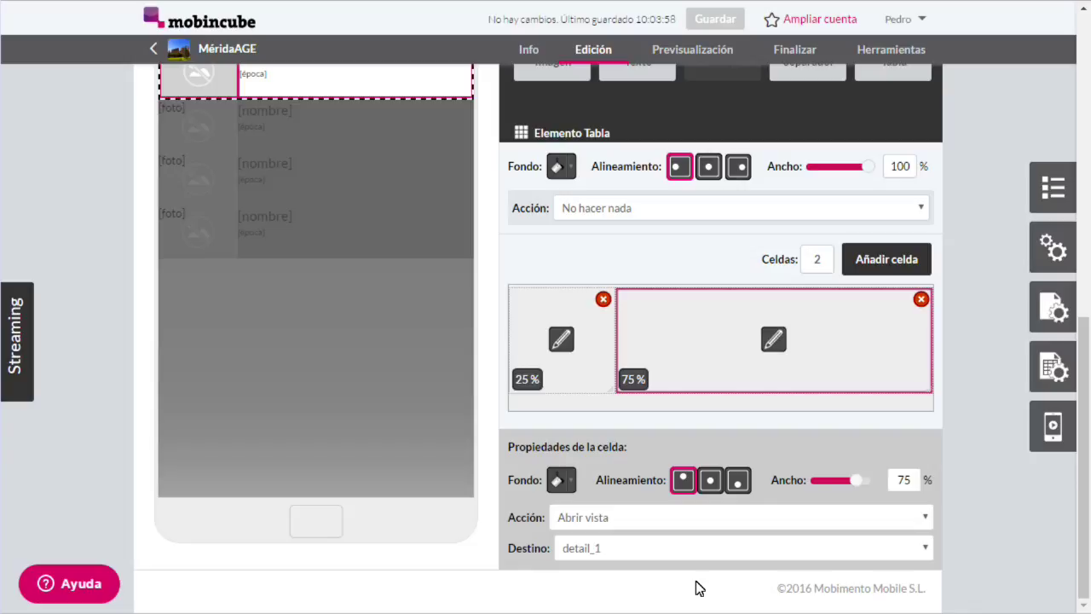
left_click(954, 441)
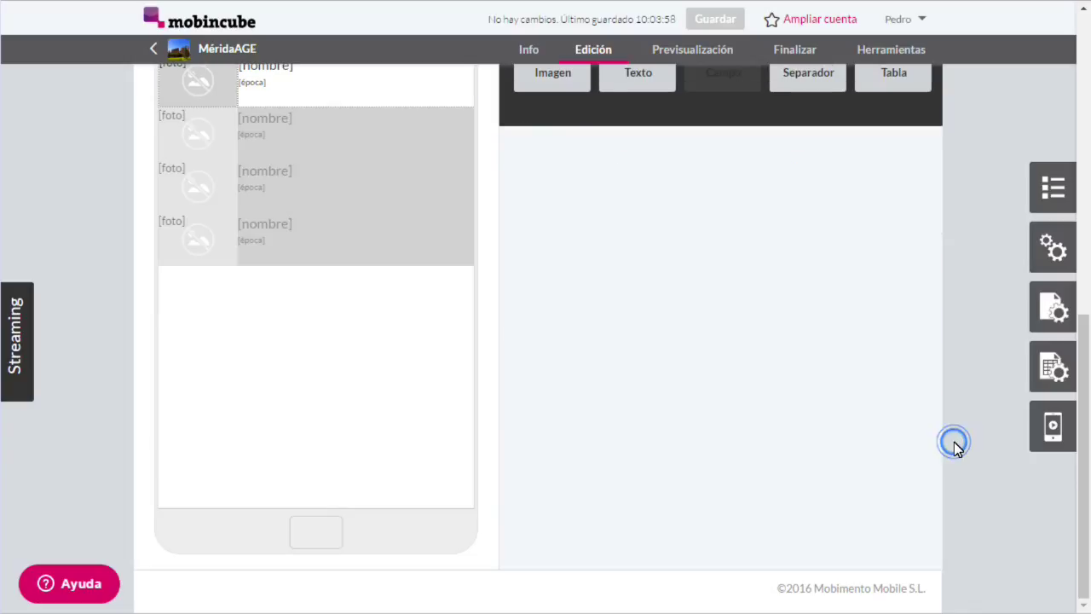
Step: Open the list_1 view of the PATRIMONIO_romano screen and select its table row
left_click(1053, 188)
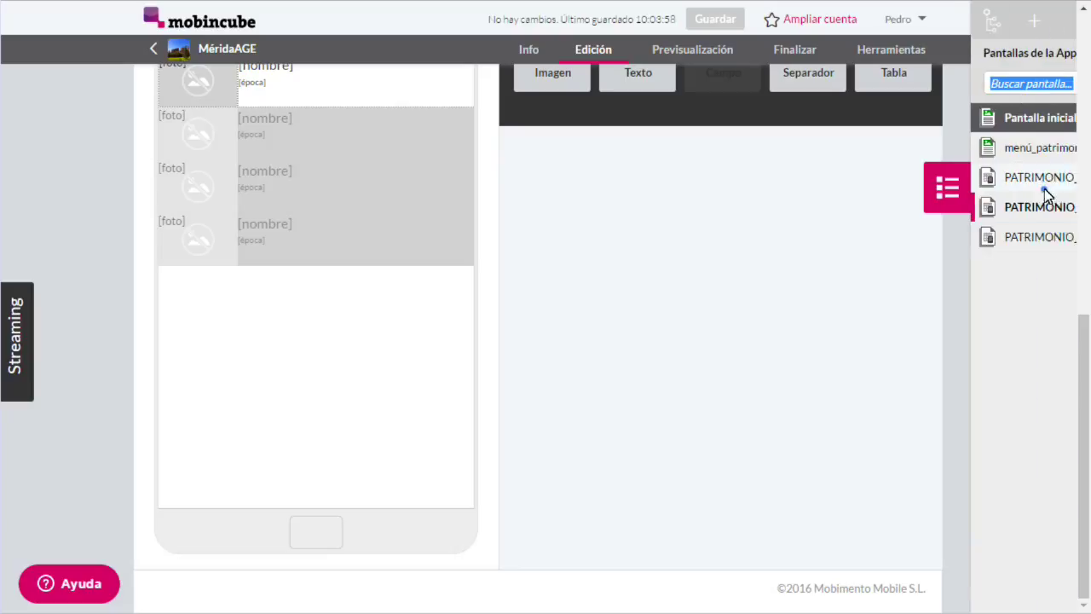
left_click(1060, 236)
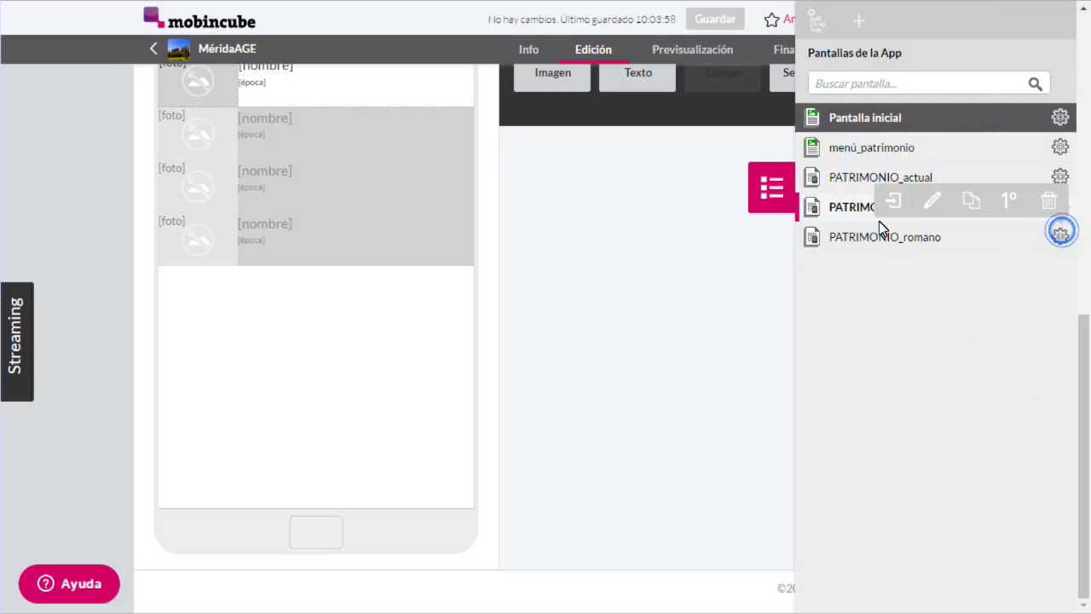
left_click(890, 200)
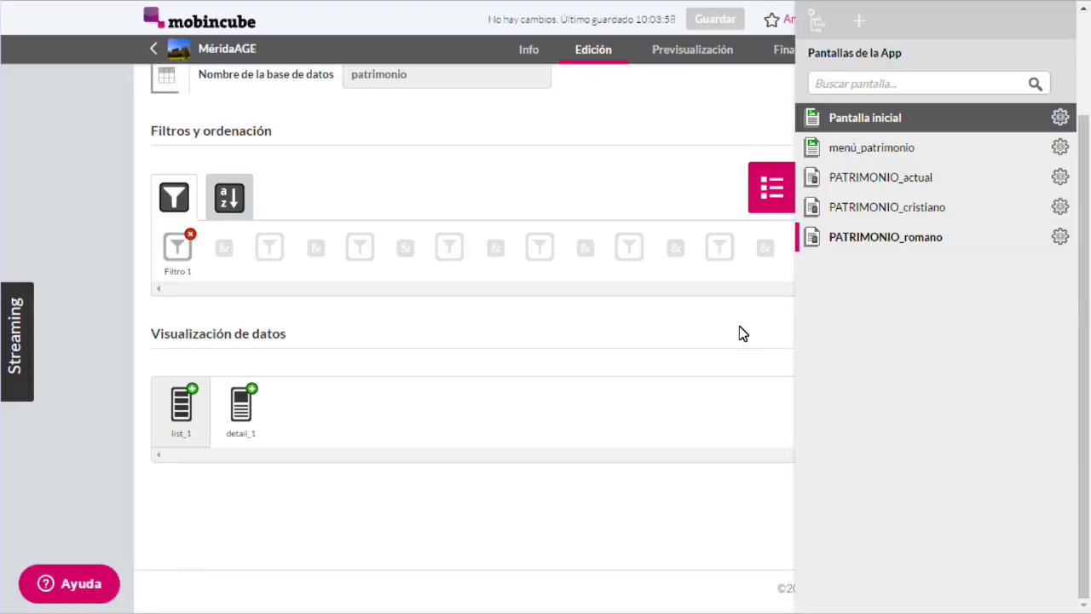
left_click(455, 328)
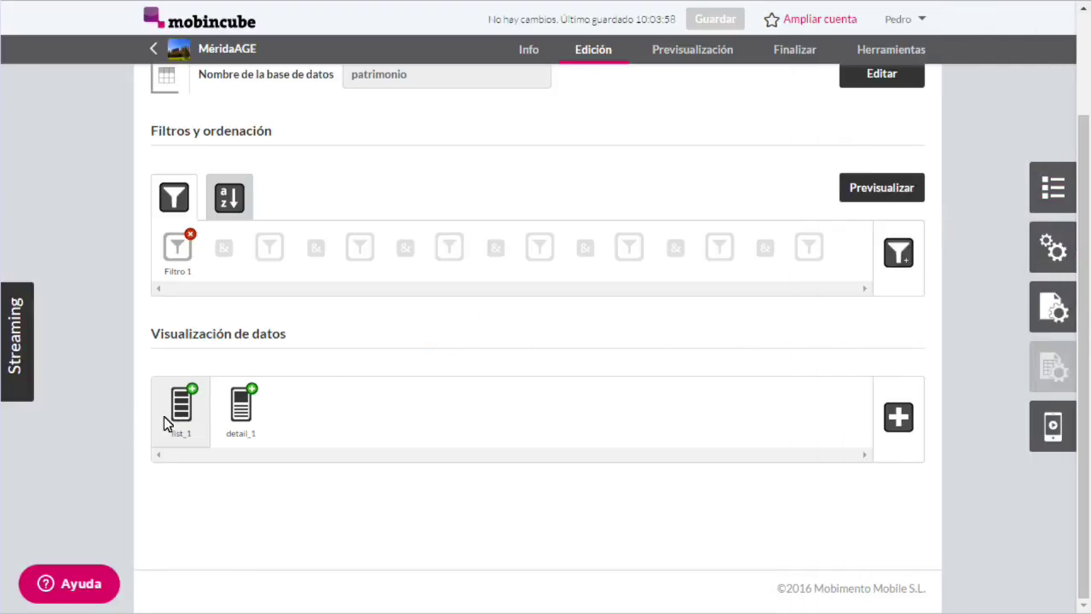
left_click(172, 405)
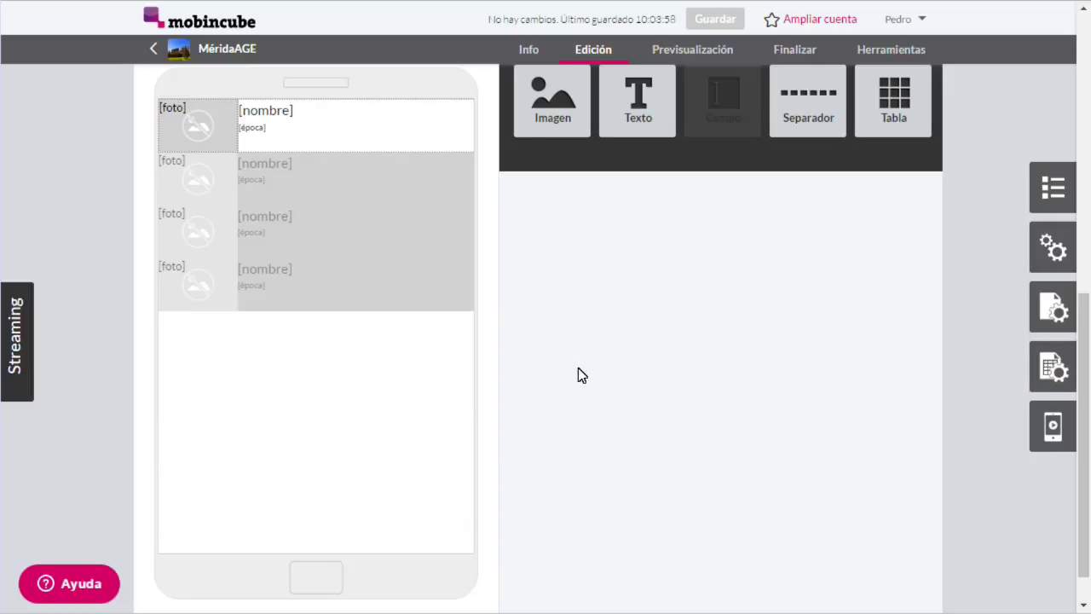
left_click(271, 137)
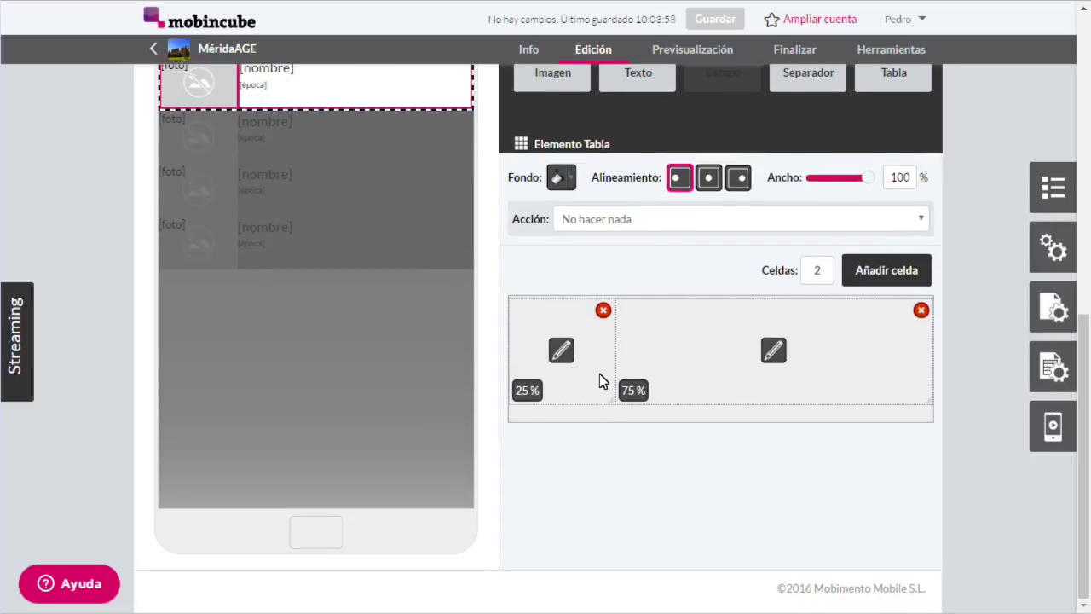
Step: Set the 25% cell of the PATRIMONIO_romano table to open the view detail_1 using the action Abrir vista
left_click(568, 355)
left_click(602, 531)
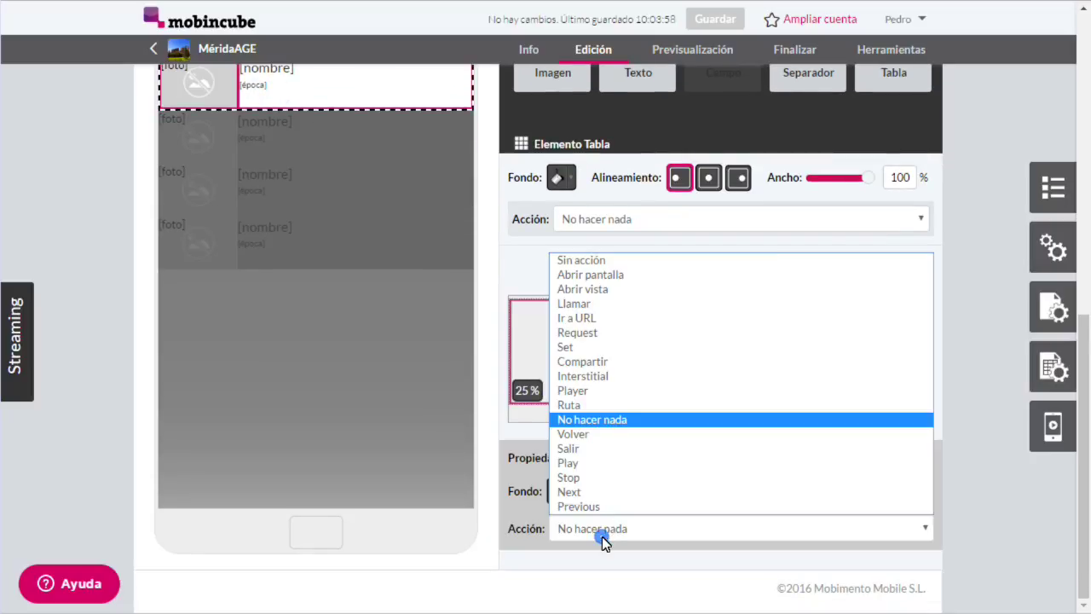
left_click(602, 289)
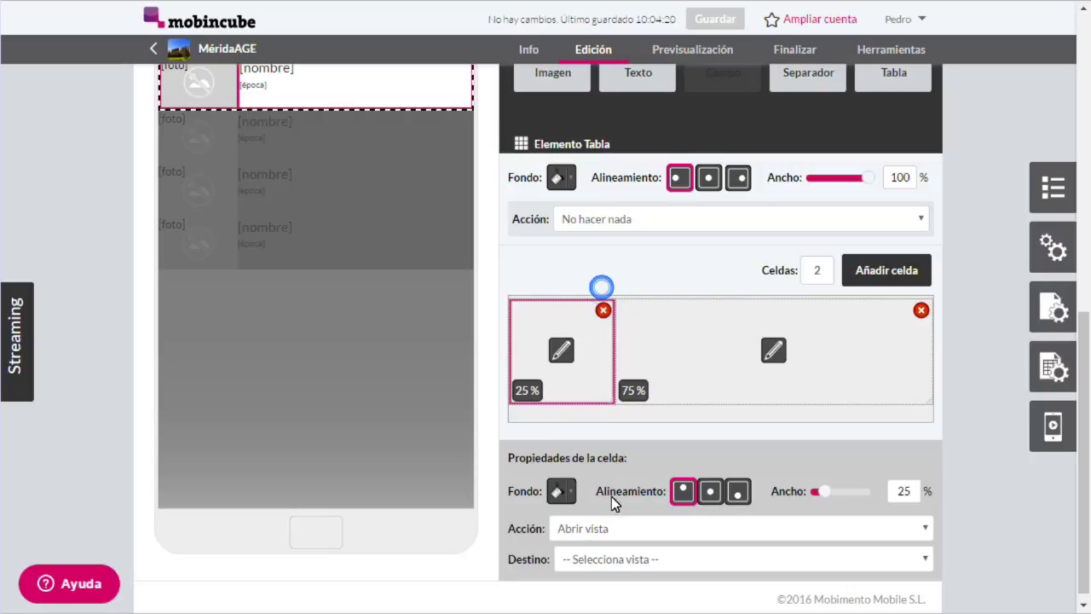
left_click(616, 560)
left_click(614, 594)
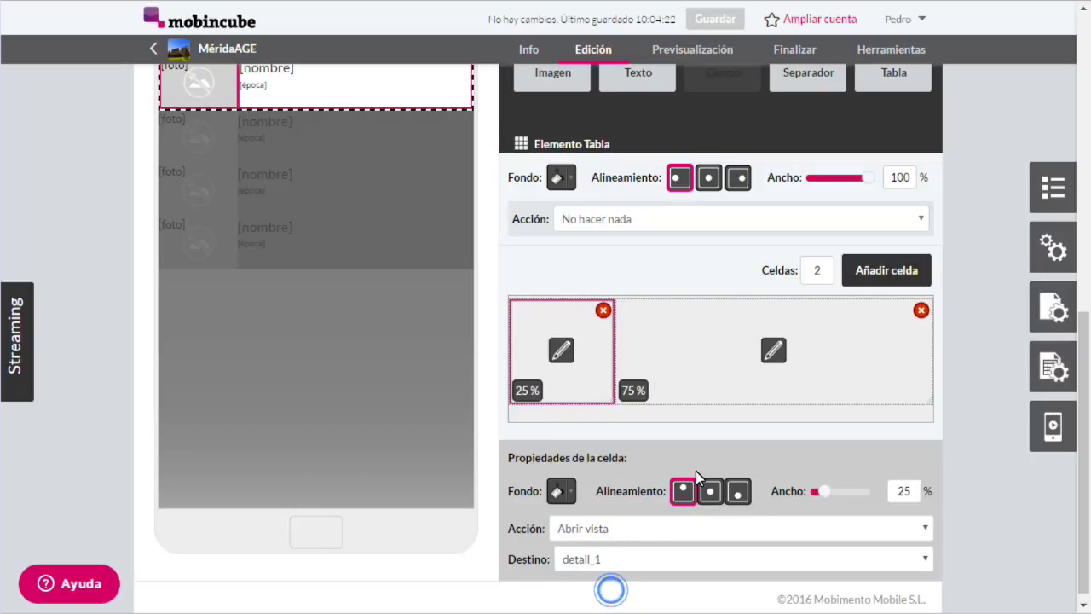
Step: Set the 75% cell of the PATRIMONIO_romano table to Abrir vista with destination detail_1, and deselect the table
left_click(761, 354)
left_click(675, 527)
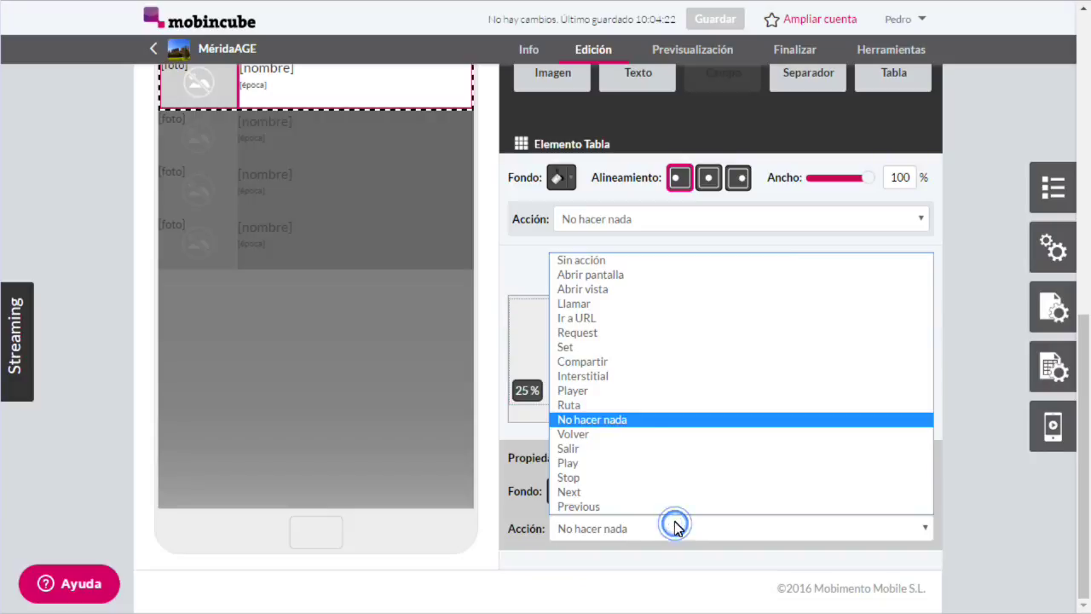
left_click(648, 290)
left_click(653, 559)
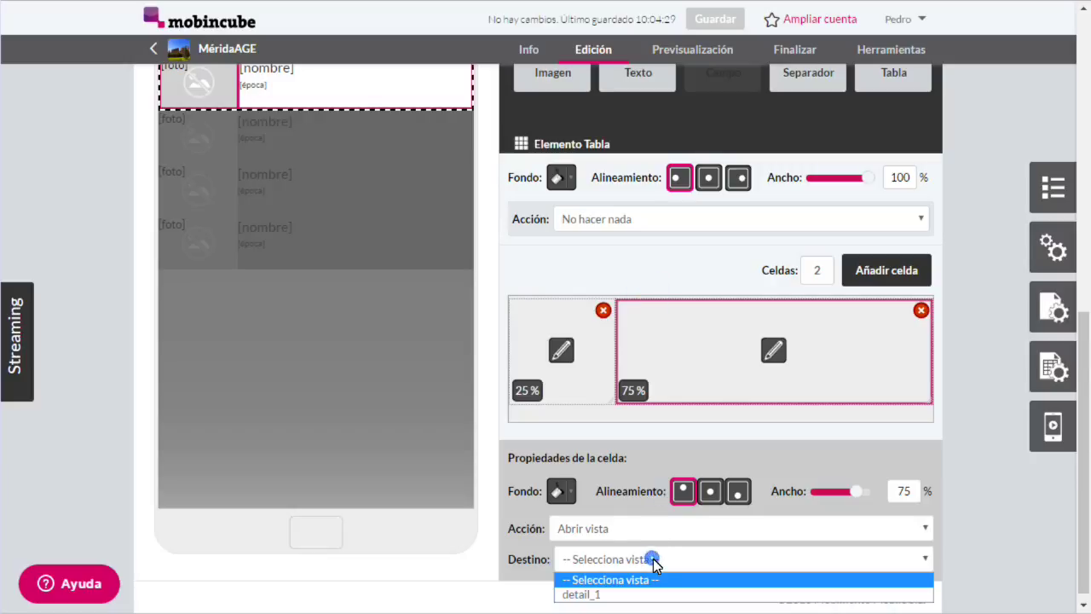
left_click(653, 592)
left_click(487, 517)
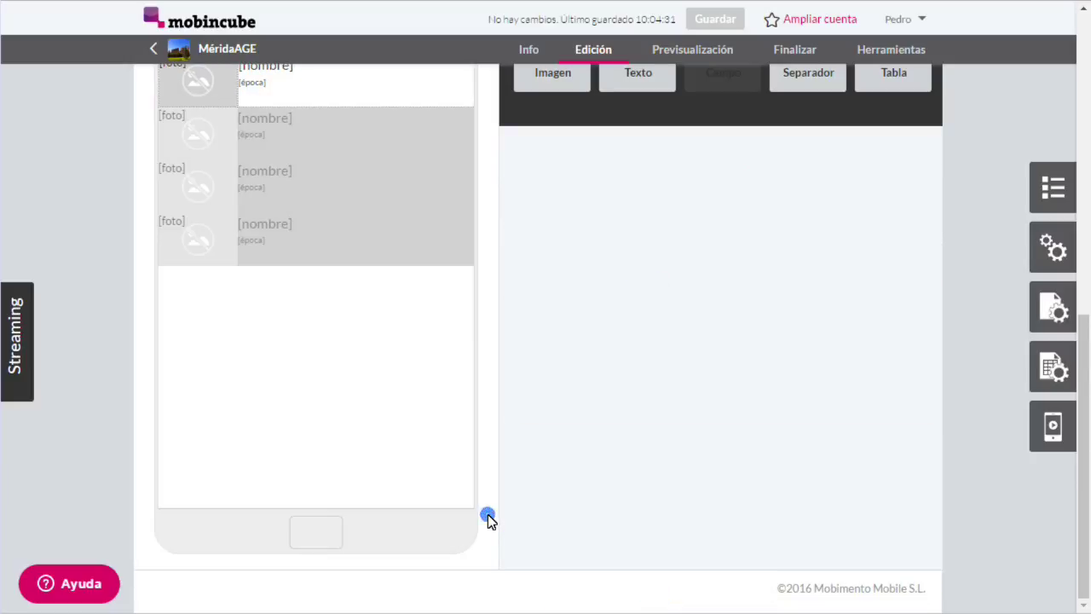
Step: Create a new app screen named mapa_patrimonio and make it a Visor de Datos screen
scroll(488, 517, "up", 5)
scroll(491, 514, "down", 3)
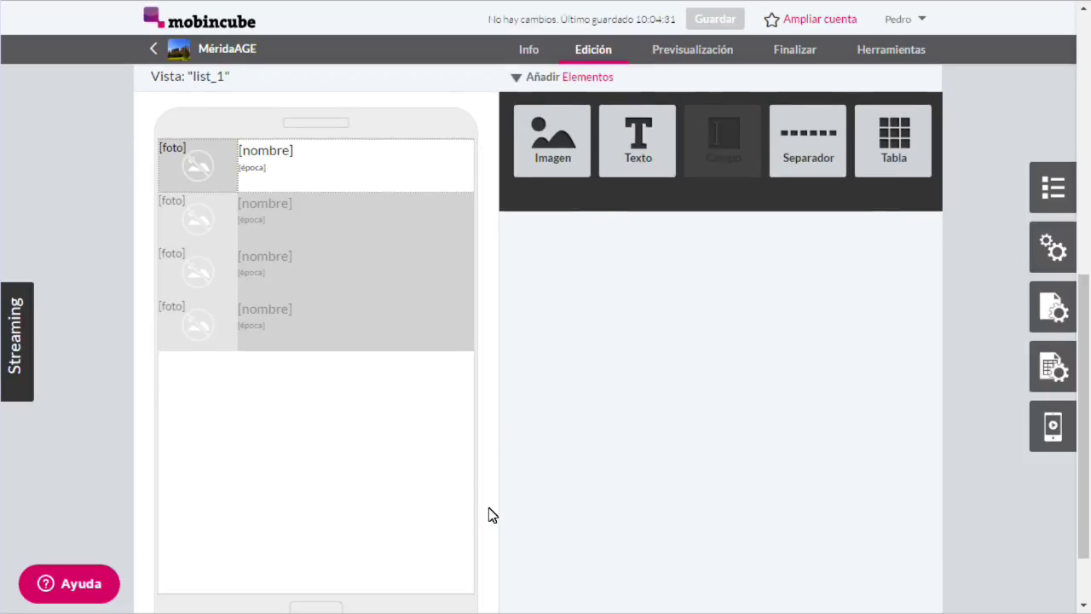
scroll(492, 514, "up", 4)
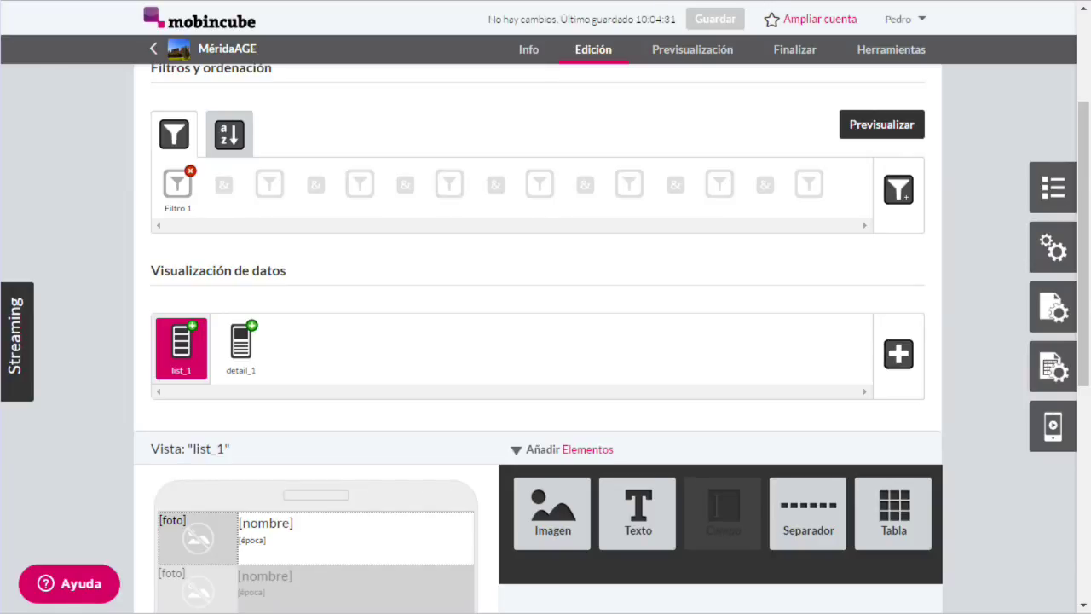
left_click(1054, 187)
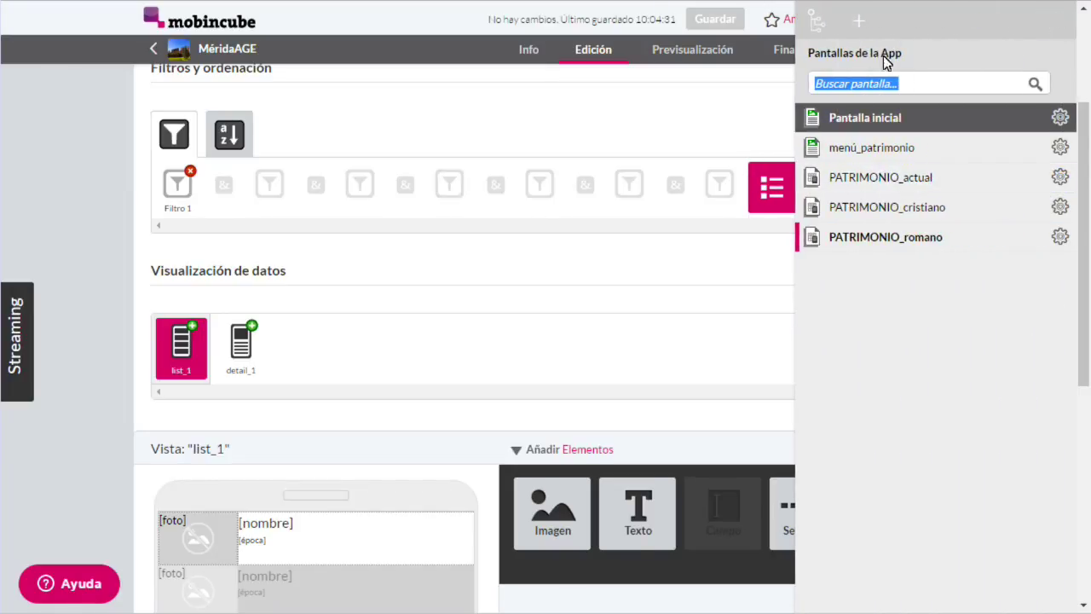
left_click(858, 20)
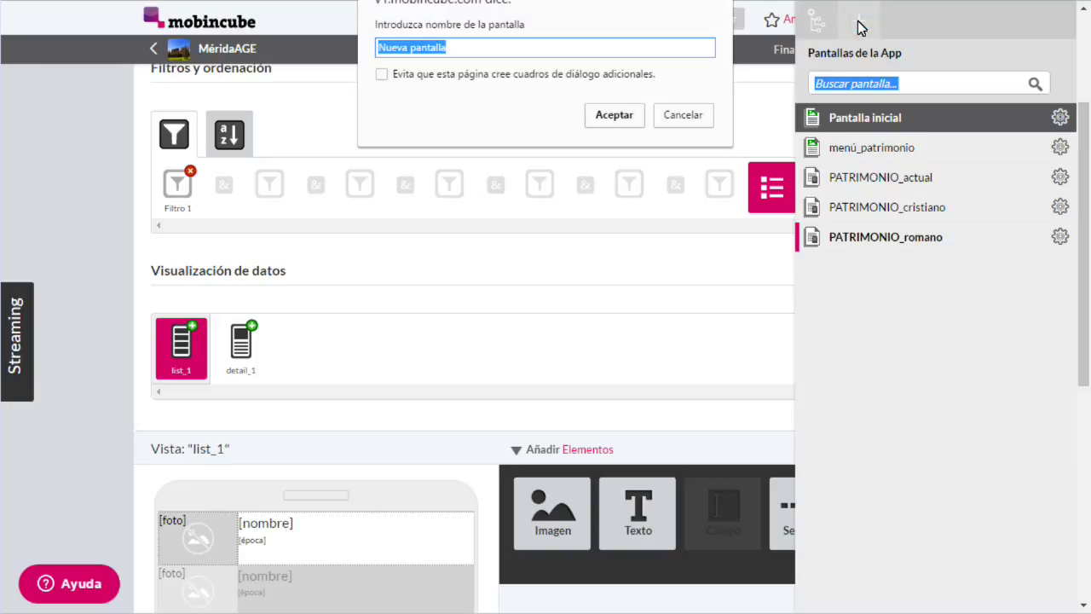
type("mapa_patrimonio")
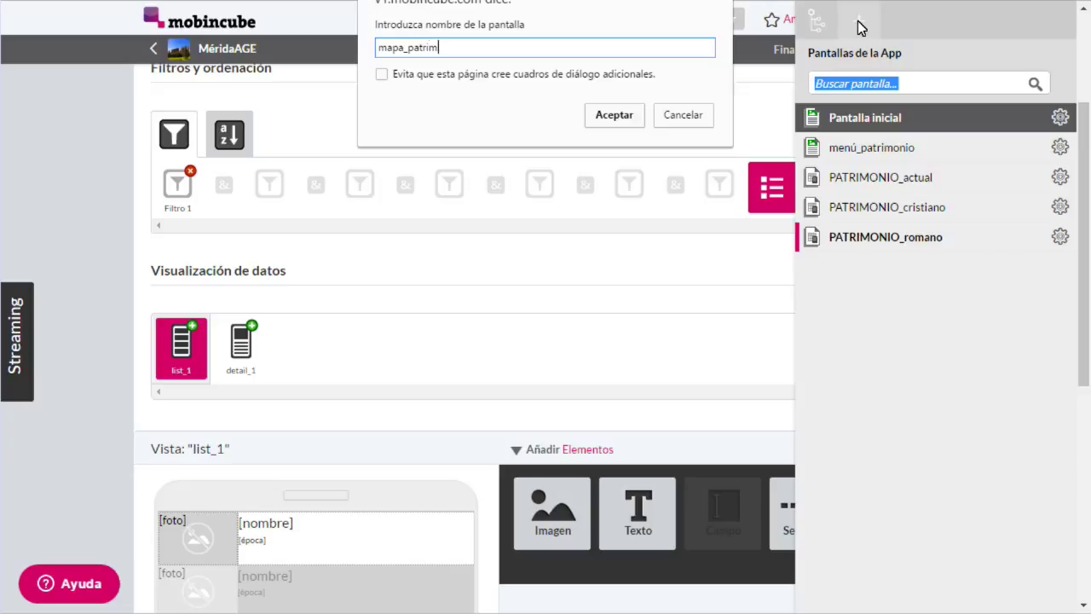
left_click(624, 118)
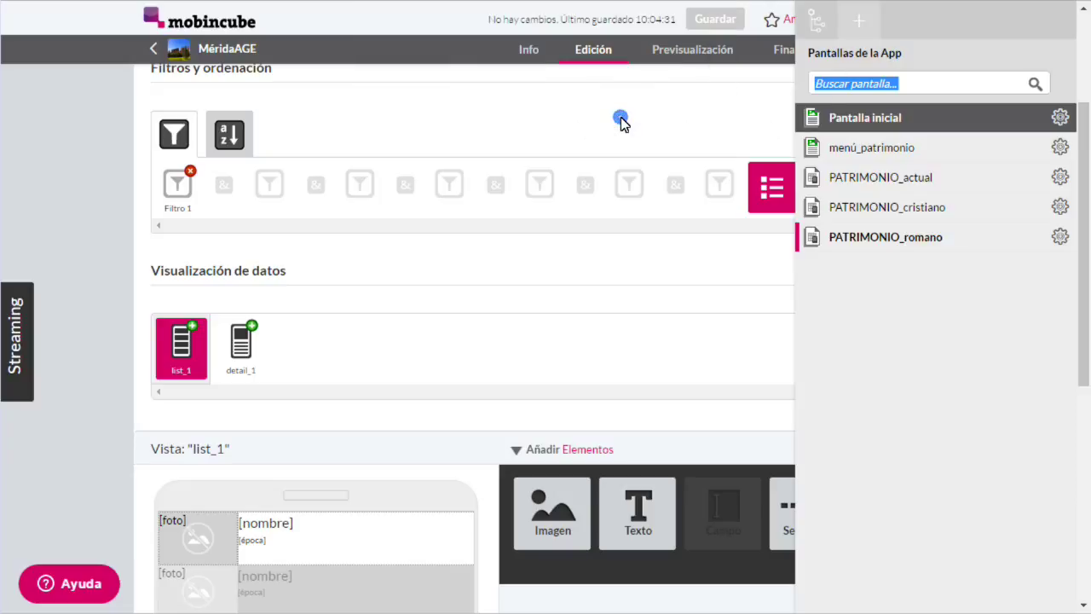
left_click(1059, 147)
left_click(893, 128)
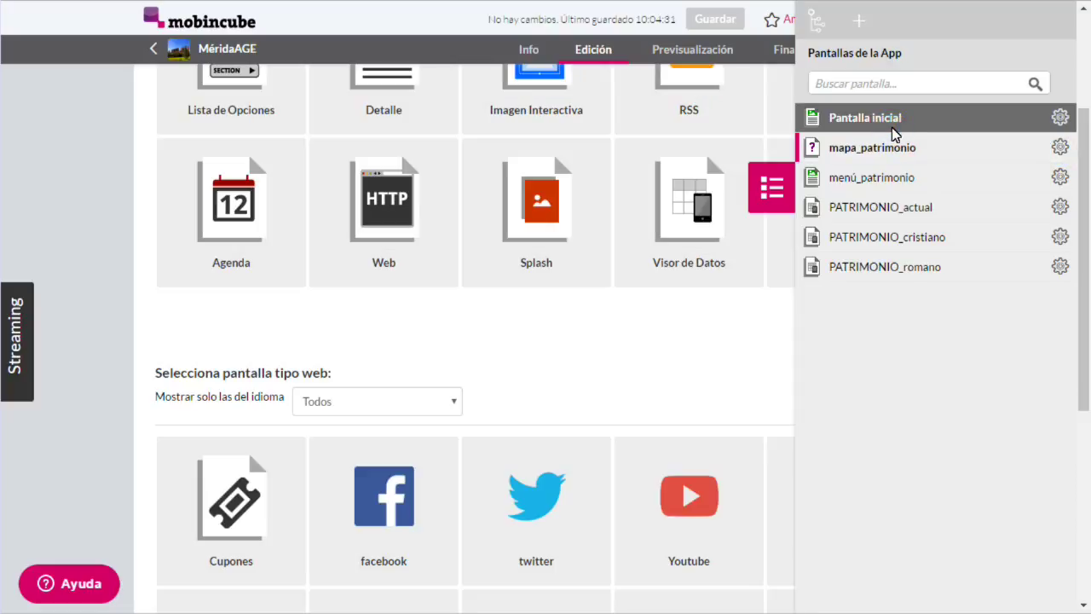
left_click(698, 185)
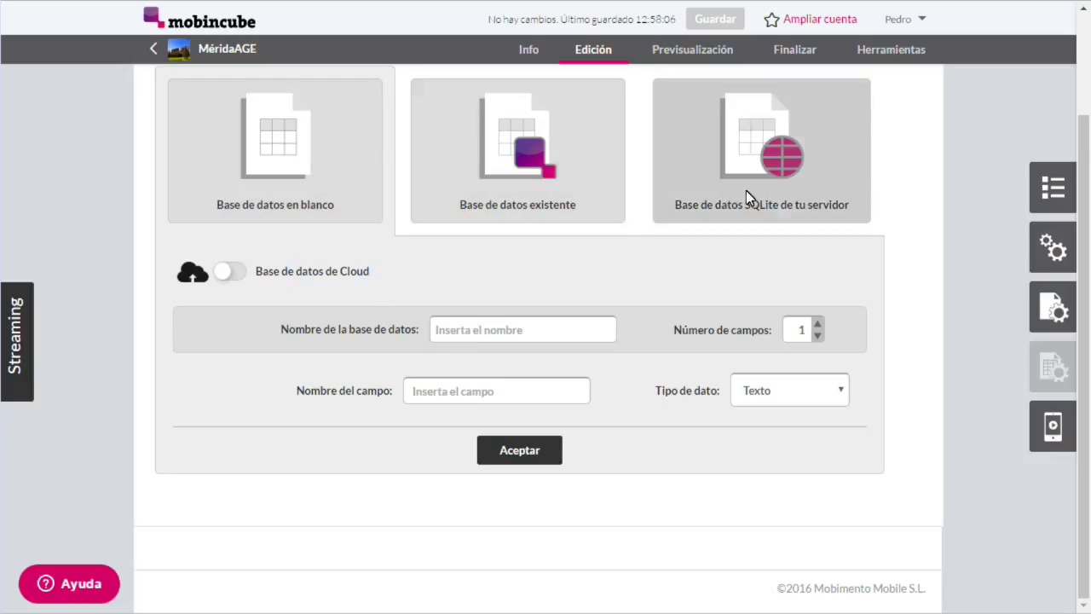
Step: Use the existing database patrimonio as the data source of the mapa_patrimonio screen
left_click(580, 195)
left_click(544, 268)
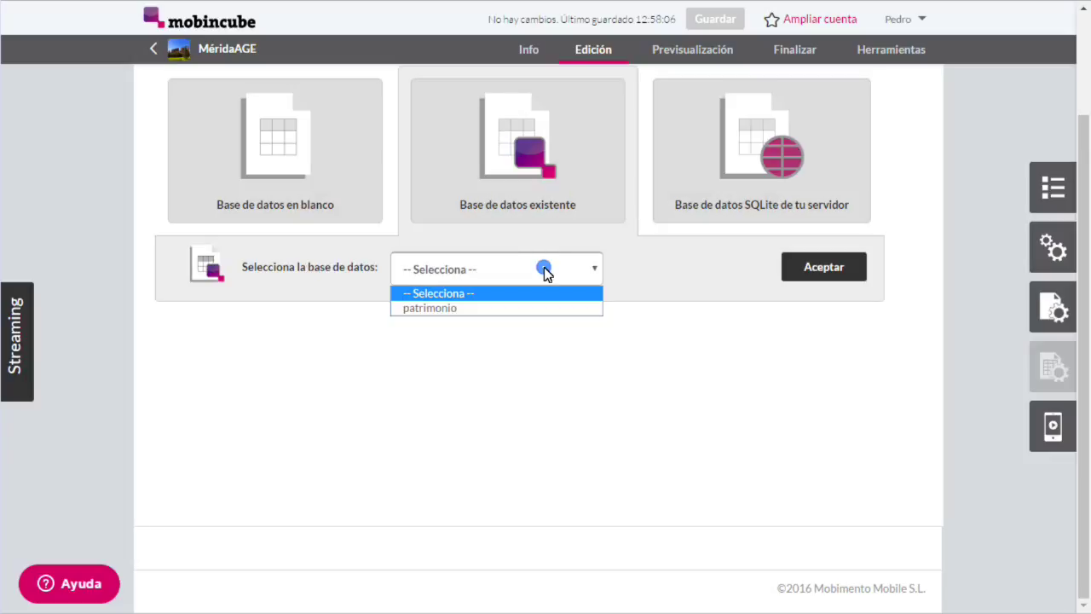
left_click(539, 308)
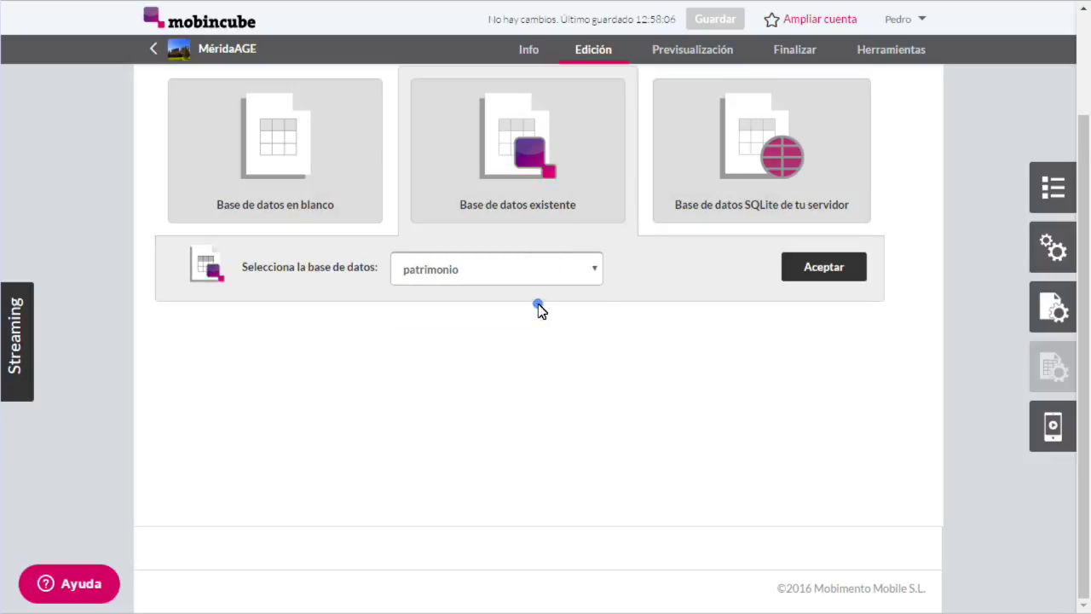
left_click(810, 266)
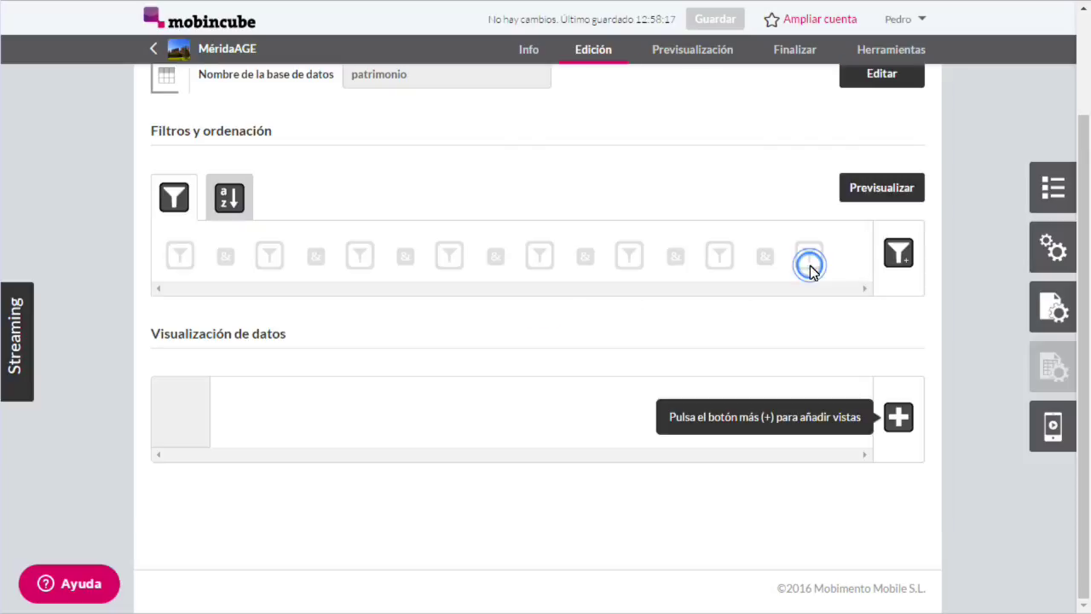
Step: Examine the records and fields of the patrimonio database, and close the database editor
scroll(631, 271, "up", 2)
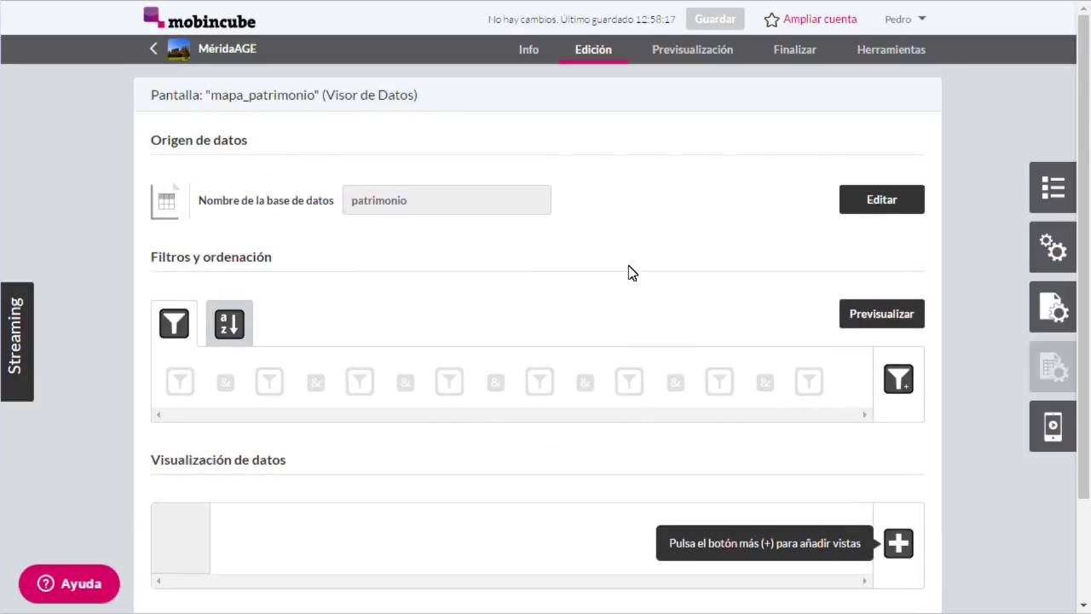
left_click(898, 206)
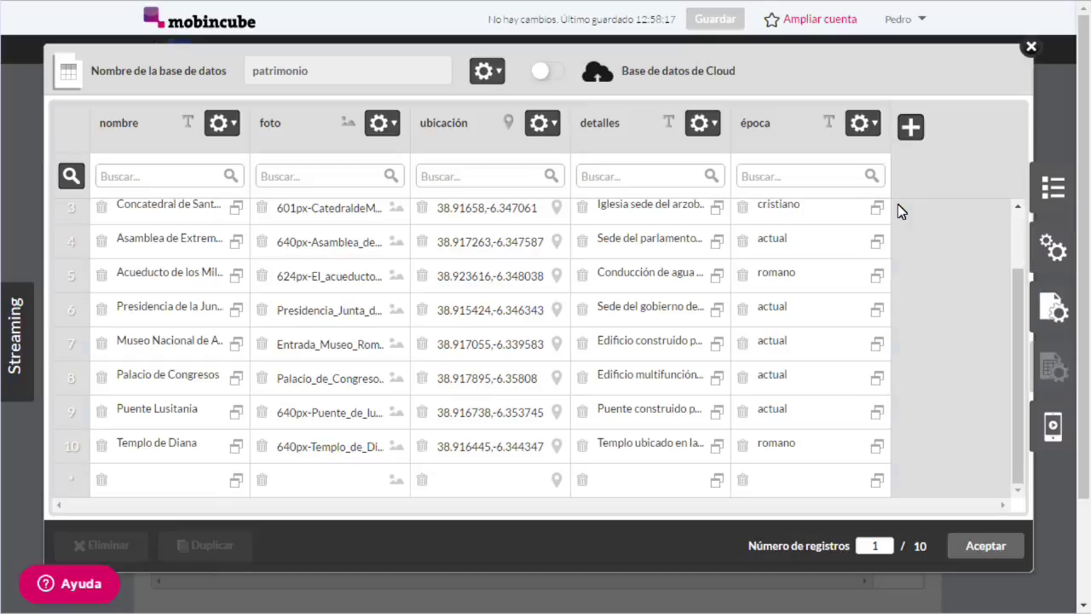
left_click_drag(1018, 278, 1020, 307)
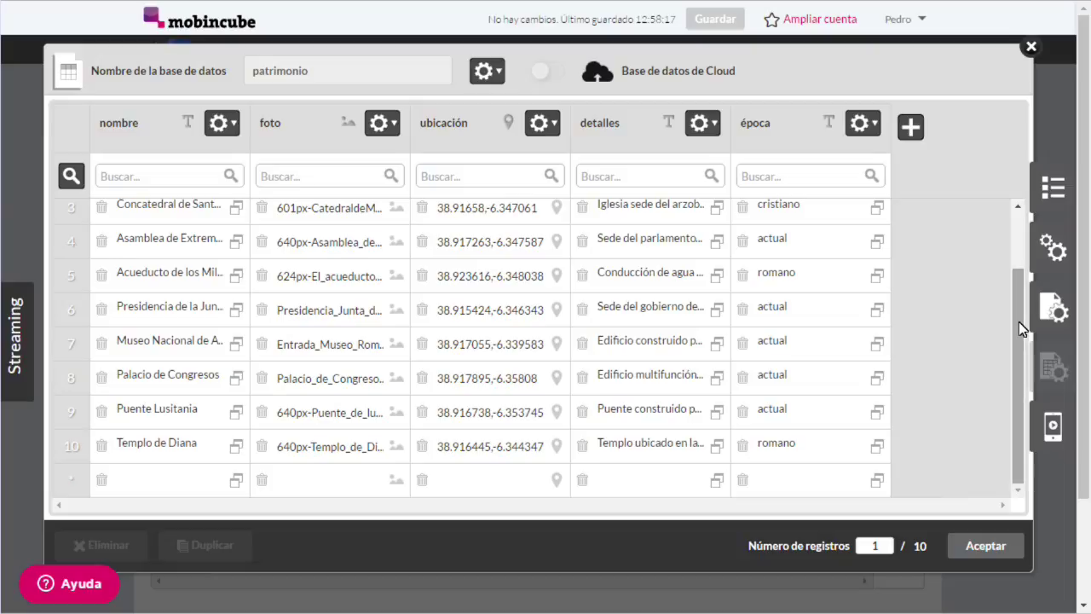
left_click(986, 546)
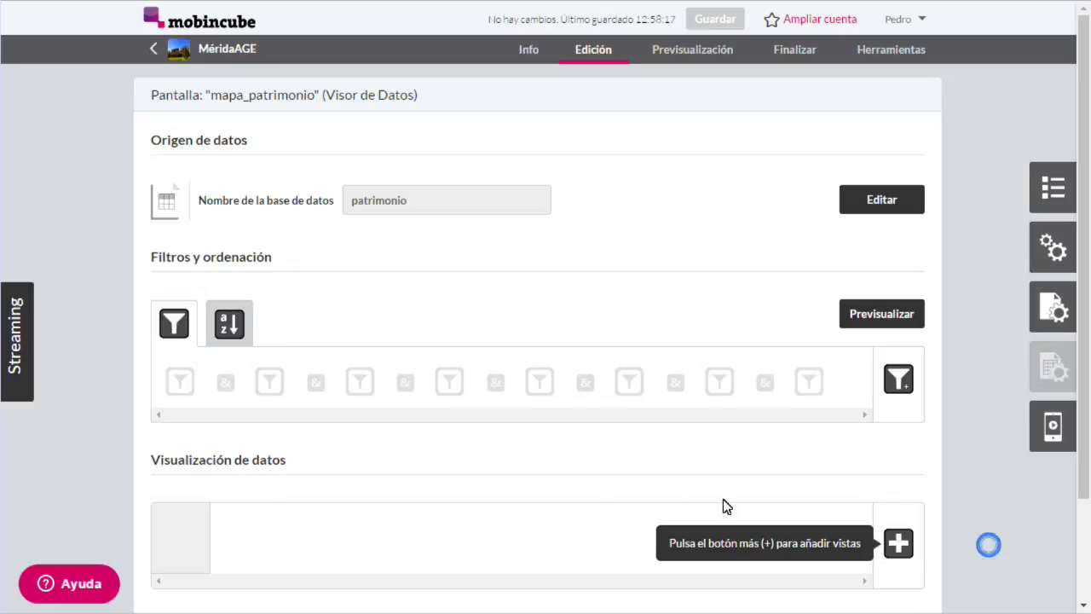
Step: Add a Vista Mapa view to the mapa_patrimonio data visualization and open it for editing
scroll(461, 443, "down", 2)
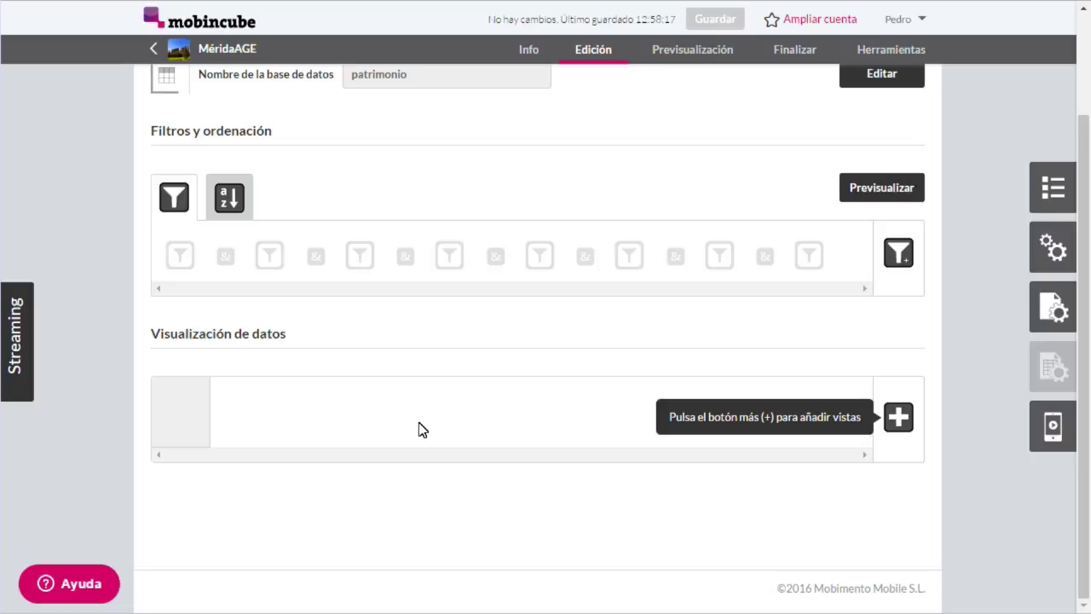
left_click(897, 417)
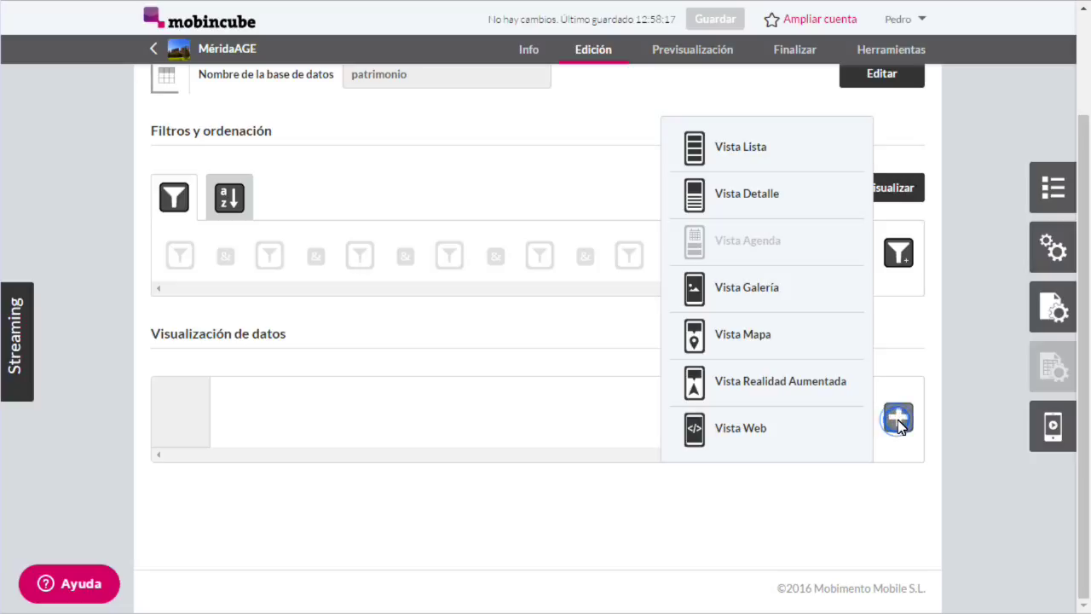
left_click(776, 334)
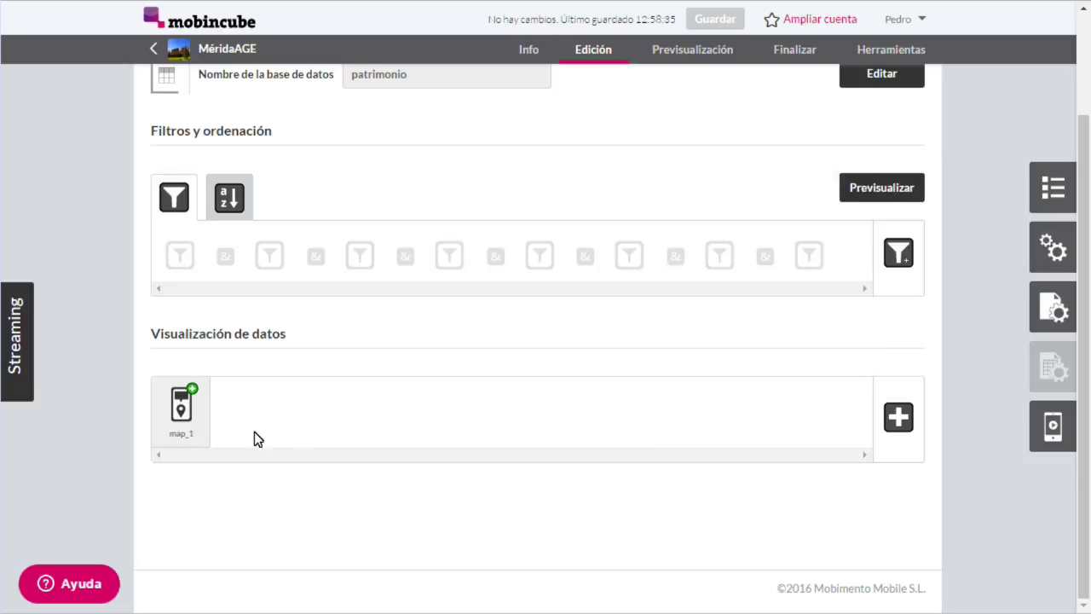
left_click(201, 422)
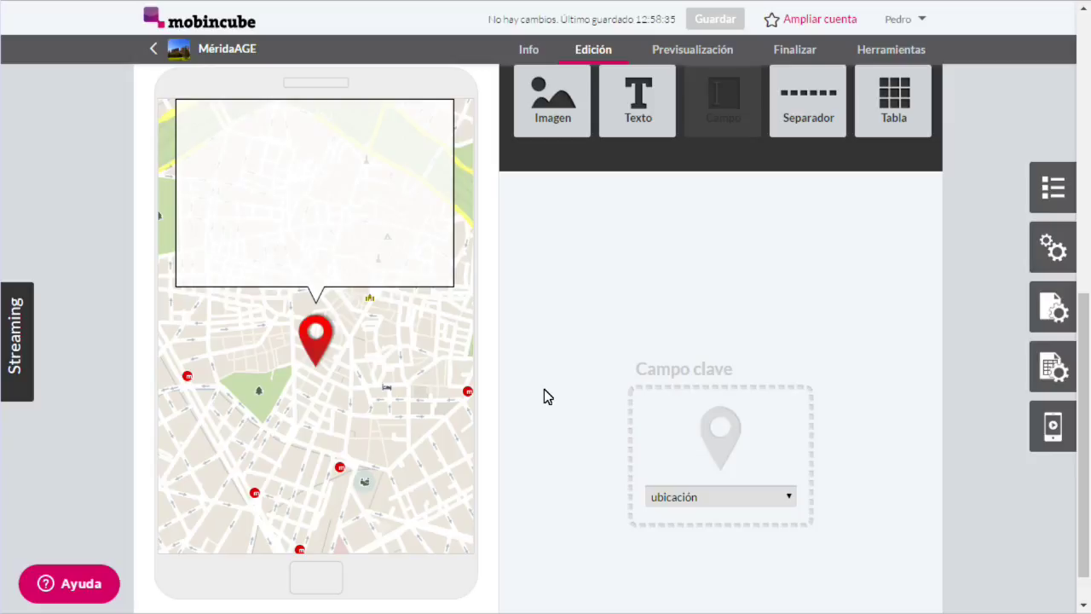
Step: Insert the nombre field in the map marker's pop-up, with centred text in size Pequeña, and deselect it
mouse_move(644, 120)
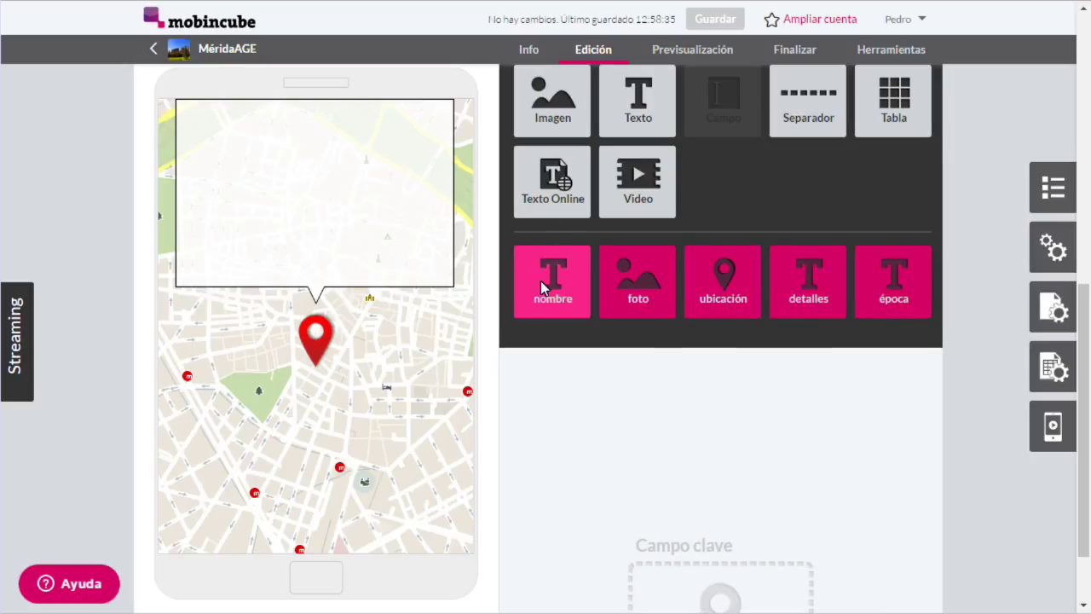
left_click_drag(556, 292, 354, 222)
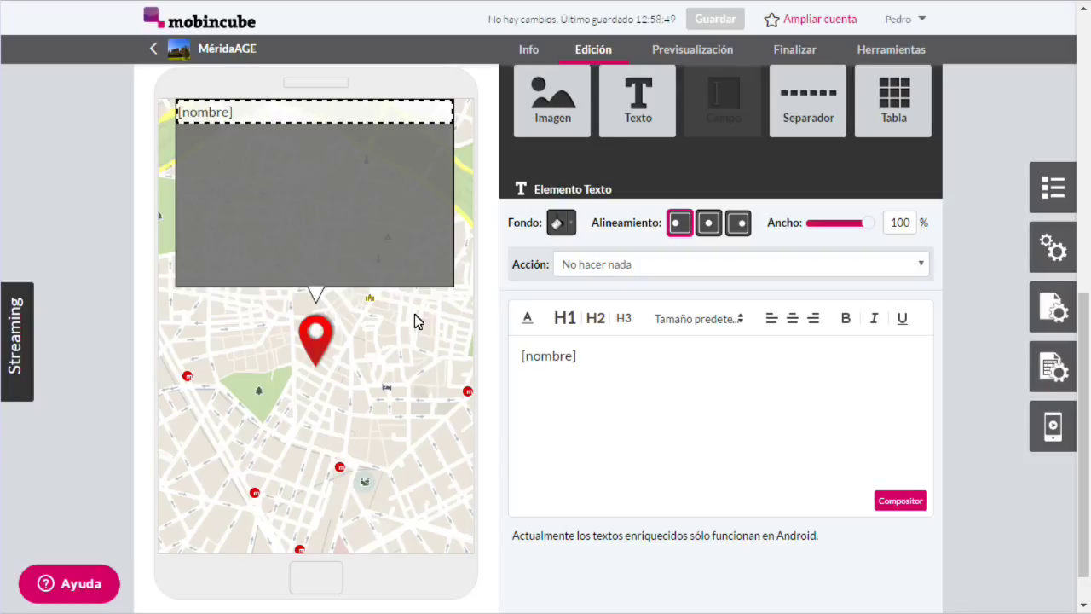
left_click(792, 318)
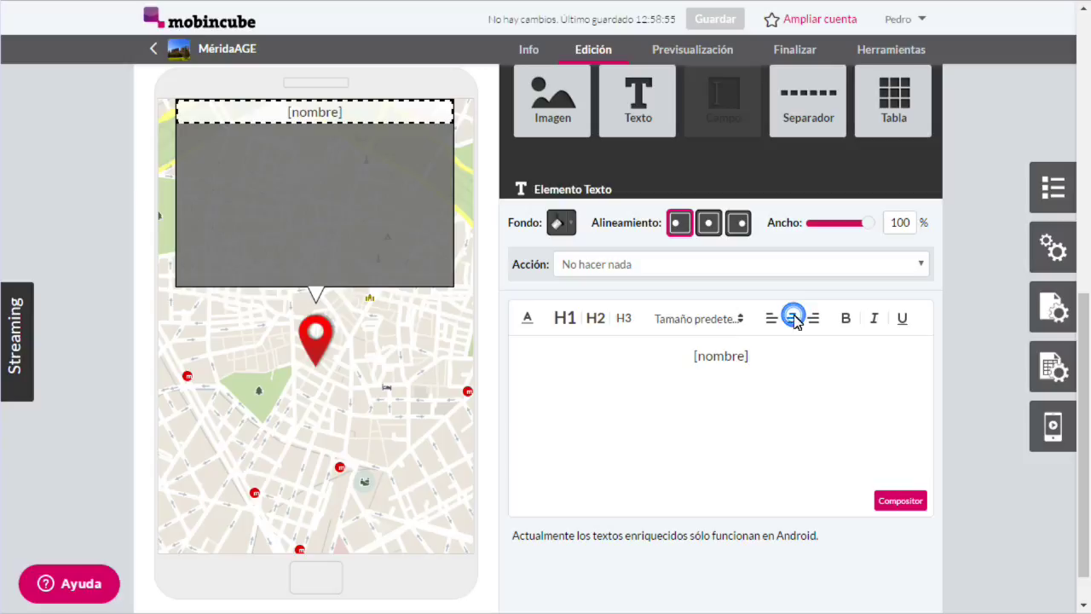
left_click(694, 317)
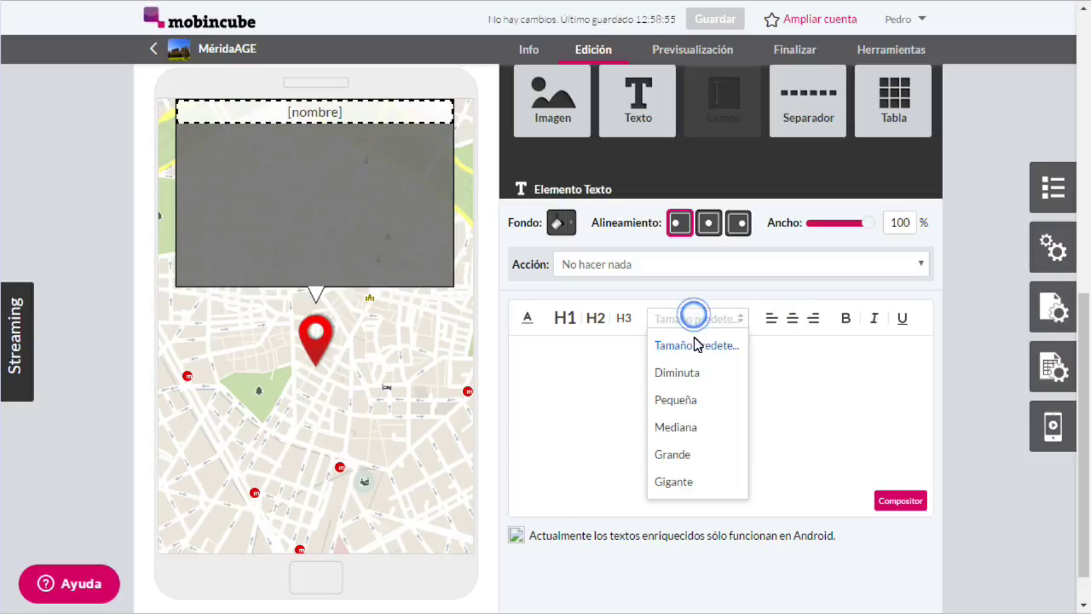
left_click(692, 399)
left_click(487, 404)
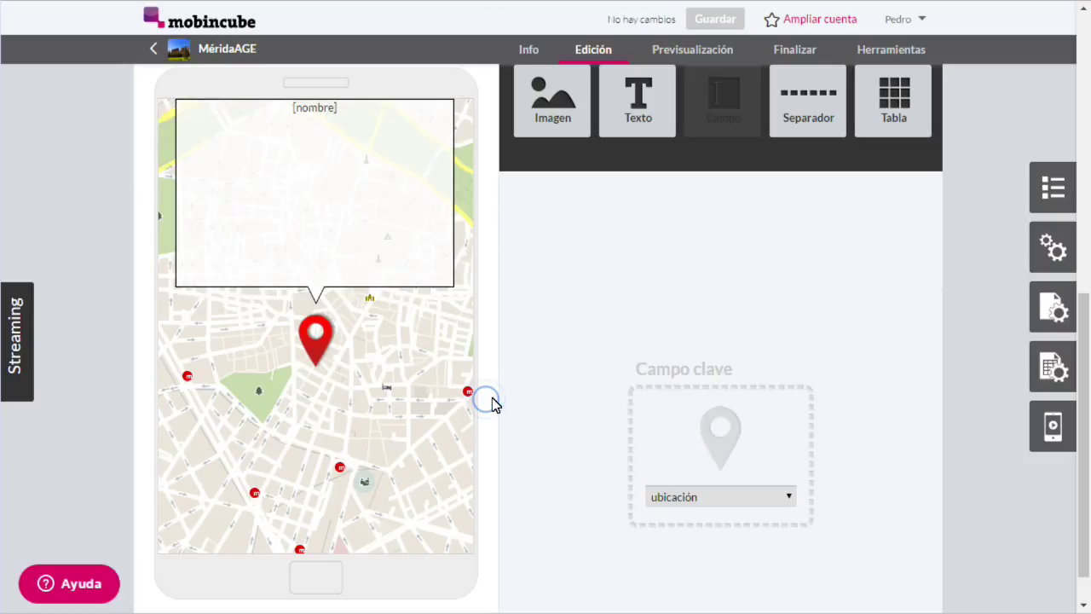
Step: Insert the foto field above nombre in the marker's pop-up, 20% wide and centre-aligned, and deselect it
scroll(498, 406, "up", 2)
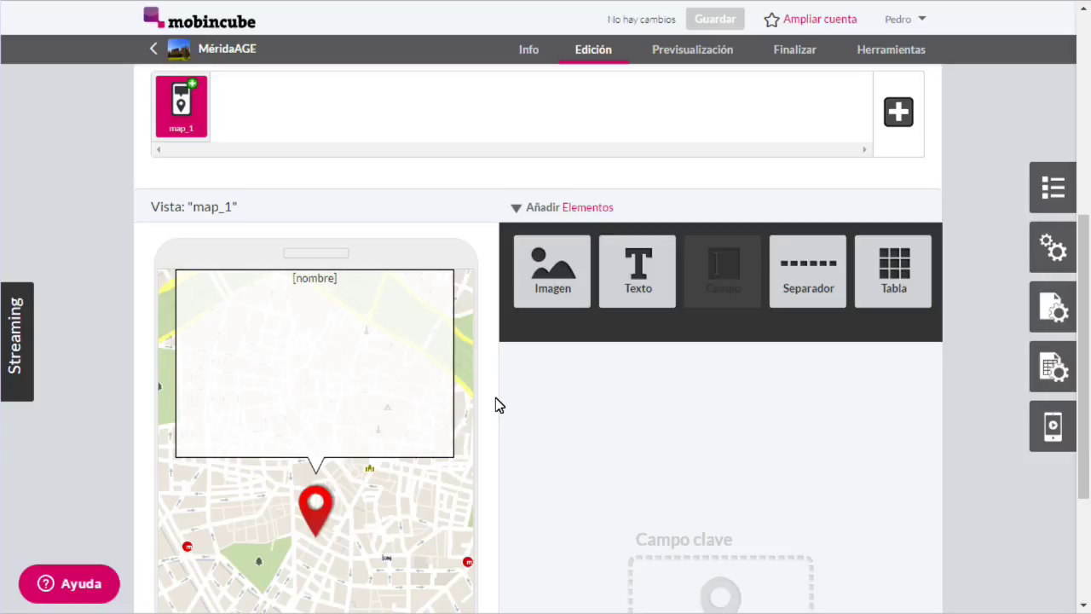
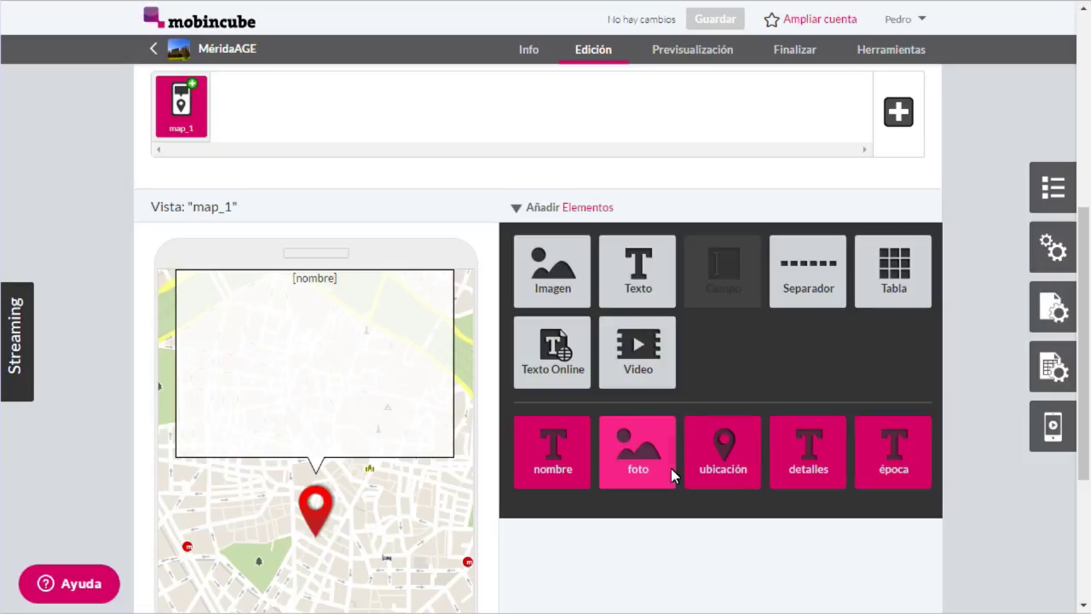
left_click_drag(657, 475, 334, 322)
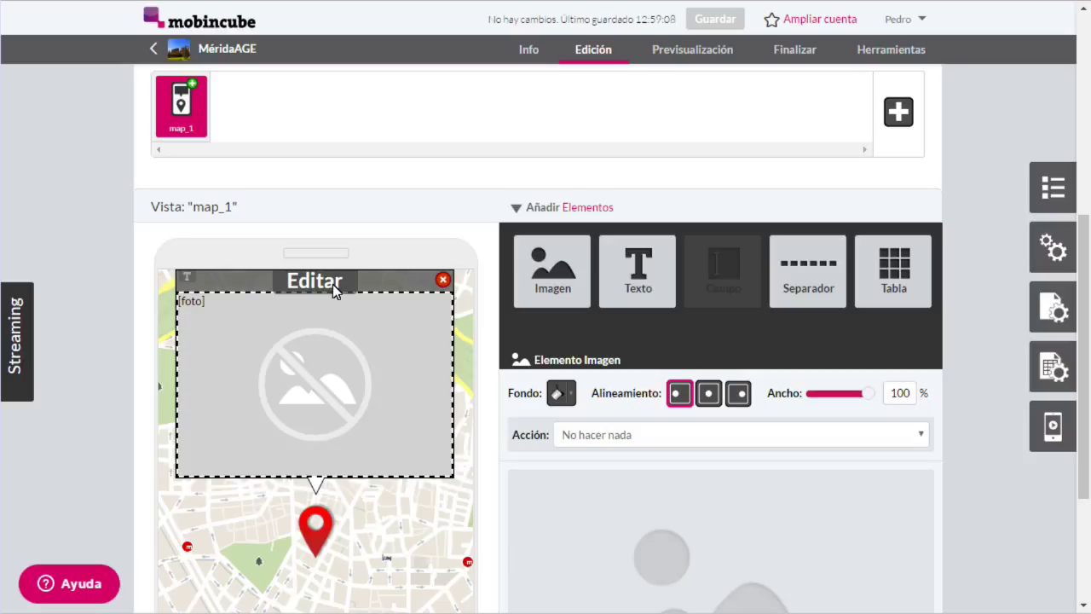
left_click_drag(351, 334, 361, 297)
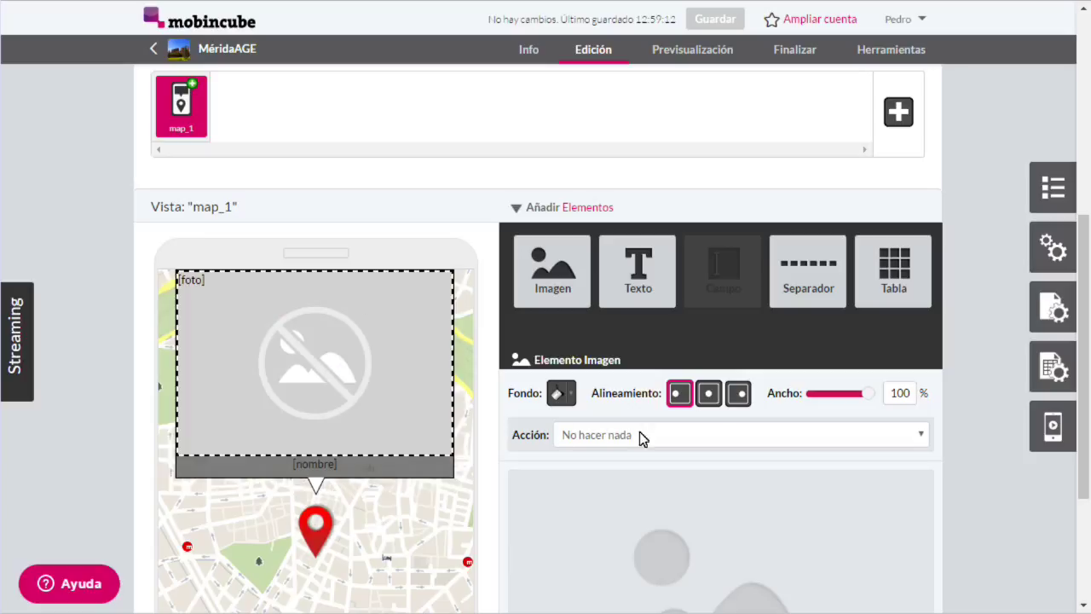
left_click_drag(870, 394, 808, 397)
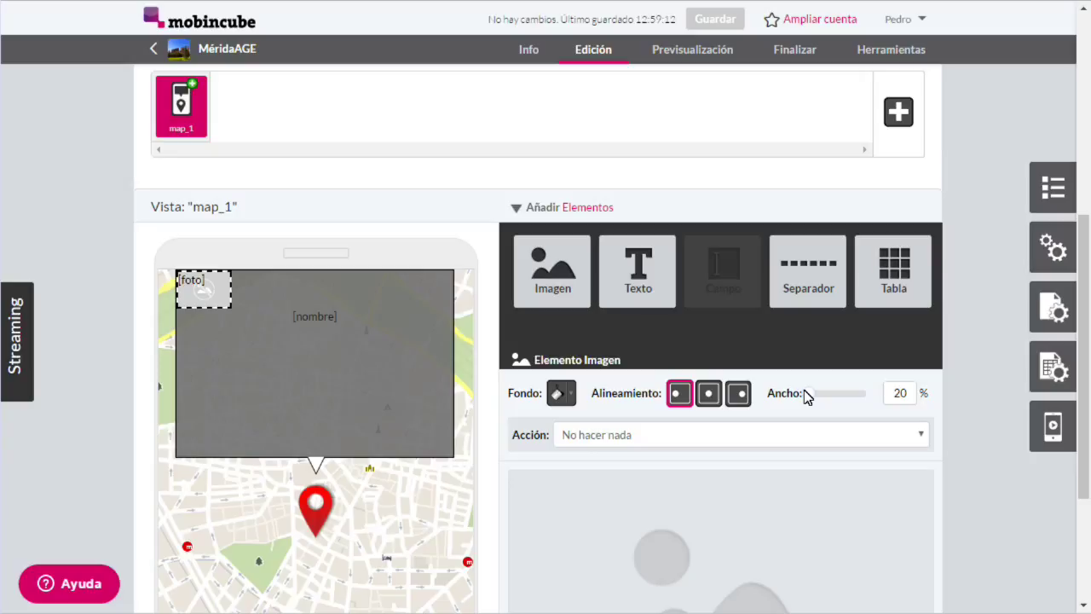
left_click(708, 393)
left_click(486, 402)
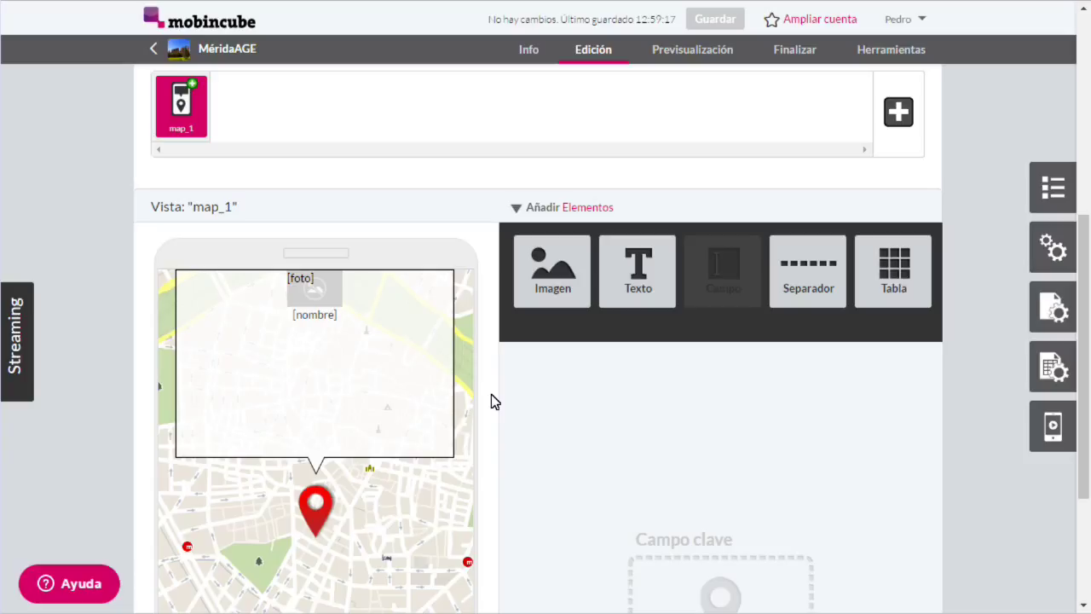
Step: Check which fields are available as the Campo clave of the map view
scroll(491, 394, "down", 3)
scroll(491, 394, "up", 5)
scroll(491, 394, "down", 4)
left_click(679, 451)
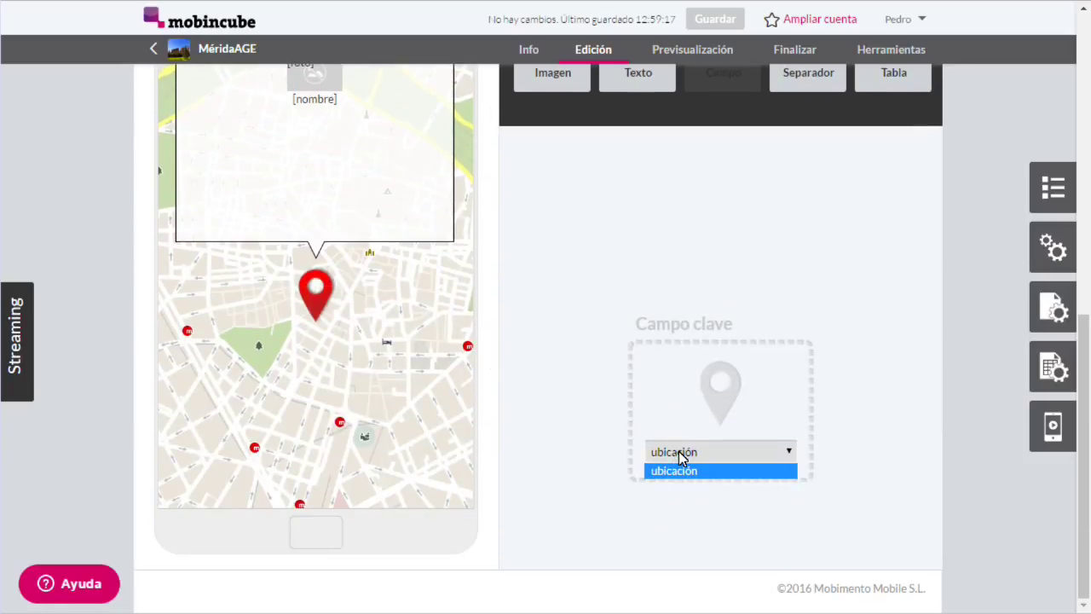
left_click(679, 451)
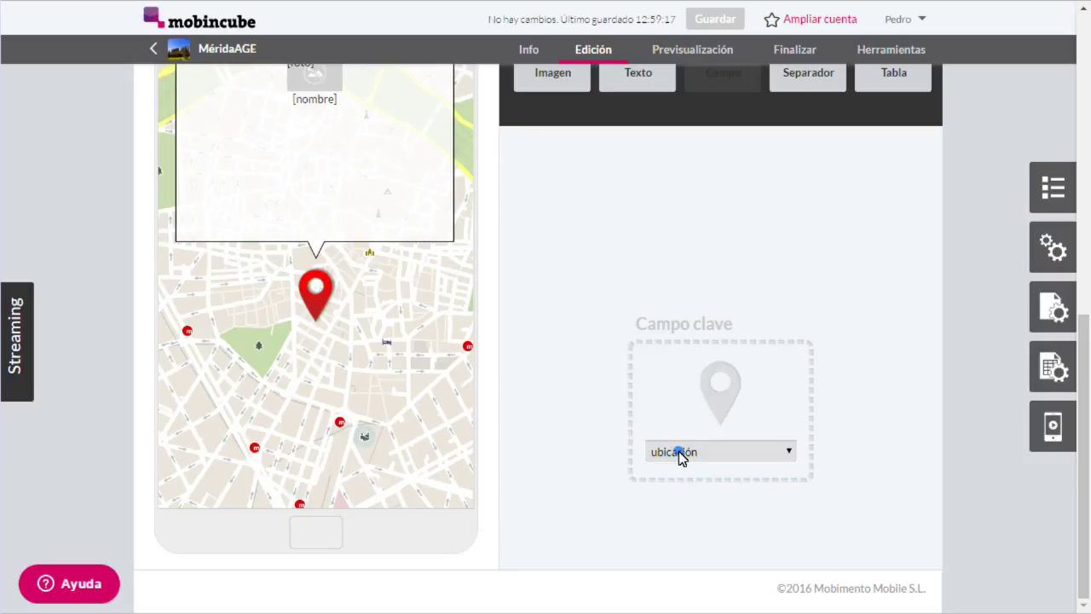
left_click(554, 448)
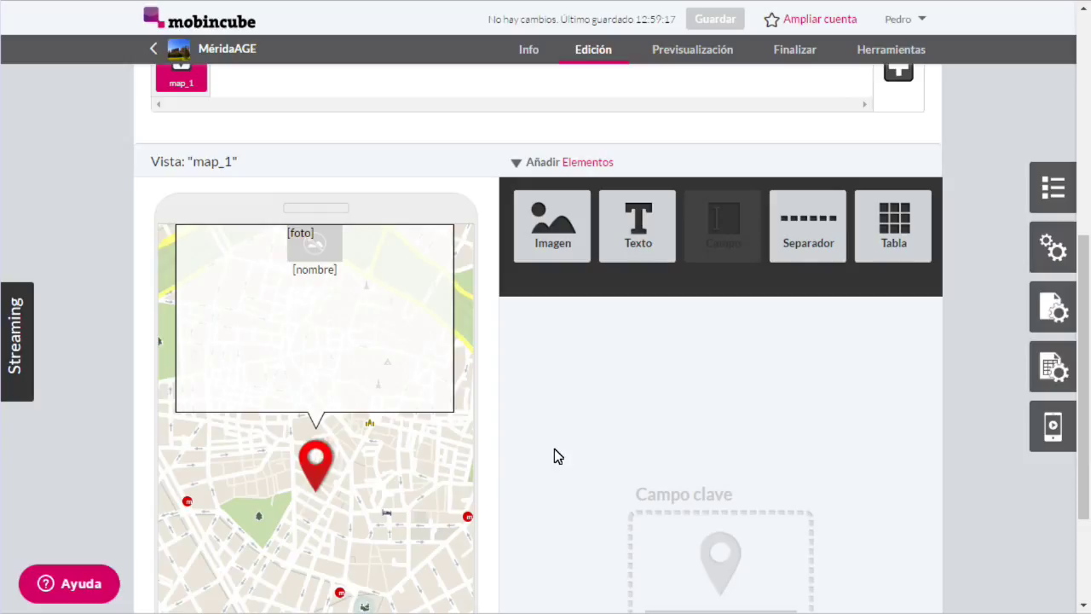
Step: Preview the map screen on the simulated phone and open the pop-up of a marker in central Mérida
left_click(1033, 430)
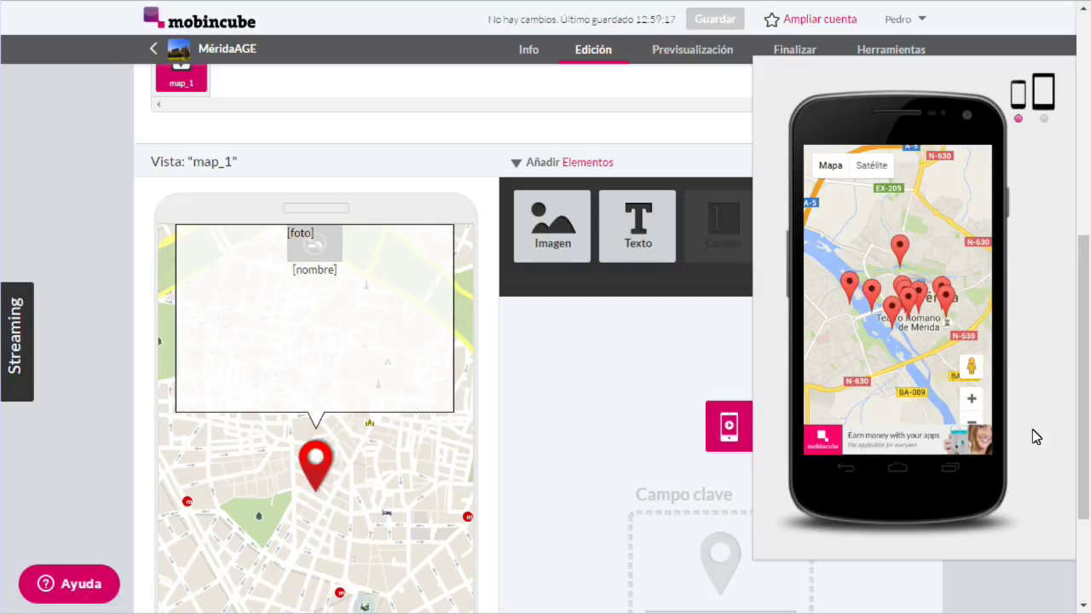
left_click(910, 301)
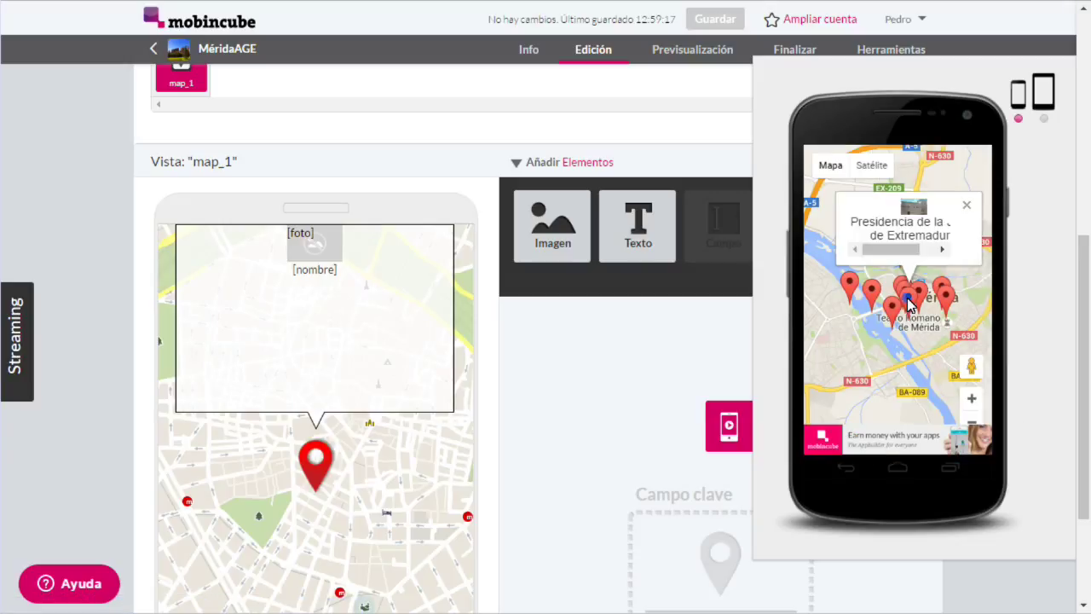
Step: Preview the map screen on the simulated tablet, open and close the Puente romano marker's pop-up, and leave the preview
left_click_drag(862, 256, 730, 319)
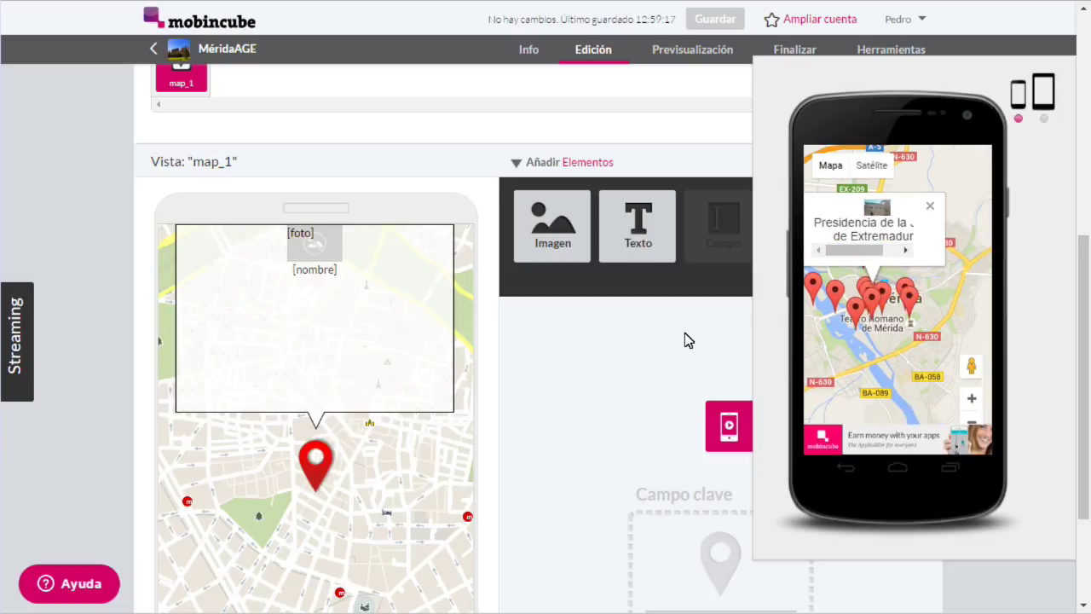
left_click(694, 370)
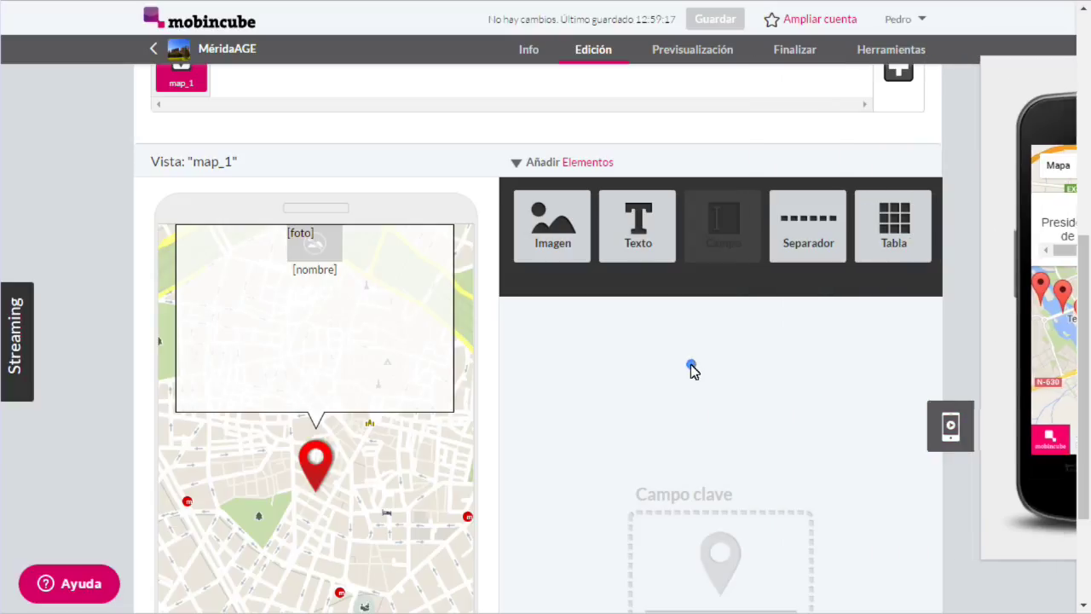
left_click(1054, 427)
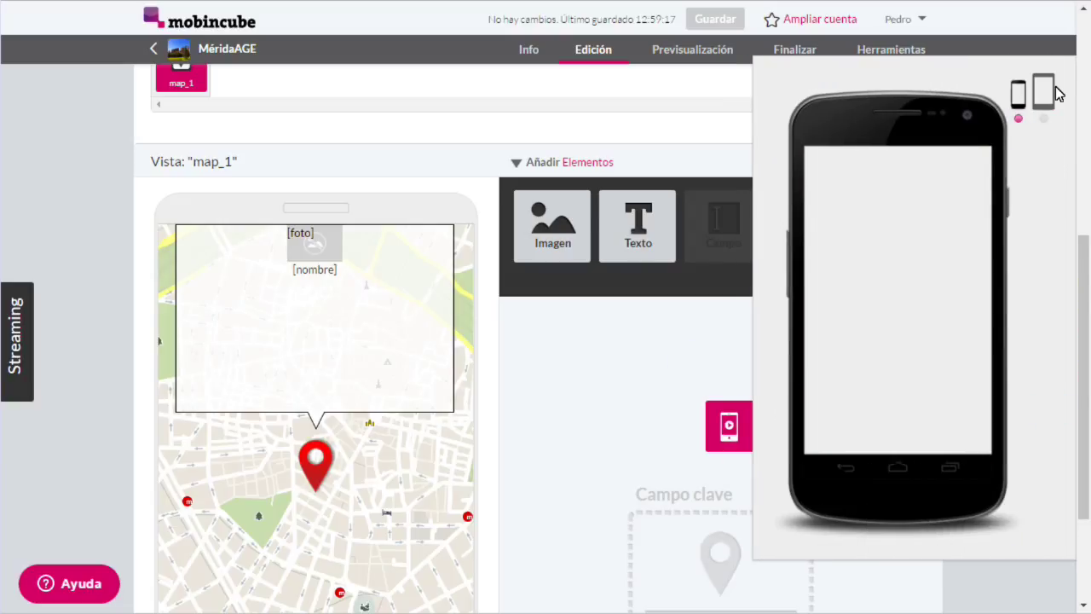
left_click(1047, 98)
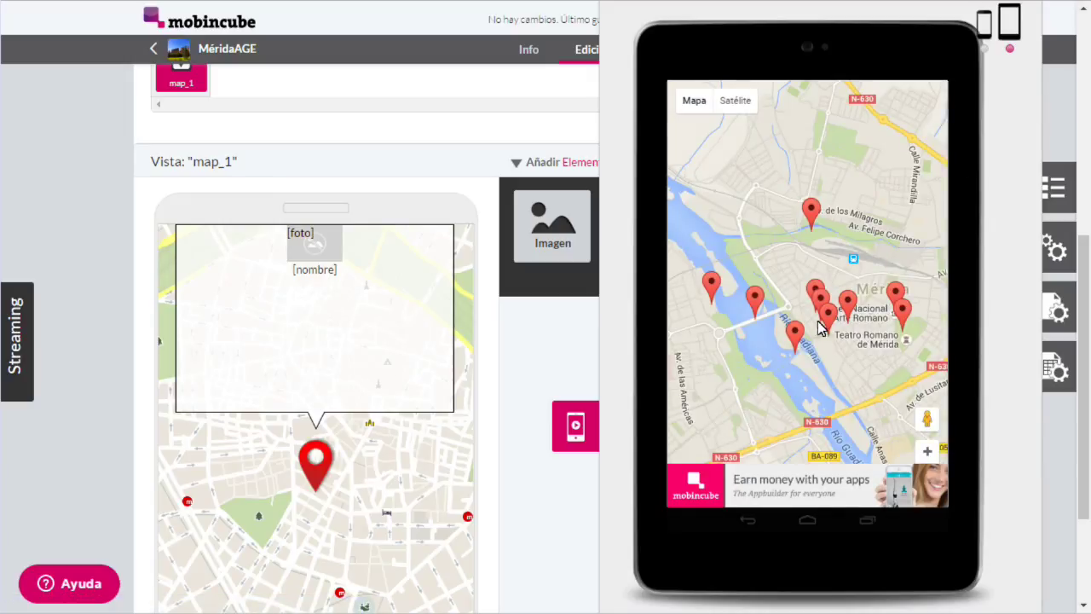
left_click(795, 335)
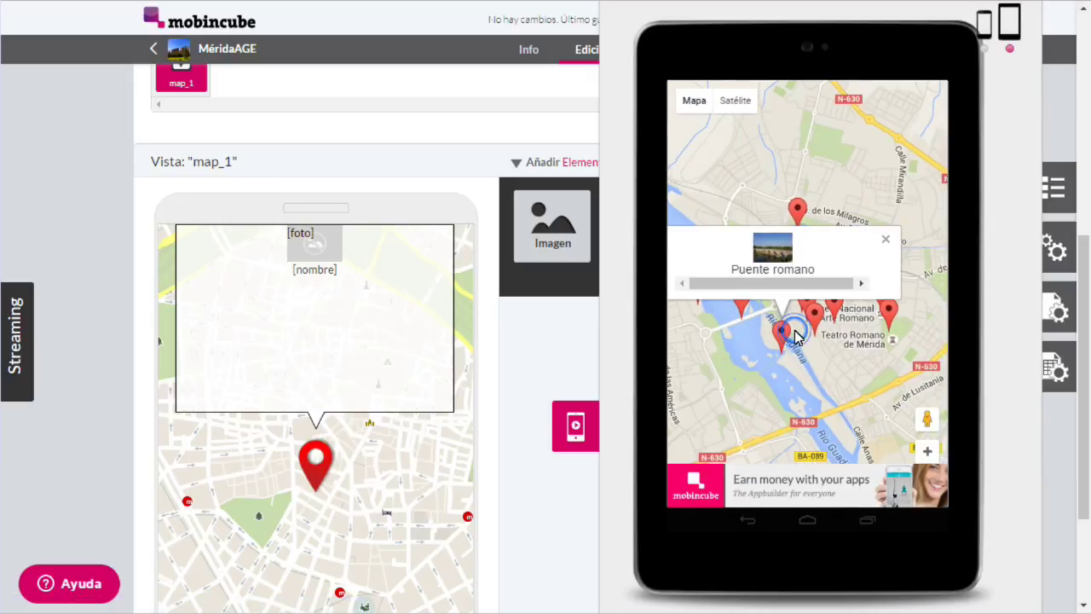
left_click(886, 244)
left_click(568, 359)
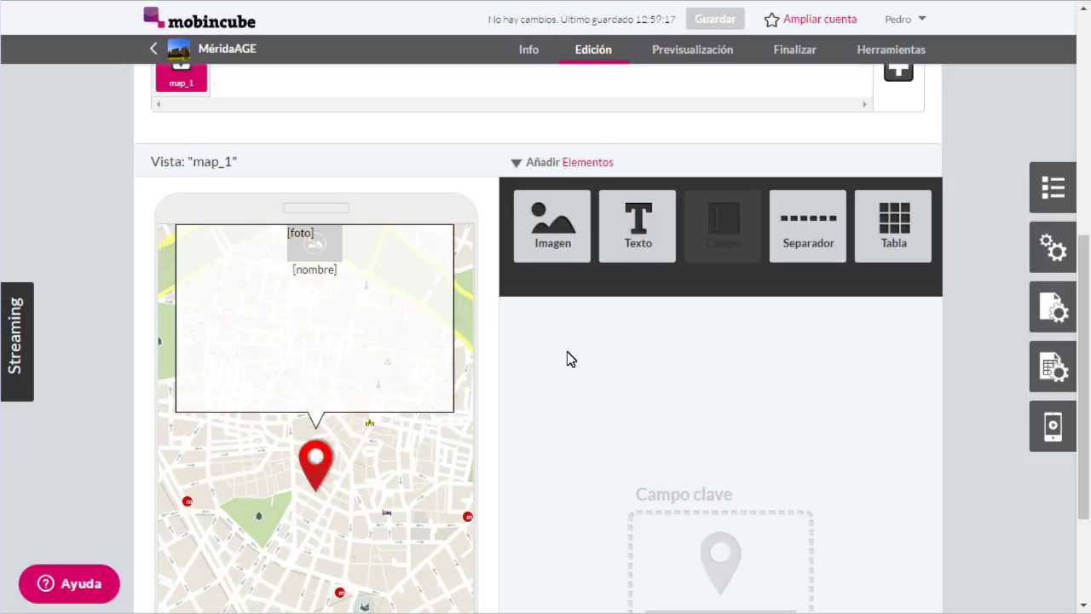
Step: Add a Vista Detalle to the mapa_patrimonio screen's data views and open it for editing
scroll(568, 358, "up", 2)
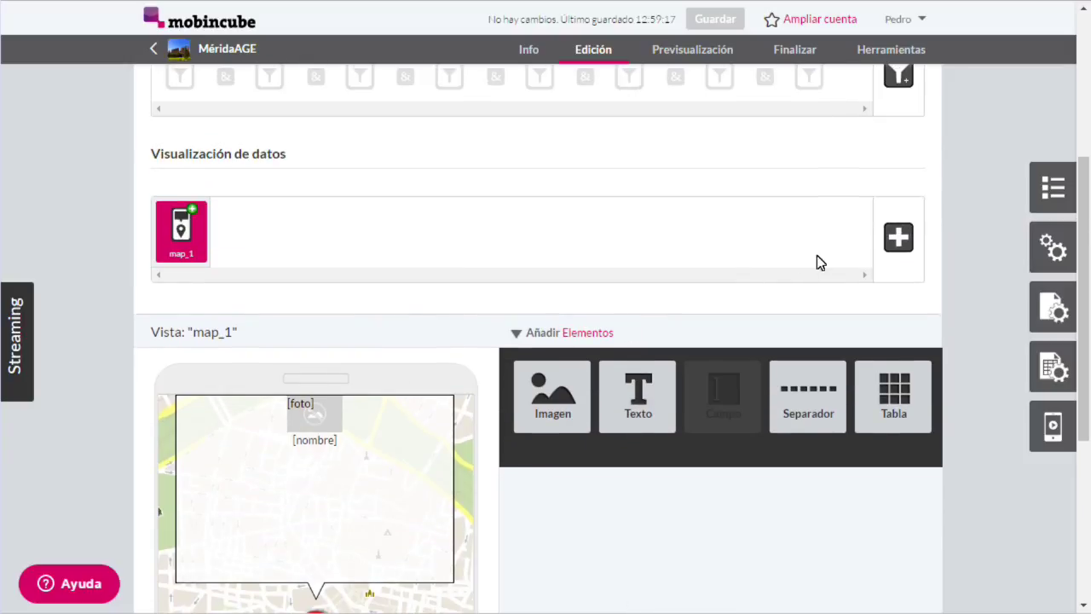
left_click(898, 241)
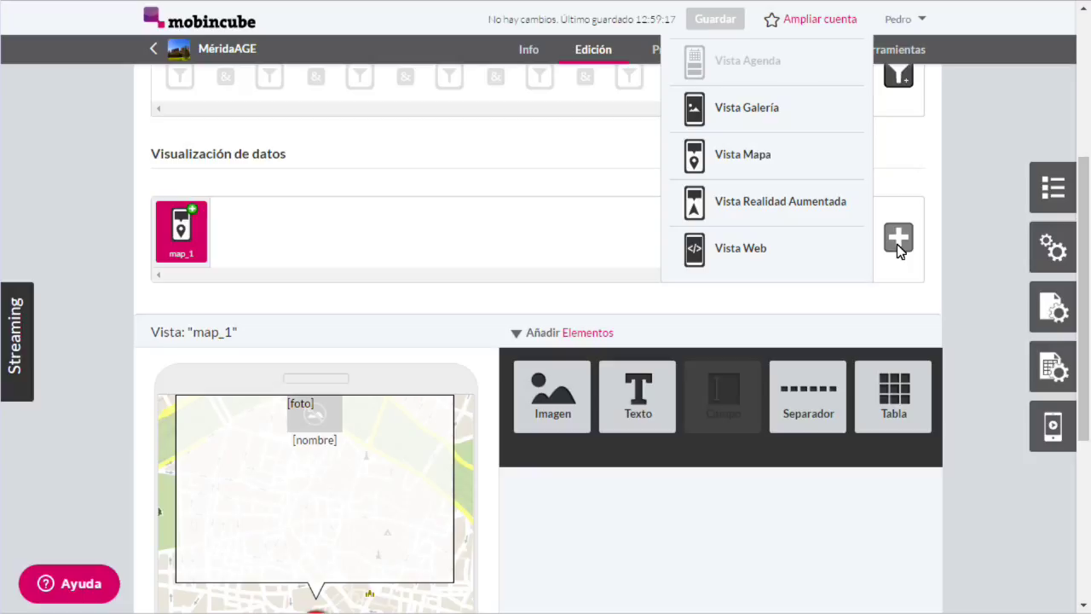
scroll(898, 247, "up", 2)
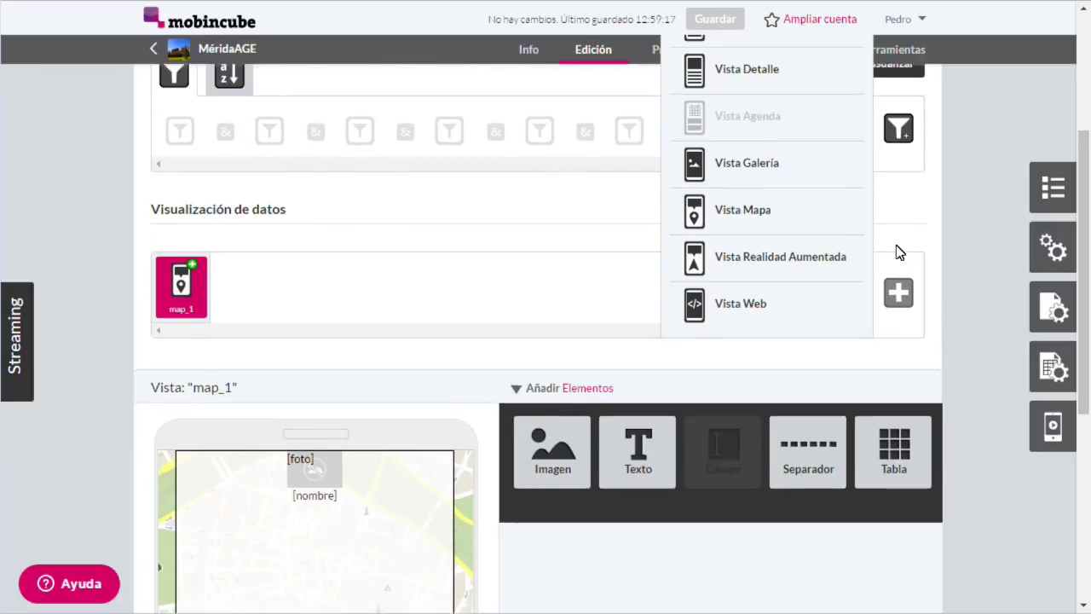
left_click(759, 196)
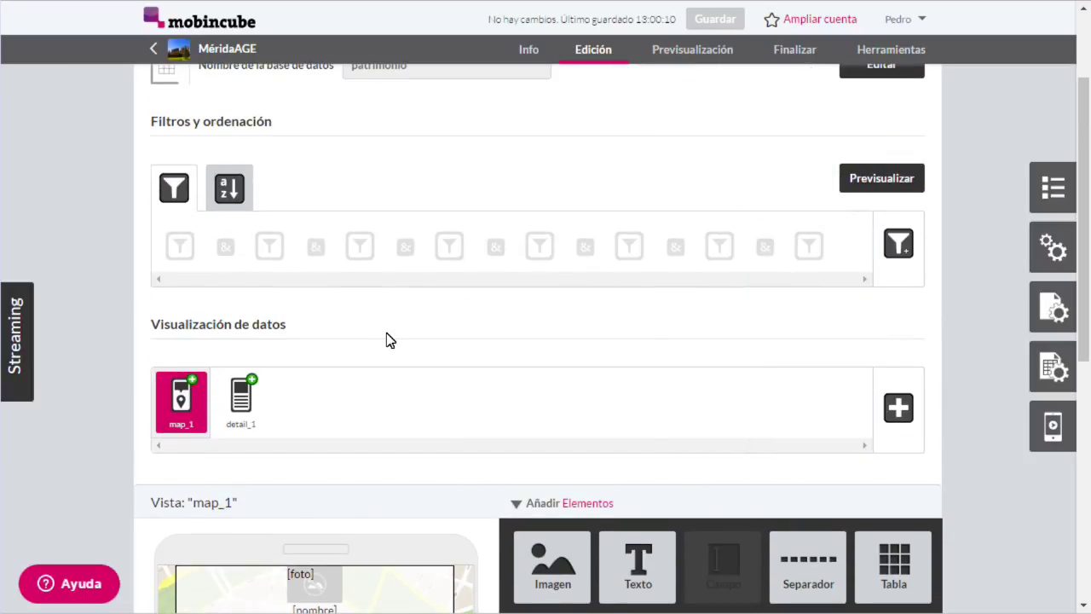
scroll(385, 337, "down", 2)
left_click(251, 251)
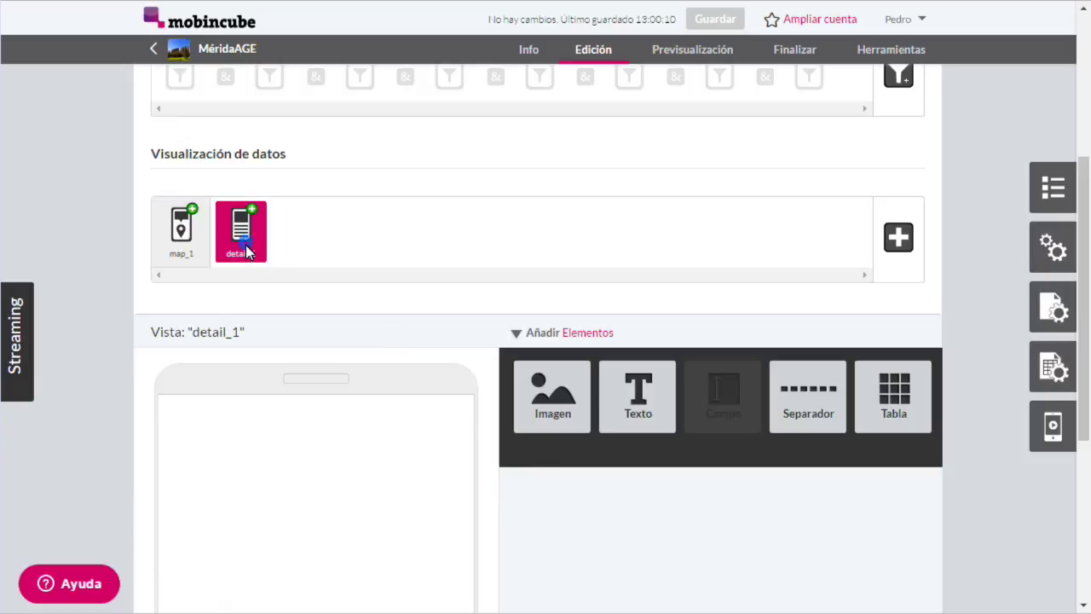
Step: Insert a separator at the top of the detail view with the line style Sin línea
scroll(597, 473, "down", 2)
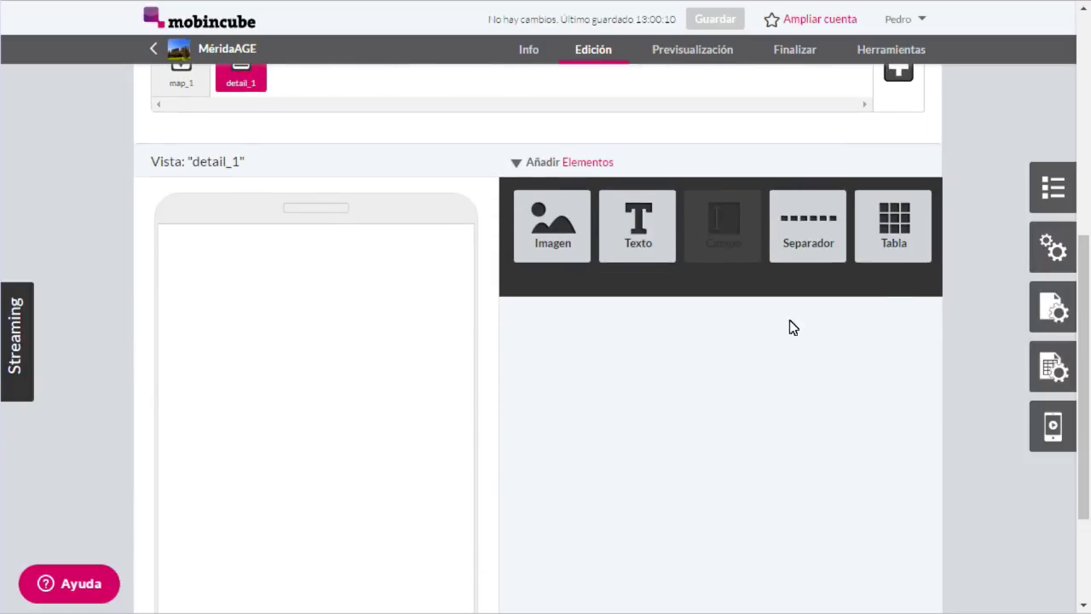
scroll(486, 352, "up", 3)
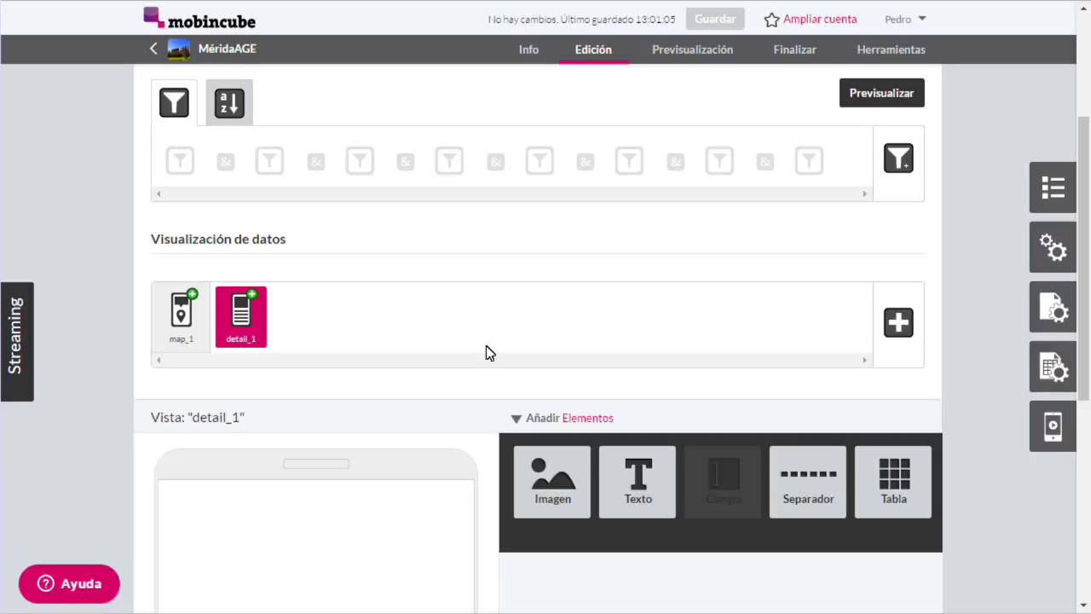
scroll(486, 346, "down", 1)
mouse_move(516, 357)
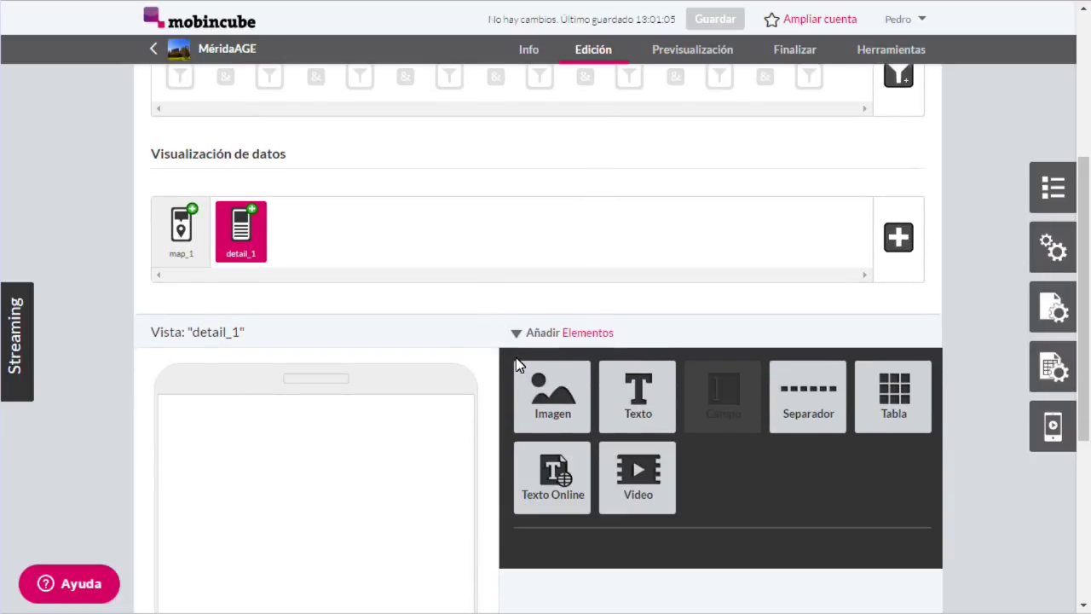
scroll(516, 357, "down", 3)
left_click_drag(795, 150, 428, 262)
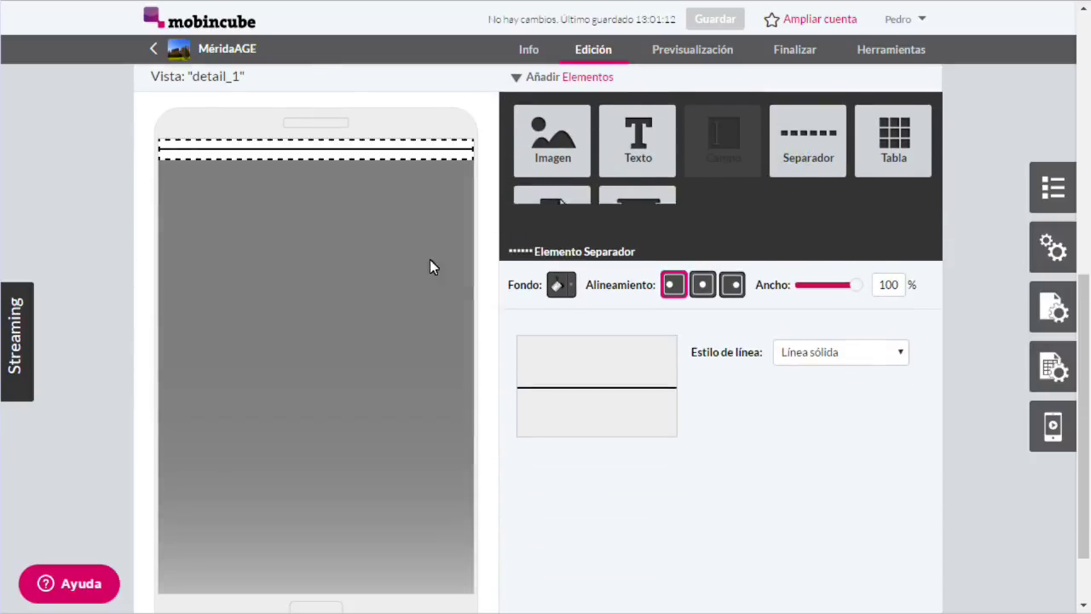
left_click(792, 336)
left_click(797, 352)
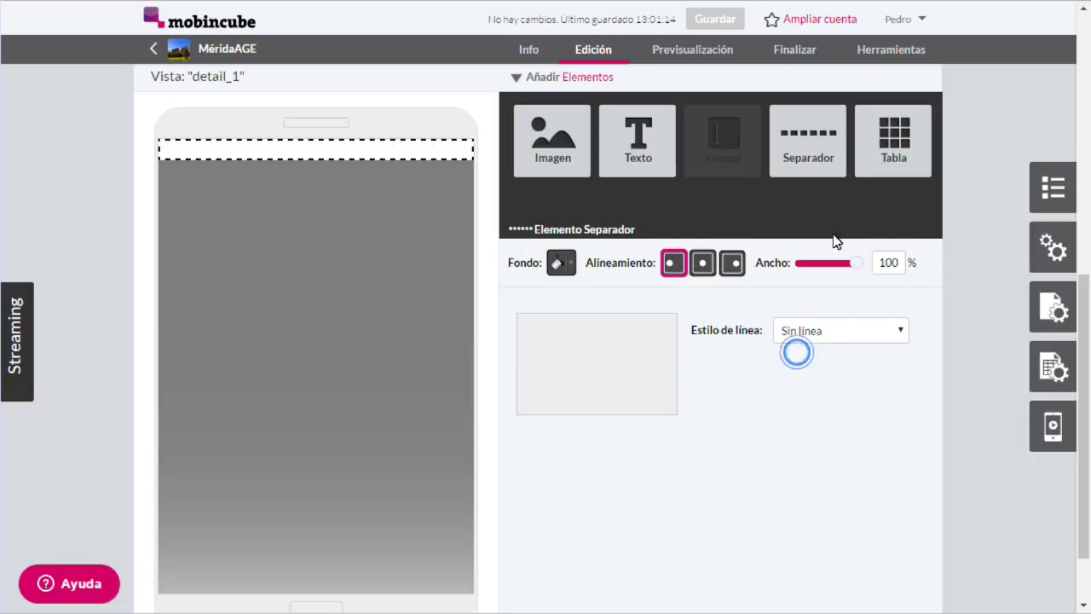
Step: Insert the foto field below the separator, followed by a second separator with the line style Sin línea
mouse_move(834, 176)
left_click_drag(616, 298, 332, 309)
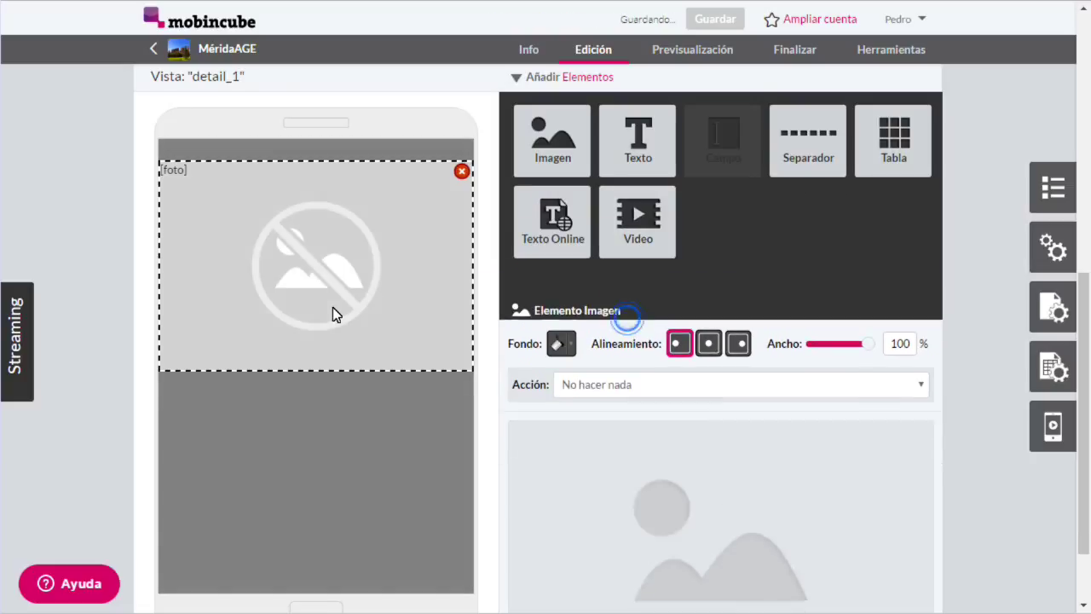
mouse_move(804, 159)
left_click_drag(803, 154, 349, 465)
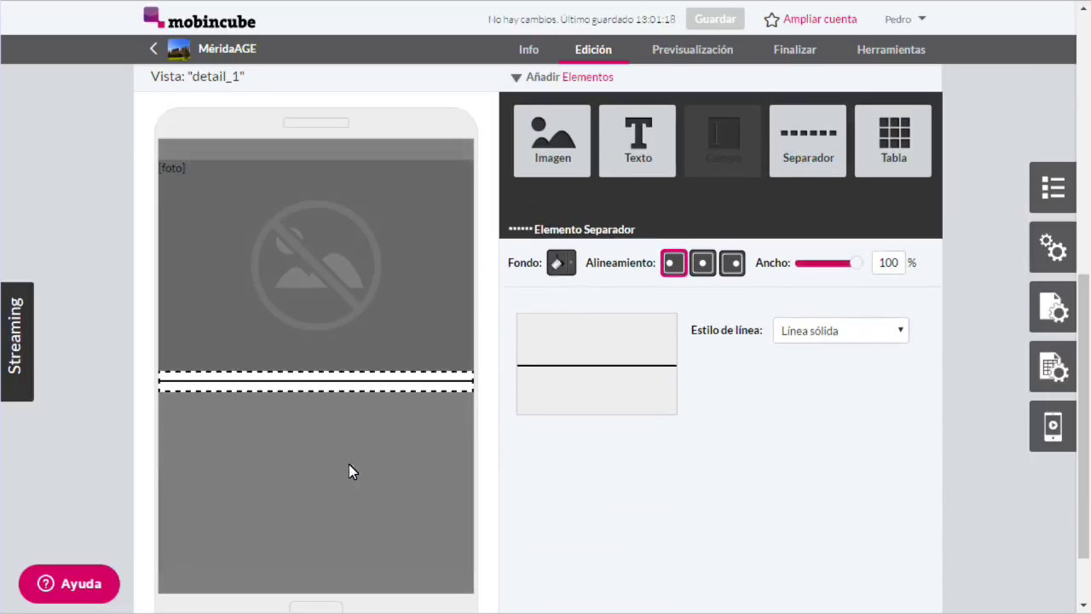
left_click(839, 338)
left_click(840, 347)
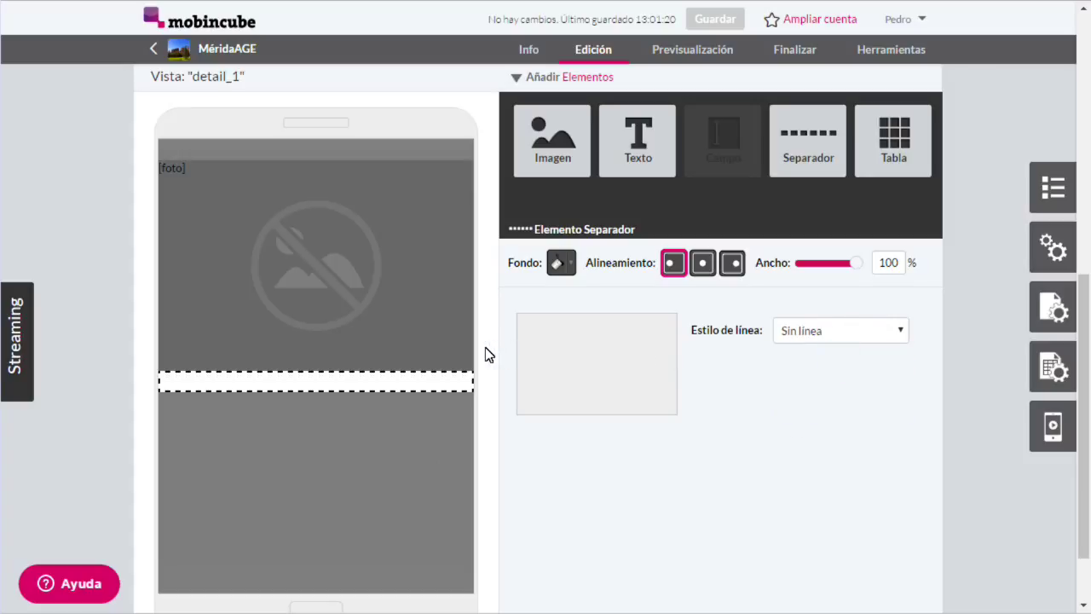
Step: Insert the nombre field in the detail view, move it above foto, centre its text and deselect it
mouse_move(573, 229)
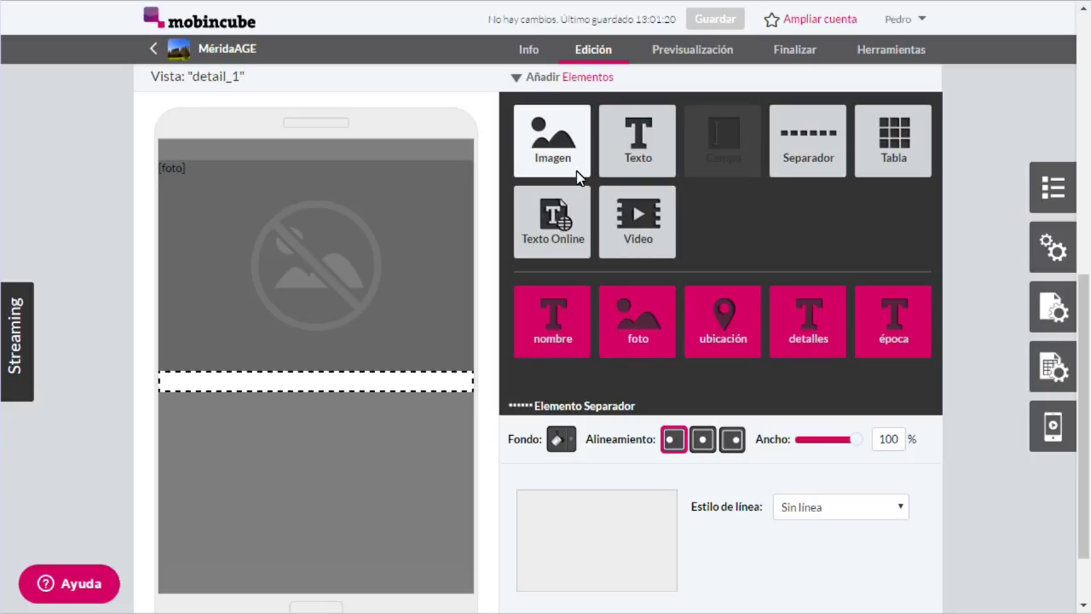
left_click_drag(560, 311, 349, 444)
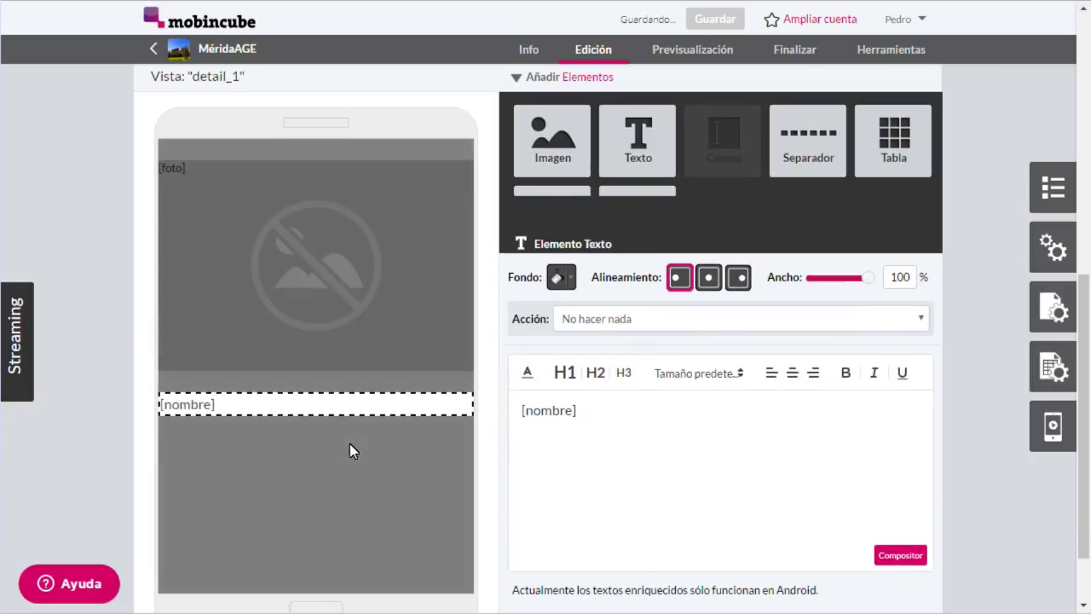
left_click_drag(312, 406, 308, 180)
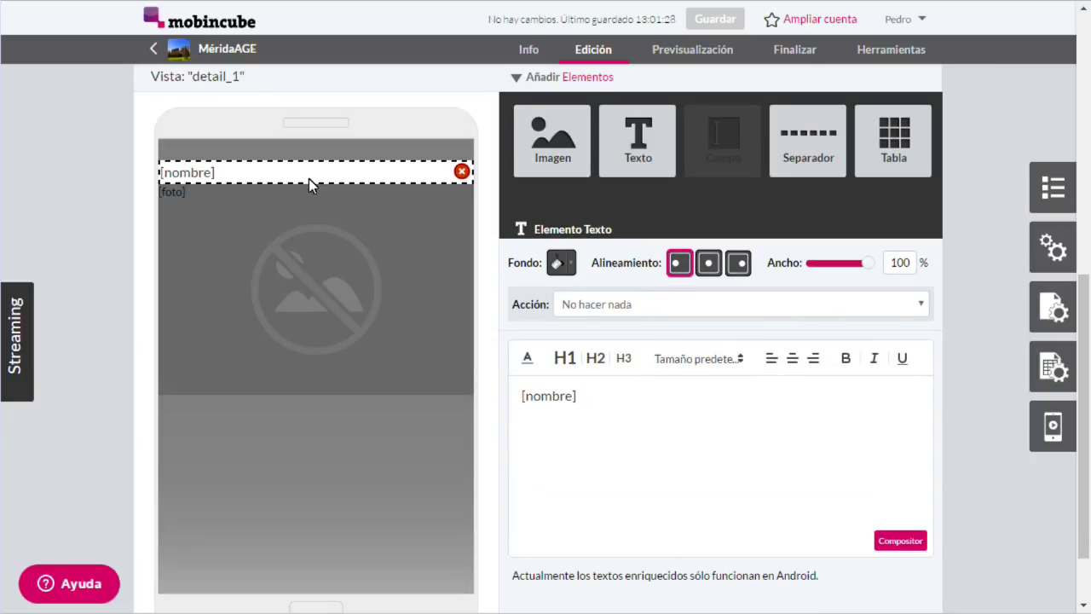
left_click(793, 358)
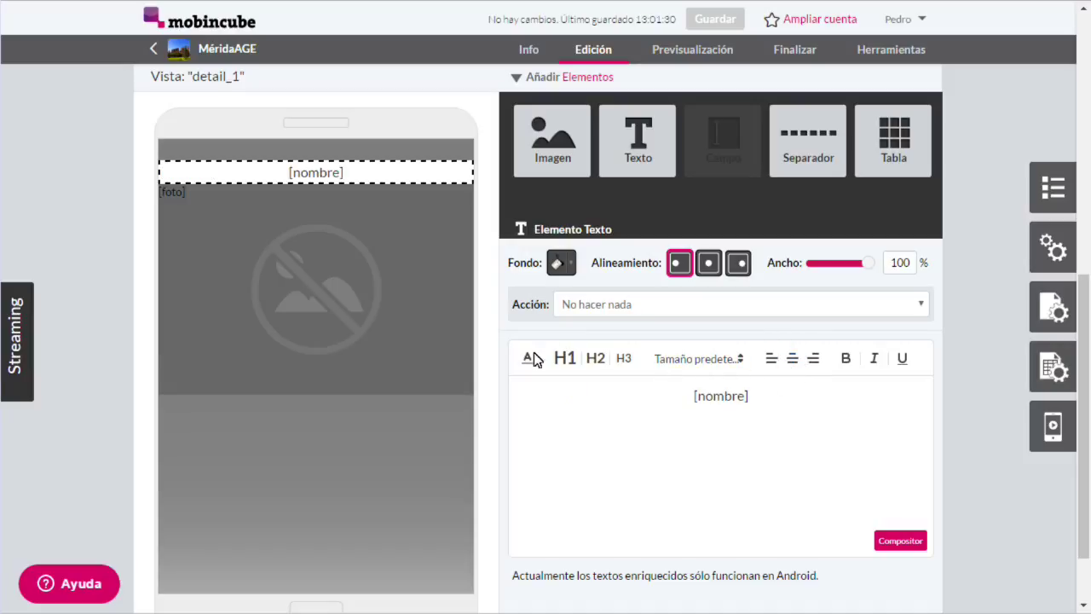
left_click(485, 341)
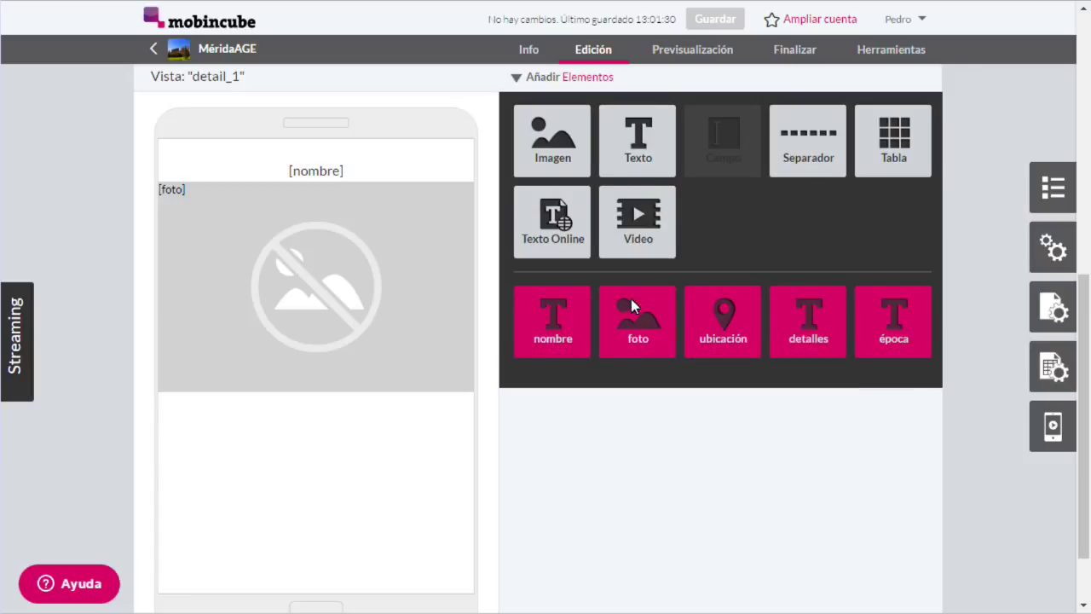
Step: Insert the detalles field below the last separator with a smaller text size and deselect it
left_click_drag(818, 338, 311, 539)
left_click(682, 358)
left_click(682, 440)
left_click(493, 442)
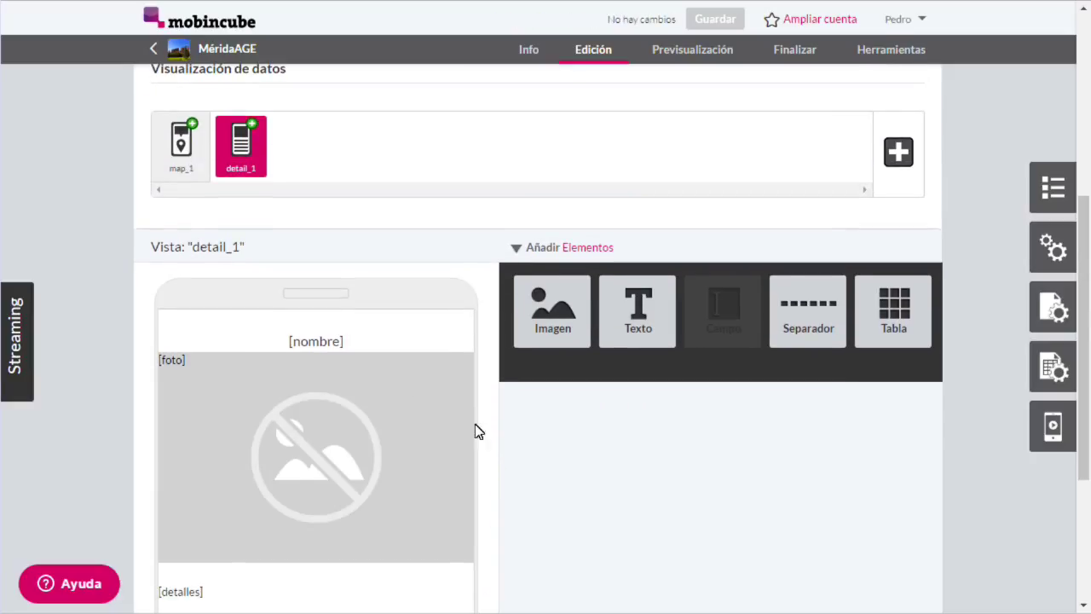
Step: Set the action of the foto image in map_1's marker pop-up to Abrir vista with detail_1 as destination
left_click(181, 167)
left_click(315, 329)
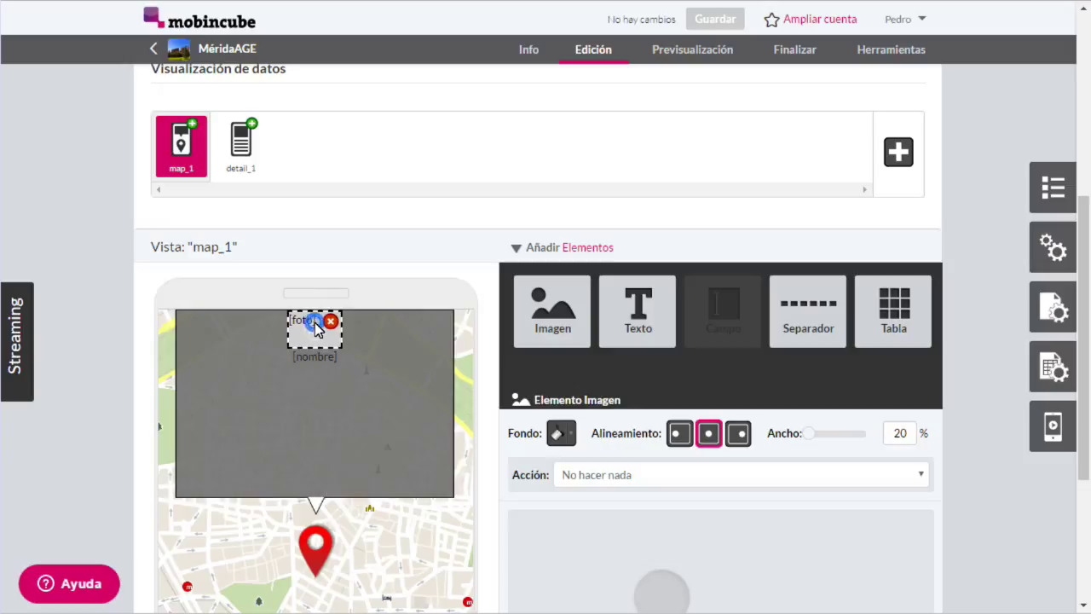
scroll(503, 409, "down", 1)
left_click(588, 392)
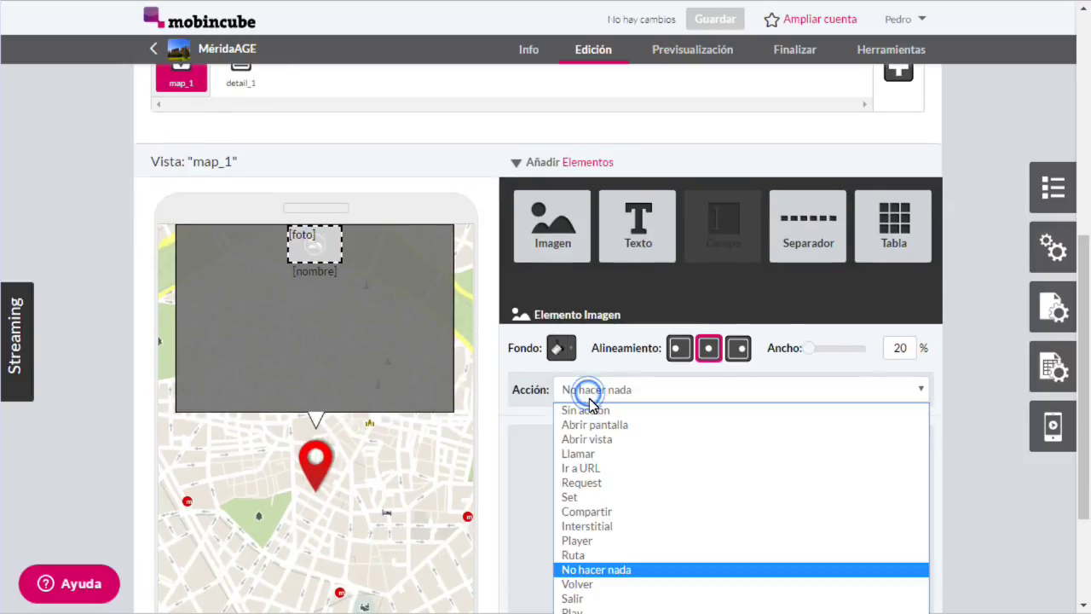
left_click(586, 439)
left_click(601, 421)
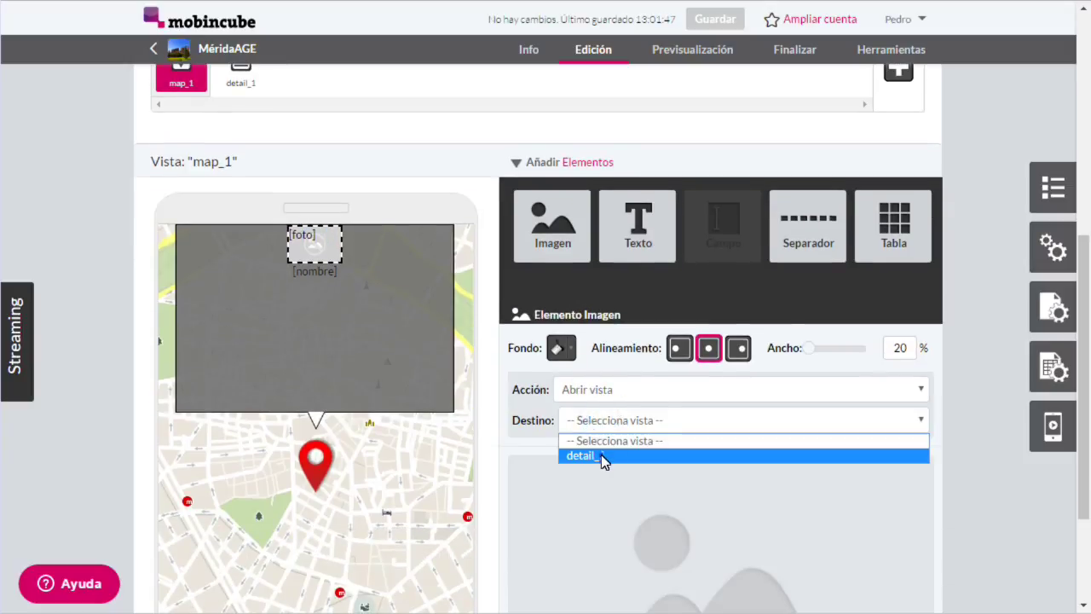
left_click(601, 455)
left_click(485, 450)
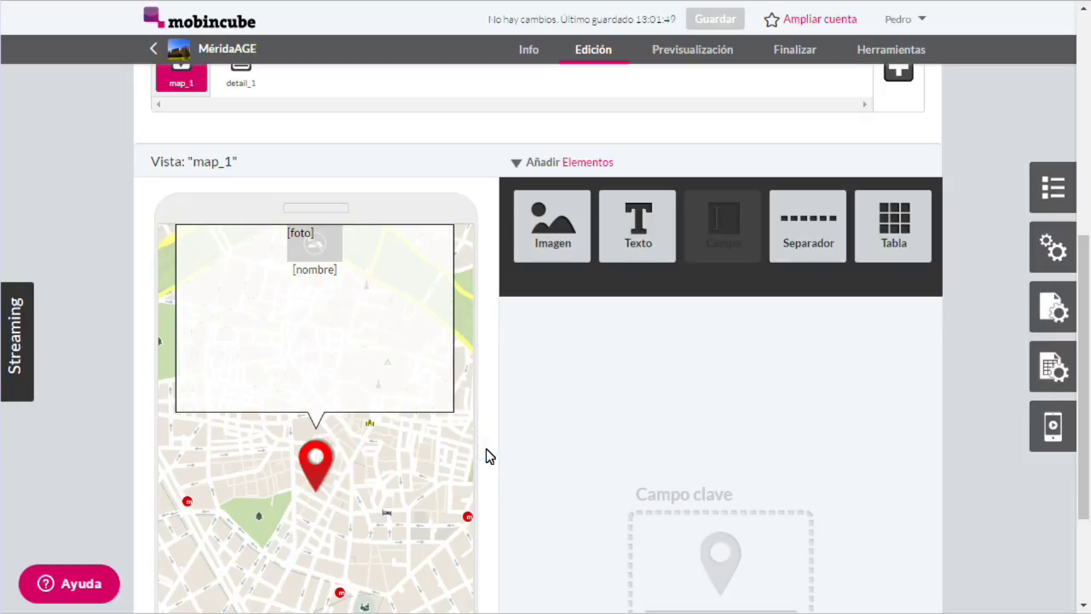
Step: Open the Pantalla inicial screen for editing from the app's screen list
scroll(486, 456, "down", 2)
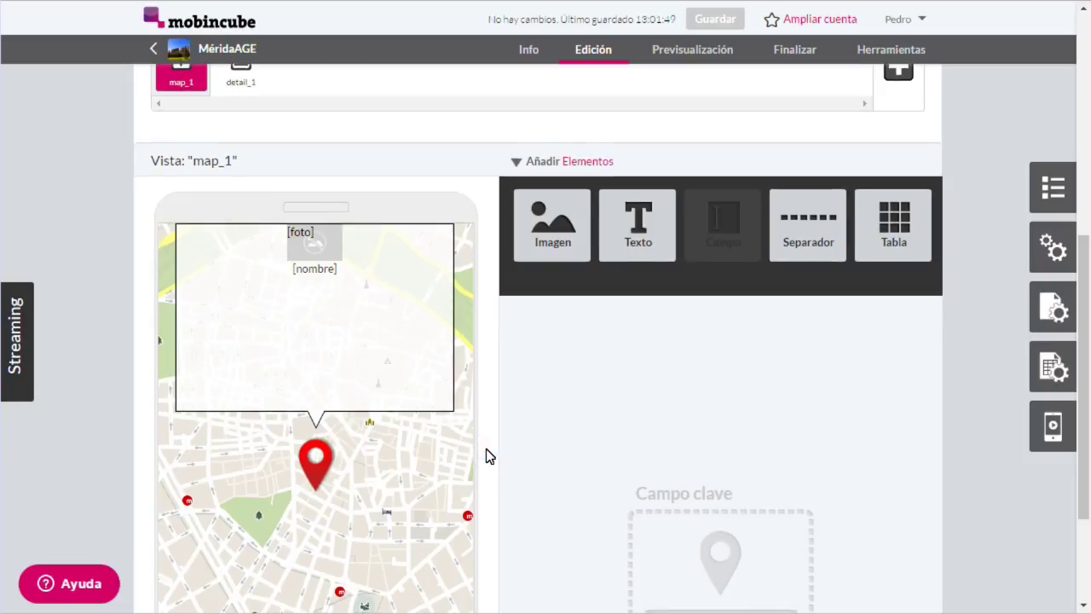
scroll(485, 457, "up", 2)
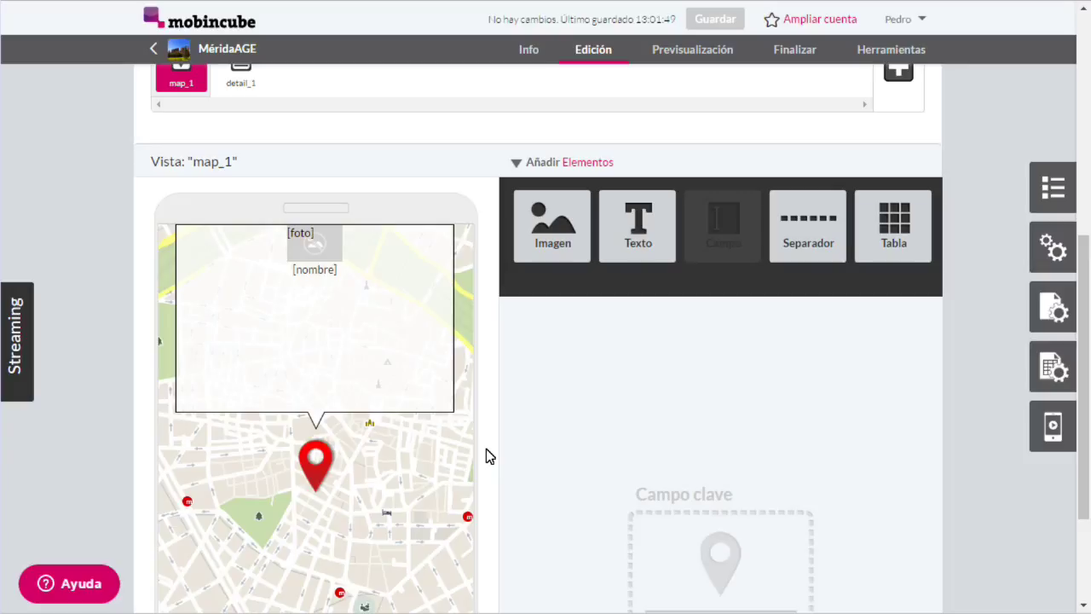
scroll(486, 449, "up", 2)
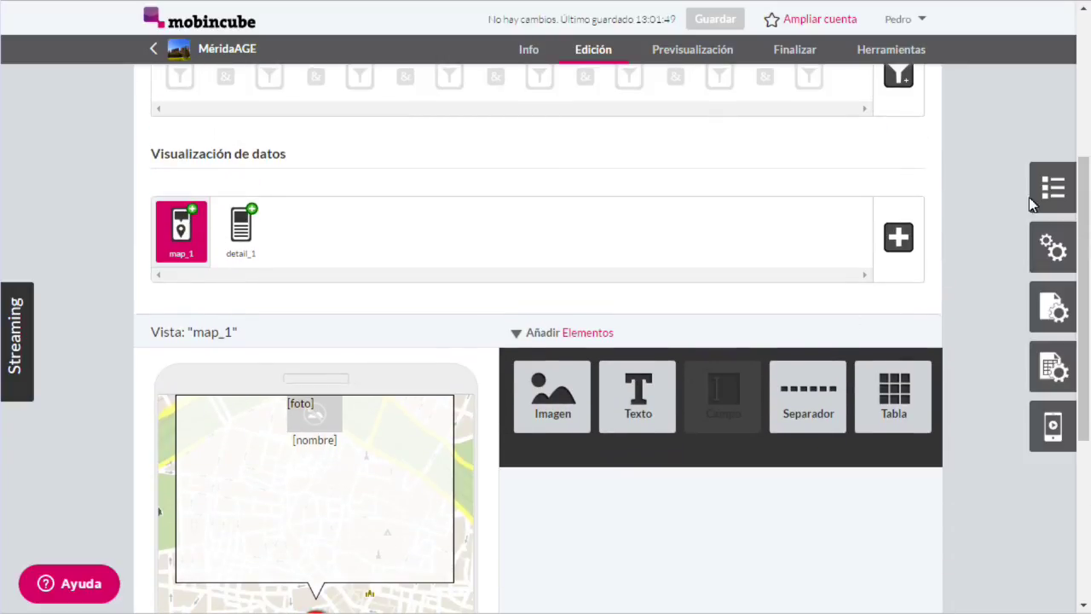
left_click(1051, 184)
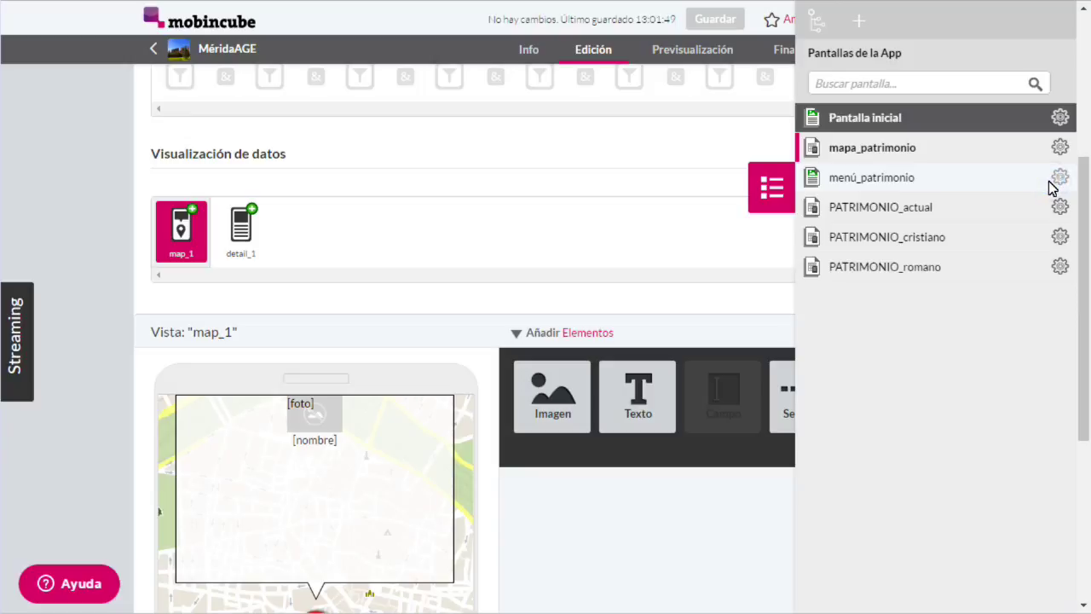
left_click(1060, 117)
left_click(900, 89)
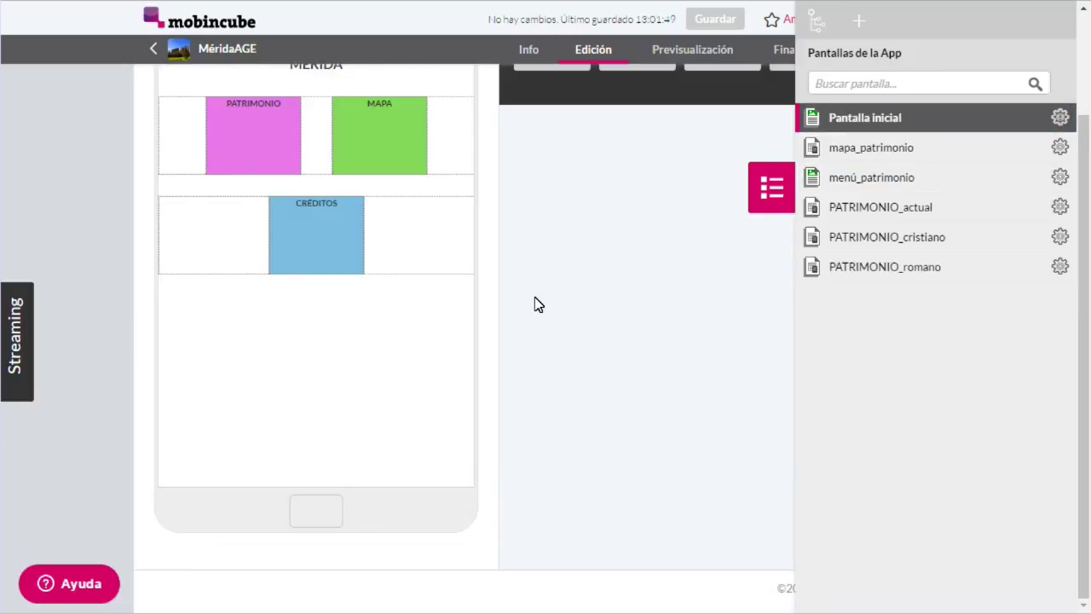
Step: Set the action of the PATRIMONIO cell in the initial screen's upper table to Abrir pantalla with menú_patrimonio as destination
scroll(359, 312, "up", 3)
left_click(317, 319)
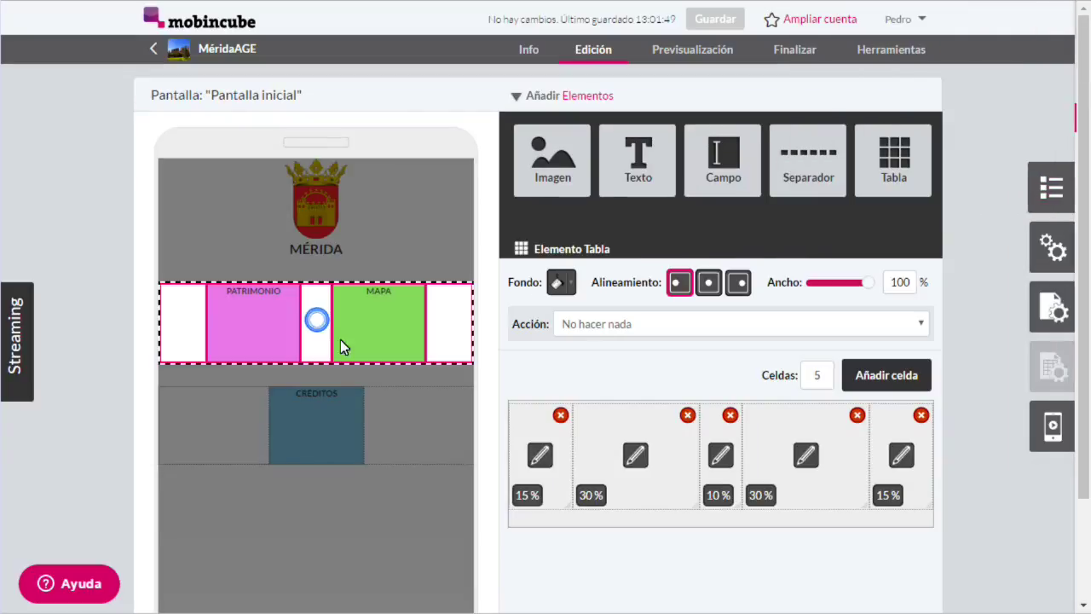
left_click(632, 457)
scroll(646, 485, "down", 2)
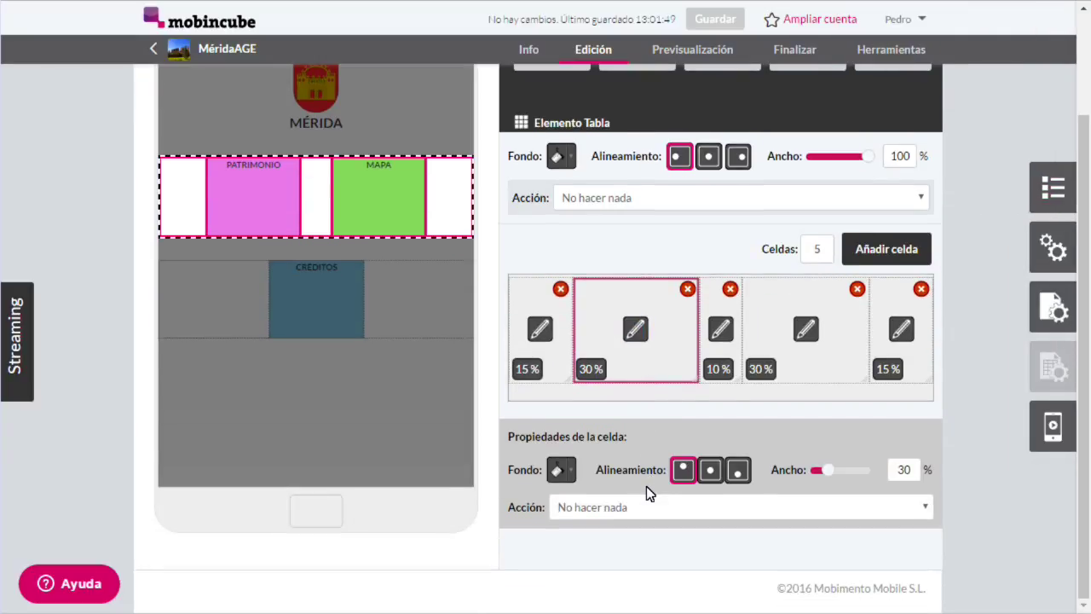
left_click(600, 506)
left_click(604, 546)
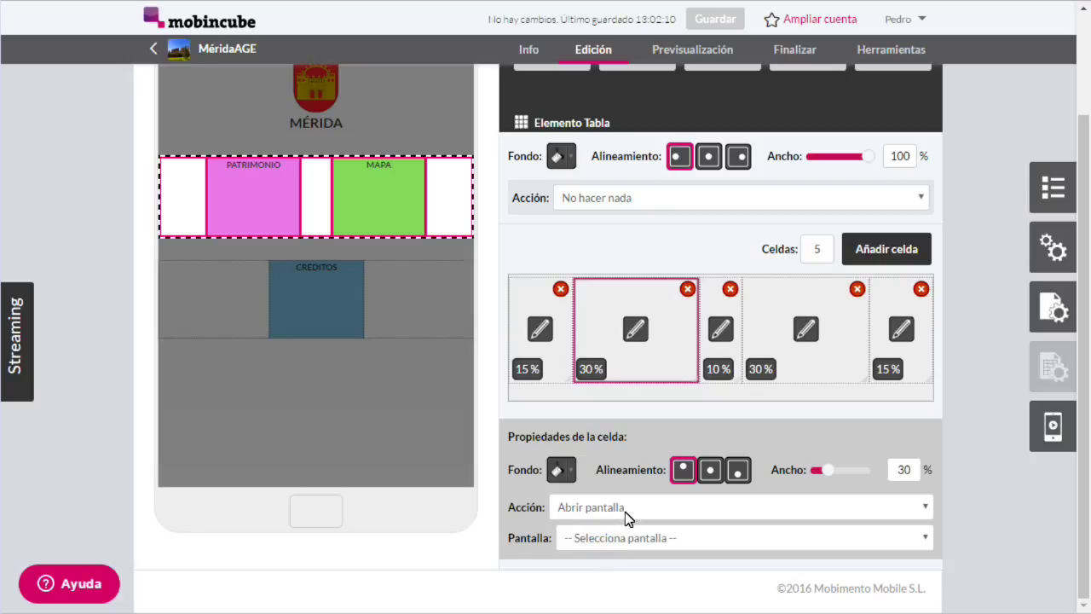
left_click(628, 535)
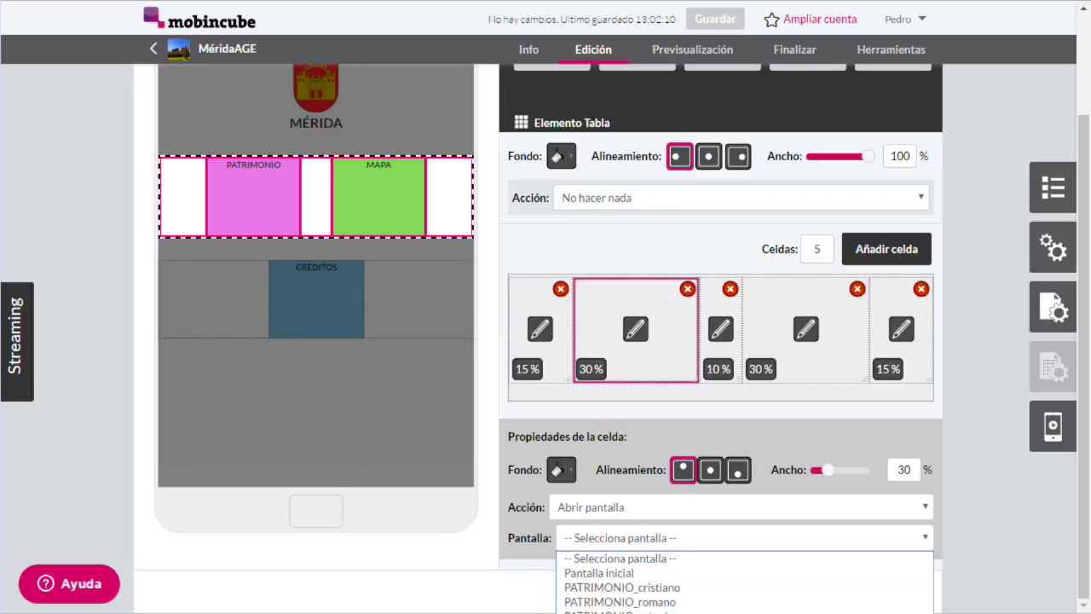
left_click(607, 612)
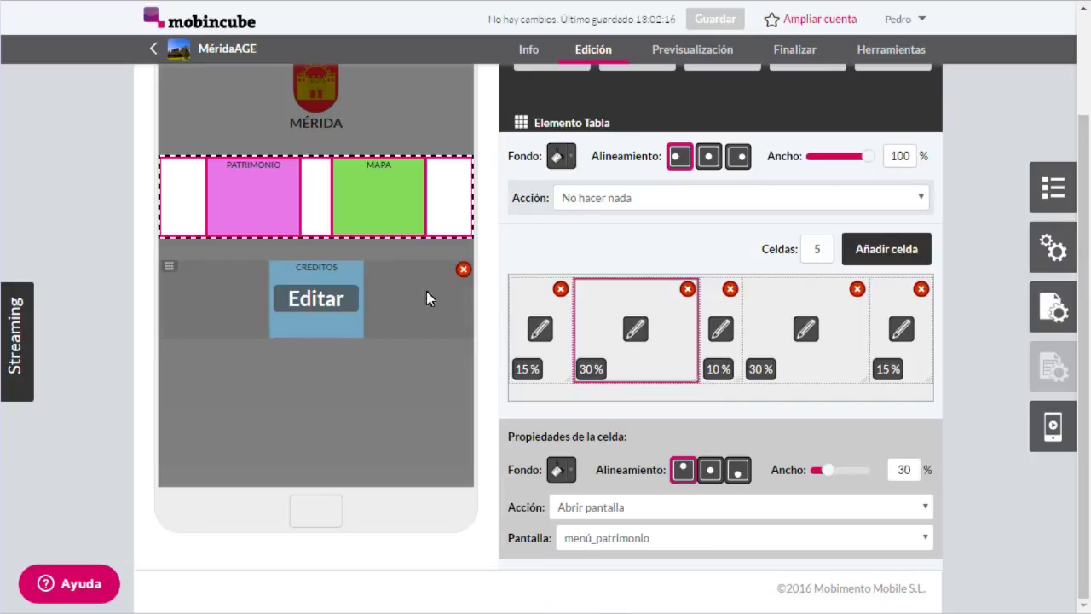
Step: Set the MAPA cell's action to Abrir pantalla, choose its destination screen and deselect the table
left_click(803, 333)
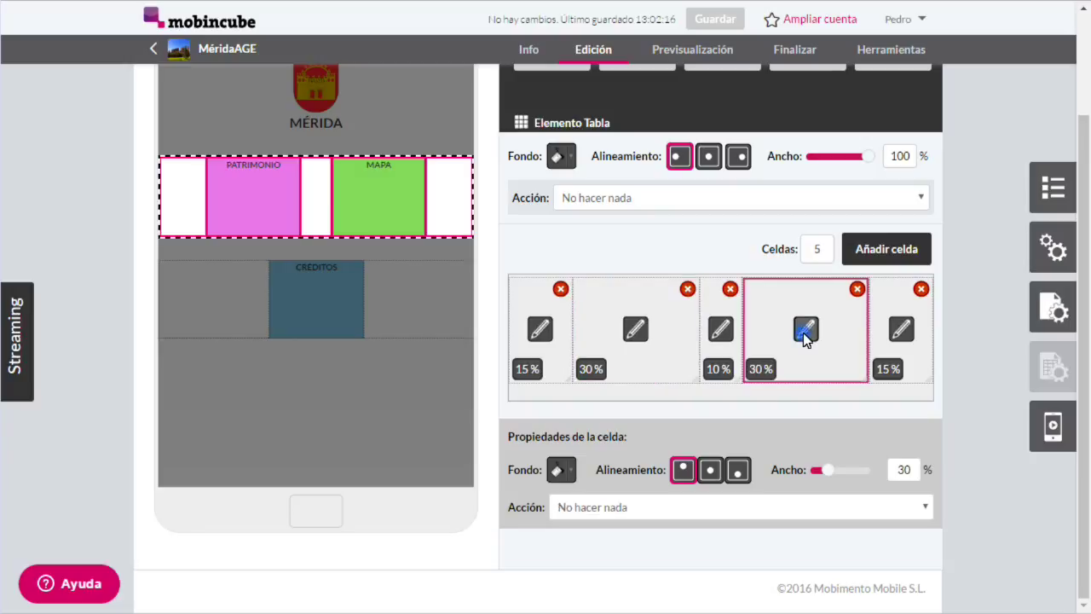
left_click(695, 506)
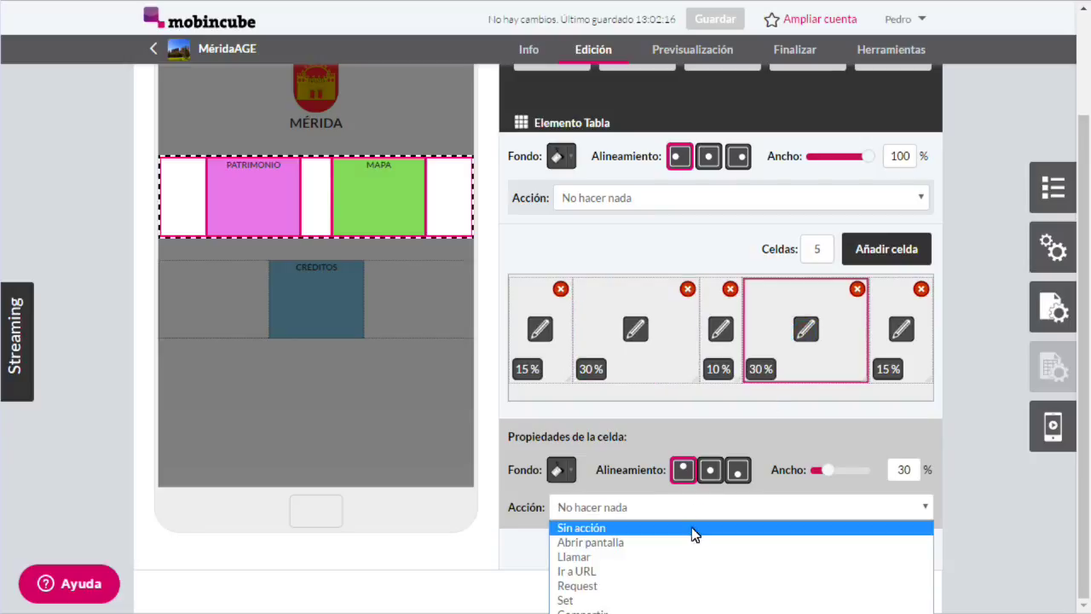
left_click(694, 543)
left_click(689, 541)
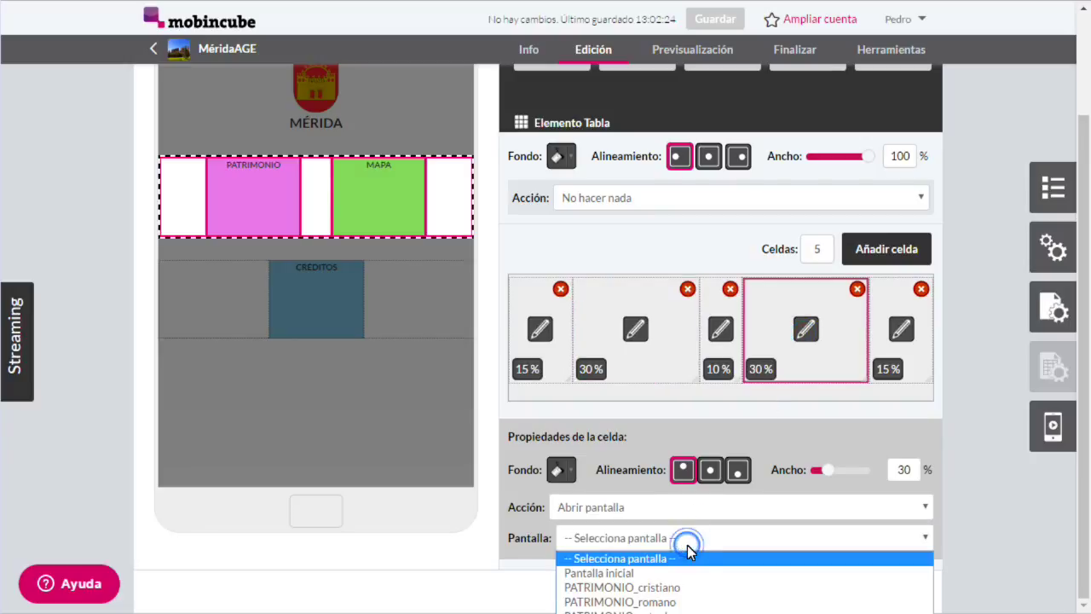
left_click(669, 613)
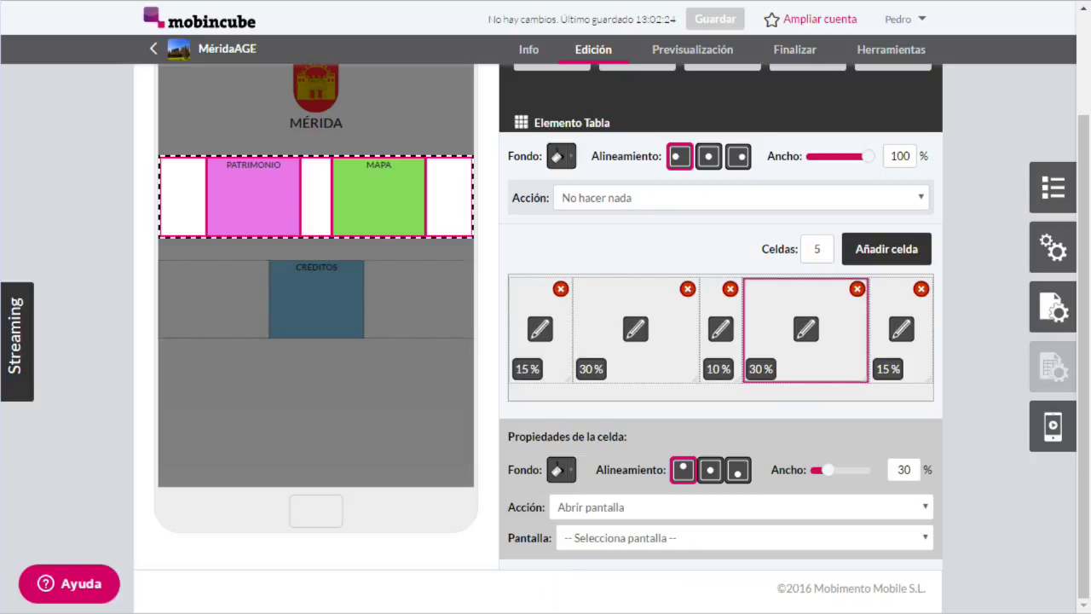
left_click(489, 343)
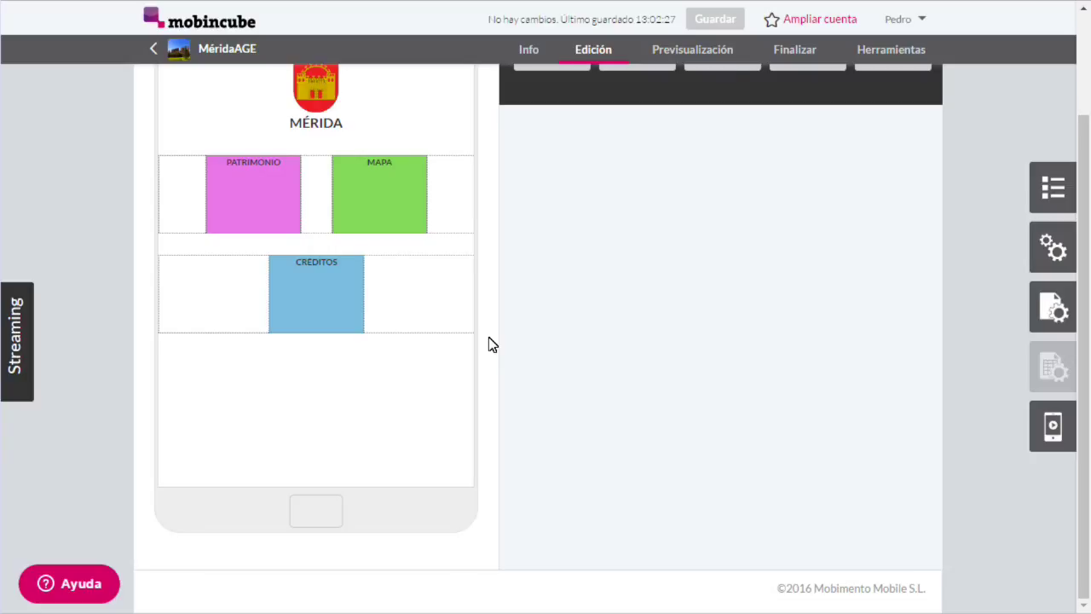
Step: Open the menú_patrimonio screen and check the actions and destination screens of the ROMANO, CRISTIANO and ACTUAL cells
scroll(488, 343, "up", 2)
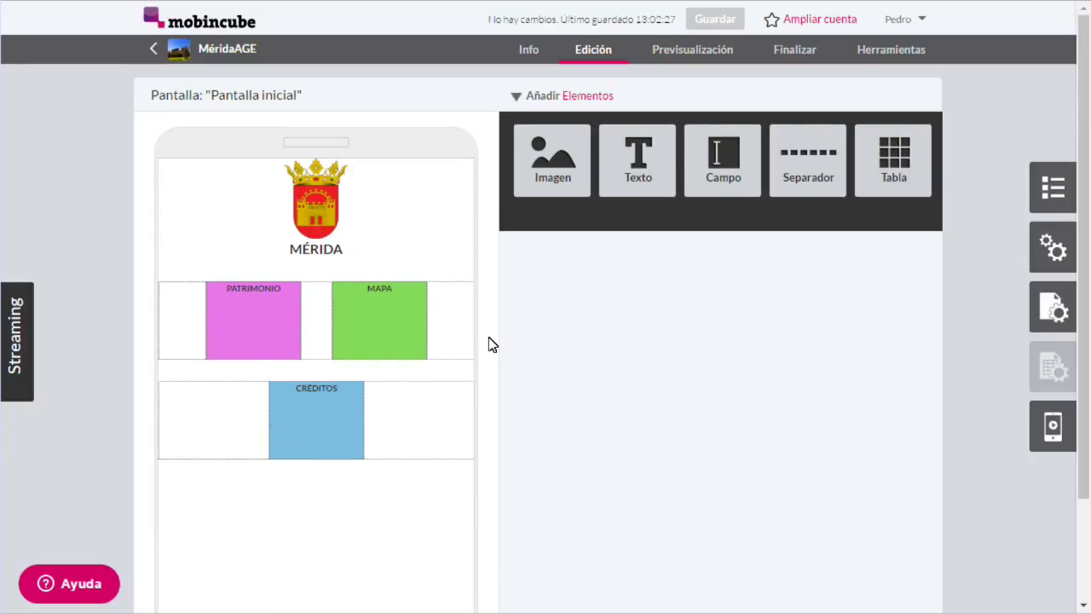
left_click(1053, 189)
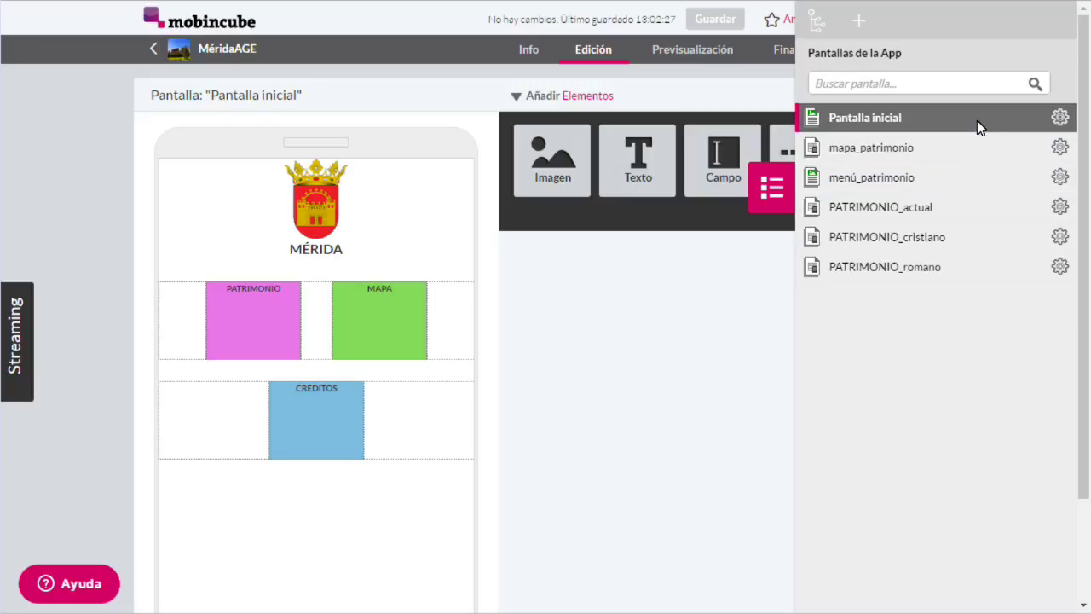
left_click(1057, 177)
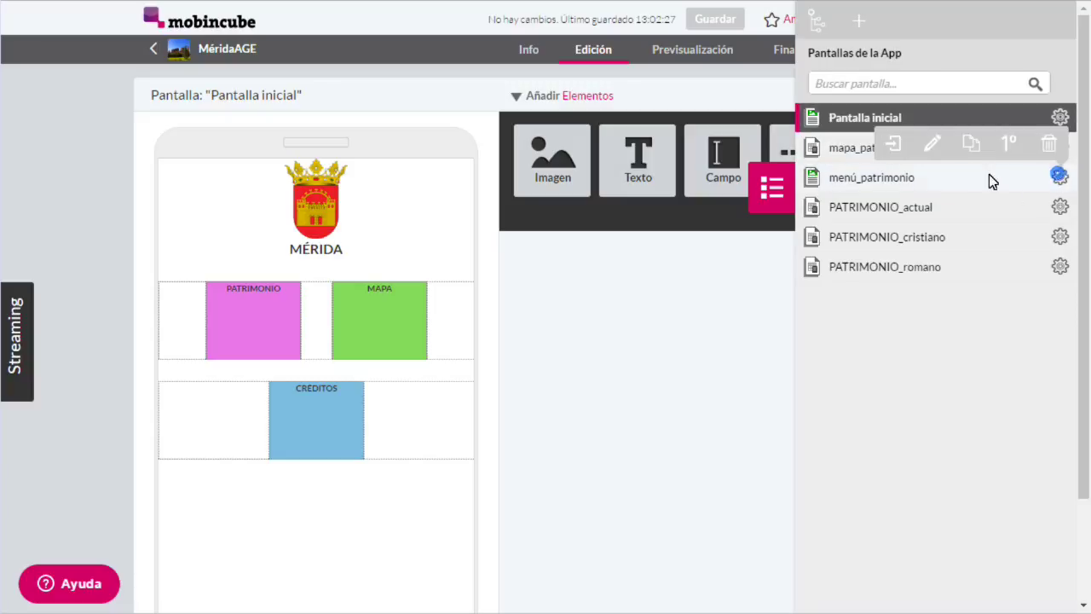
left_click(907, 148)
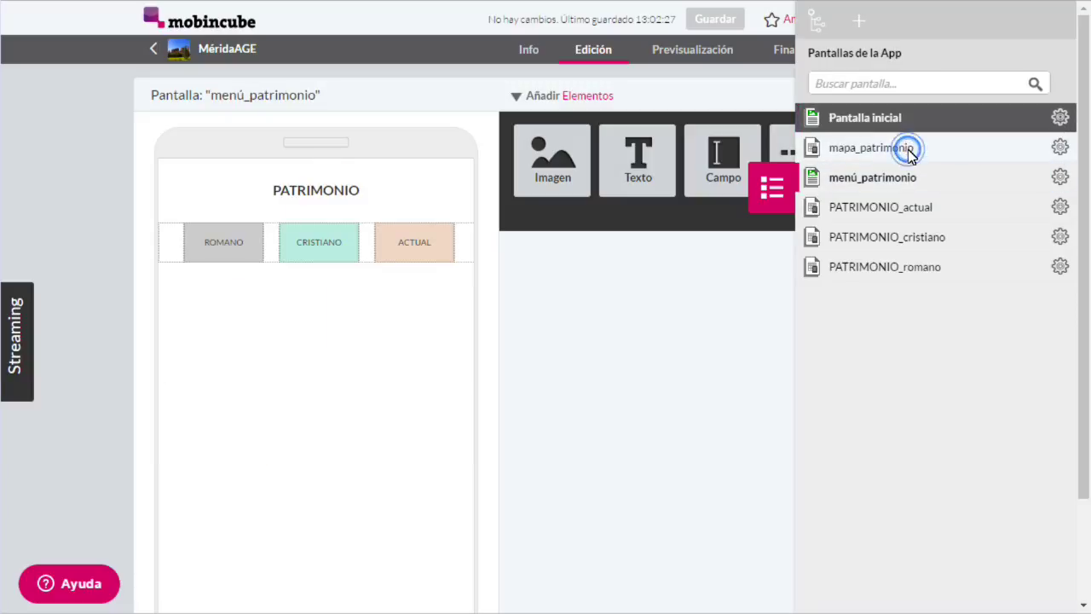
left_click(254, 252)
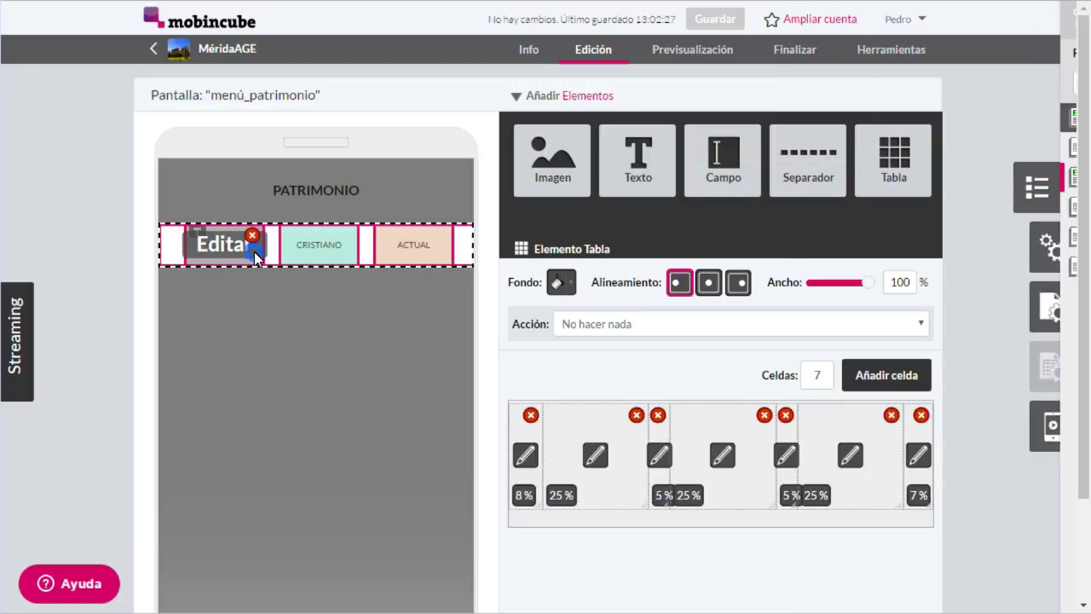
left_click(588, 458)
scroll(665, 480, "down", 1)
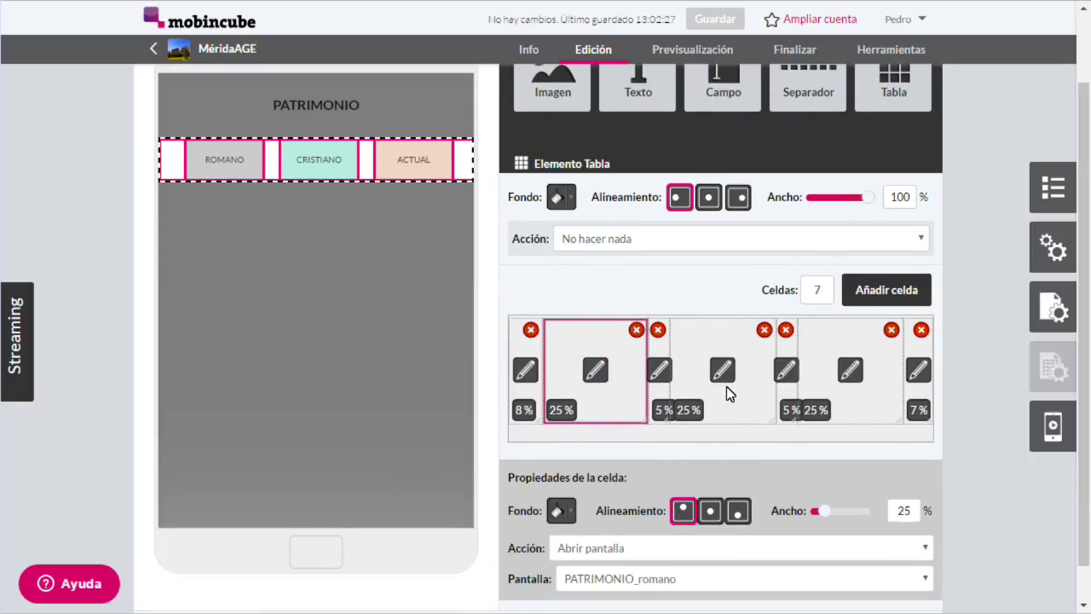
left_click(724, 375)
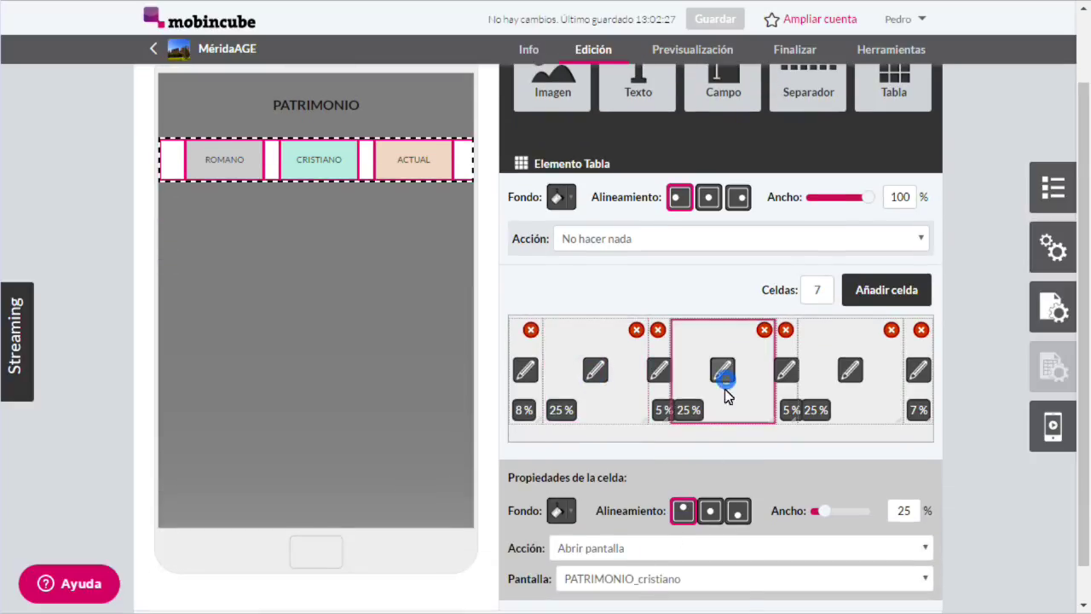
left_click(838, 372)
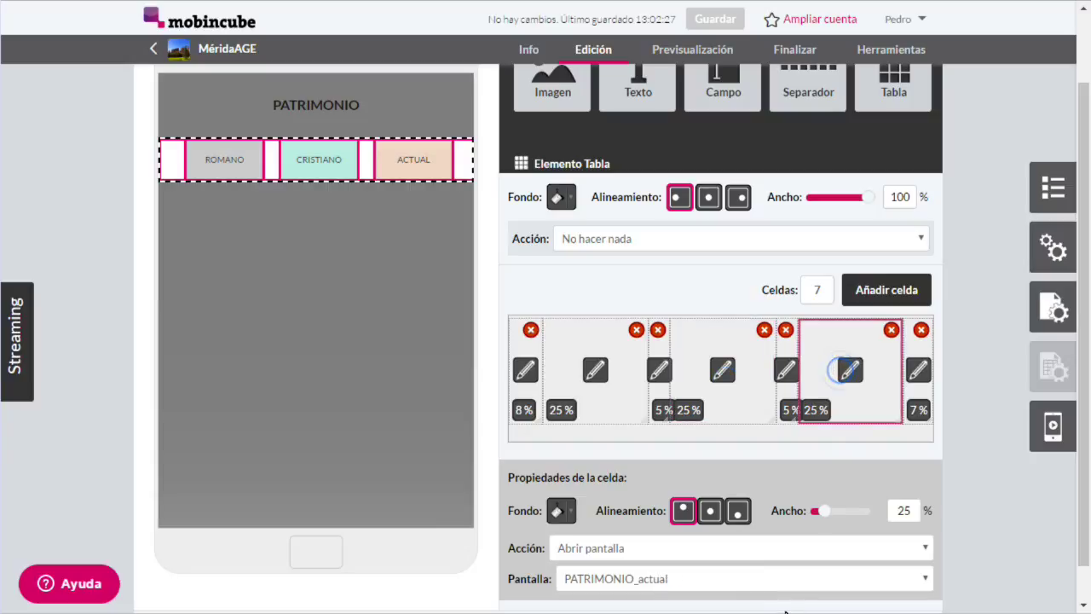
Step: Open mapa_patrimonio to review its data source, filters and views, and return to Pantalla inicial
left_click(1047, 189)
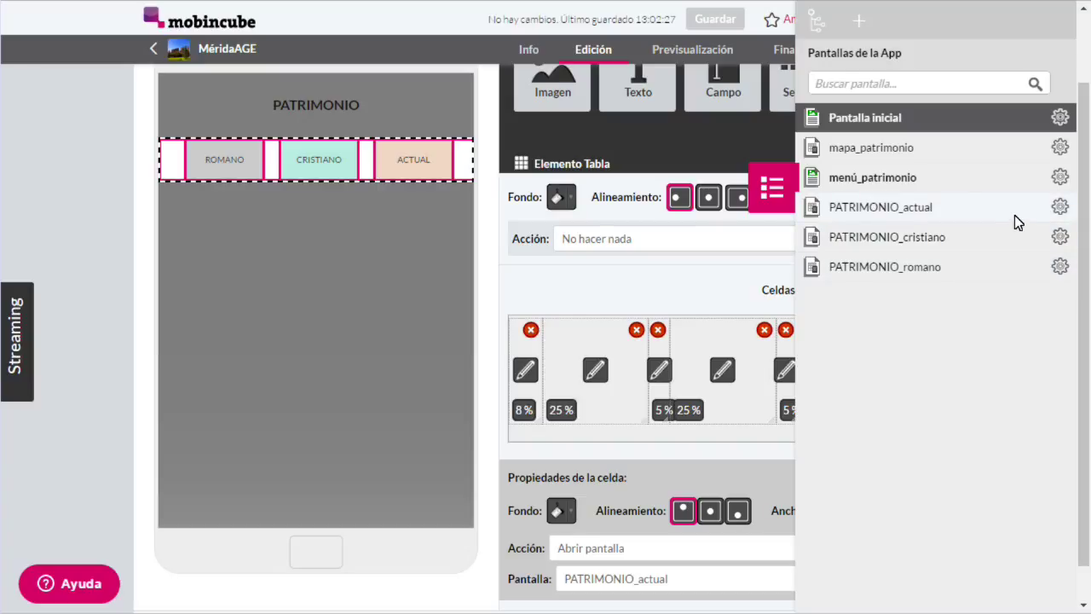
left_click(1060, 148)
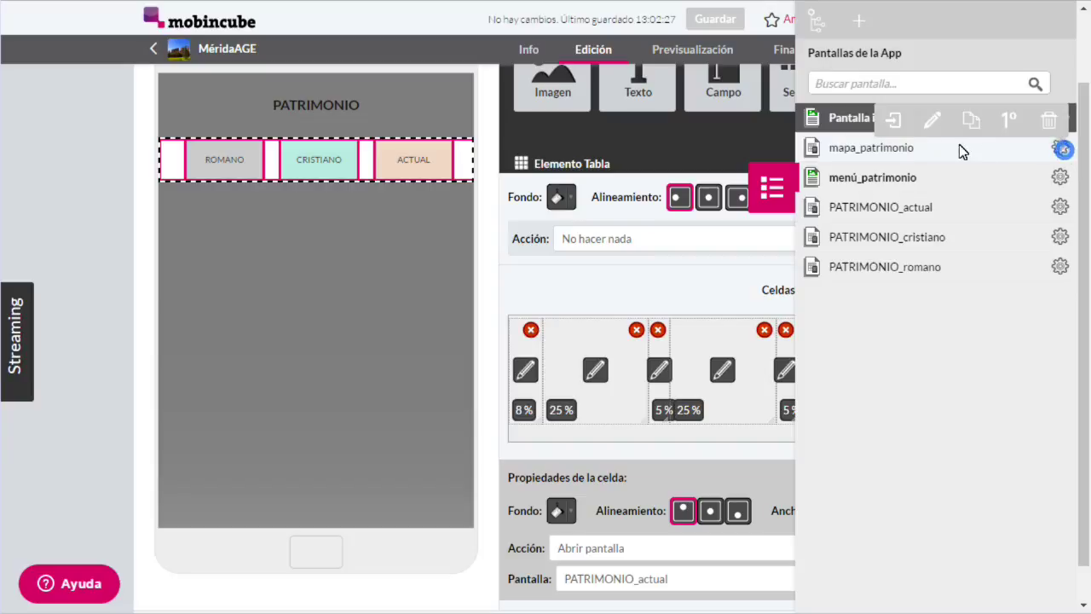
left_click(907, 126)
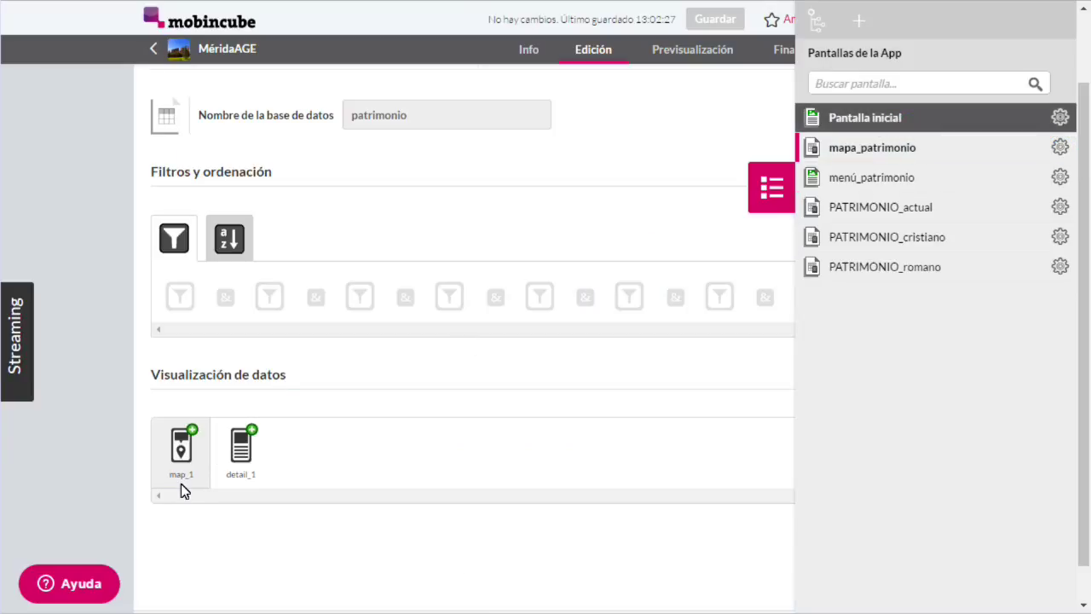
scroll(181, 483, "down", 1)
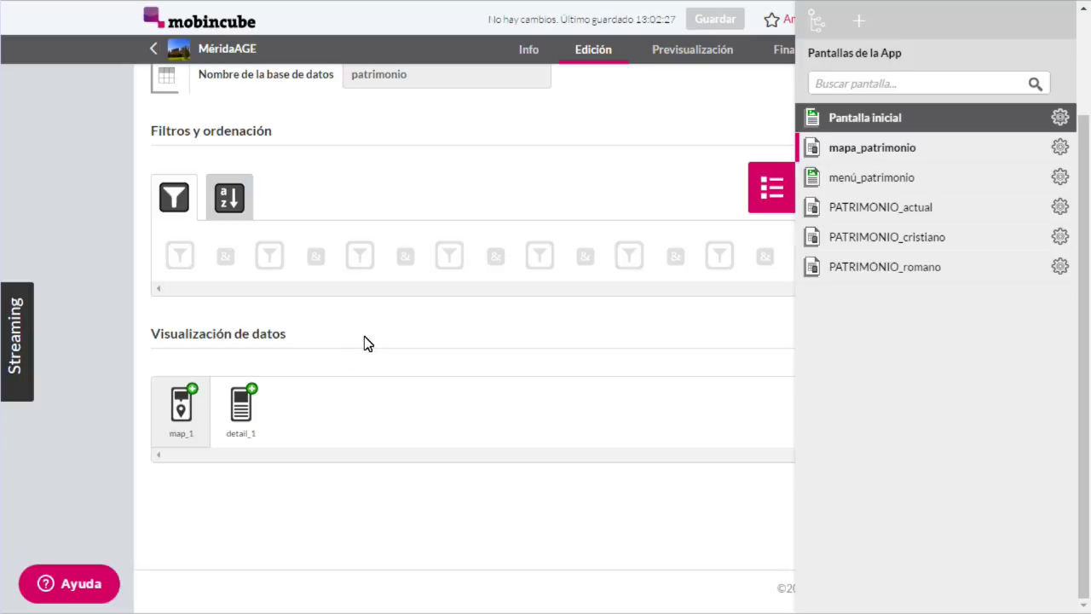
left_click(365, 343)
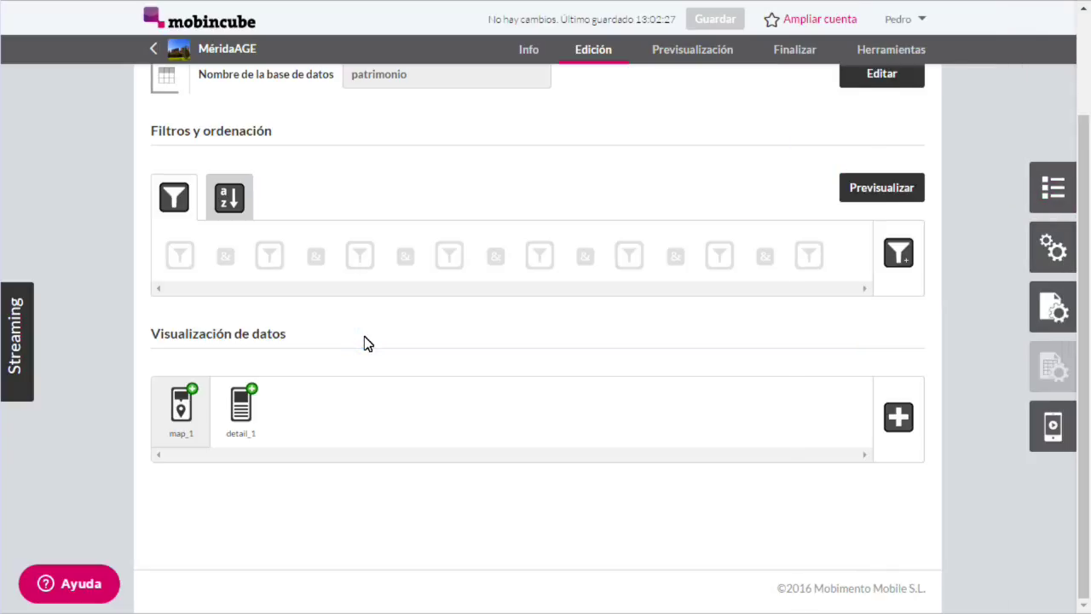
scroll(452, 209, "up", 2)
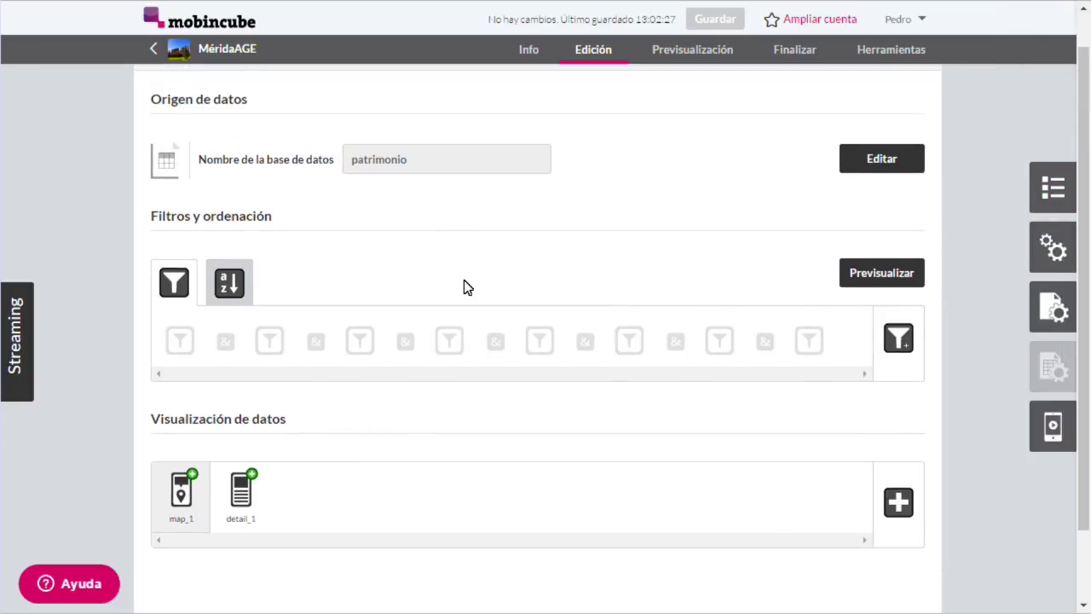
left_click(1050, 187)
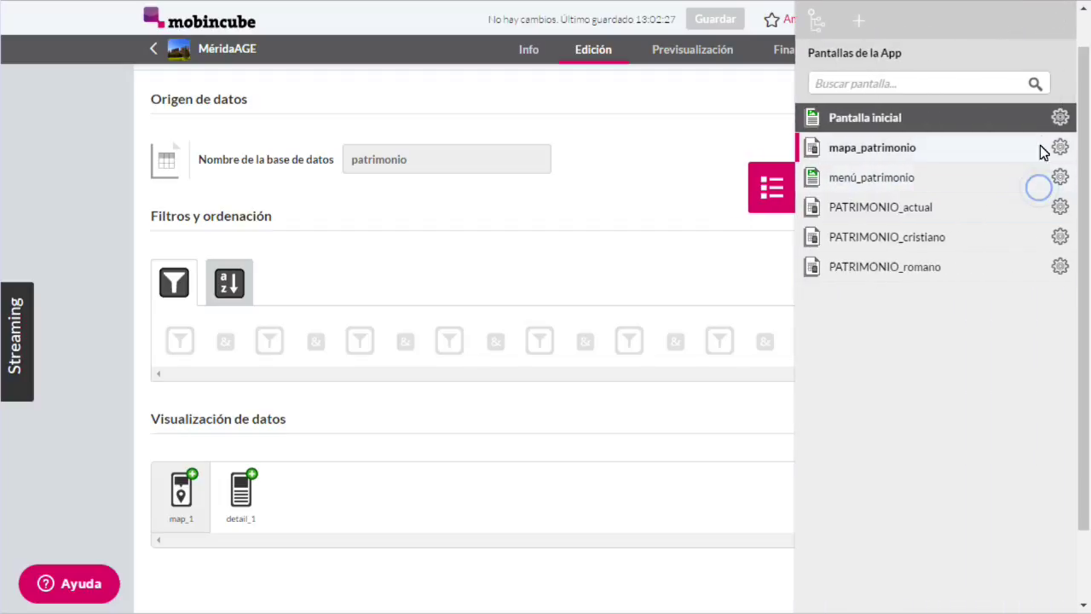
left_click(897, 111)
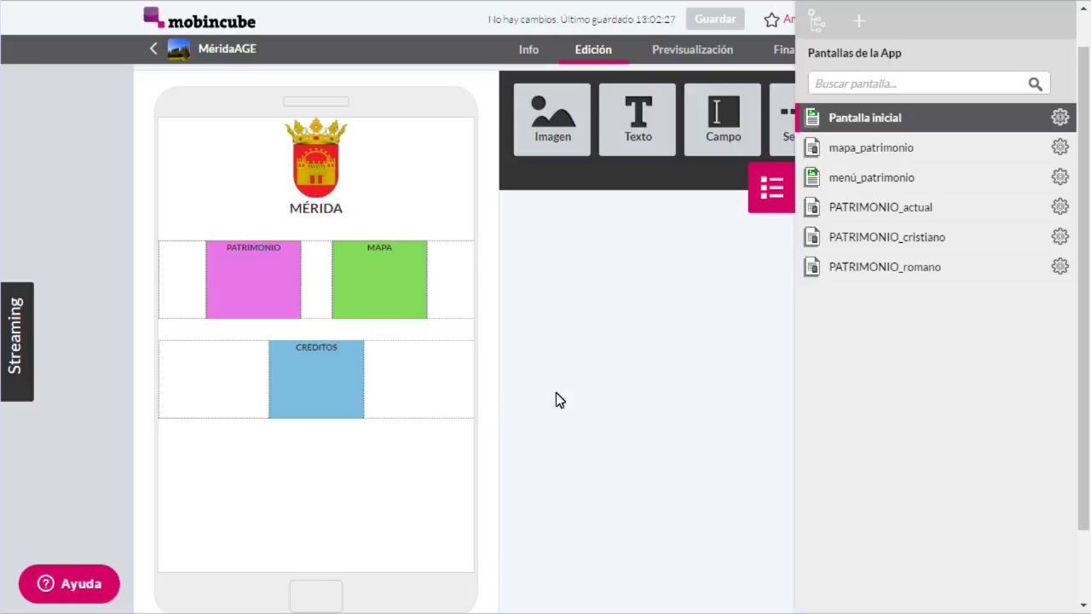
Step: Create a new screen named créditos, open it and set its screen type to Detalle
left_click(858, 25)
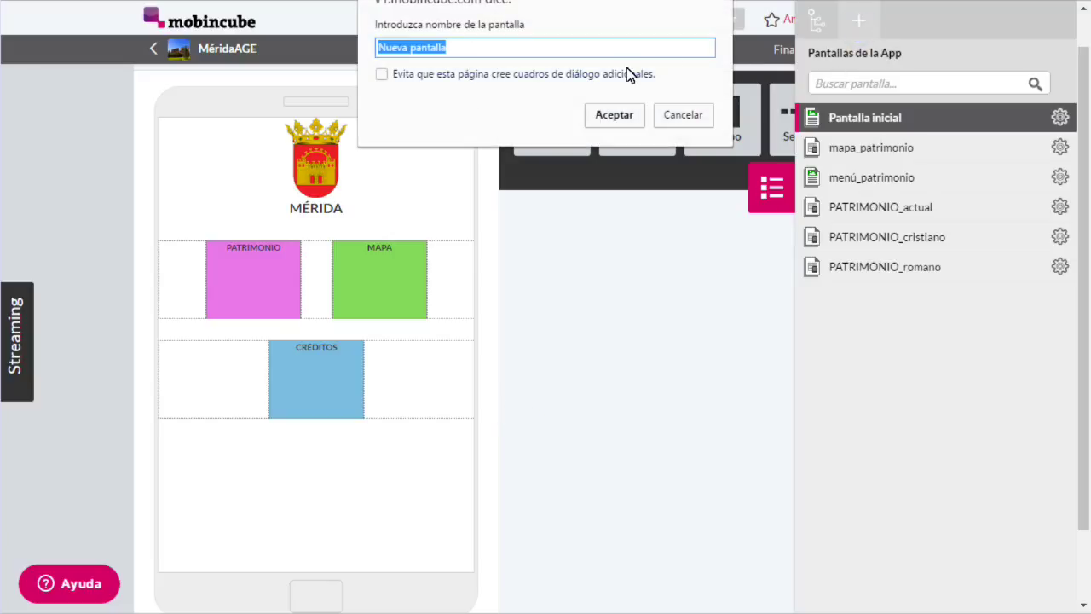
type("créditos")
left_click(627, 114)
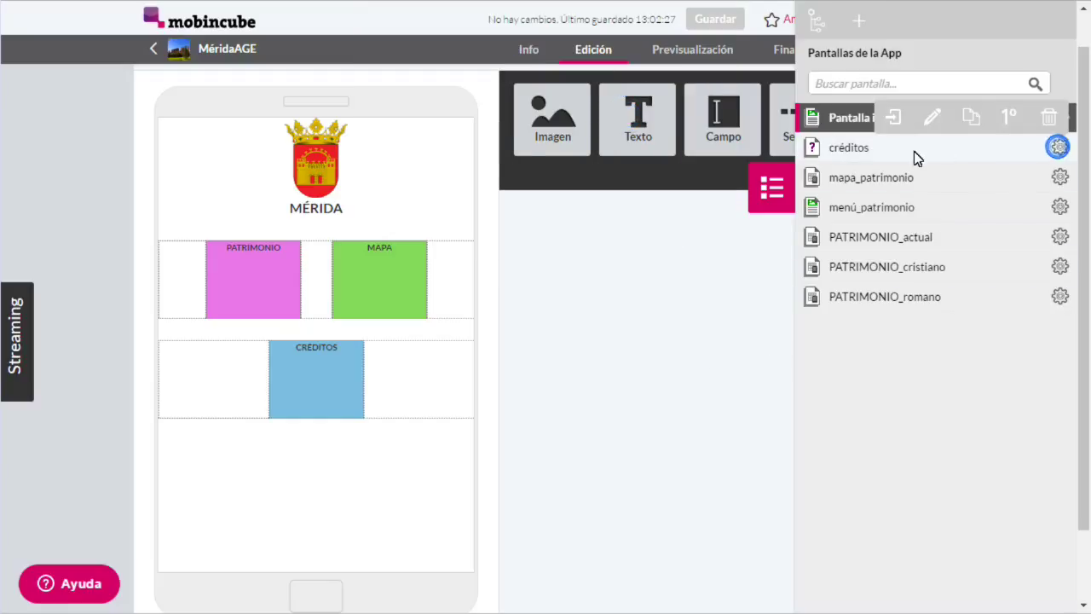
left_click(914, 155)
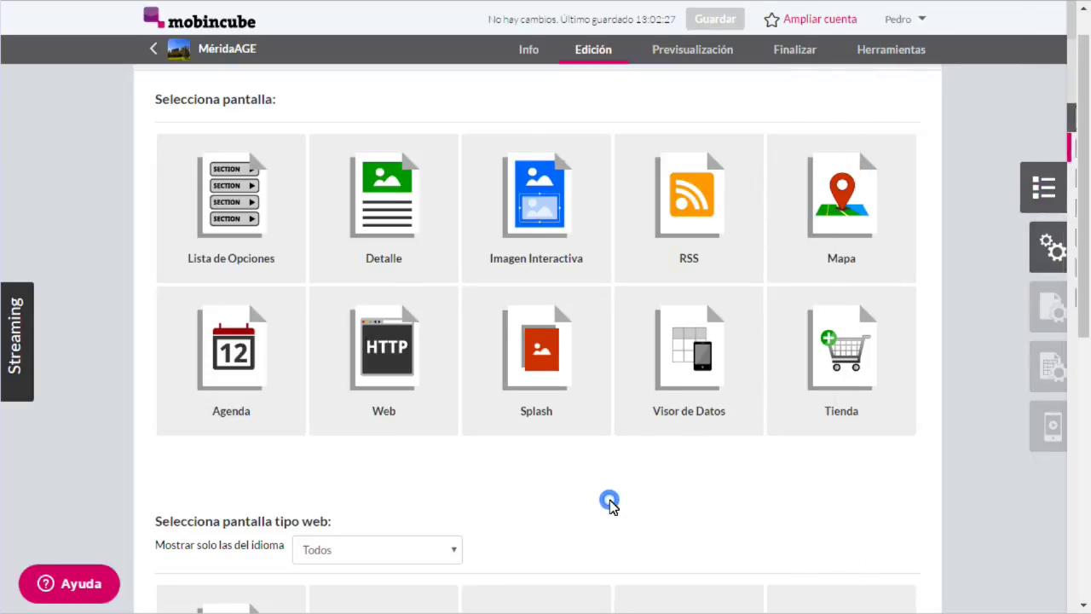
left_click(409, 226)
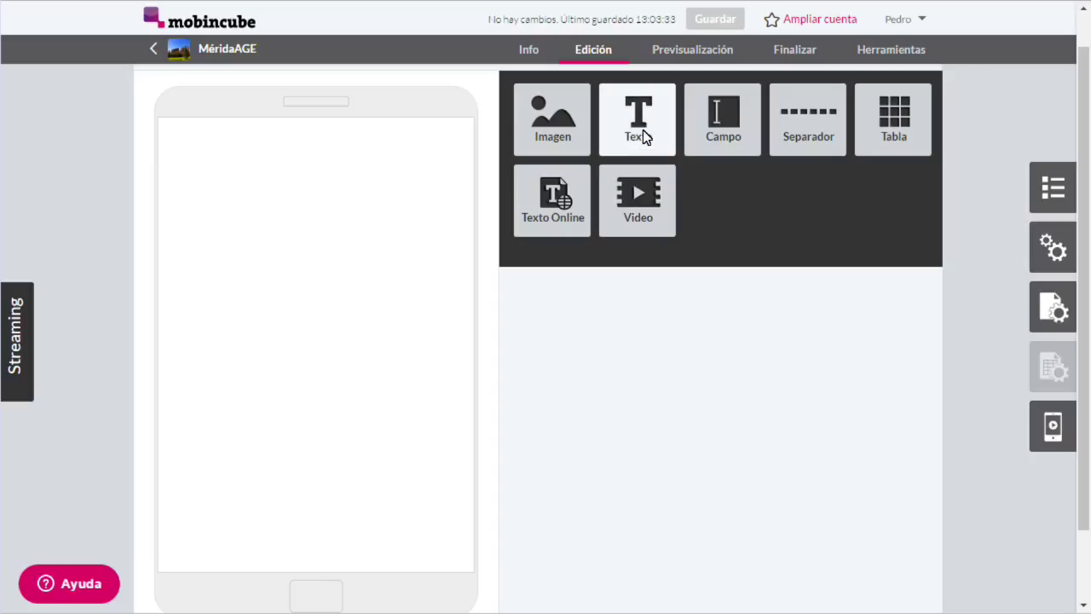
Step: Add a separator at the start of the créditos screen and set its line style to Sin línea
left_click_drag(812, 126, 392, 222)
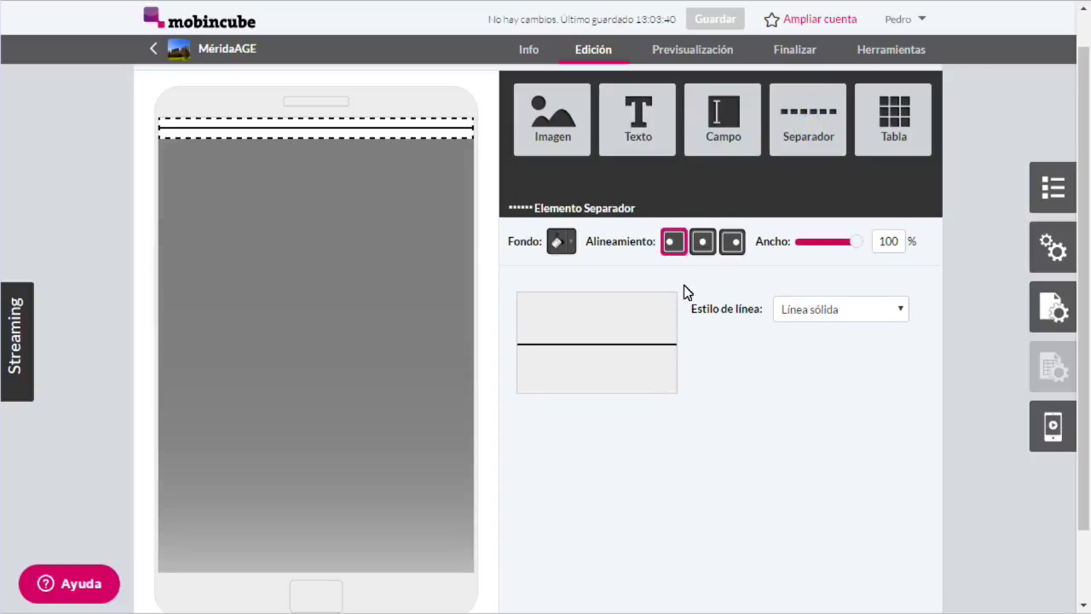
left_click(844, 309)
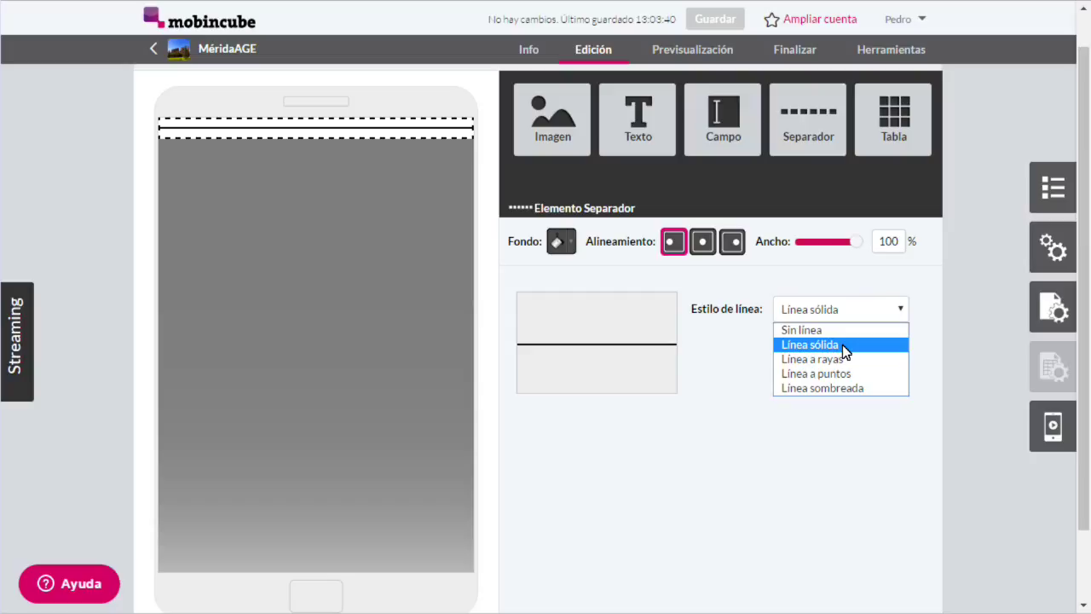
left_click(844, 330)
Step: Add a text element below the separator and start it with "Esta aplicación ha sido creada con motivo del IX curso"
left_click_drag(646, 128, 366, 307)
left_click(585, 479)
type("Estaa plia")
key("BackSpace")
key("BackSpace")
key("BackSpace")
key("BackSpace")
key("BackSpace")
key("BackSpace")
type("a")
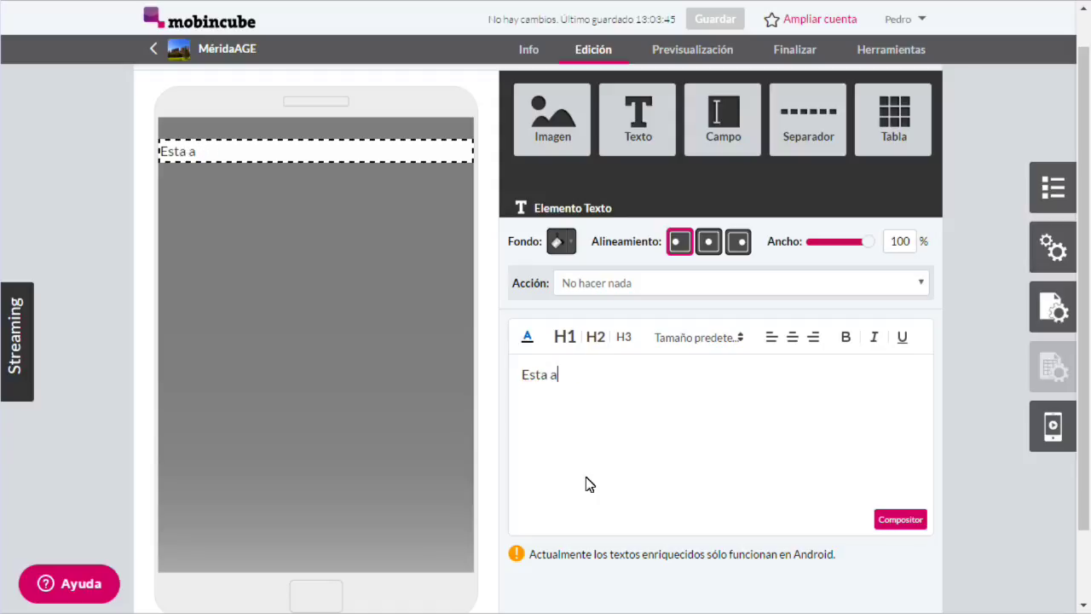
type("plicación ha")
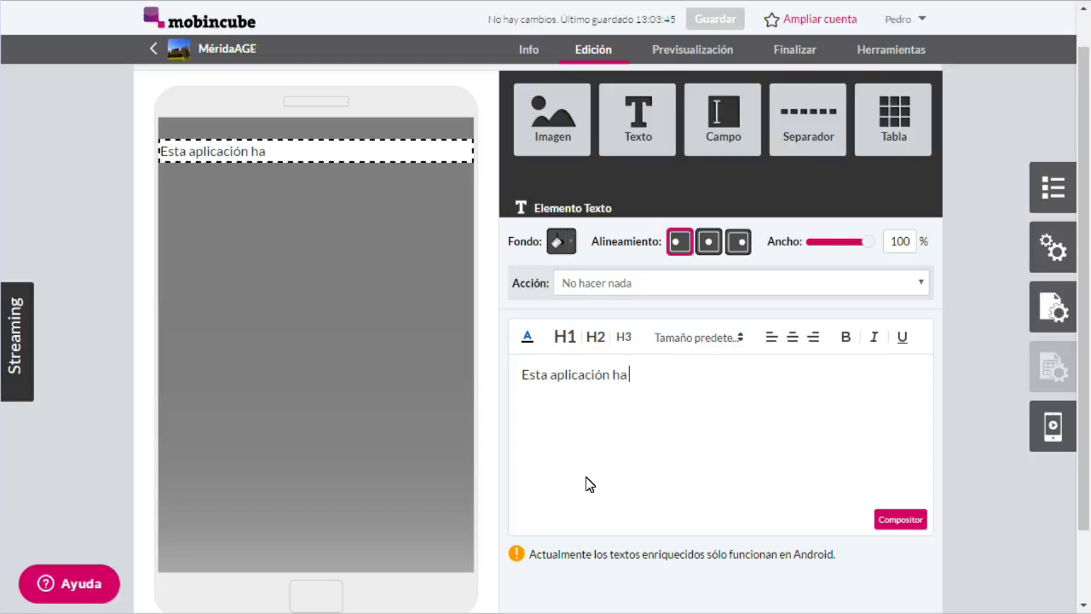
type(" sido creada ")
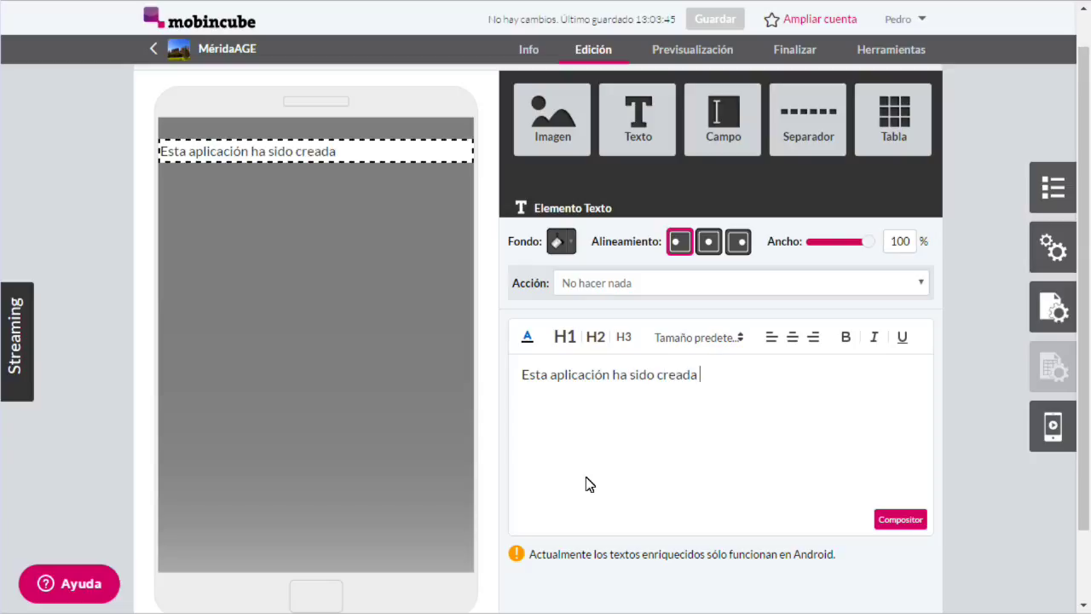
type("con motivo del ")
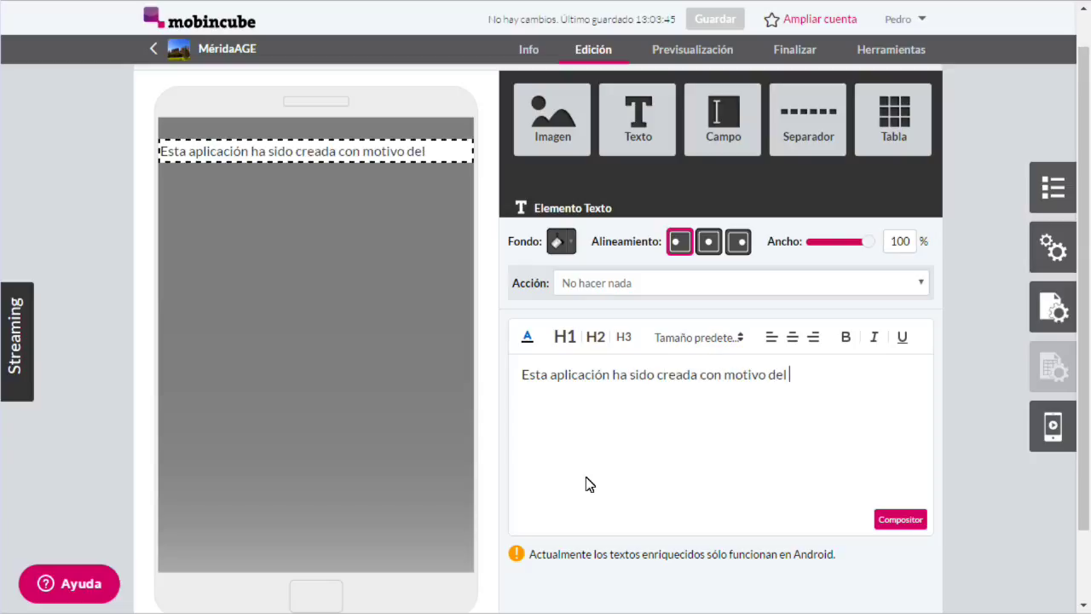
type("IX curso")
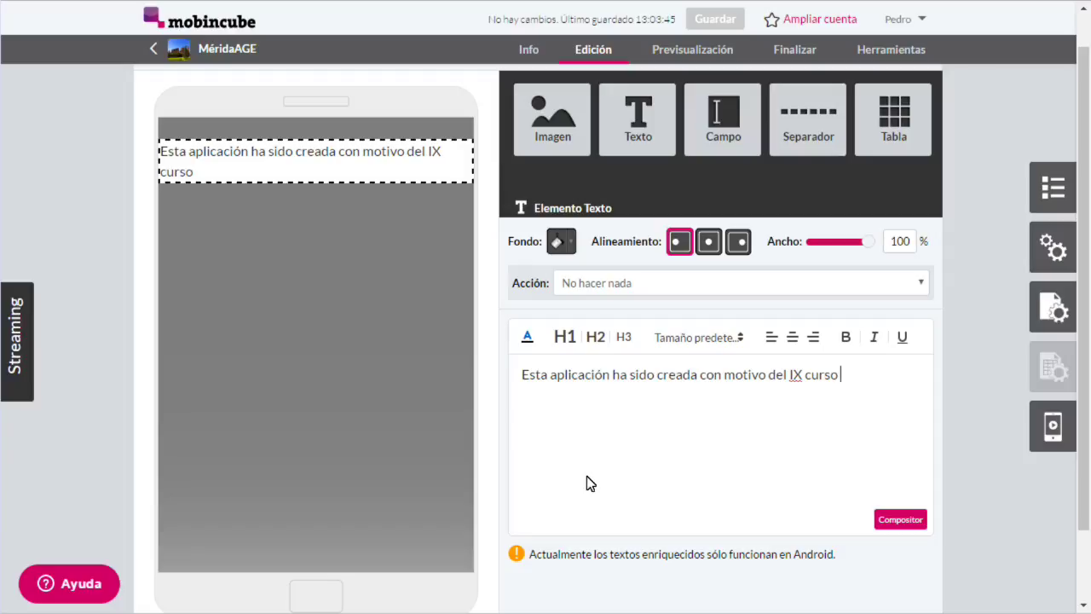
Step: Continue the credits text with "sobre la enseñanza de la Geografía en la educación secundaria."
left_click(924, 409)
left_click(878, 388)
type("sobre la e")
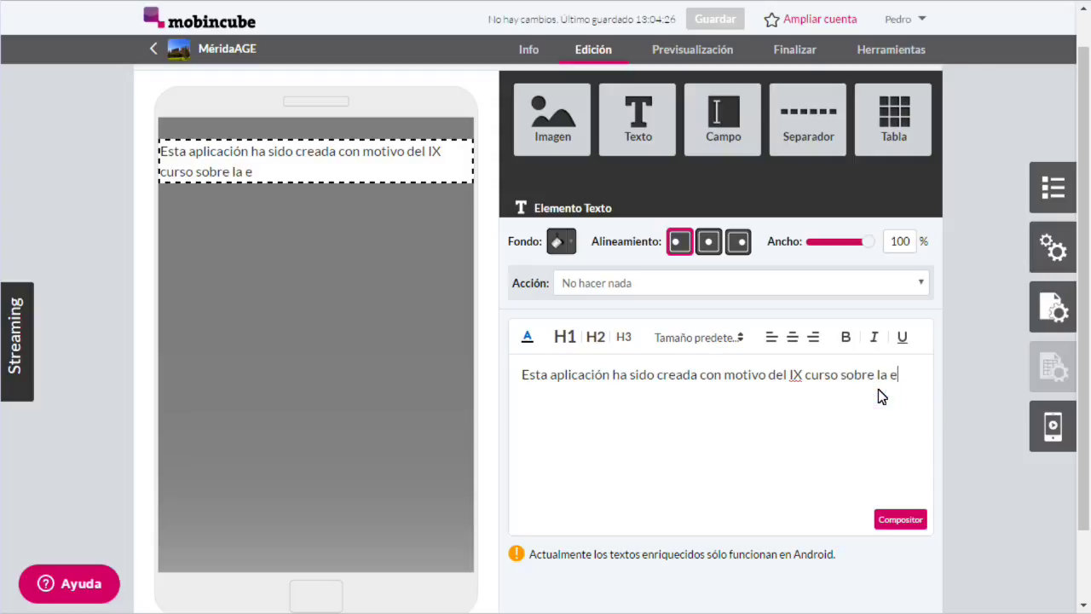
type("nseñanza de l")
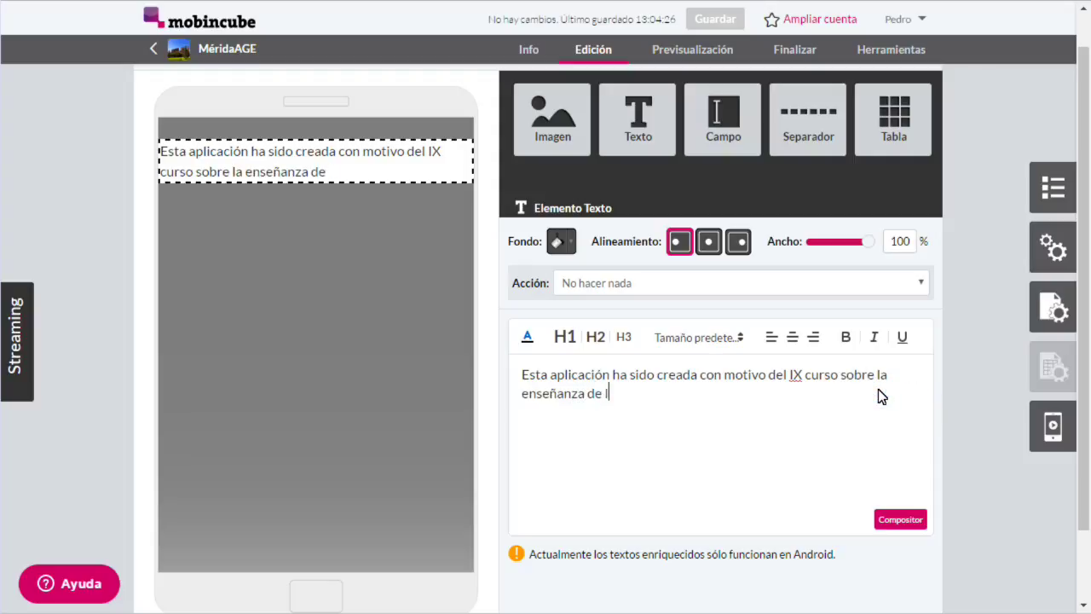
type("a Geografía e")
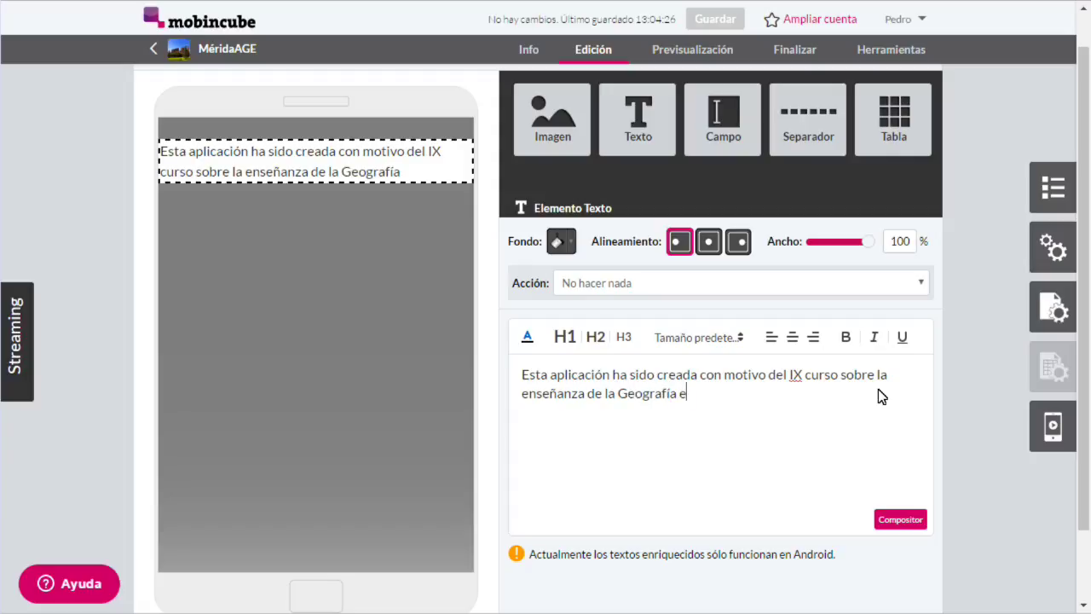
type("n la educación se")
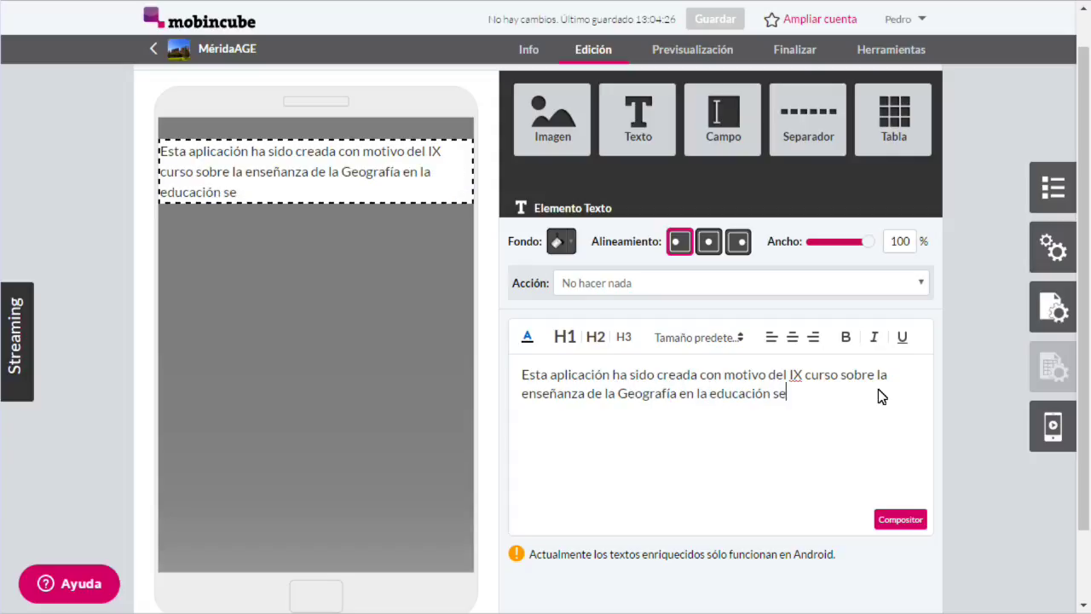
type("cundaria.")
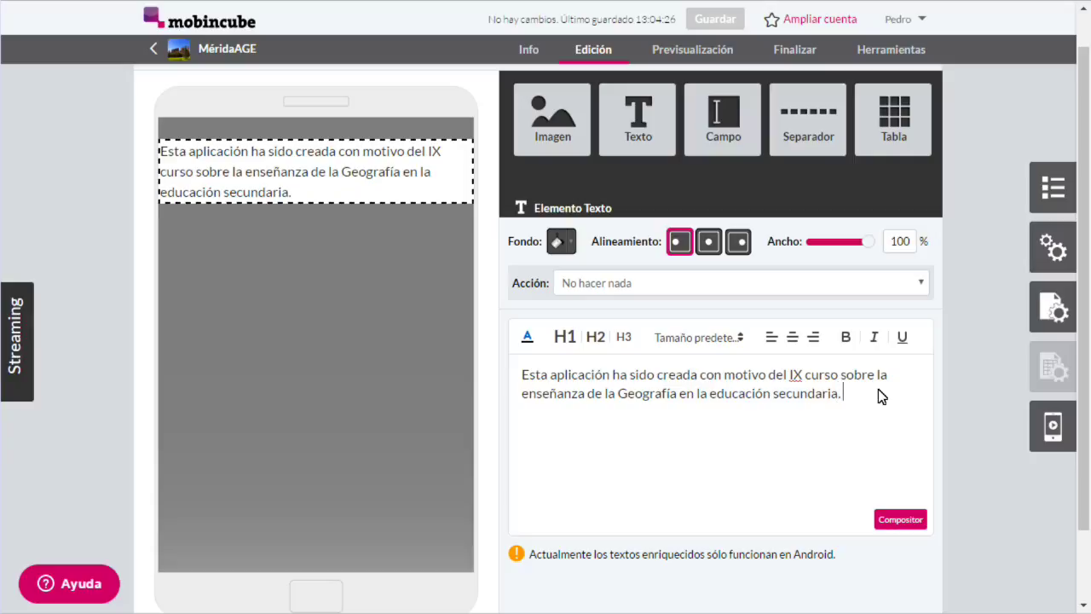
Step: Finish the credits text with "Organizdo por la Asociación de Geógrafos Españoles." and deselect the text element
type(" Organizdo")
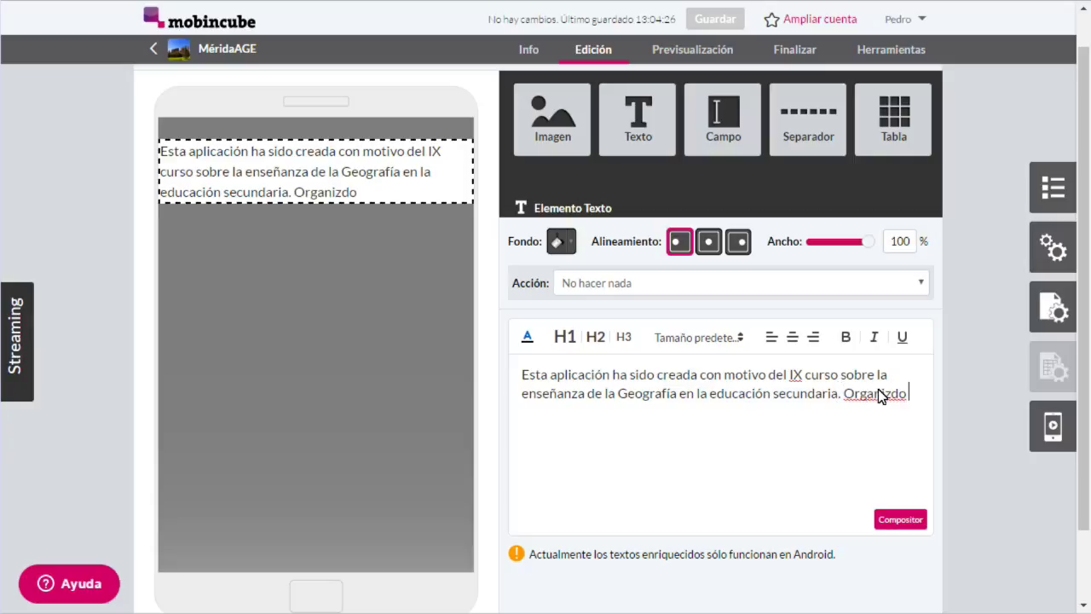
type(" por la Asociaci")
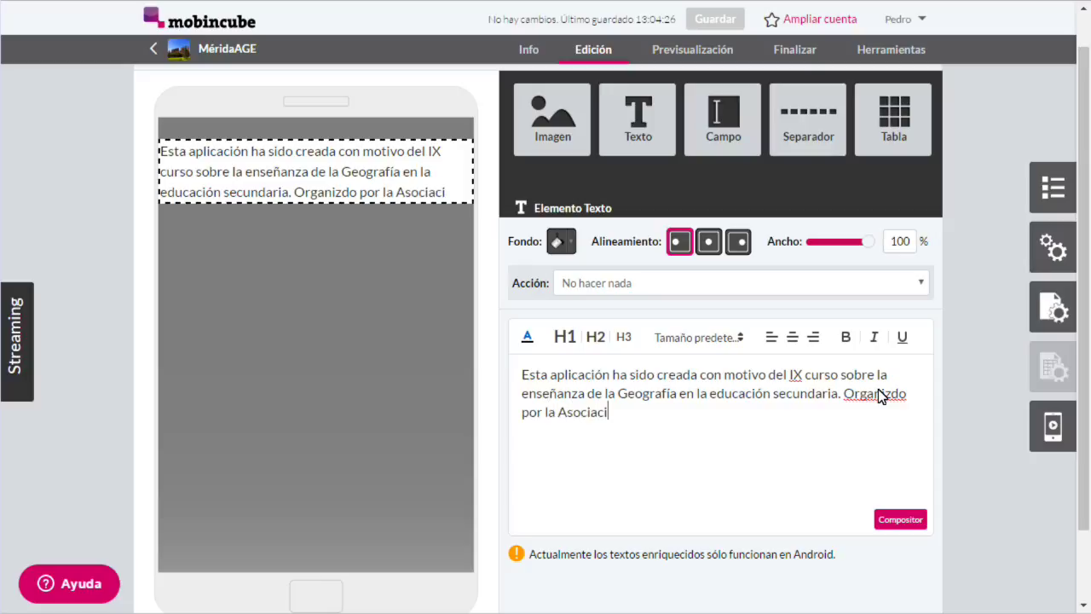
type("ón de Geógraf")
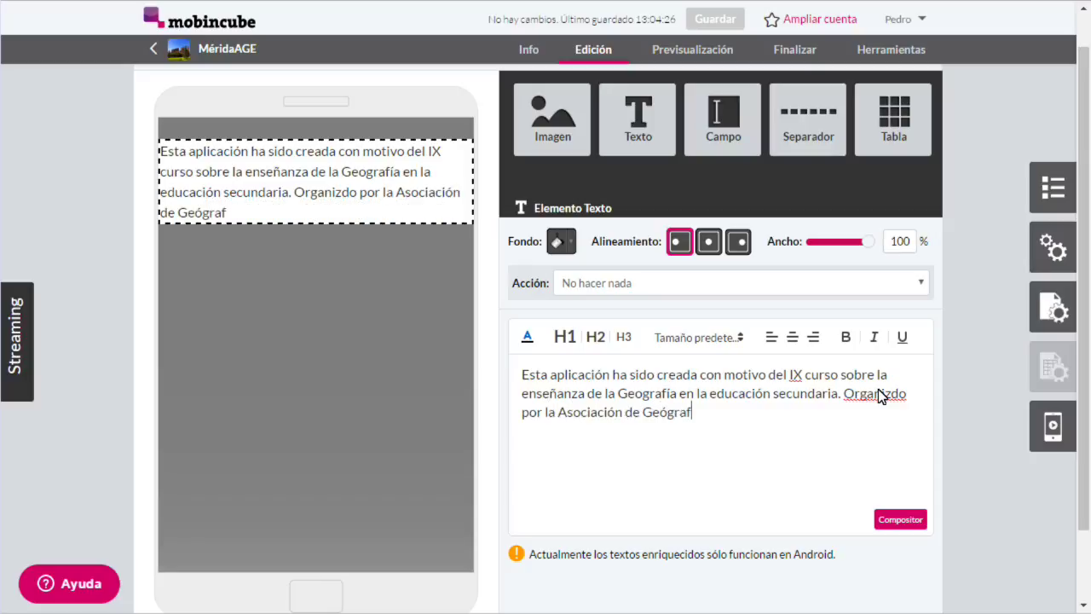
type("os Espa")
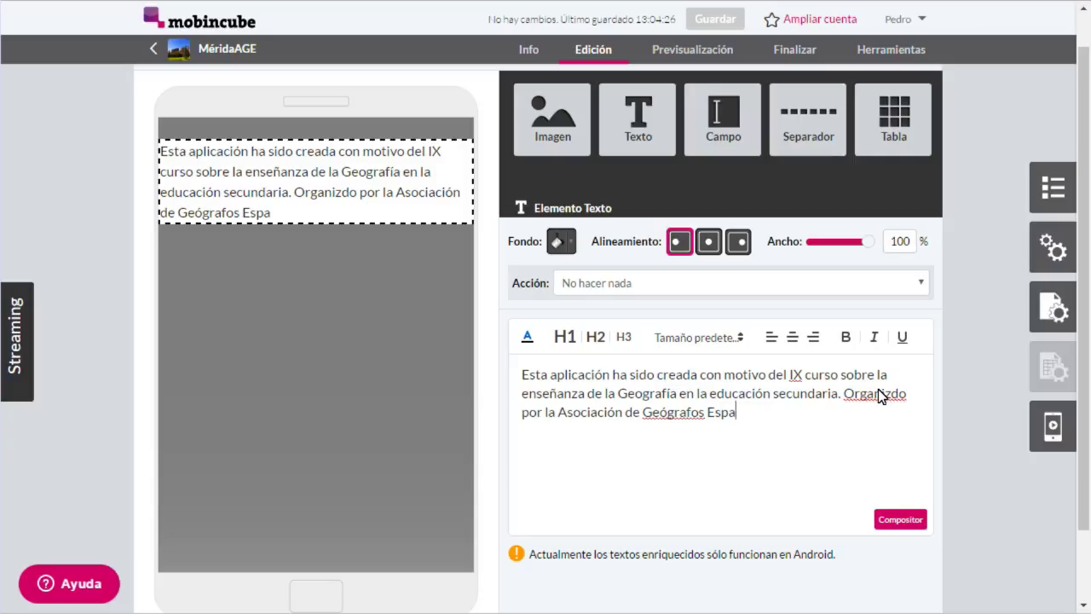
type("ñoles.")
left_click(495, 347)
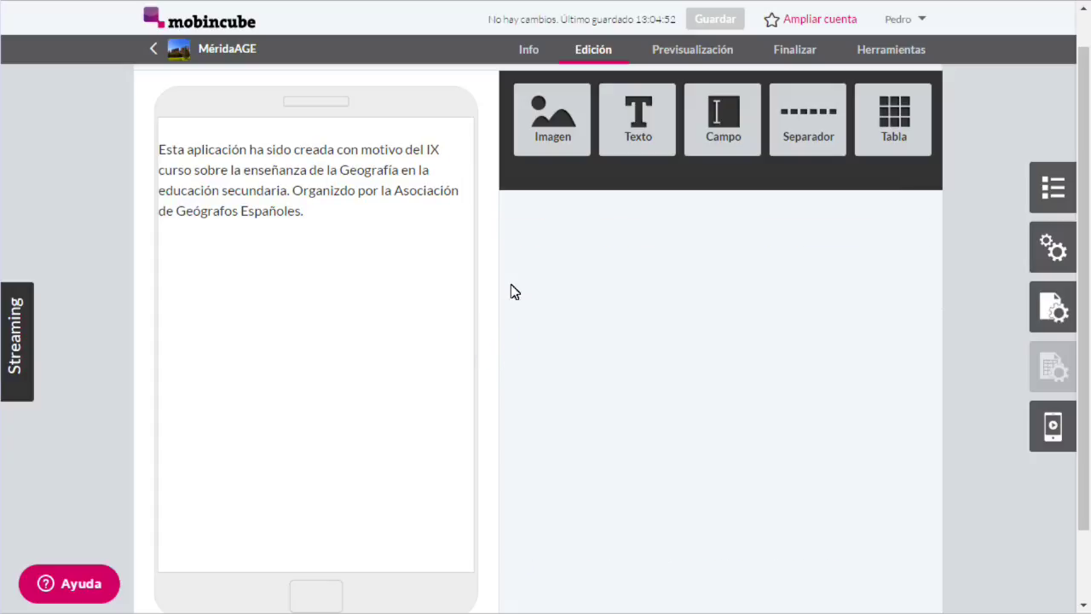
Step: Add a second separator below the credits text, set its line style to Sin línea and deselect it
left_click_drag(796, 124, 404, 306)
left_click(779, 311)
left_click(787, 330)
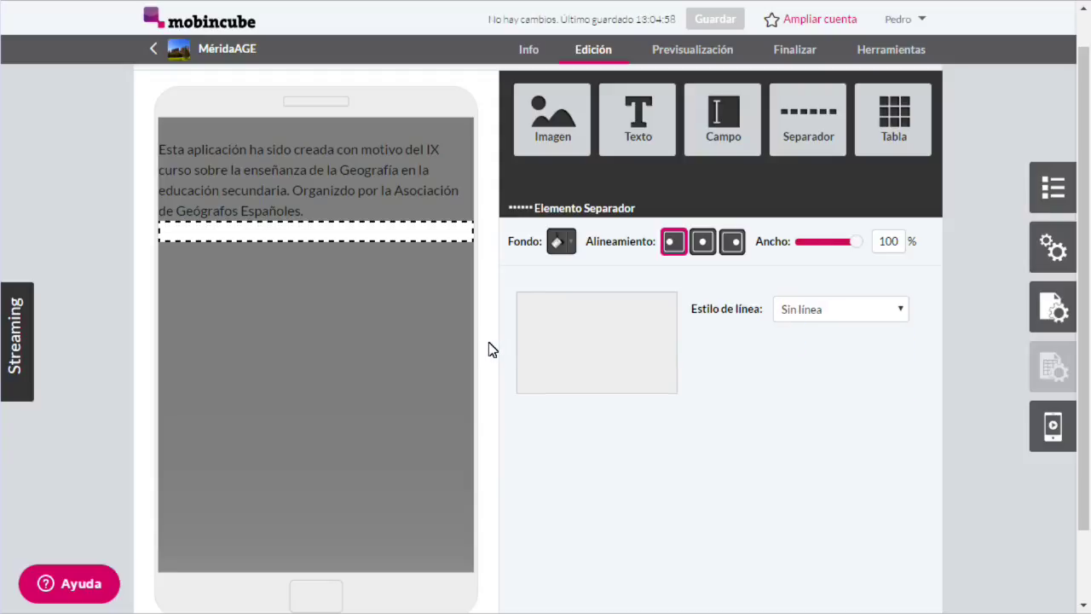
left_click(489, 350)
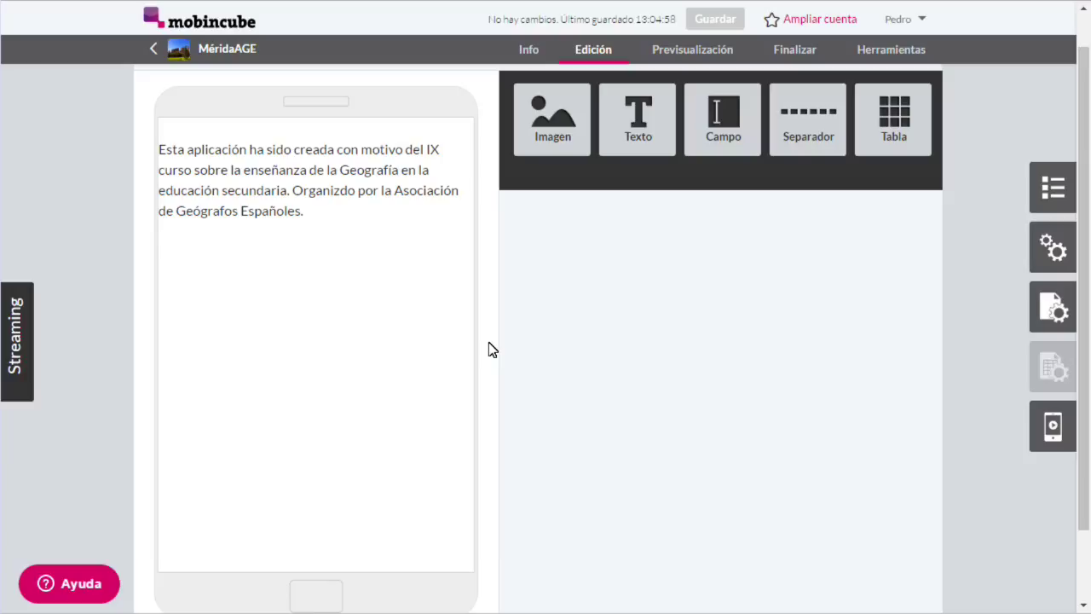
Step: Add an image element below the second separator, and open the workshop website's Recursos gráficos page in the browser
left_click_drag(539, 144, 354, 342)
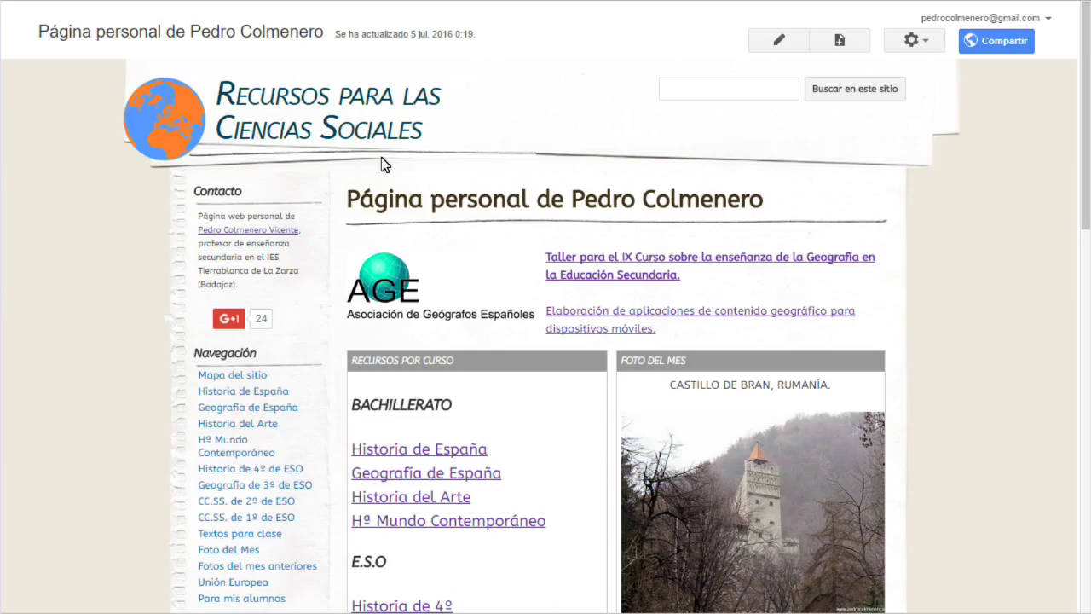
left_click(580, 266)
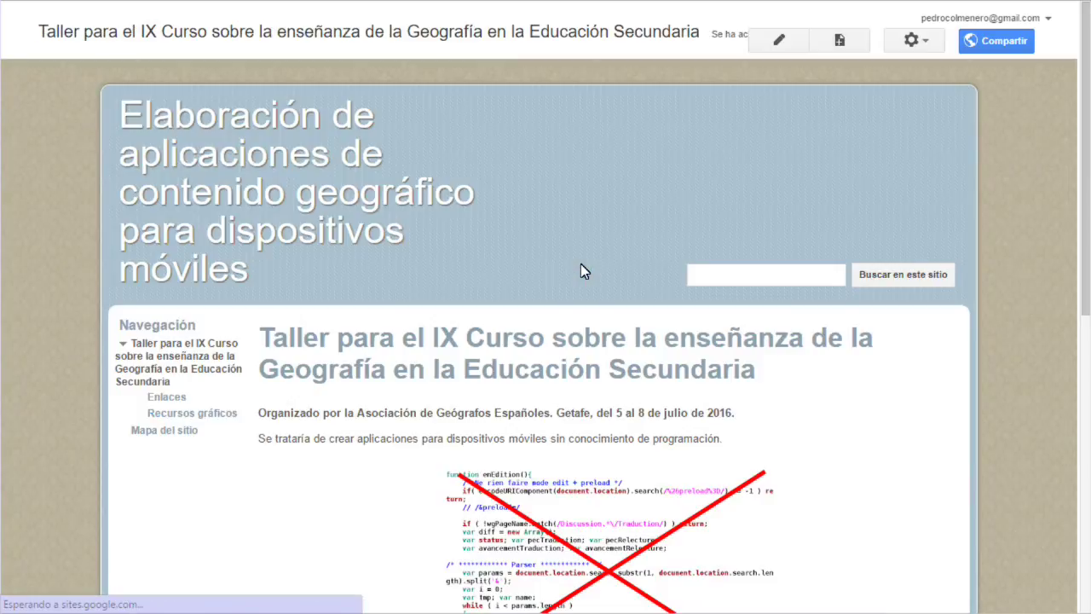
scroll(439, 271, "down", 3)
scroll(401, 292, "down", 3)
scroll(401, 293, "up", 3)
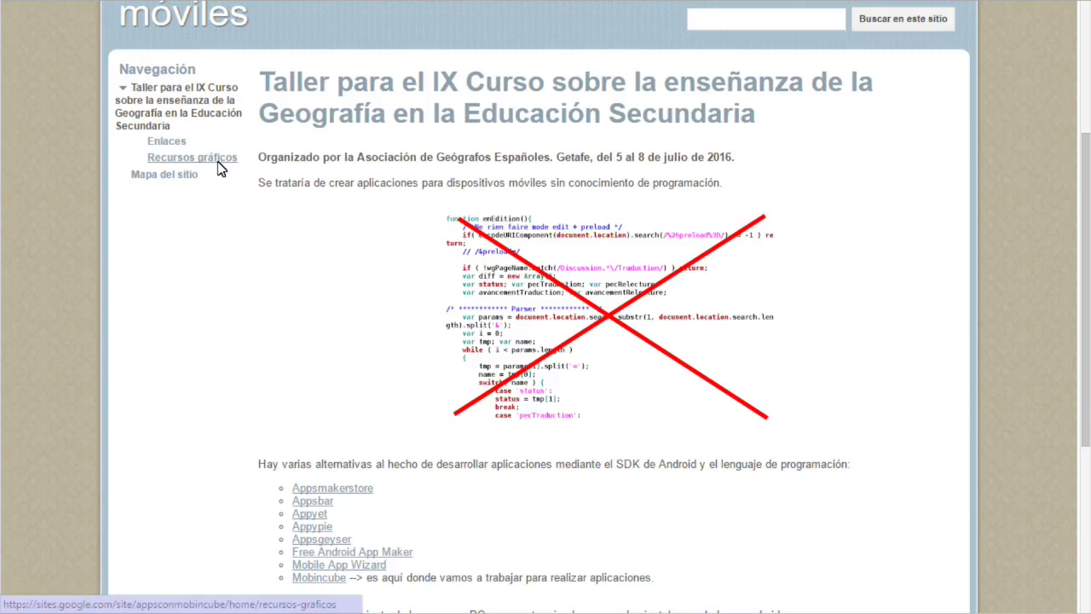
left_click(220, 158)
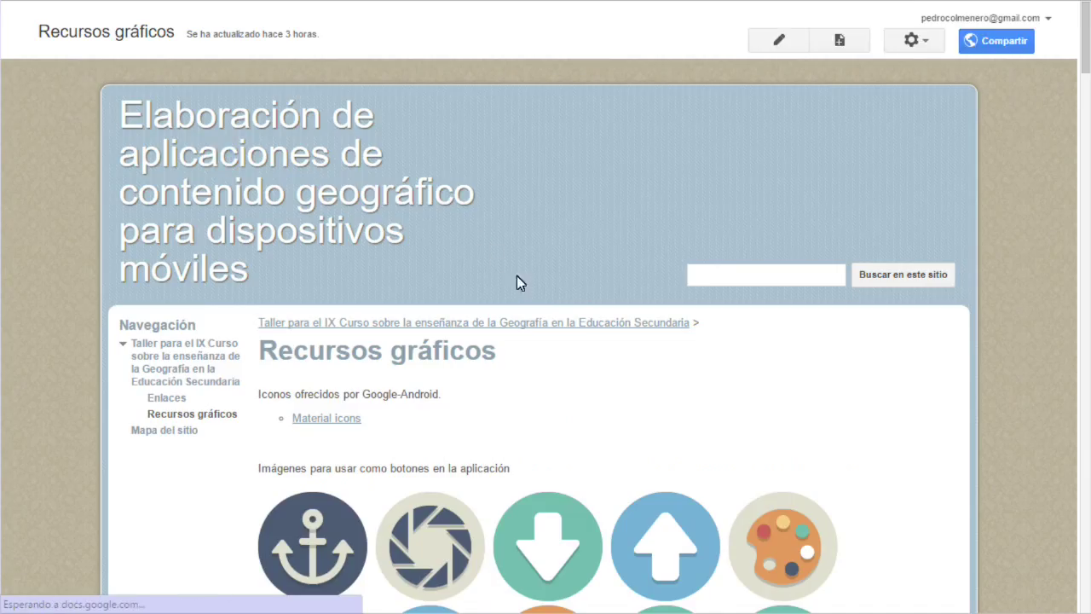
Step: Find the green location pin icon among the button images and copy its image address
scroll(550, 304, "down", 3)
scroll(551, 307, "down", 9)
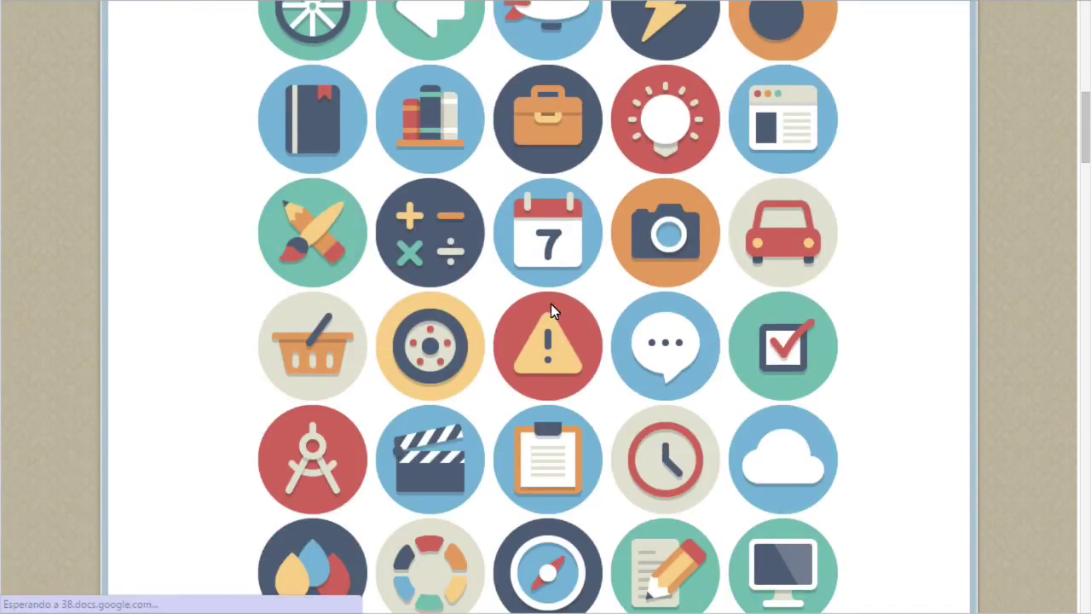
scroll(551, 307, "down", 6)
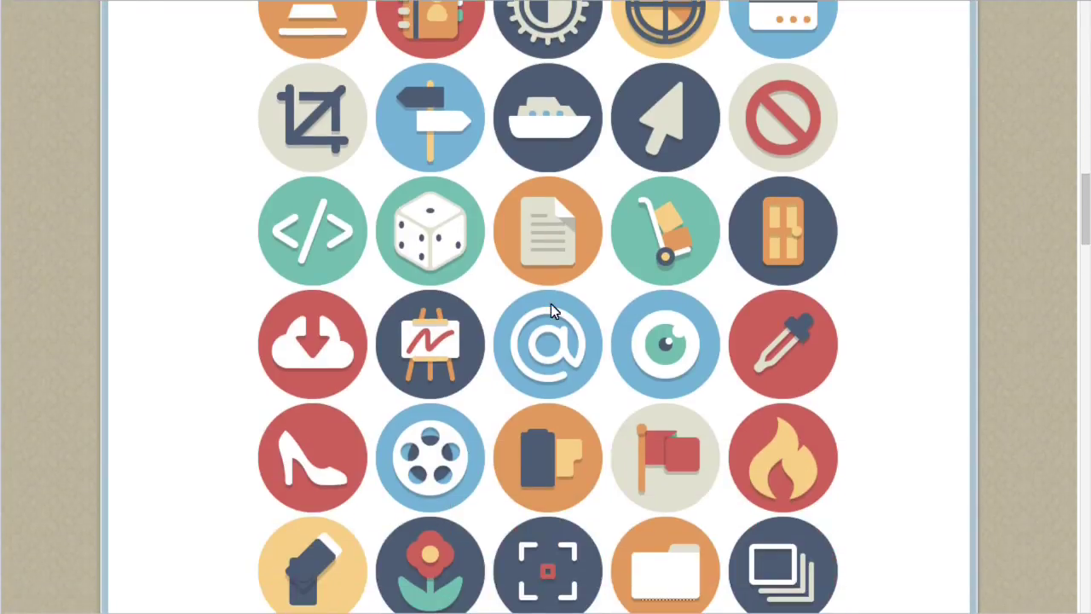
scroll(551, 308, "down", 3)
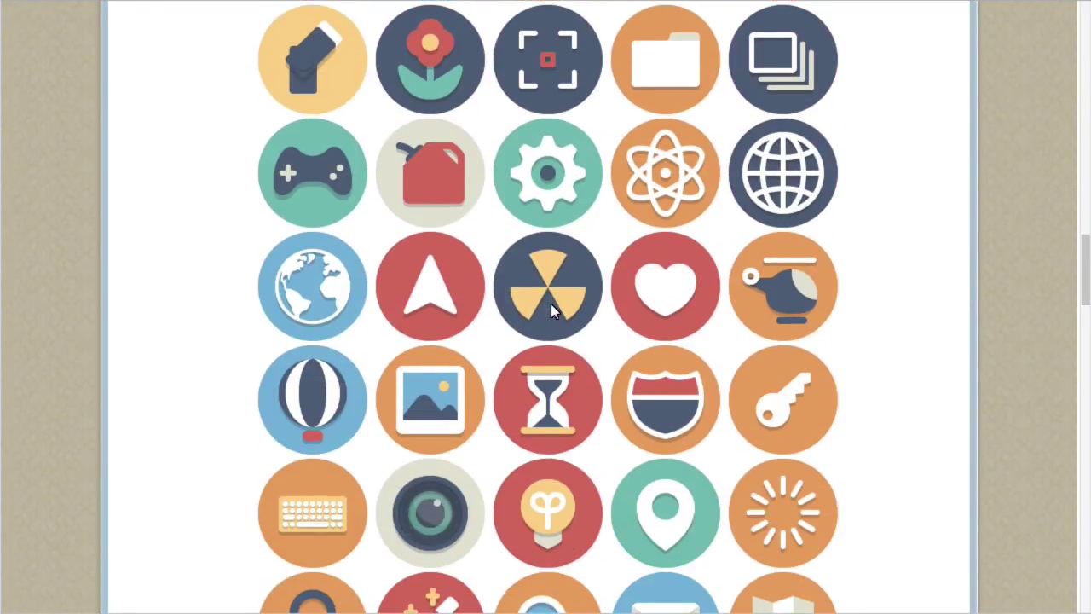
scroll(551, 309, "down", 4)
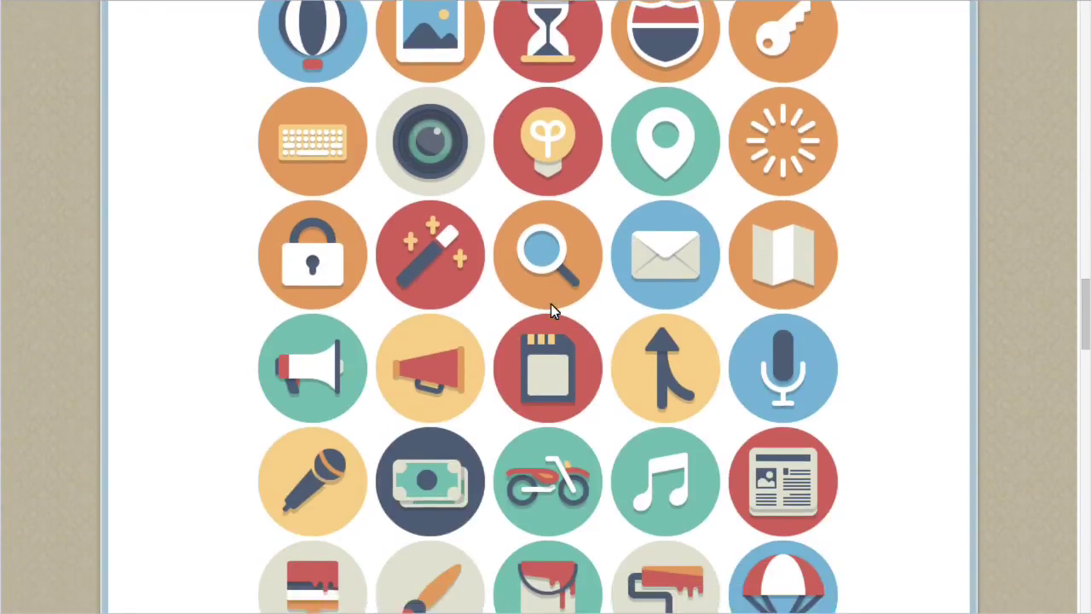
right_click(668, 114)
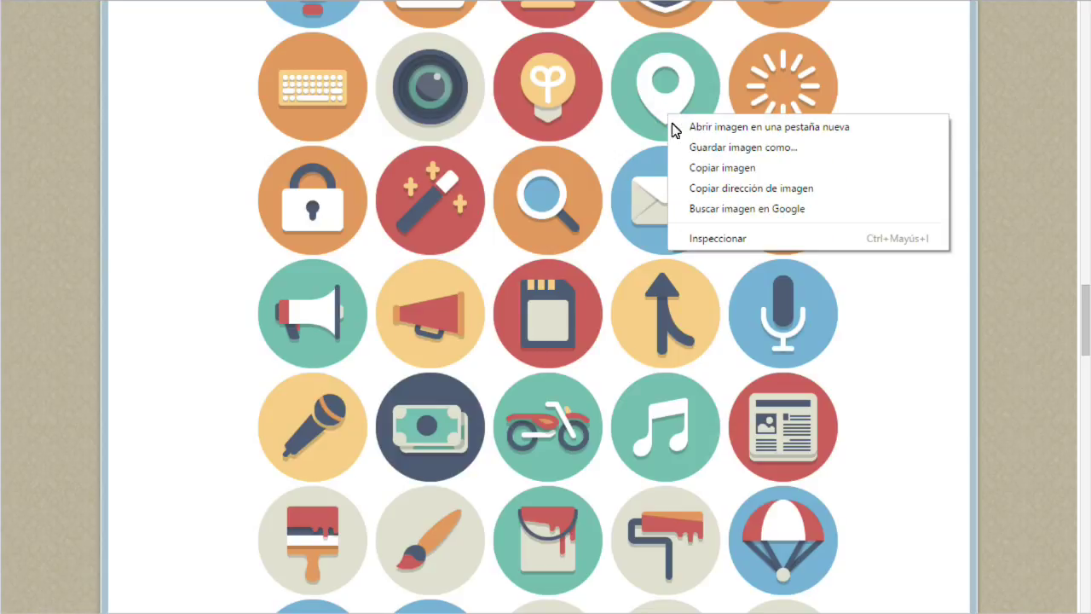
left_click(701, 193)
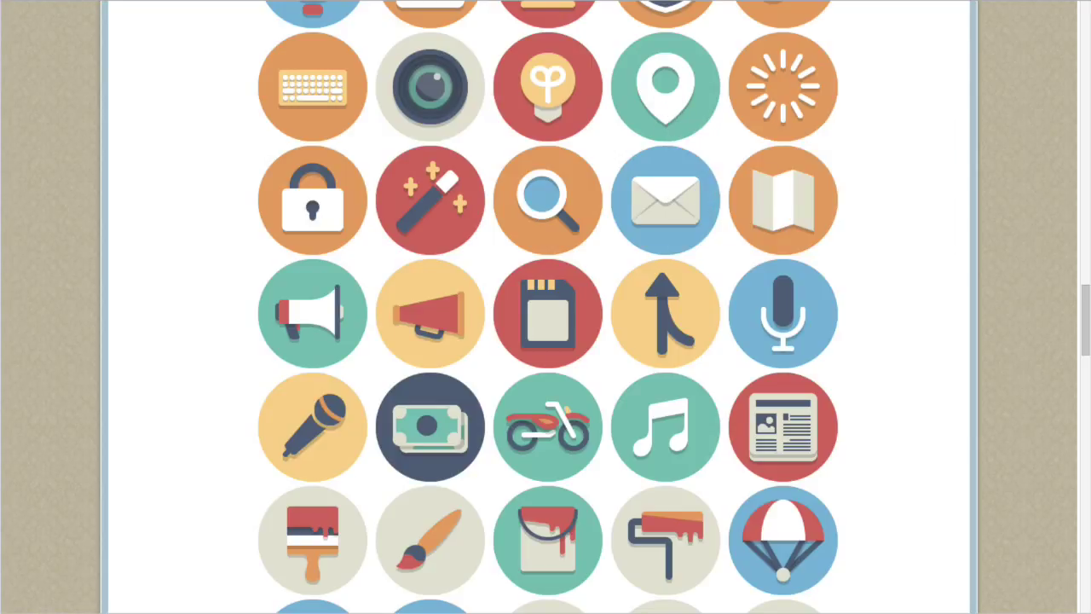
Step: Switch back to Mobincube and add the copied icon address to the image element's resource library as an online URL resource
left_click(277, 0)
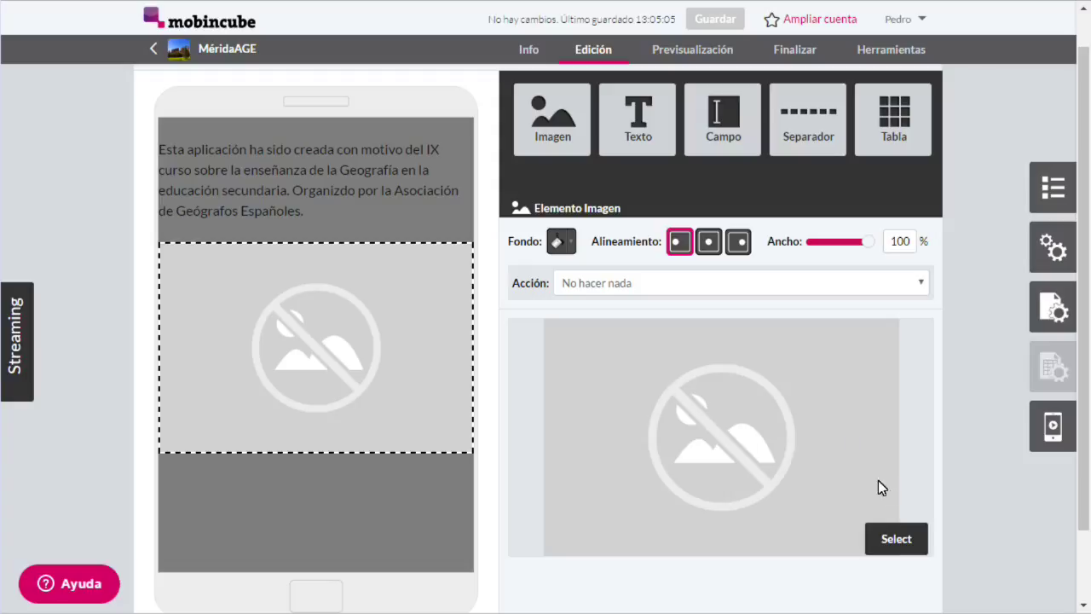
left_click(896, 545)
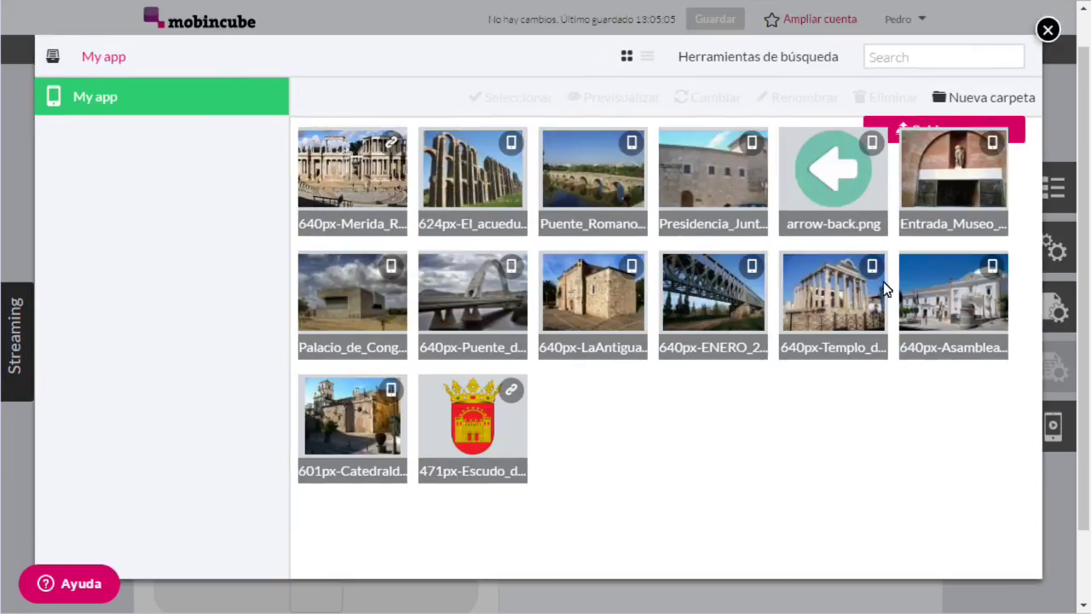
left_click(1019, 123)
left_click(515, 275)
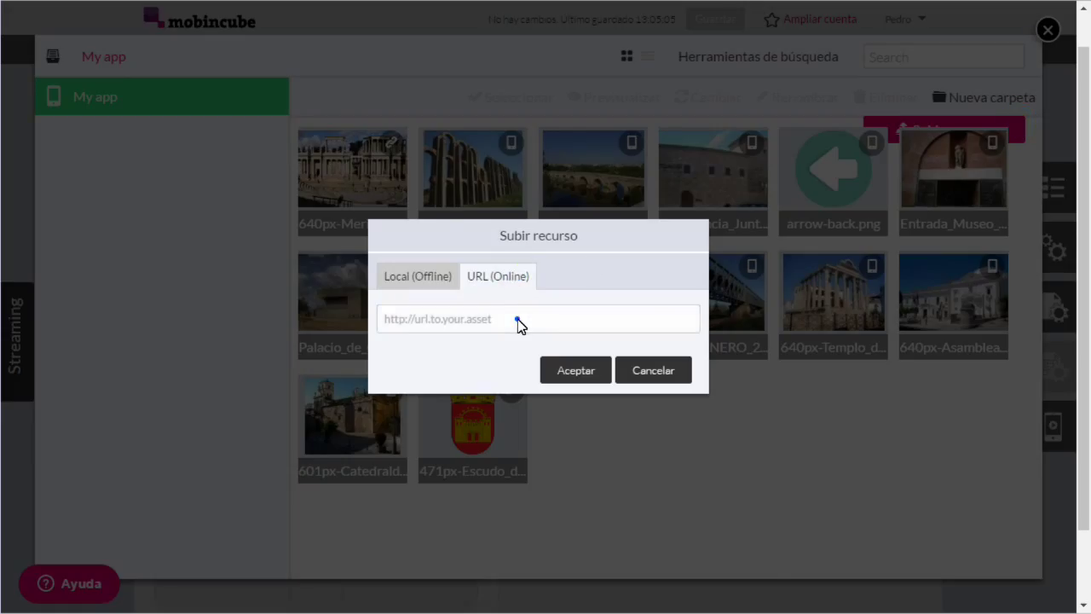
right_click(517, 316)
left_click(540, 418)
left_click(576, 366)
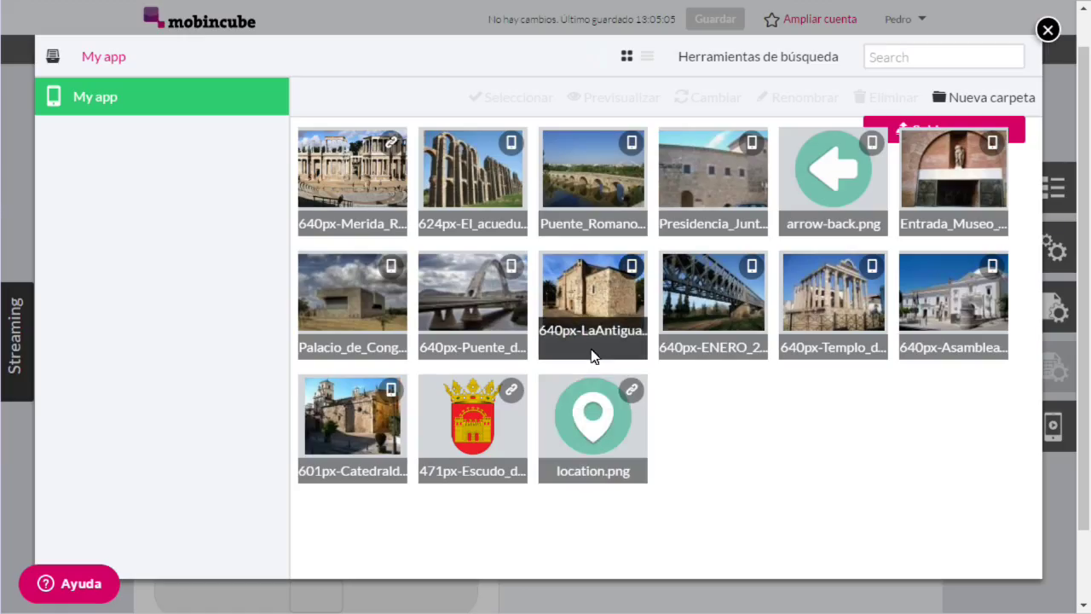
Step: Use location.png as the image element's picture and set its width to 20%
double_click(558, 465)
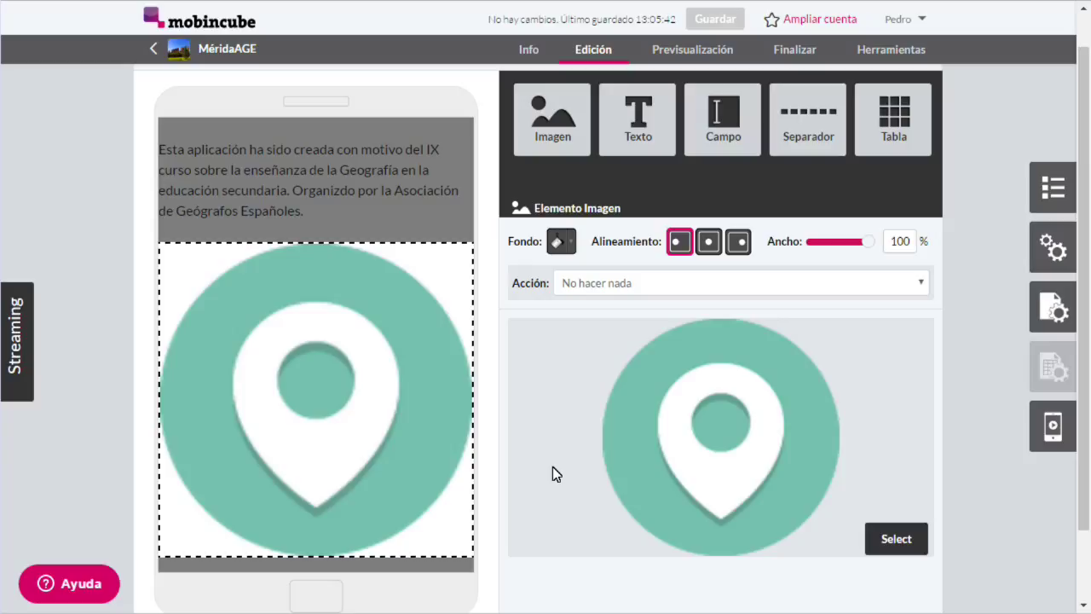
left_click_drag(868, 242, 782, 243)
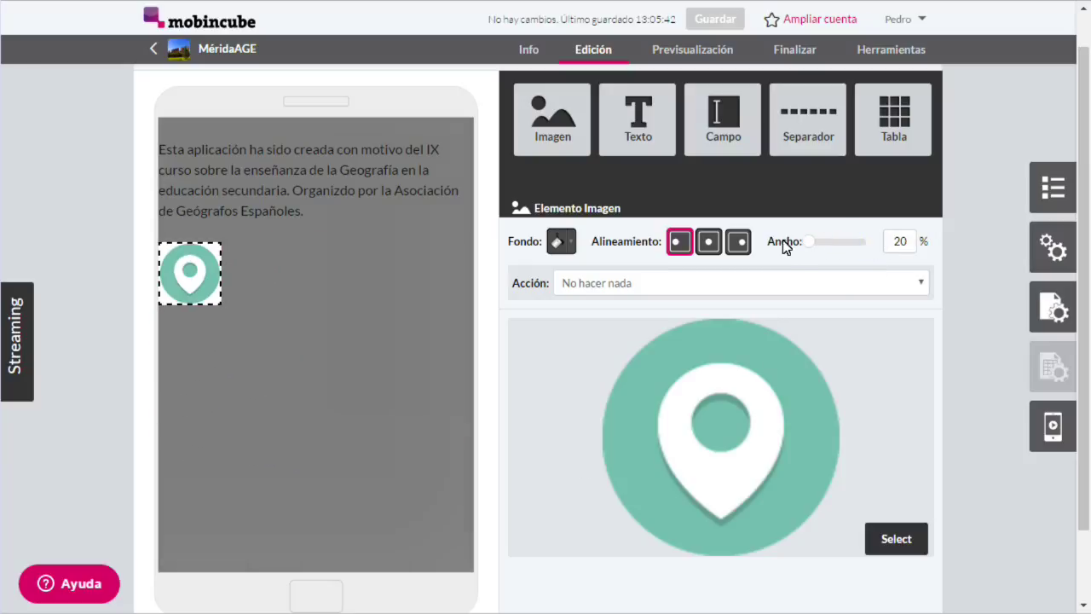
Step: Centre the location icon image horizontally on the credits screen and deselect it
left_click(708, 241)
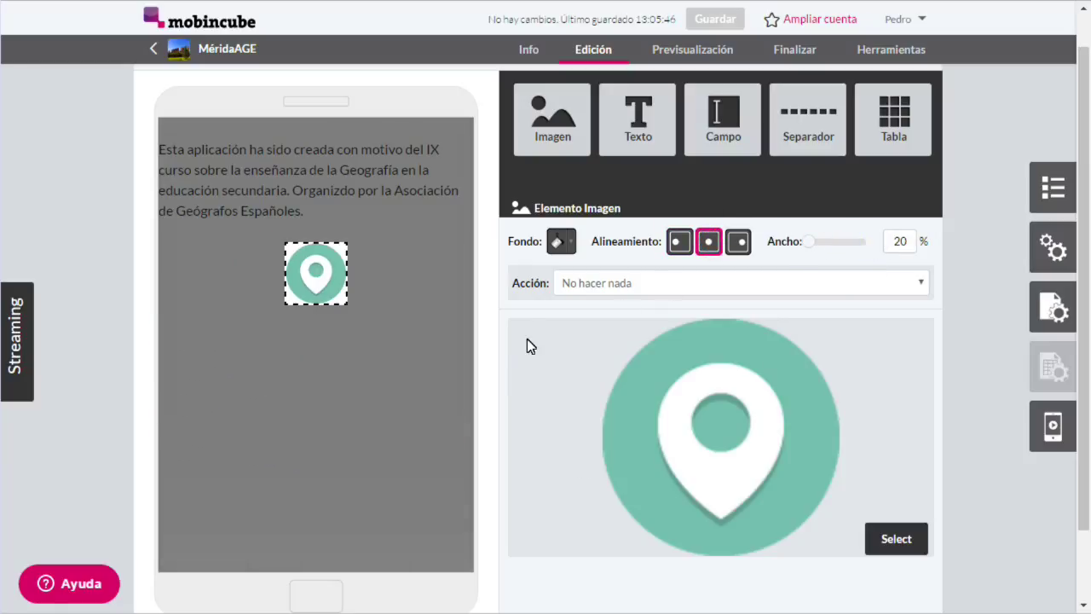
left_click(498, 357)
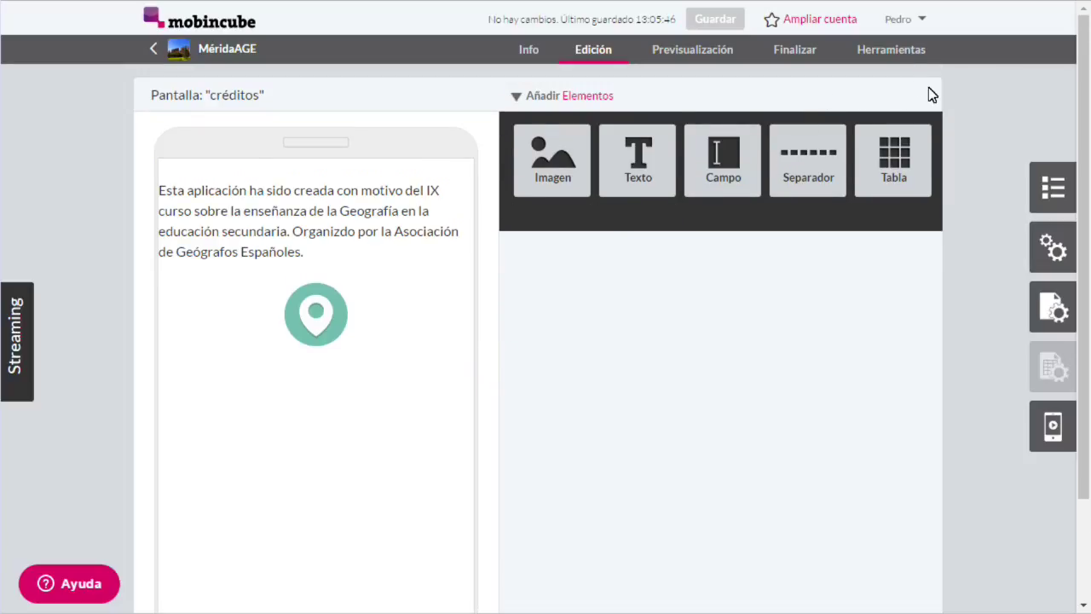
Step: Add a new screen to the app named ubicación_curso
left_click(1052, 187)
left_click(864, 28)
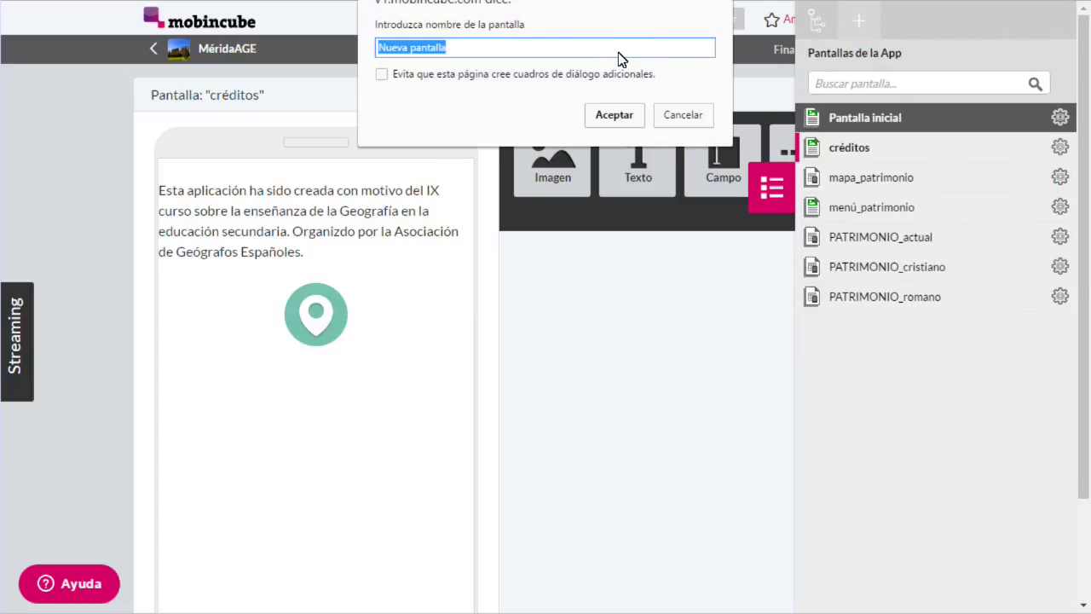
type("ubicación")
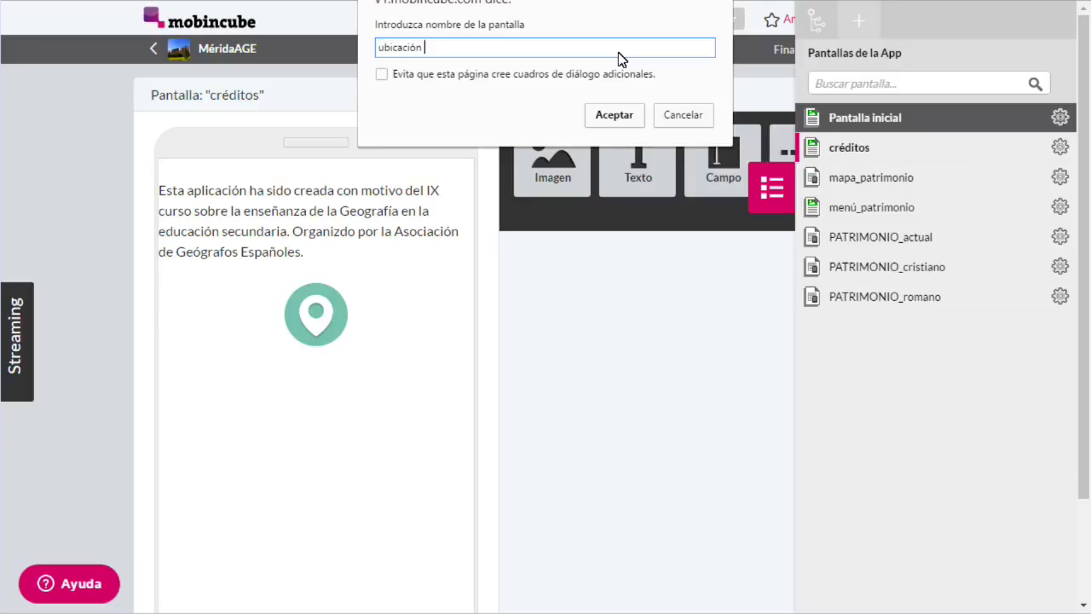
key("BackSpace")
type("_curso")
left_click(615, 118)
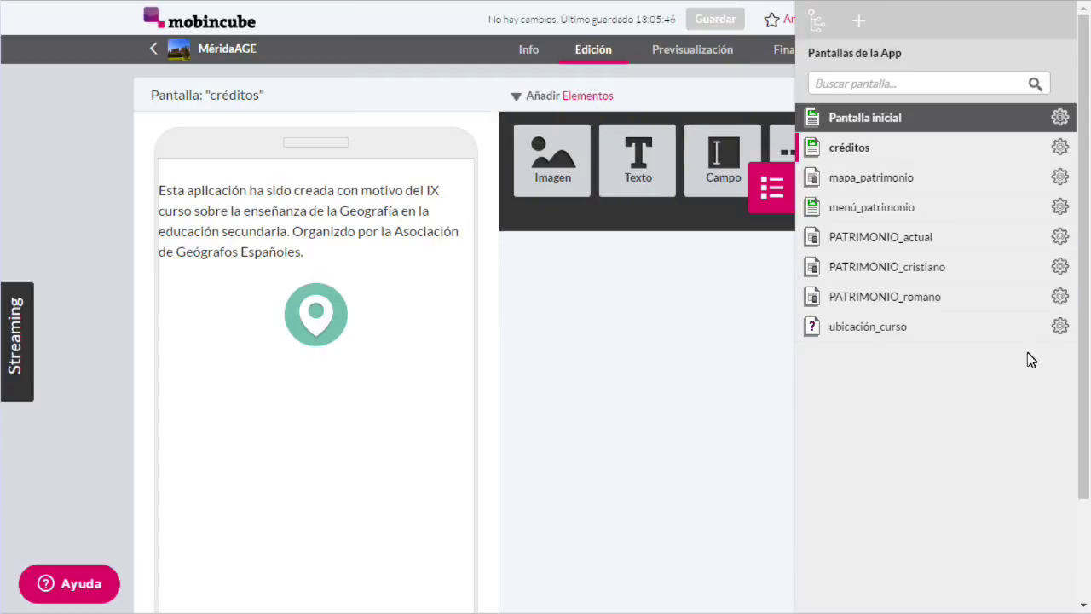
Step: Open the ubicación_curso screen for editing and choose Mapa as its screen type
left_click(1061, 329)
left_click(904, 303)
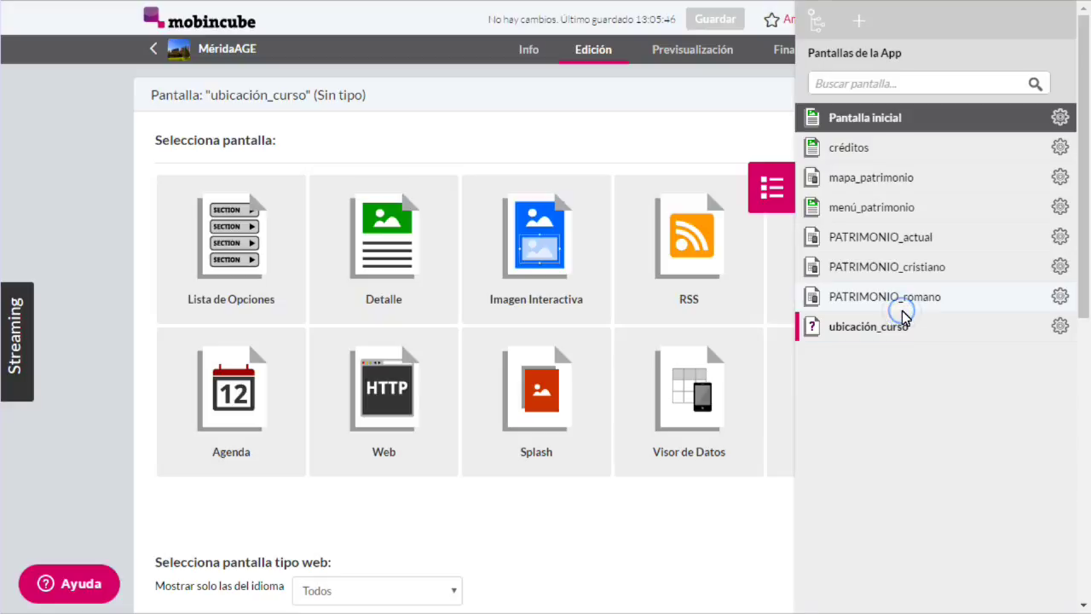
left_click(682, 512)
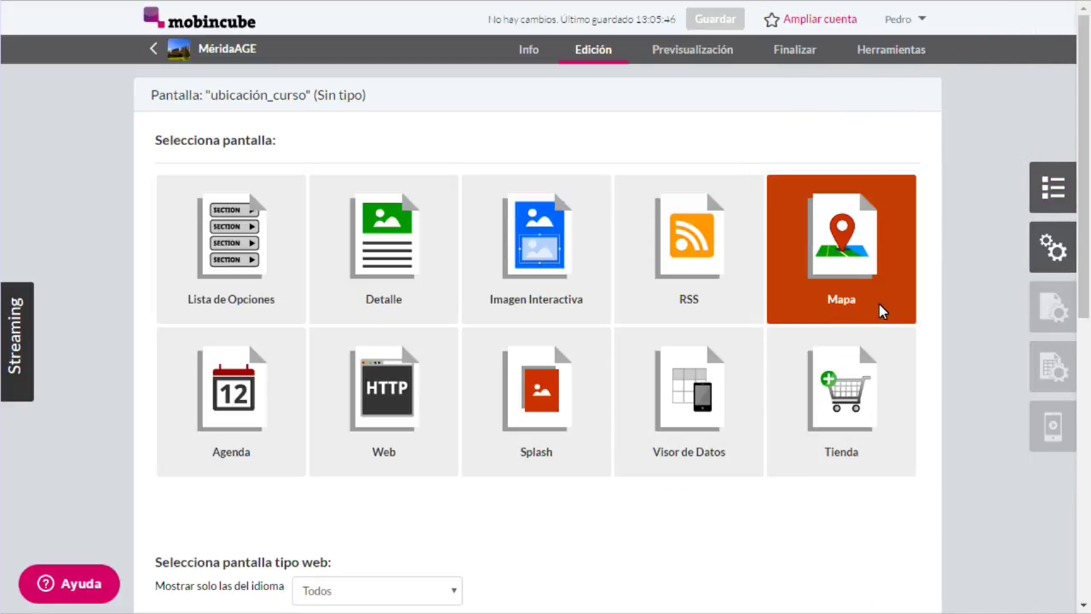
left_click(882, 312)
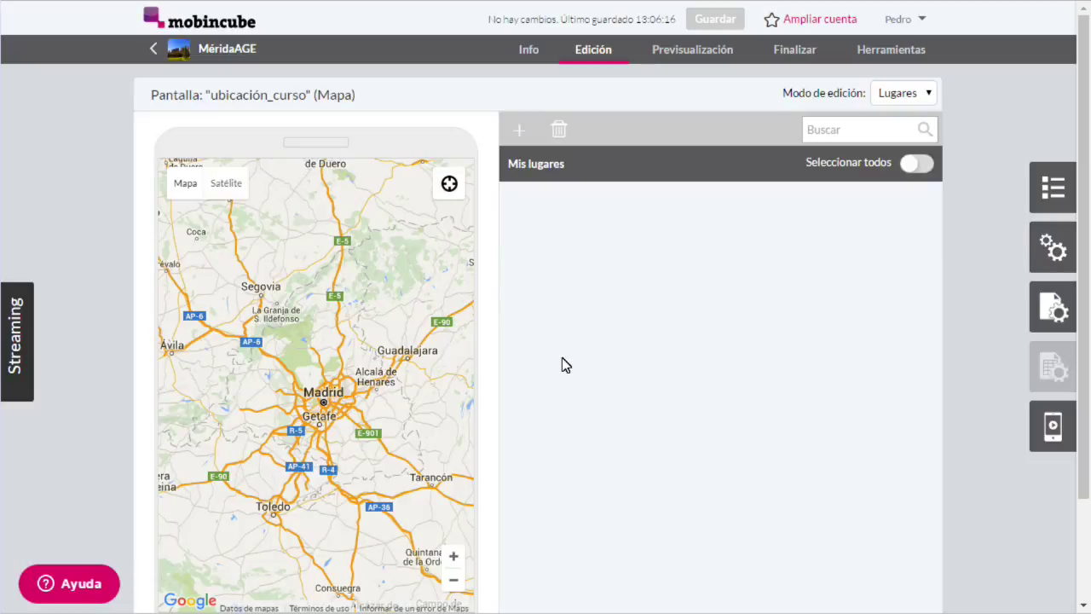
Step: Locate the Universidad Carlos III campus in Getafe on the map preview
scroll(559, 363, "down", 1)
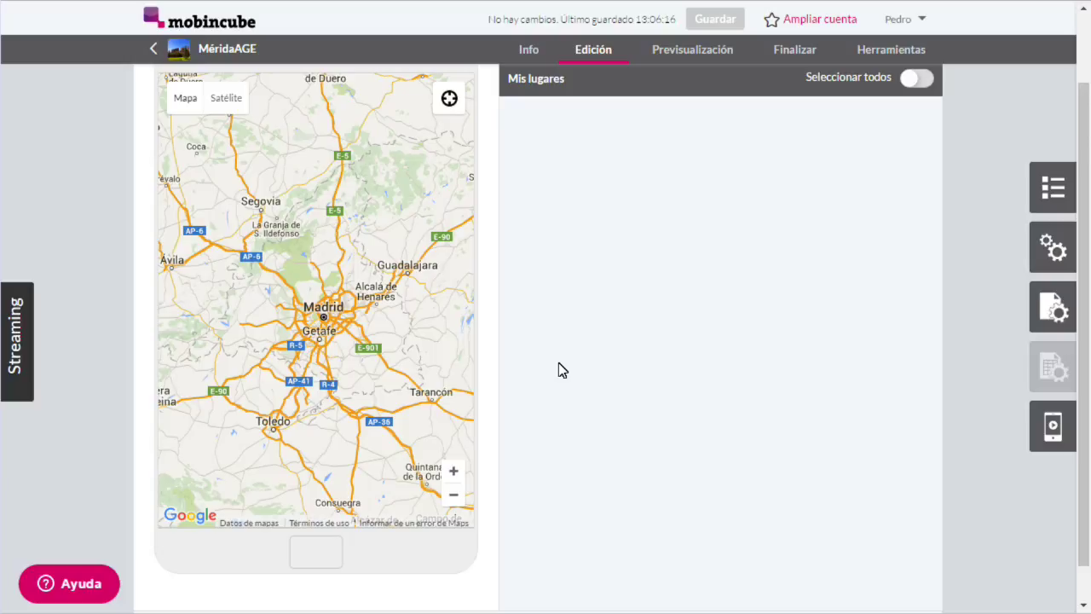
scroll(558, 370, "up", 1)
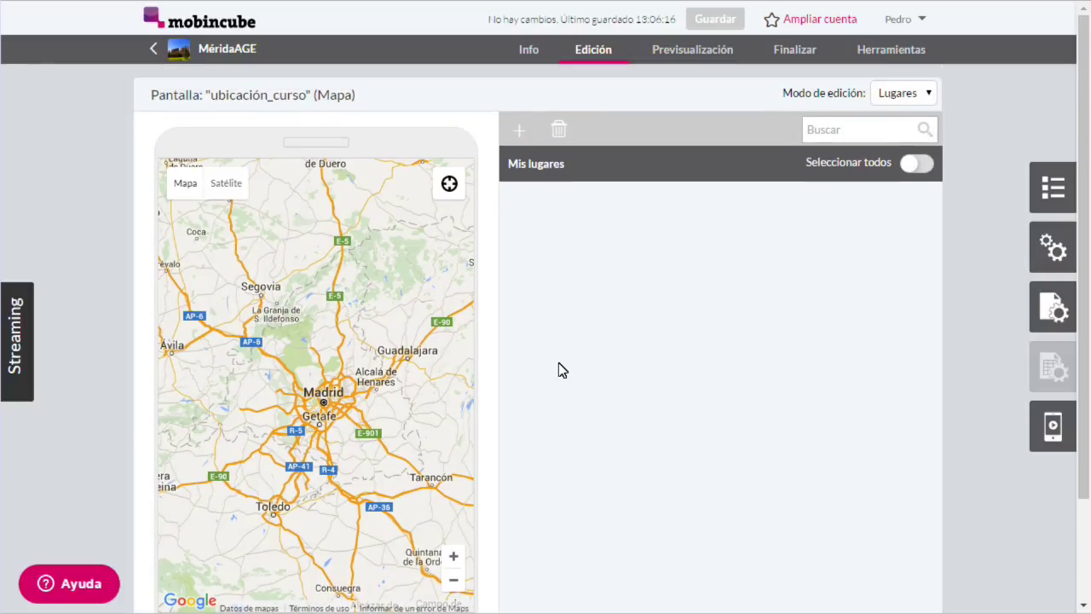
scroll(314, 428, "up", 3)
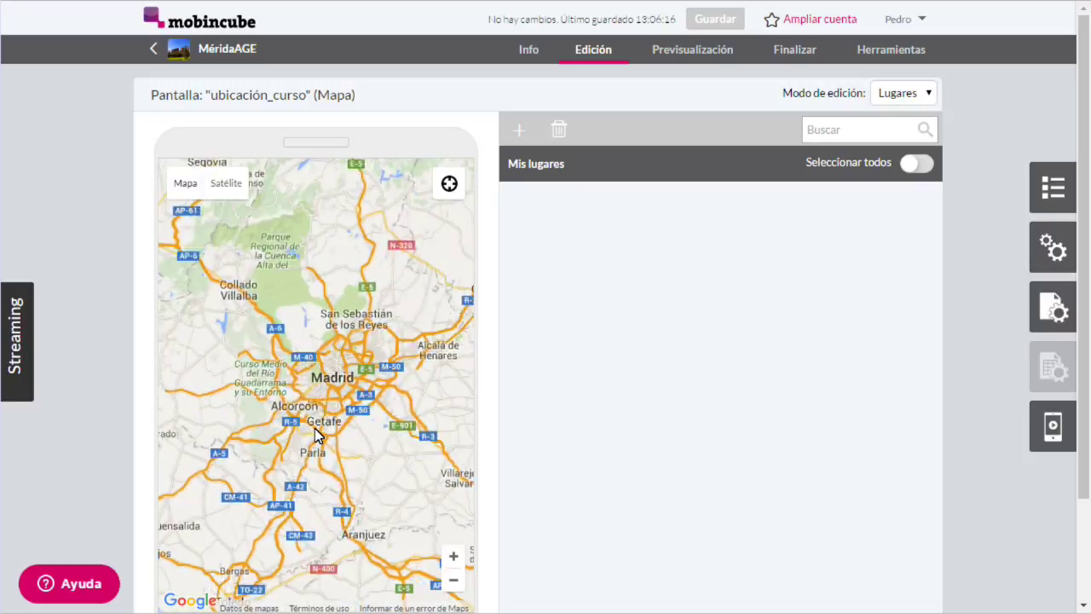
scroll(315, 428, "up", 2)
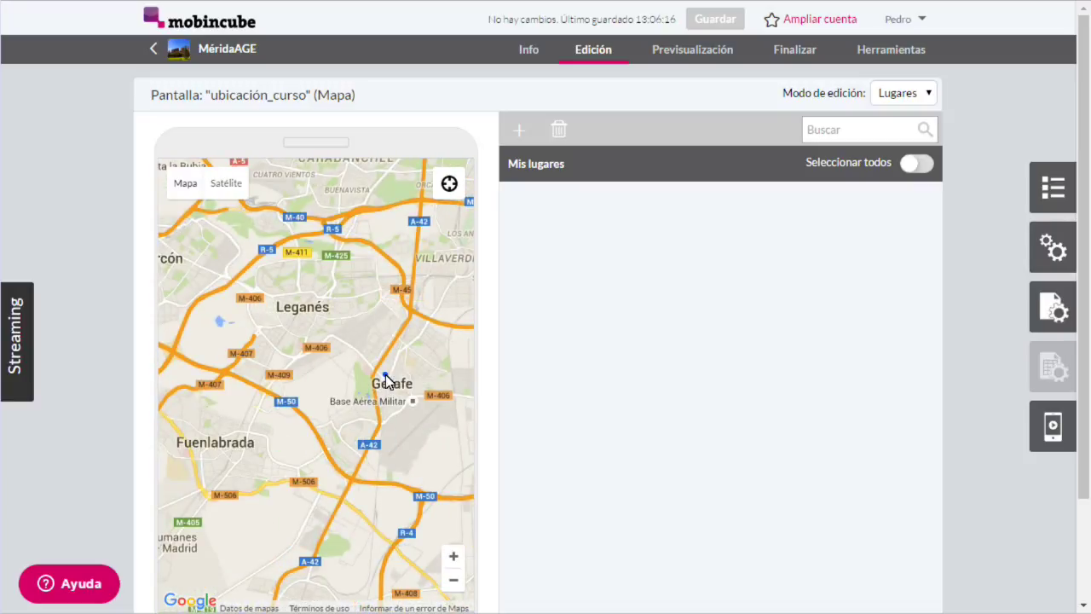
left_click_drag(384, 375, 315, 389)
scroll(315, 389, "up", 1)
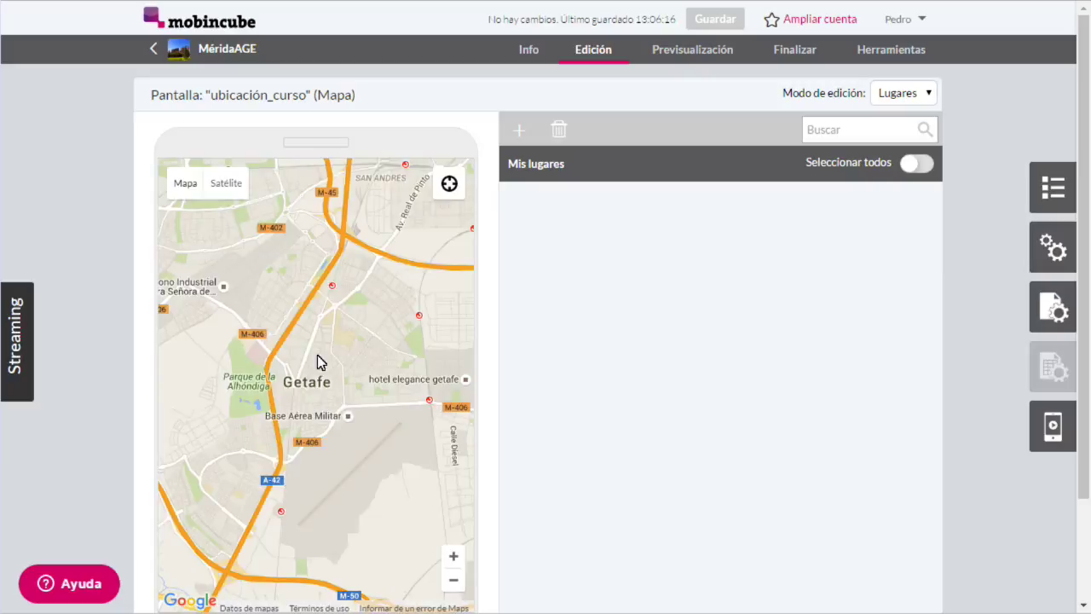
scroll(316, 355, "up", 2)
left_click_drag(381, 260, 297, 365)
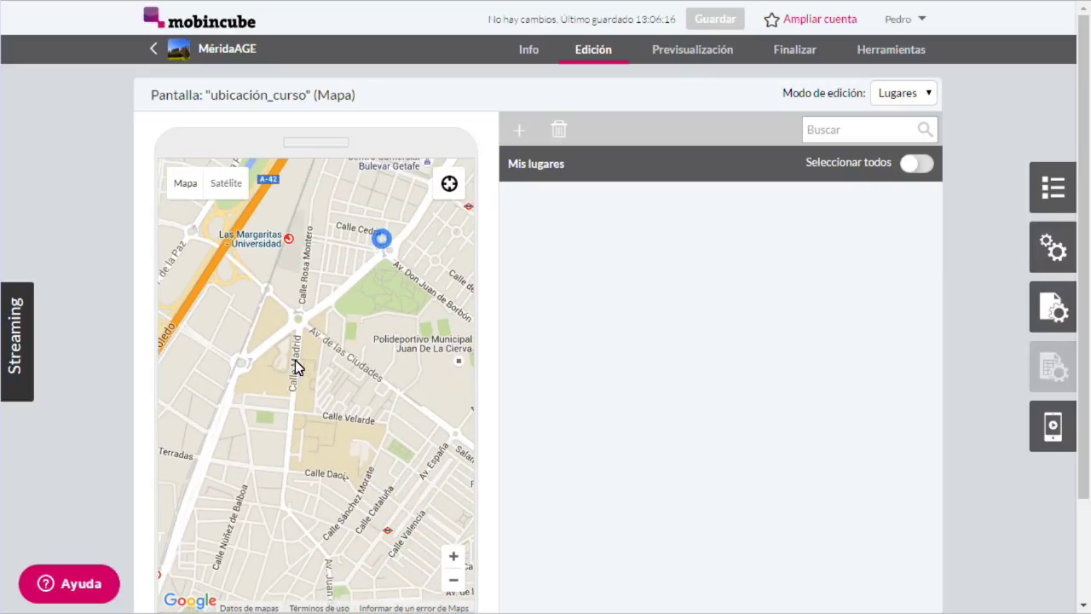
scroll(271, 365, "up", 1)
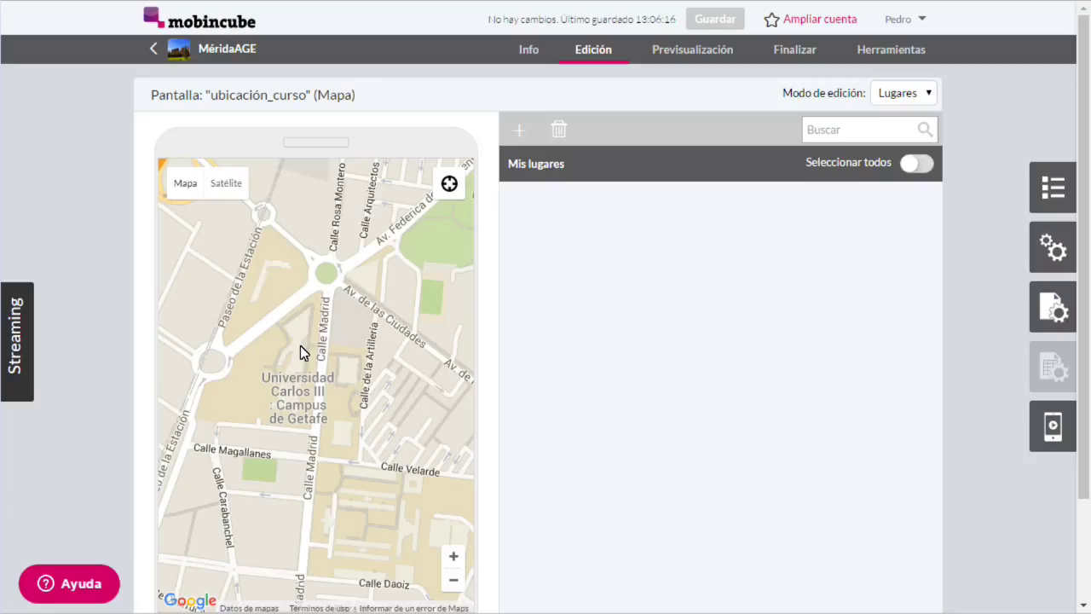
Step: Add a place located by searching "Universidad Carlos III, Getafe" and move its marker onto the campus building just above the university's map label
left_click(520, 130)
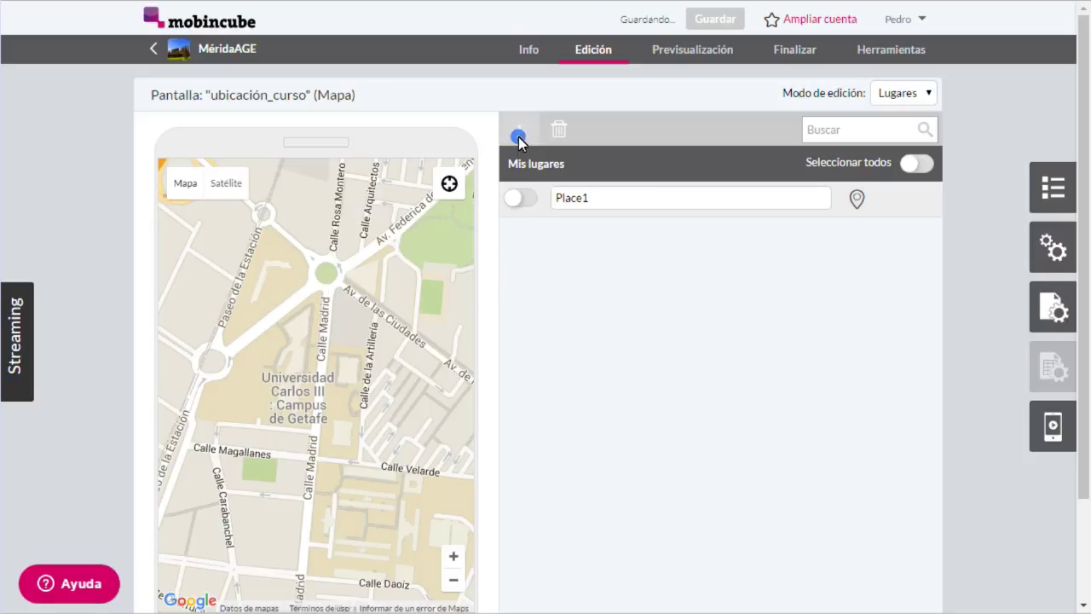
left_click(856, 200)
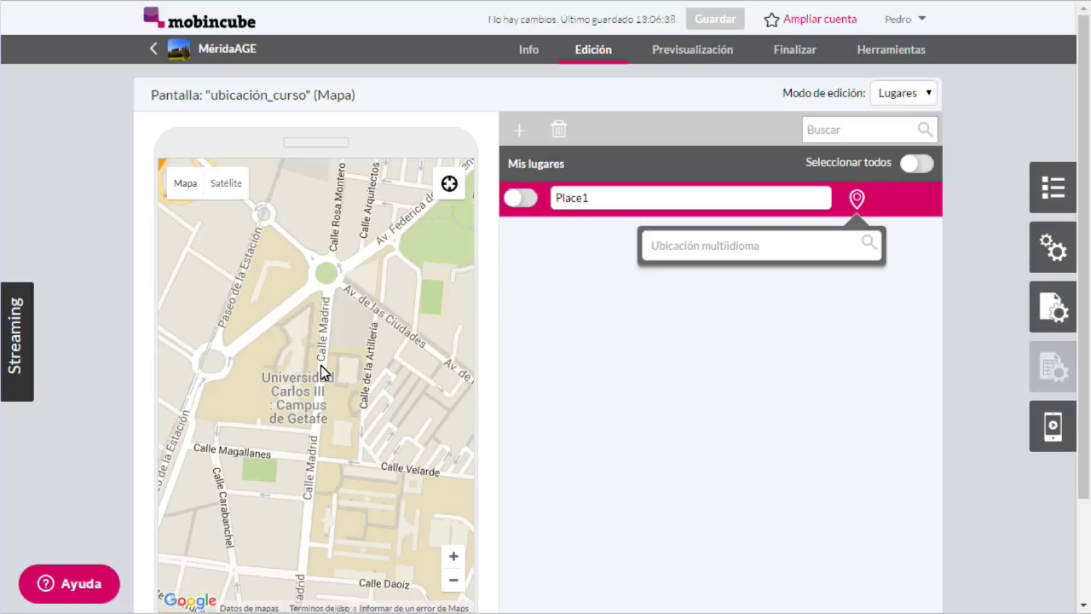
left_click(299, 363)
type("Universidad Carlos III, Getafe")
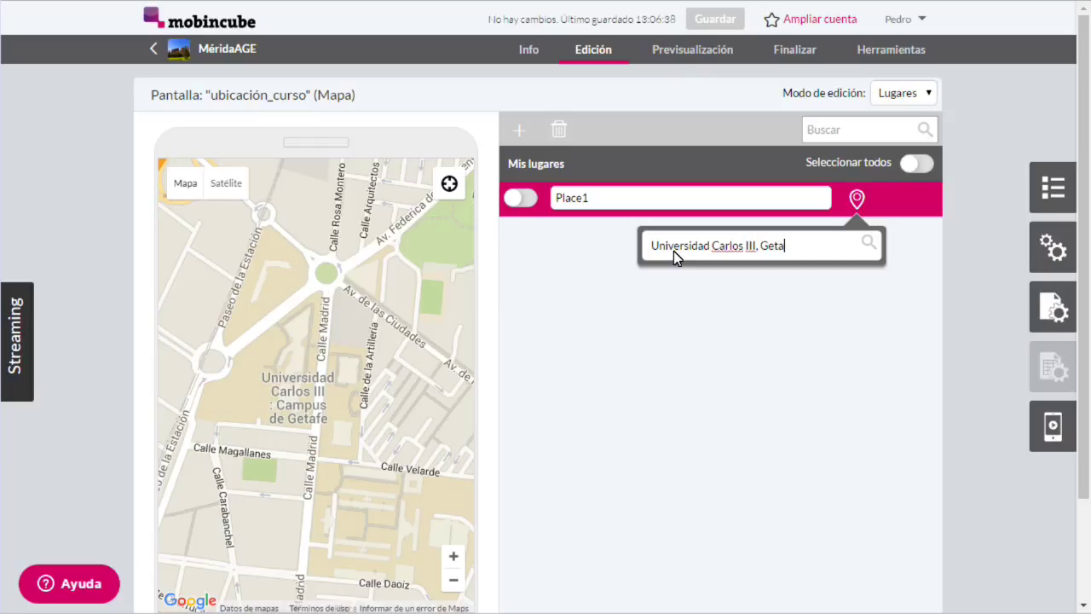
key("Return")
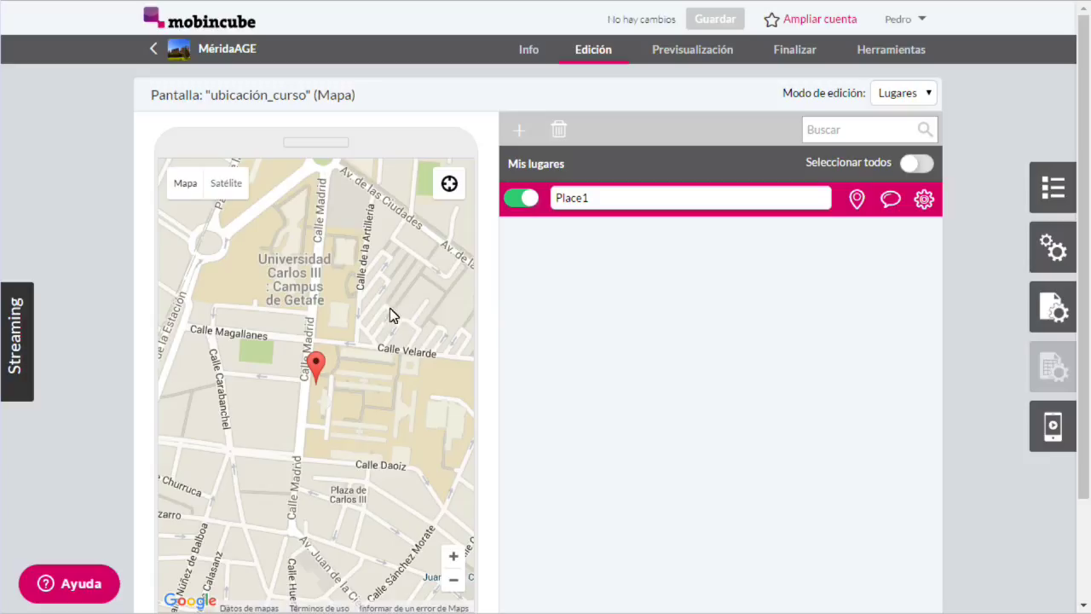
left_click_drag(393, 325, 422, 426)
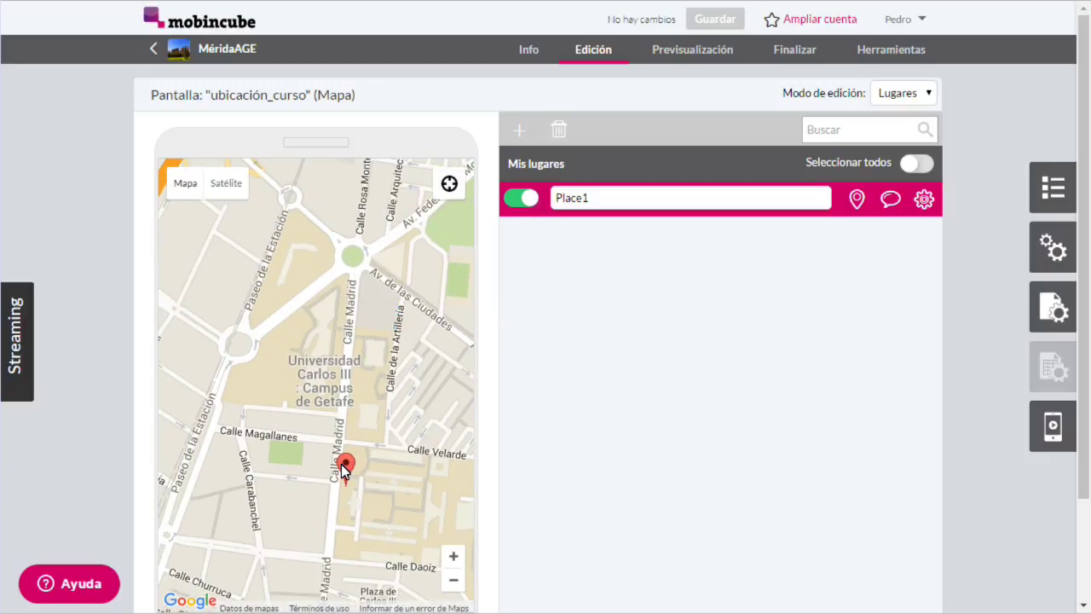
left_click_drag(346, 462, 317, 294)
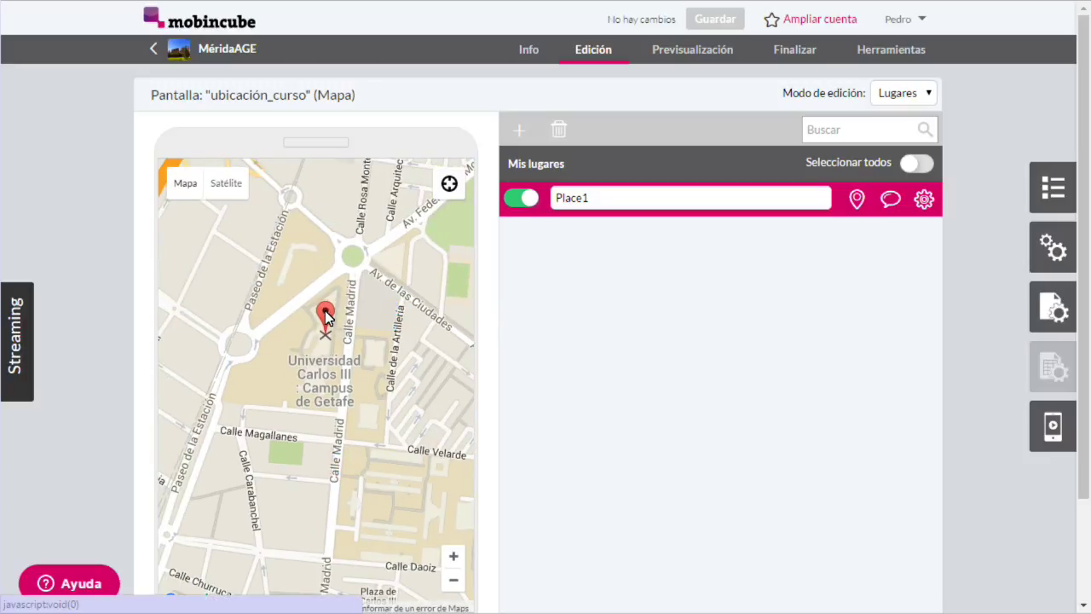
Step: Rename the place as "Sede del IX curso sobre la enseñanza de la Geografía."
left_click(595, 203)
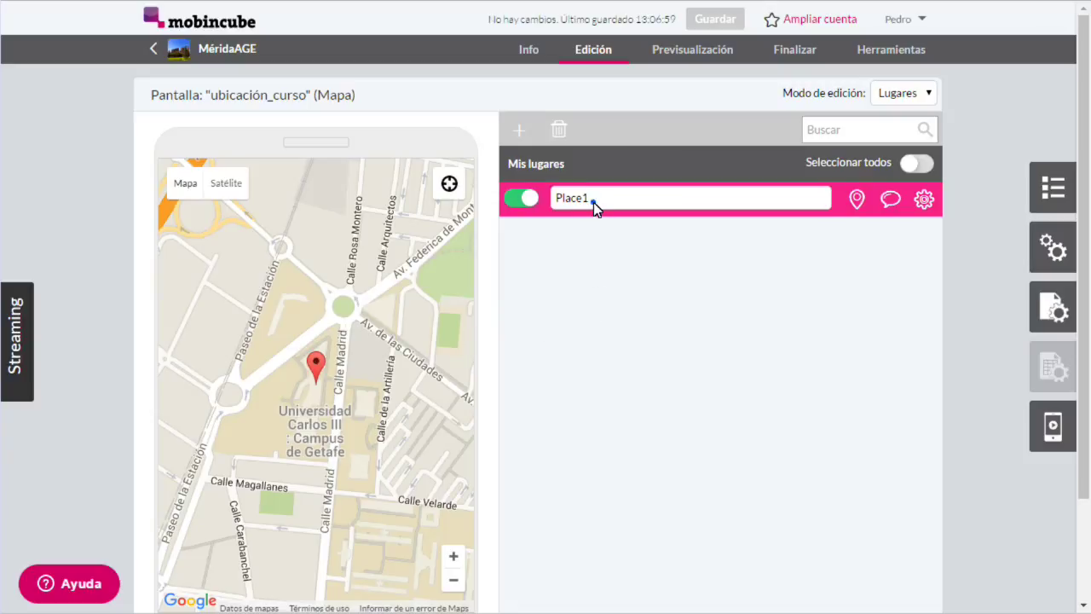
double_click(594, 203)
type("Sede del IX curso sobre la enseñanza")
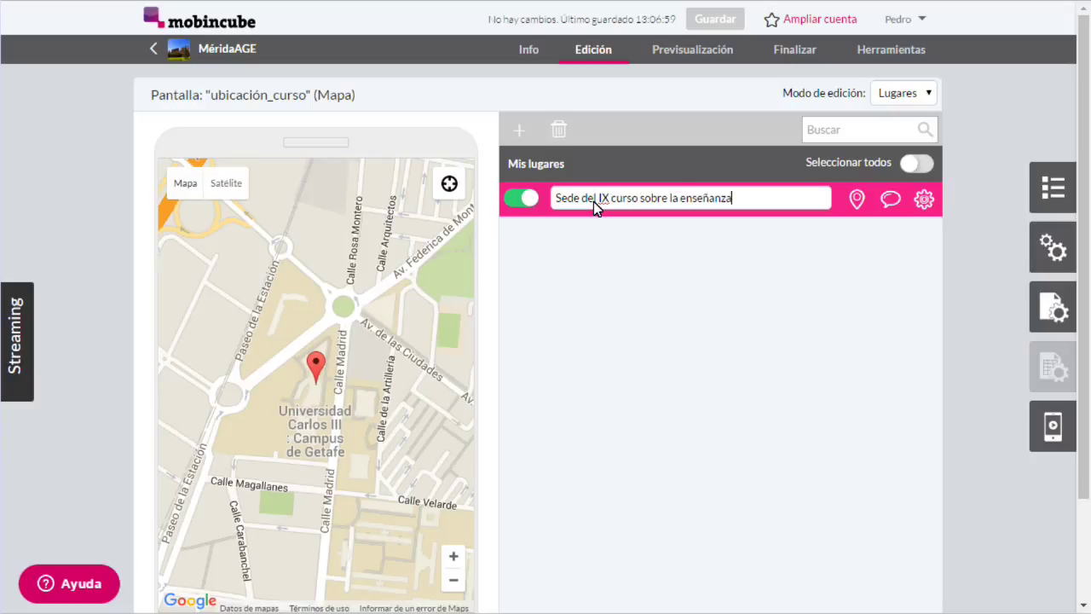
type(" de la Geografía.")
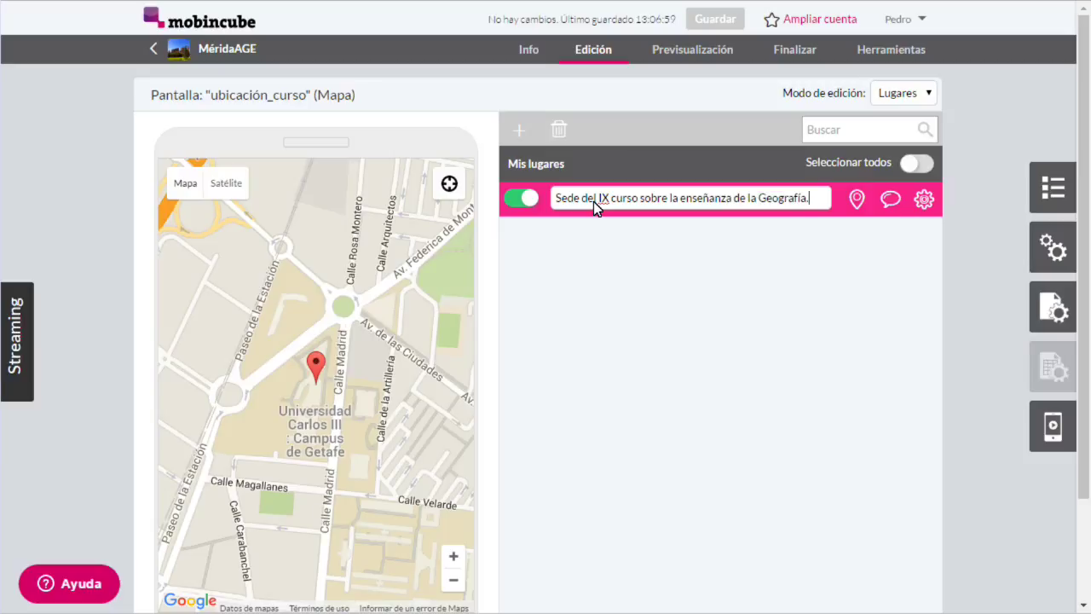
left_click(802, 337)
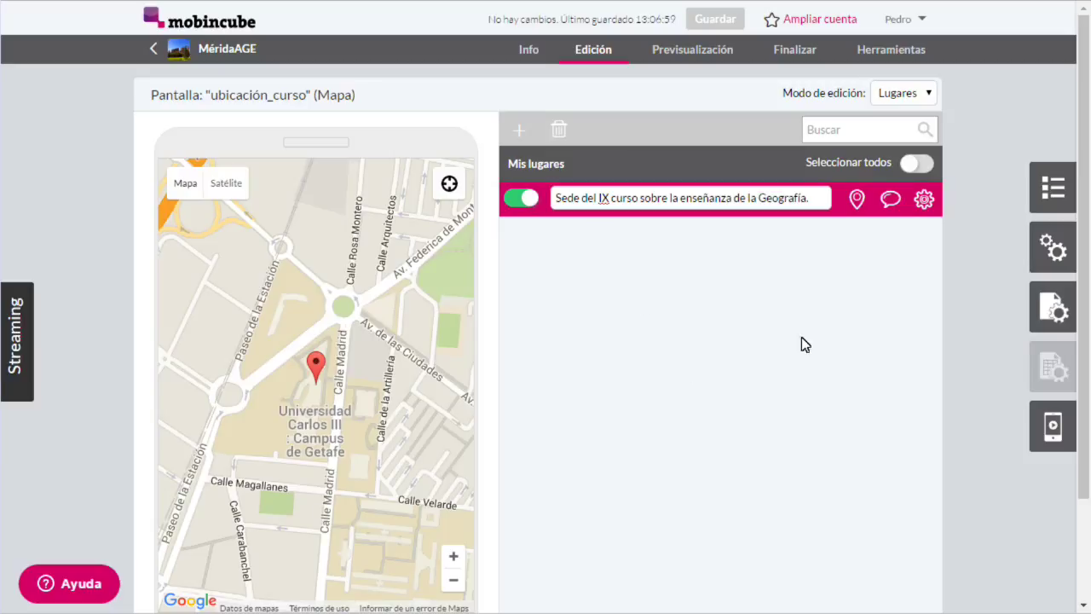
Step: Set the place's map centring to "Si, por defecto" and look through the actions available for it
left_click(921, 200)
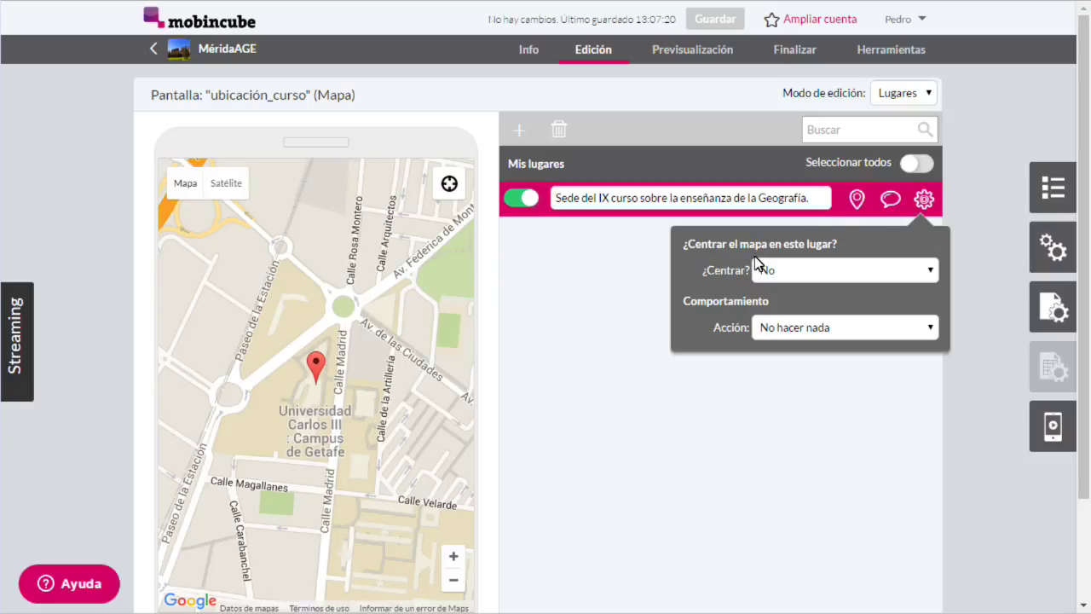
left_click(775, 272)
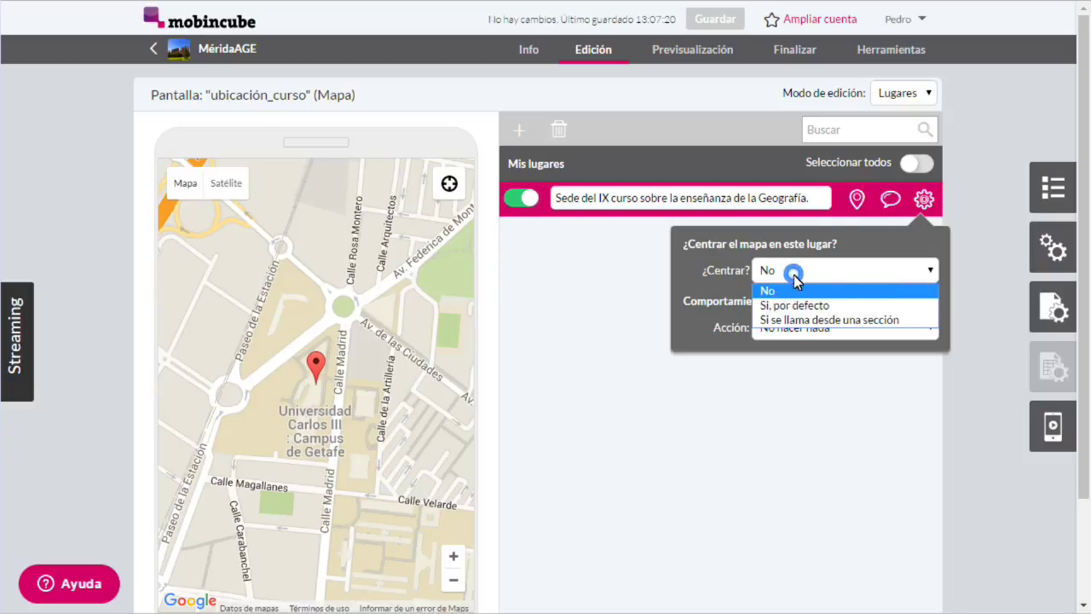
left_click(799, 307)
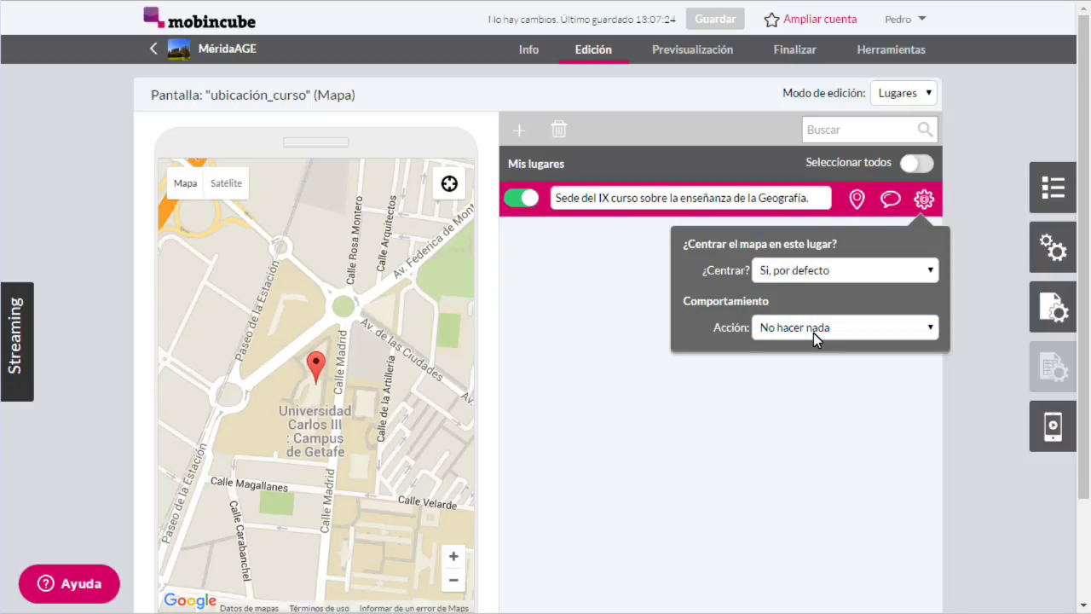
left_click(814, 332)
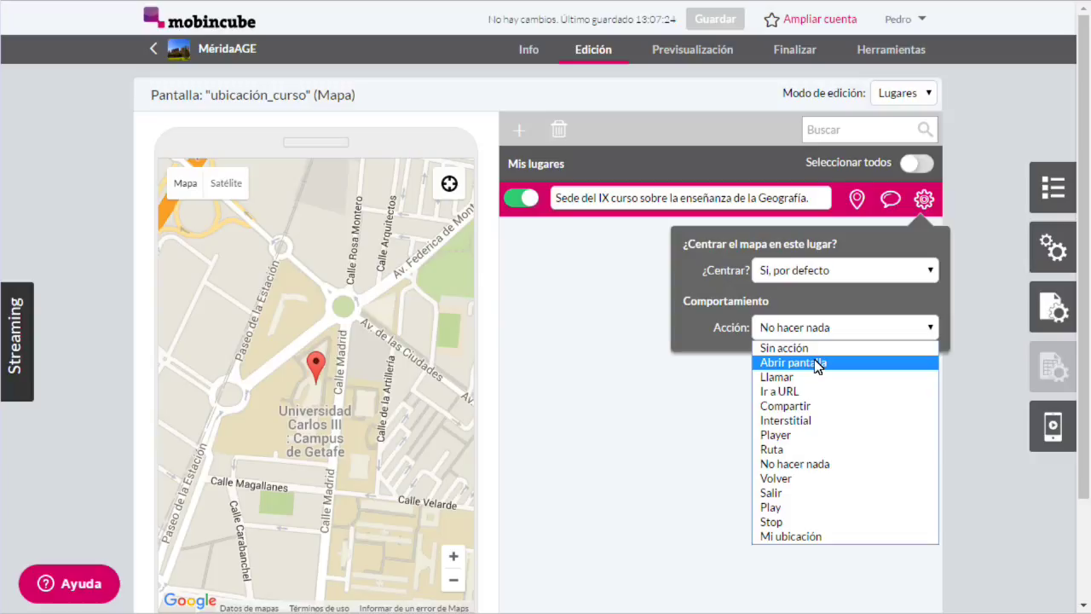
left_click(670, 372)
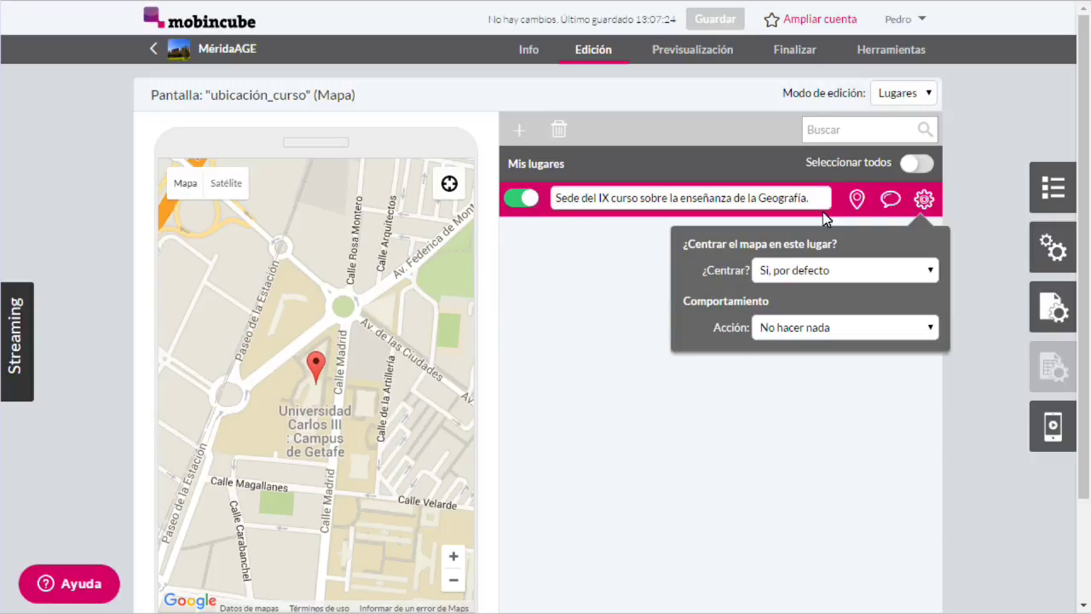
Step: Enter "Universidad Carlos III. Campus de Getafe." as the place's label text
left_click(889, 201)
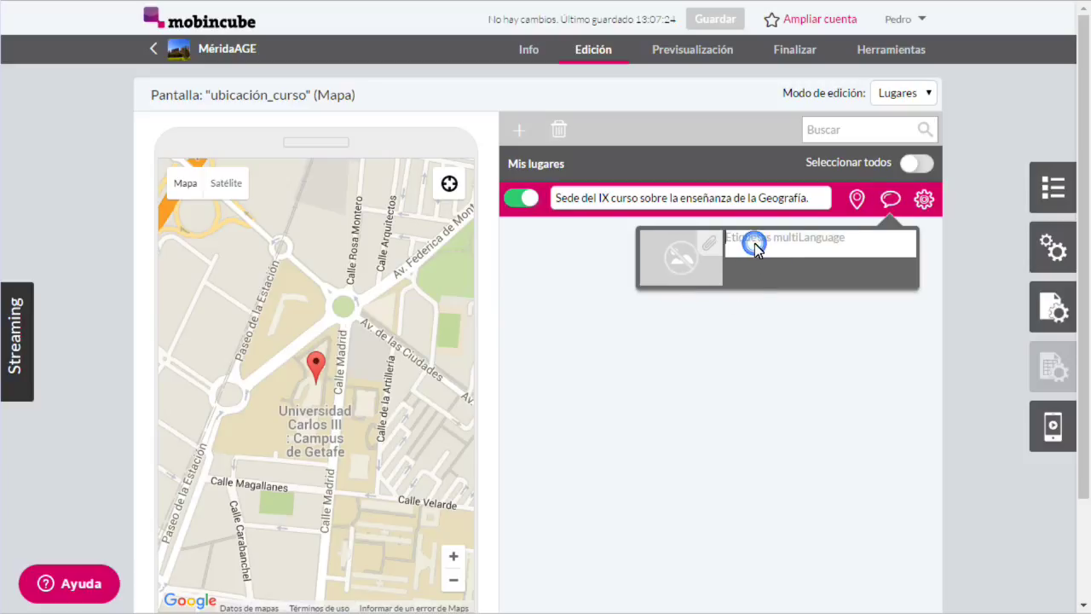
type("Universidad Carlos III")
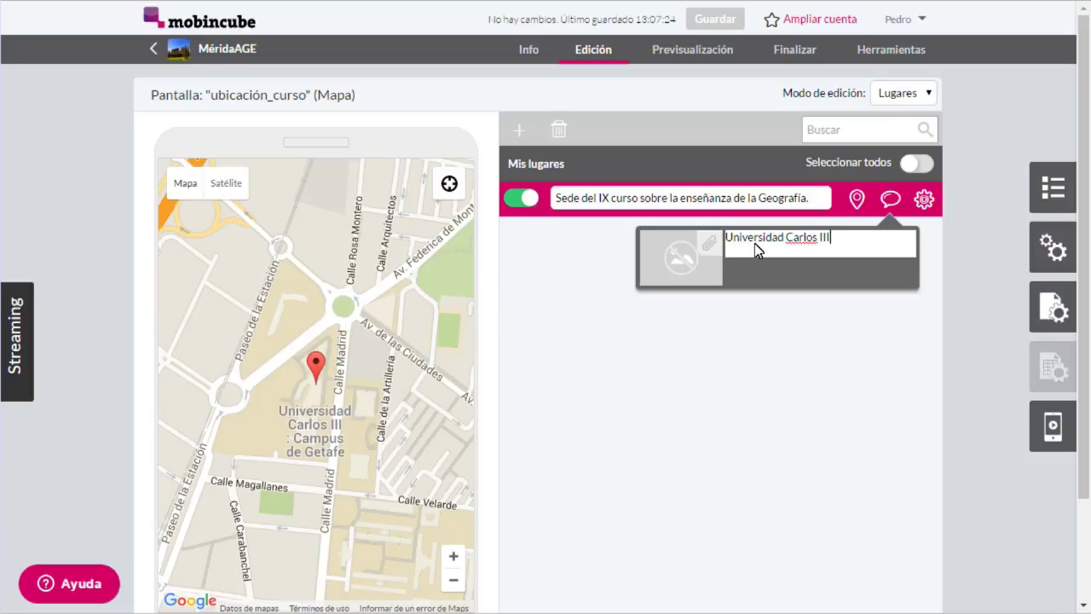
type(". Campus de Getafe.")
Step: Open the image picker for the place's label, then switch to Wikipedia and look up "universidad Carlos III"
left_click(705, 242)
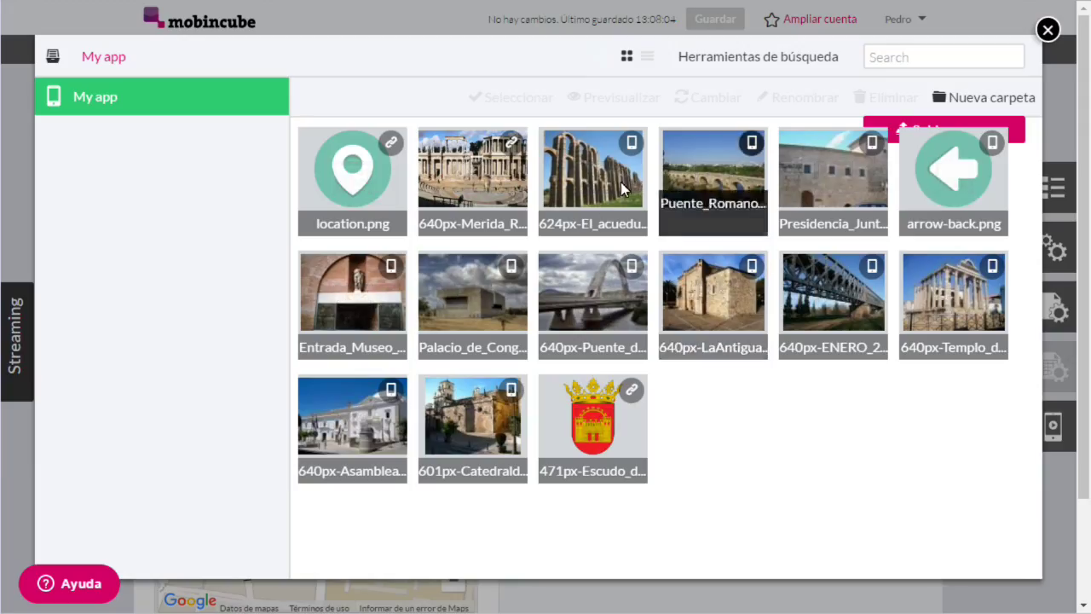
mouse_move(627, 320)
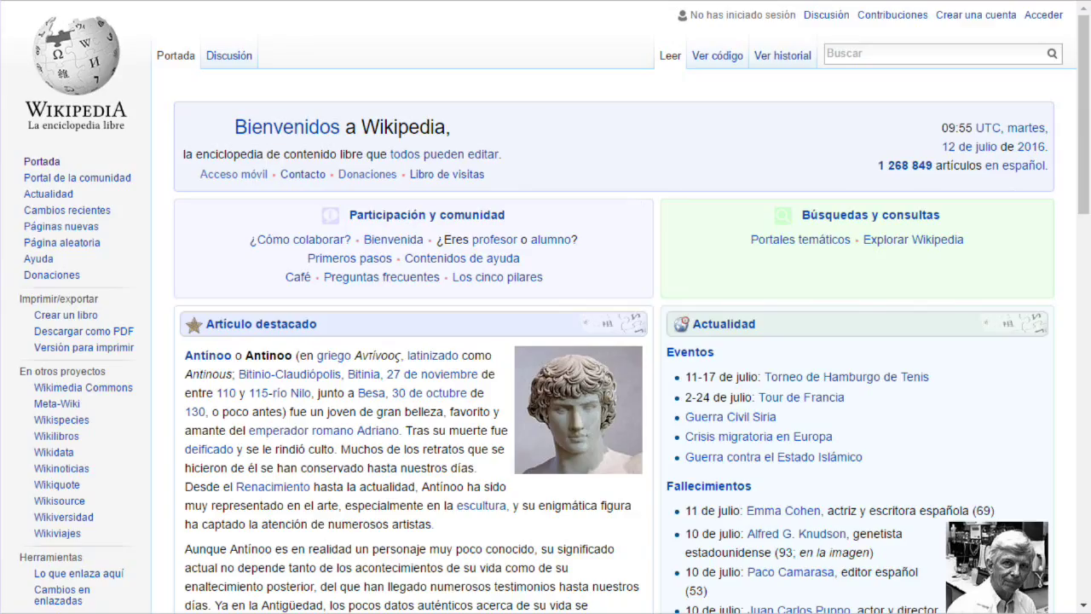
left_click(877, 58)
type("universidad Carlos III")
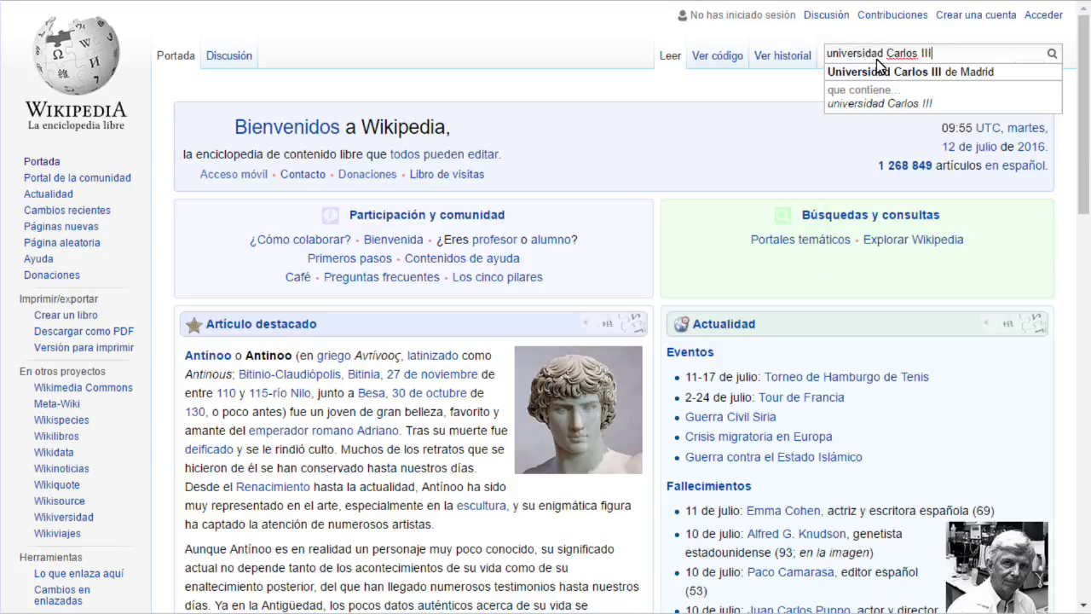
key("Return")
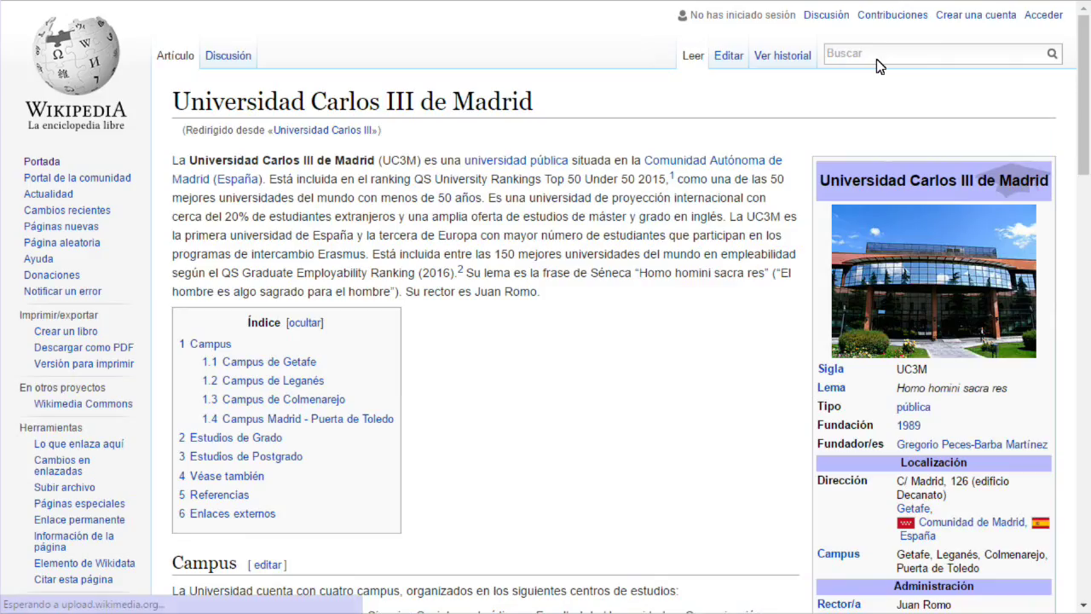
Step: Open the file page of the article's photo of the Getafe campus Facultad de Ciencias Sociales y Jurídicas and copy the image address
left_click(316, 361)
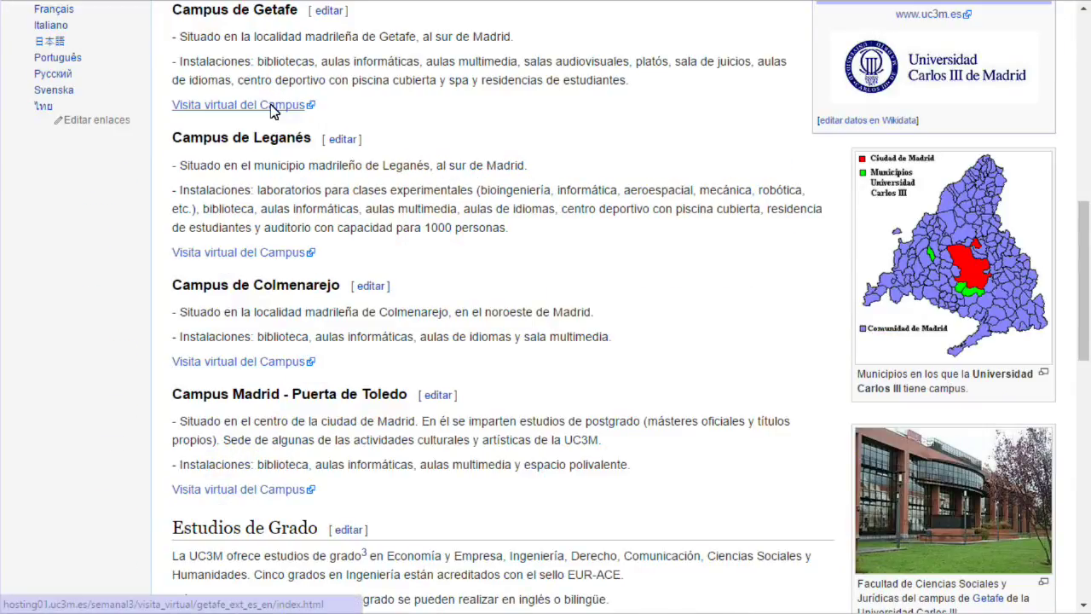
scroll(547, 271, "down", 1)
scroll(547, 271, "down", 1)
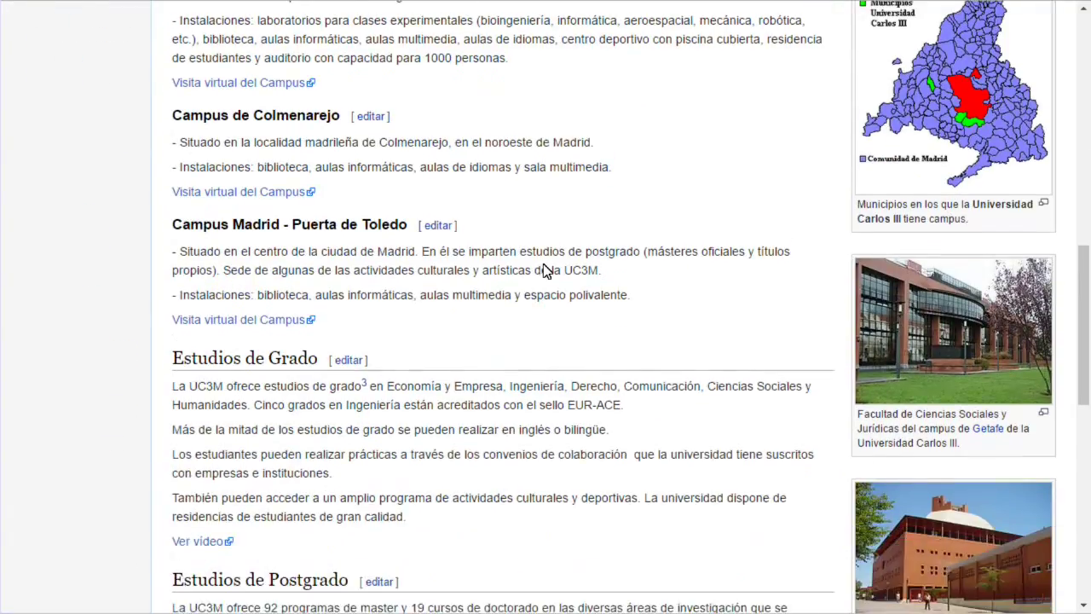
scroll(546, 271, "down", 1)
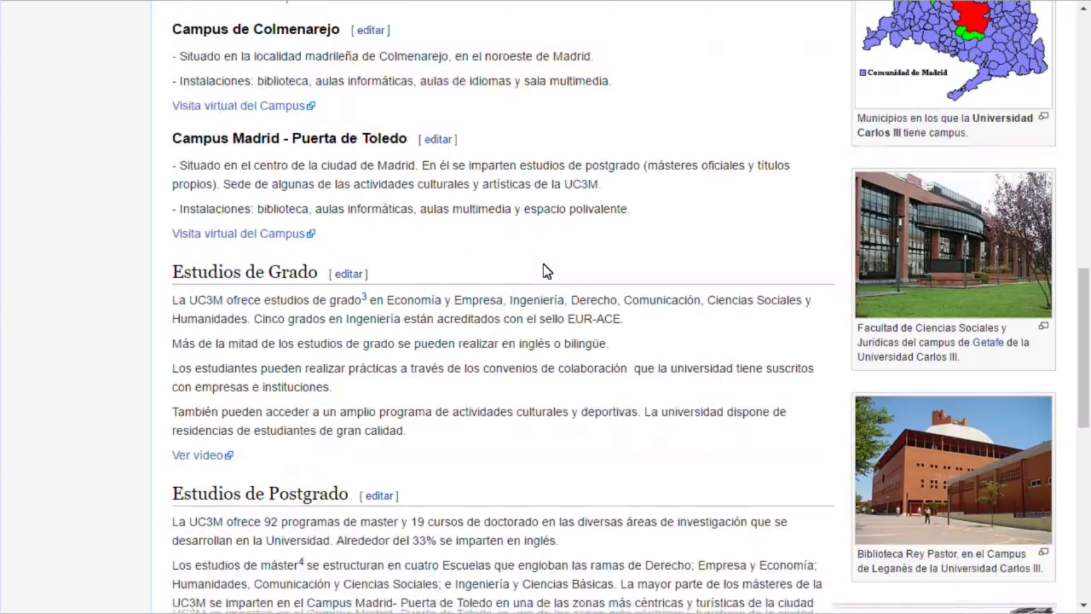
left_click(909, 259)
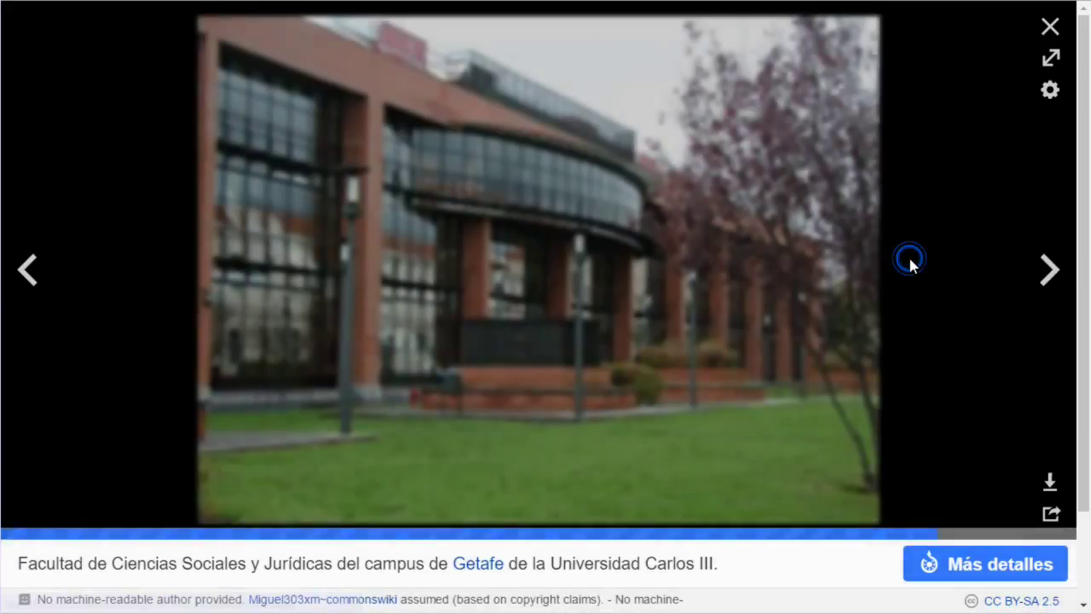
left_click(946, 555)
scroll(596, 401, "down", 2)
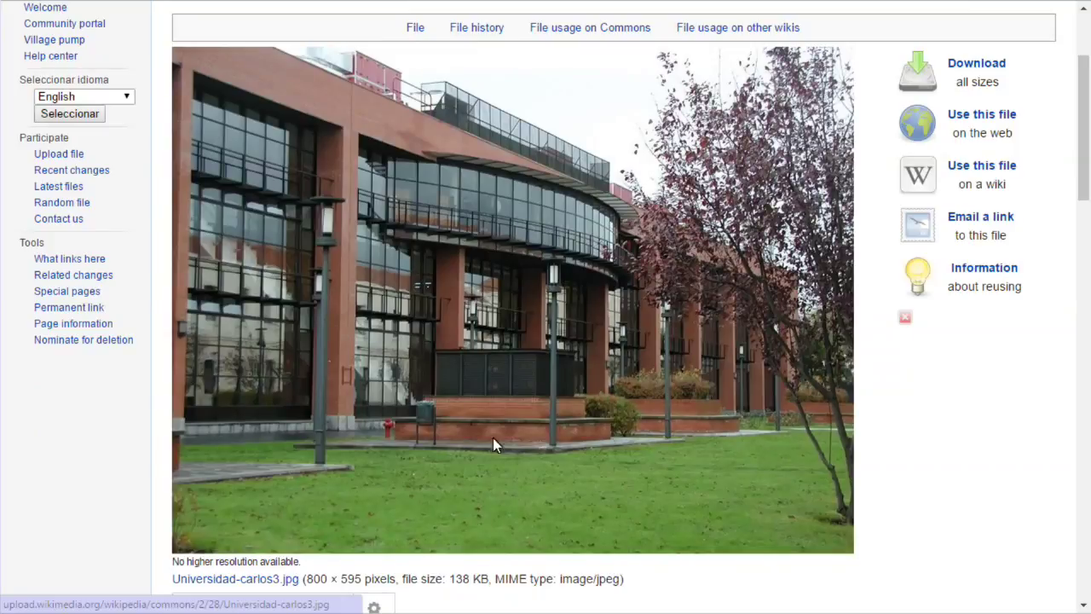
right_click(351, 462)
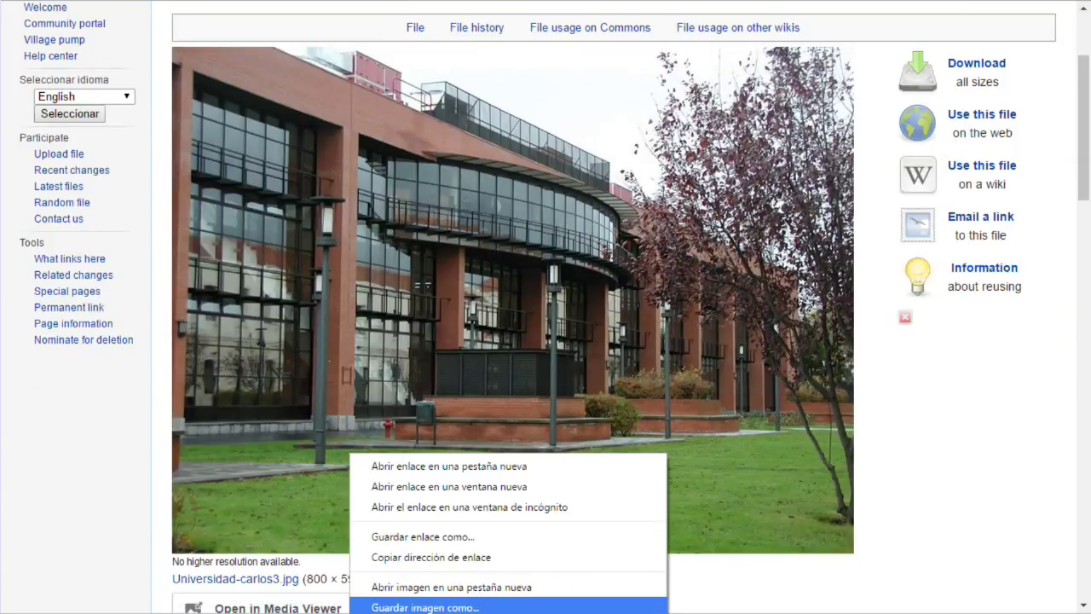
left_click(425, 607)
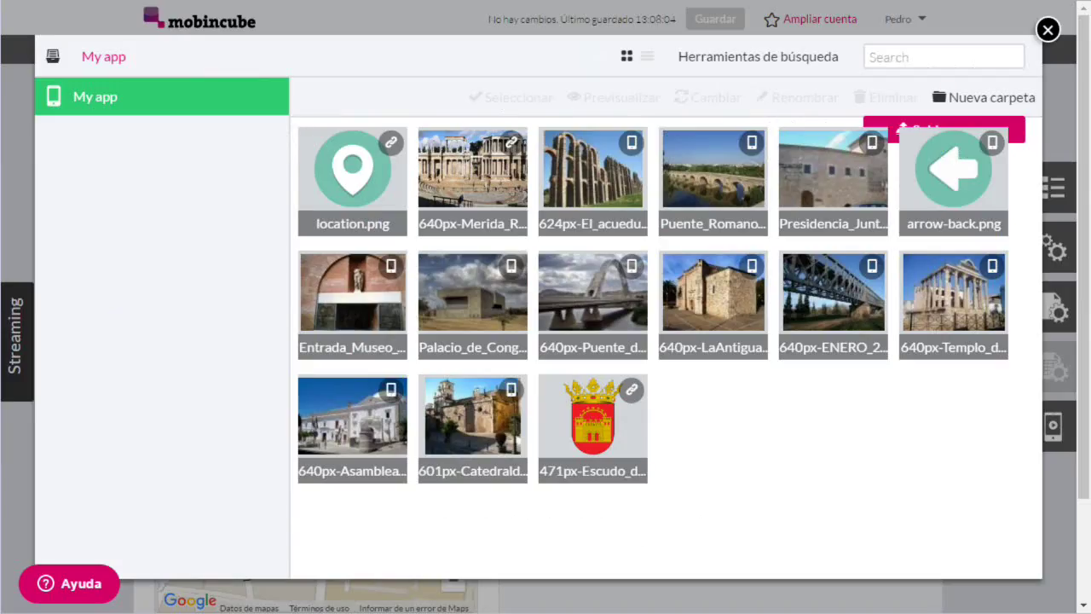
Step: Back in Mobincube, add the copied address as an online URL resource and use that university photo as the place's label image
left_click(892, 118)
left_click(522, 278)
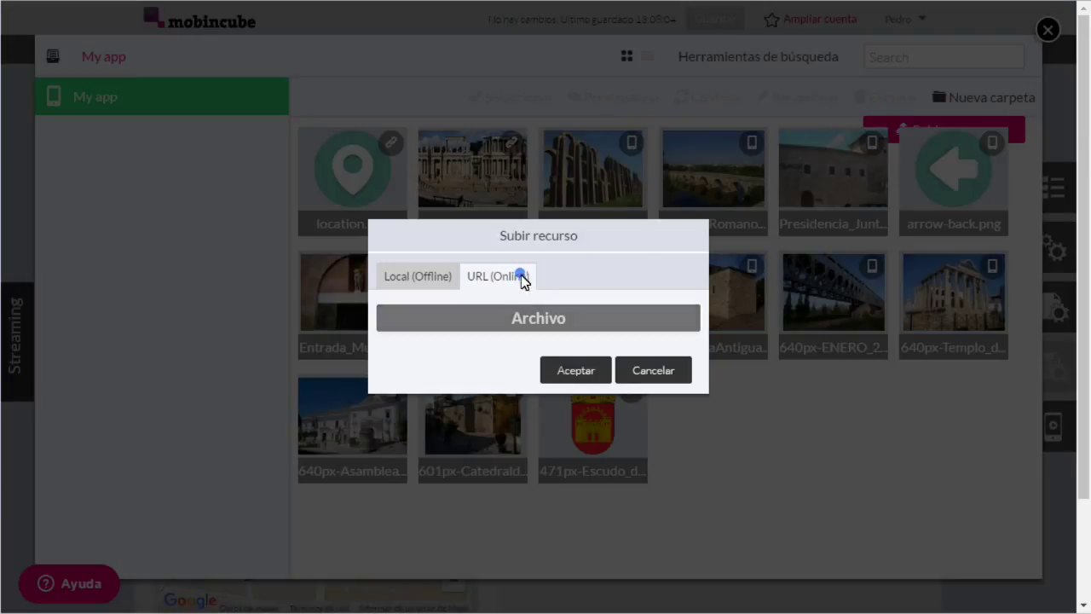
left_click(531, 322)
right_click(532, 324)
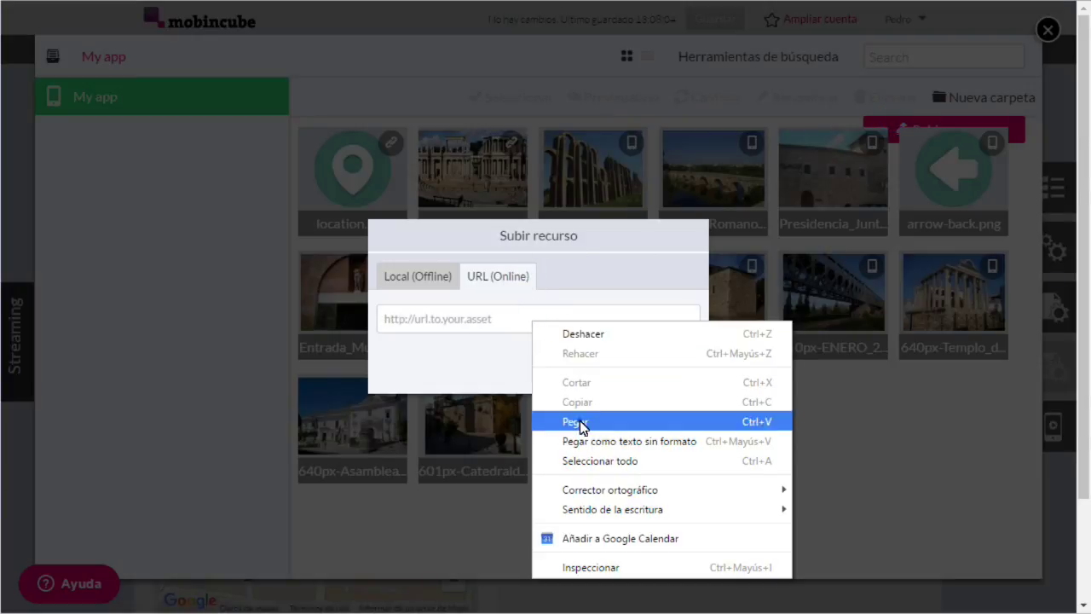
left_click(578, 422)
left_click(572, 373)
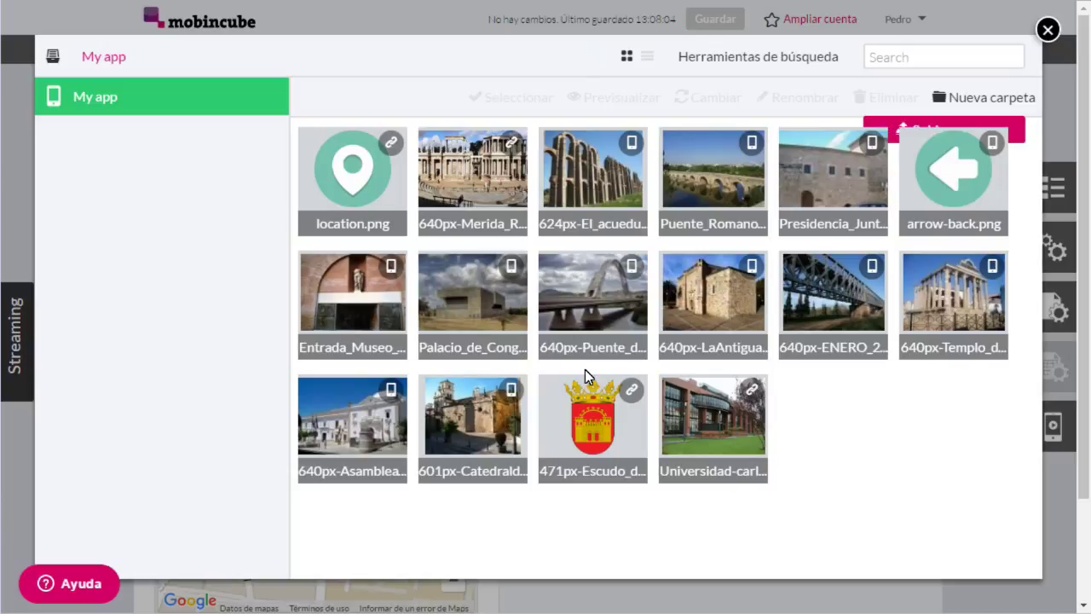
left_click(663, 465)
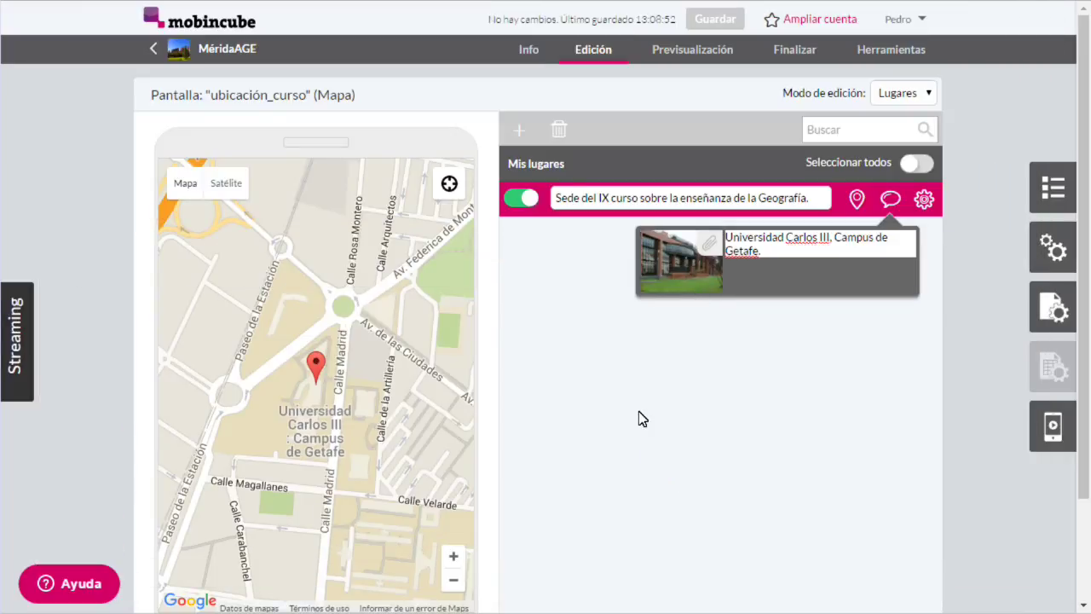
scroll(555, 450, "down", 1)
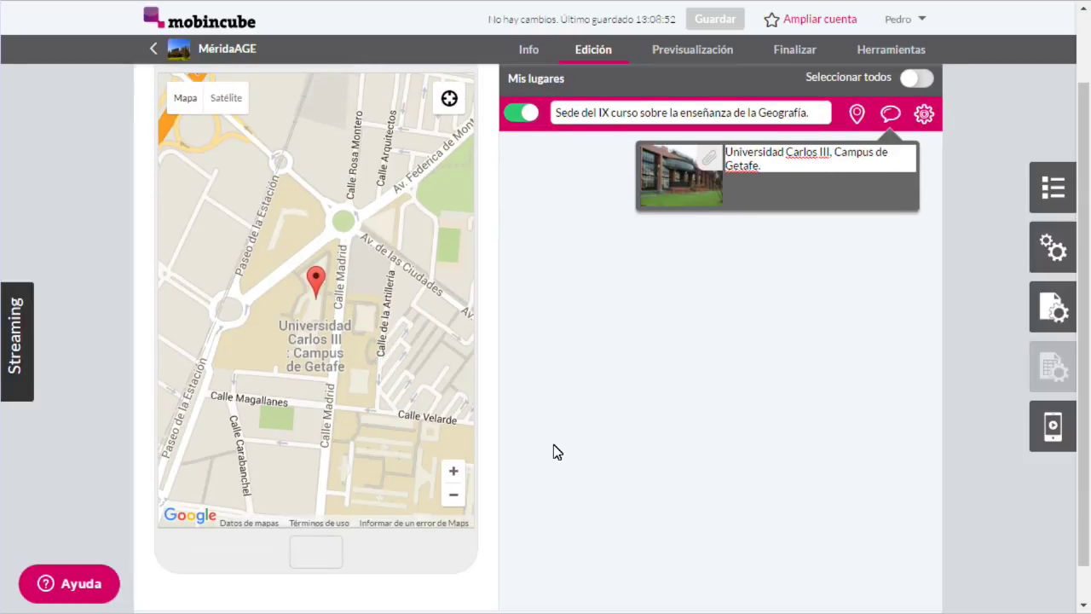
scroll(555, 452, "up", 1)
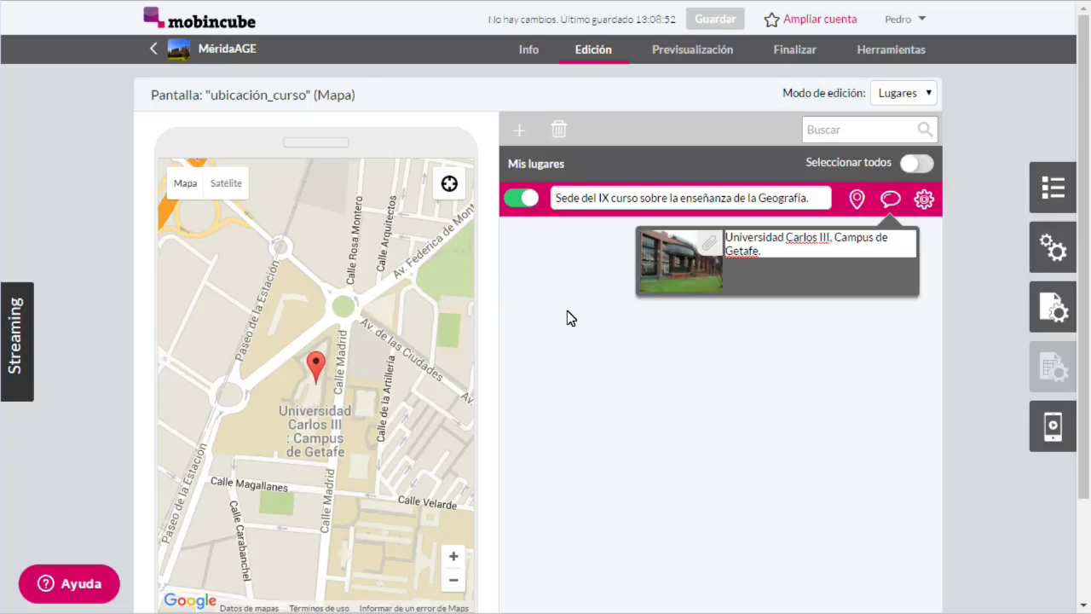
Step: Add a second place to the map and locate it by searching for "Getafe"
left_click(519, 134)
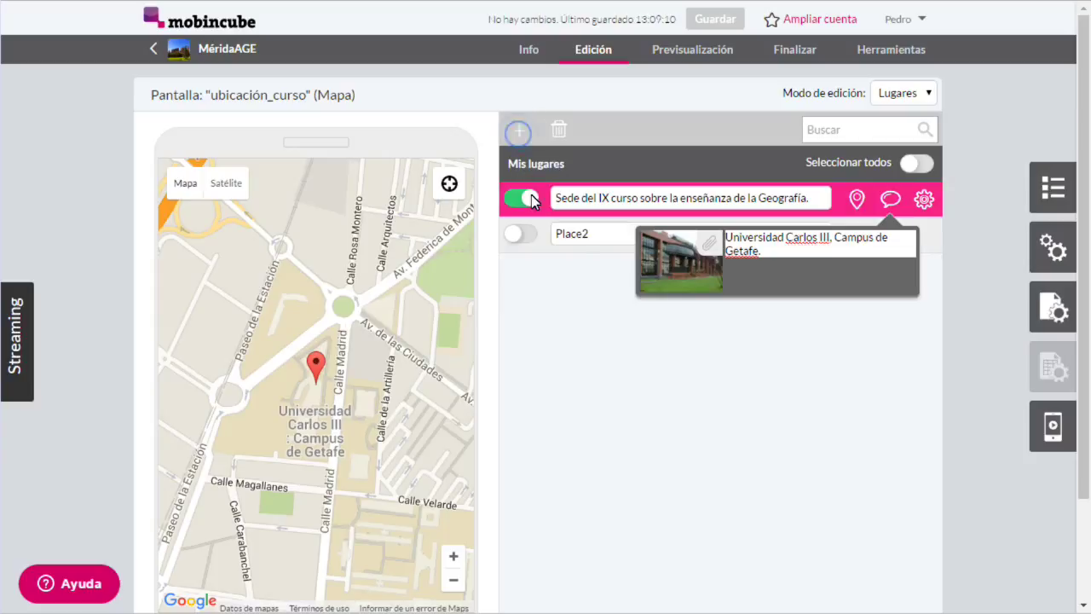
left_click(889, 200)
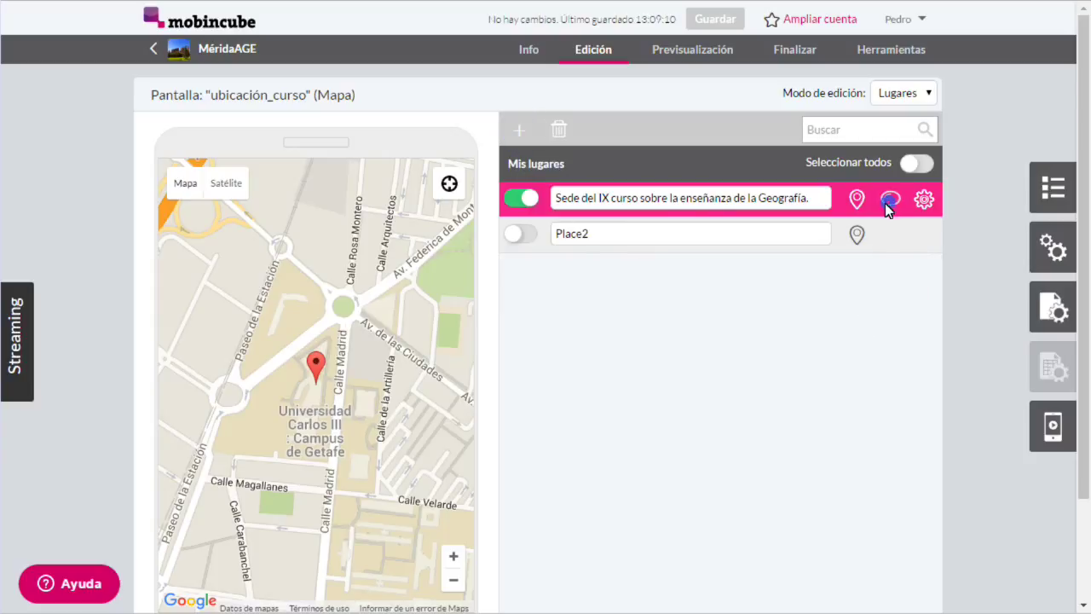
left_click(590, 233)
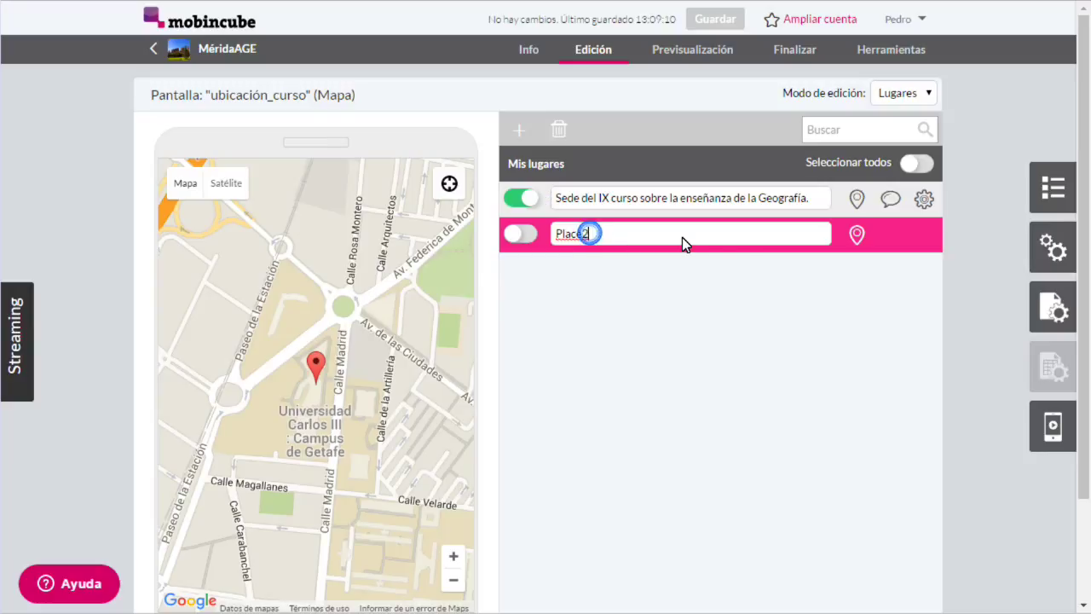
left_click(857, 237)
left_click(786, 283)
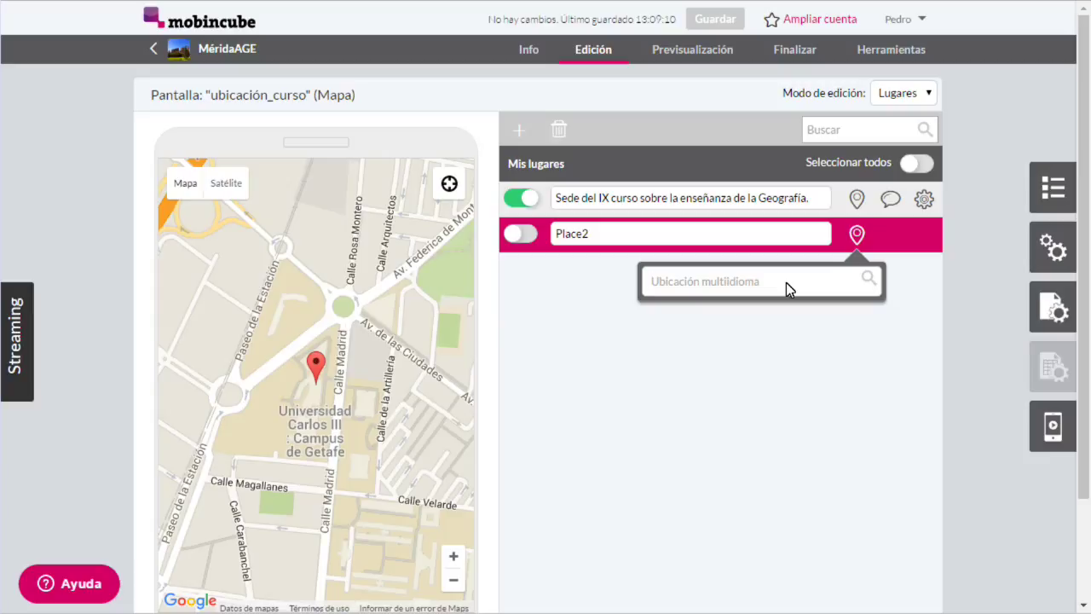
type("Getafe")
key("Return")
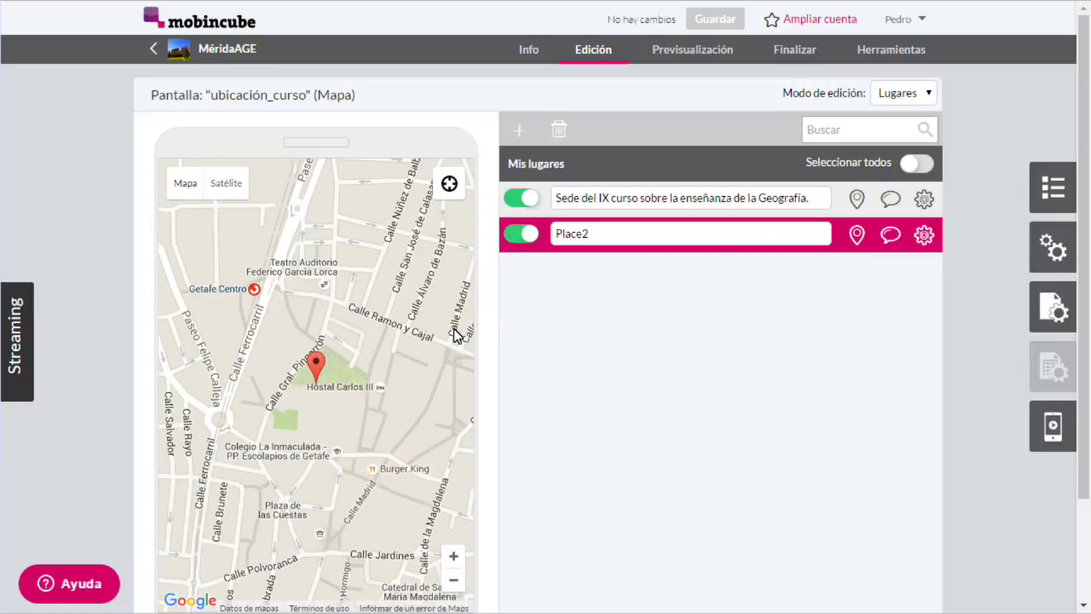
Step: Move the second place's marker north to the campus area, just below the roundabout on Paseo de la Estación
scroll(385, 356, "down", 2)
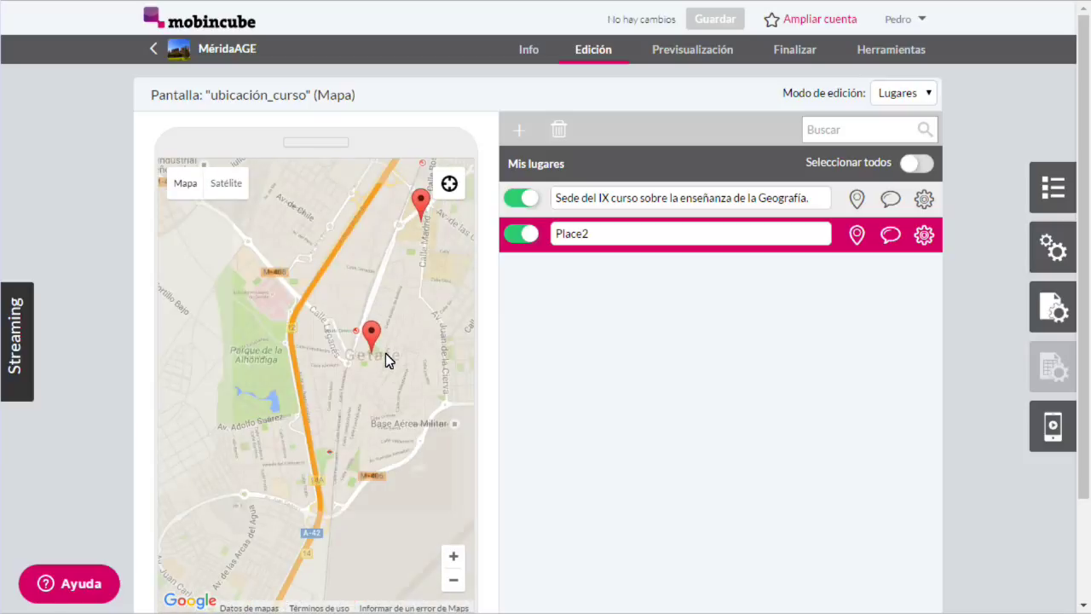
scroll(380, 349, "up", 3)
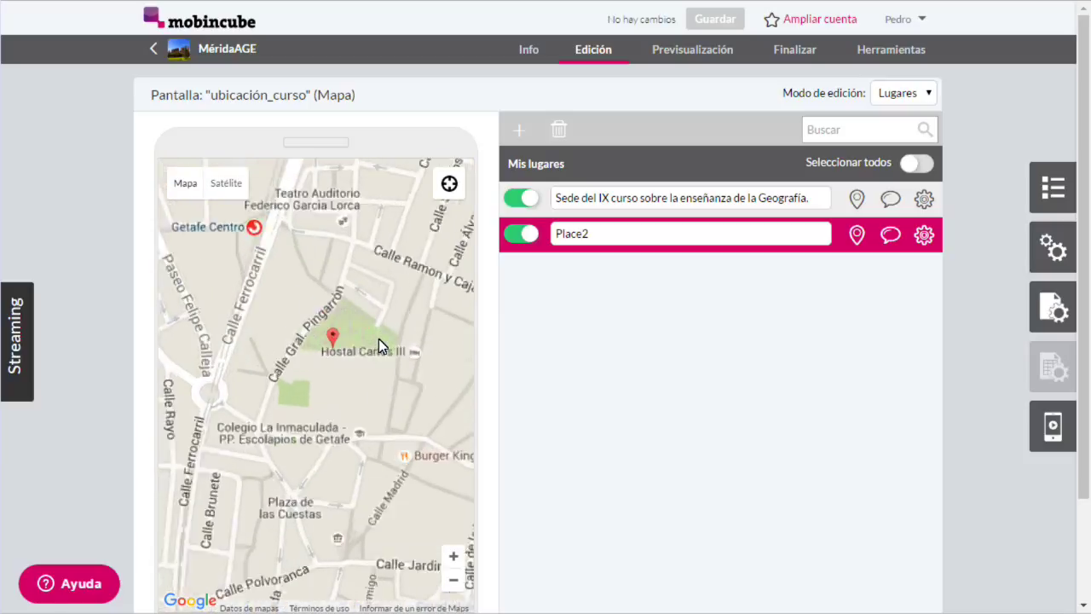
scroll(379, 339, "up", 1)
left_click_drag(311, 335, 284, 228)
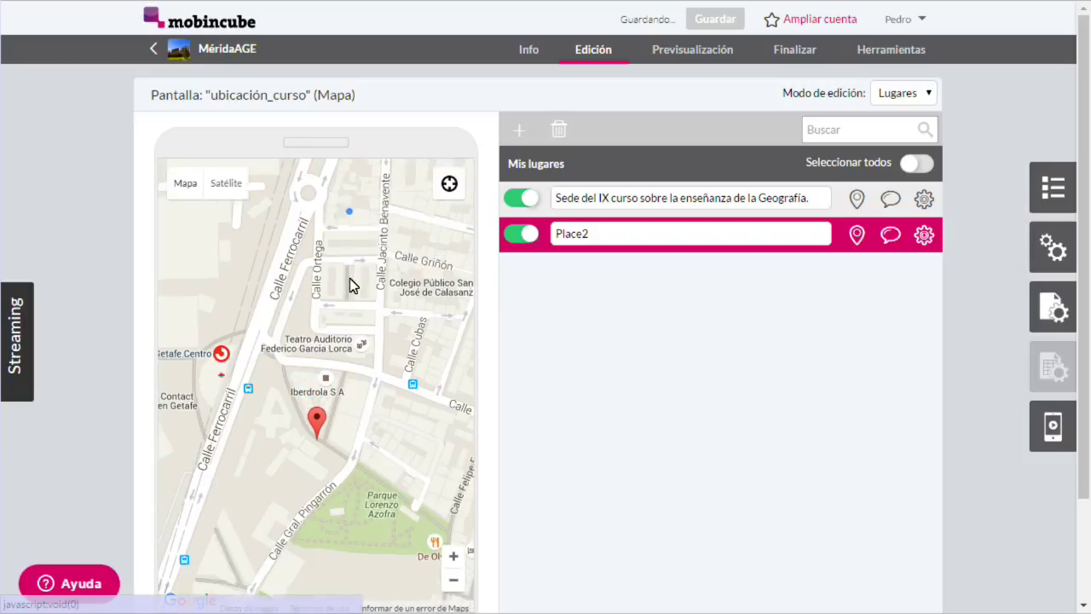
left_click_drag(349, 278, 336, 375)
left_click_drag(387, 320, 357, 445)
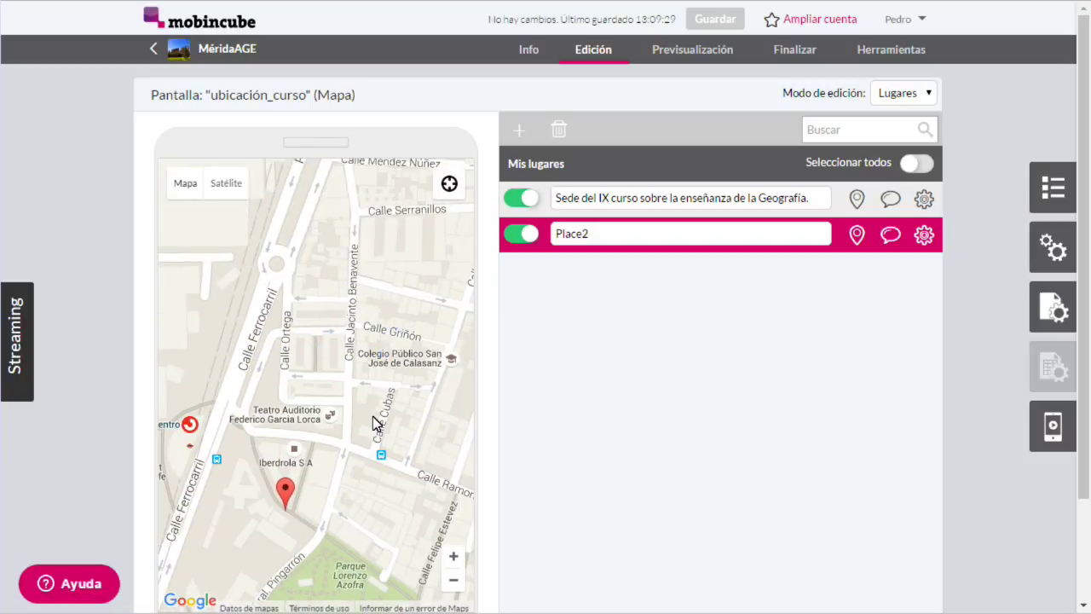
scroll(373, 416, "down", 1)
left_click_drag(404, 316, 361, 373)
scroll(350, 432, "down", 1)
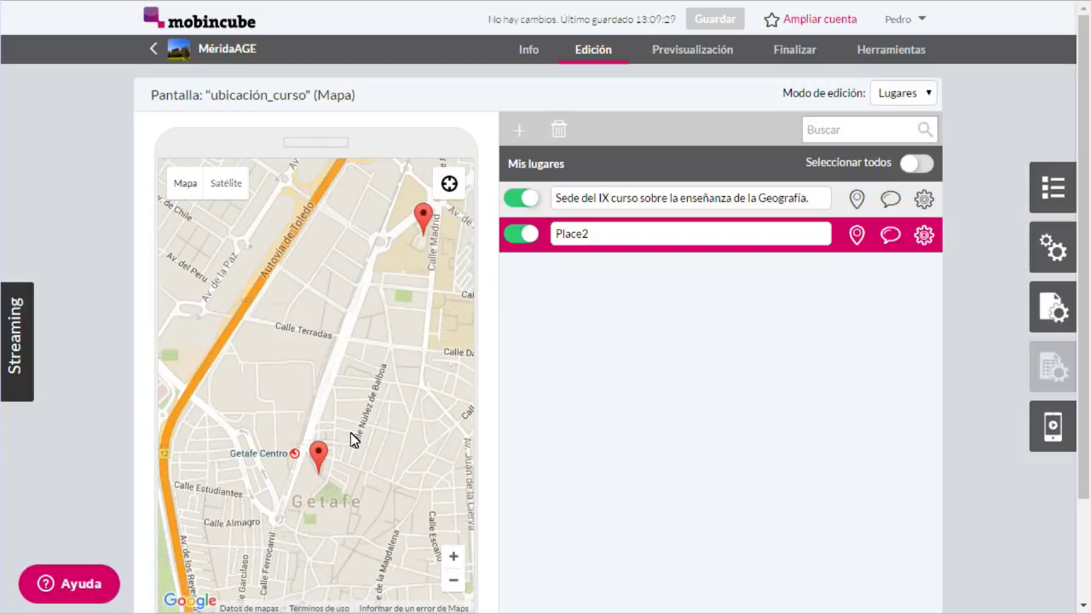
left_click_drag(321, 453, 393, 260)
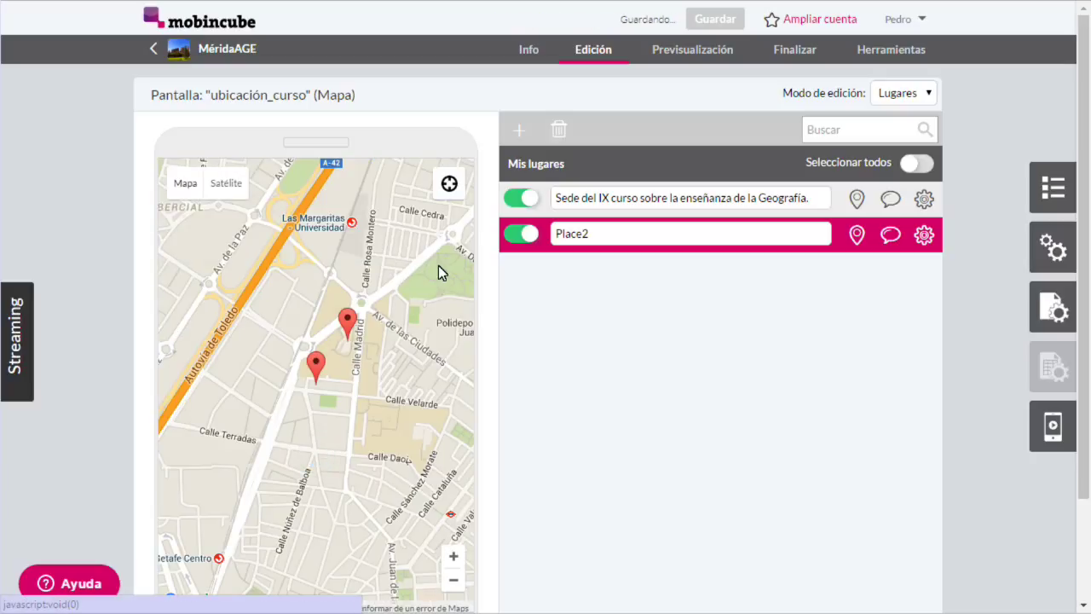
scroll(358, 396, "up", 1)
left_click_drag(270, 468, 302, 295)
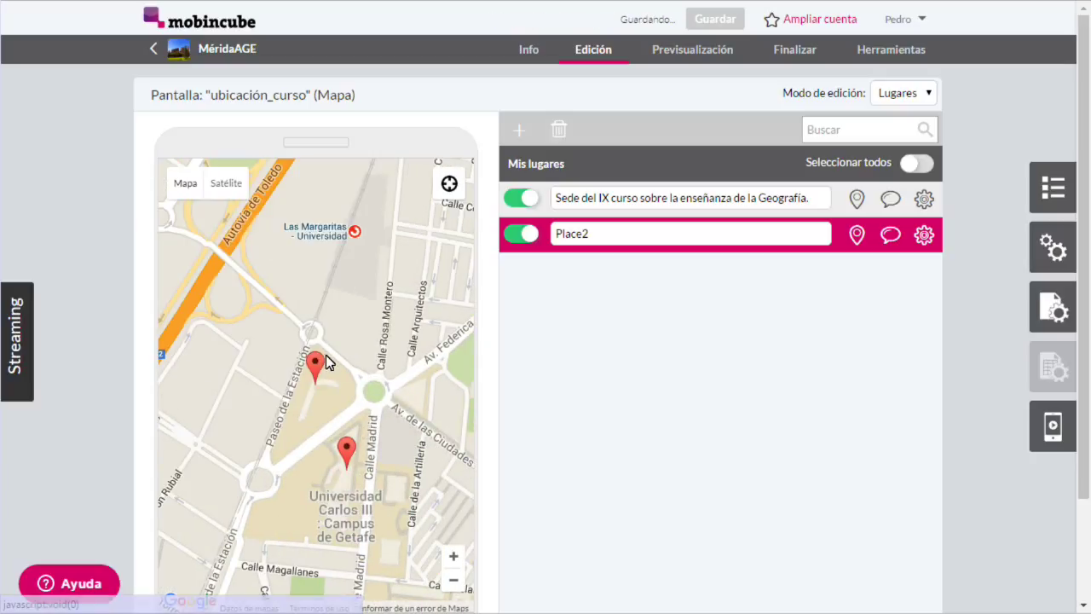
Step: Rename the second place as "Comida"
left_click(592, 237)
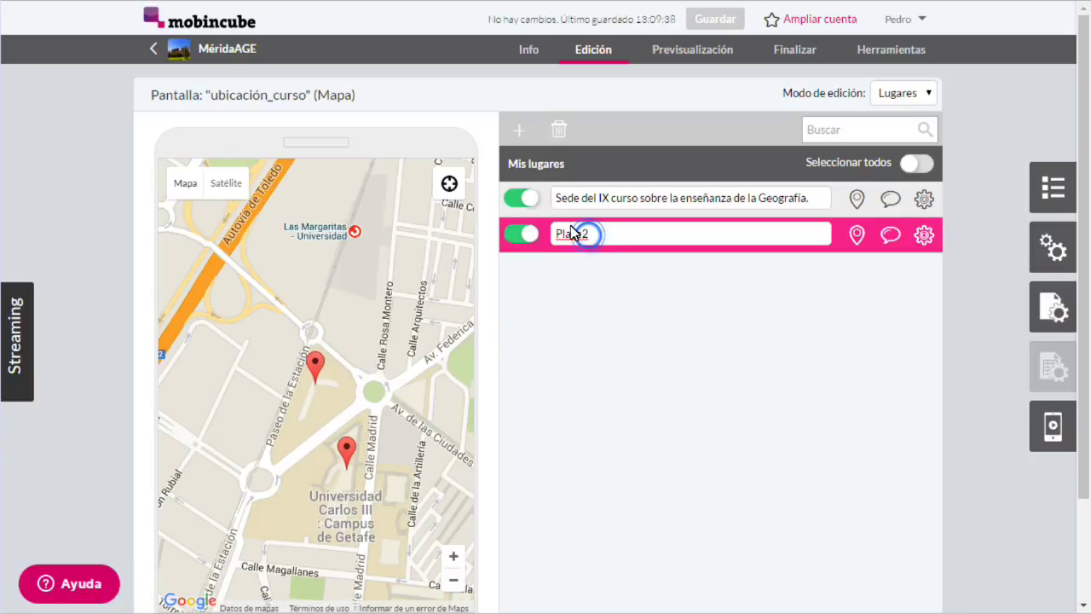
left_click_drag(587, 234, 547, 232)
type("Comida")
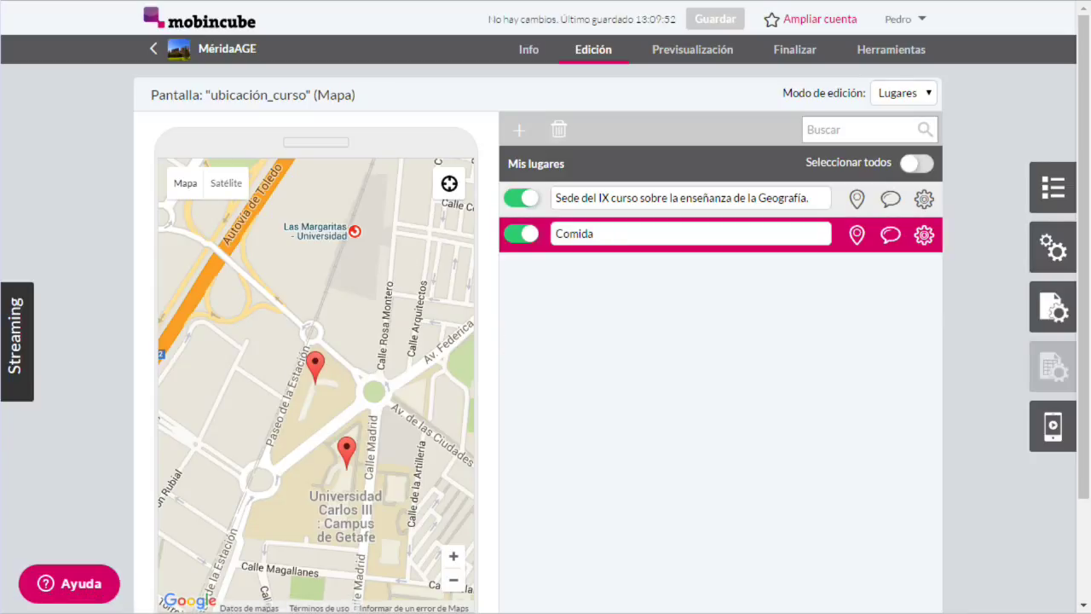
Step: Switch the course venue place off and on again, and do the same with the "Comida" place
left_click(530, 199)
left_click(524, 199)
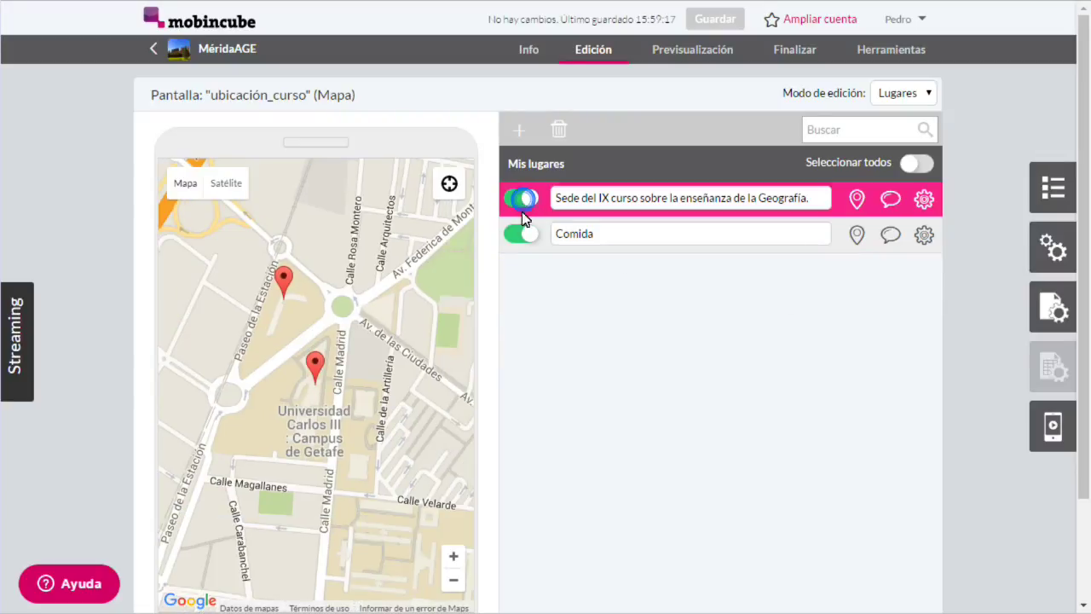
left_click(524, 236)
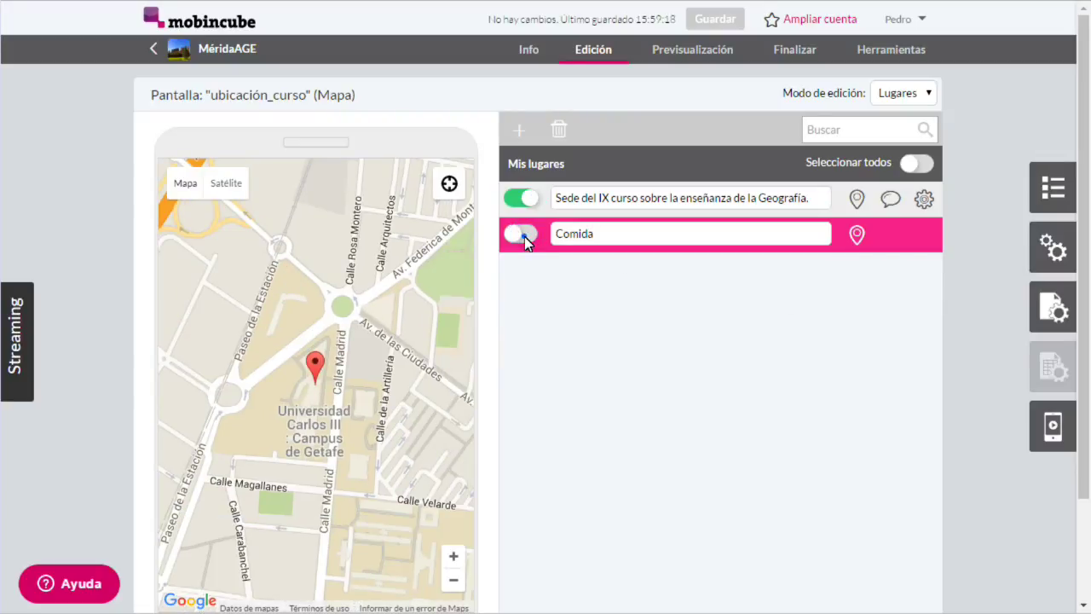
left_click(524, 236)
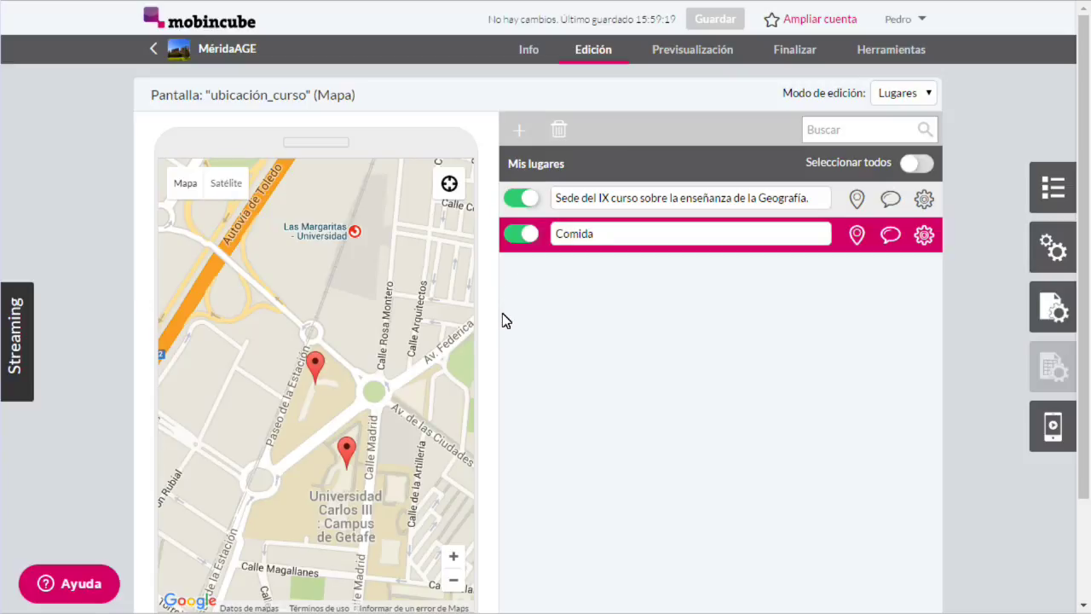
scroll(595, 368, "down", 2)
scroll(595, 368, "up", 2)
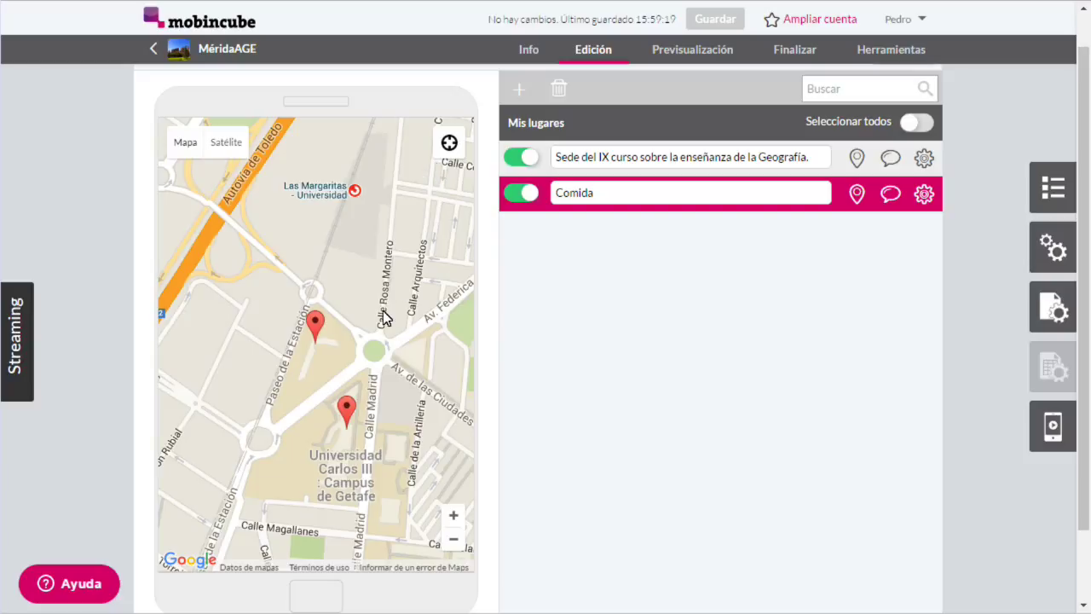
Step: Center the map, switch the editing mode to Rutas, and draw a route from the course venue marker along Calle Madrid to the "Comida" marker
left_click(449, 143)
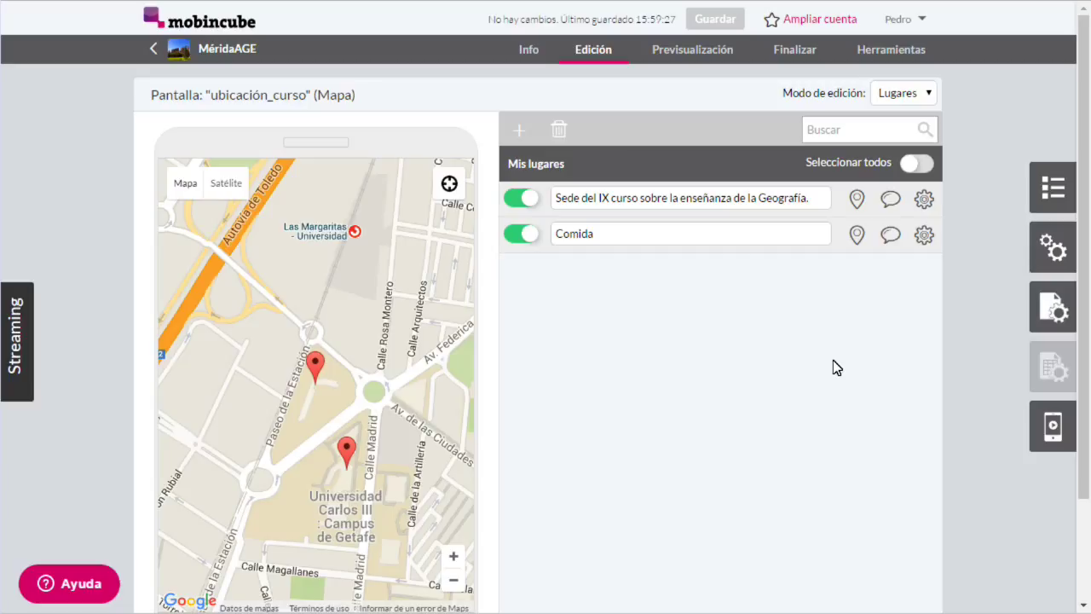
left_click(881, 98)
left_click(882, 128)
left_click(364, 463)
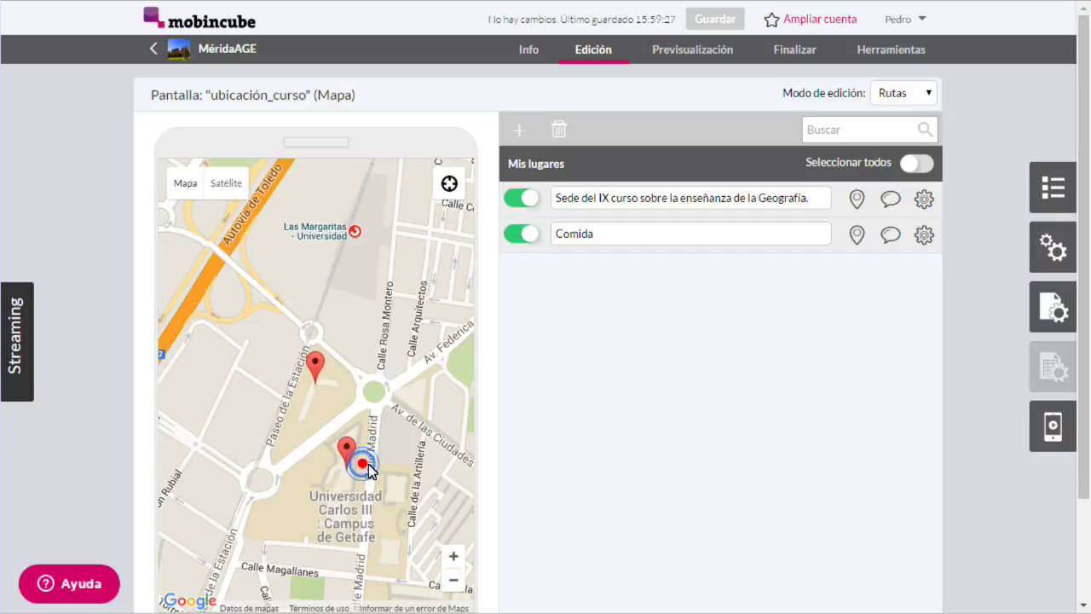
left_click(376, 410)
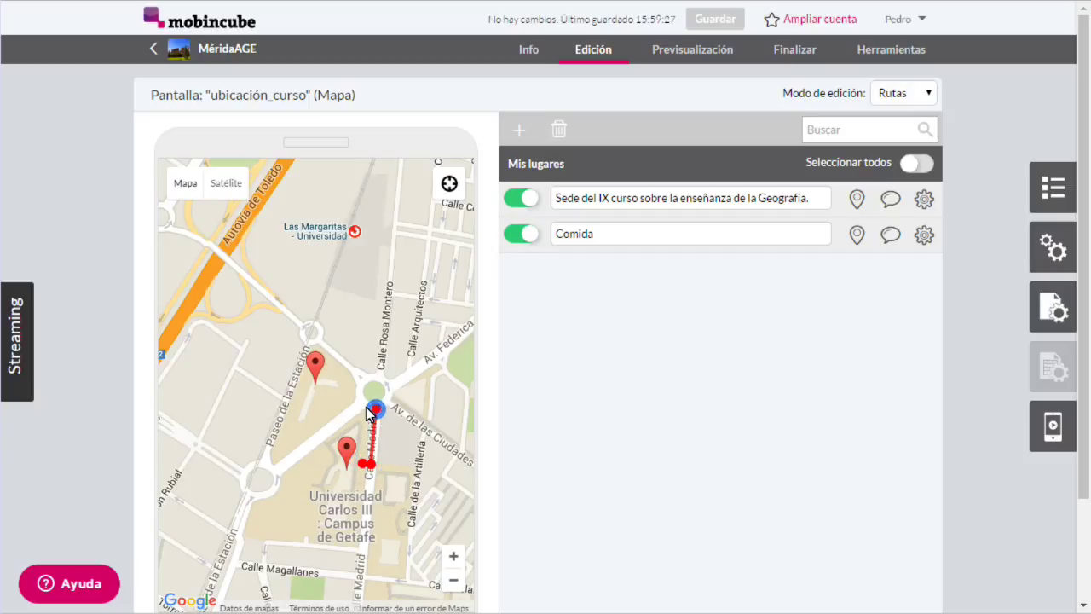
left_click(334, 436)
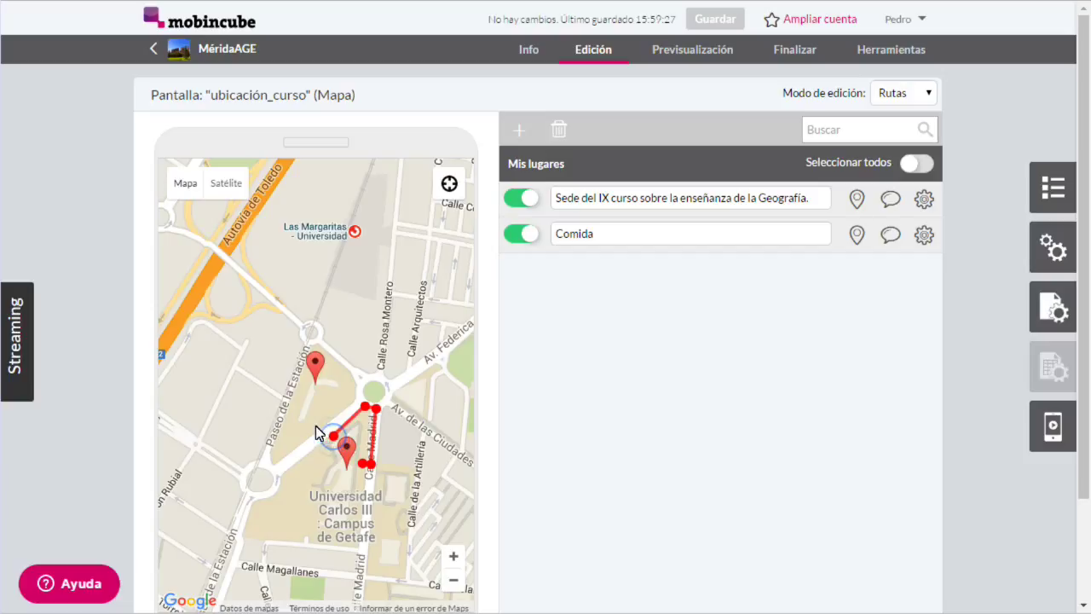
left_click(315, 391)
Step: Review the route's configuration, trying the point color switch on and off and checking the point style and route color options
left_click(315, 392)
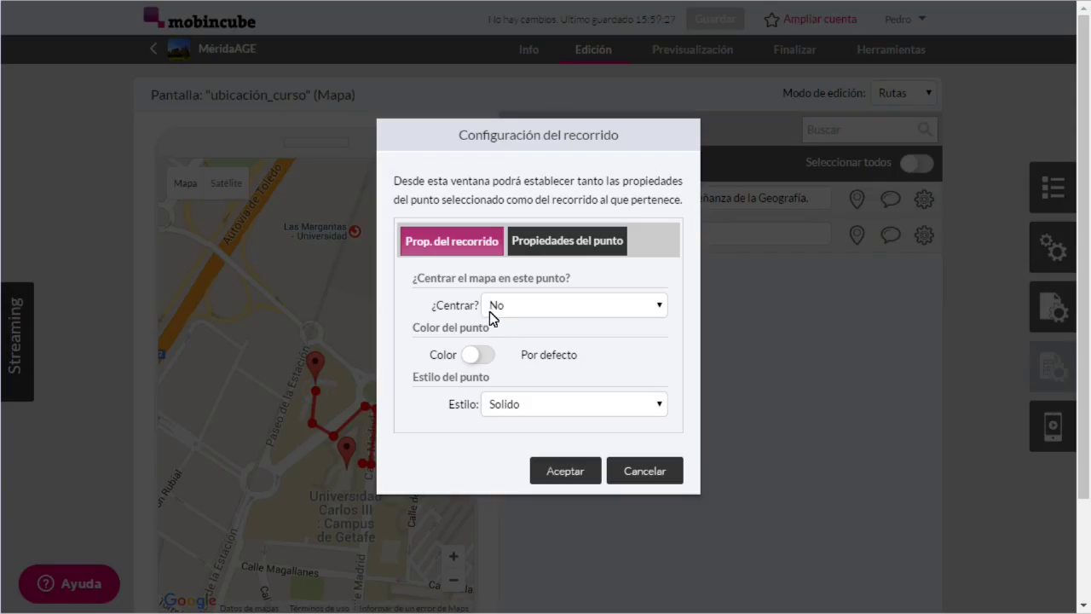
left_click(482, 356)
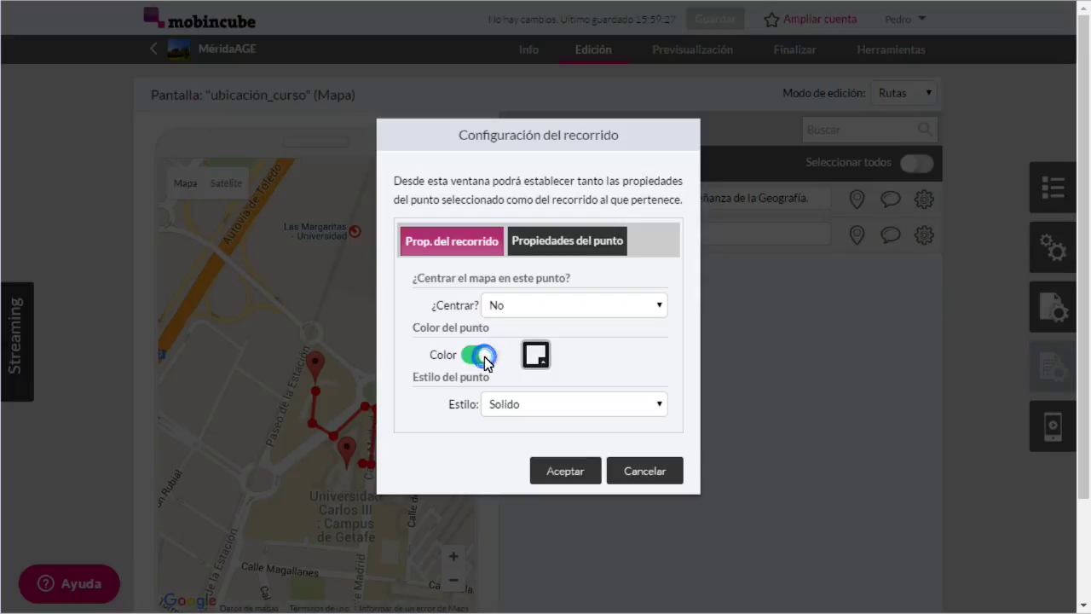
left_click(479, 354)
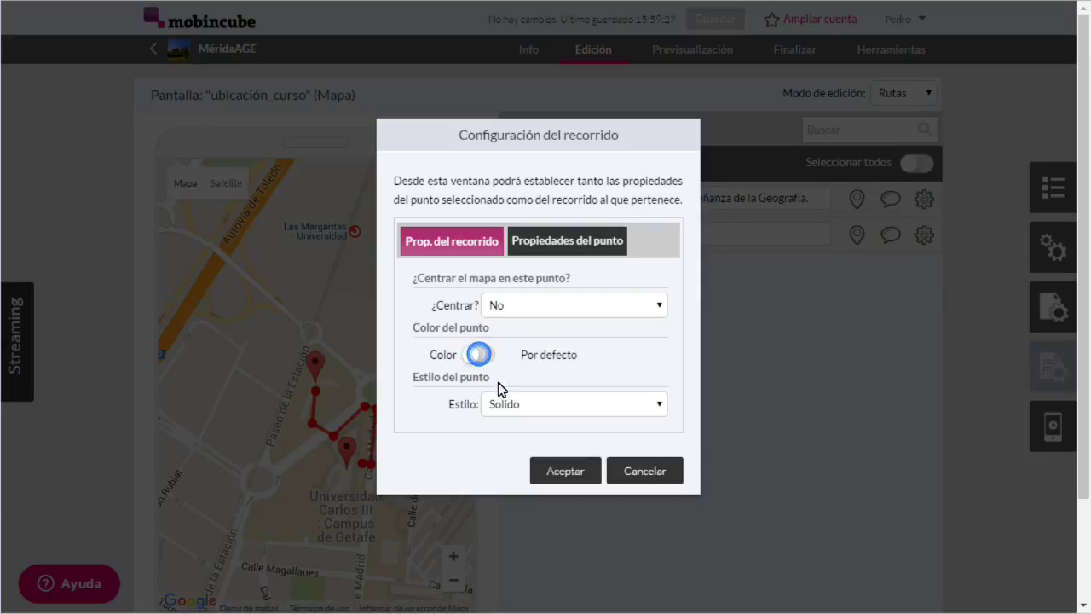
left_click(506, 406)
left_click(506, 404)
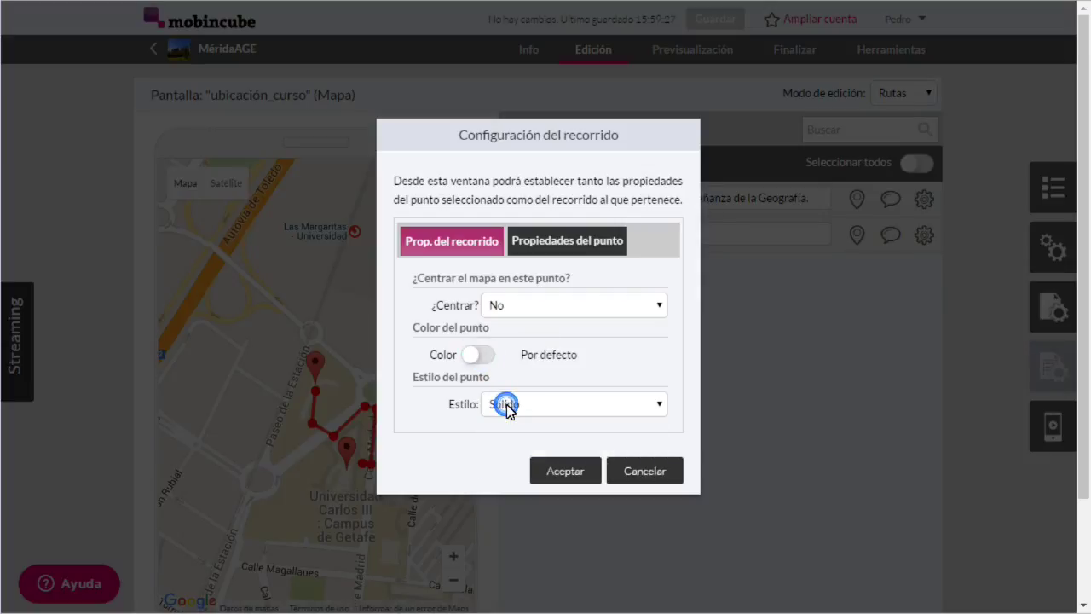
left_click(521, 245)
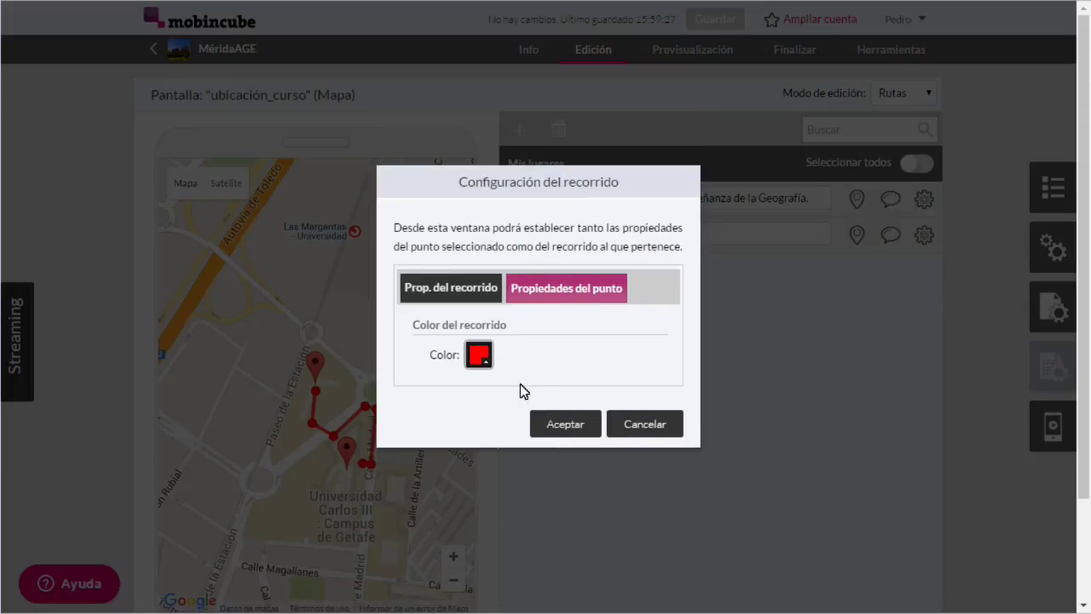
left_click(562, 423)
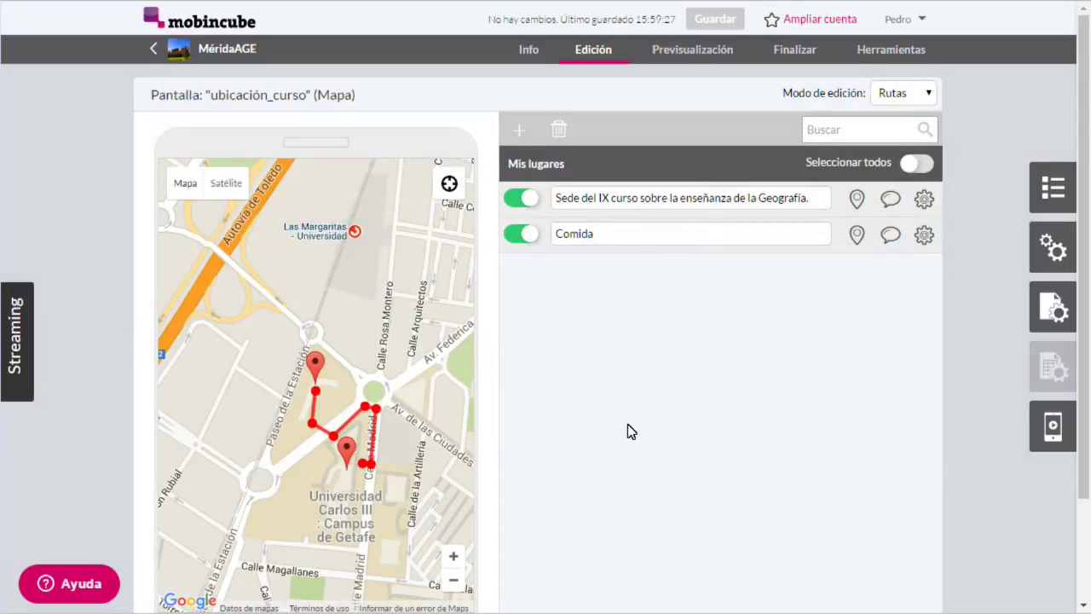
Step: Set the CRÉDITOS cell of the table on Pantalla inicial to open the créditos screen
left_click(1054, 187)
left_click(1060, 117)
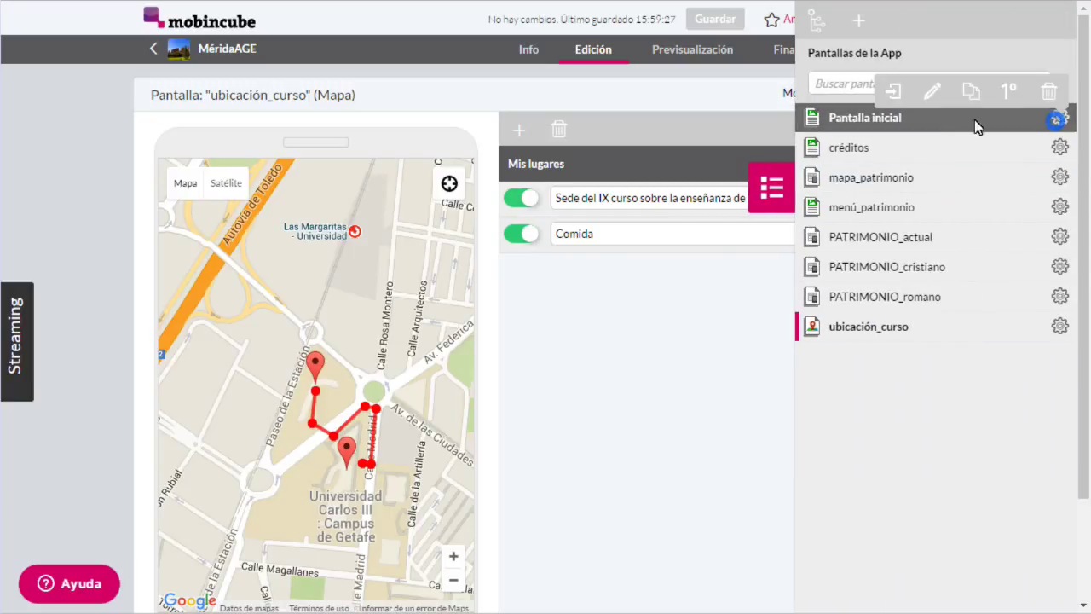
left_click(893, 86)
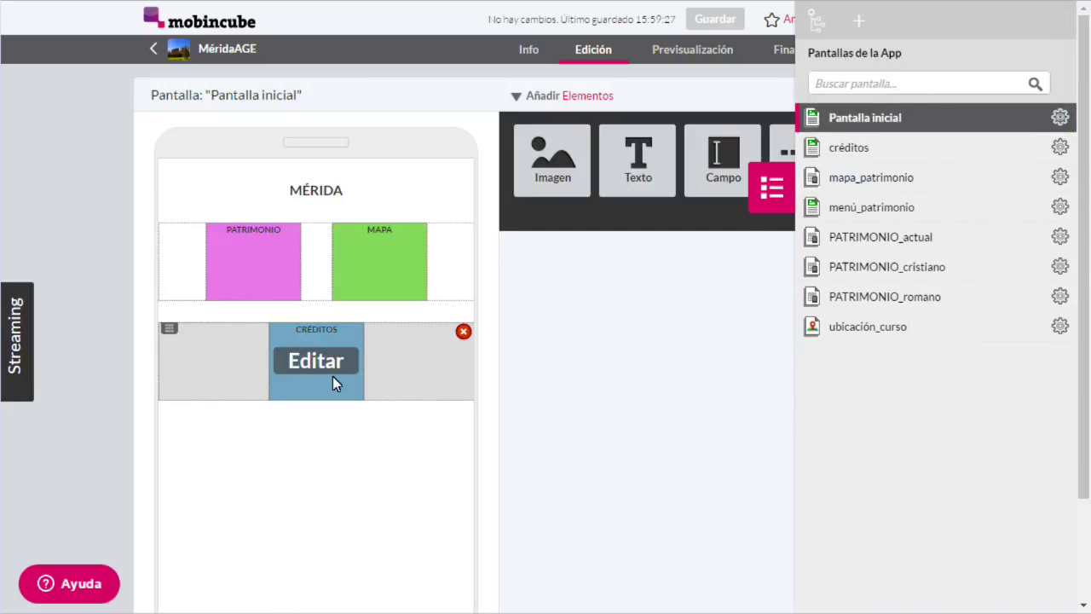
left_click(325, 406)
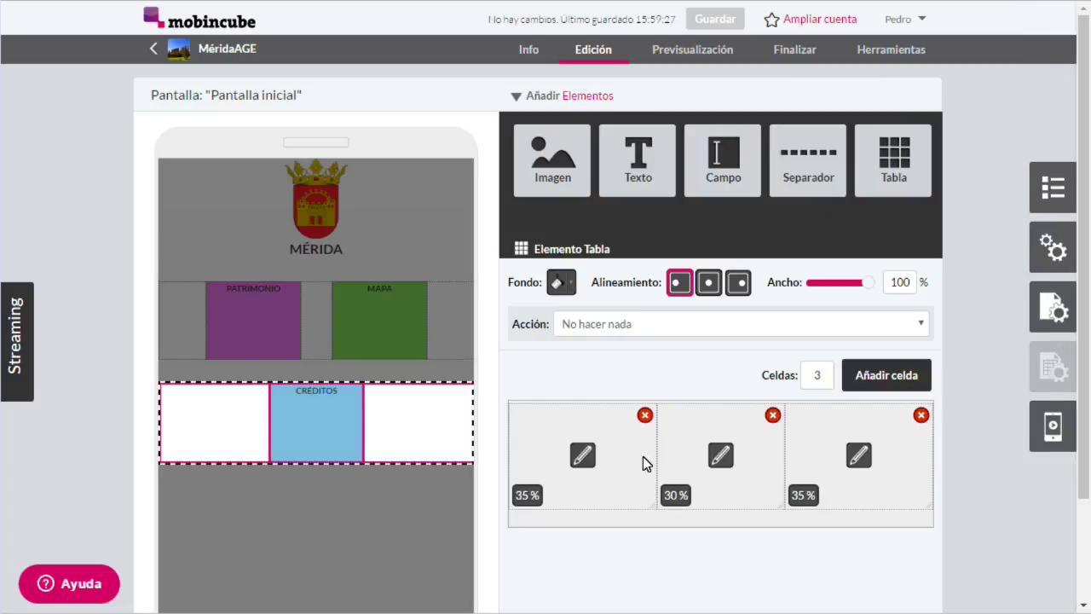
left_click(722, 455)
scroll(707, 486, "down", 2)
left_click(692, 512)
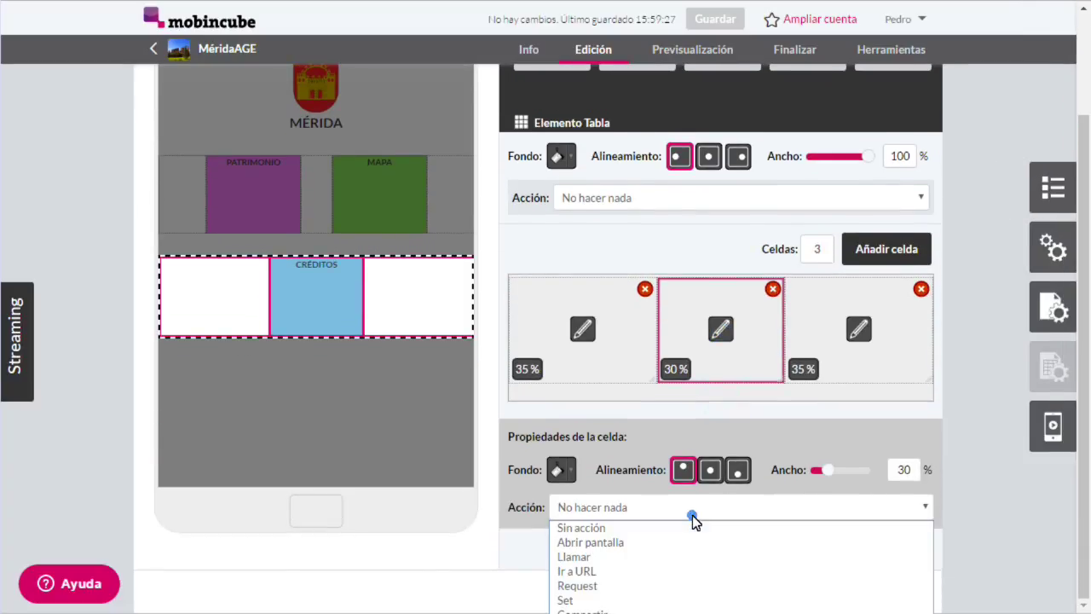
left_click(687, 543)
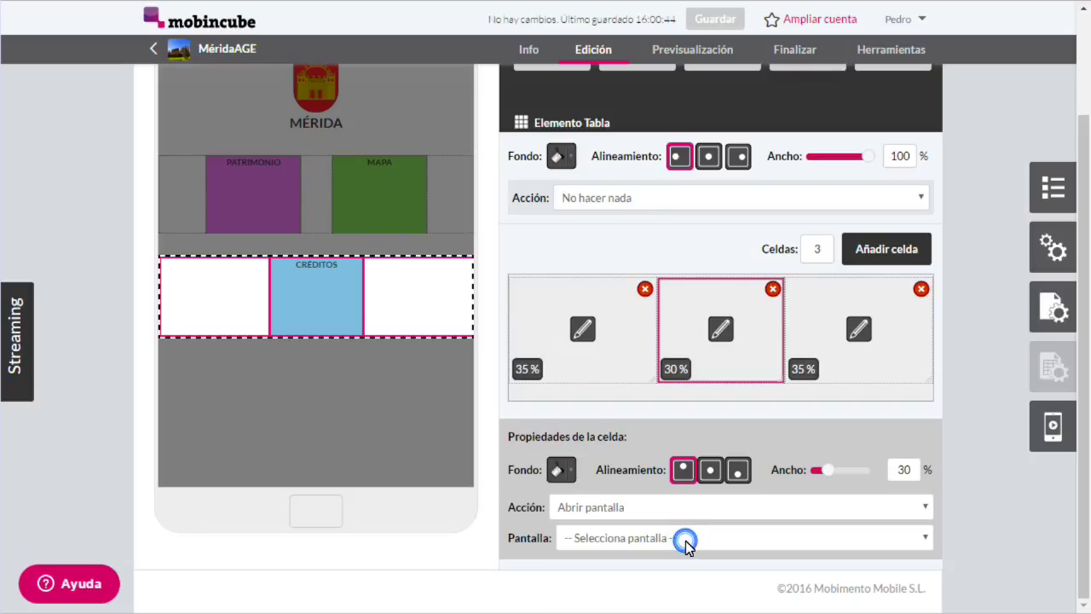
left_click(685, 538)
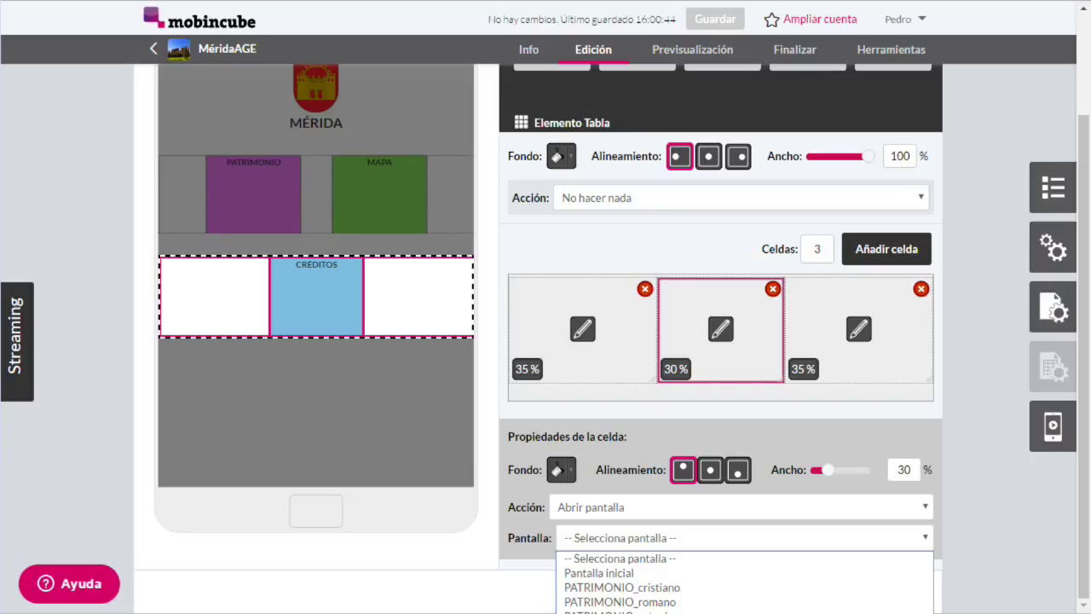
left_click(726, 612)
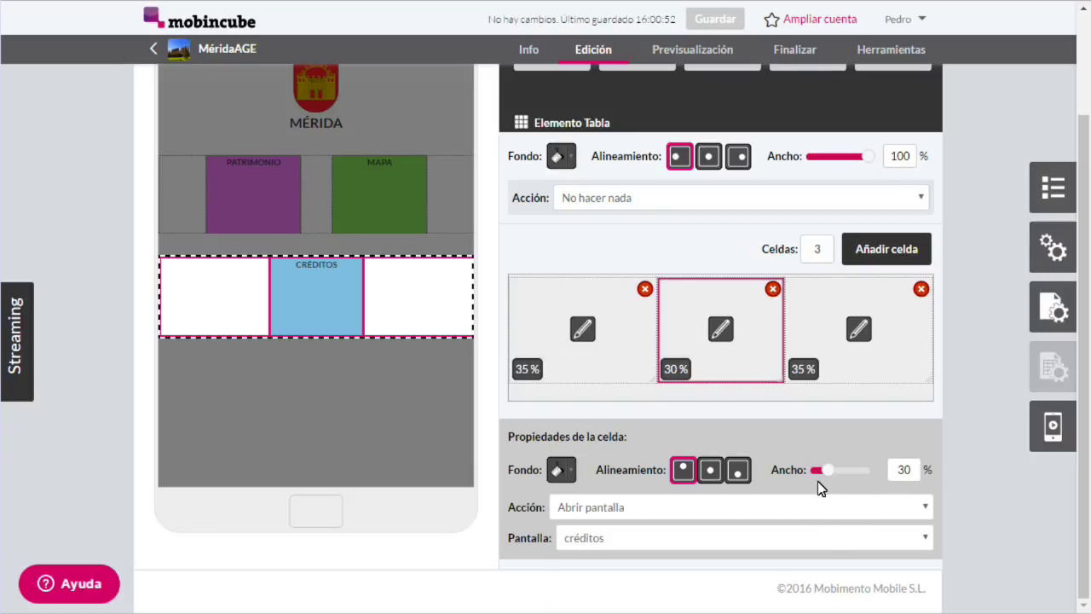
Step: Set the location pin image on the créditos screen to open the ubicación_curso screen
left_click(1049, 186)
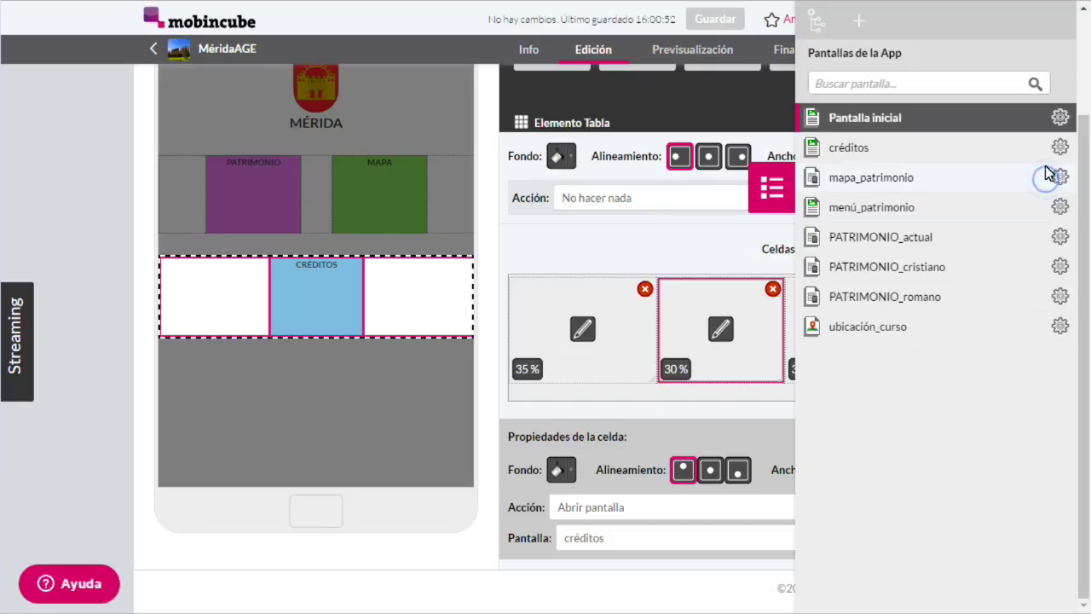
left_click(1061, 147)
left_click(902, 120)
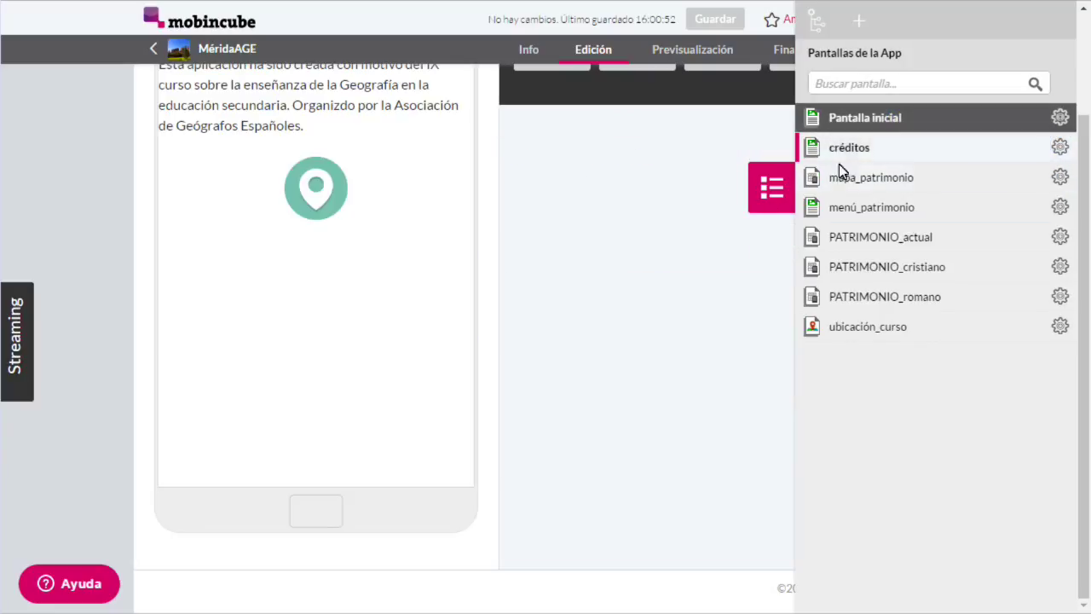
left_click(315, 324)
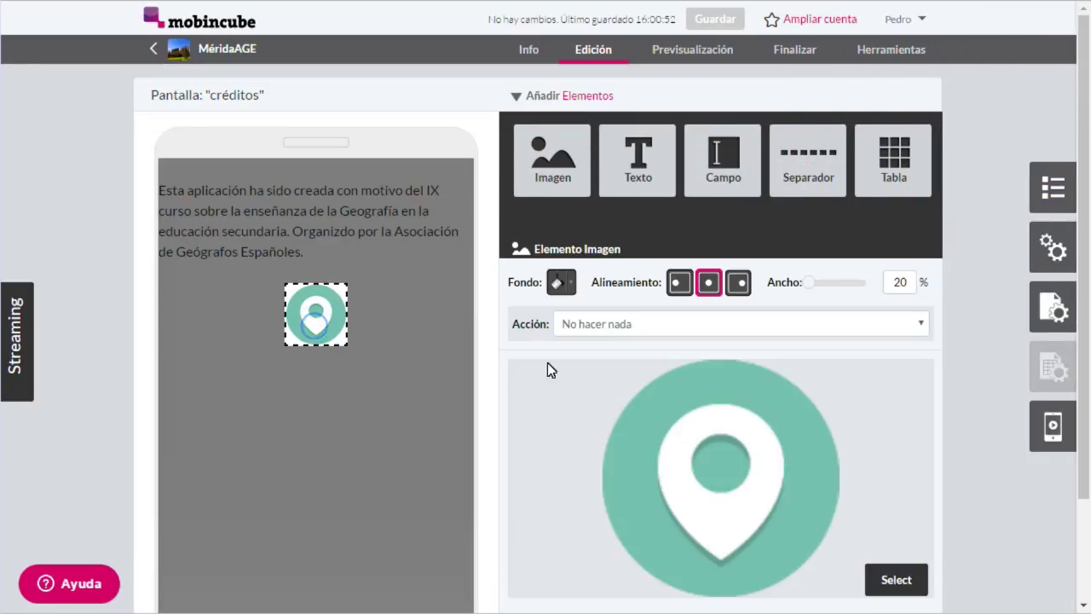
left_click(595, 326)
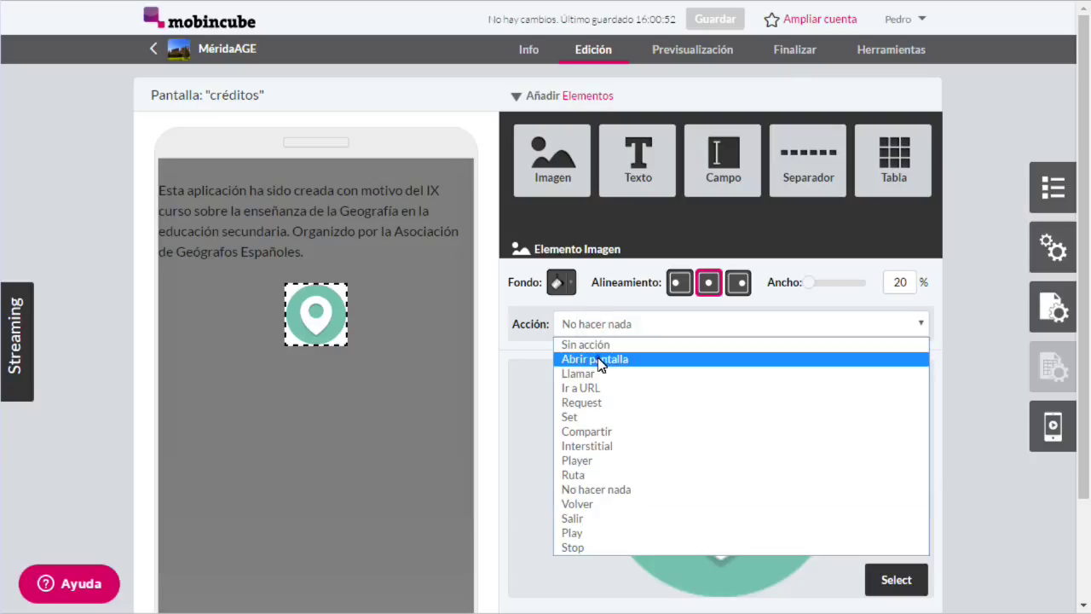
left_click(597, 361)
left_click(597, 356)
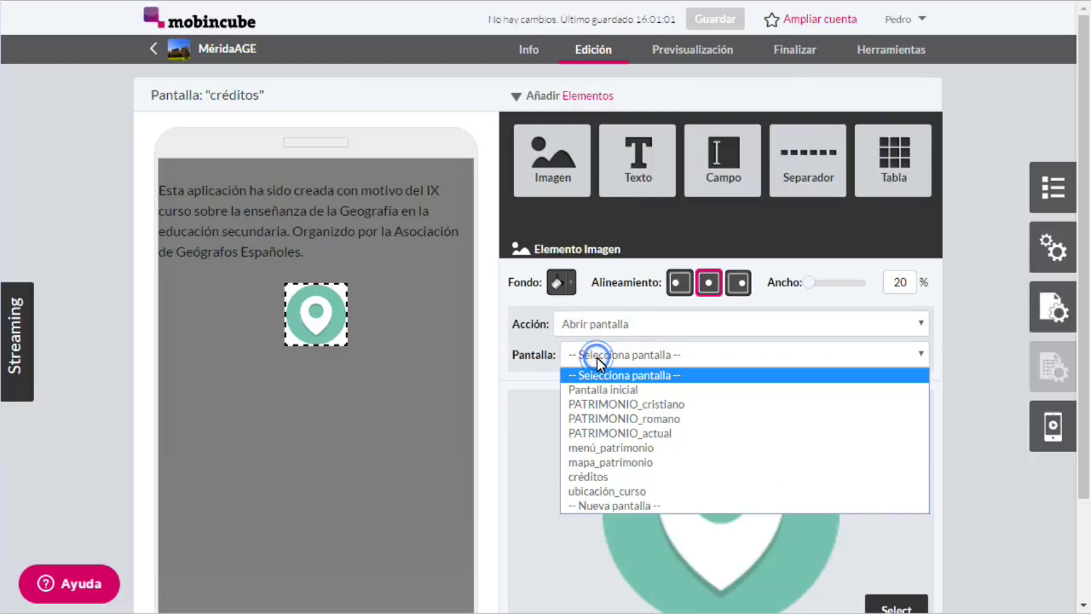
left_click(605, 492)
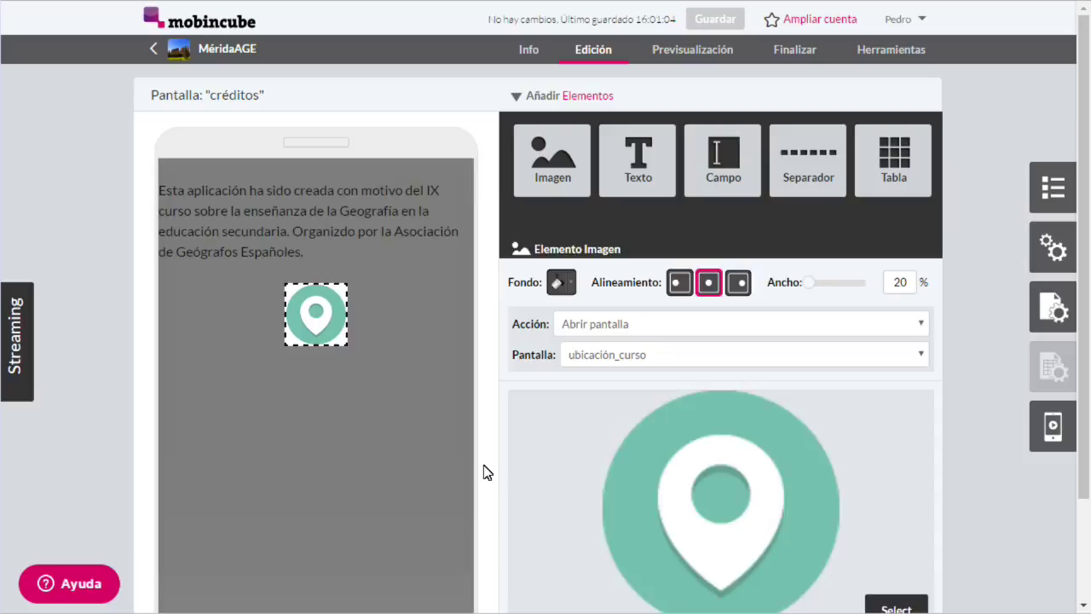
left_click(483, 467)
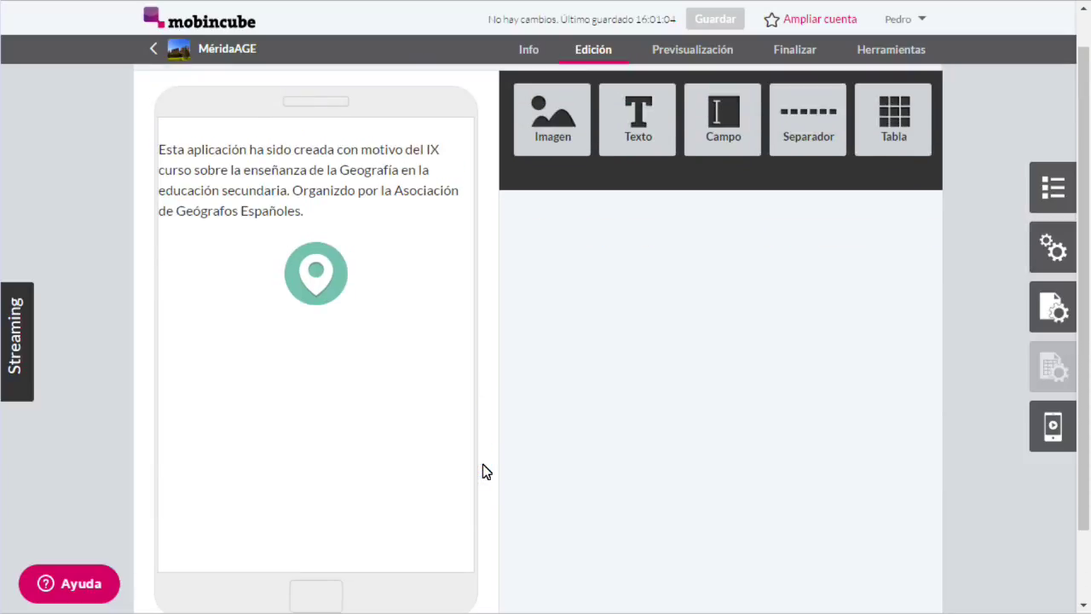
Step: Examine the app's screen hierarchy in tree view, comparing it with the list view and expanding the menú_patrimonio and créditos branches
left_click(1043, 174)
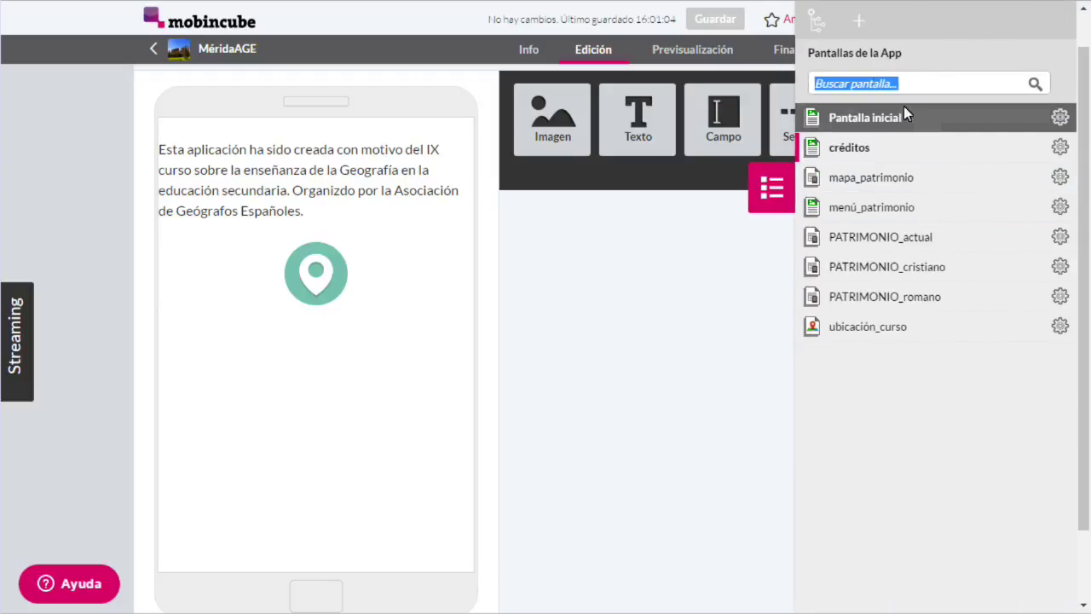
left_click(1059, 118)
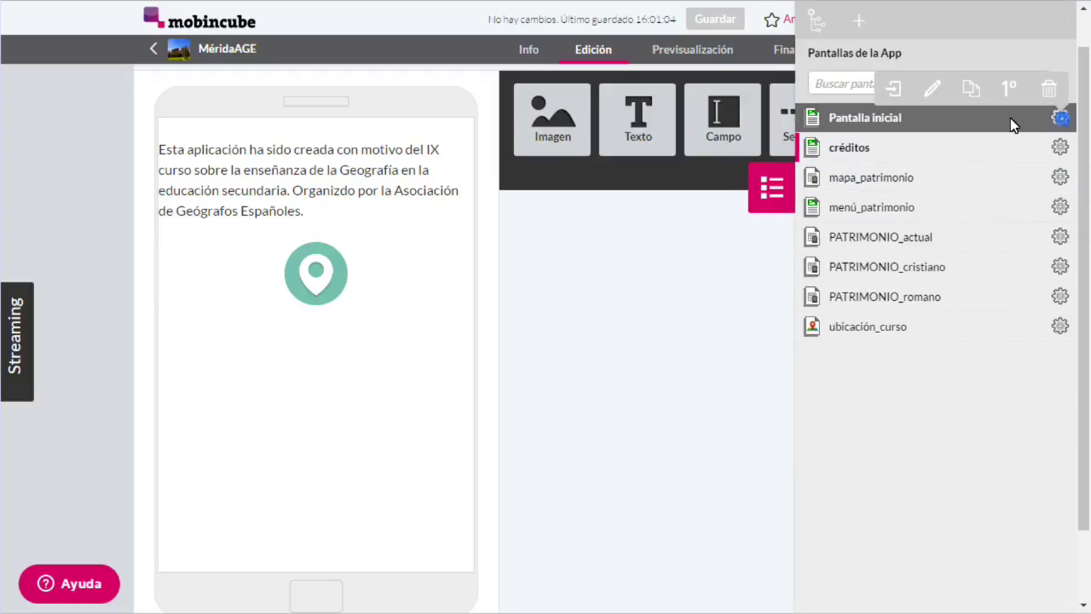
left_click(820, 20)
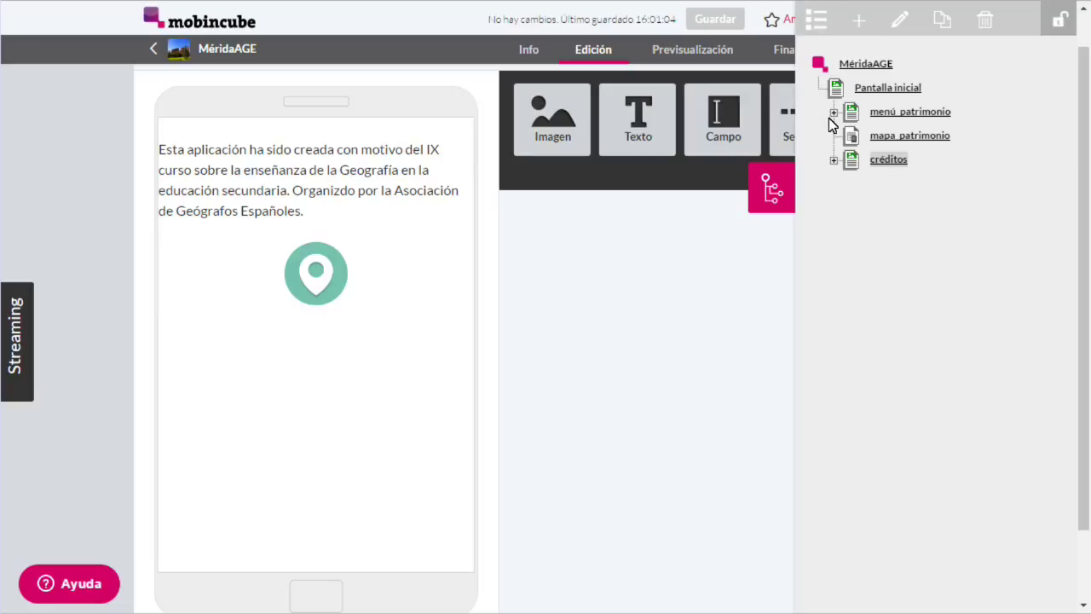
left_click(834, 112)
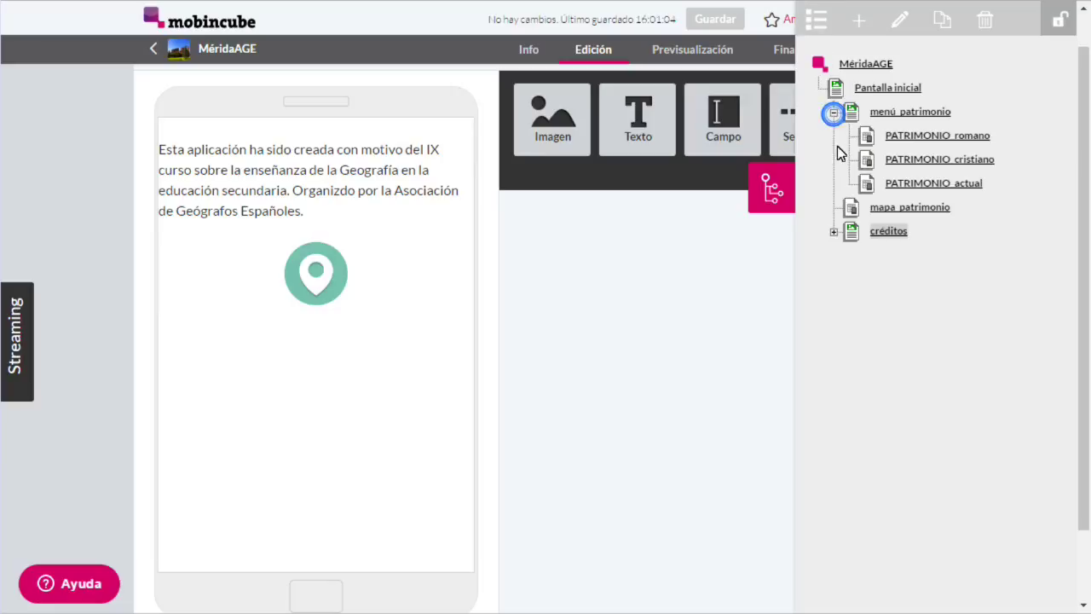
left_click(834, 231)
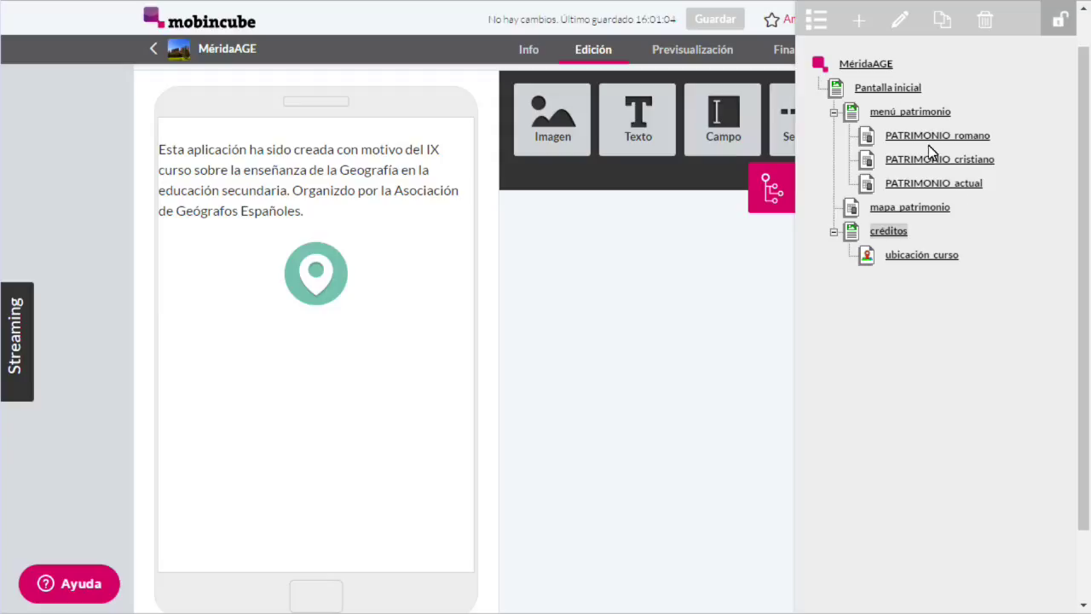
left_click(818, 22)
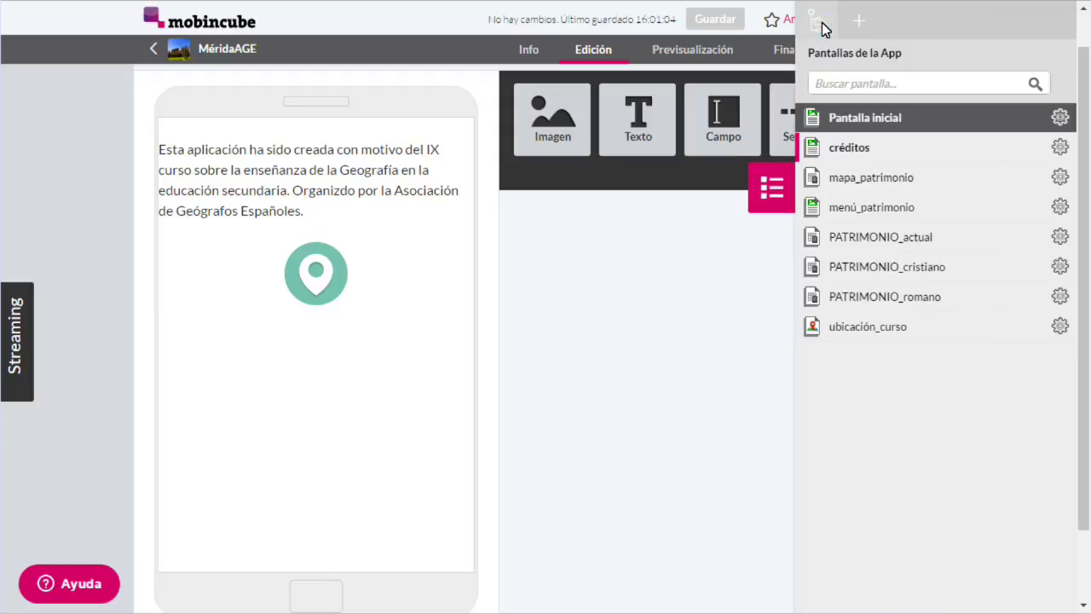
left_click(820, 23)
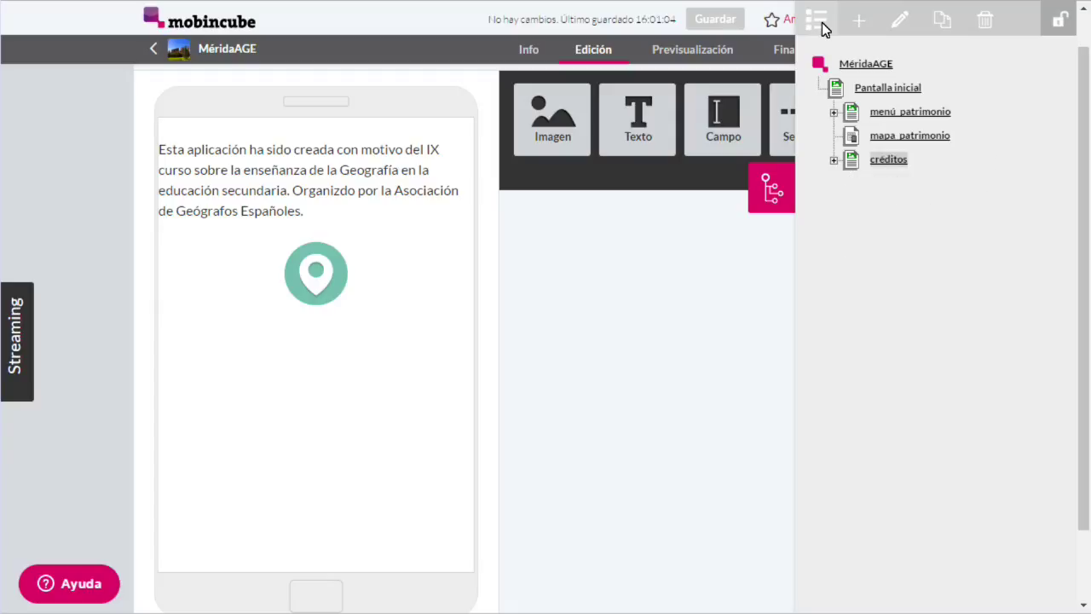
left_click(818, 22)
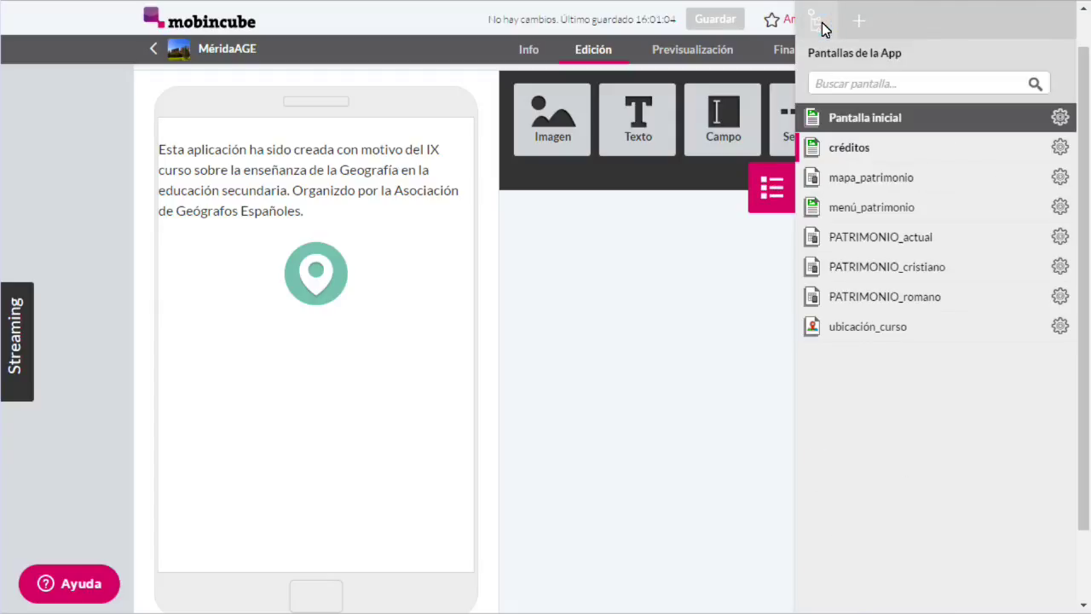
left_click(820, 23)
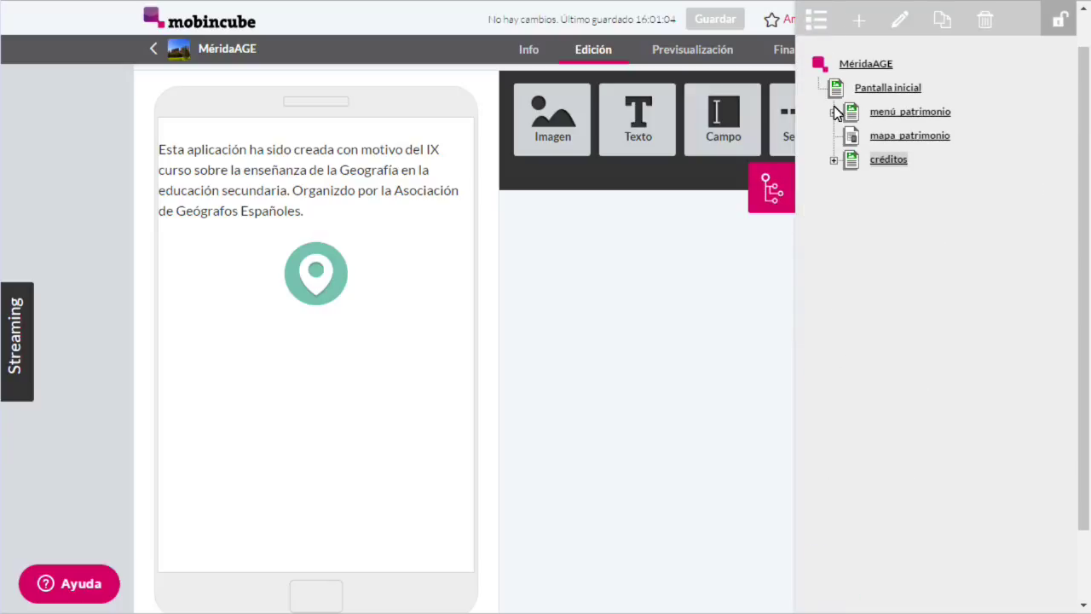
left_click(834, 114)
left_click(834, 231)
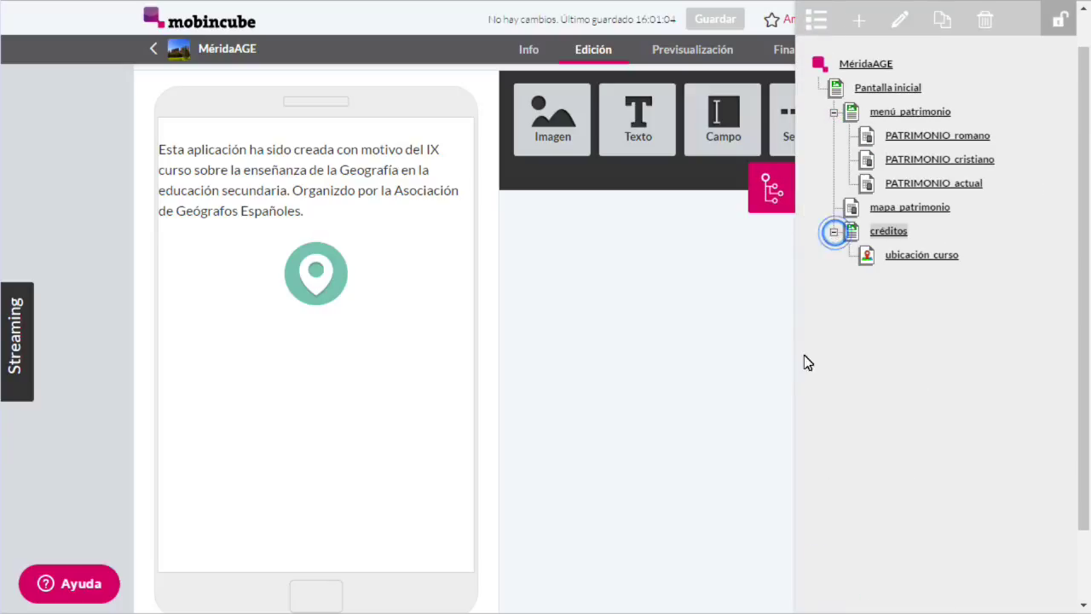
left_click(735, 372)
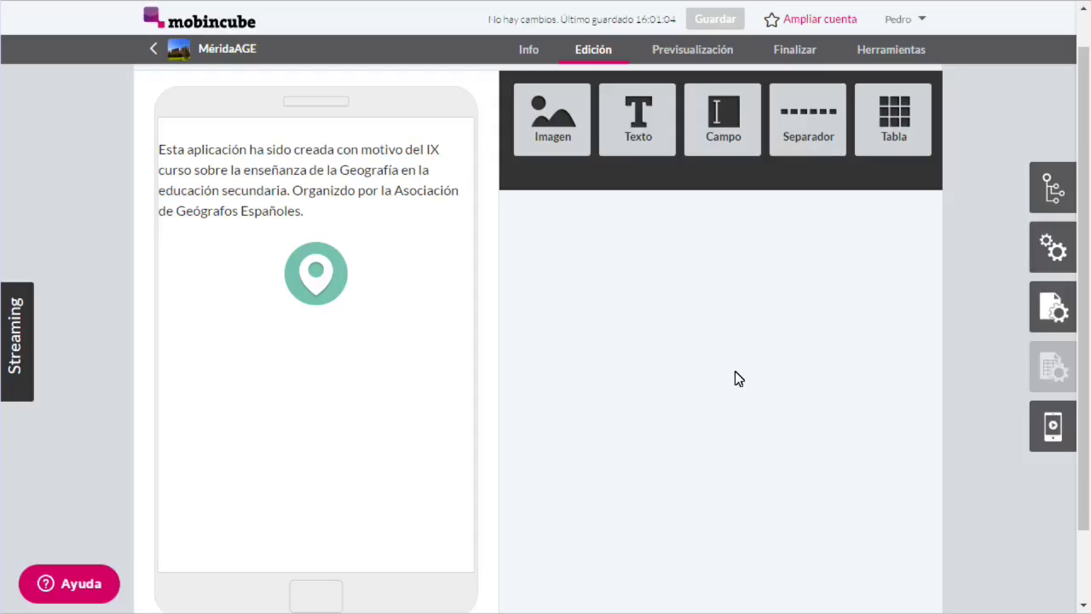
Step: Open Pantalla inicial from the app's screen tree to review its layout
left_click(1038, 192)
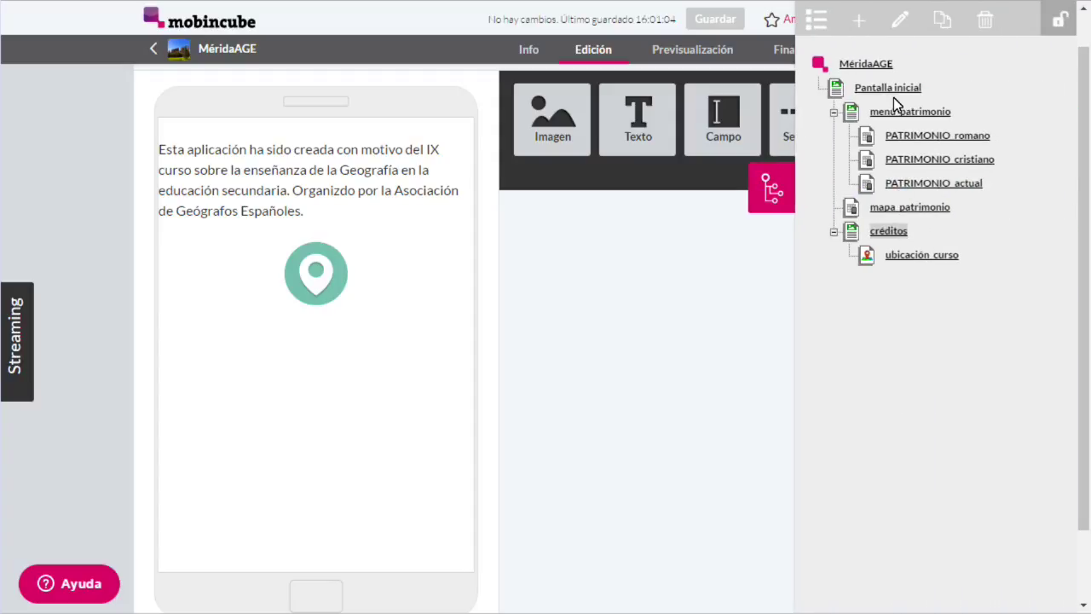
left_click(892, 89)
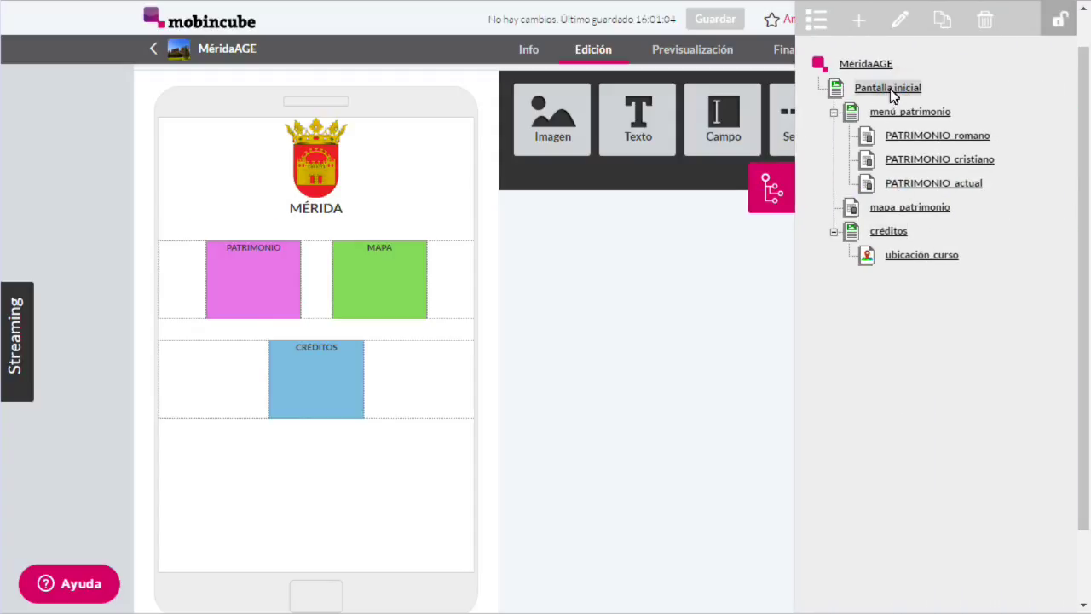
left_click(671, 321)
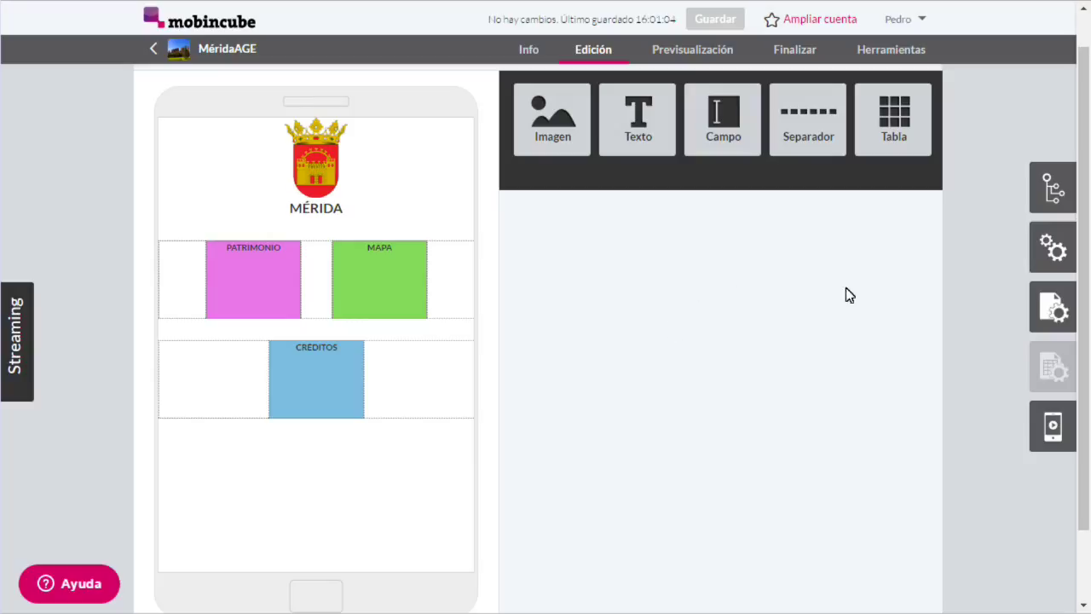
Step: Open the menú_patrimonio screen and add a new bar named barra1 in its bar settings
left_click(1037, 200)
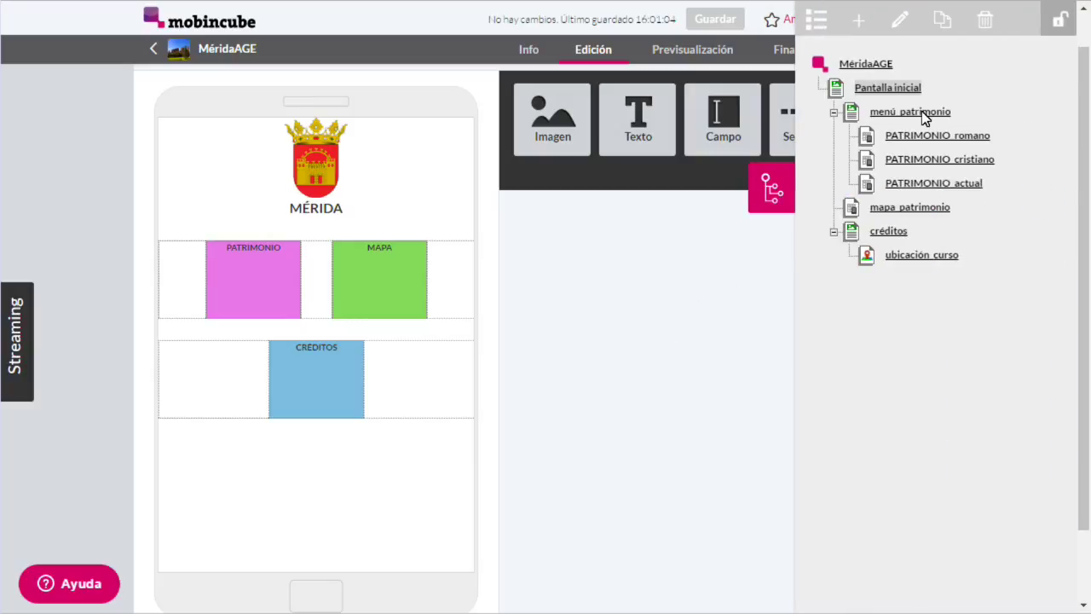
left_click(921, 111)
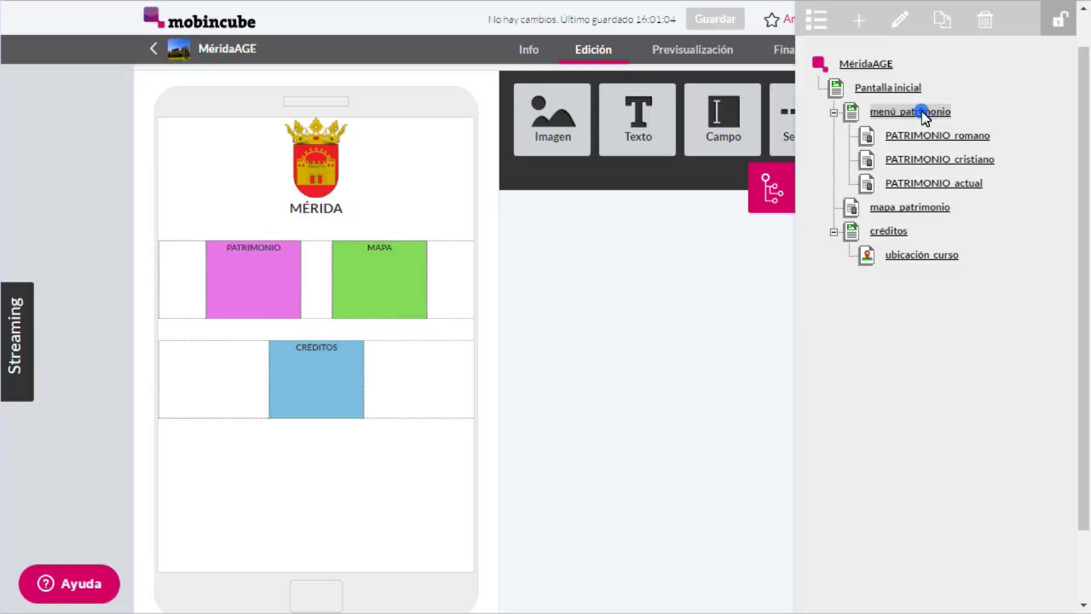
left_click(716, 296)
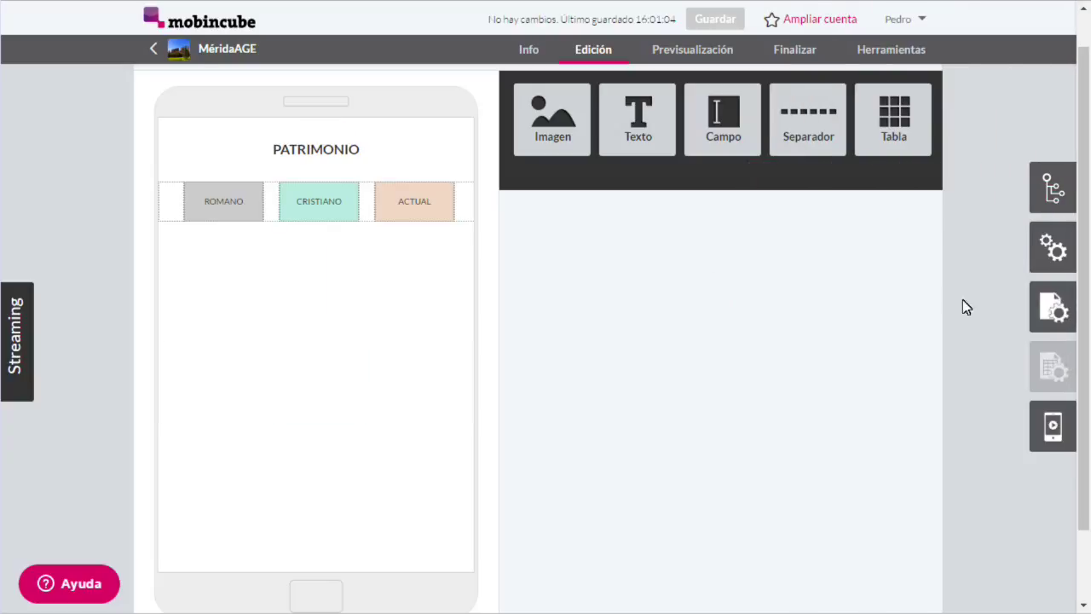
left_click(1053, 307)
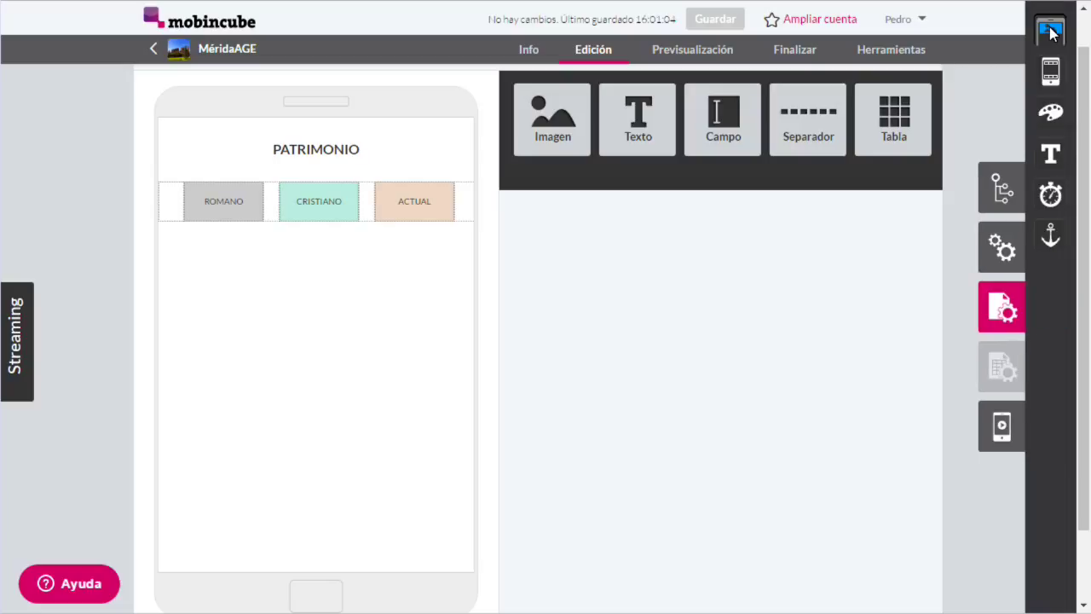
left_click(1053, 68)
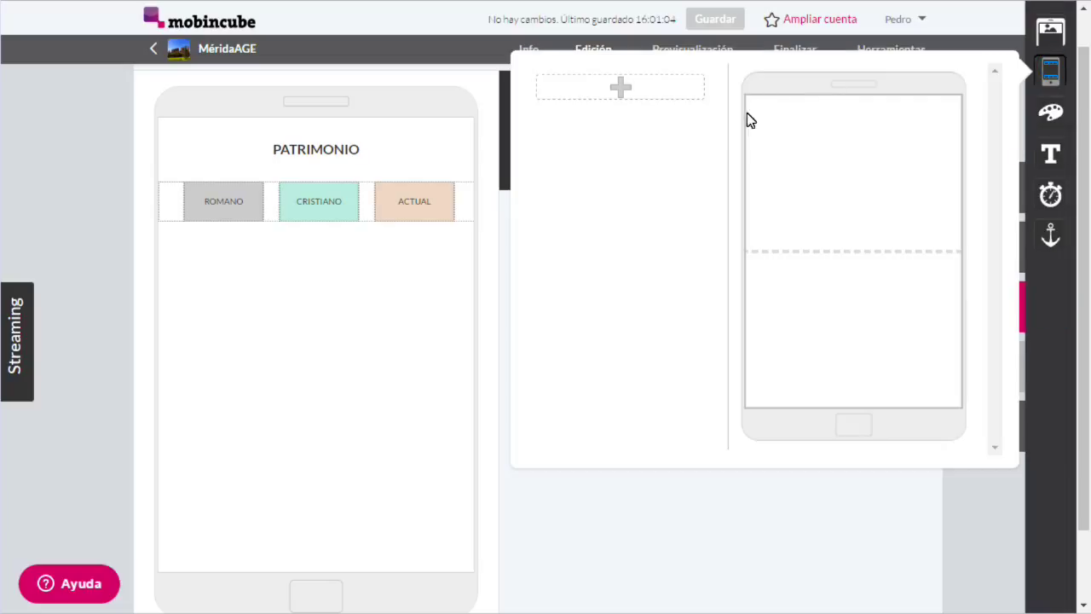
left_click(638, 84)
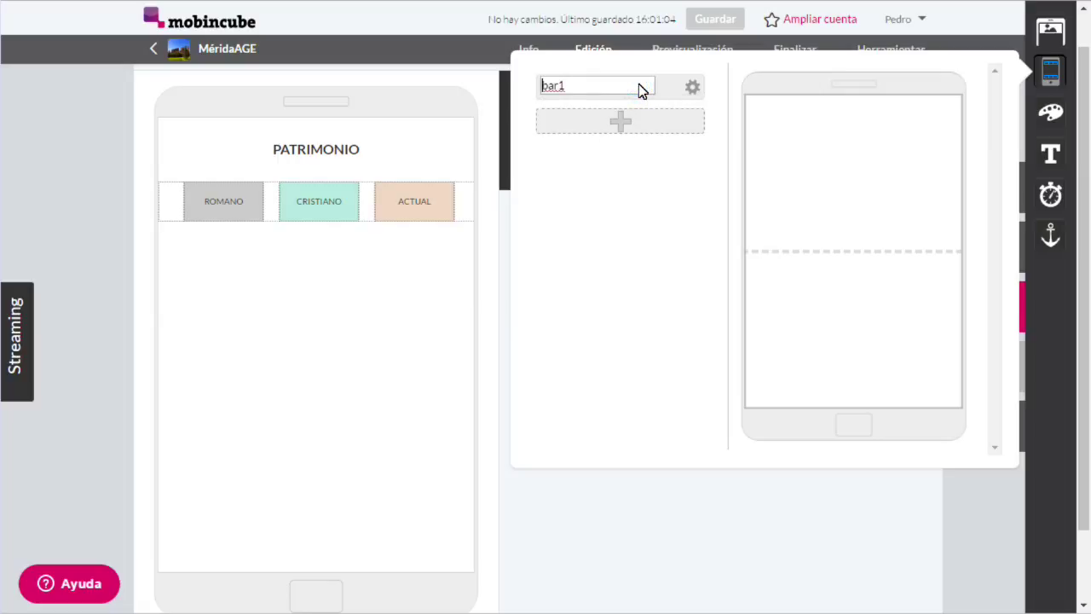
key("Delete")
key("Delete")
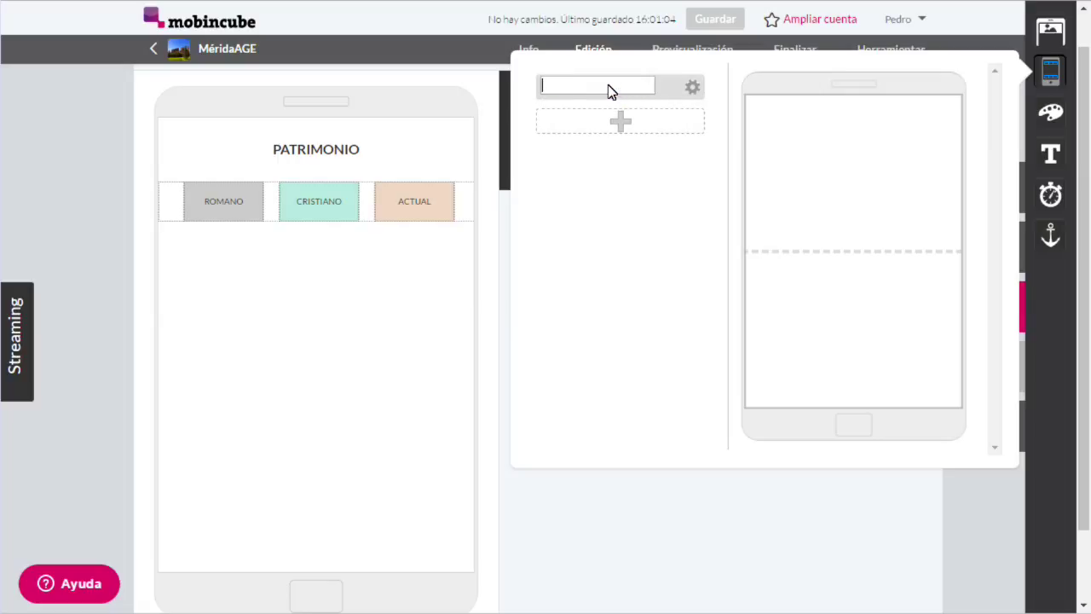
type("barra")
left_click(692, 92)
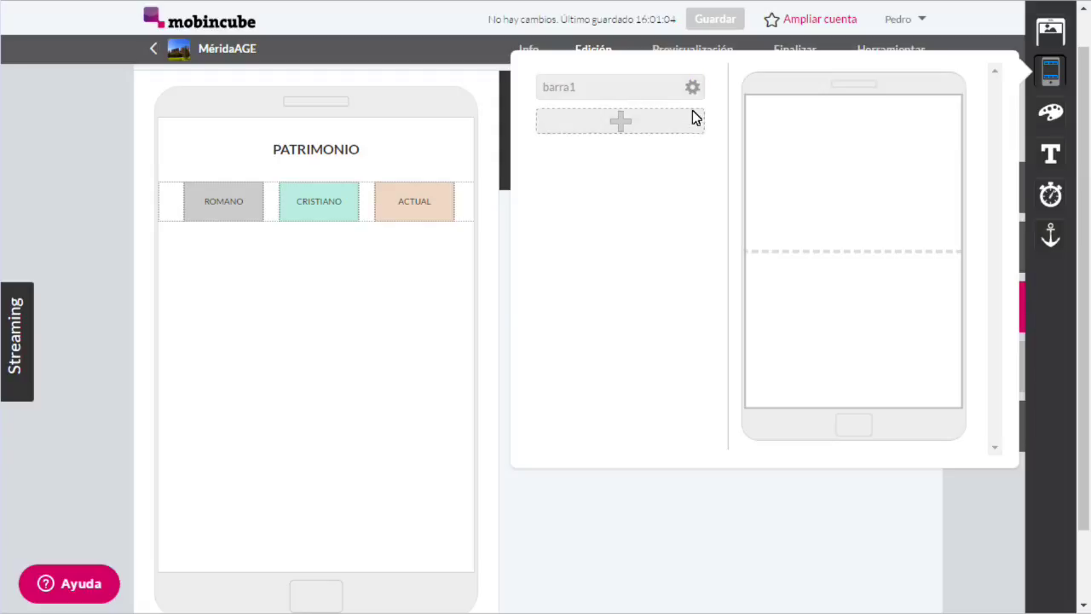
Step: Open barra1 for editing and insert a two-cell table with cell widths of 25% and 75%
left_click(691, 87)
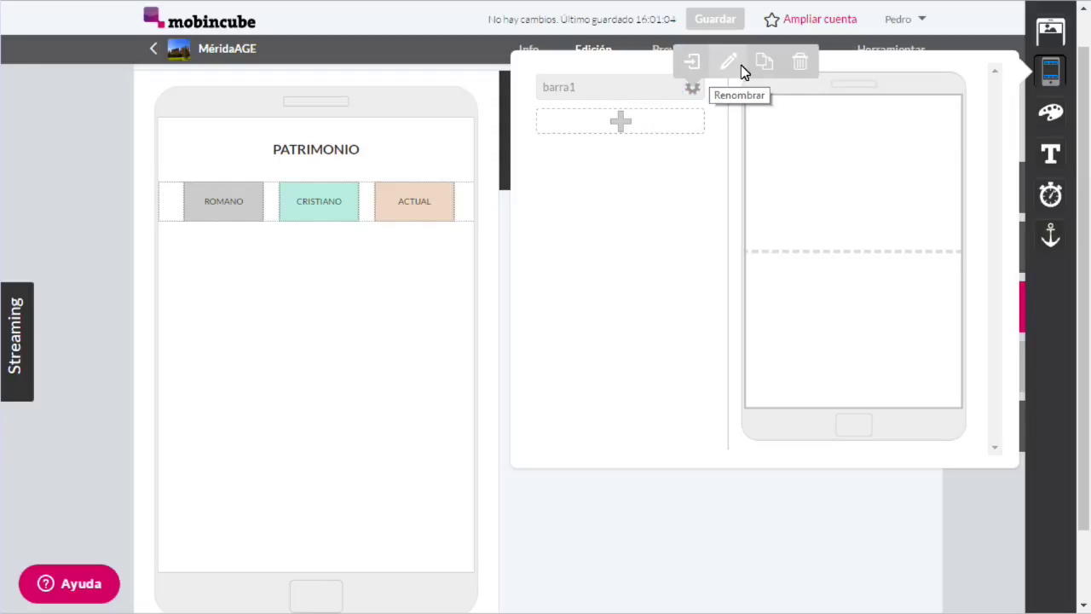
left_click(689, 66)
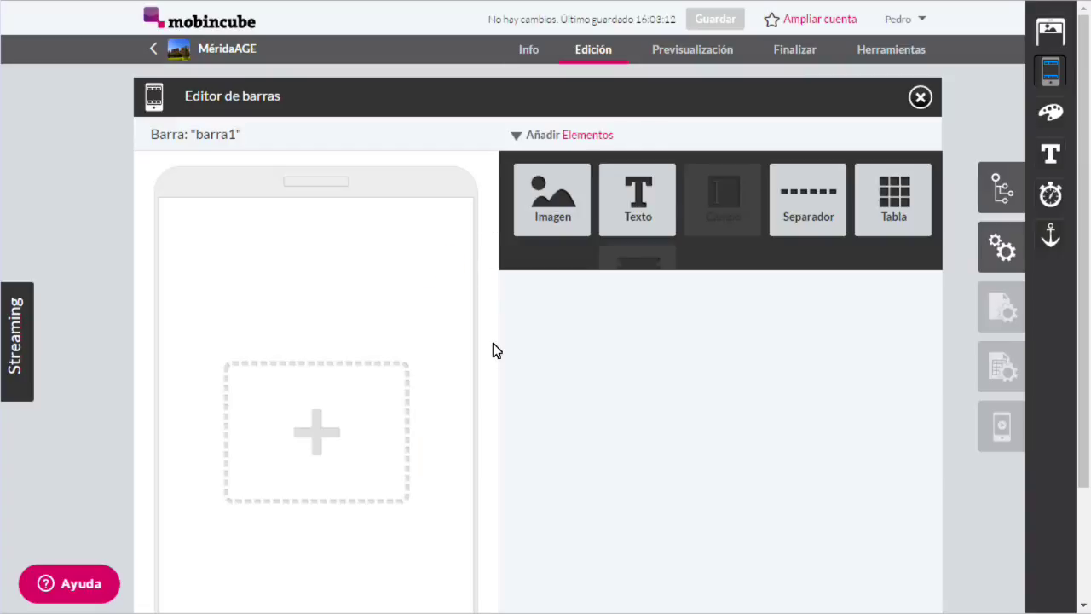
left_click_drag(894, 214, 343, 239)
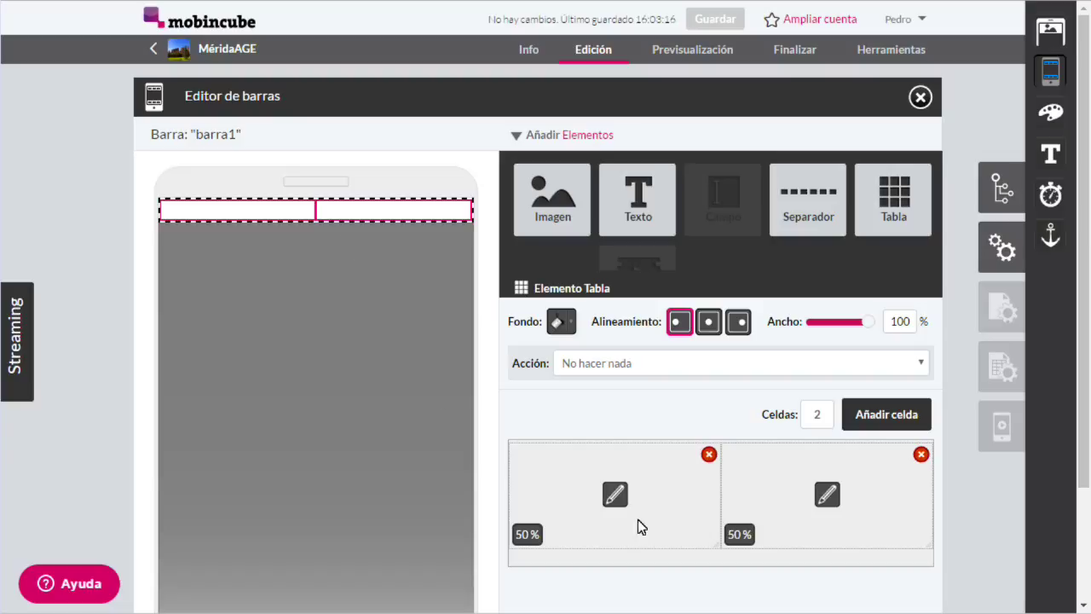
left_click_drag(723, 504, 618, 506)
left_click_drag(826, 511, 935, 513)
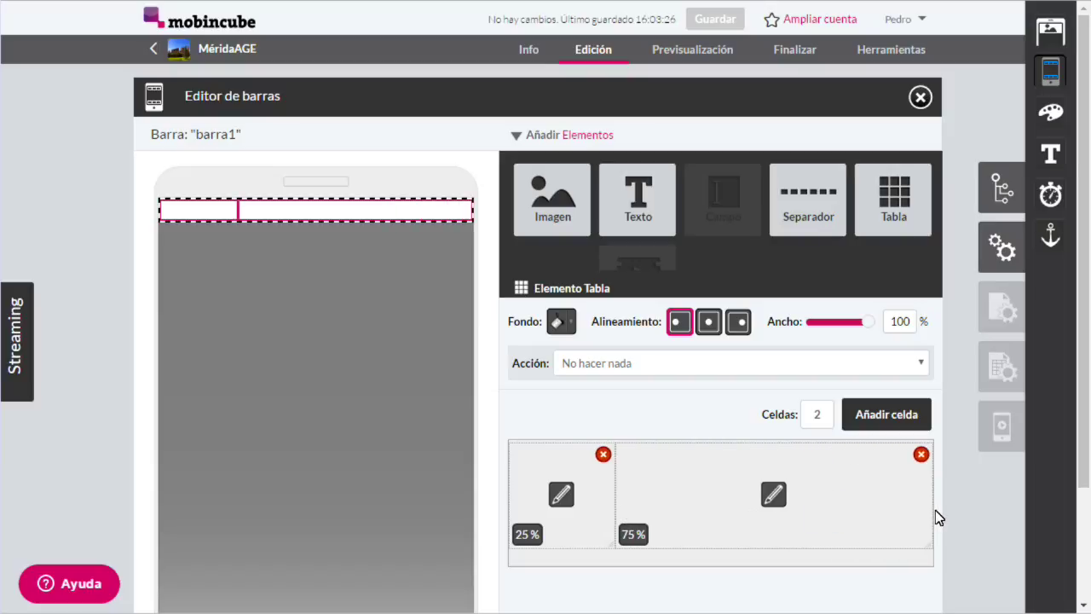
Step: Add the green back-arrow image to the table's 25% cell, set its width to 40% and centre it
left_click_drag(542, 210, 537, 539)
scroll(560, 476, "down", 3)
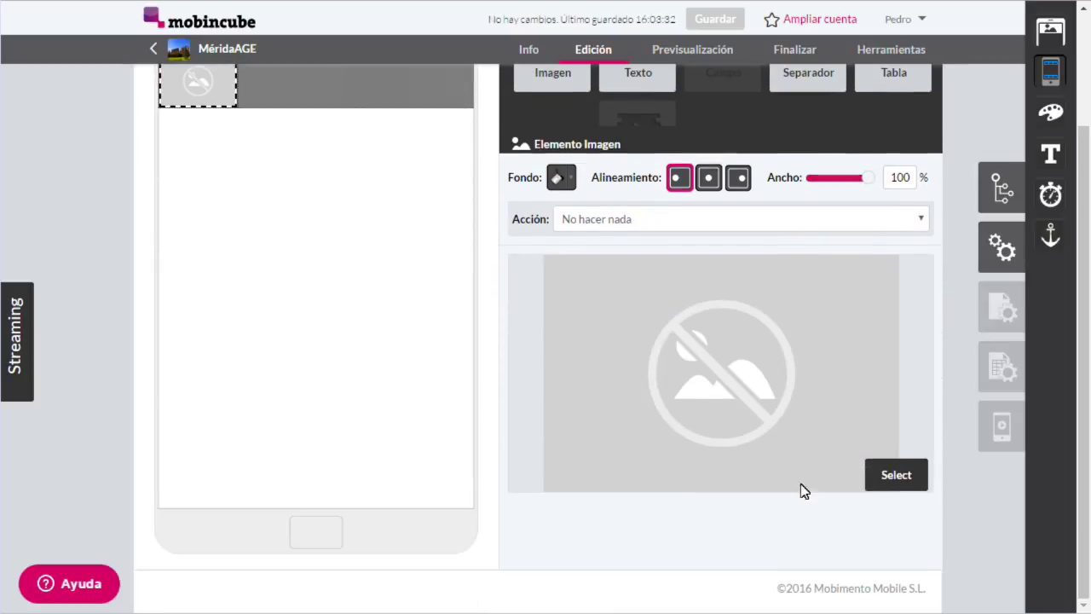
left_click(872, 476)
left_click(317, 346)
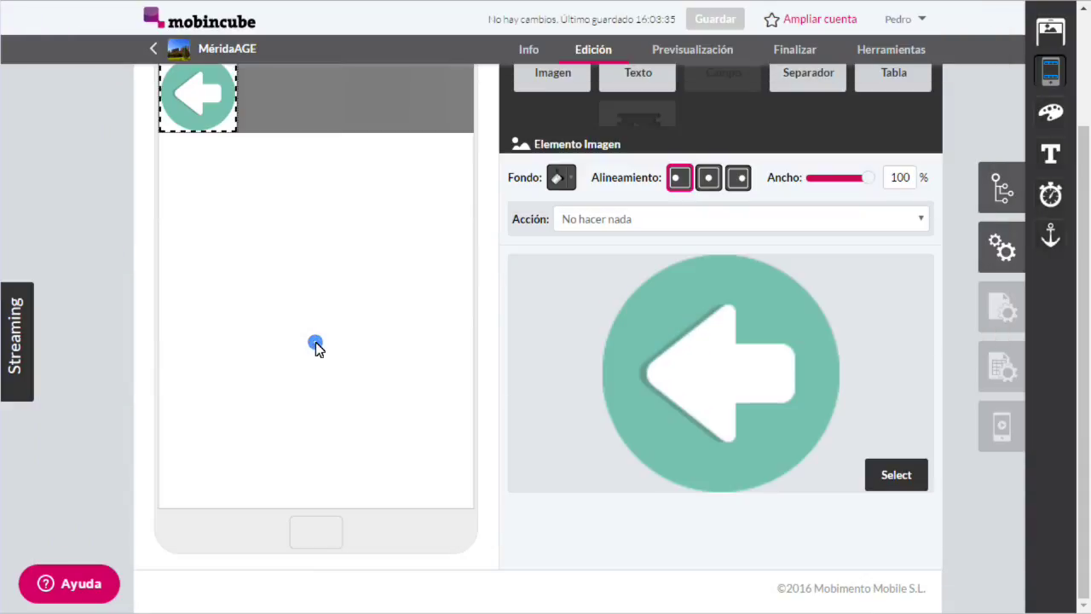
scroll(494, 306, "up", 3)
left_click_drag(868, 322, 821, 321)
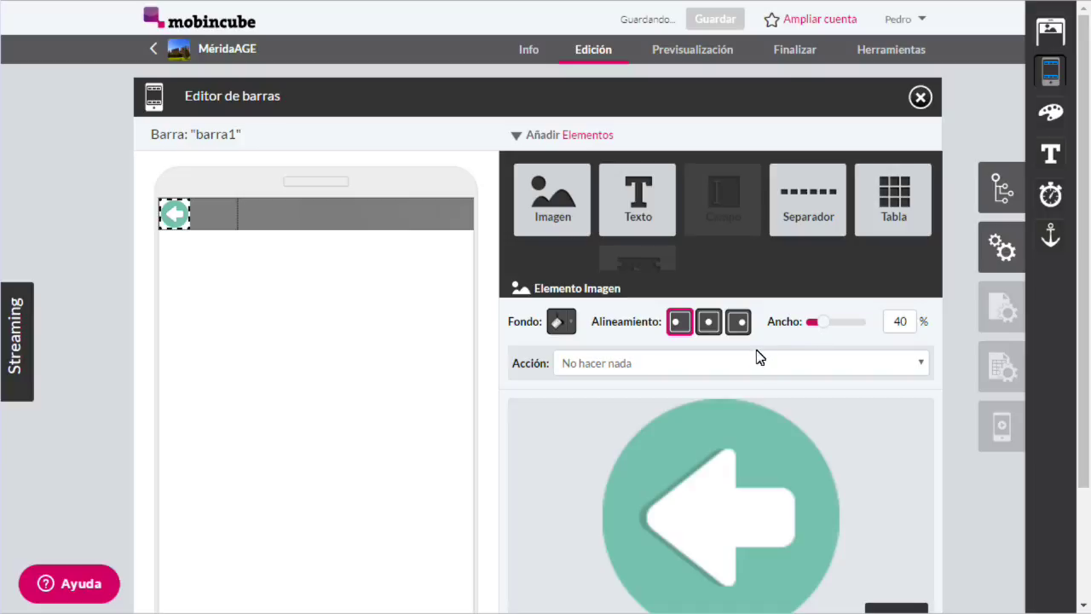
left_click(710, 322)
left_click(491, 326)
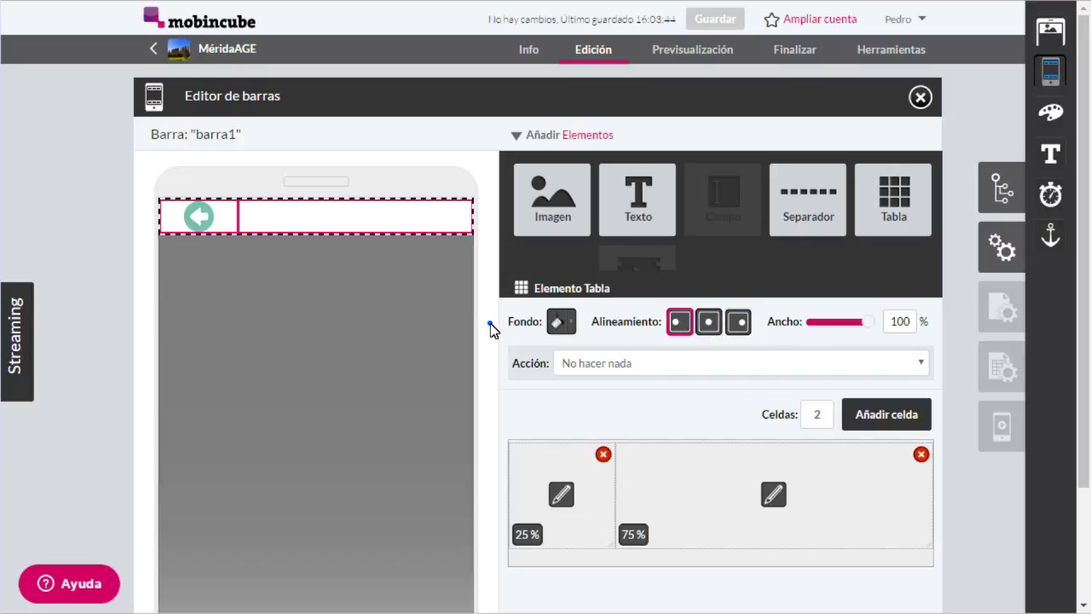
Step: Add a text element reading ATRÁS to the table's 75% cell
left_click_drag(639, 198, 714, 568)
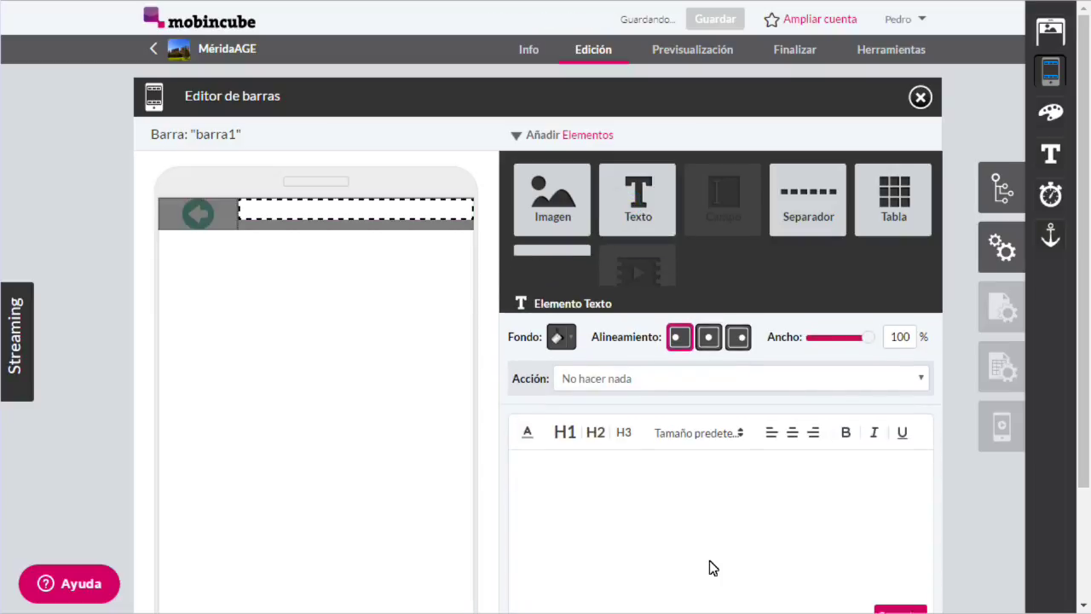
left_click(662, 529)
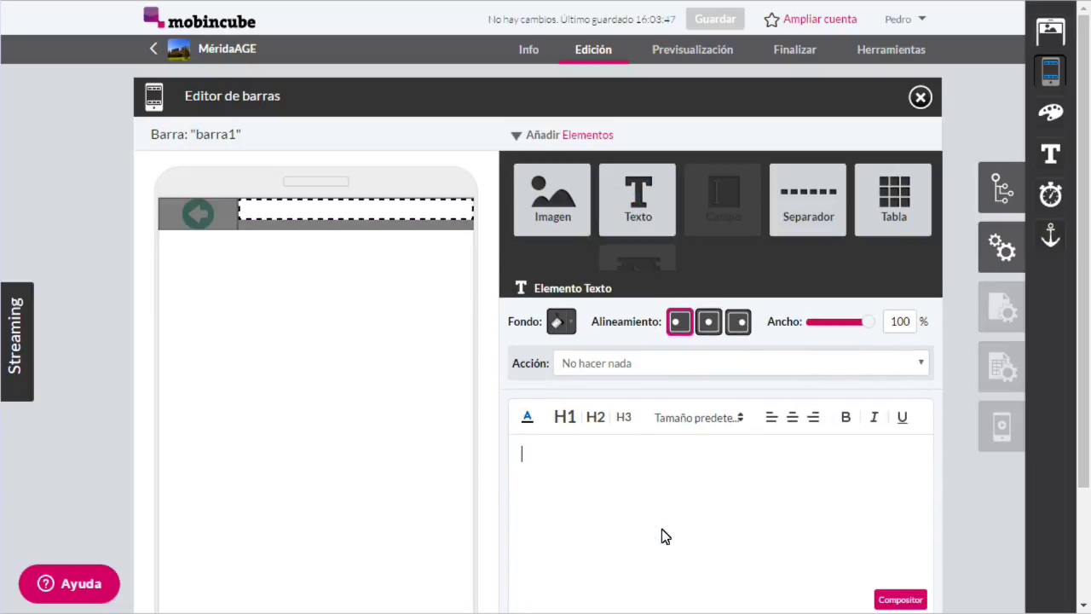
type("ATRA")
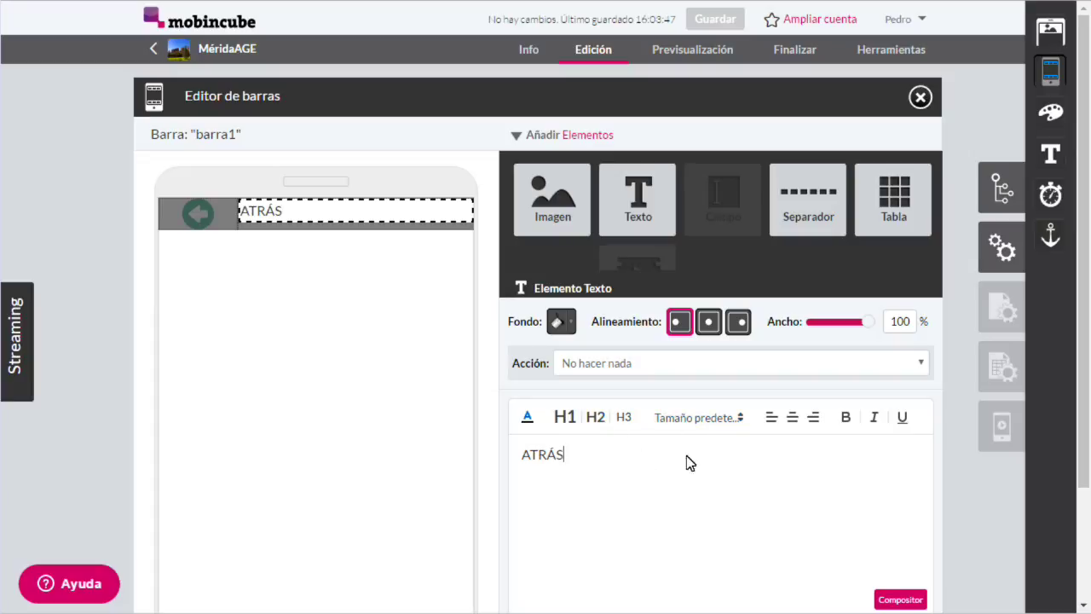
Step: Format the ATRÁS text as bold with the Diminuta size
left_click_drag(626, 462, 515, 461)
left_click(846, 417)
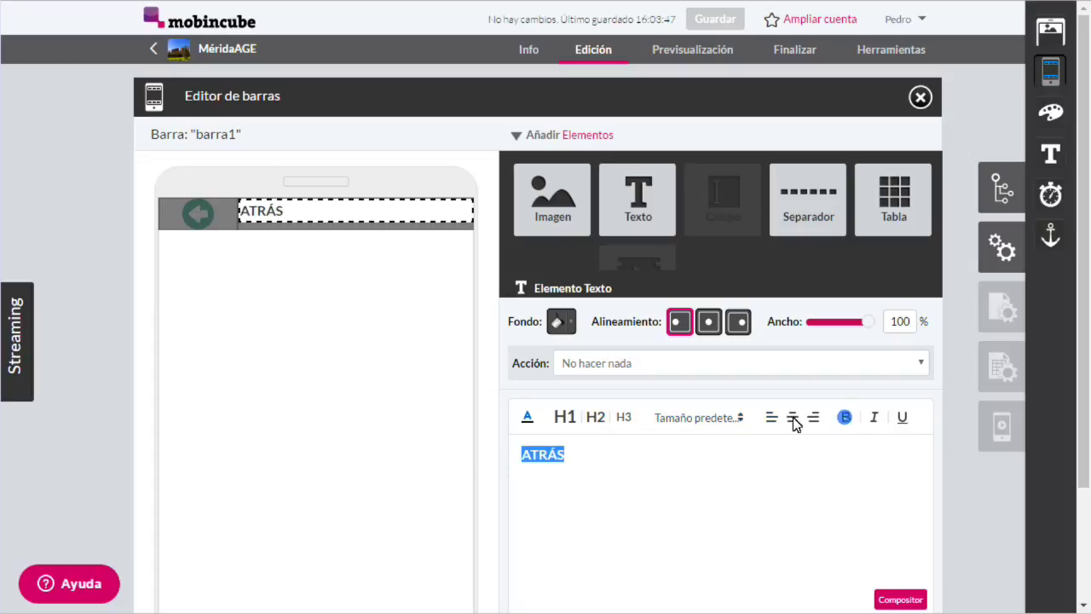
left_click(699, 418)
left_click(682, 501)
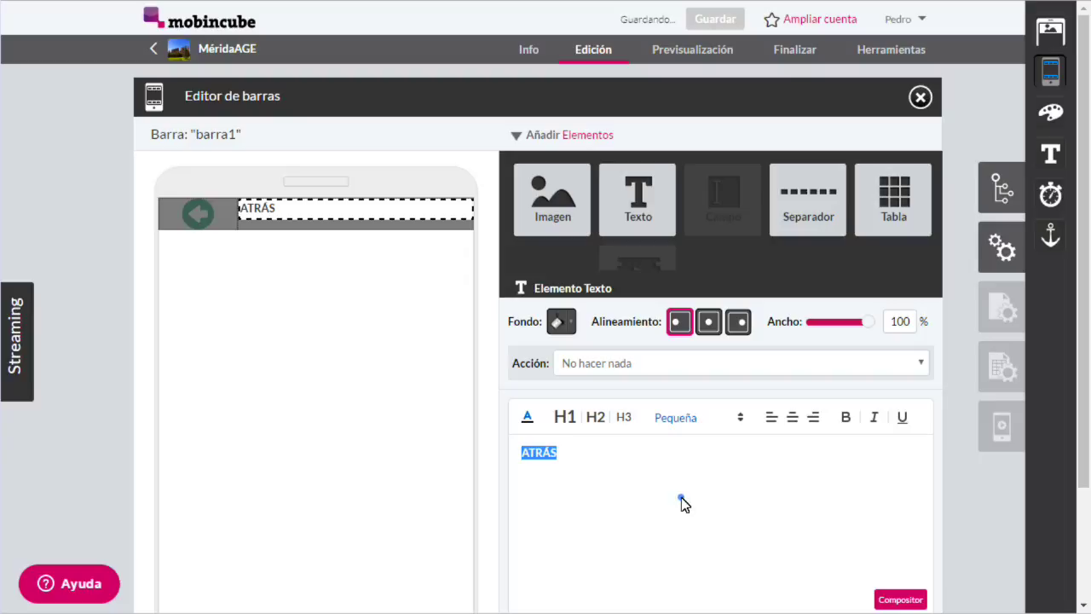
left_click(687, 417)
left_click(682, 474)
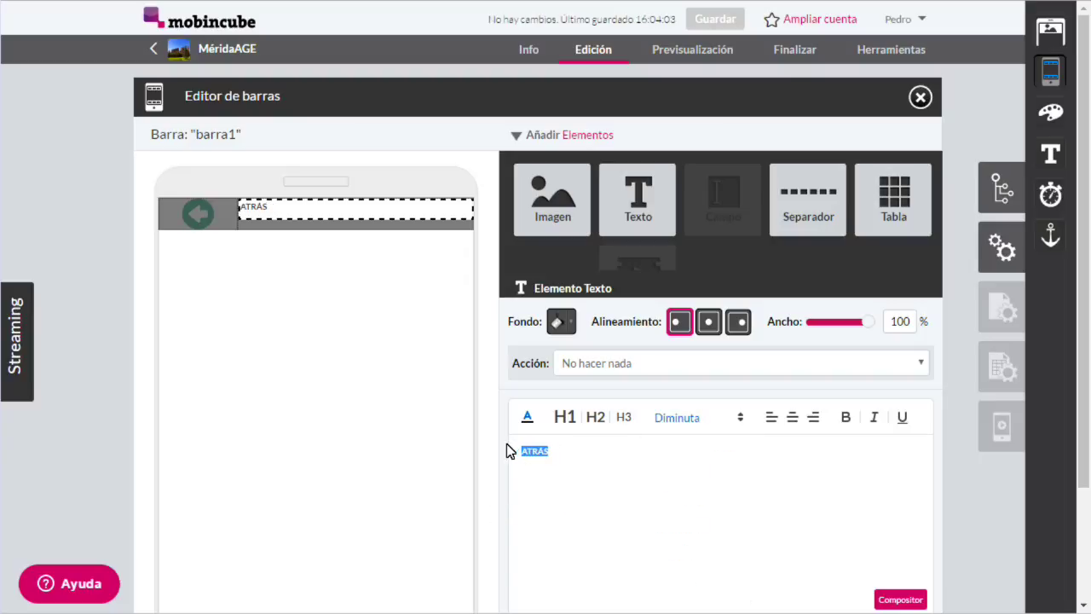
scroll(491, 460, "down", 3)
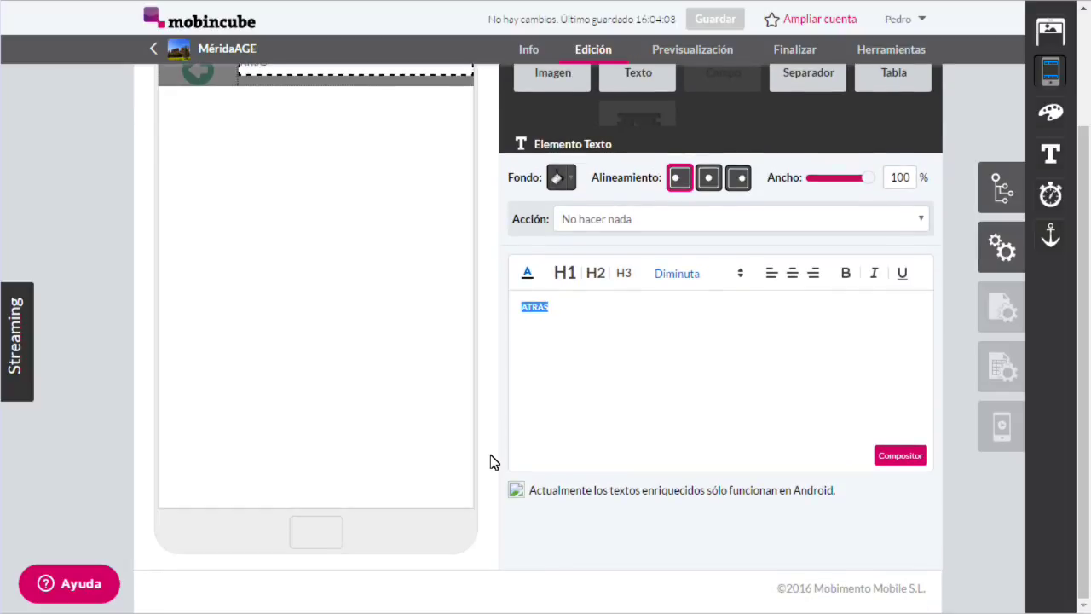
scroll(491, 461, "up", 3)
left_click(491, 461)
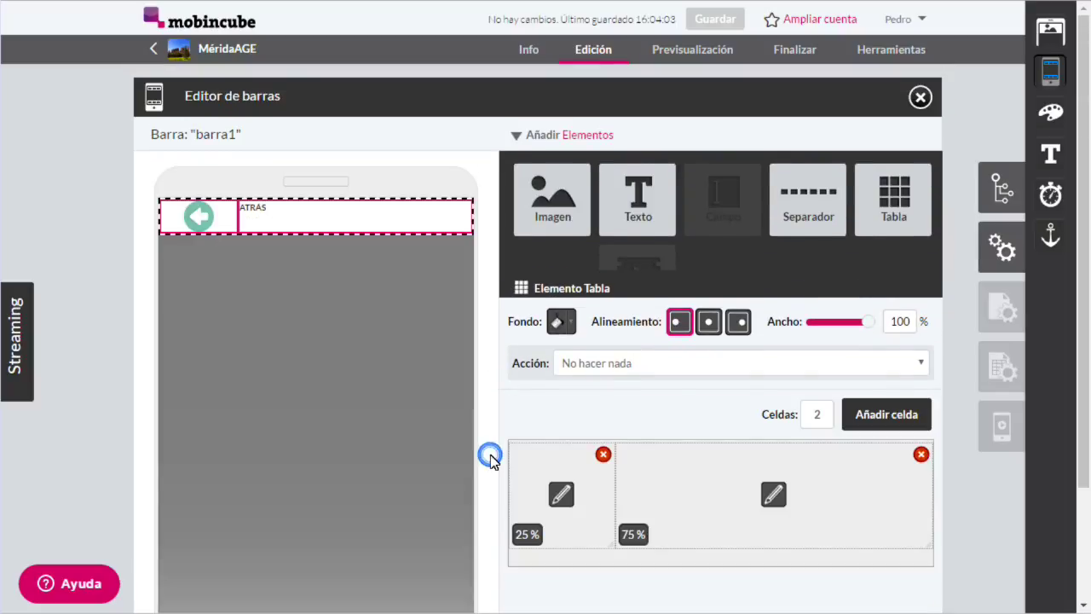
left_click(491, 460)
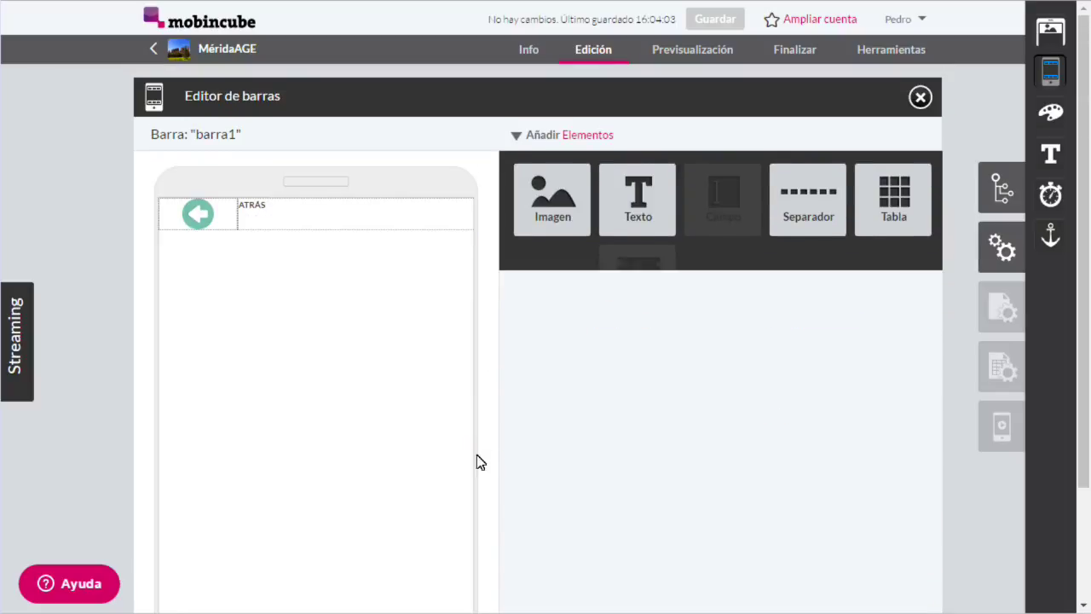
Step: Assign an action to the barra1 table cell that holds the back arrow
left_click(207, 224)
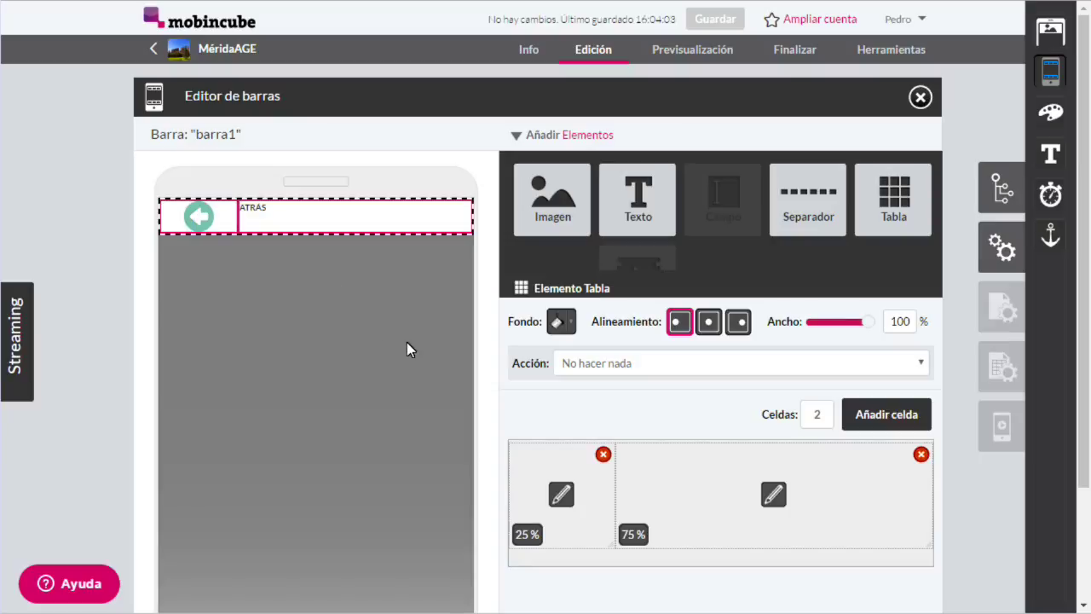
left_click(559, 505)
scroll(625, 498, "down", 3)
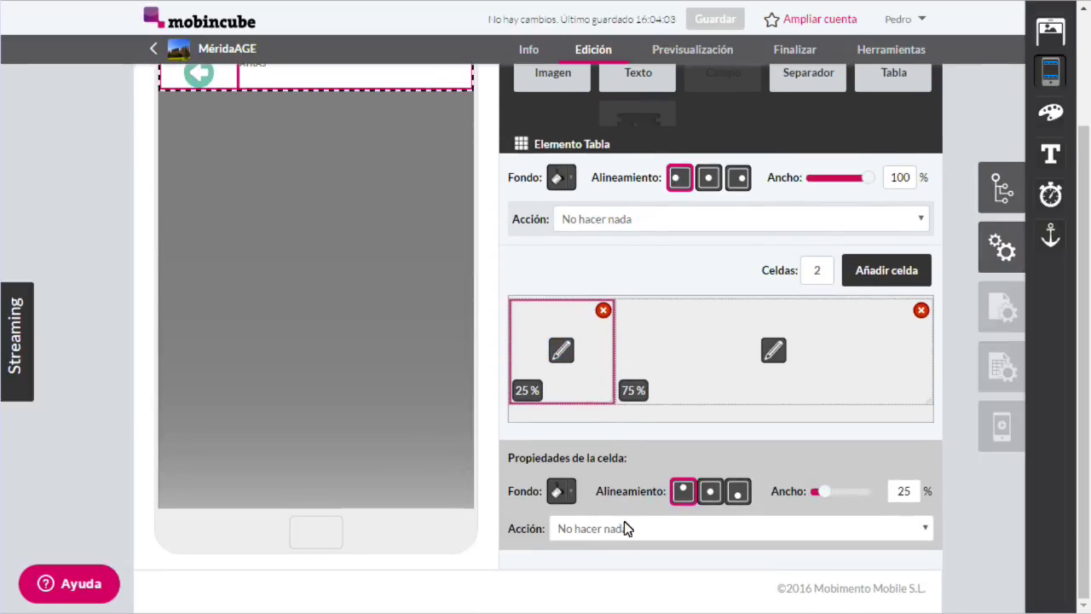
left_click(628, 533)
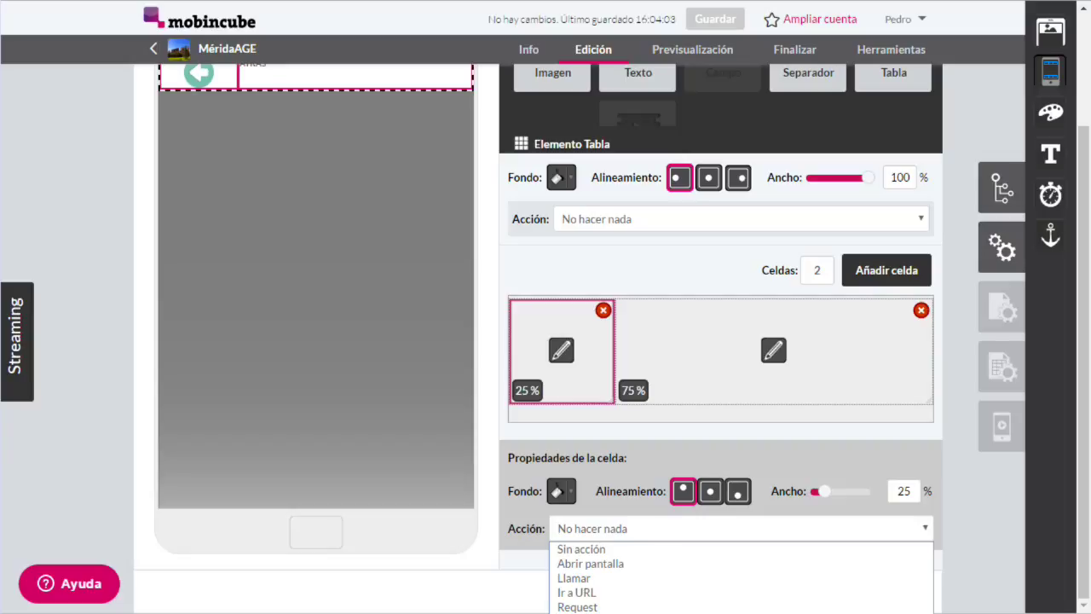
left_click(579, 613)
left_click(492, 560)
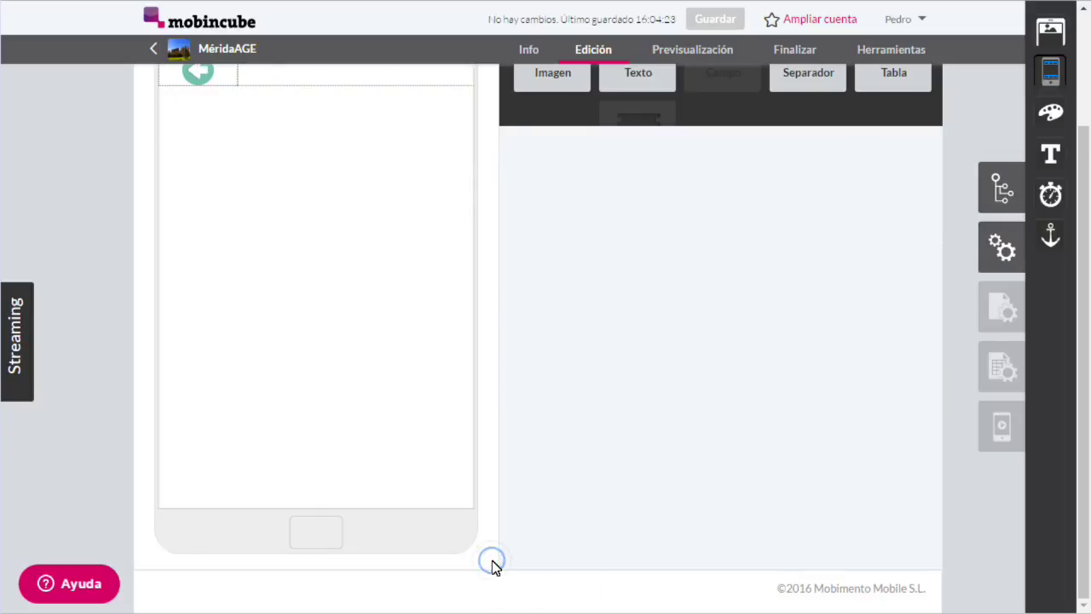
scroll(493, 564, "up", 2)
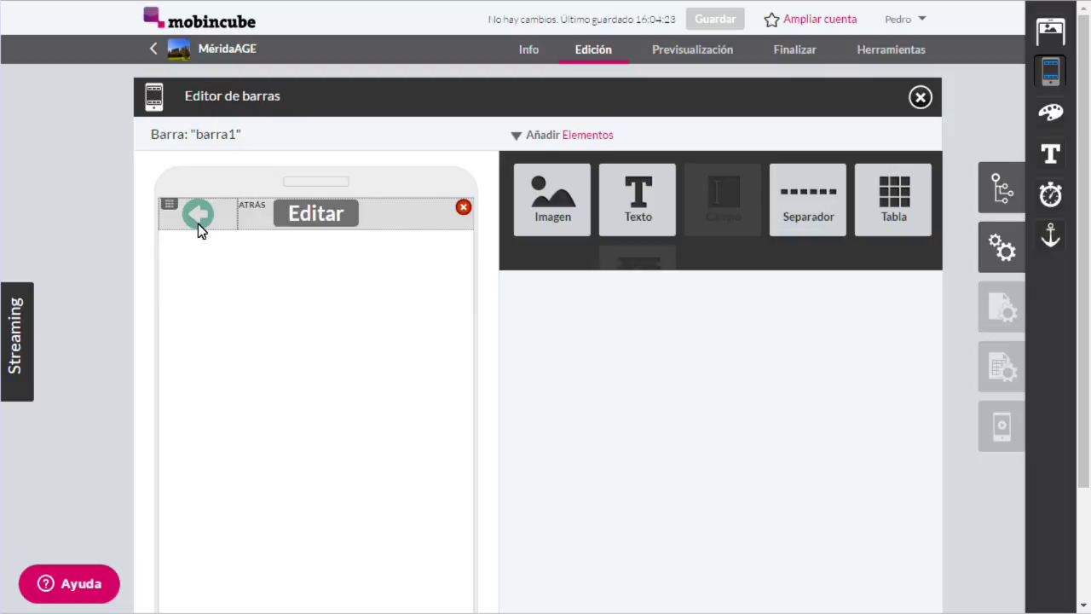
Step: Close the bar editor and place barra1 at the top of the menú_patrimonio screen
left_click(921, 95)
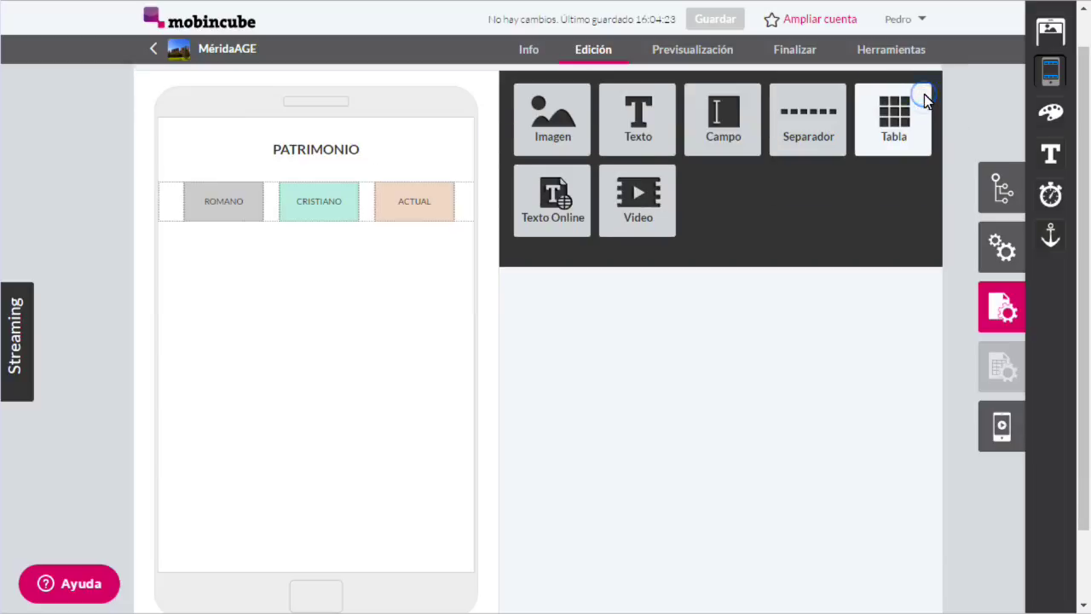
left_click(1051, 65)
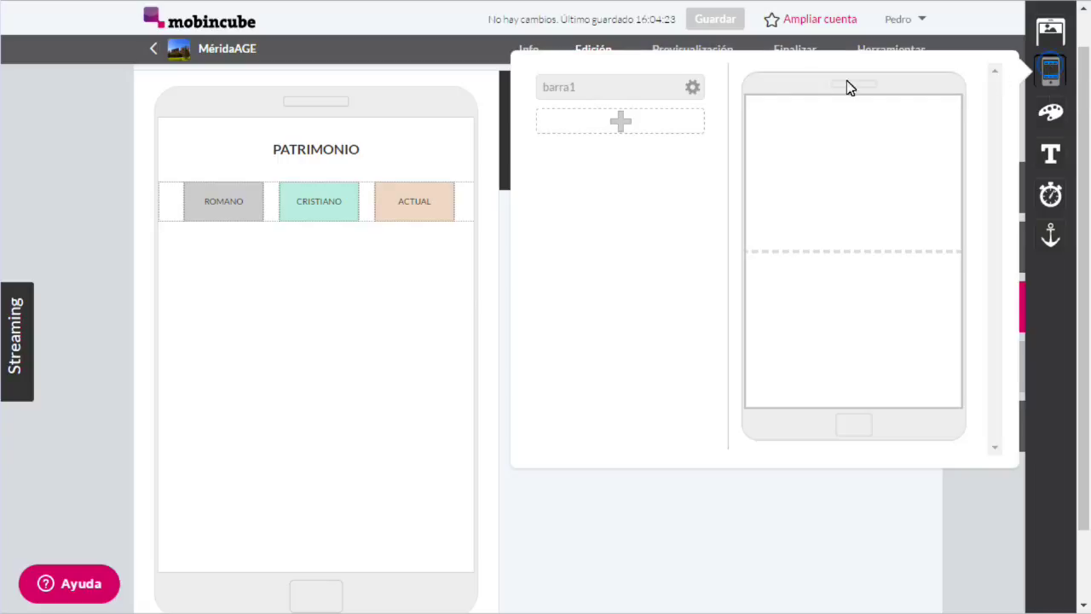
left_click_drag(638, 79, 844, 103)
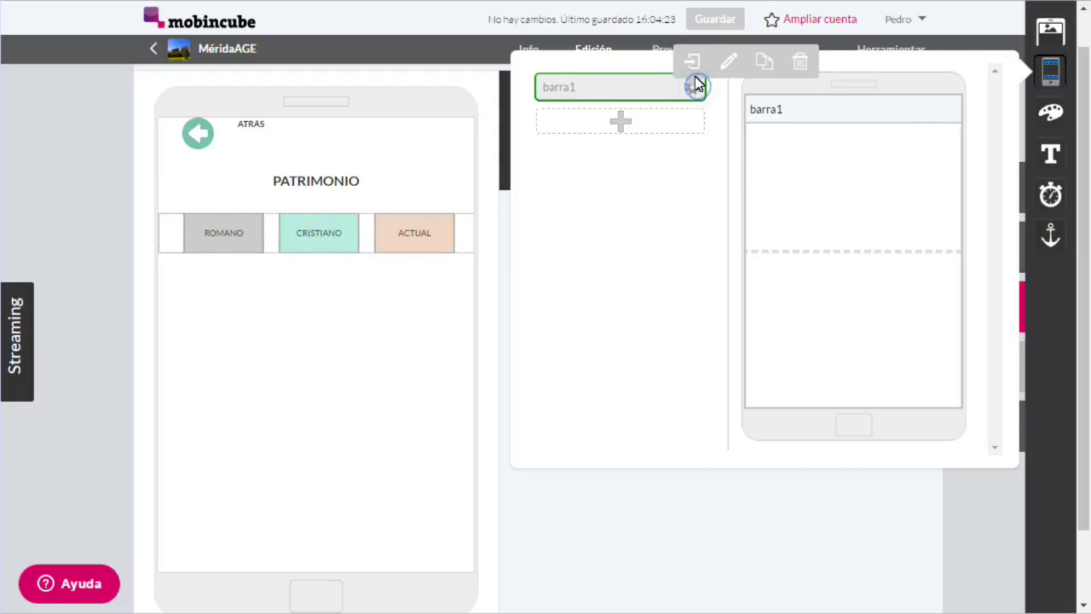
Step: Reopen barra1 for editing and give the table's 25% cell a solid #CCCCCC background
left_click(694, 71)
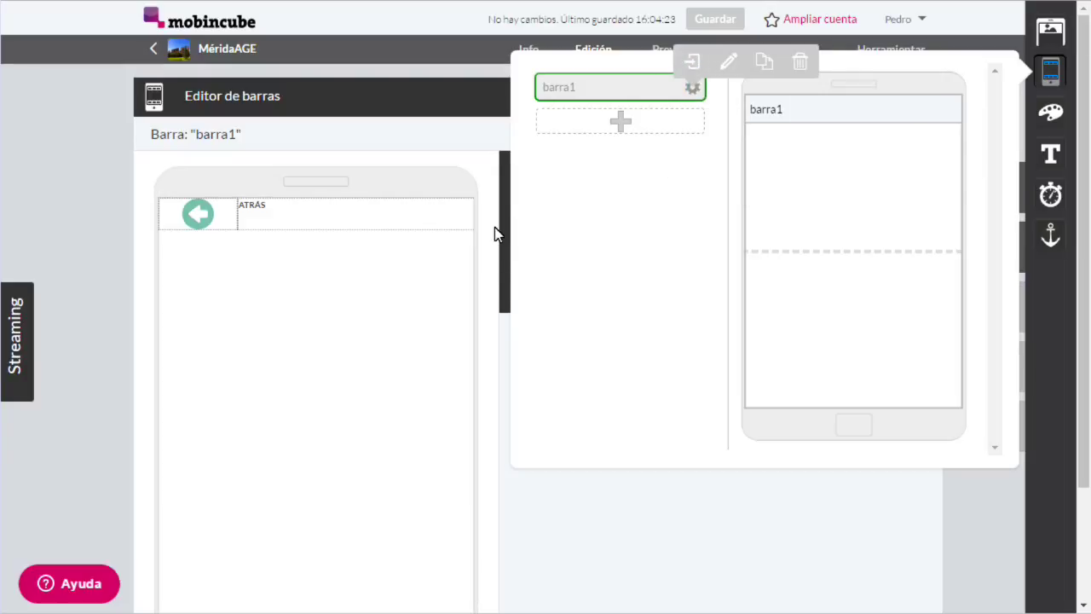
left_click(495, 226)
left_click(350, 215)
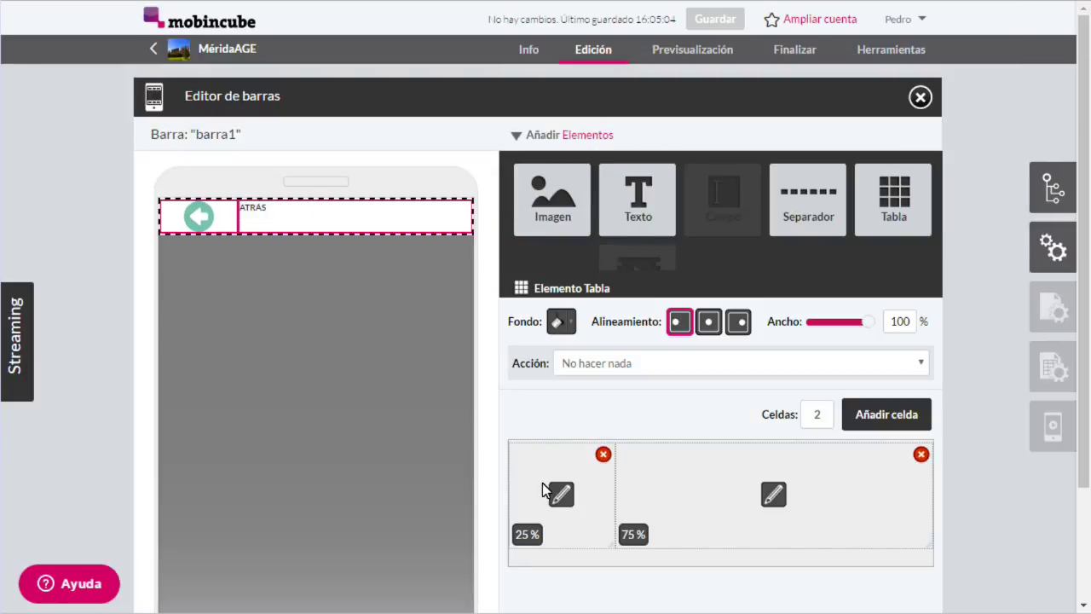
scroll(559, 381, "down", 2)
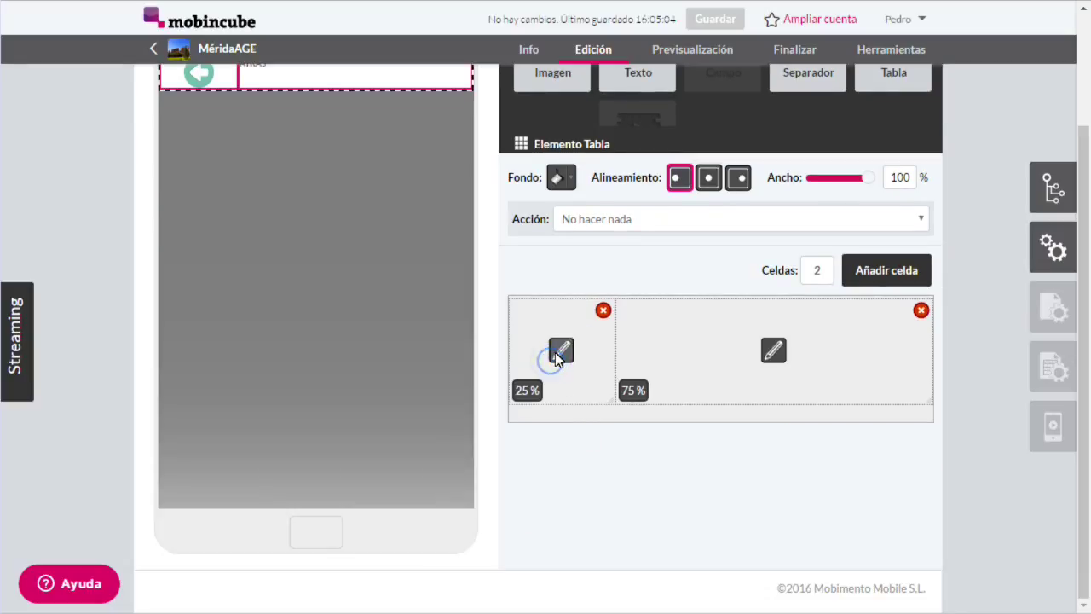
left_click(555, 352)
left_click(571, 493)
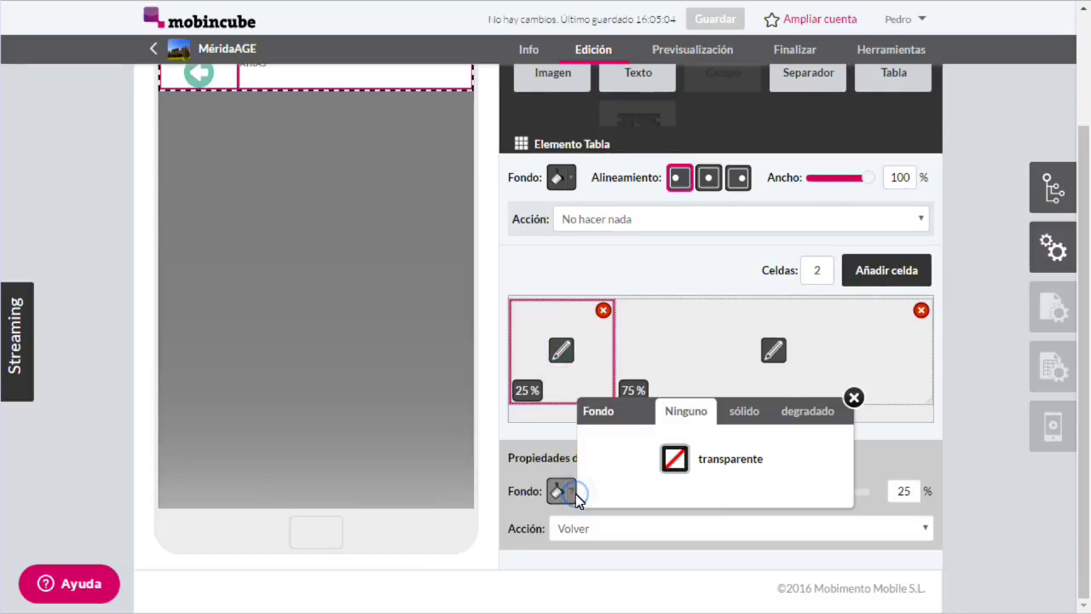
left_click(742, 416)
left_click(648, 472)
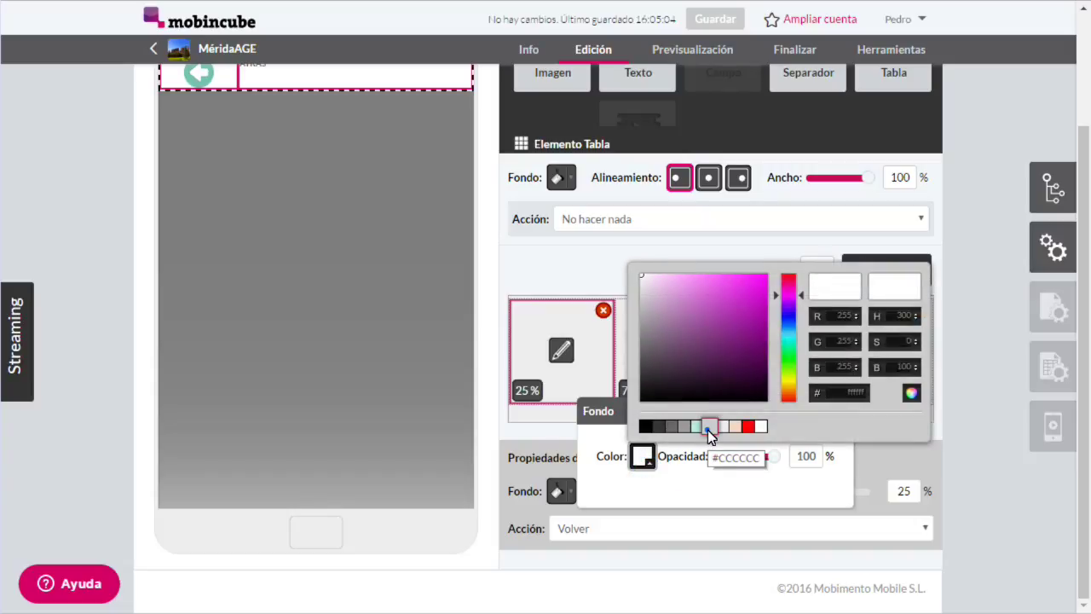
left_click(707, 429)
Step: Give the table's 75% cell the same solid #CCCCCC background and close the bar editor
left_click(774, 354)
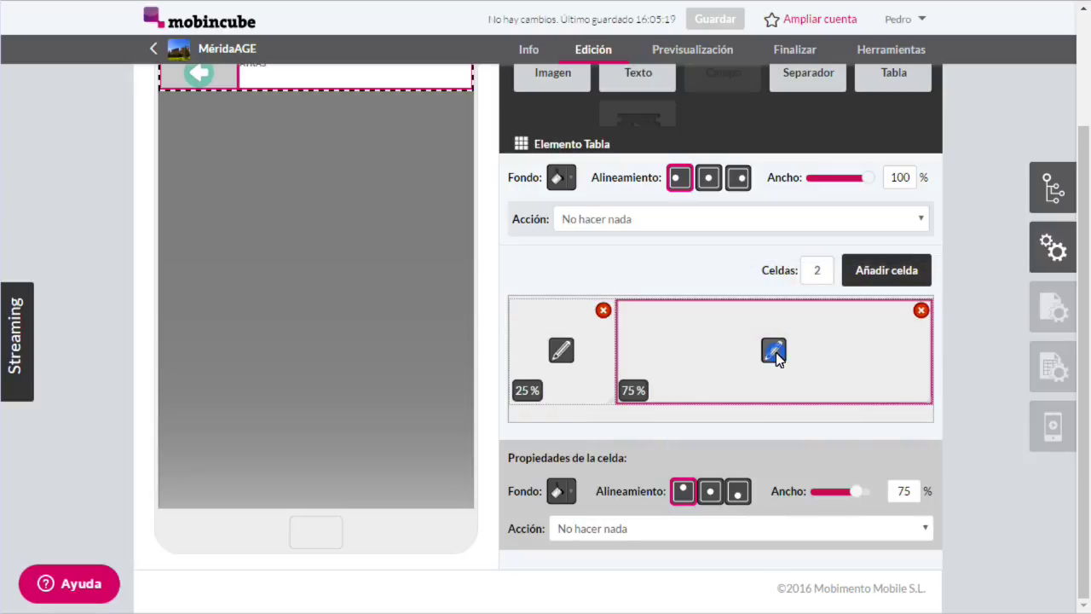
left_click(570, 493)
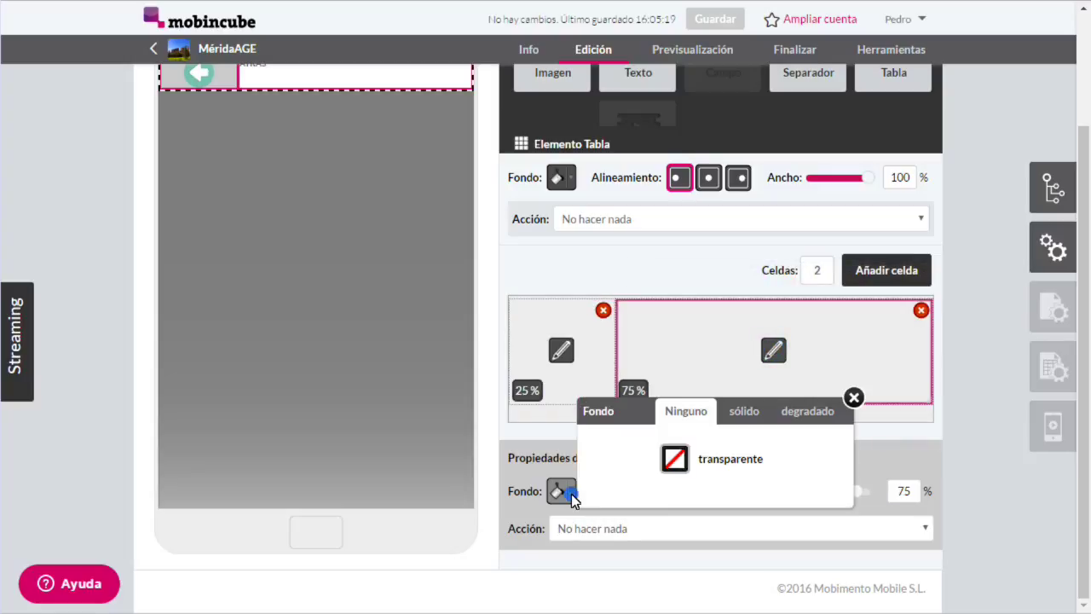
left_click(743, 411)
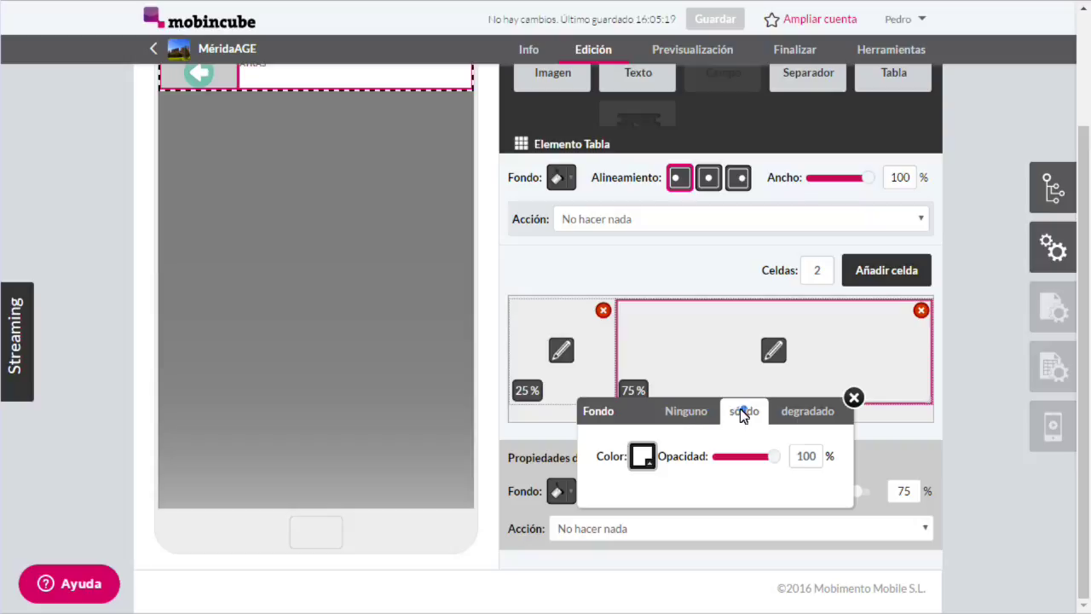
left_click(646, 462)
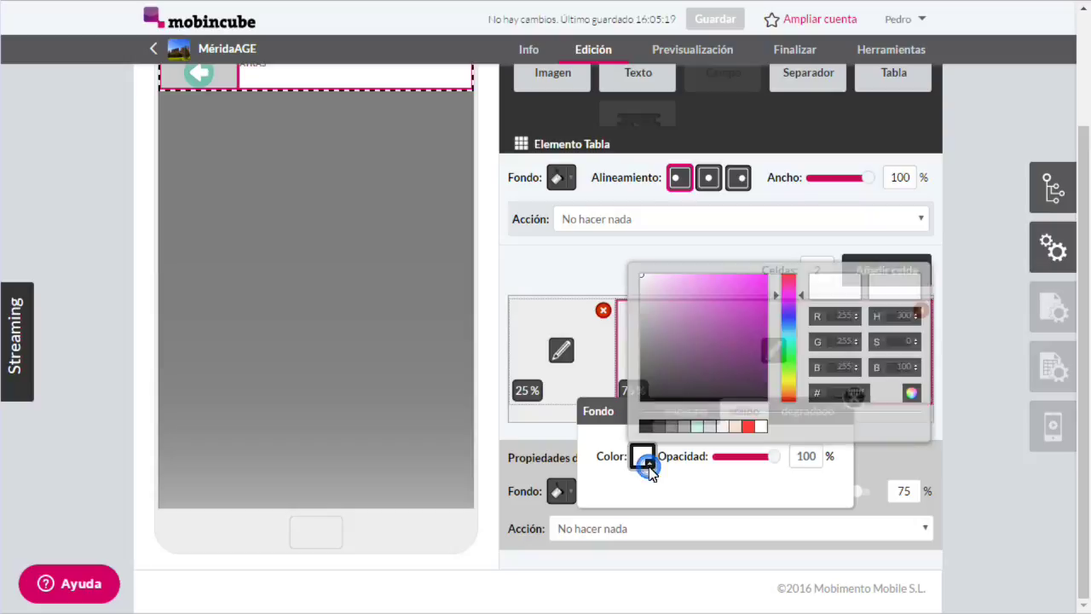
left_click(709, 426)
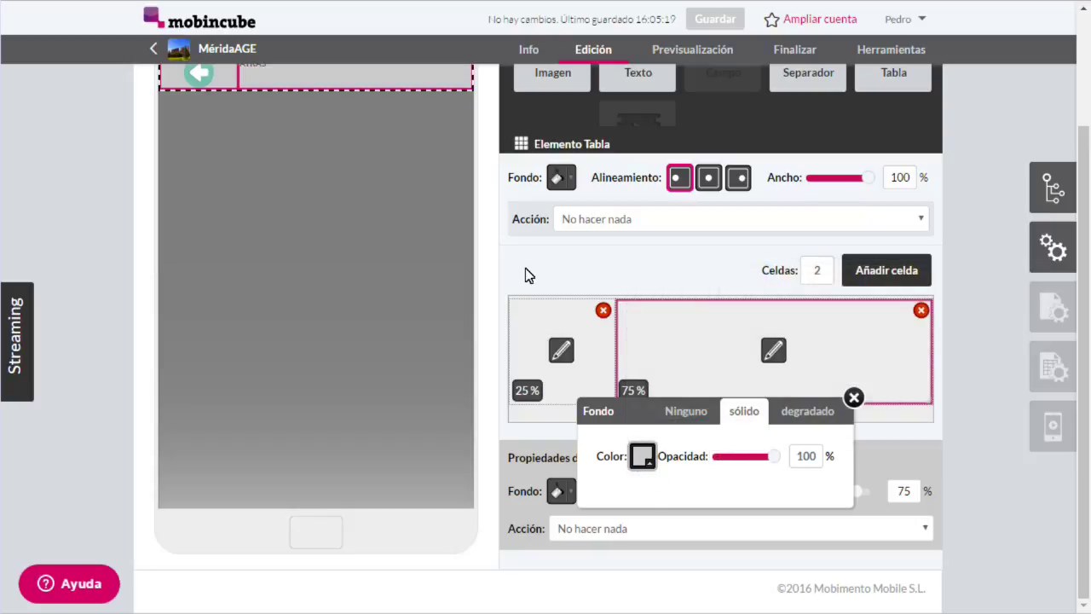
left_click(491, 269)
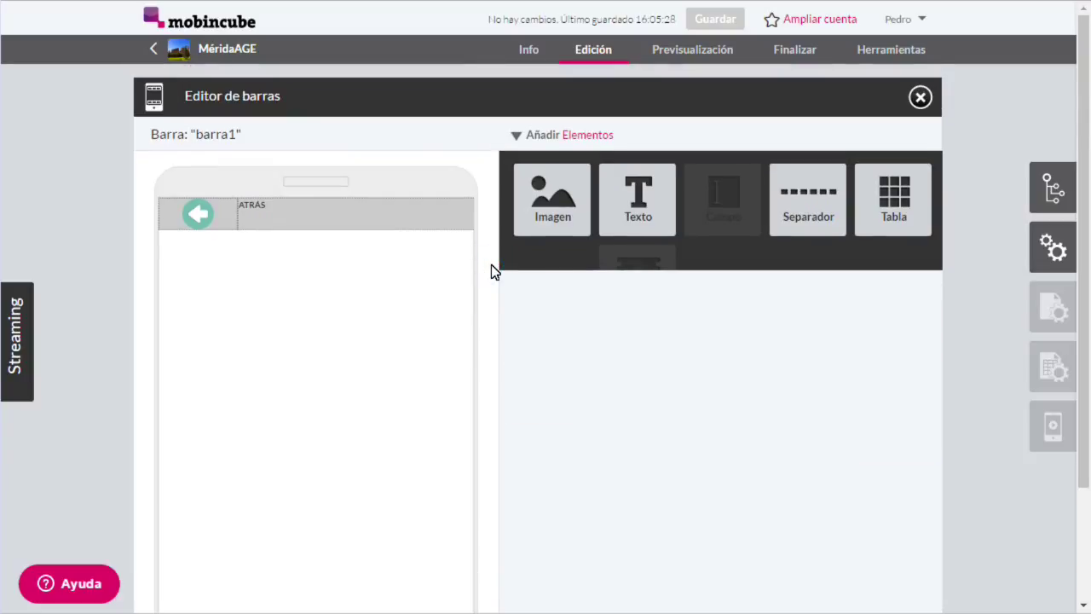
left_click(920, 97)
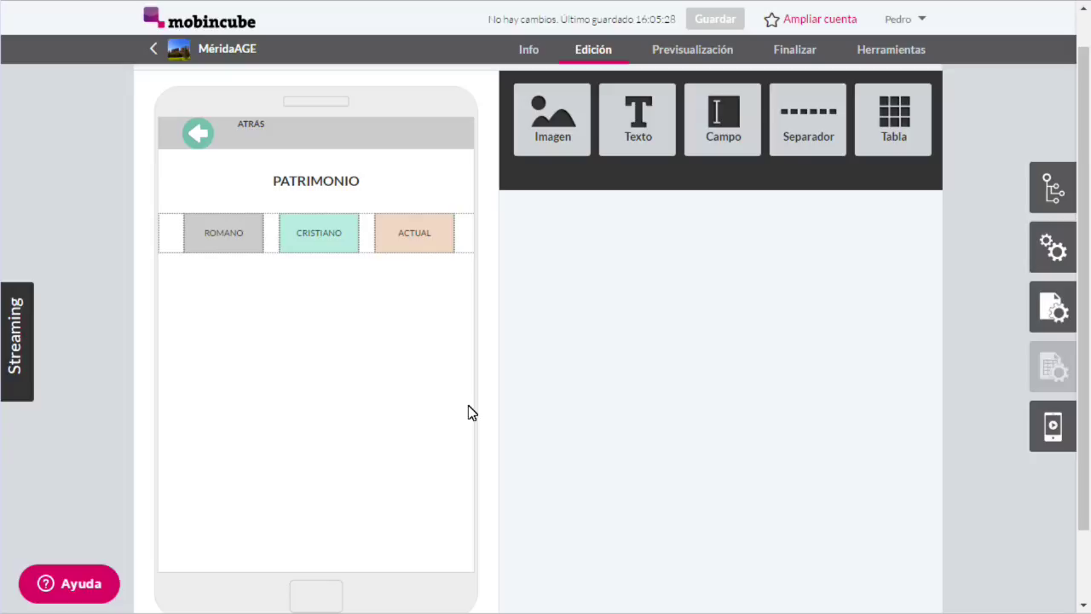
Step: Open the list_1 view of the PATRIMONIO_romano screen and place barra1 at its top
left_click(1030, 191)
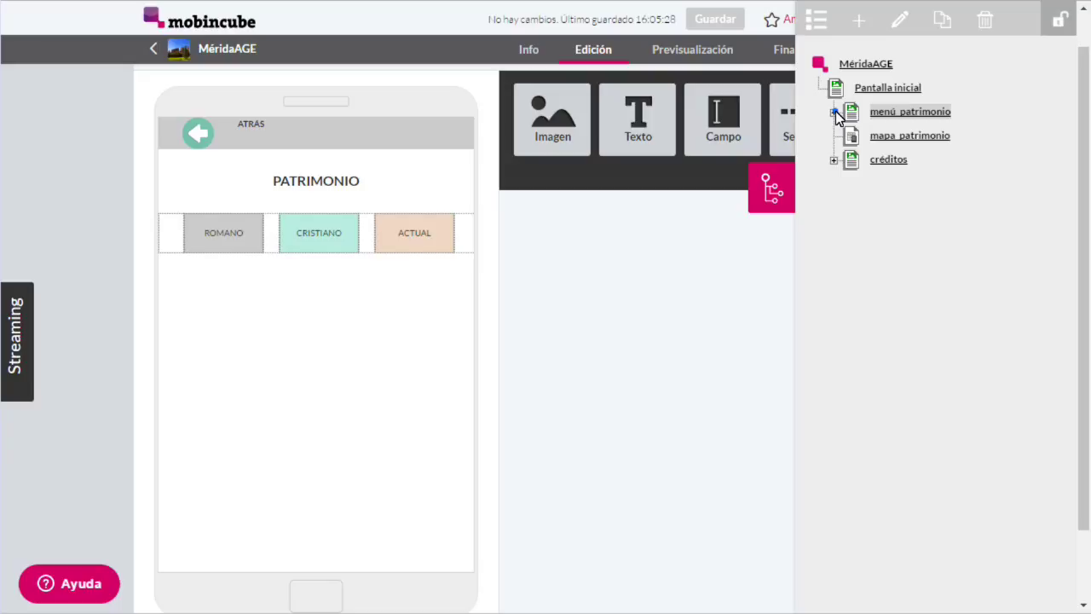
left_click(835, 114)
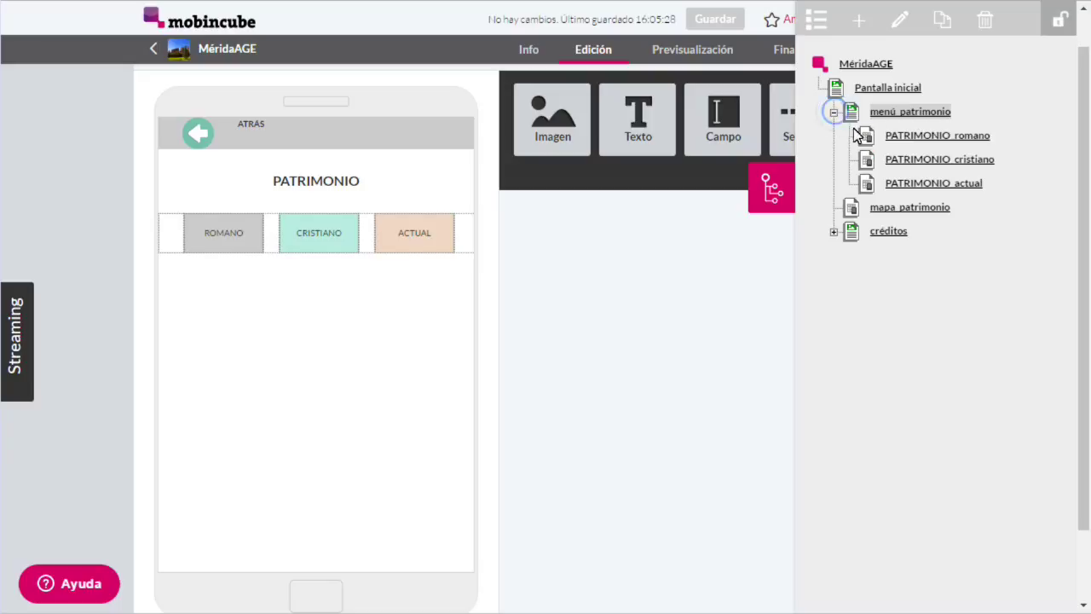
left_click(914, 137)
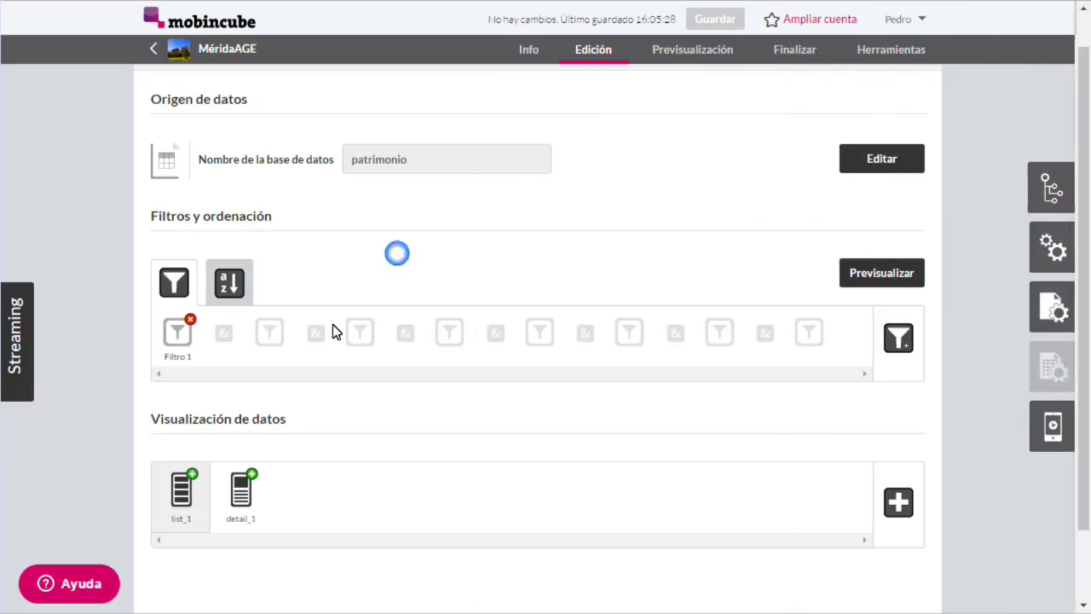
scroll(330, 341, "down", 1)
left_click(183, 408)
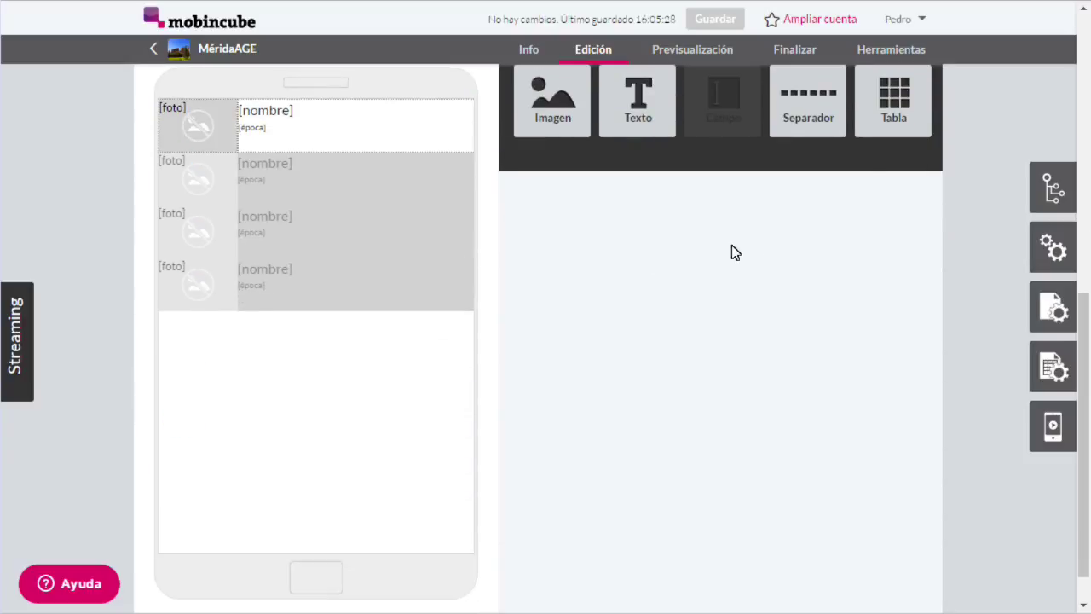
left_click(1043, 294)
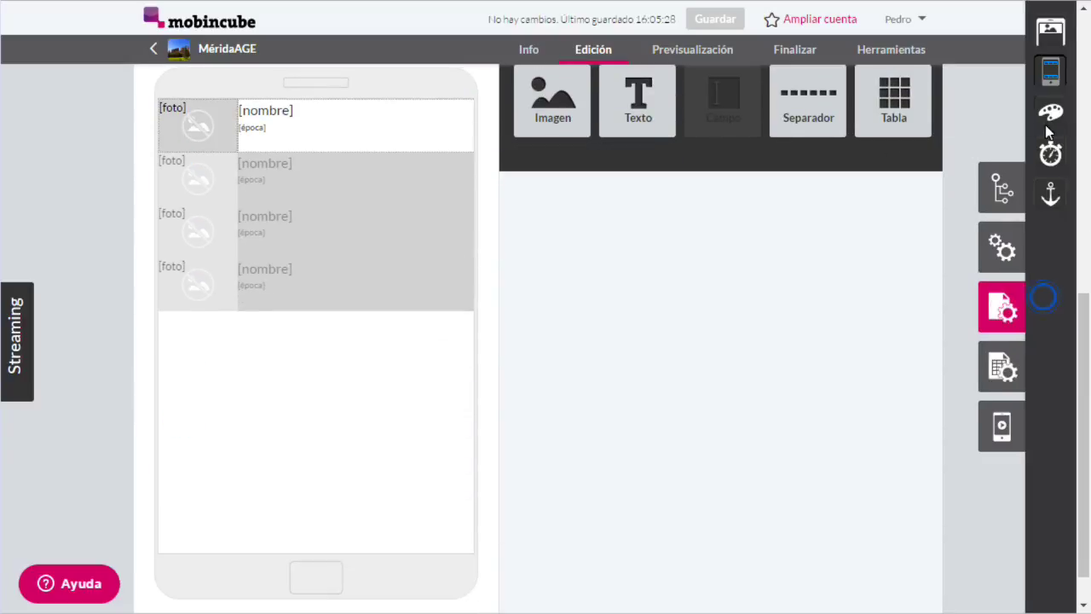
left_click(1051, 72)
left_click_drag(597, 86, 823, 102)
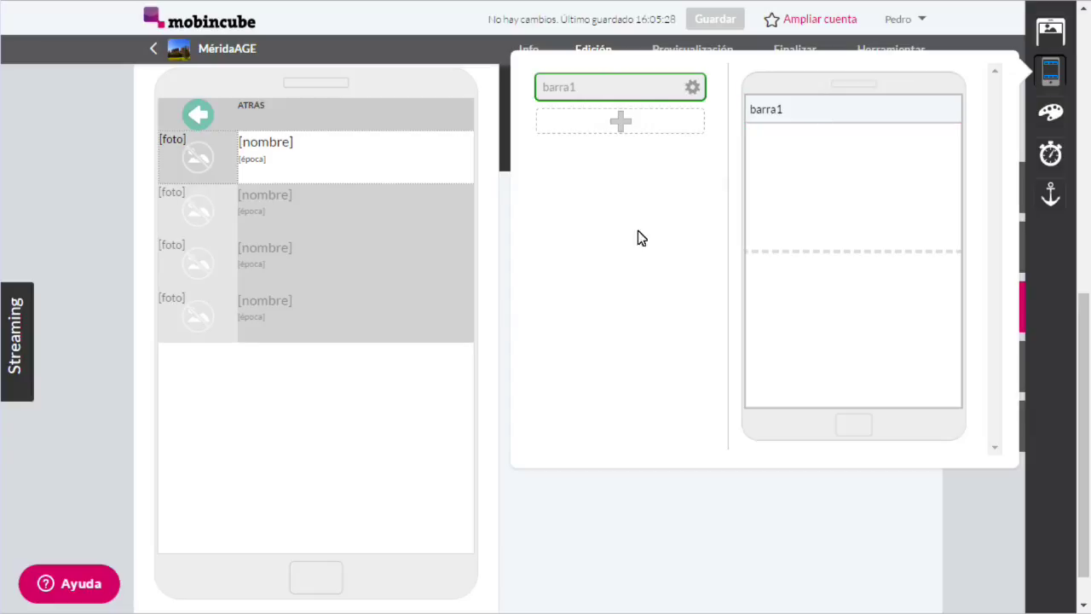
left_click(499, 245)
Step: Examine the detail_1 and list_1 views of PATRIMONIO_romano for the back bar
scroll(494, 244, "up", 3)
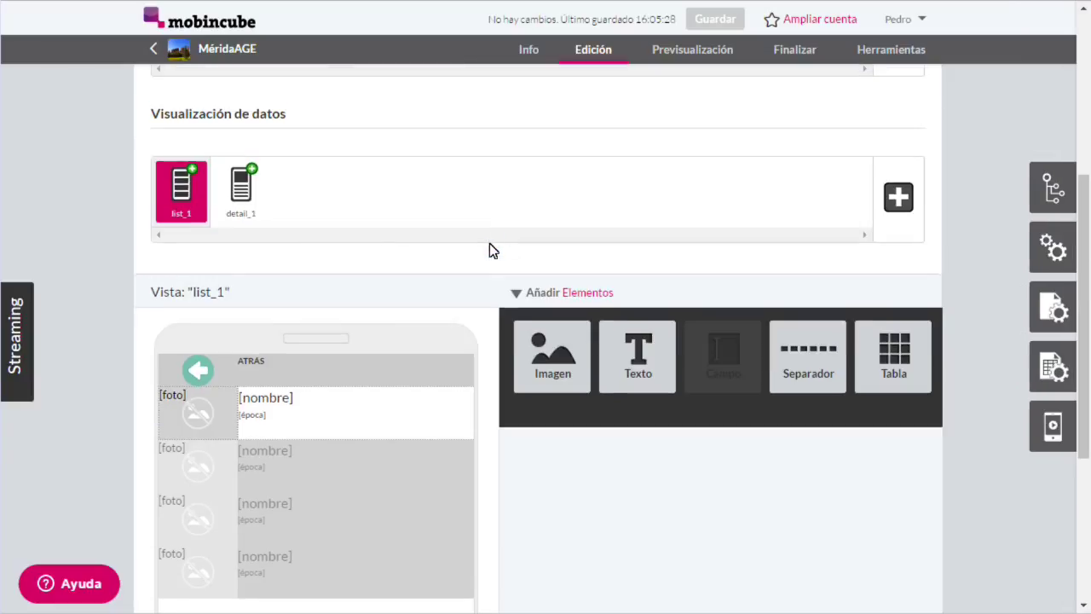
left_click(242, 192)
scroll(309, 318, "down", 2)
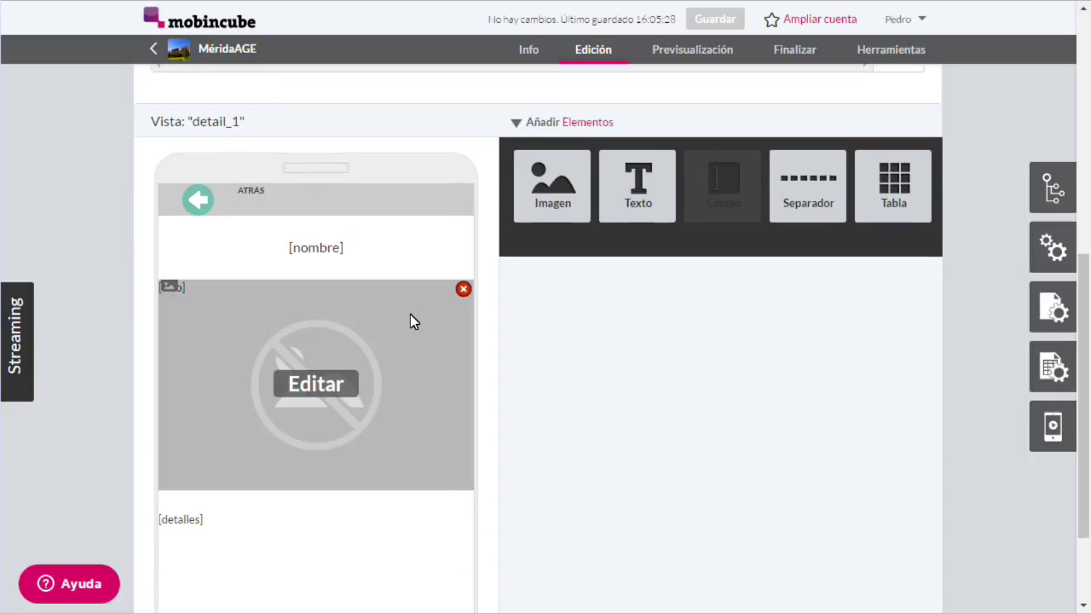
scroll(205, 217, "up", 3)
left_click(184, 194)
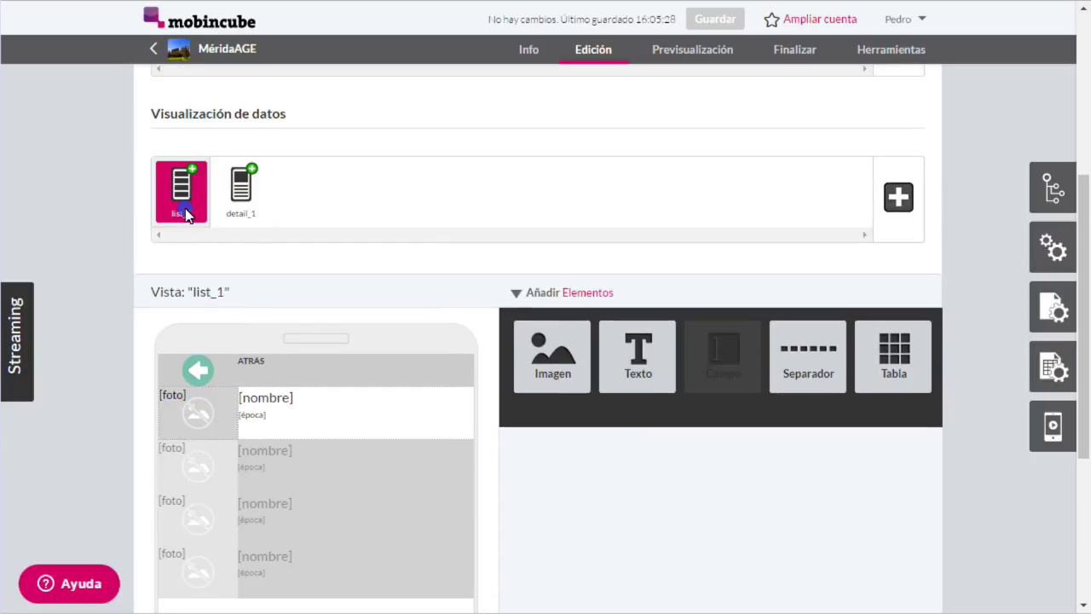
left_click(245, 215)
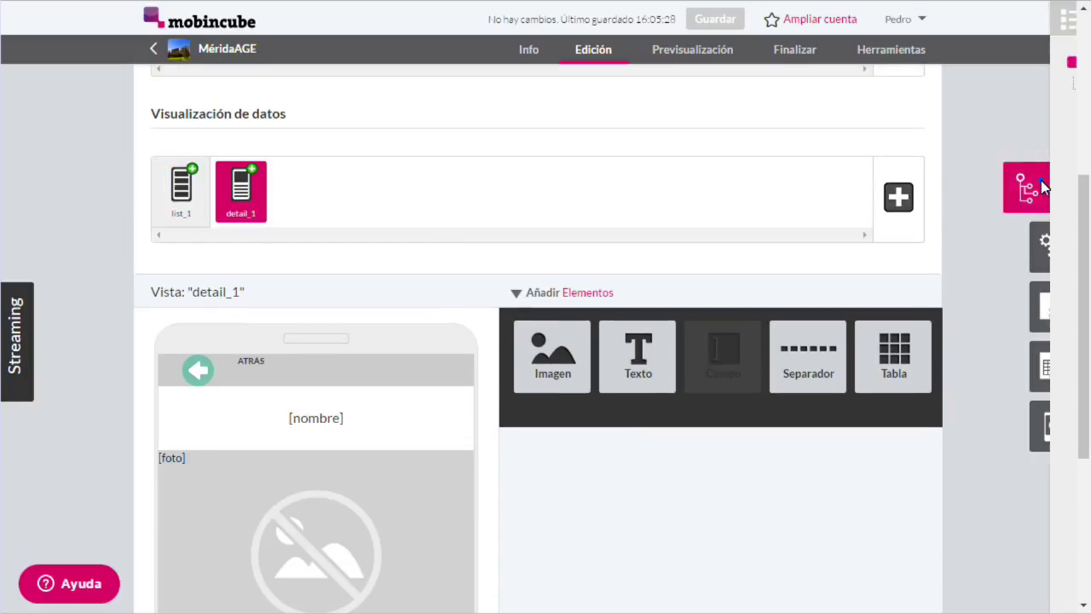
Step: Open the list_1 view of the PATRIMONIO_cristiano screen and place barra1 at its top
left_click(1041, 180)
left_click(834, 112)
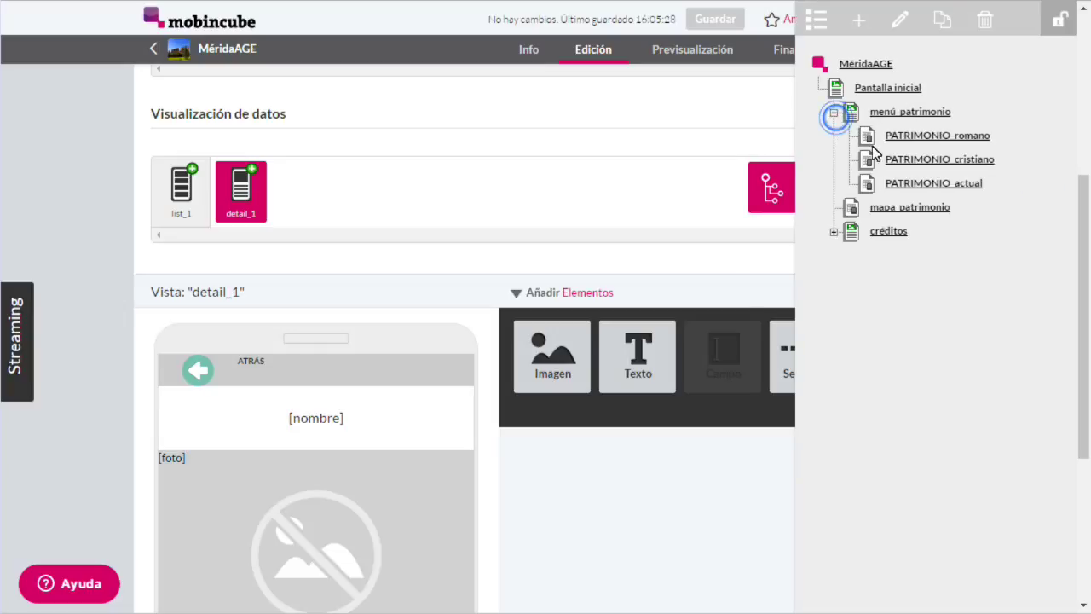
left_click(906, 162)
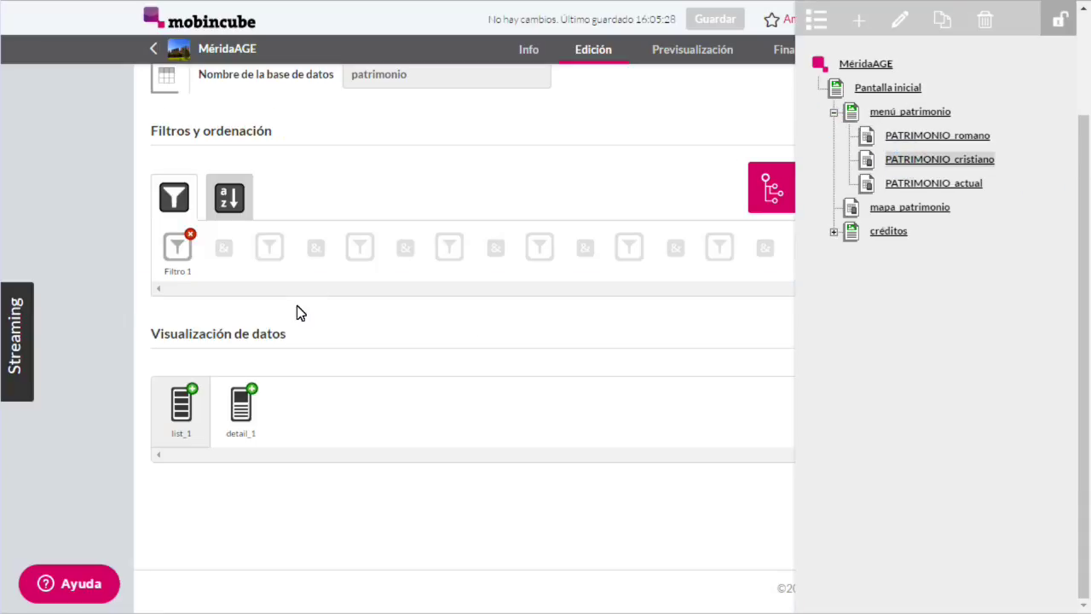
left_click(187, 415)
scroll(776, 170, "down", 4)
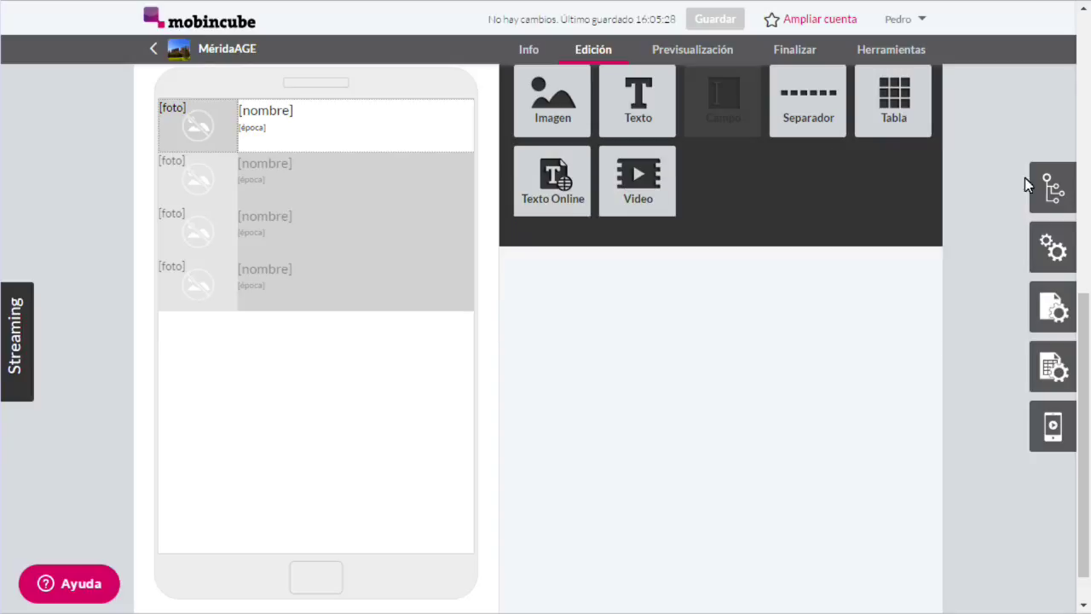
left_click(1063, 300)
left_click(1050, 72)
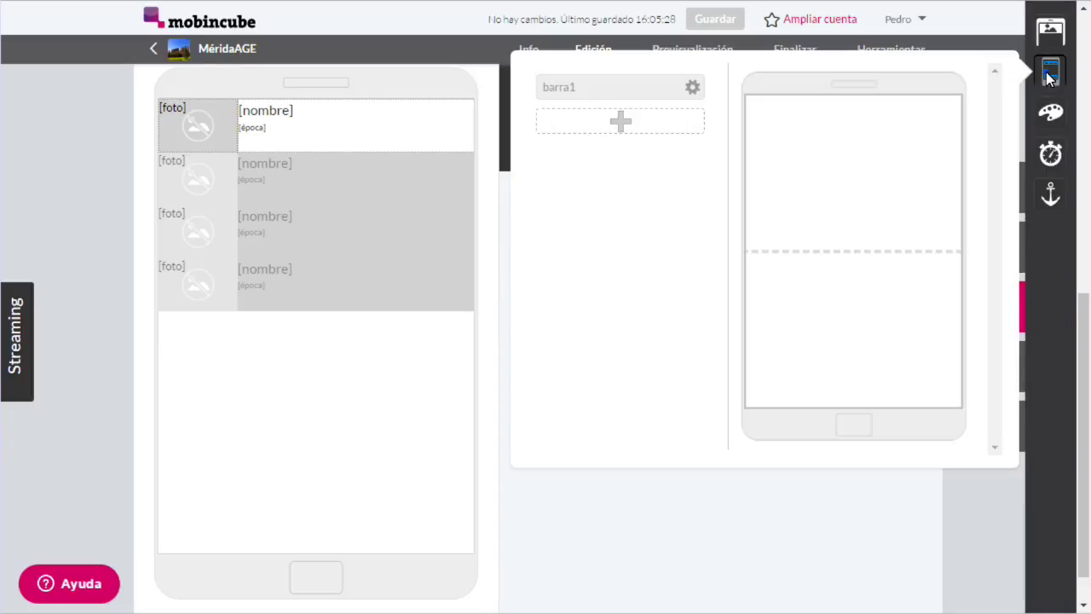
left_click_drag(703, 83, 833, 102)
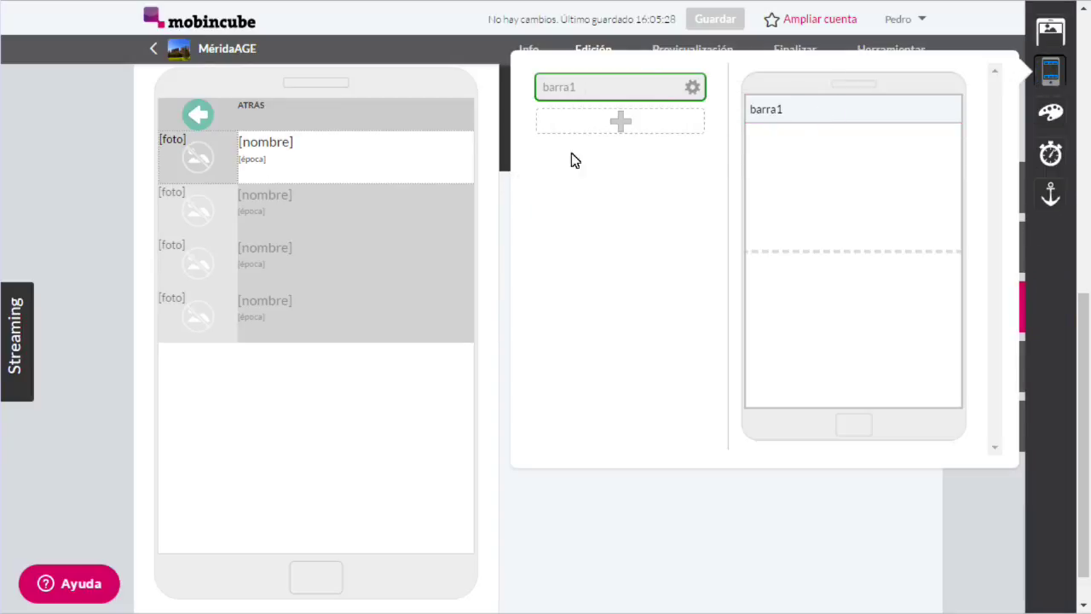
left_click(502, 208)
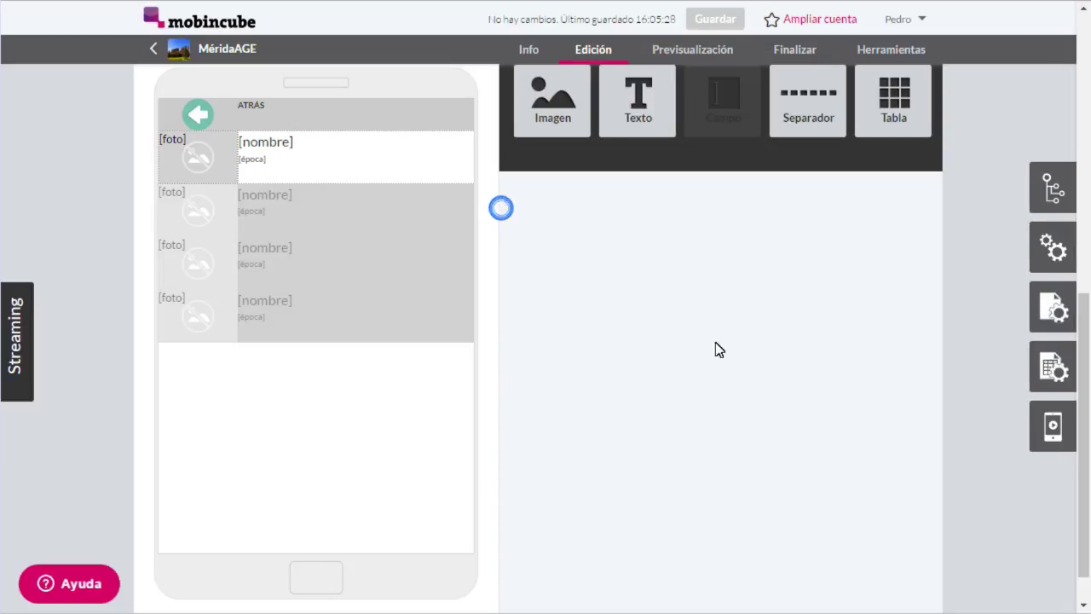
Step: Open the list_1 view of the PATRIMONIO_actual screen and place barra1 at its top
left_click(1051, 187)
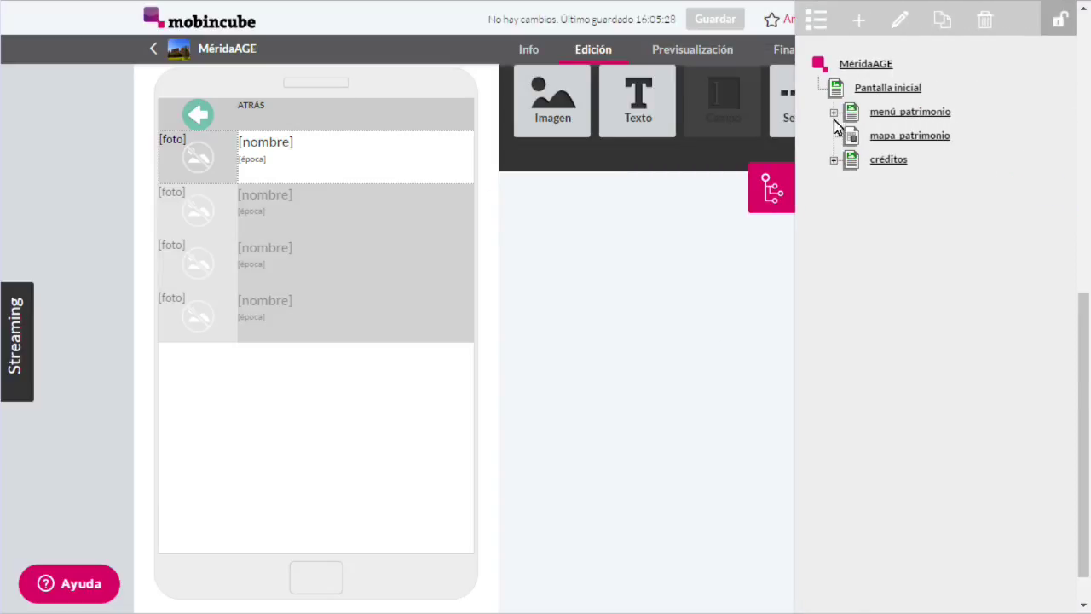
left_click(834, 112)
left_click(899, 183)
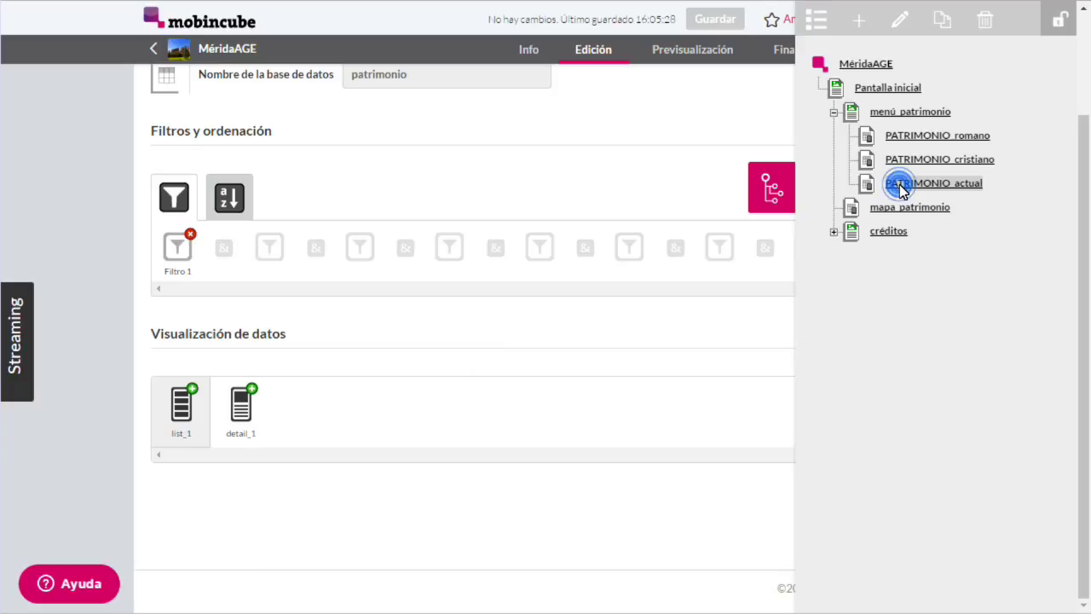
left_click(185, 423)
scroll(765, 298, "down", 3)
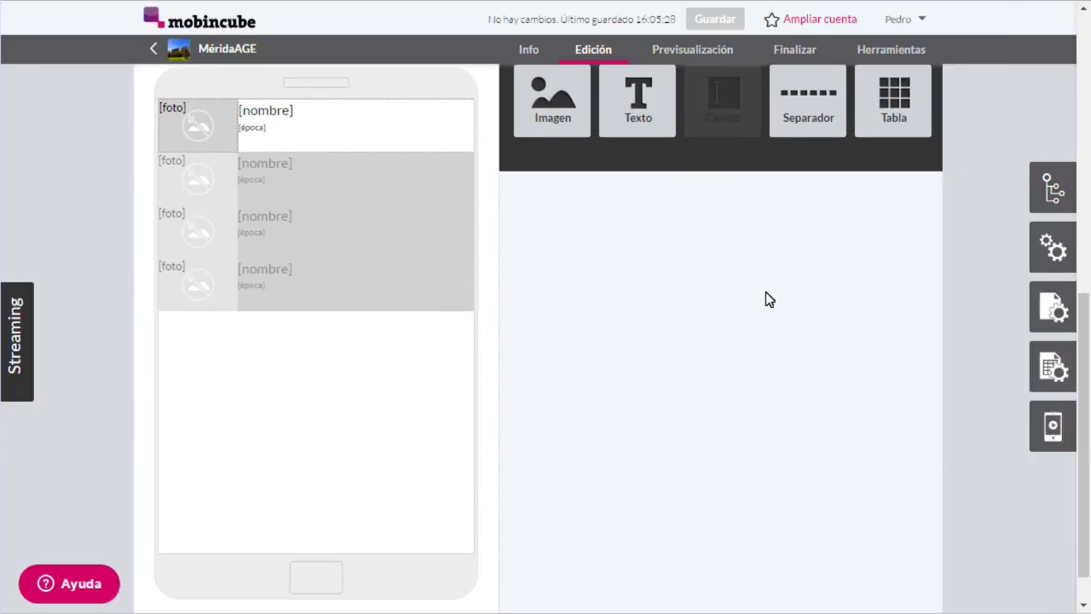
left_click(1044, 303)
left_click(1040, 70)
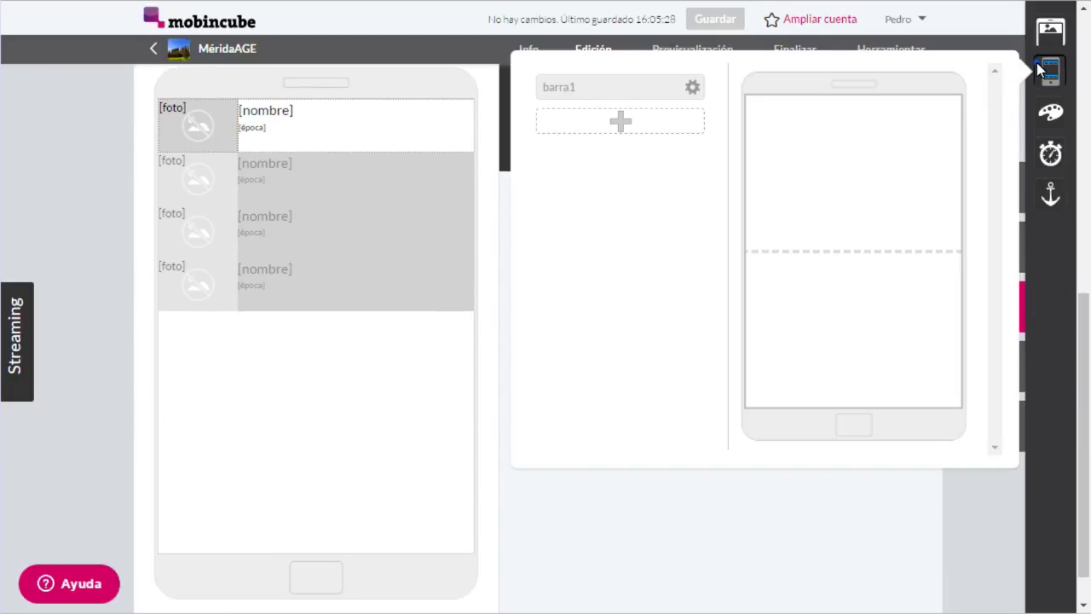
left_click_drag(610, 83, 807, 112)
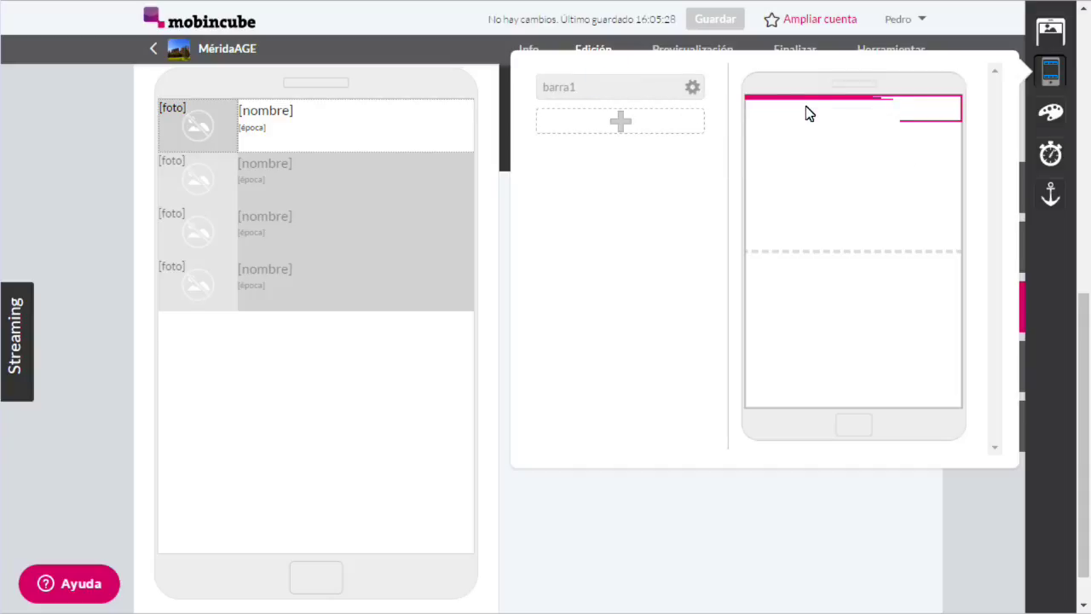
left_click(490, 246)
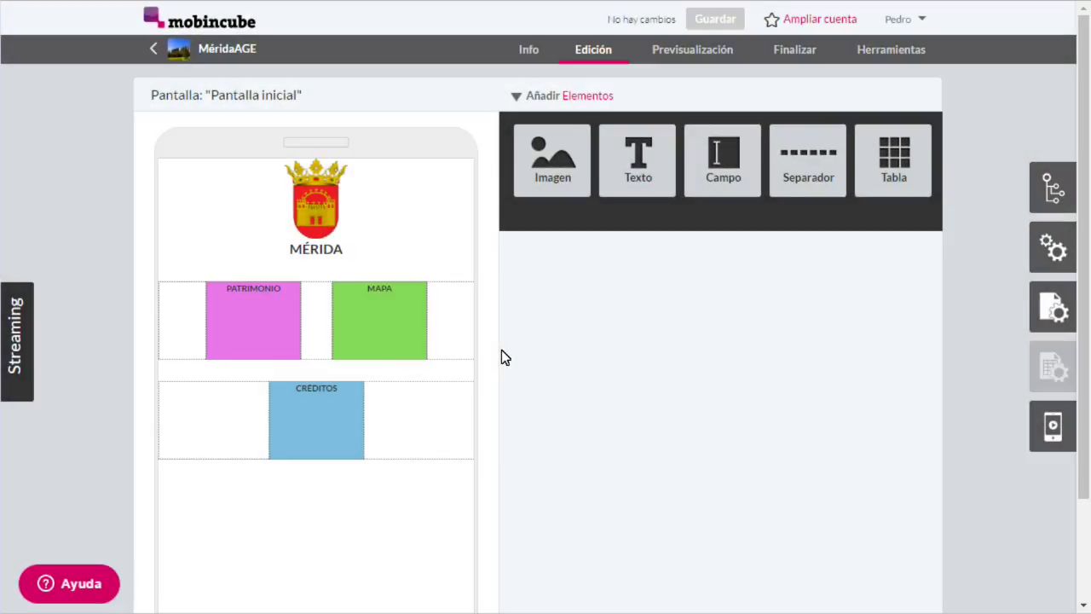
Step: Open MéridaAGE's preview options and examine the App Store page of the Mobincube container app, including its description and iPhone screenshots
left_click(701, 49)
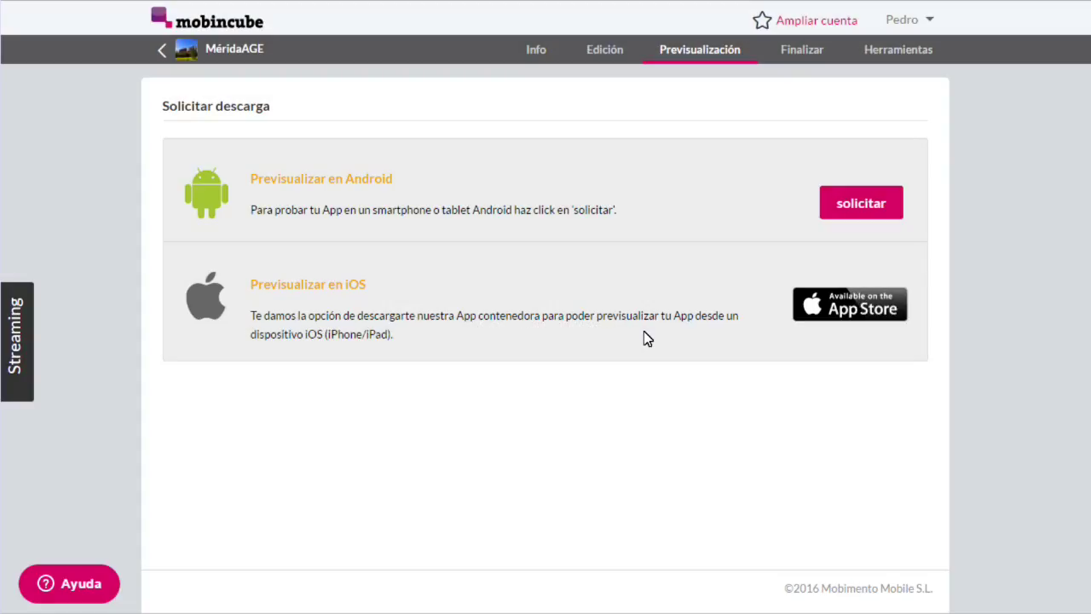
left_click(823, 308)
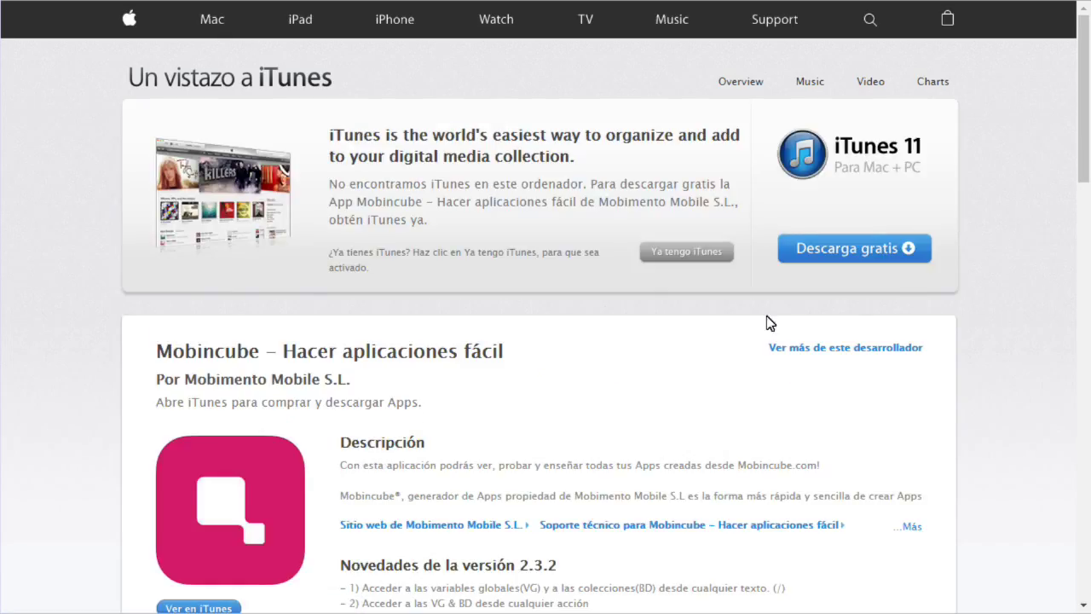
scroll(539, 373, "down", 4)
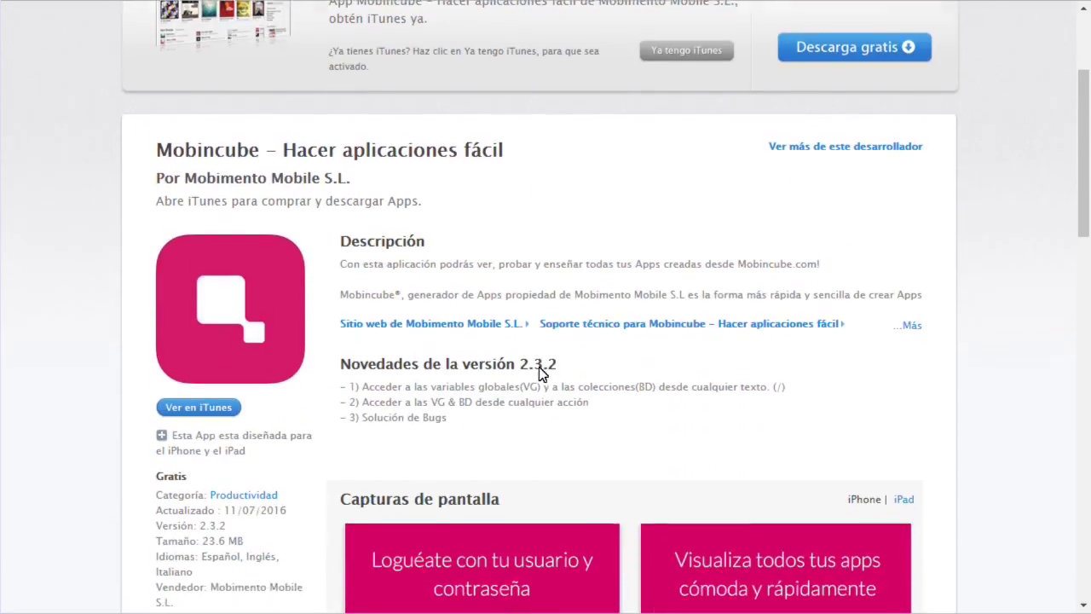
scroll(538, 373, "down", 3)
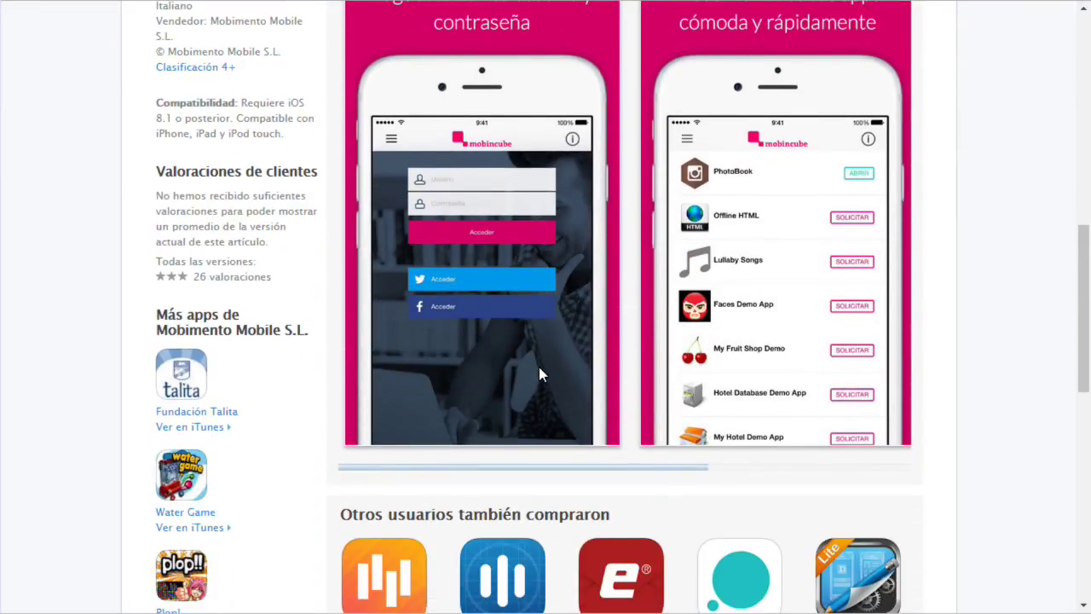
scroll(539, 375, "down", 1)
scroll(539, 375, "up", 3)
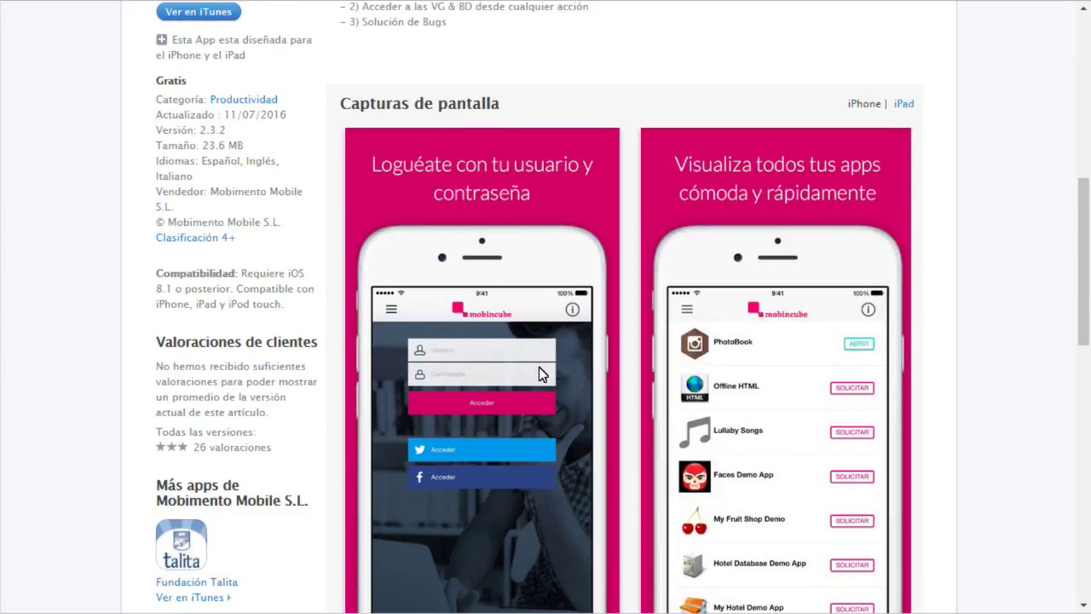
scroll(539, 374, "up", 3)
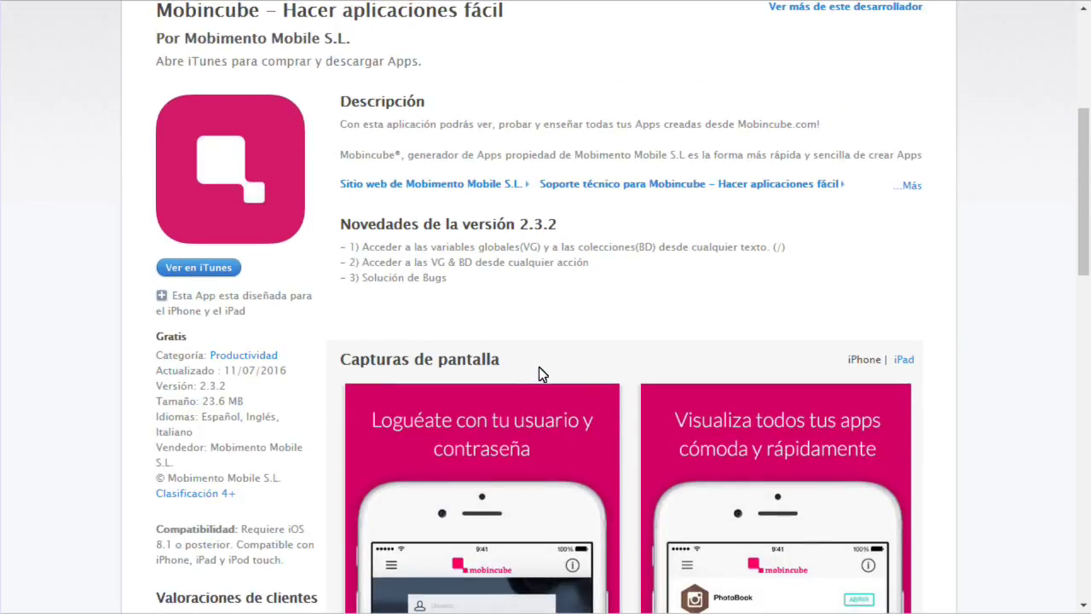
scroll(539, 366, "up", 4)
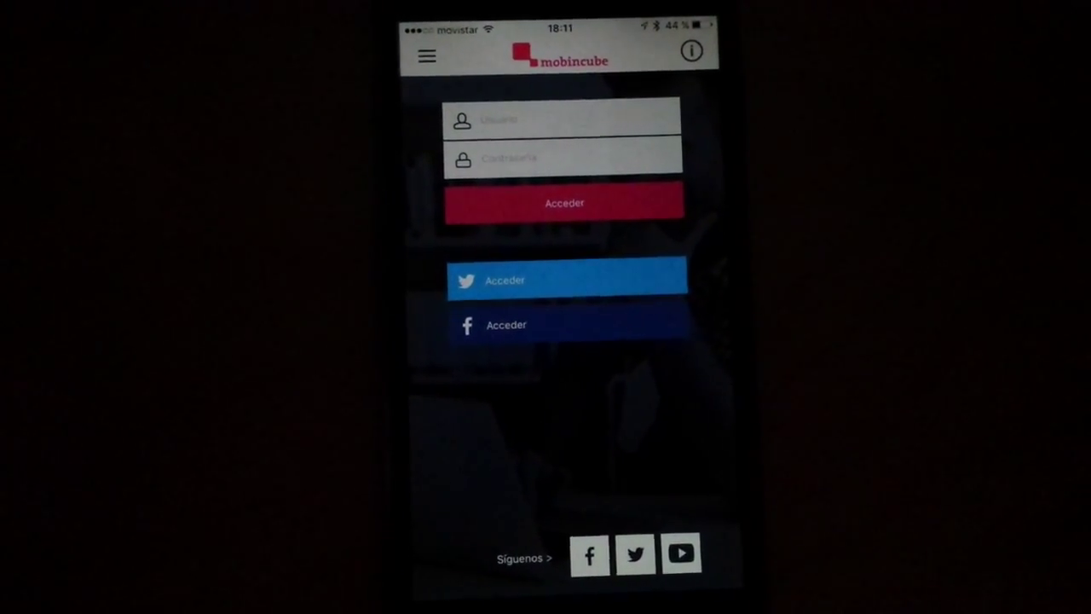
left_click(520, 121)
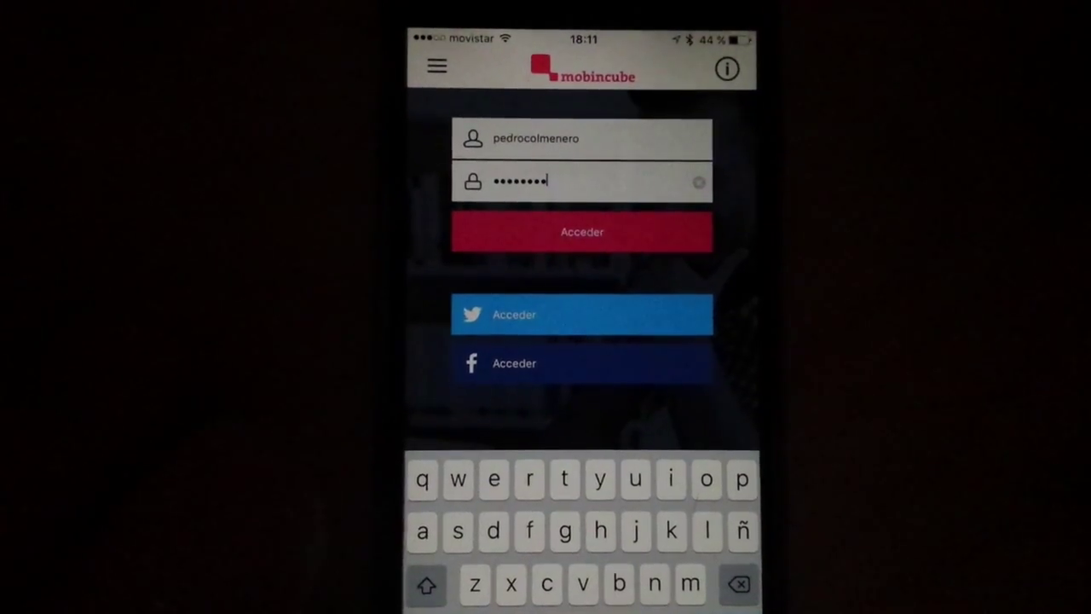
left_click(520, 236)
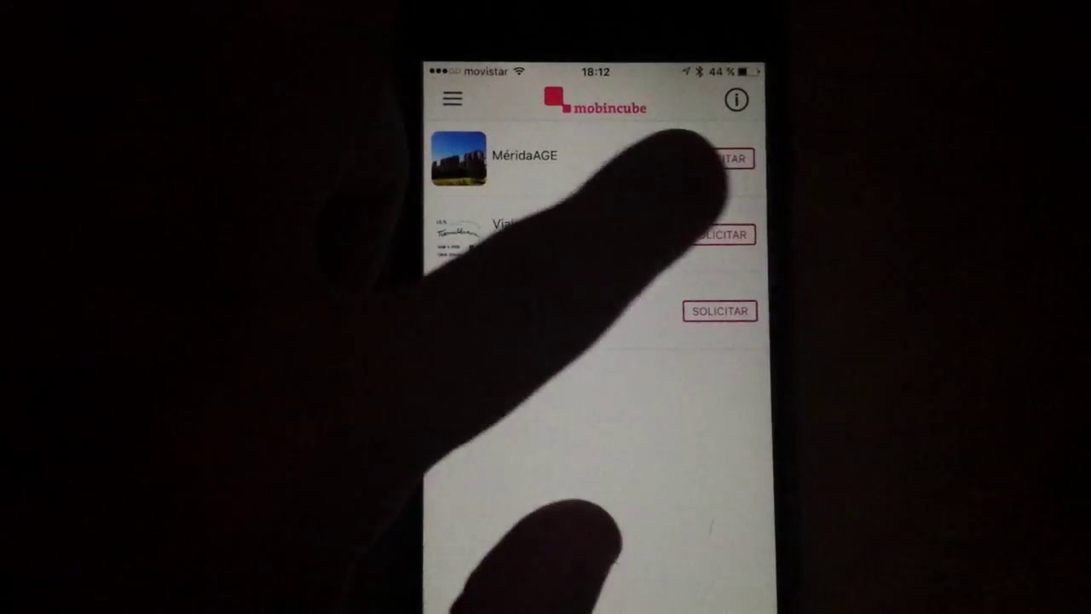
left_click(729, 154)
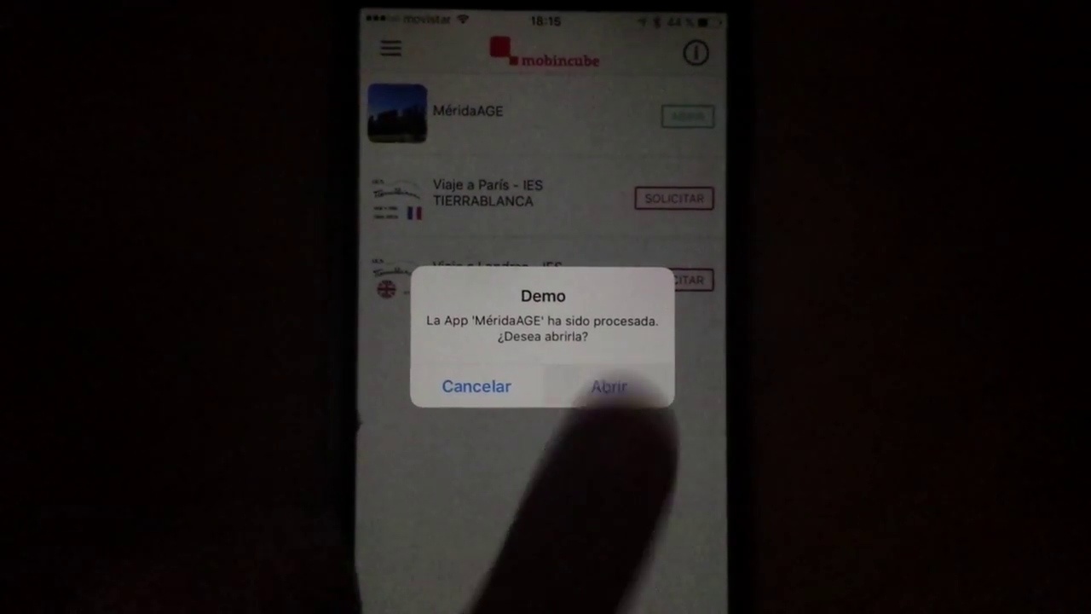
left_click(602, 391)
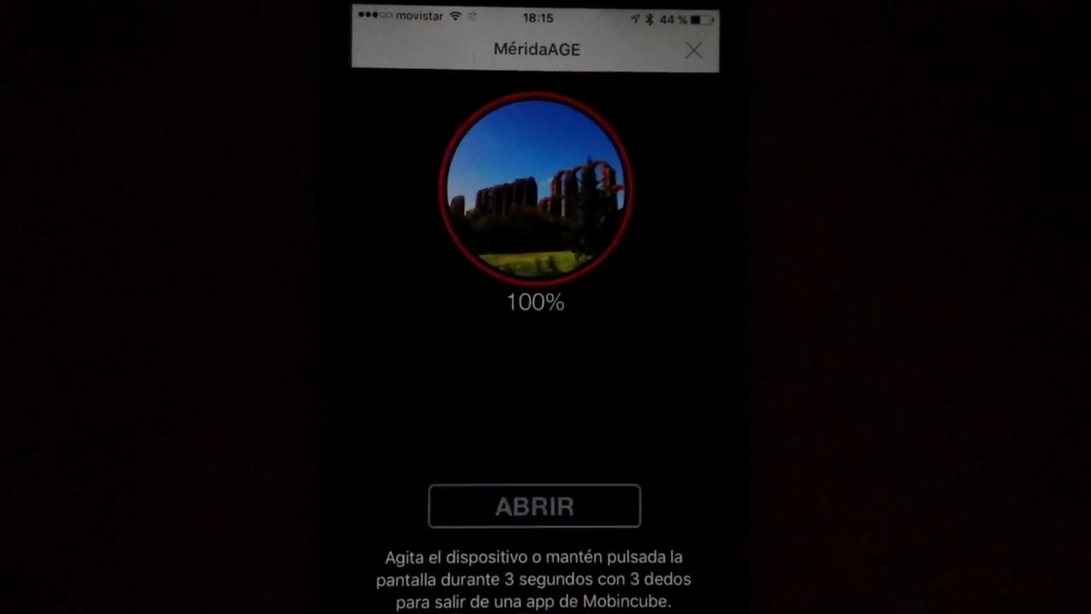
left_click(503, 508)
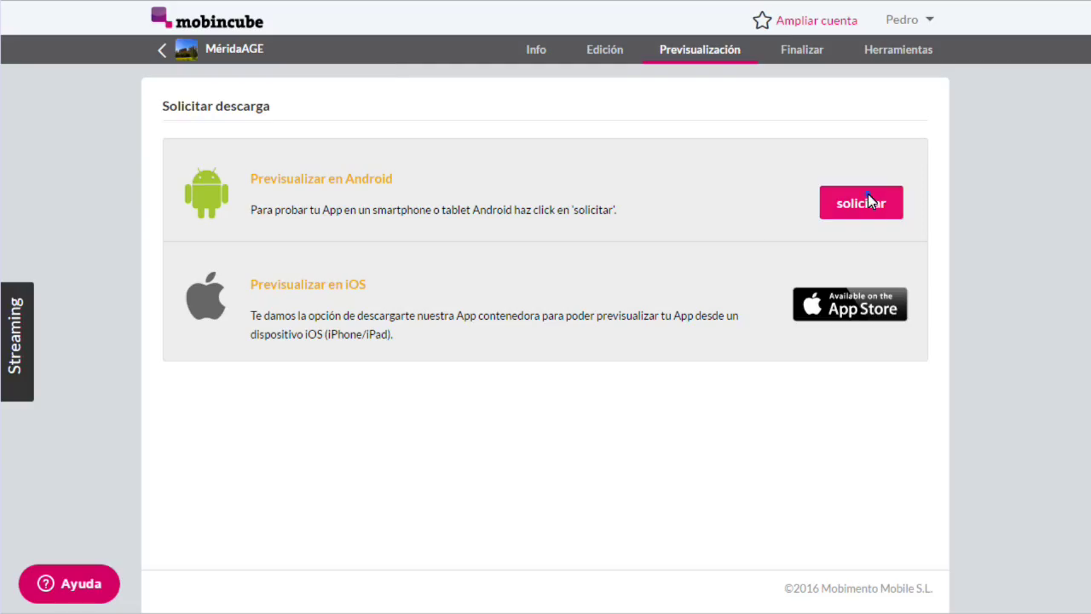
Step: Request the Android preview demo of MéridaAGE and accept the request for its download URL
left_click(868, 201)
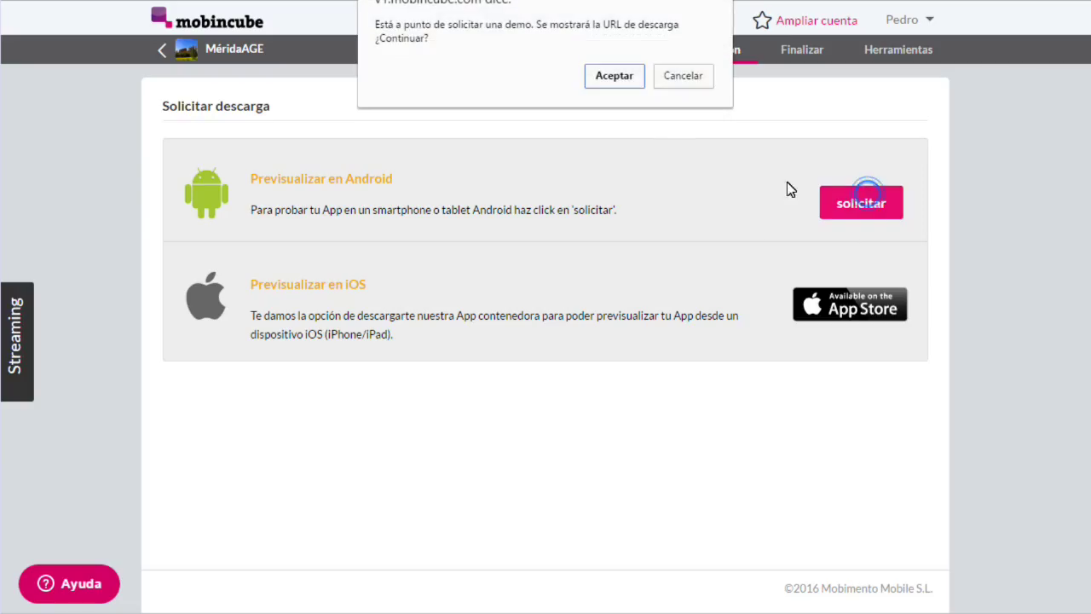
left_click(613, 78)
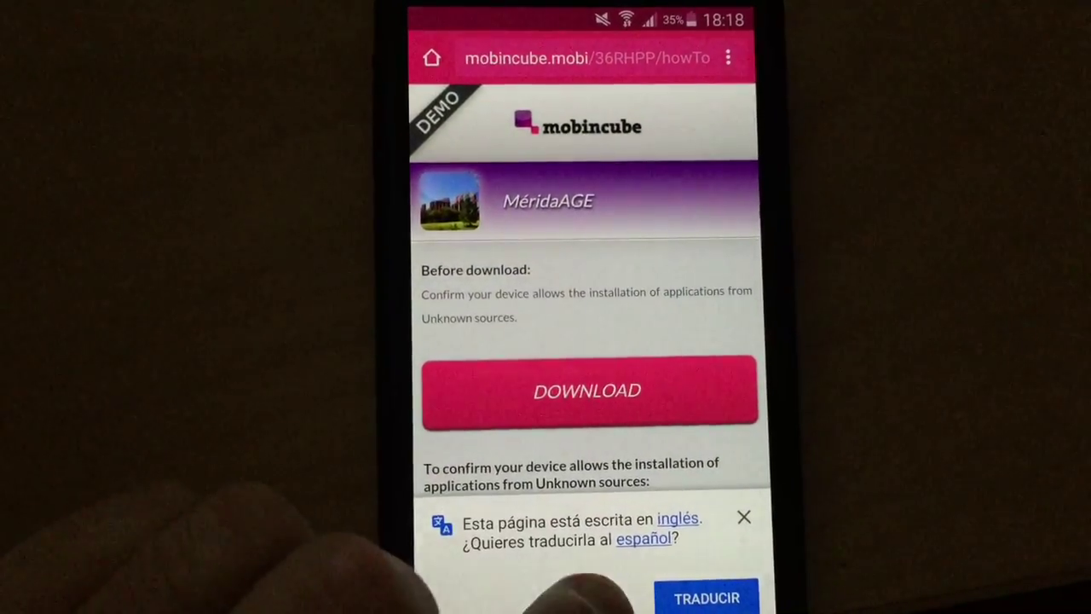
left_click(597, 601)
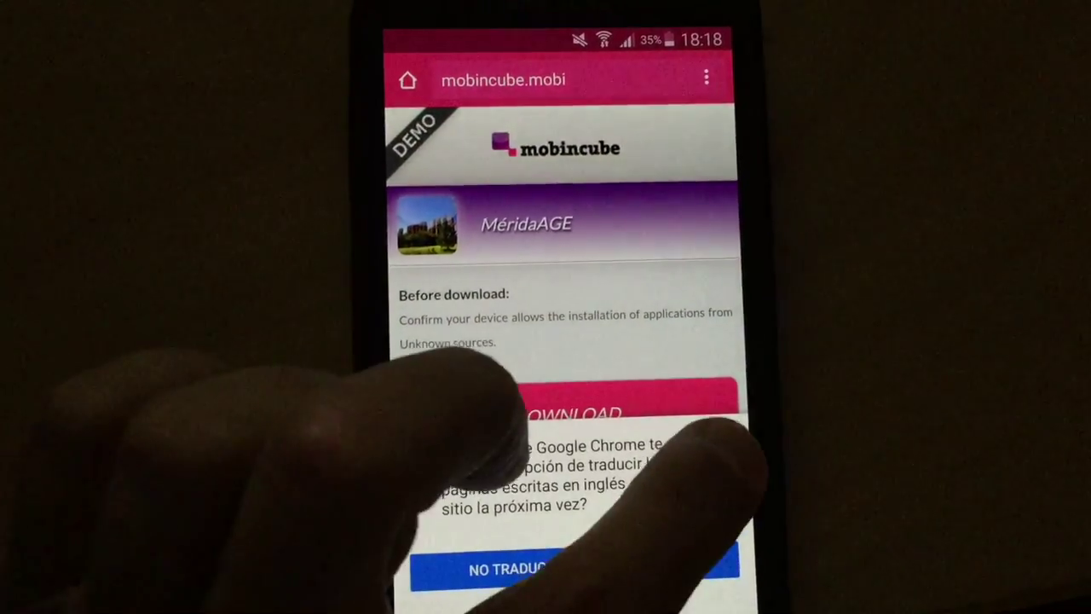
left_click(726, 423)
left_click(520, 405)
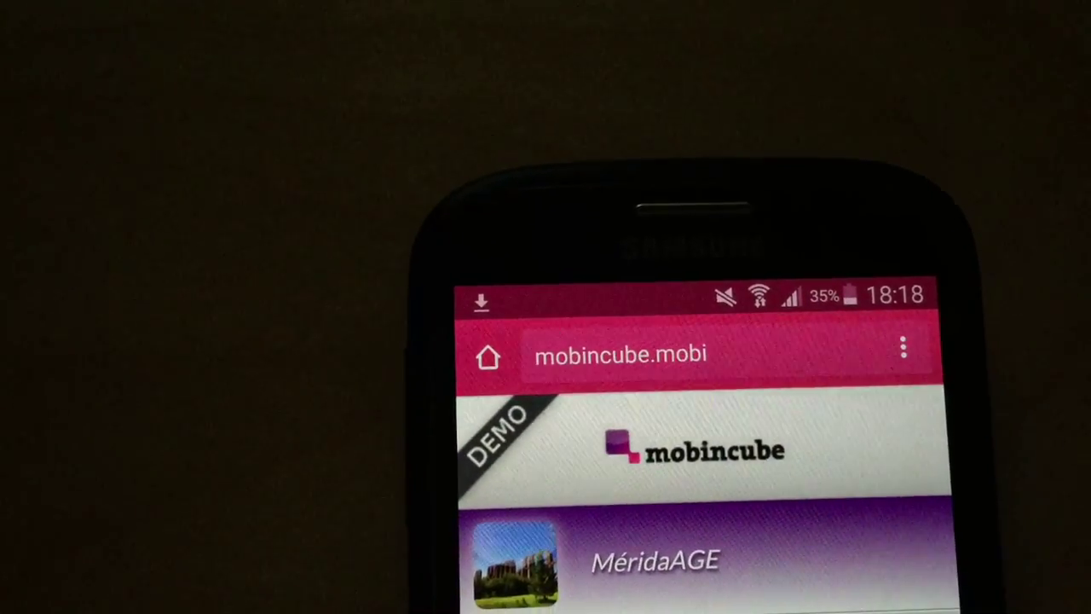
left_click_drag(482, 298, 486, 529)
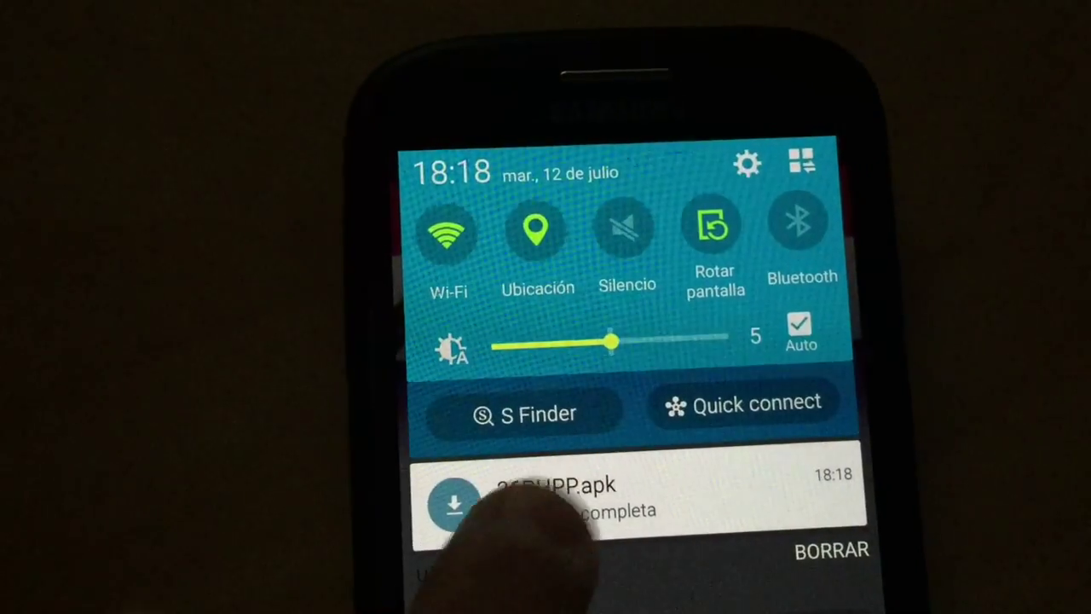
left_click(512, 503)
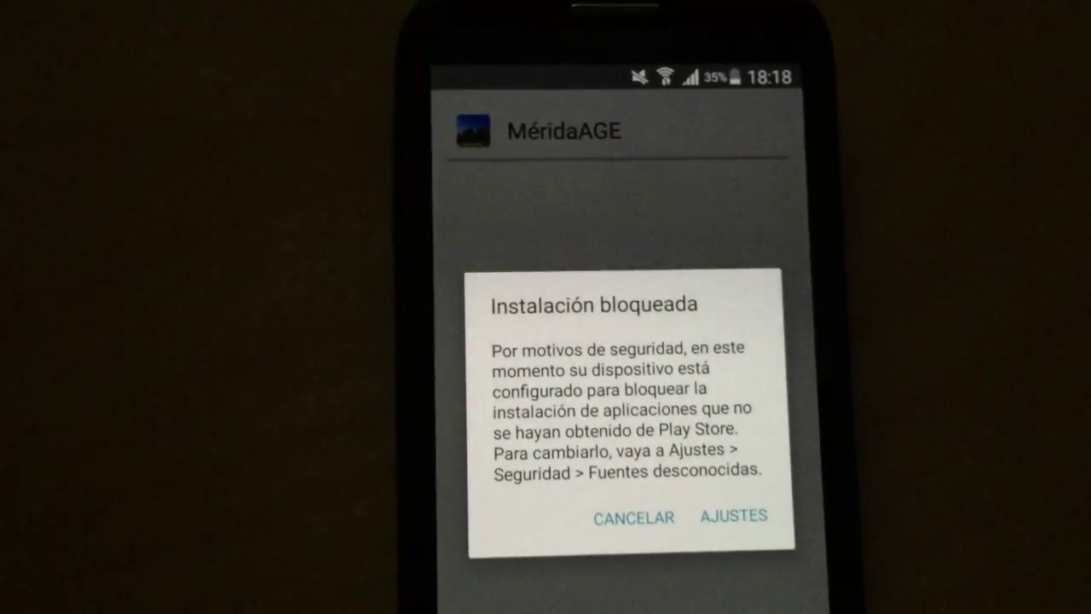
left_click(733, 514)
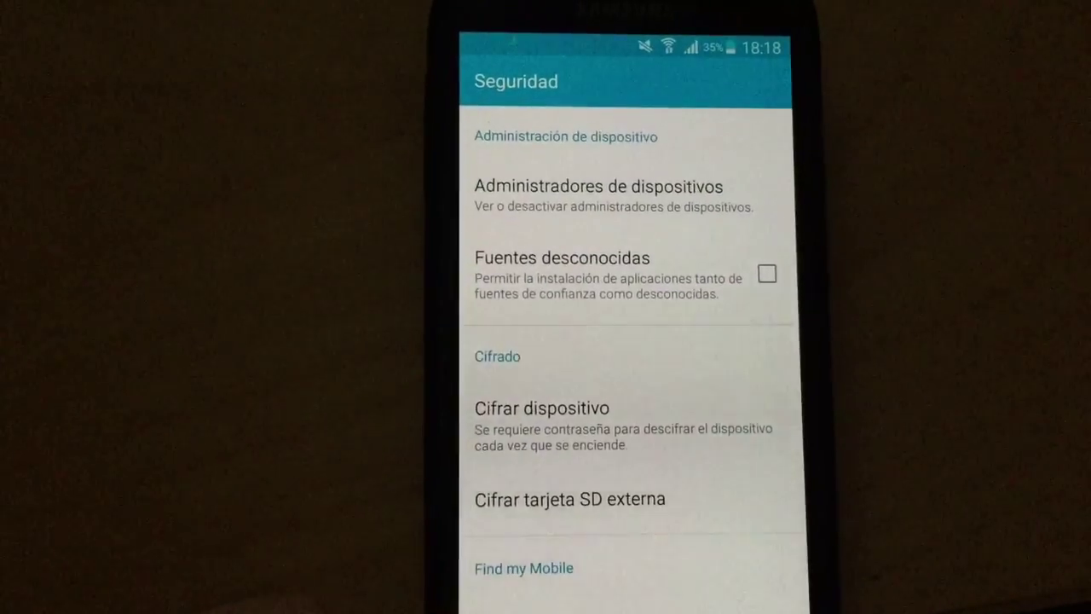
left_click(512, 274)
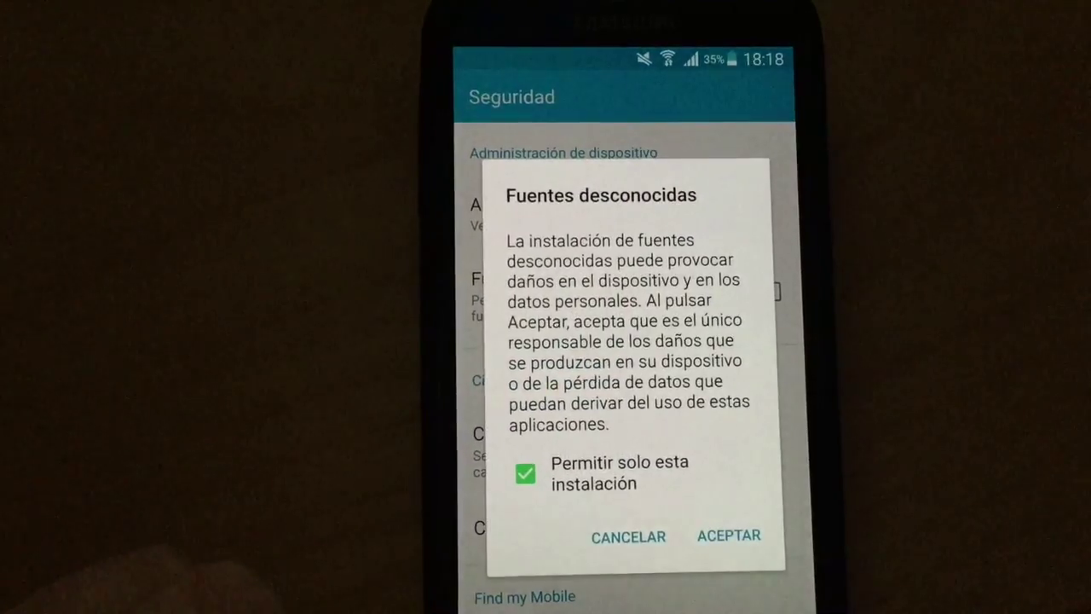
left_click(733, 535)
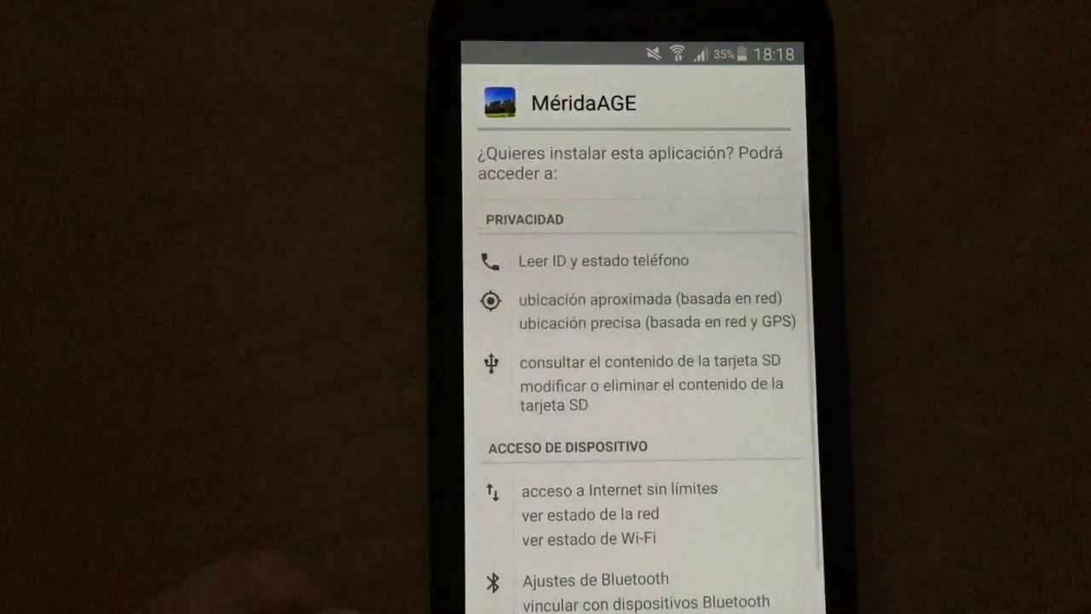
left_click(724, 571)
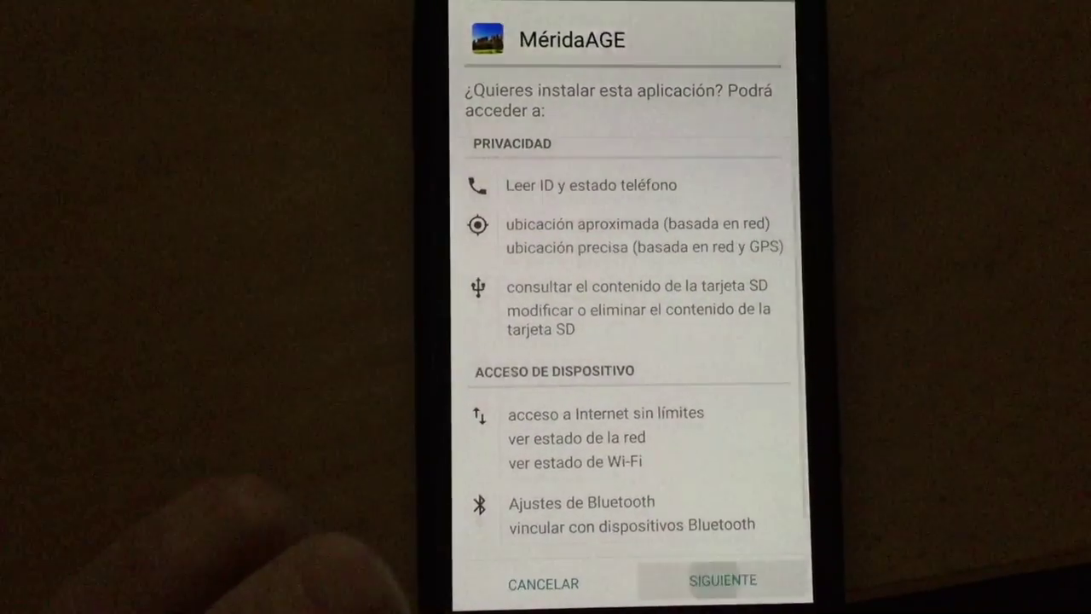
left_click(723, 585)
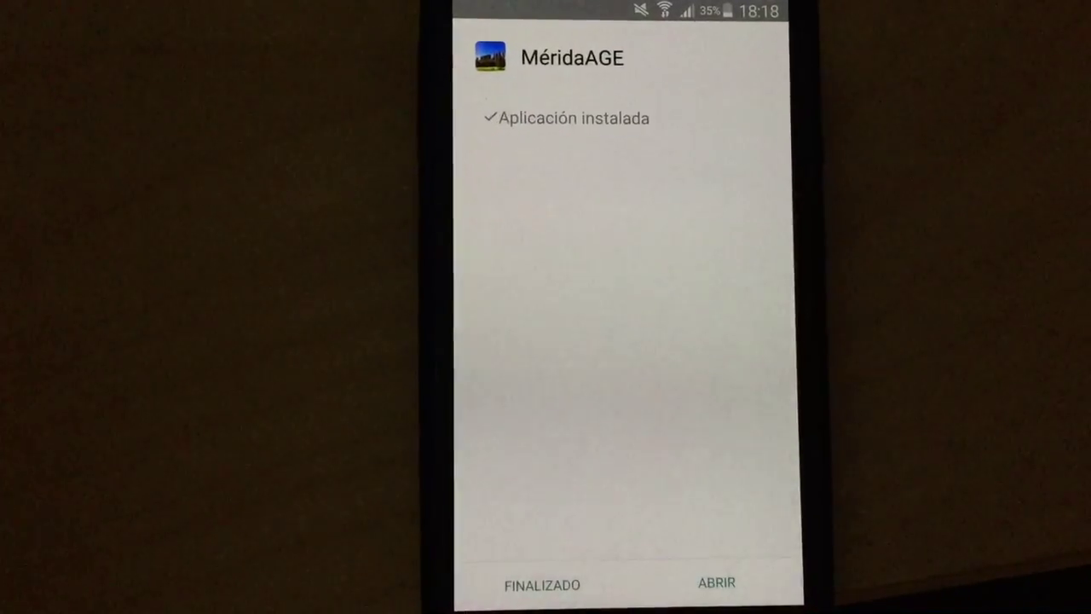
left_click(716, 582)
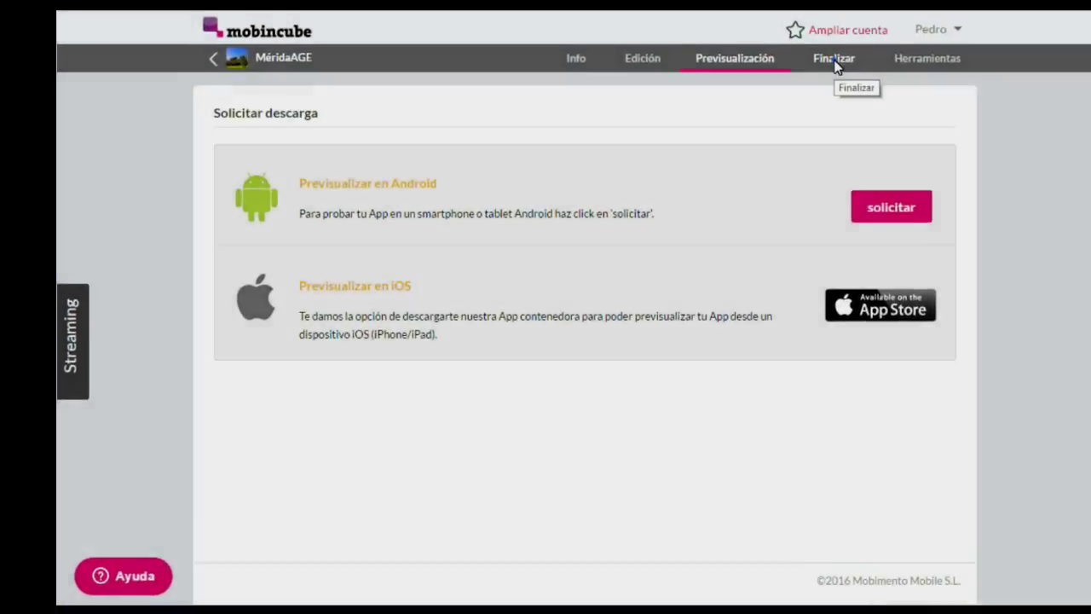
Step: Finalize and publish version 1 of MéridaAGE on Mobincube for Android and HTML5 WebApp, accepting the content guidelines
left_click(813, 261)
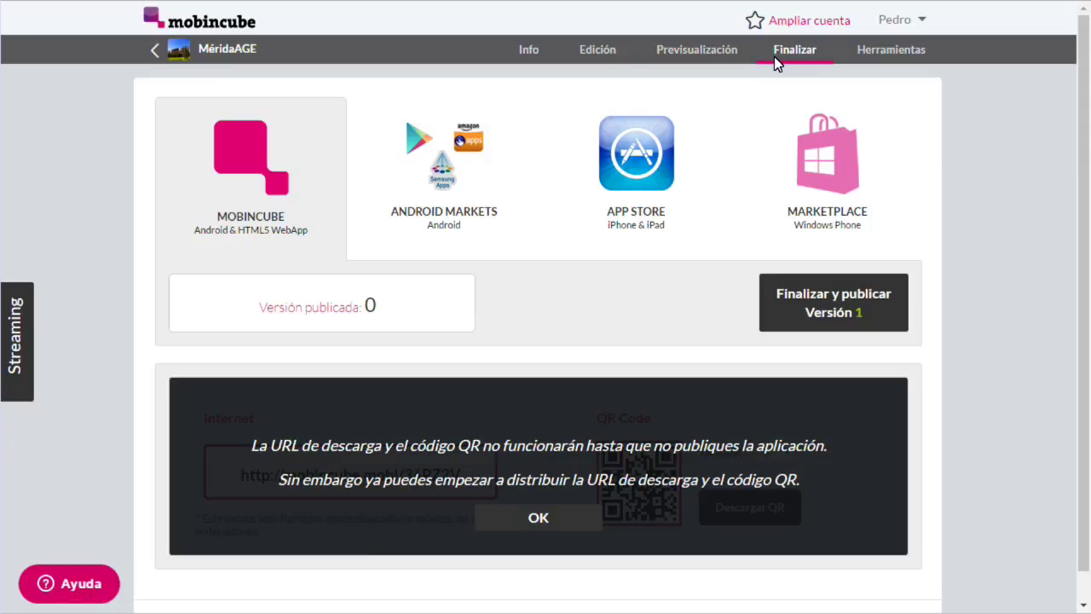
left_click(781, 322)
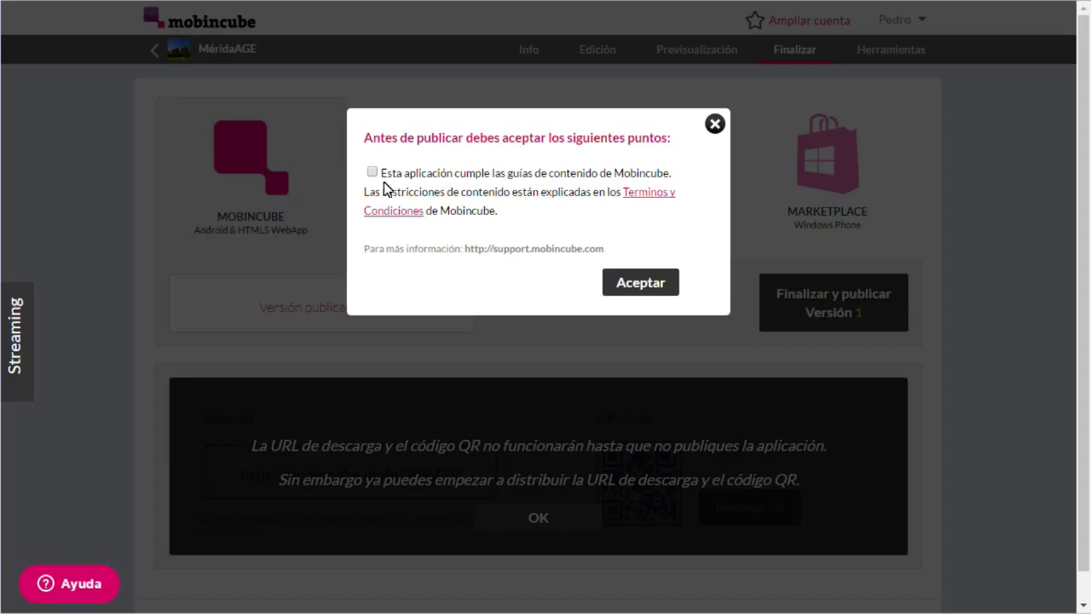
left_click(373, 173)
left_click(647, 285)
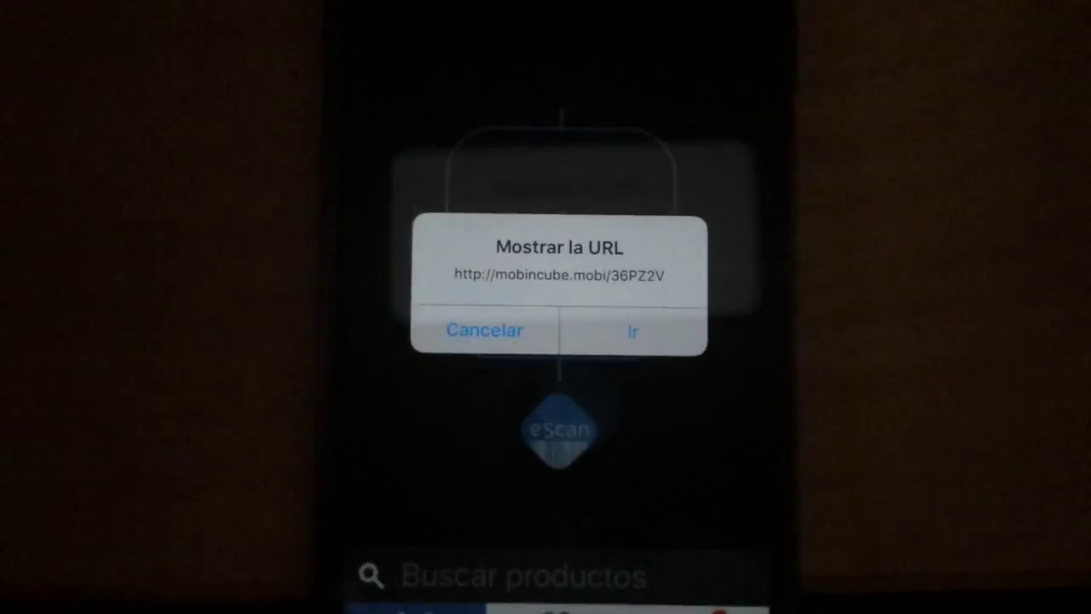
left_click(616, 315)
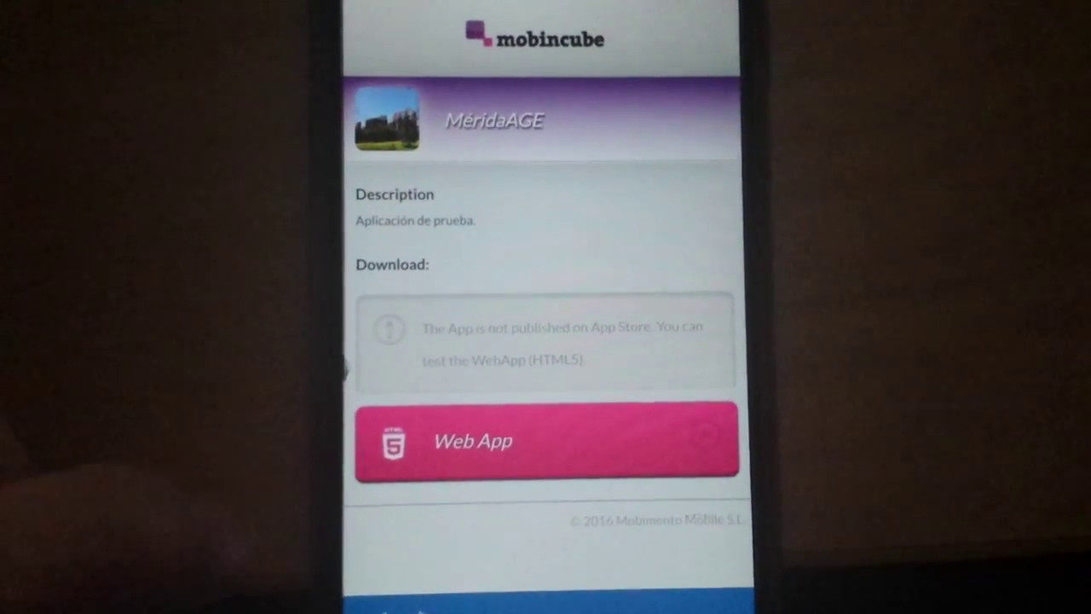
left_click(491, 436)
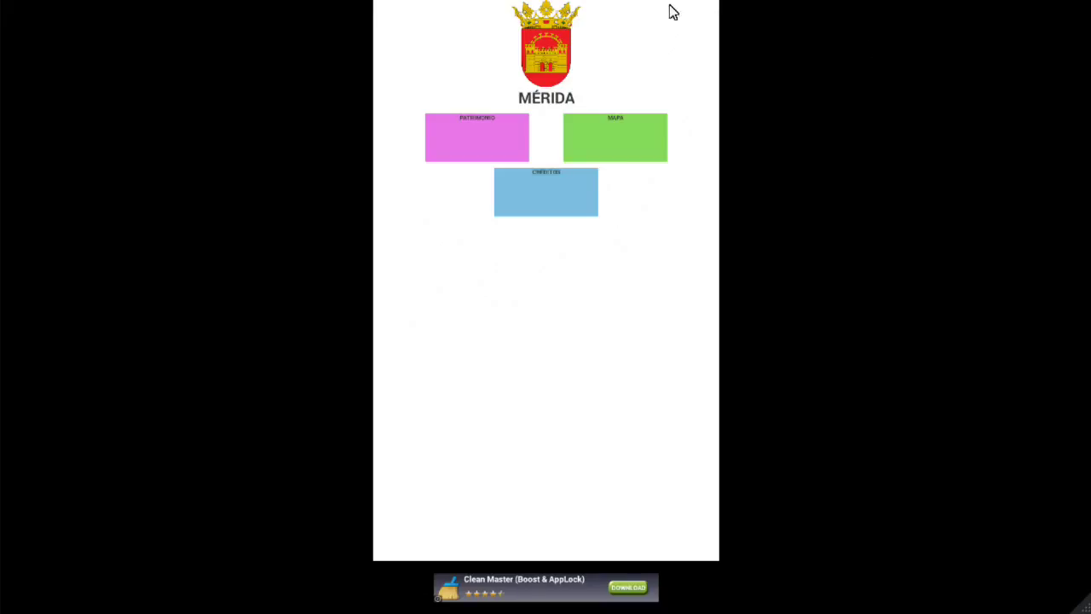
Step: Test the published app's PATRIMONIO section by viewing Templo de Diana and Puente romano in the ROMANO list and returning with the back bar
left_click(459, 116)
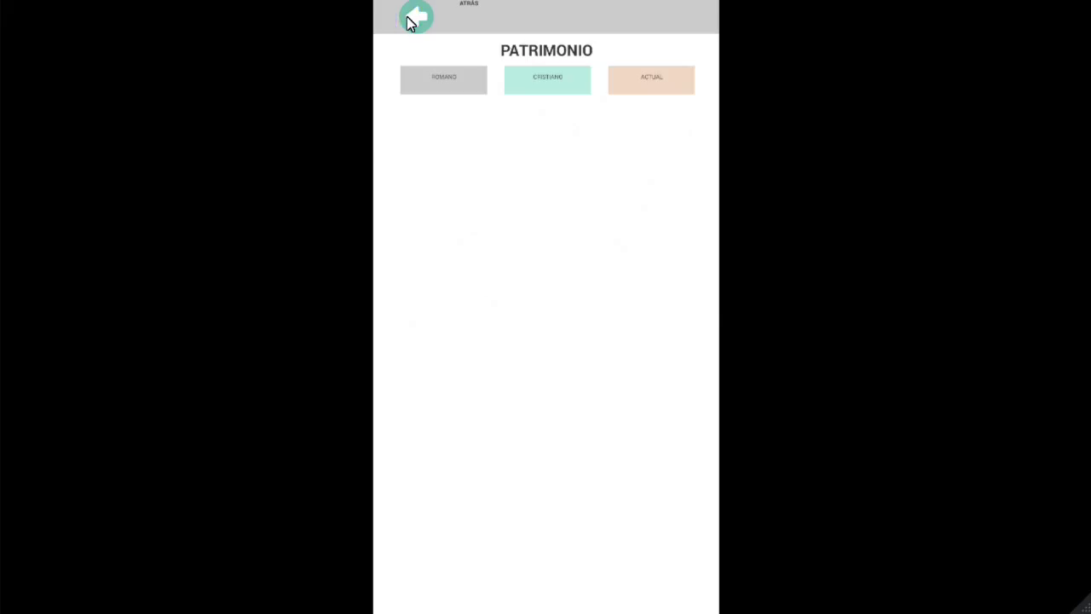
left_click(411, 17)
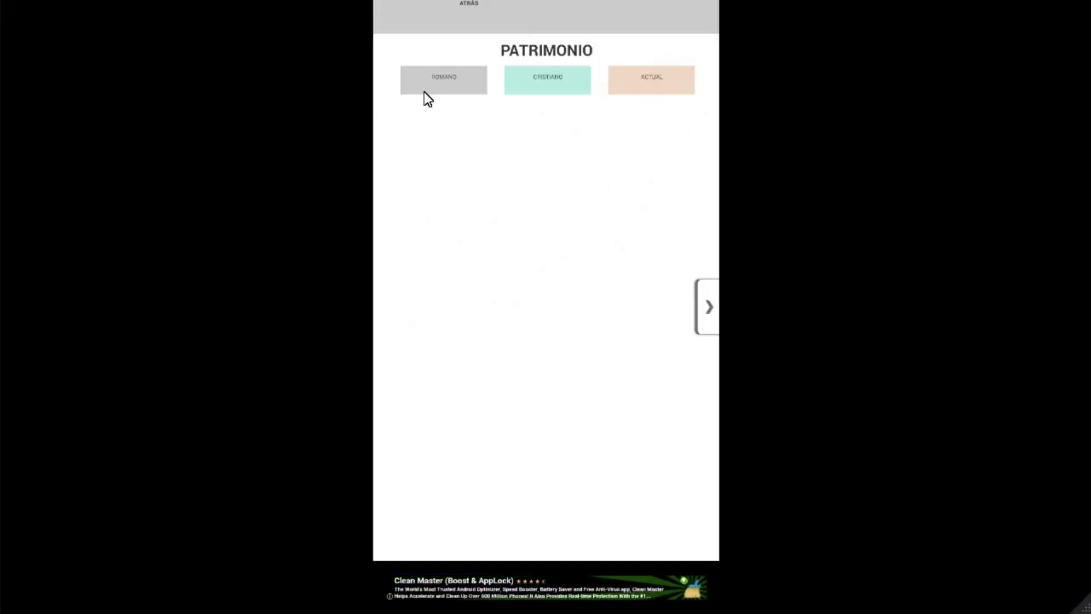
left_click(460, 78)
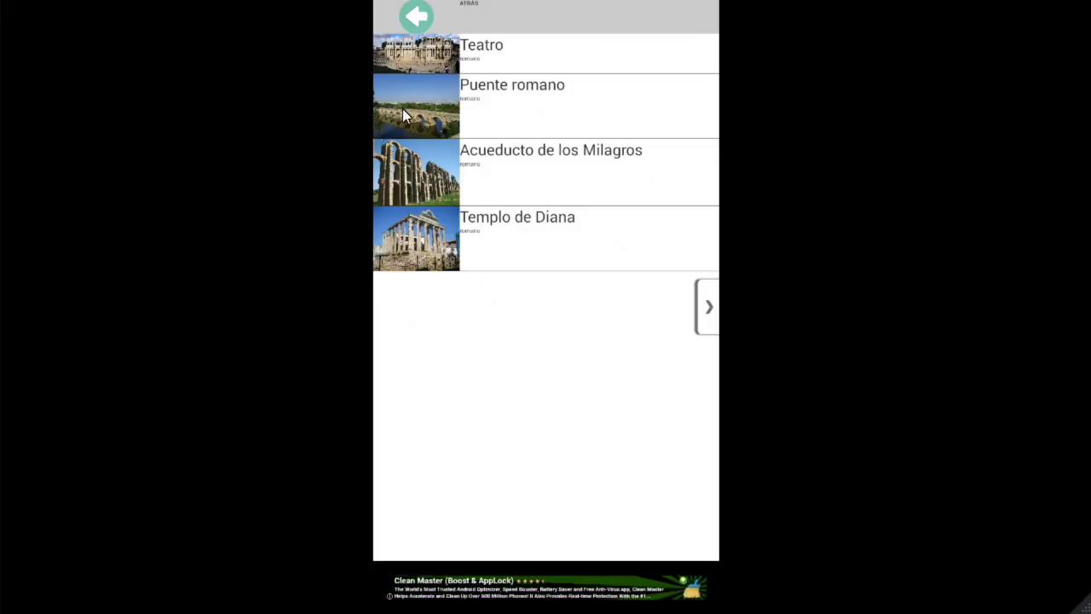
left_click(458, 226)
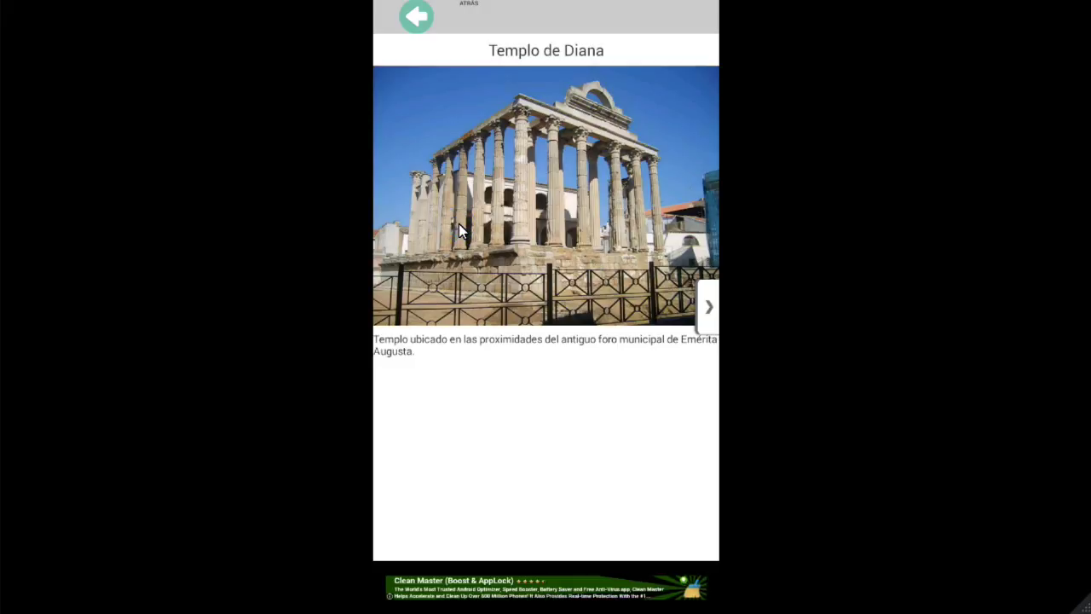
left_click(418, 19)
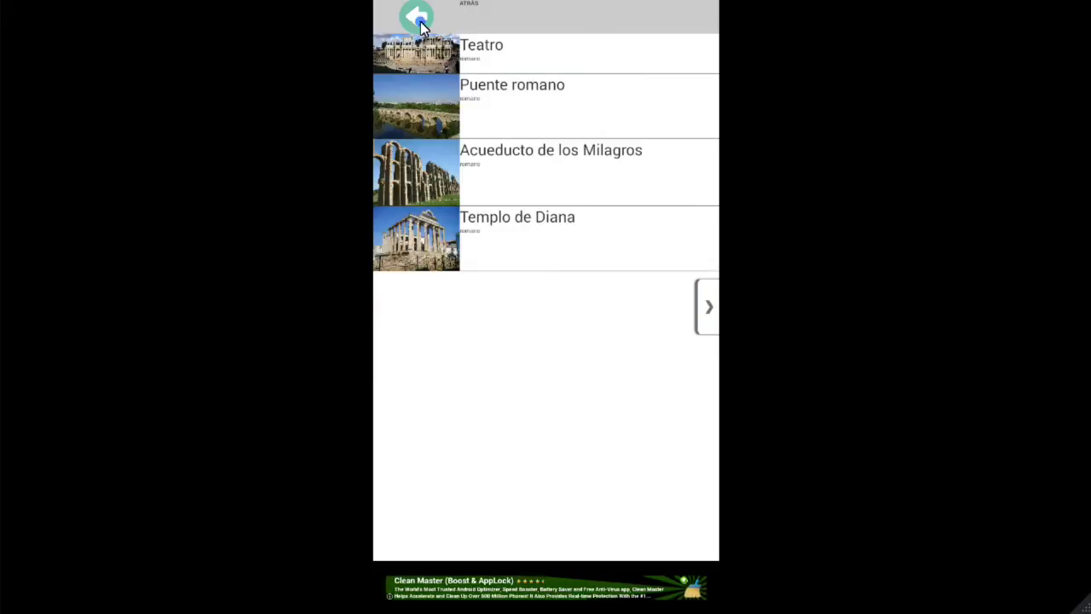
left_click(439, 105)
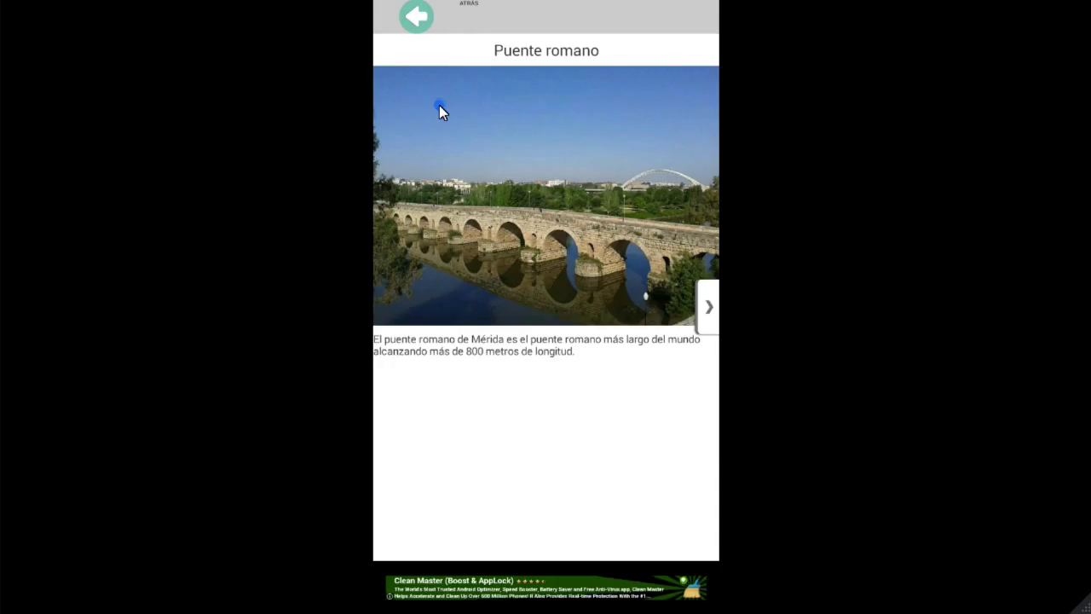
left_click(419, 19)
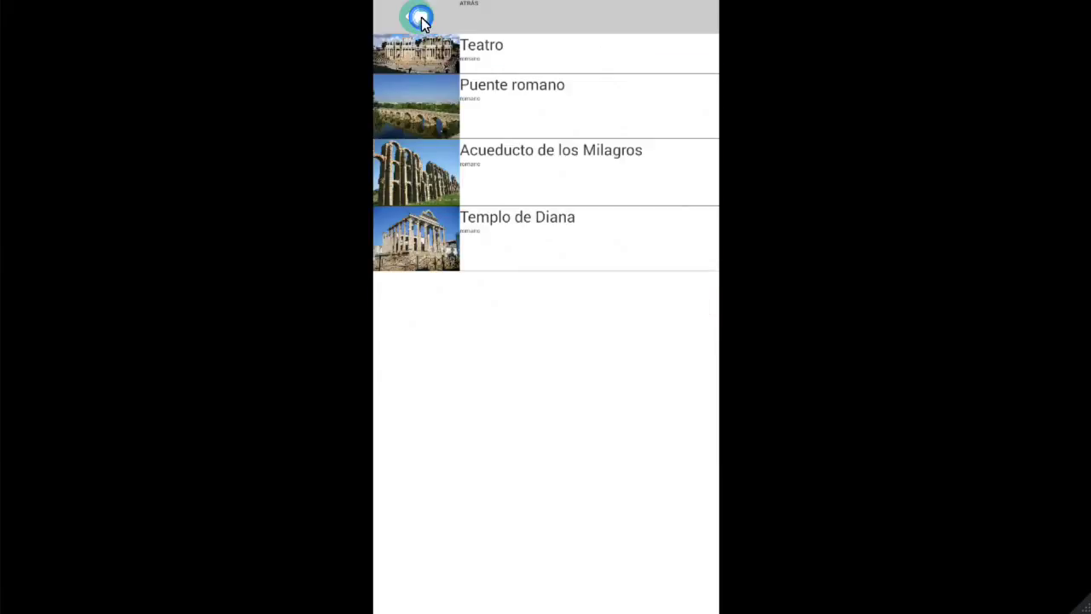
left_click(420, 18)
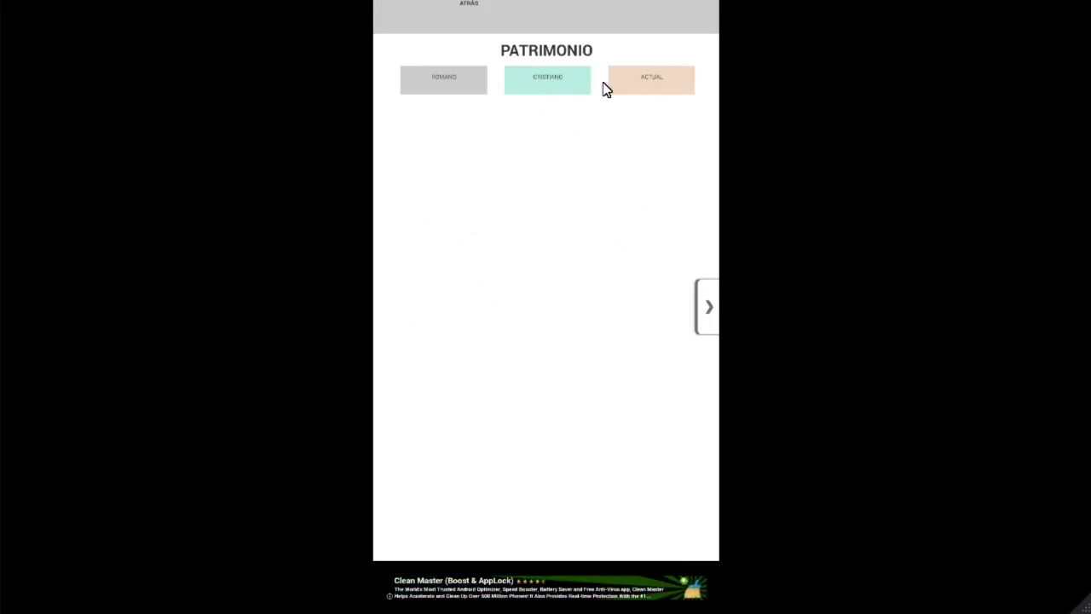
Step: Check the CRISTIANO list and its Concatedral de Santa María detail screen, and return to the PATRIMONIO screen
left_click(554, 82)
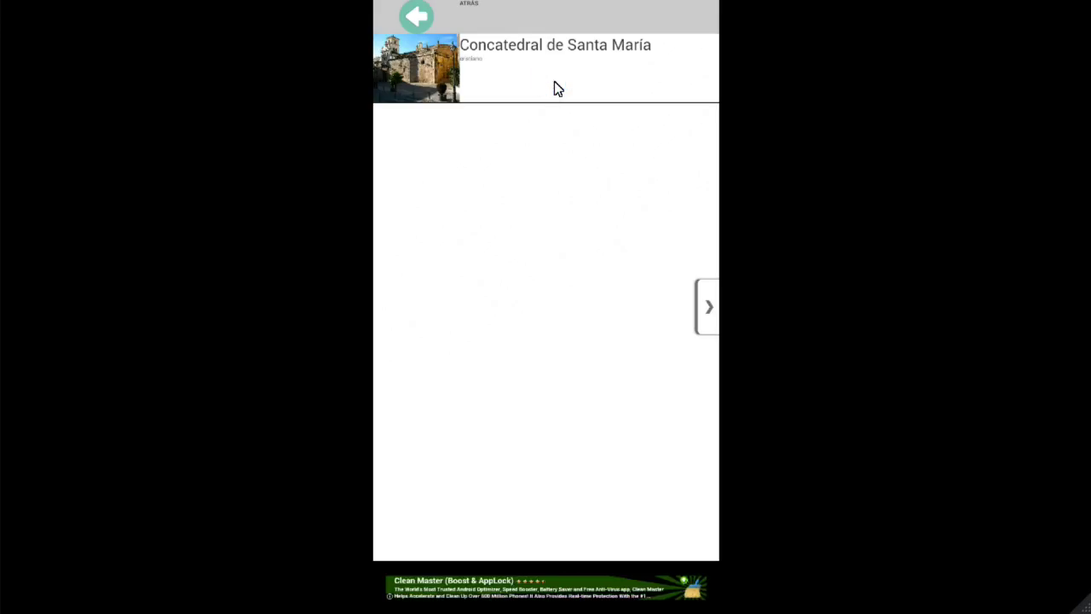
left_click(418, 68)
left_click(418, 19)
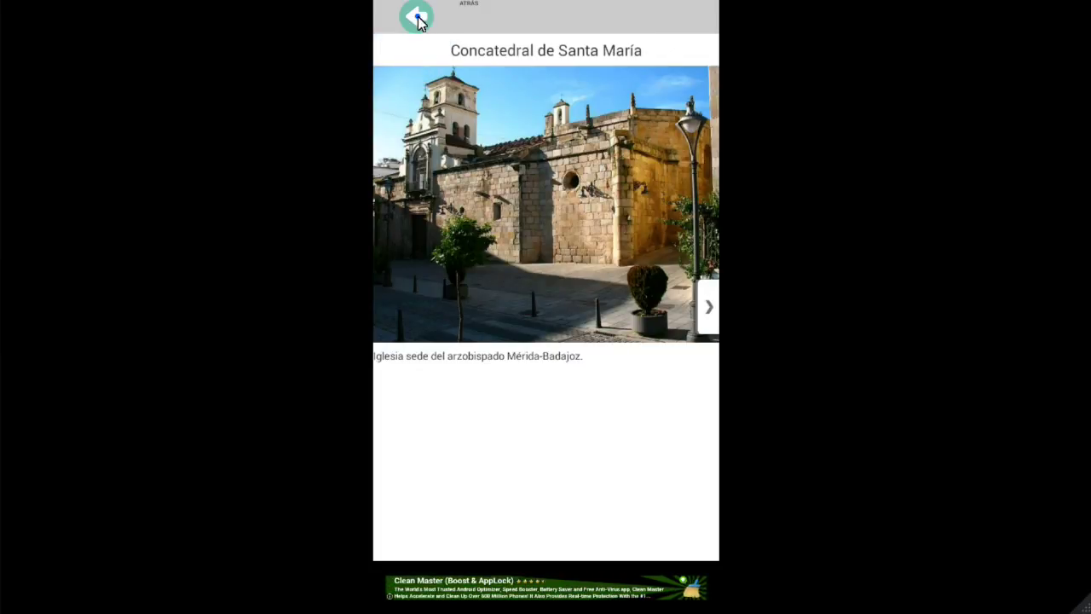
left_click(417, 21)
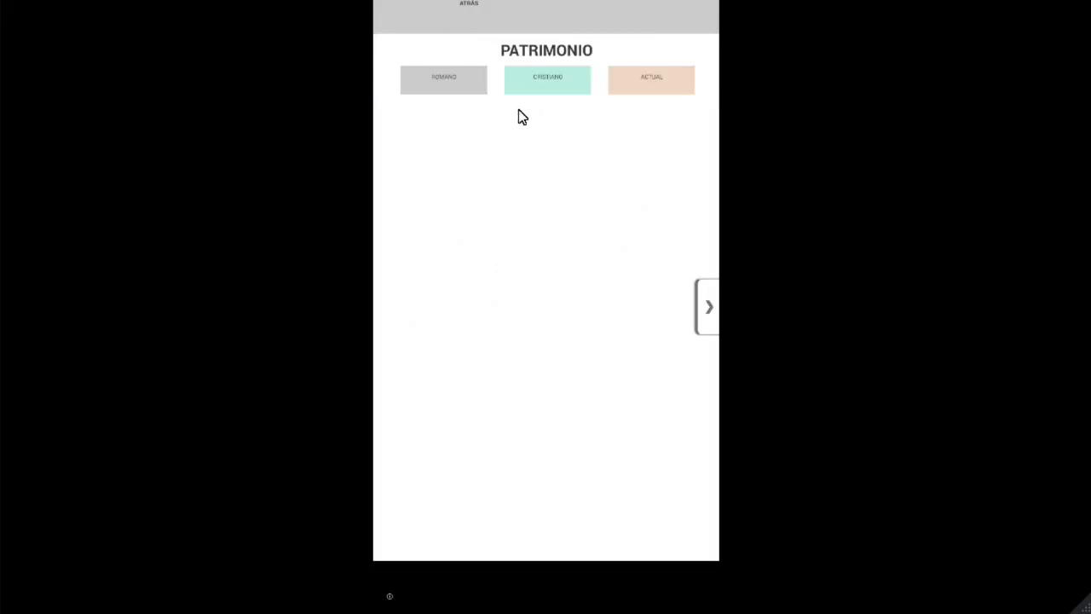
Step: Check the ACTUAL heritage list and go back through PATRIMONIO to the MÉRIDA home screen
left_click(650, 79)
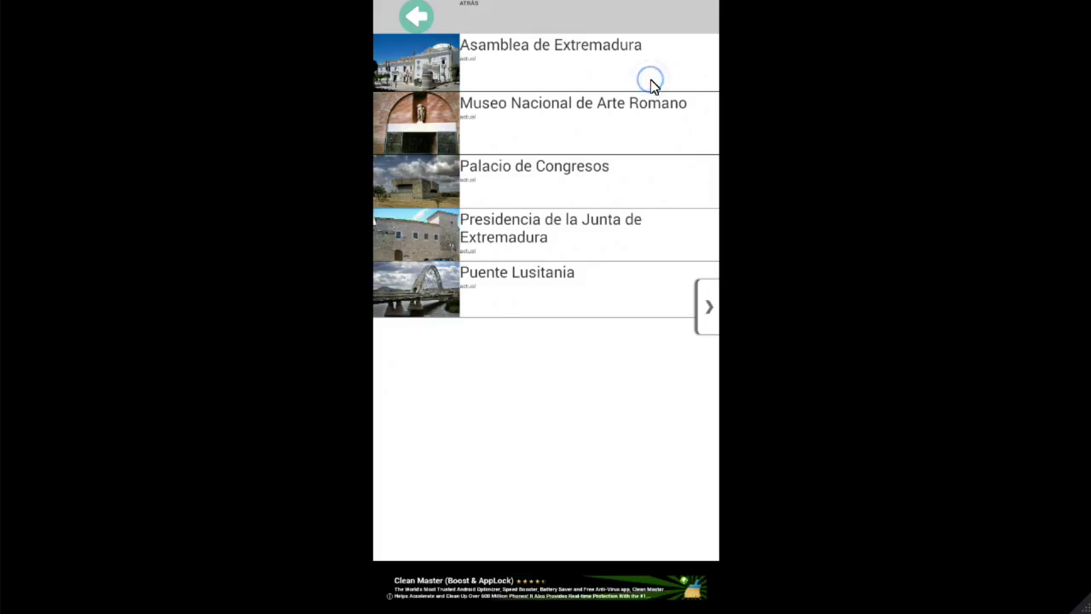
left_click(416, 17)
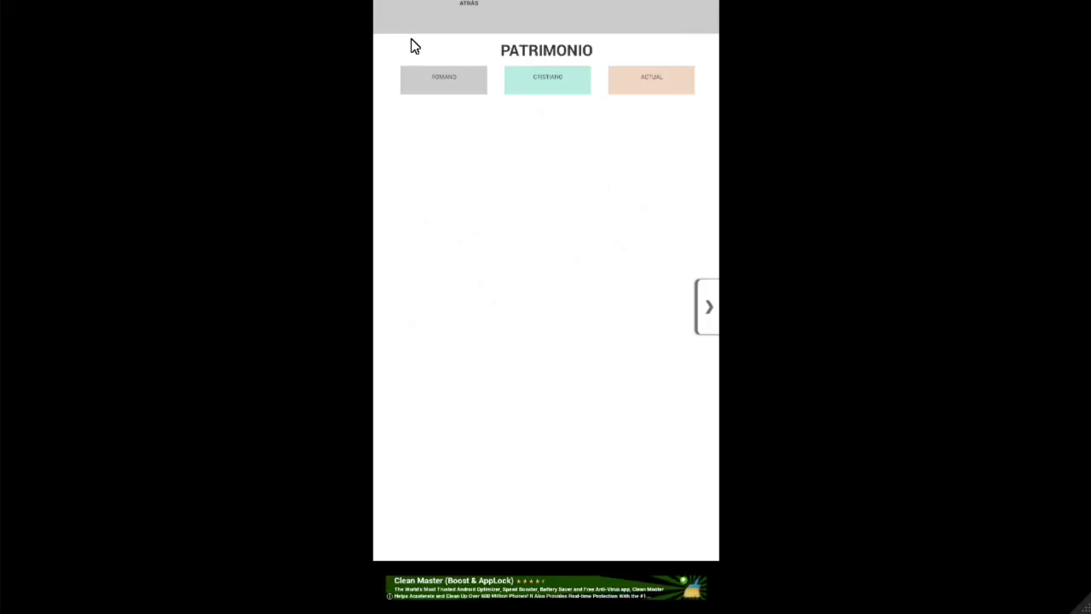
left_click(399, 24)
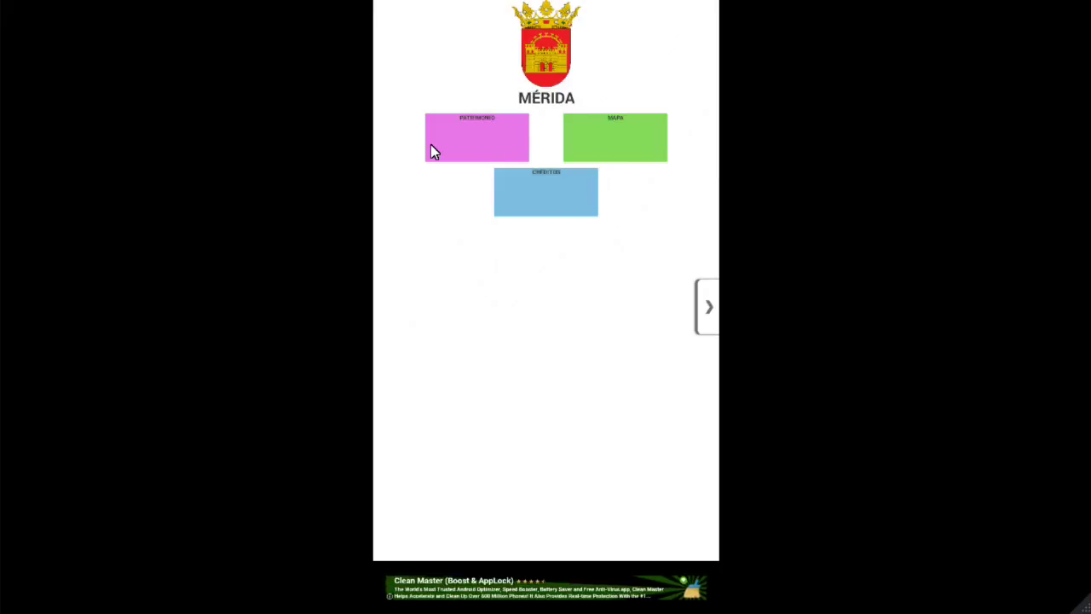
Step: Open the MAPA screen, check the Puente romano and Acueducto de los Milagros markers, and view the aqueduct's detail screen before returning to the map
left_click(612, 119)
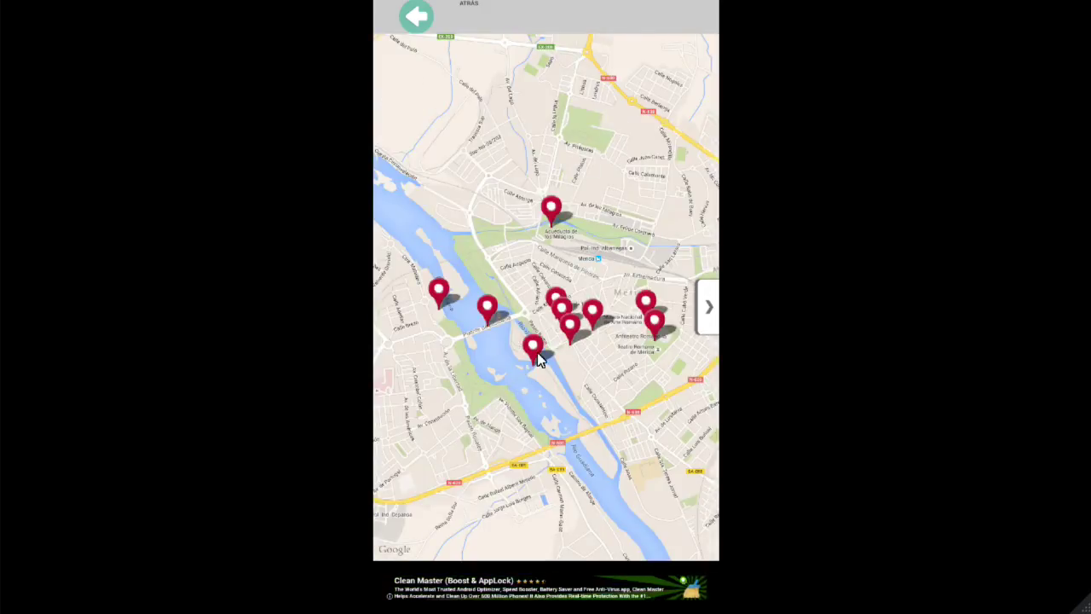
left_click(534, 348)
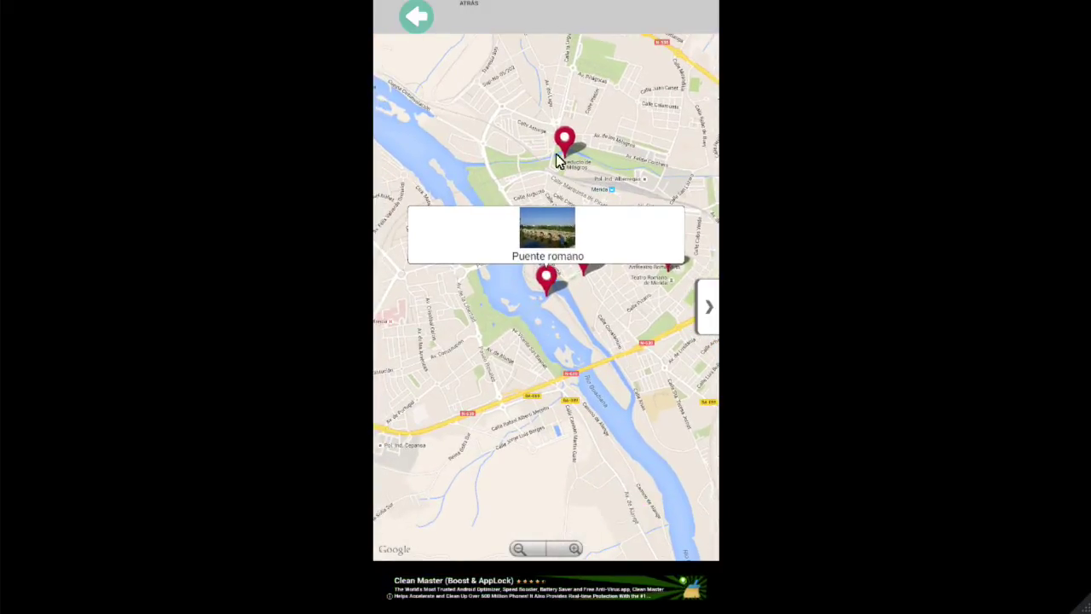
left_click(563, 141)
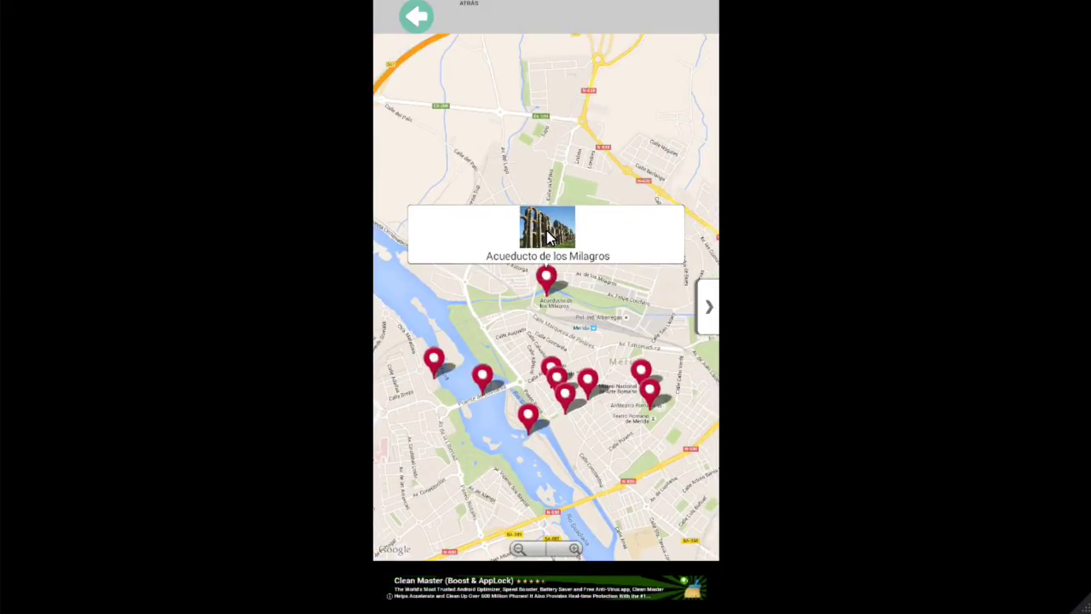
left_click(547, 237)
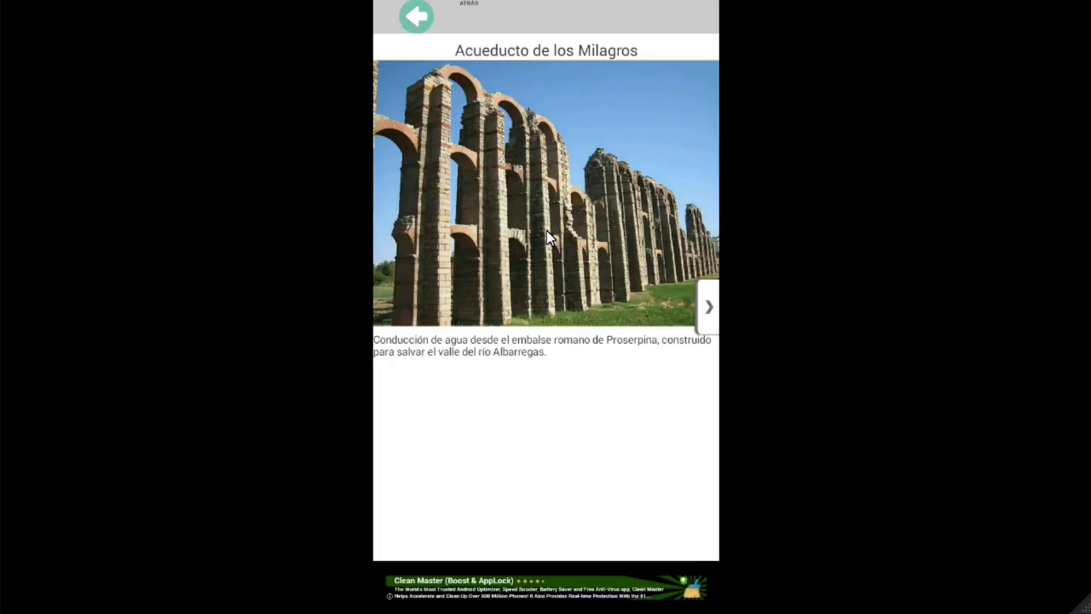
left_click(418, 18)
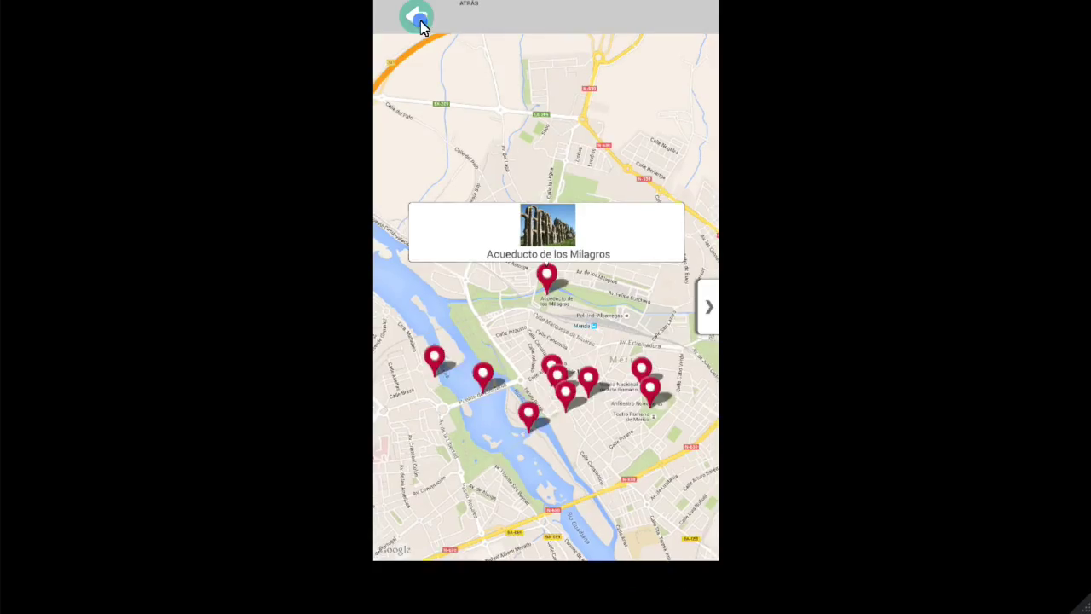
Step: Open the Teatro detail screen from its map marker and return to the MÉRIDA home screen with the back bar
left_click(654, 324)
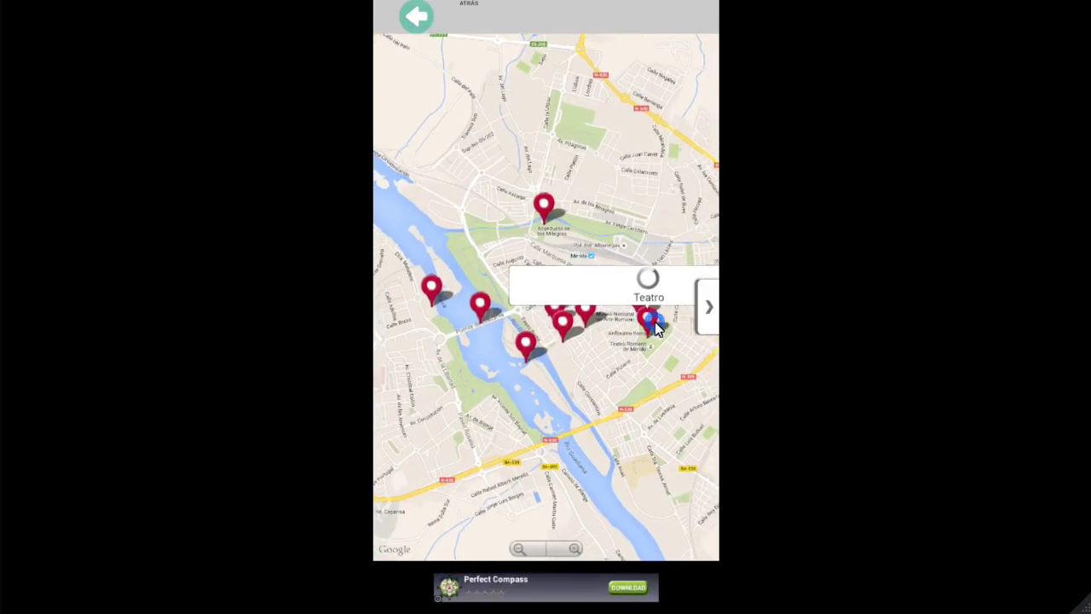
left_click(547, 240)
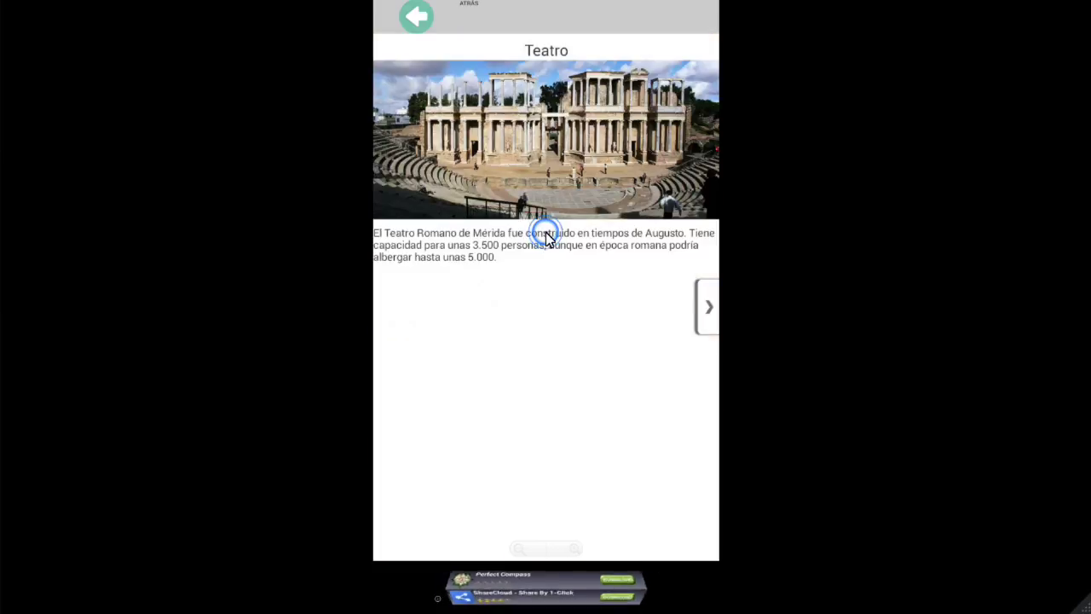
left_click(416, 27)
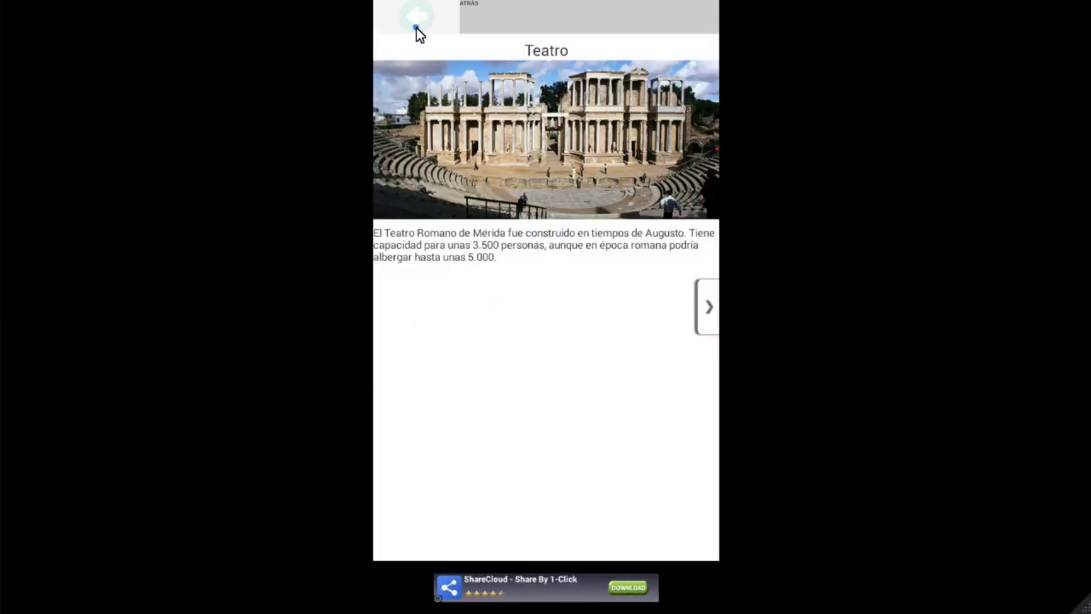
left_click(416, 28)
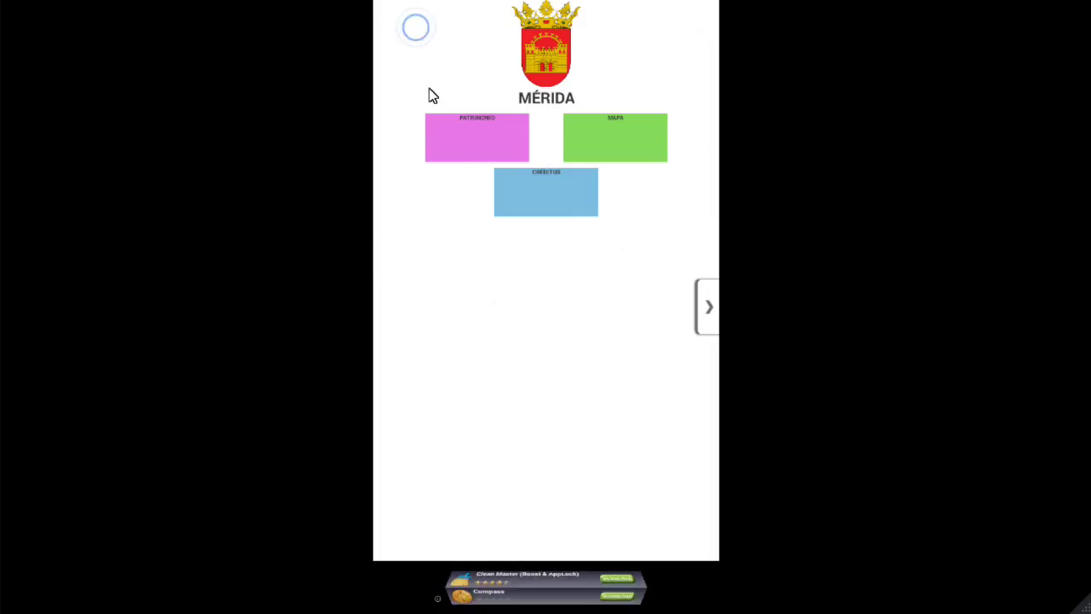
Step: Open the CRÉDITOS section and view its route map to the Universidad Carlos III campus in Getafe
left_click(539, 177)
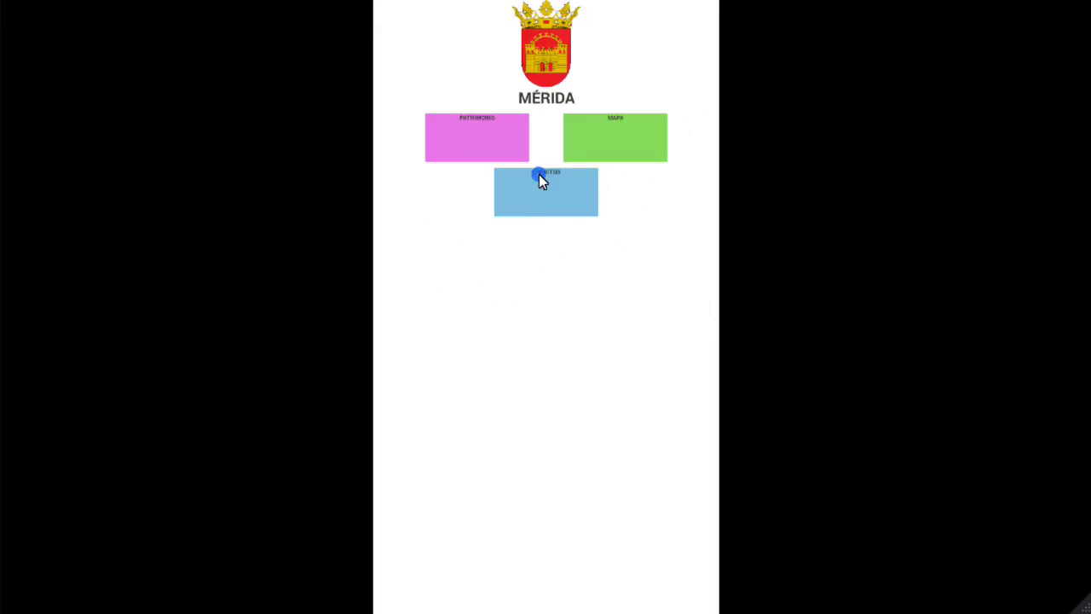
left_click(528, 155)
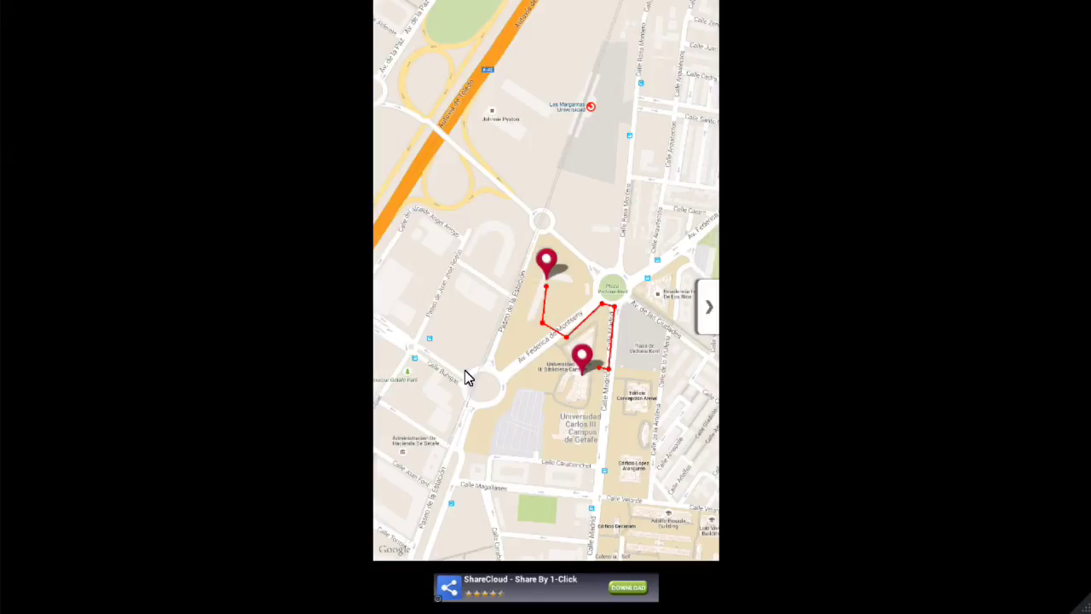